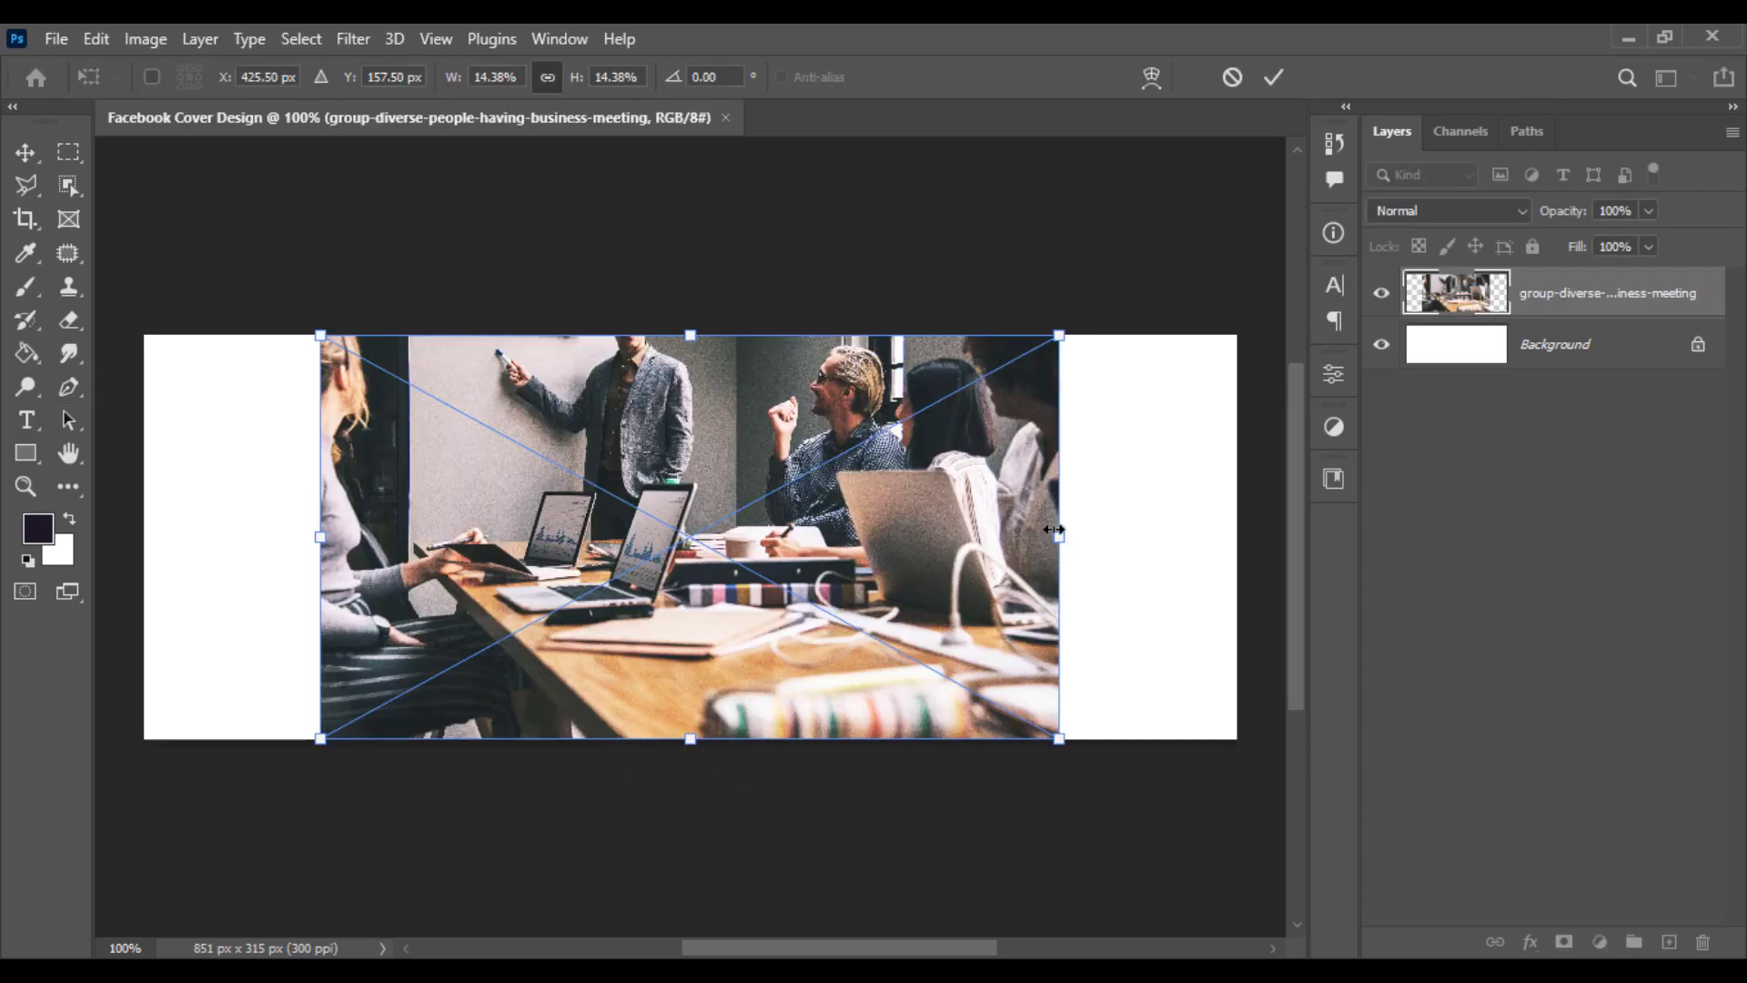
- Stretch the meeting photo to the canvas's full width and shift it down slightly
{"action": "left_click_drag", "start_coordinate": [1059, 537], "coordinate": [1236, 537]}
{"action": "left_click_drag", "start_coordinate": [964, 490], "coordinate": [976, 582]}
{"action": "key", "text": "p"}
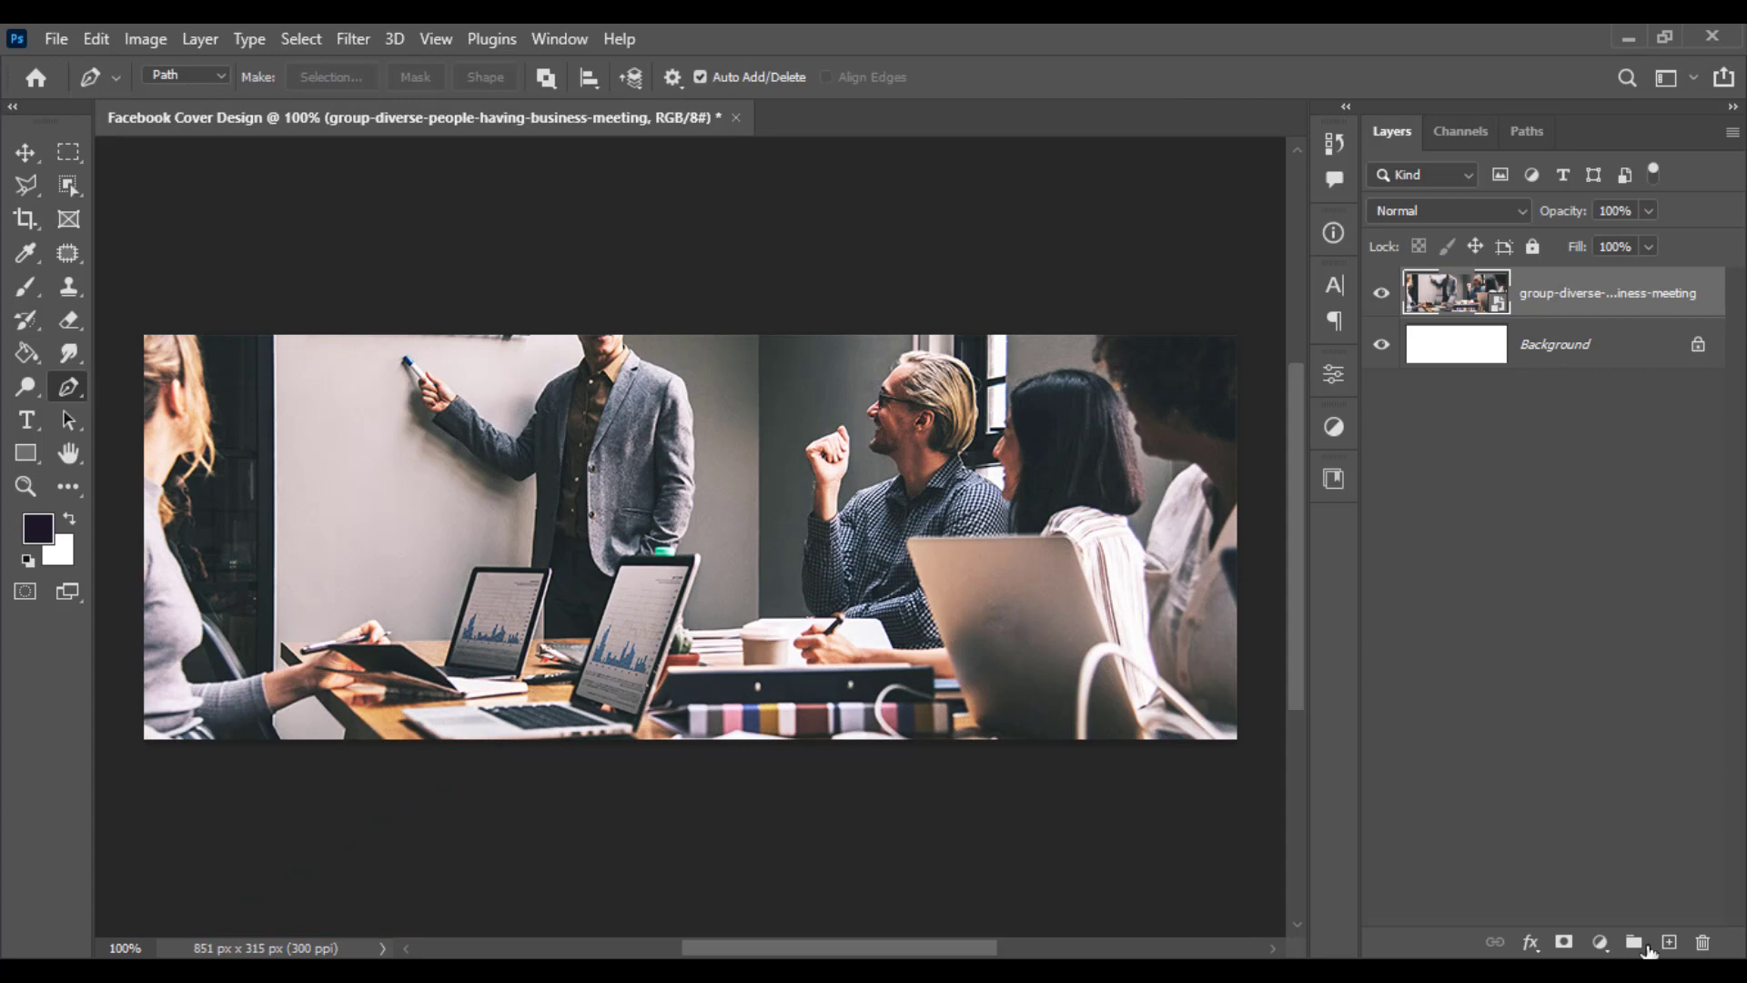
- Add a Gradient fill layer above the photo and open the Blues preset folder
{"action": "left_click", "coordinate": [1600, 943]}
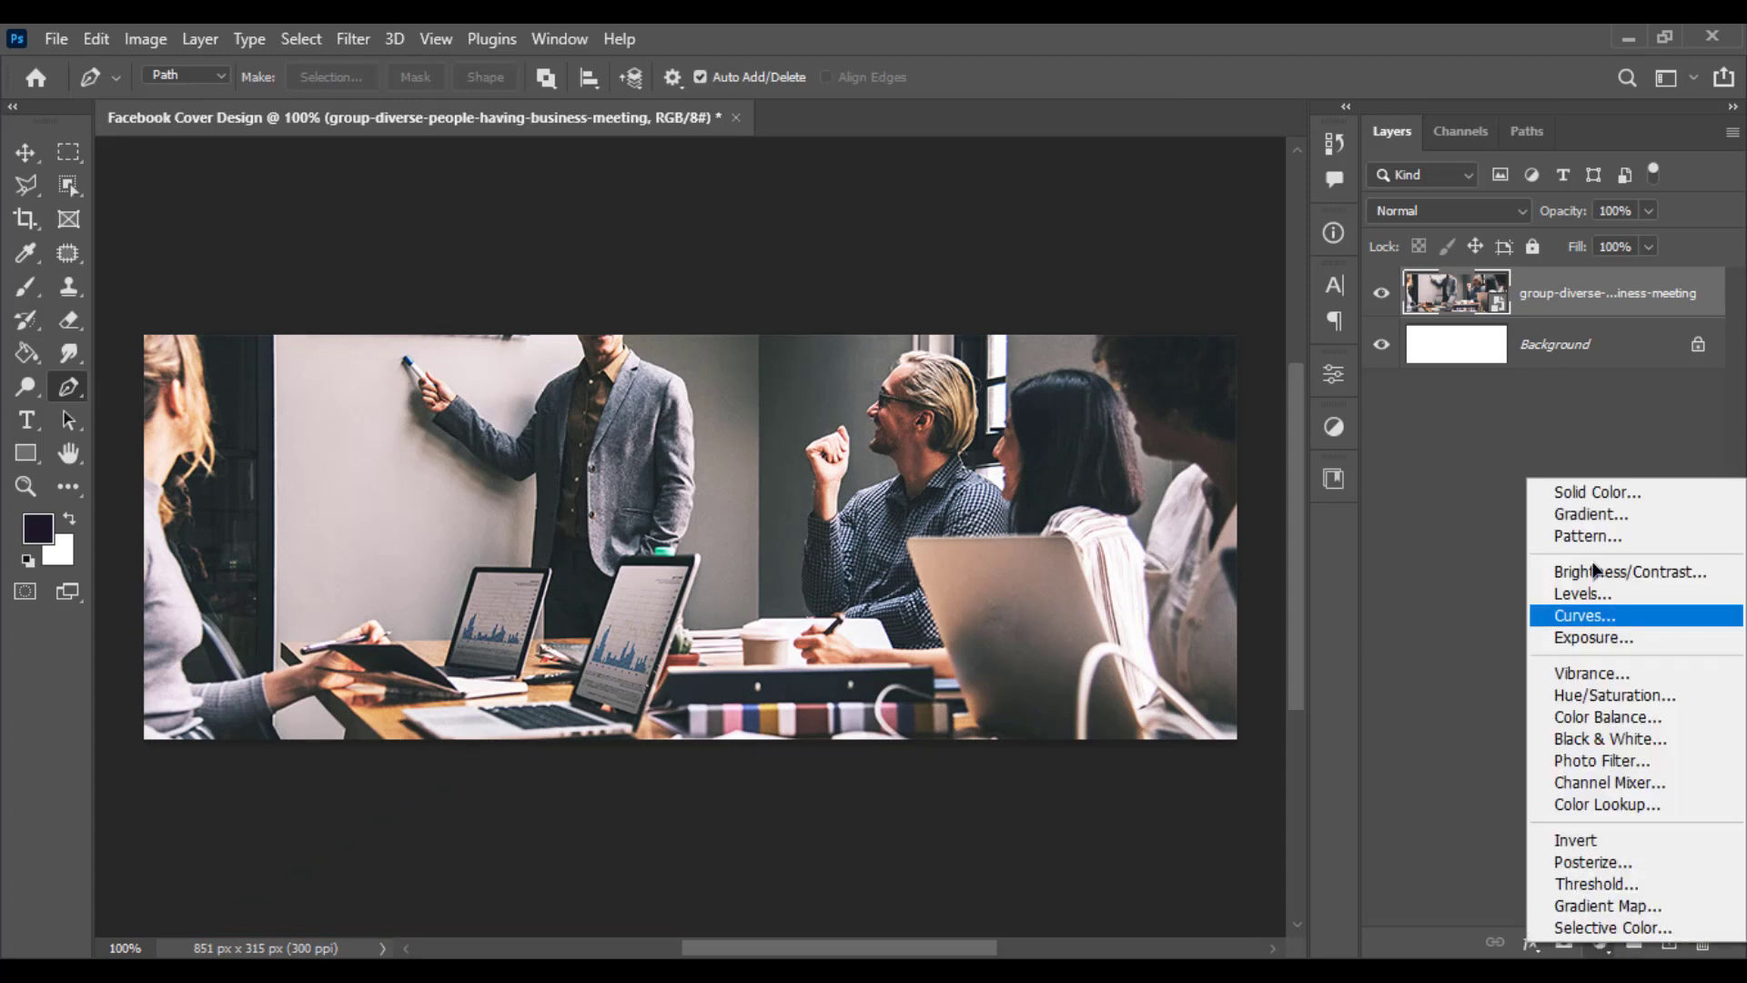
{"action": "left_click", "coordinate": [1582, 515]}
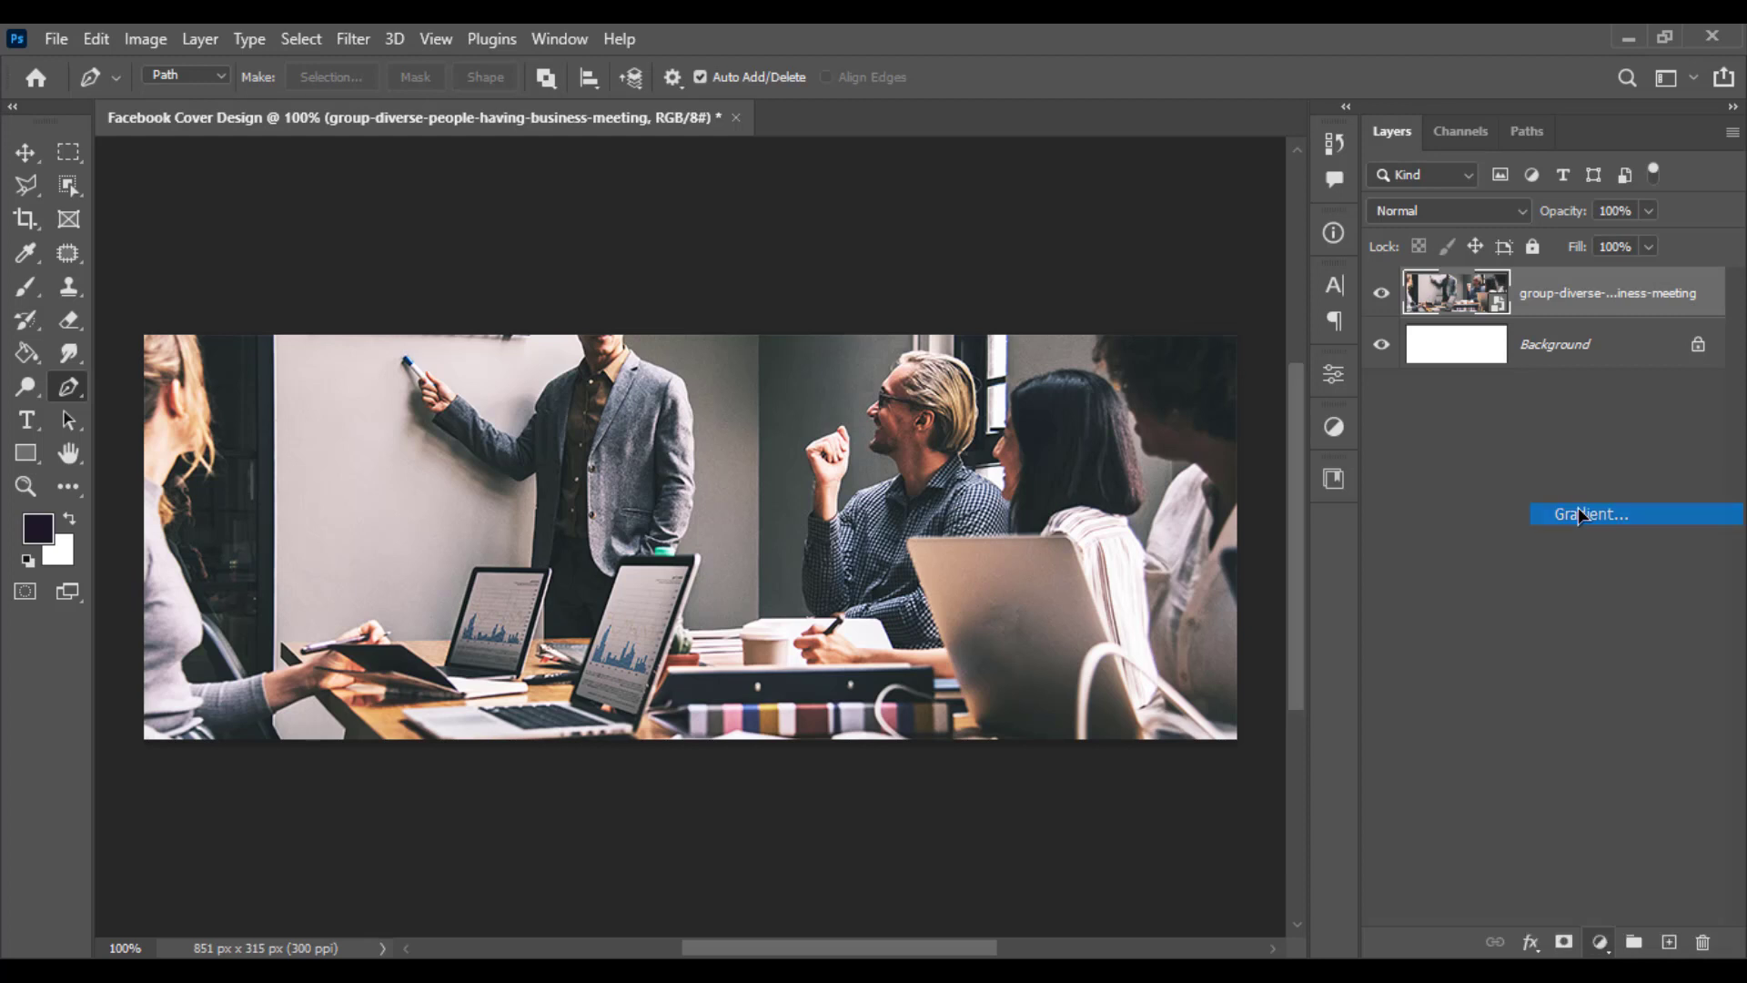
{"action": "left_click", "coordinate": [1481, 452]}
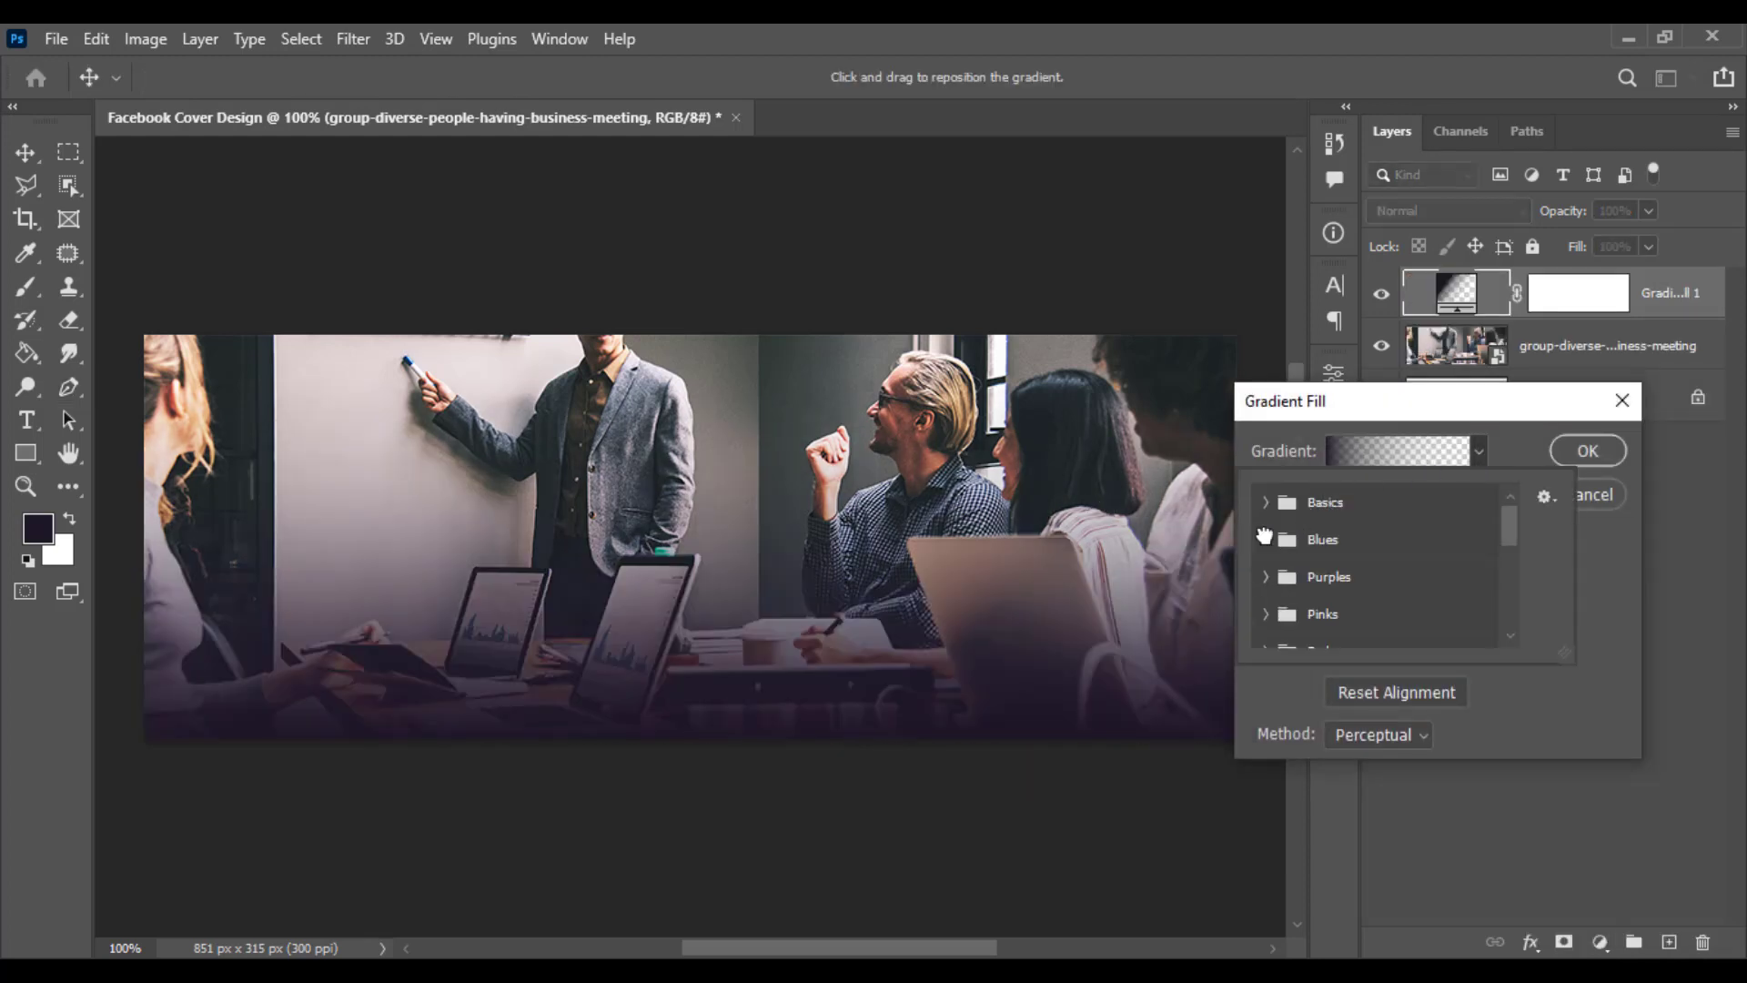
{"action": "left_click", "coordinate": [1265, 539]}
{"action": "scroll", "coordinate": [1365, 574], "scroll_direction": "down", "scroll_amount": 4}
{"action": "scroll", "coordinate": [970, 653], "scroll_direction": "down", "scroll_amount": 1}
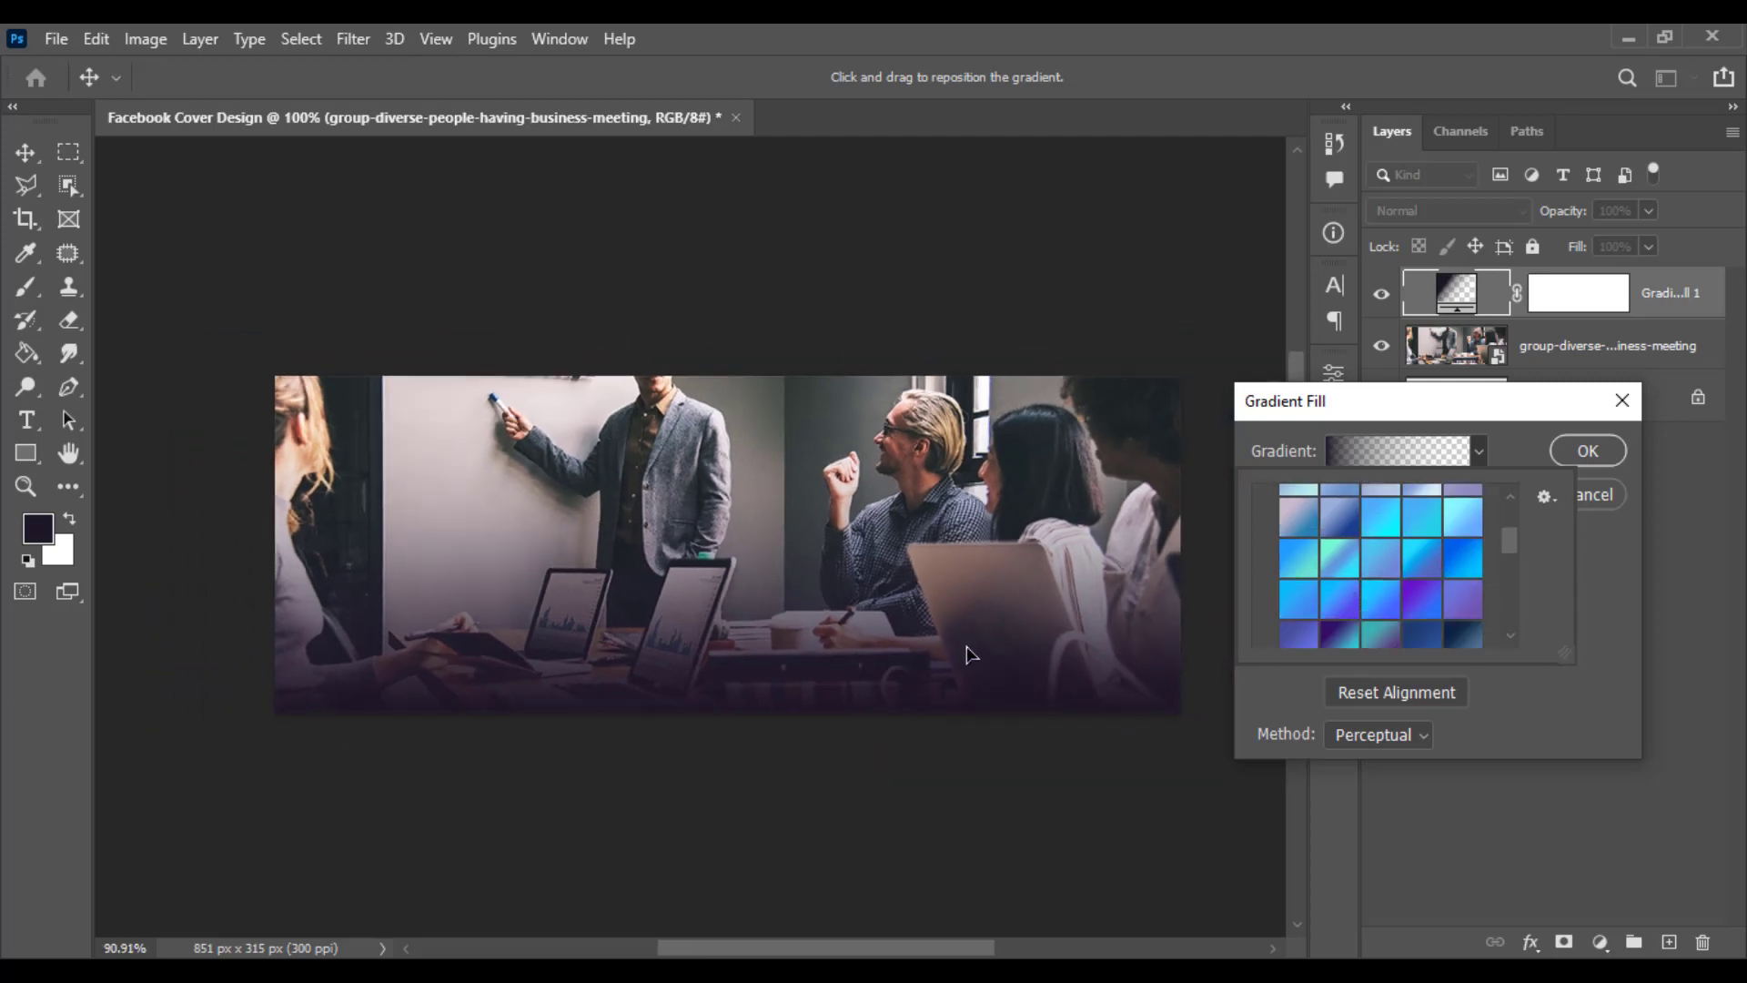
{"action": "scroll", "coordinate": [970, 654], "scroll_direction": "down", "scroll_amount": 2}
{"action": "left_click", "coordinate": [1009, 630]}
- Choose a dark blue preset from the Blues folder for the gradient fill and confirm it
{"action": "left_click", "coordinate": [1479, 451]}
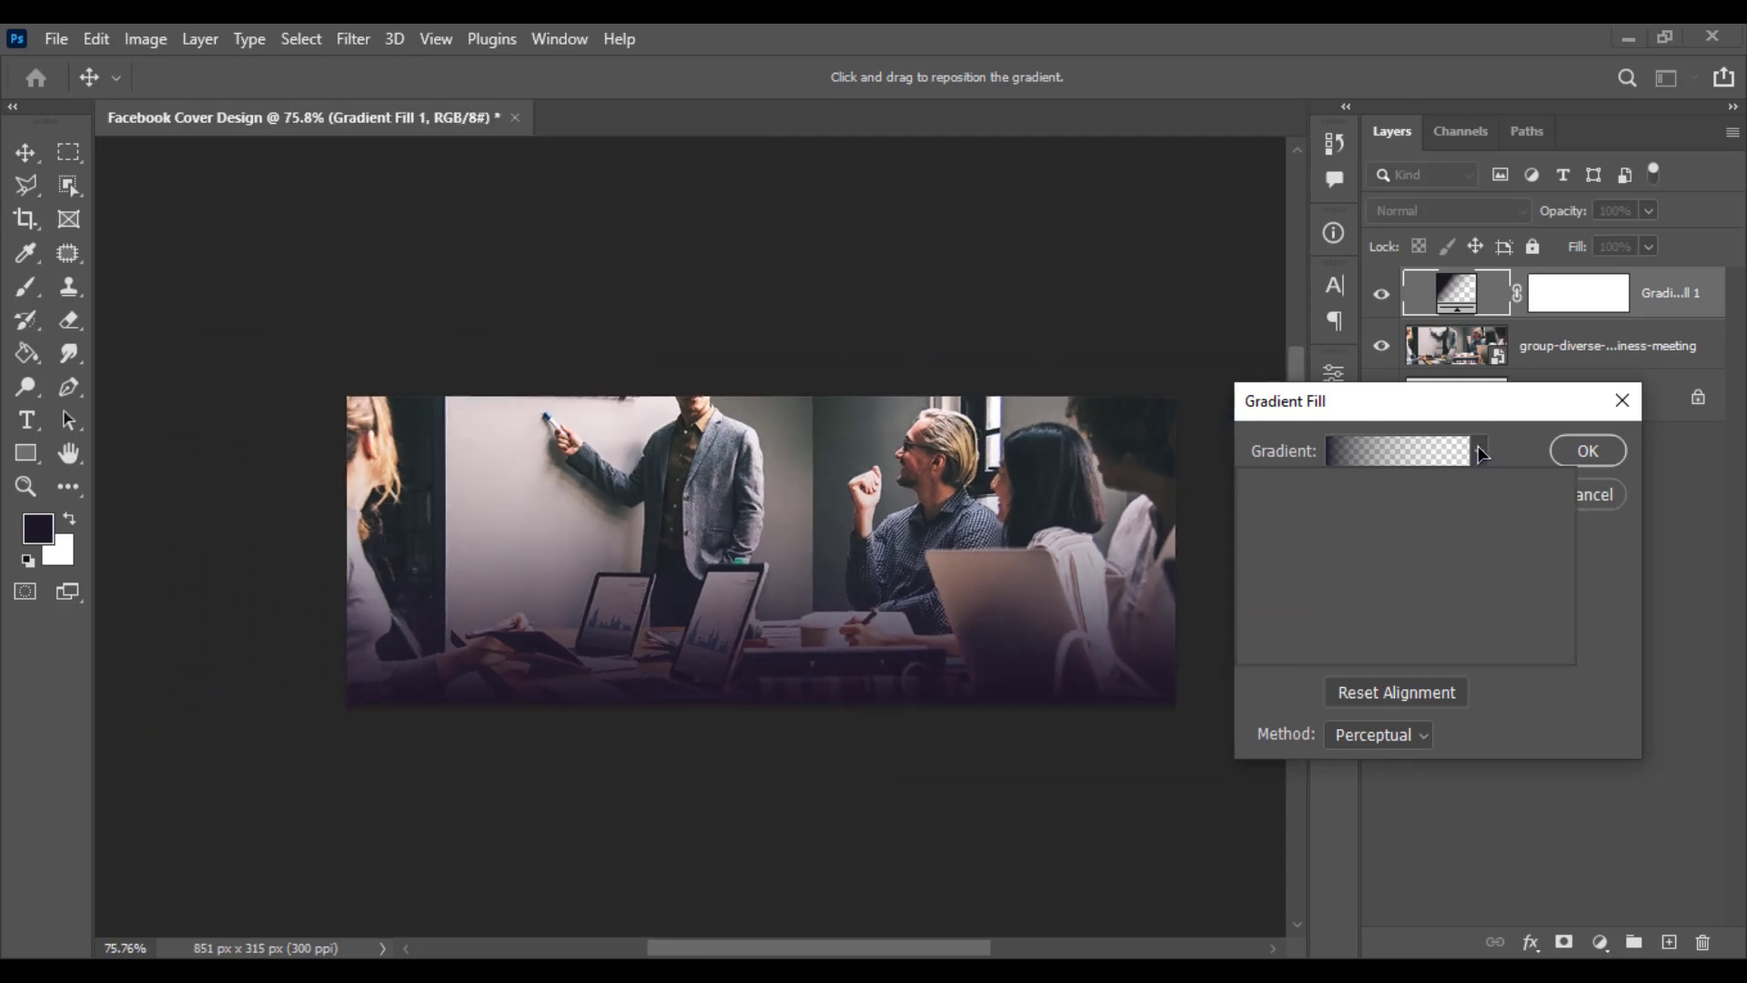
{"action": "scroll", "coordinate": [1393, 623], "scroll_direction": "down", "scroll_amount": 3}
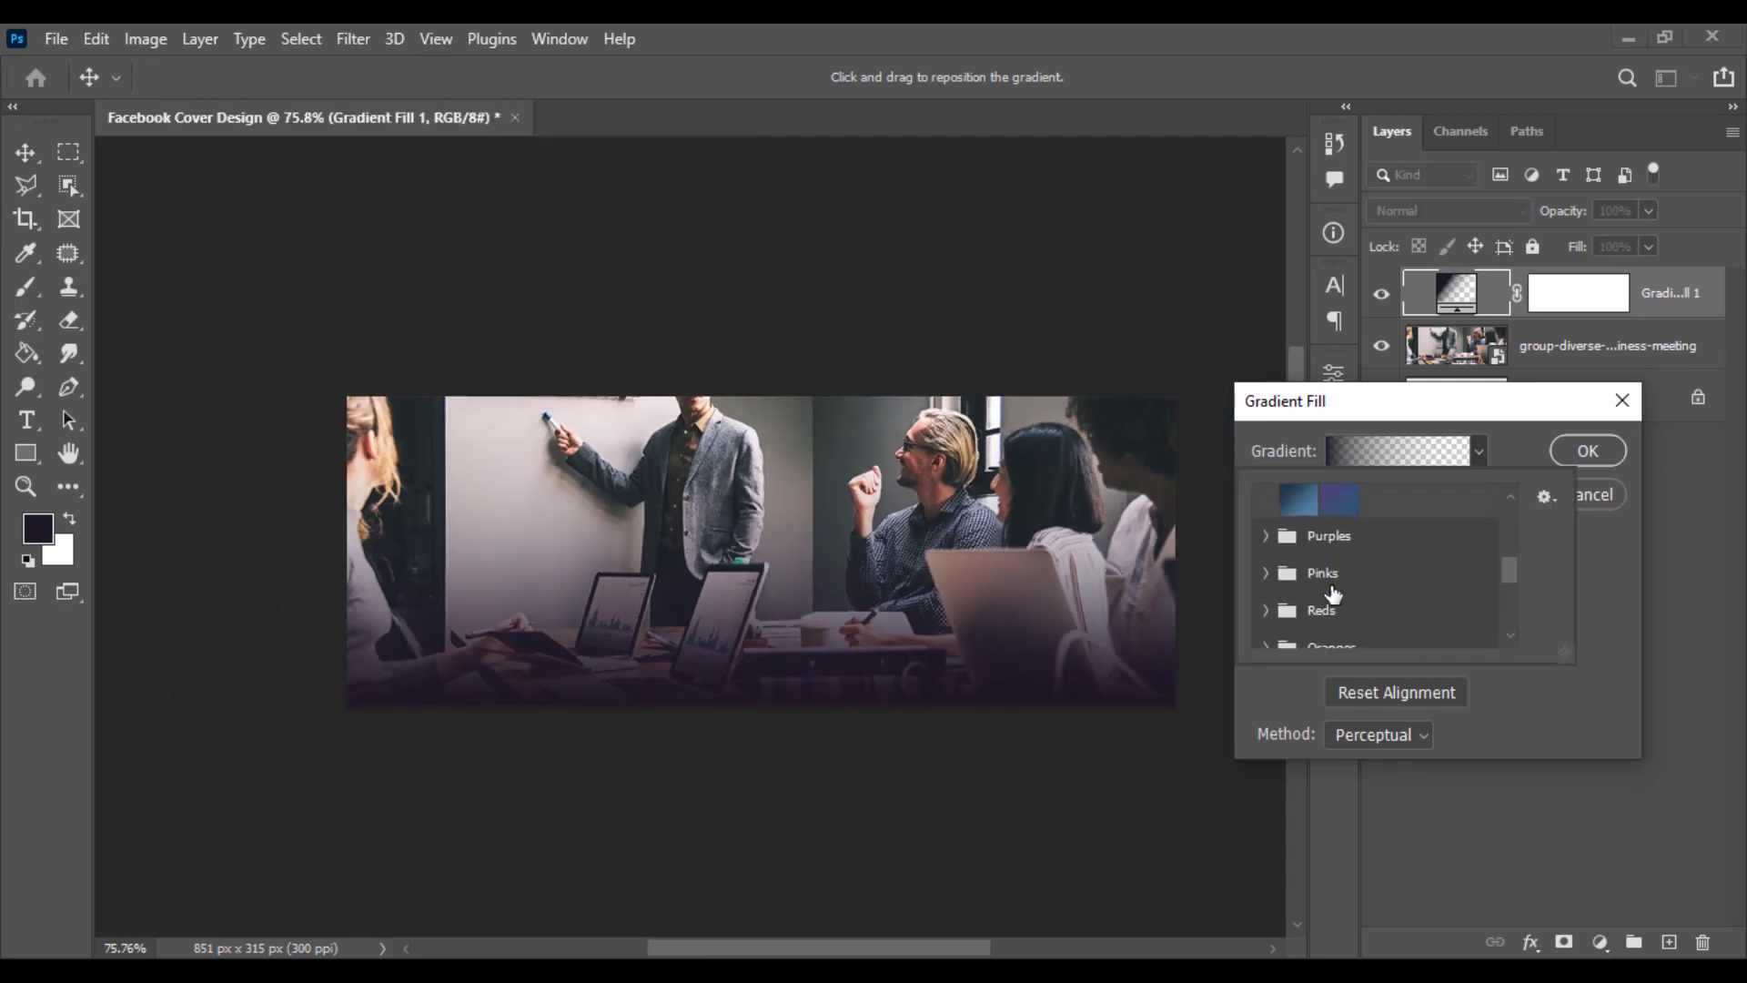
{"action": "left_click", "coordinate": [1303, 541]}
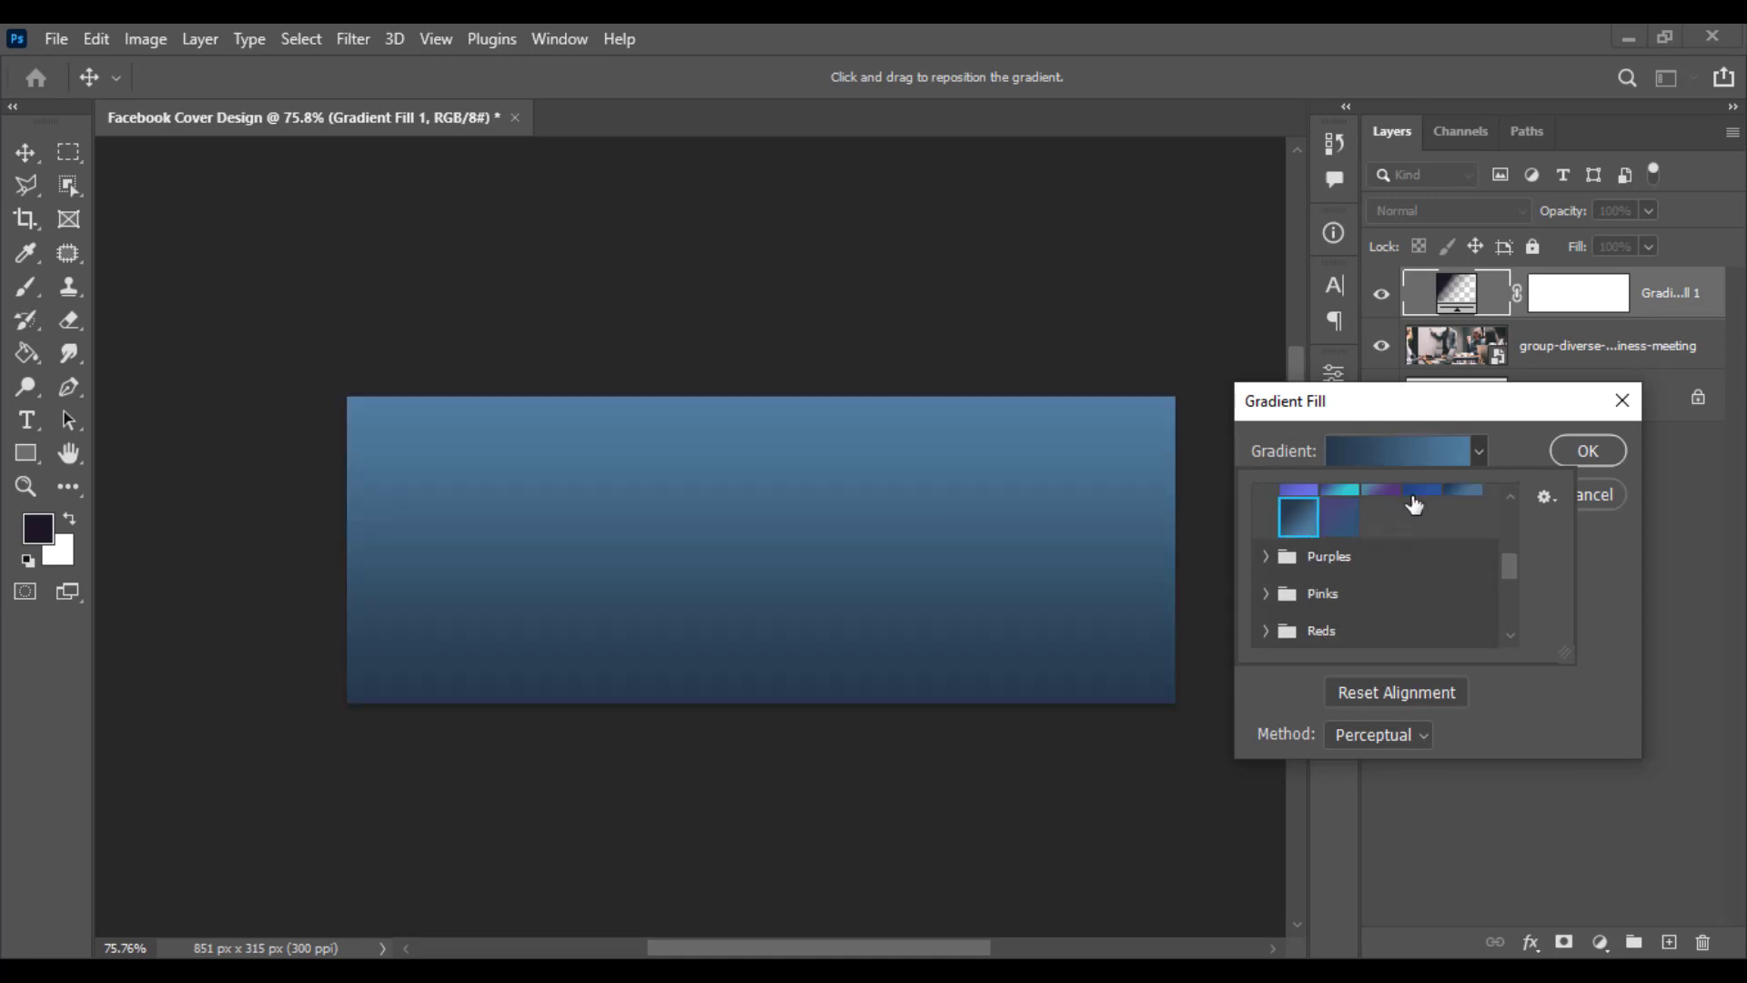
{"action": "scroll", "coordinate": [1439, 573], "scroll_direction": "up", "scroll_amount": 1}
{"action": "left_click", "coordinate": [1442, 513]}
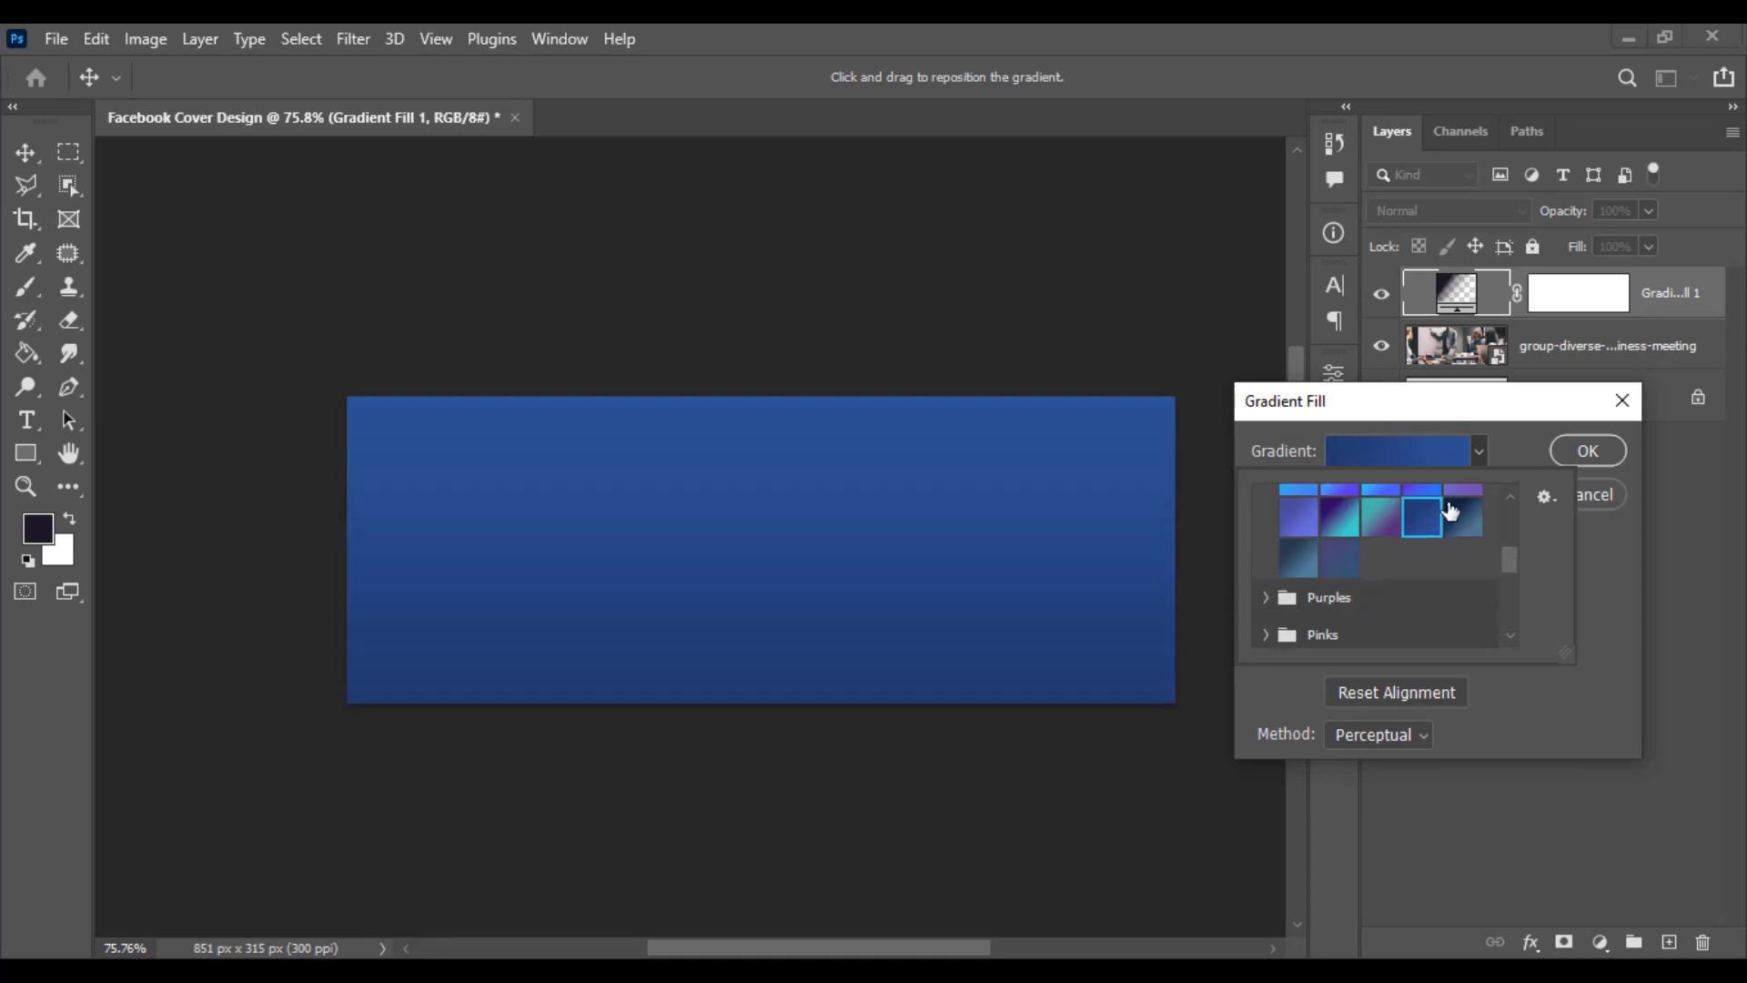
{"action": "left_click", "coordinate": [1569, 444]}
{"action": "left_click", "coordinate": [1571, 440]}
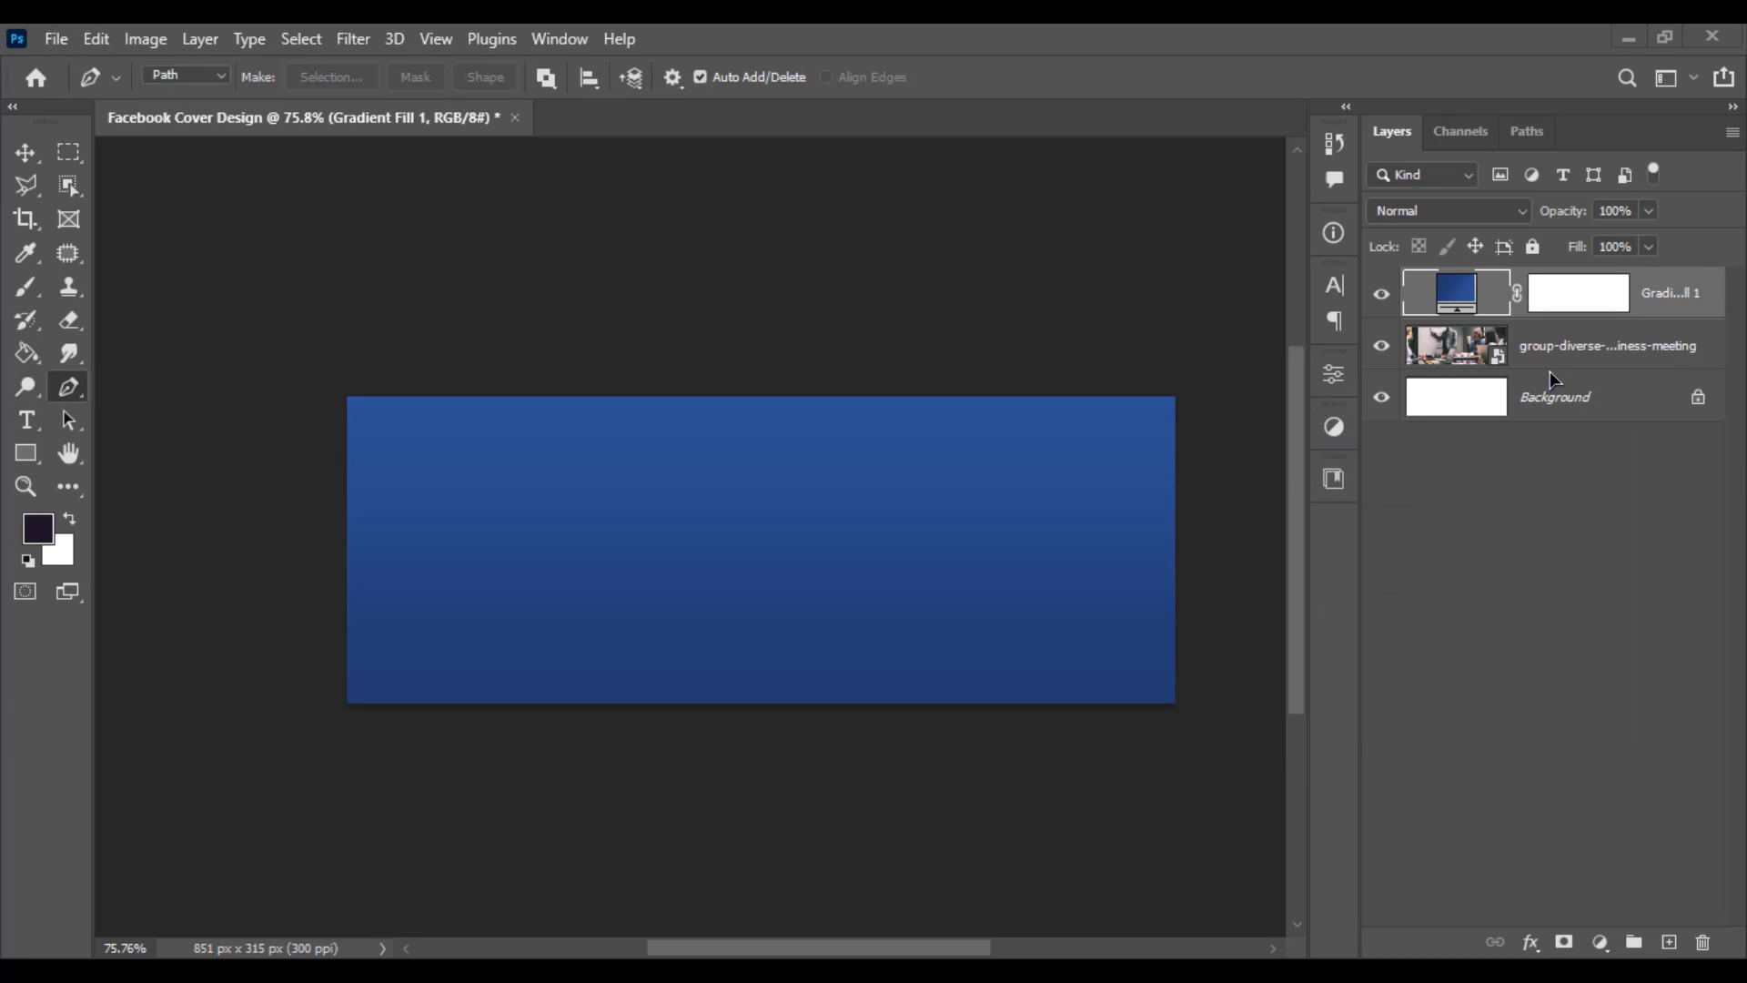
- Set the gradient fill layer's blend mode to Multiply
{"action": "left_click", "coordinate": [1474, 215]}
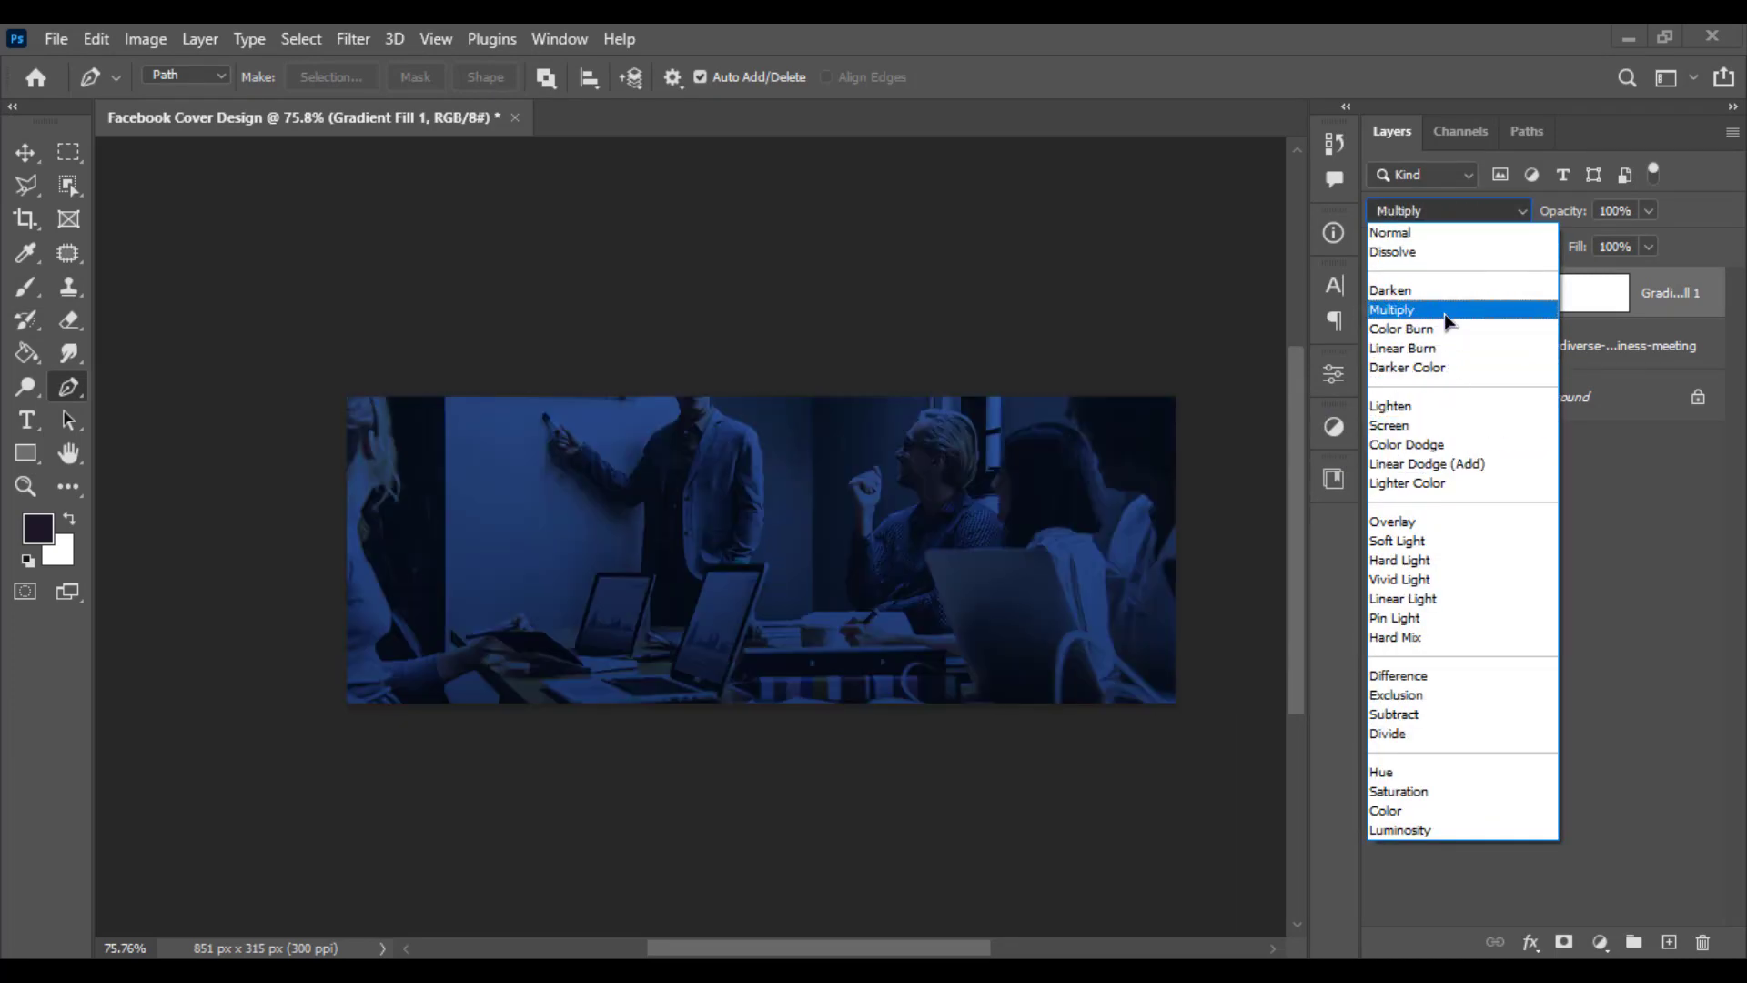
{"action": "left_click", "coordinate": [1444, 313]}
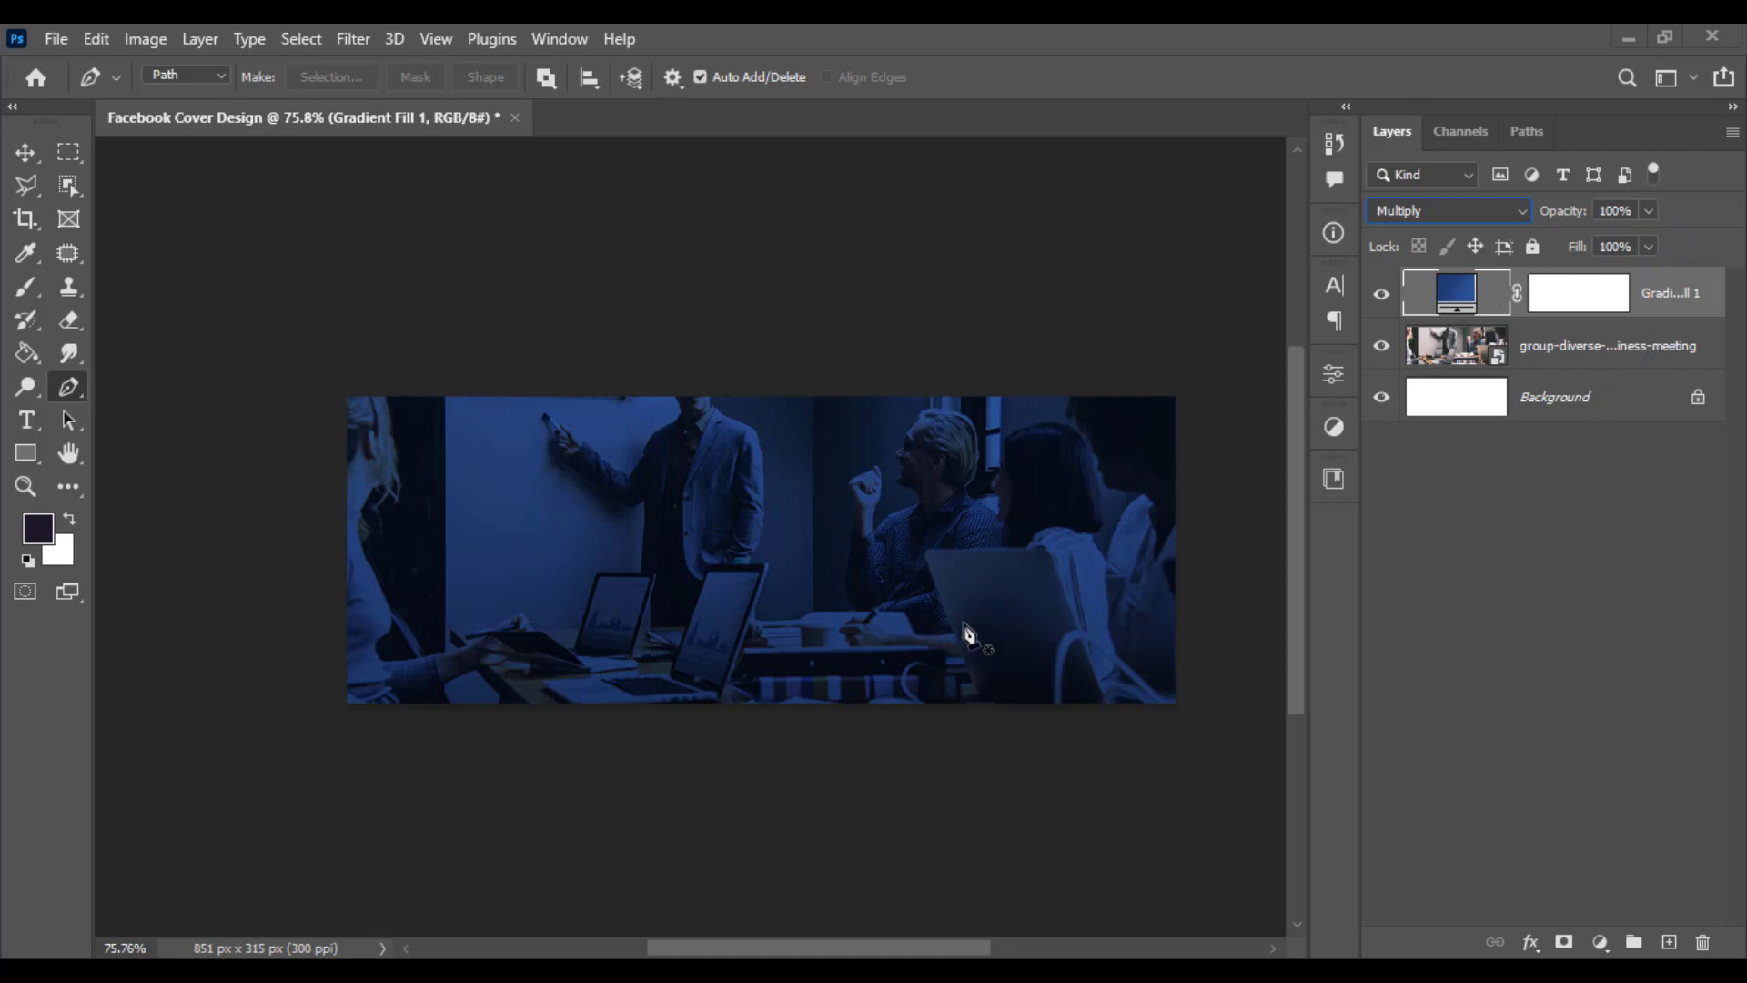
- Duplicate the gradient fill layer with its default copy name
{"action": "key", "text": "ctrl+plus"}
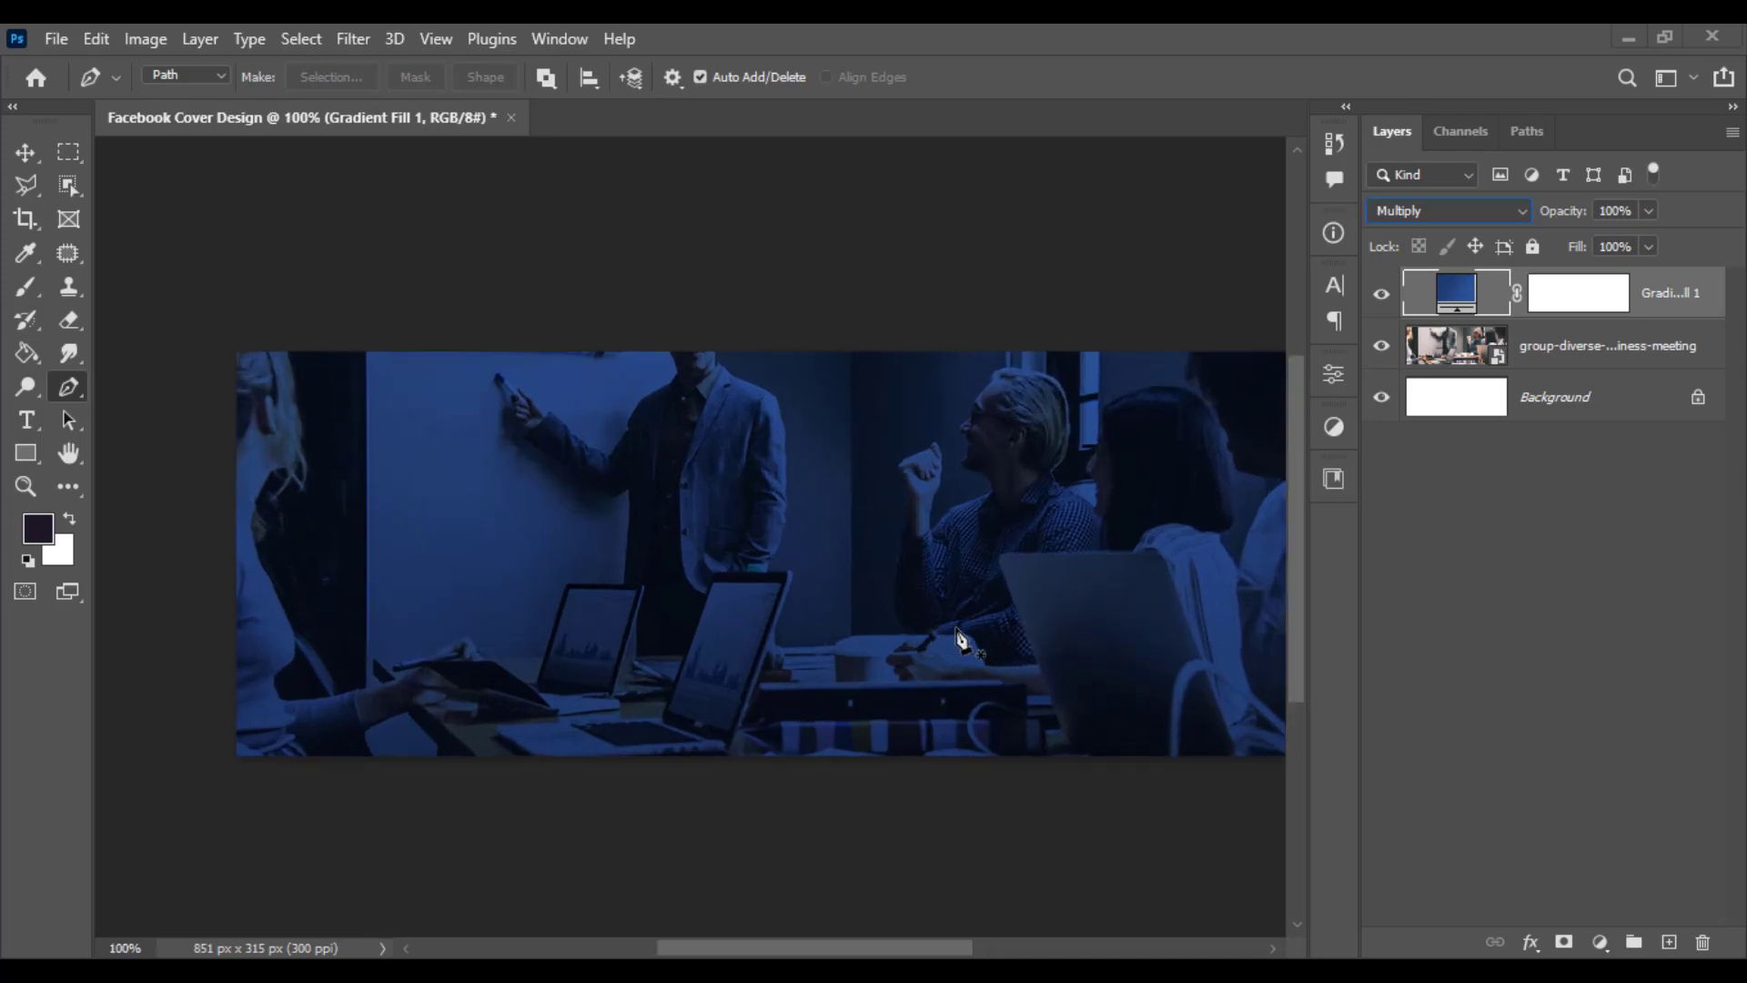
{"action": "left_click_drag", "start_coordinate": [955, 640], "coordinate": [870, 635]}
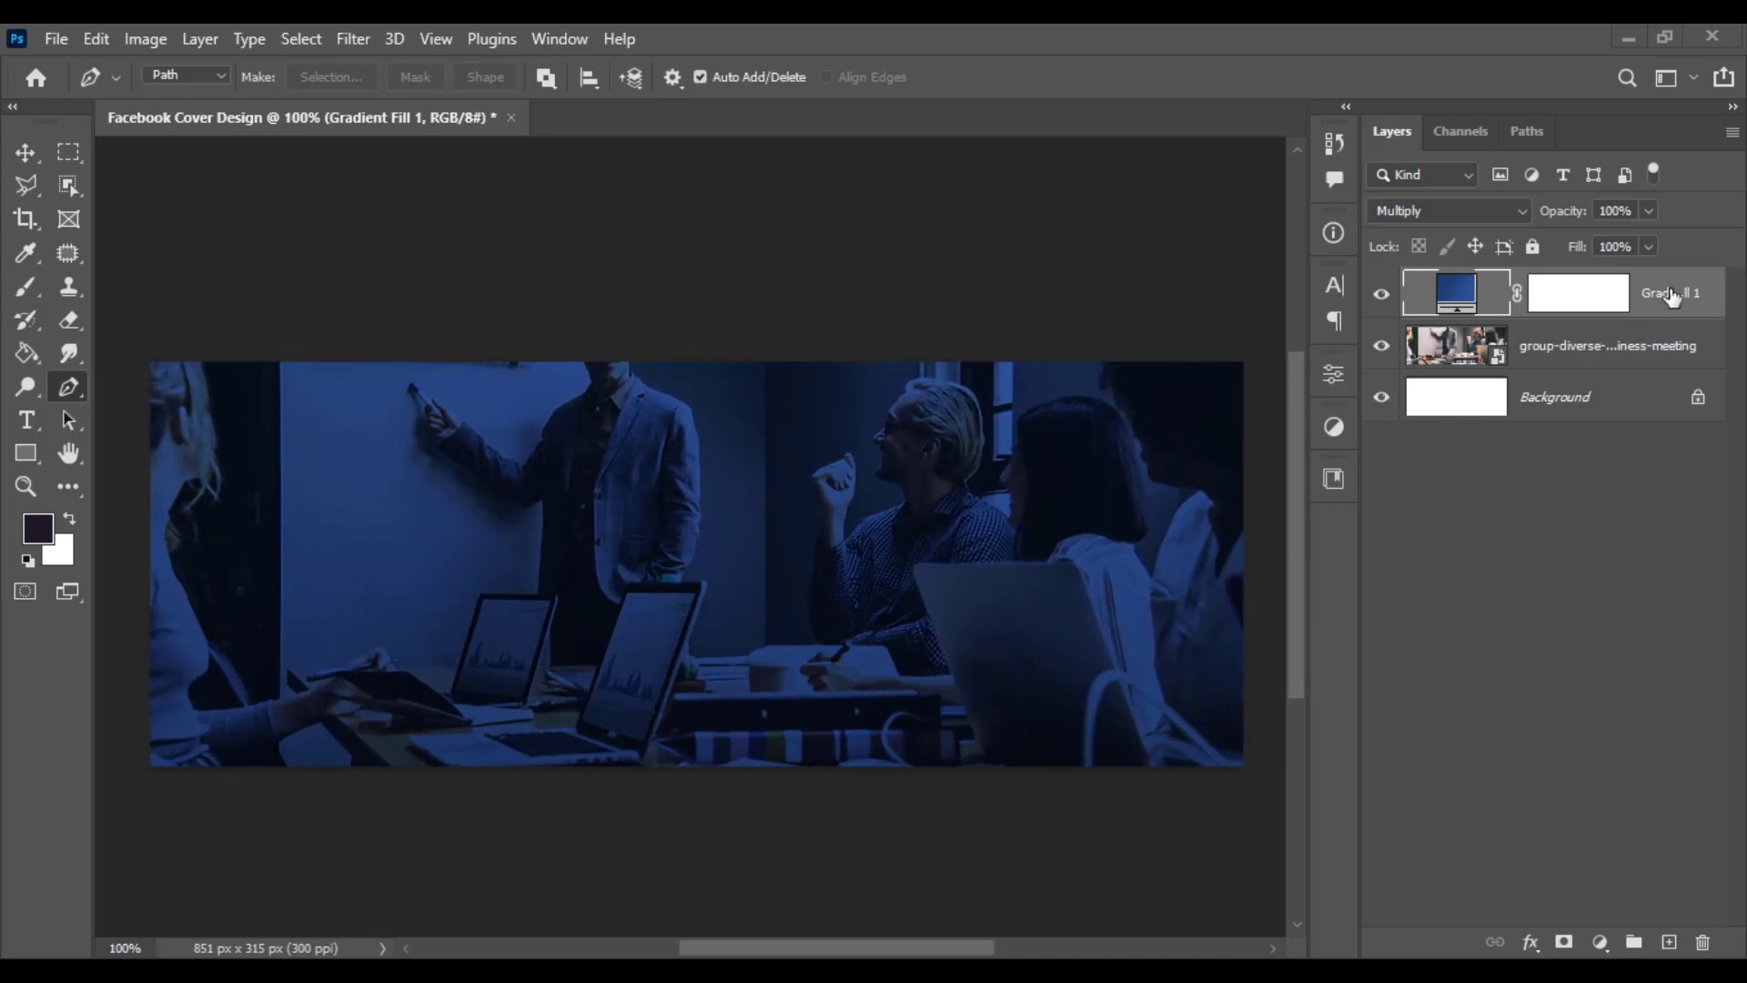
{"action": "right_click", "coordinate": [1665, 299]}
{"action": "left_click", "coordinate": [1398, 162]}
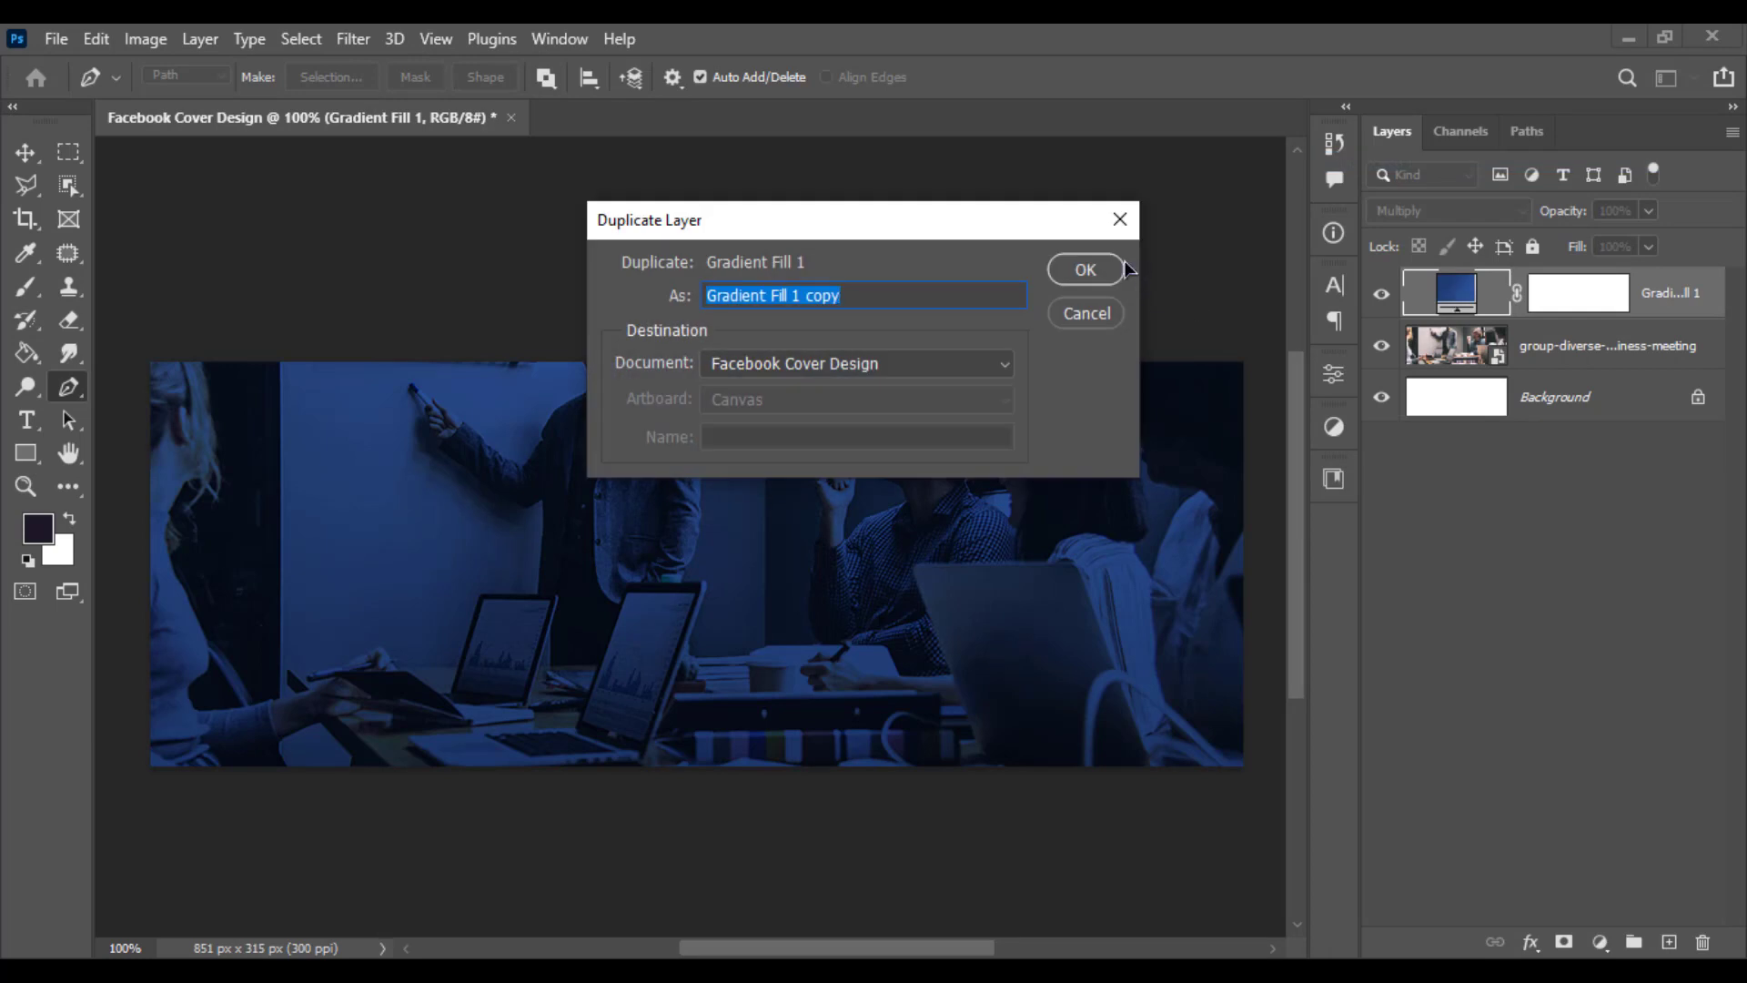
{"action": "key", "text": "Return"}
- Set the duplicated gradient layer's blend mode to Normal
{"action": "left_click", "coordinate": [1649, 211]}
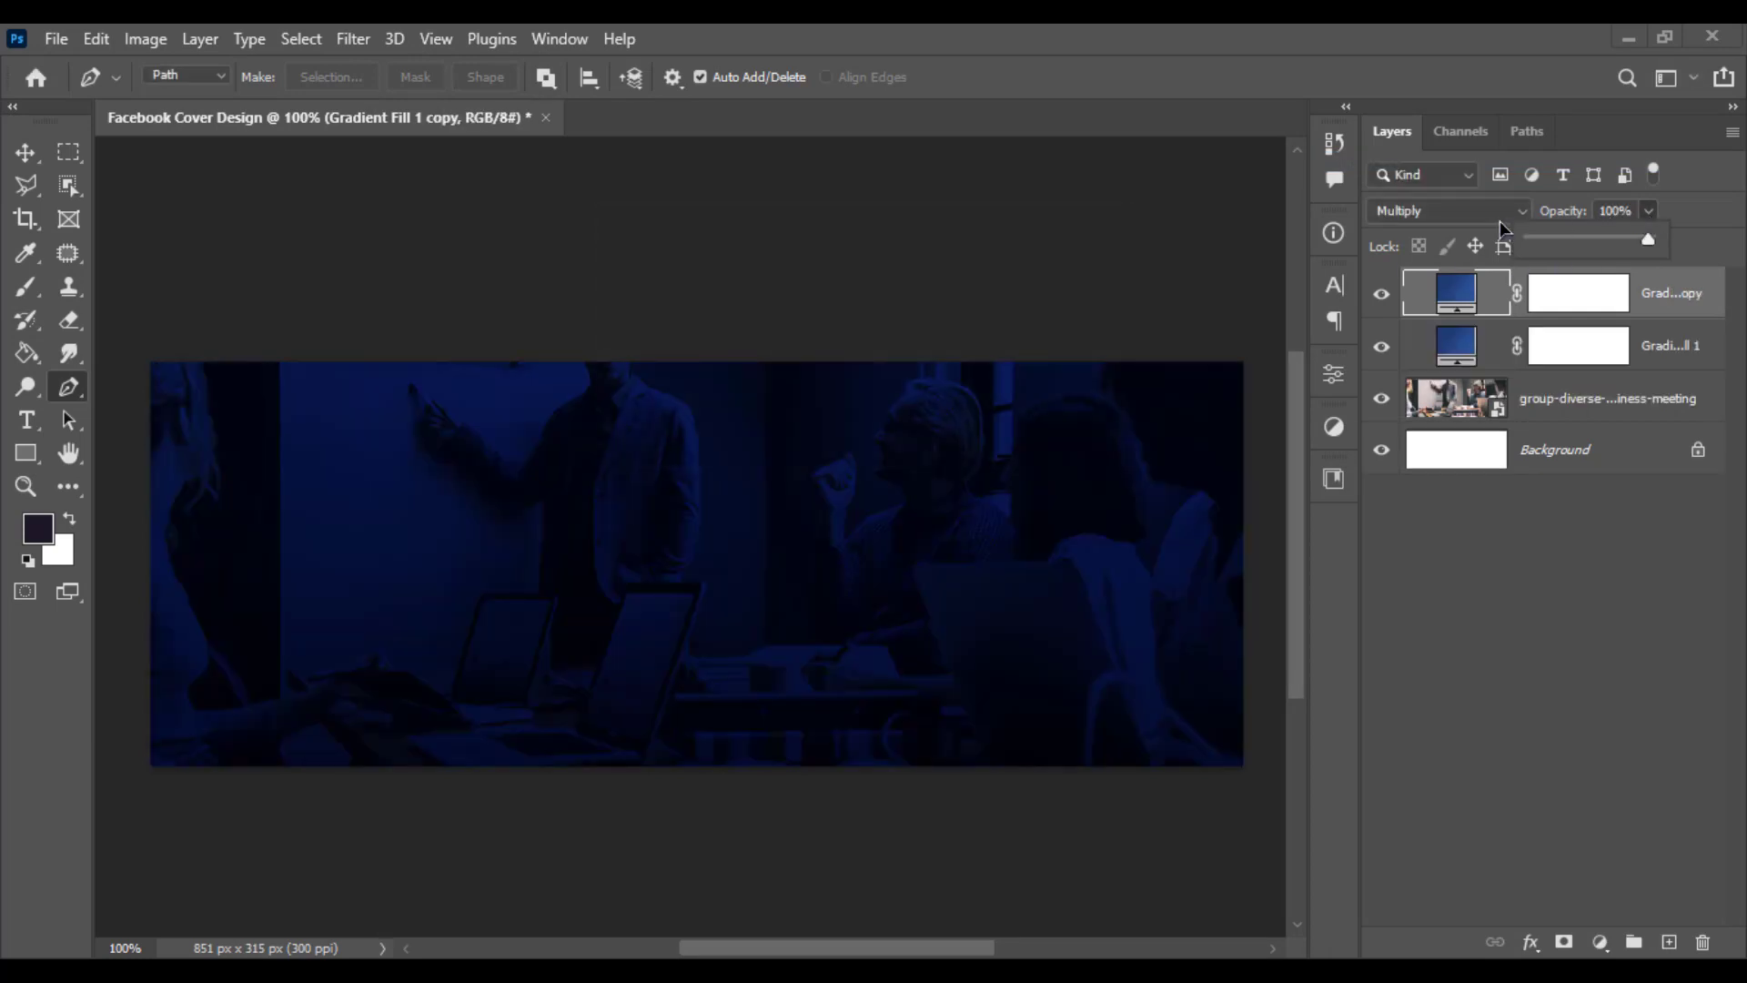
{"action": "left_click", "coordinate": [1456, 211]}
{"action": "left_click", "coordinate": [1420, 230]}
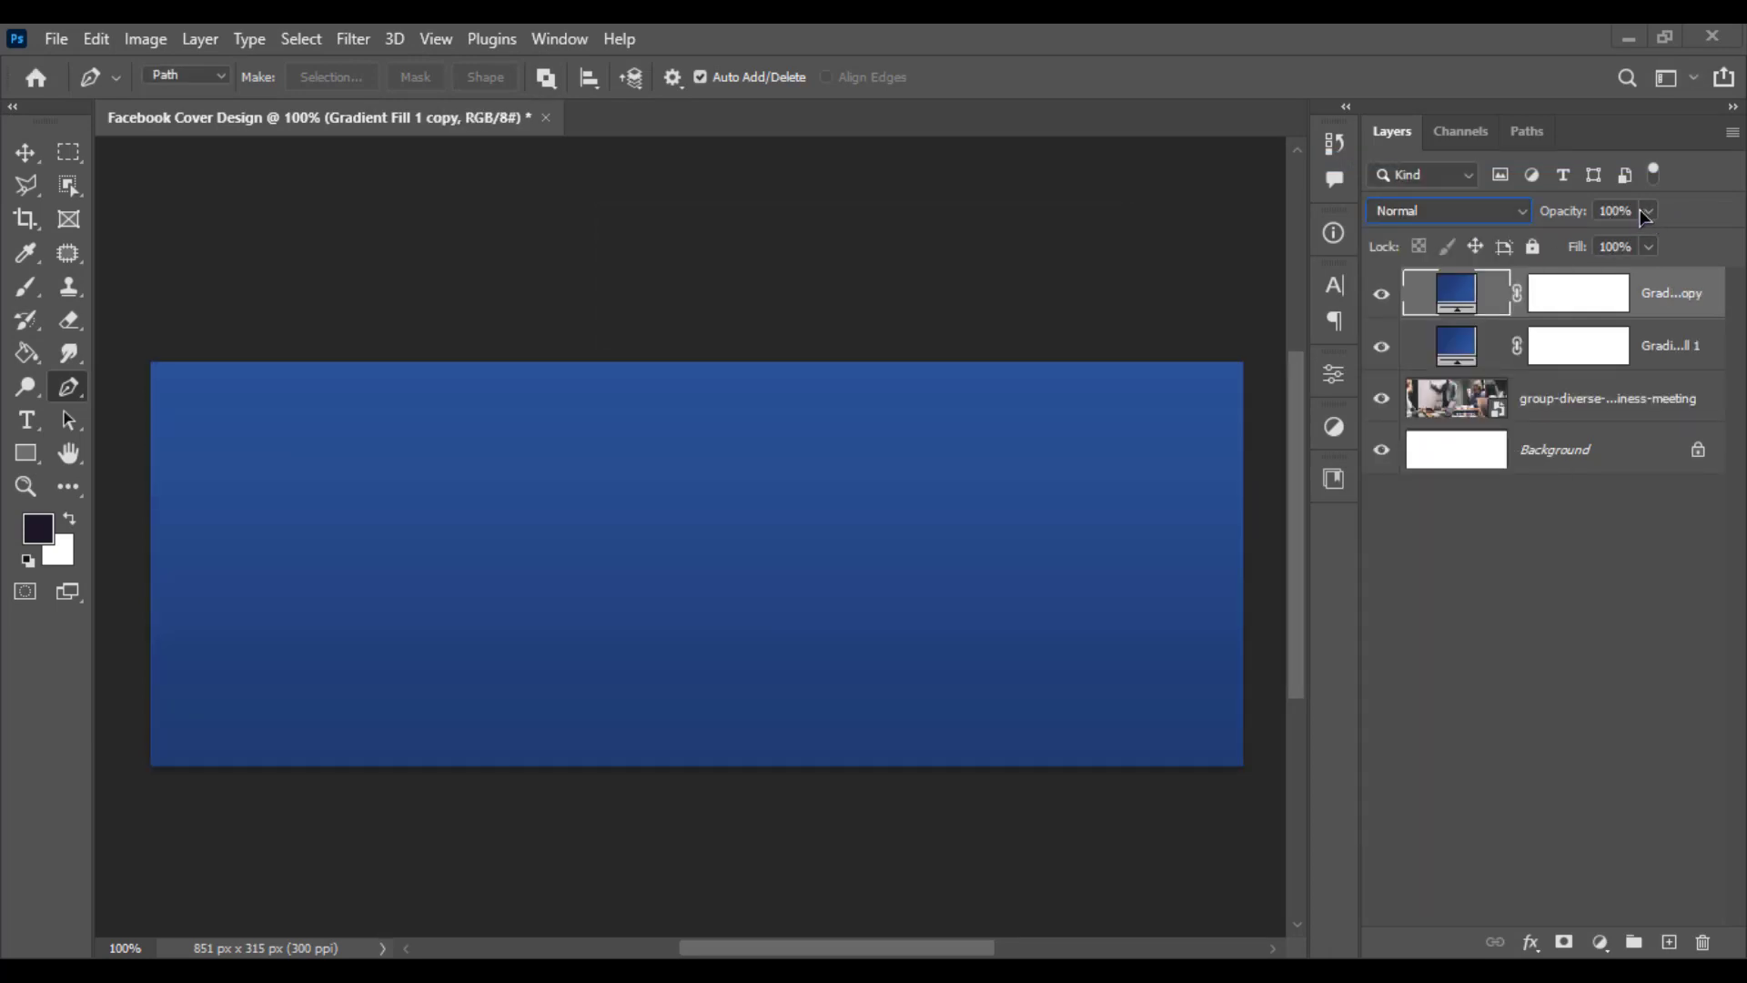
- Set the duplicated gradient layer's opacity to 80%
{"action": "left_click", "coordinate": [1647, 215]}
{"action": "left_click_drag", "start_coordinate": [1631, 240], "coordinate": [1620, 244]}
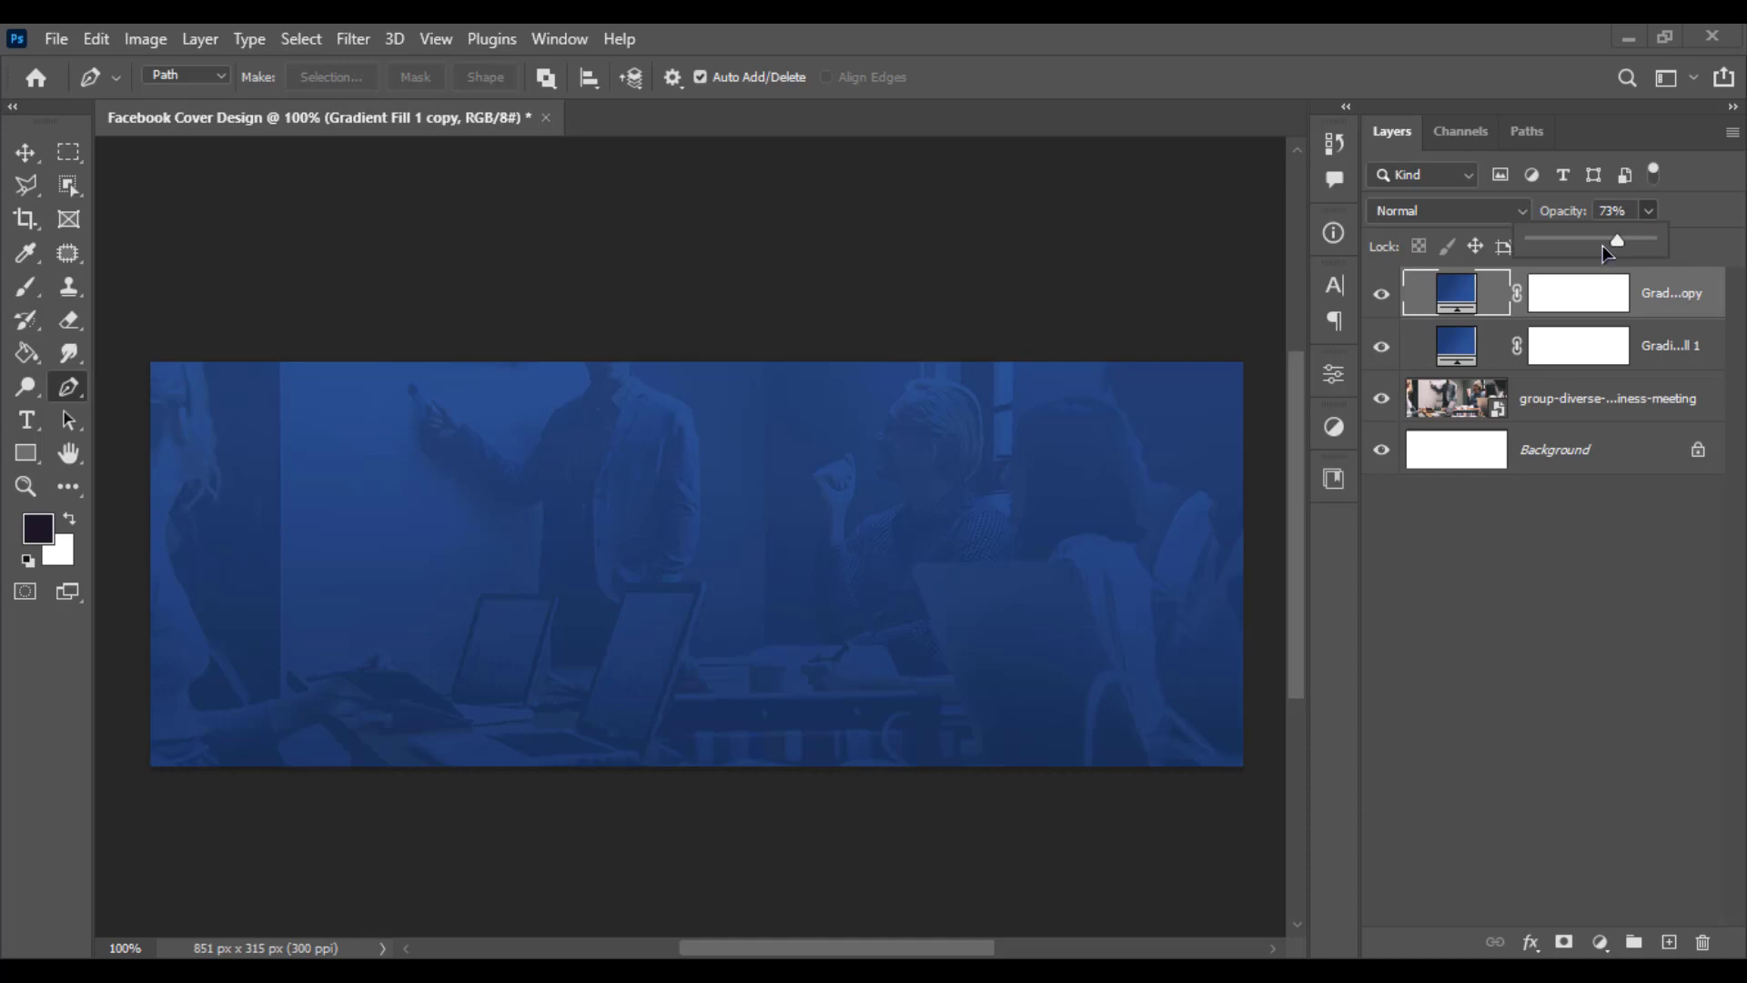
{"action": "left_click_drag", "start_coordinate": [1602, 244], "coordinate": [1606, 241]}
{"action": "left_click", "coordinate": [1613, 211]}
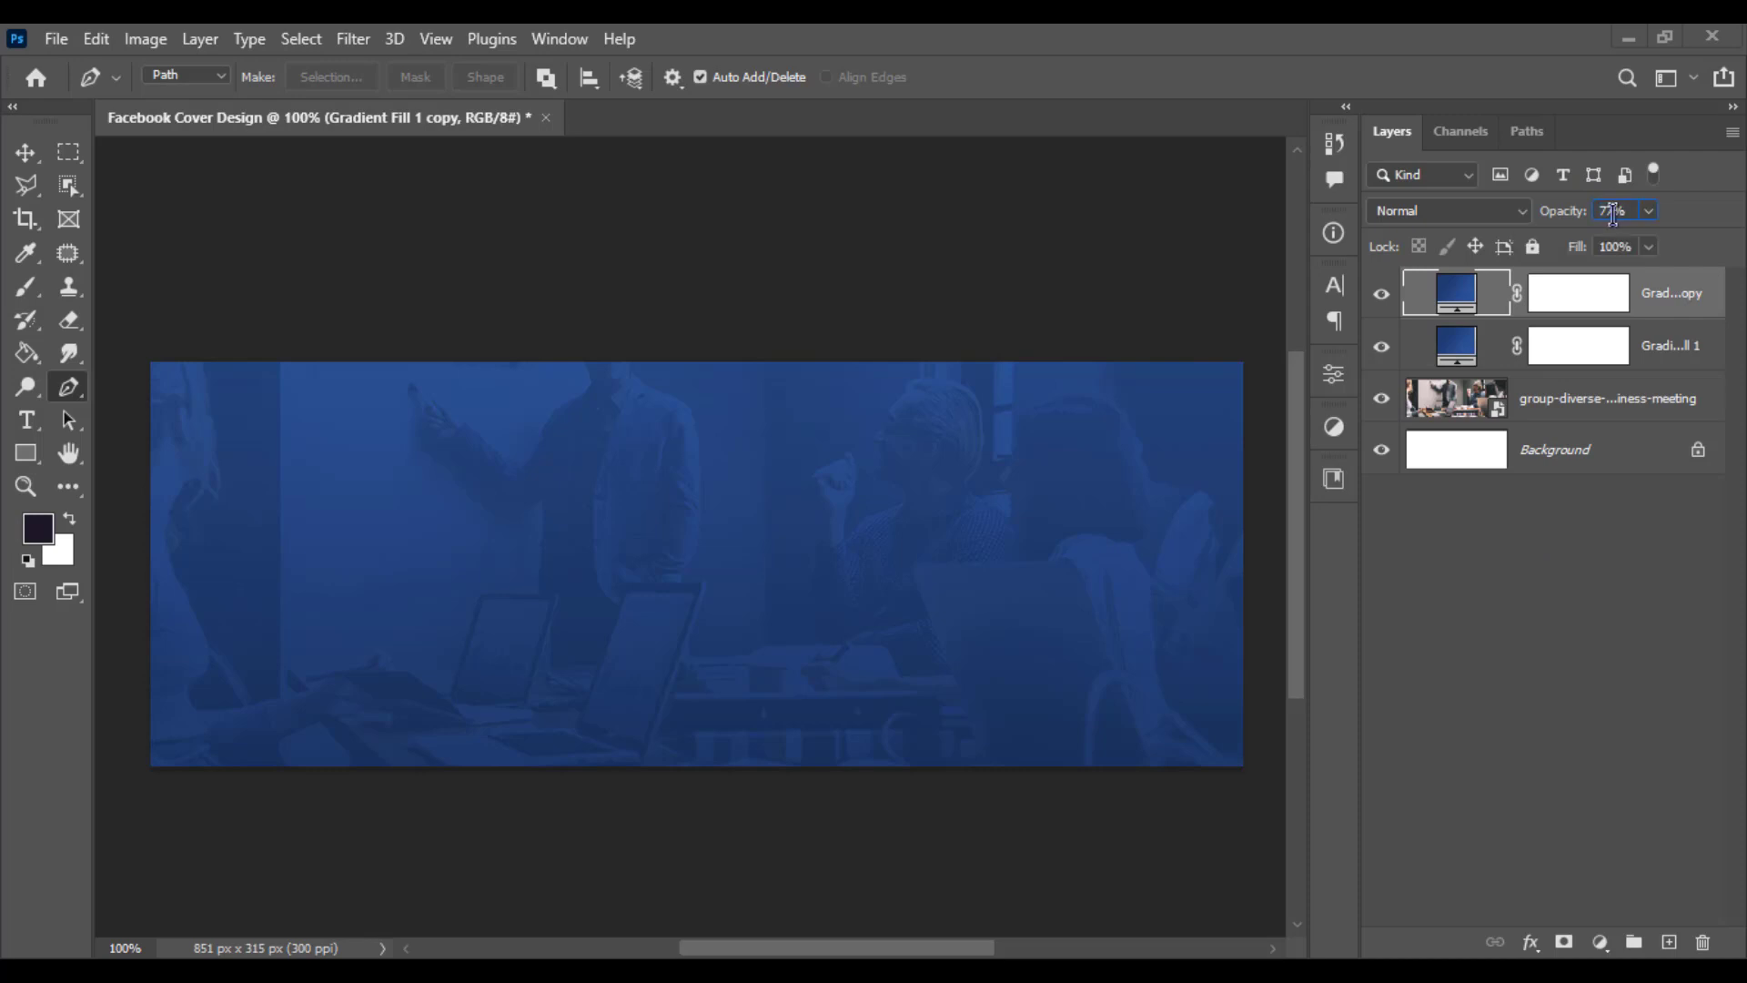
{"action": "type", "text": "80"}
- Draw a circular elliptical-marquee selection in the left half of the canvas, reaching its bottom edge
{"action": "left_click", "coordinate": [46, 154]}
{"action": "left_click", "coordinate": [267, 214]}
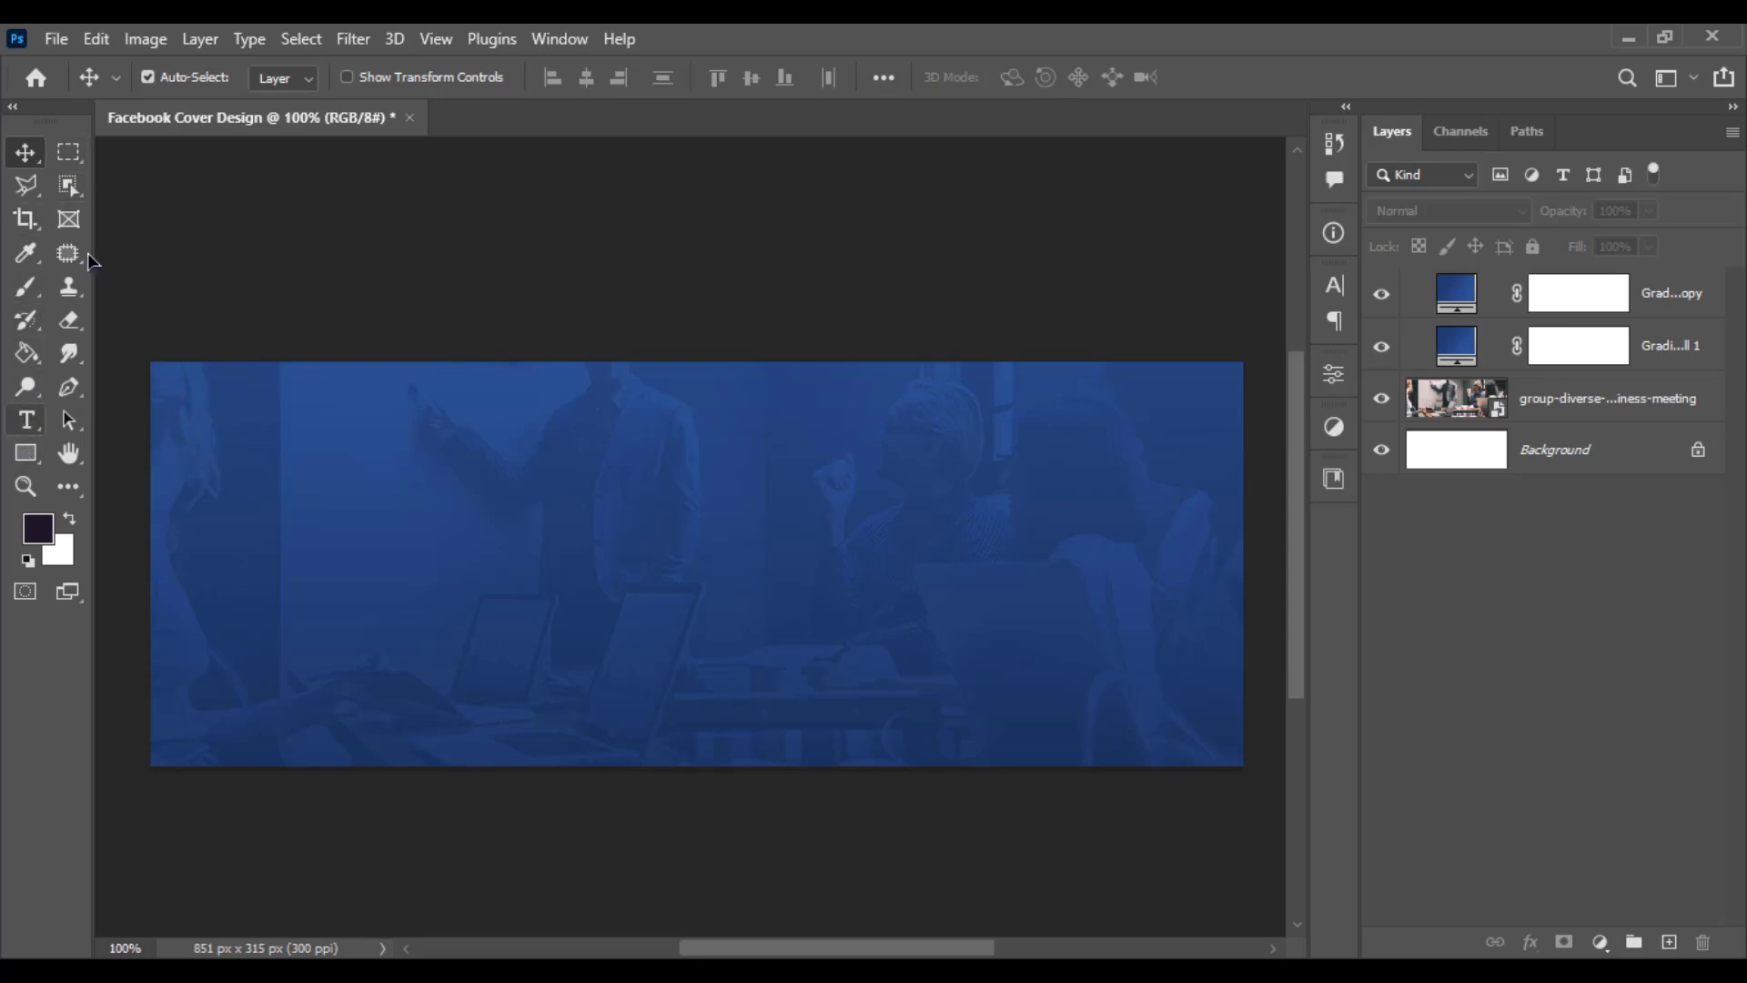
{"action": "left_click_drag", "start_coordinate": [69, 154], "coordinate": [109, 180]}
{"action": "left_click", "coordinate": [113, 180]}
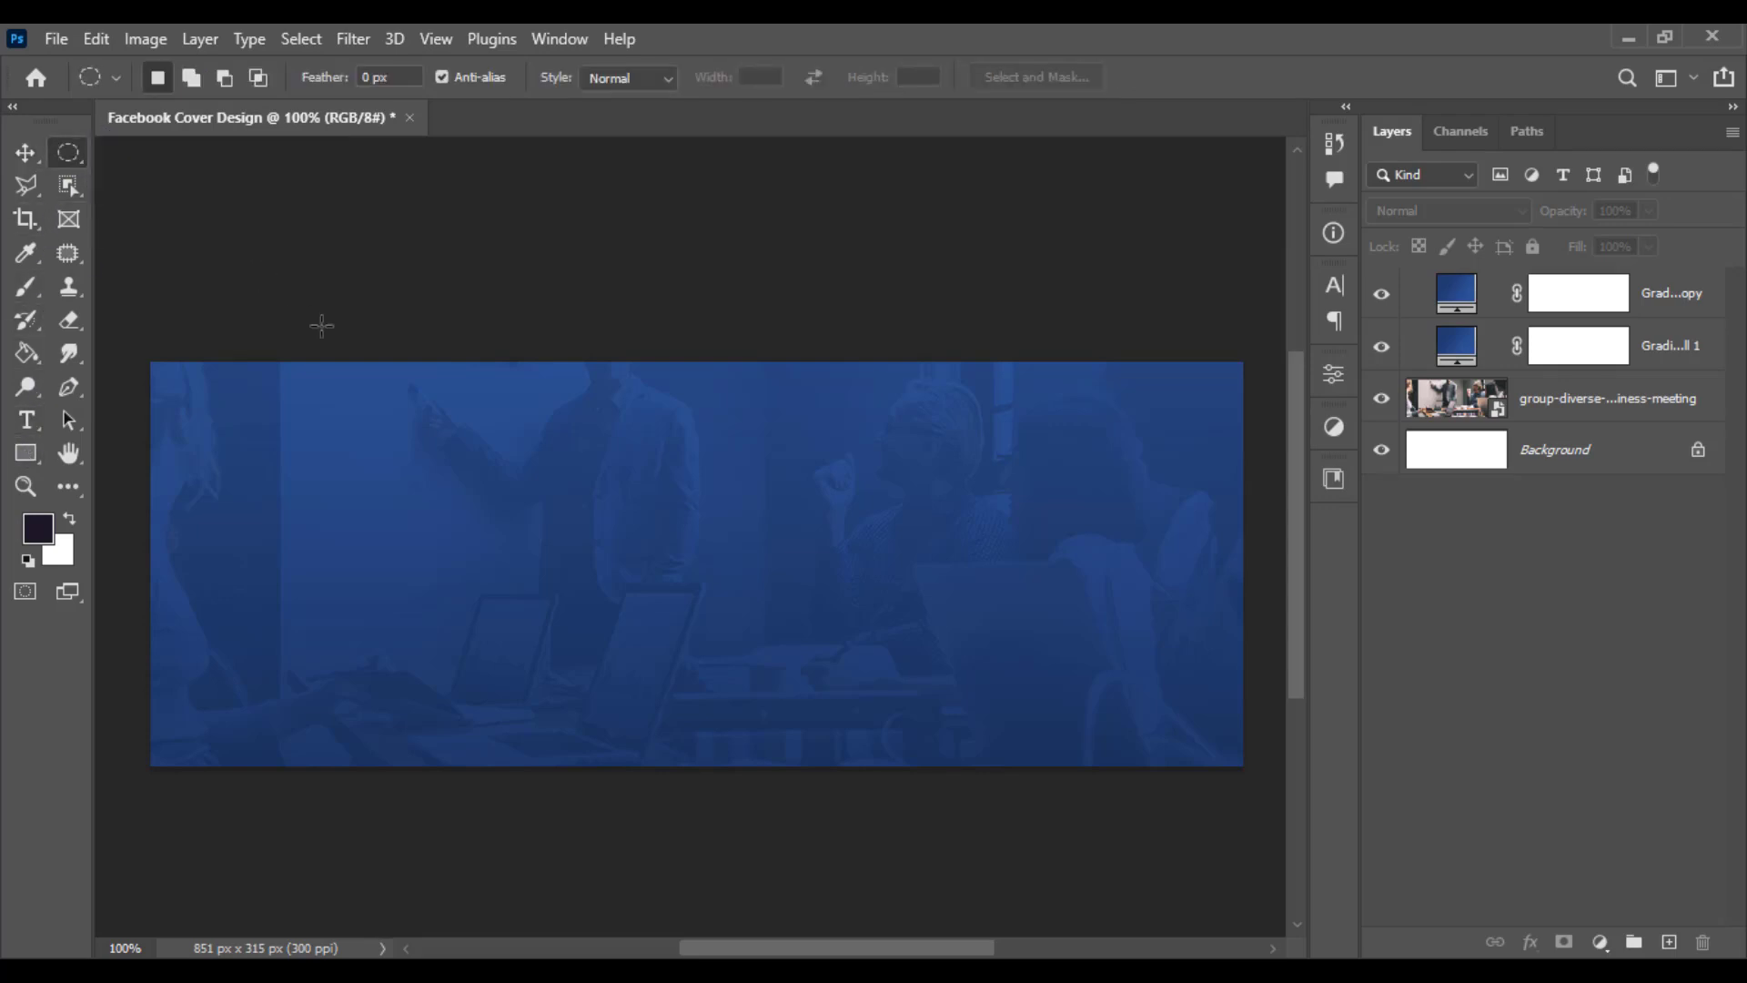
{"action": "left_click_drag", "start_coordinate": [326, 410], "coordinate": [942, 762]}
- Add a Gradient fill inside the circular selection, setting its starting colour stop to yellow fff000
{"action": "left_click", "coordinate": [1600, 942]}
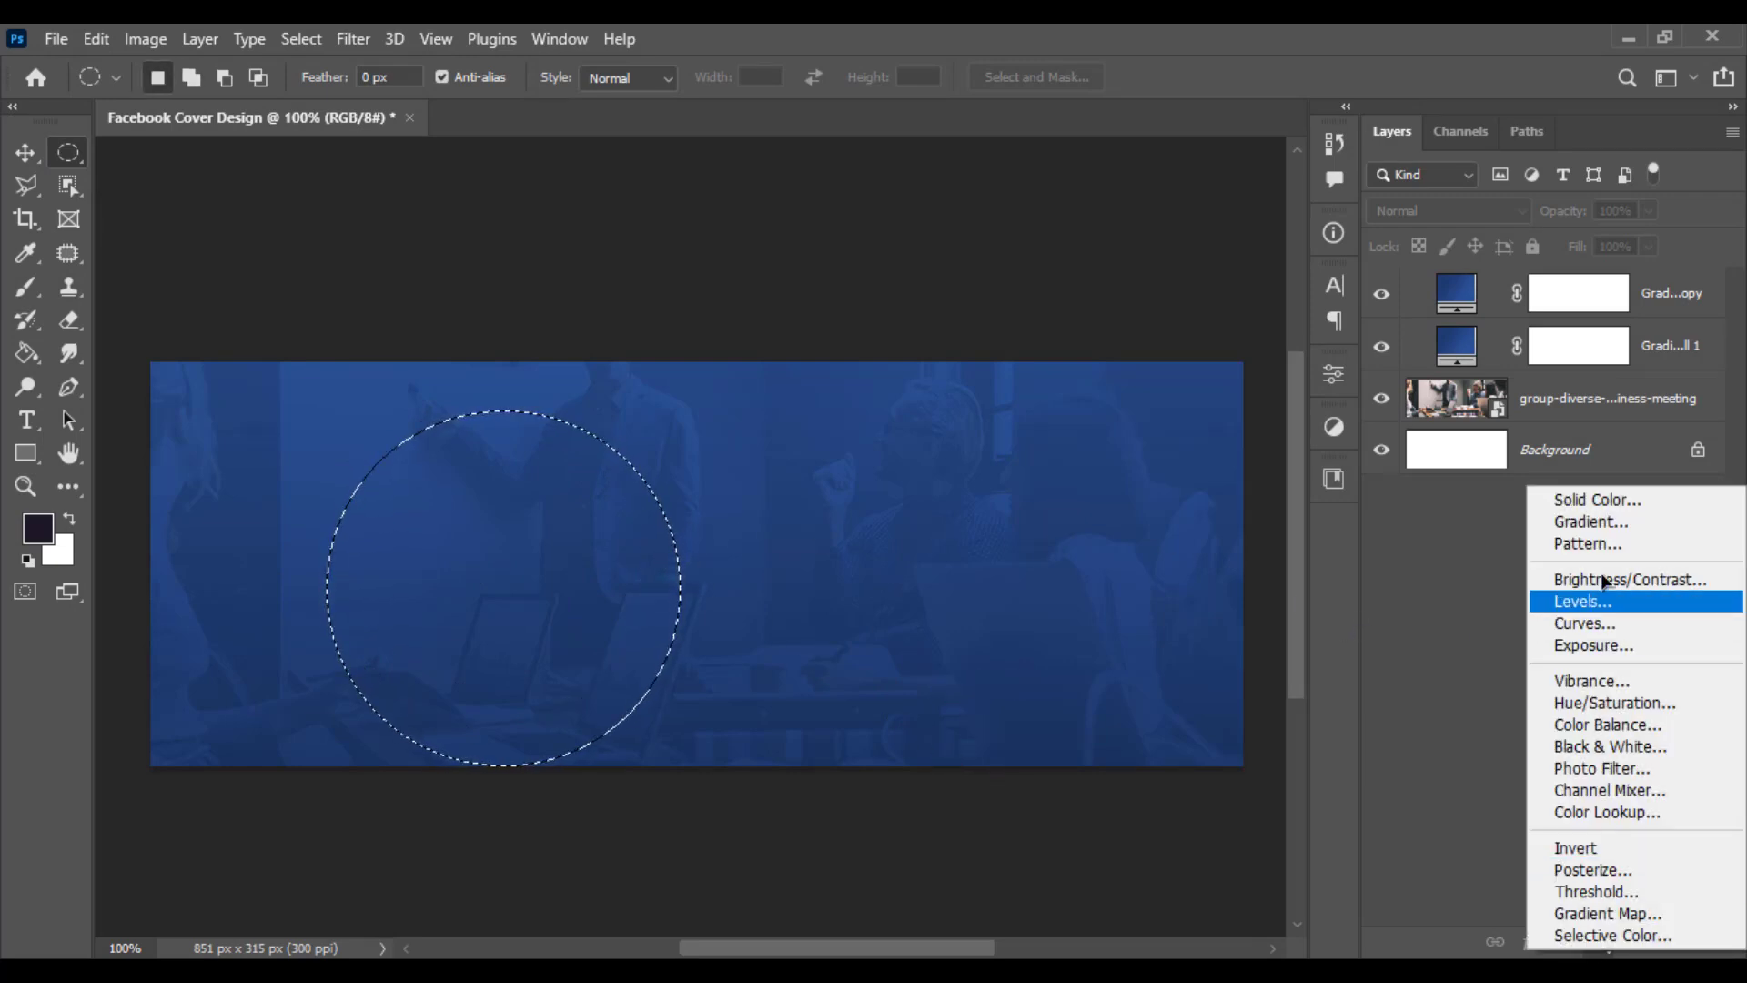
{"action": "left_click", "coordinate": [1590, 521]}
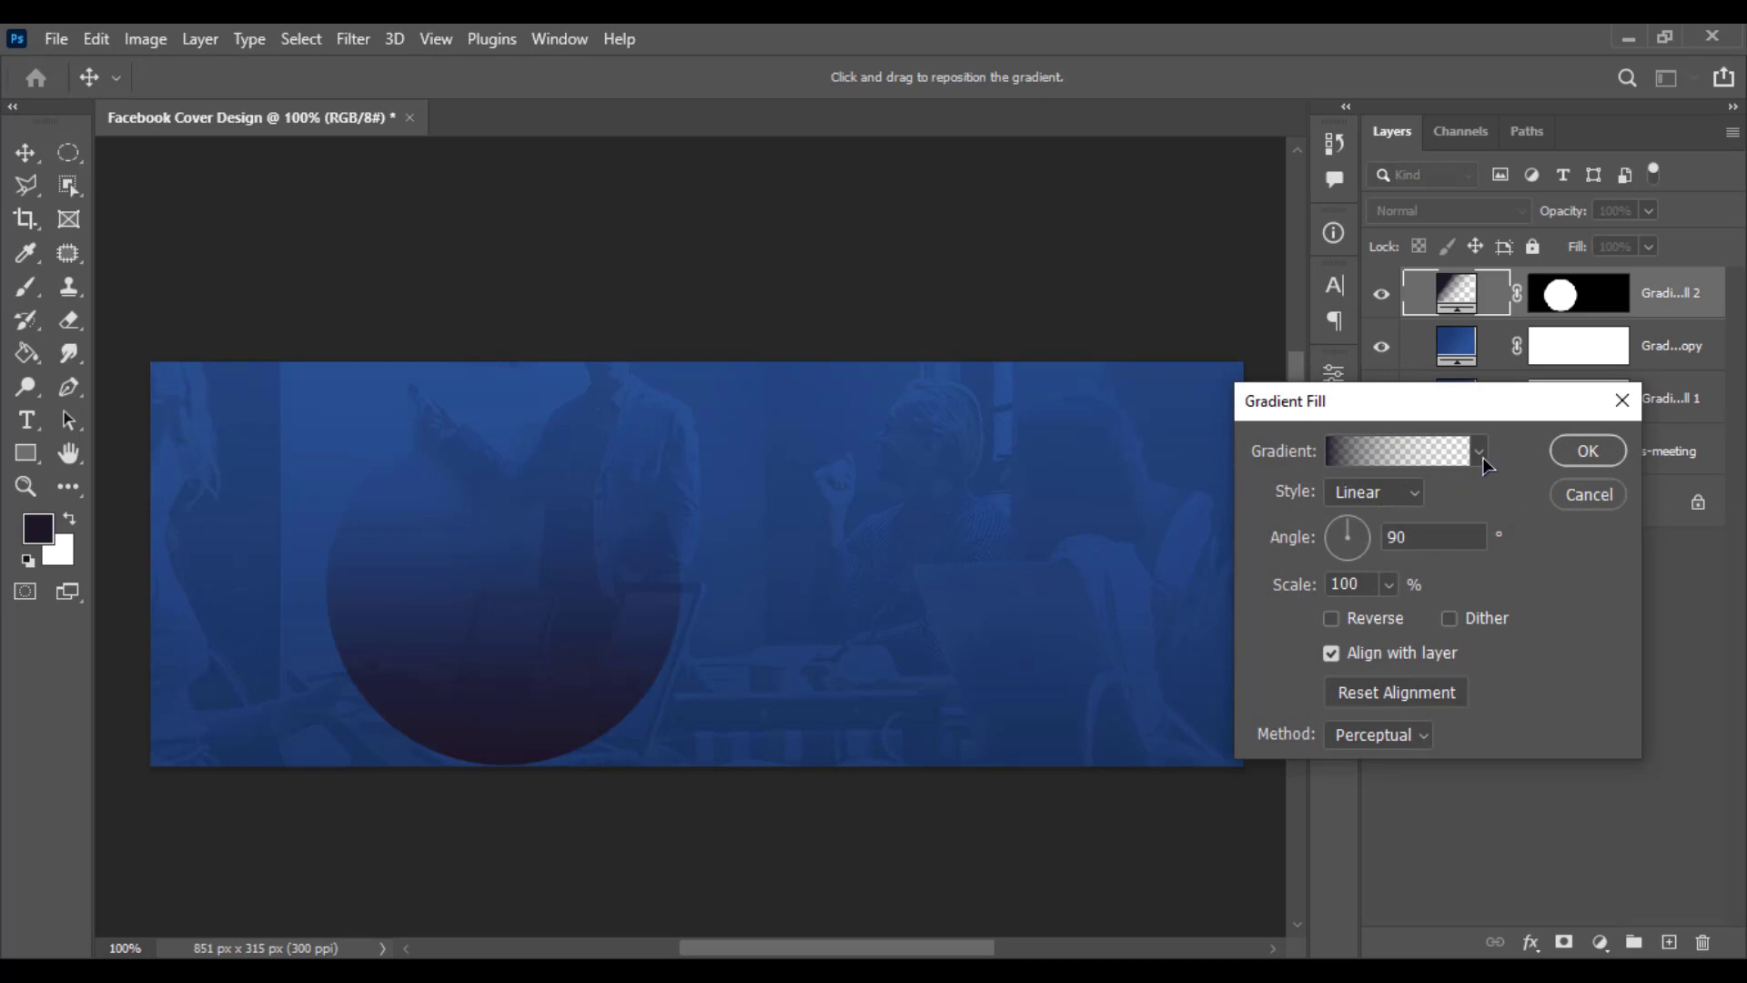
{"action": "left_click", "coordinate": [1379, 452]}
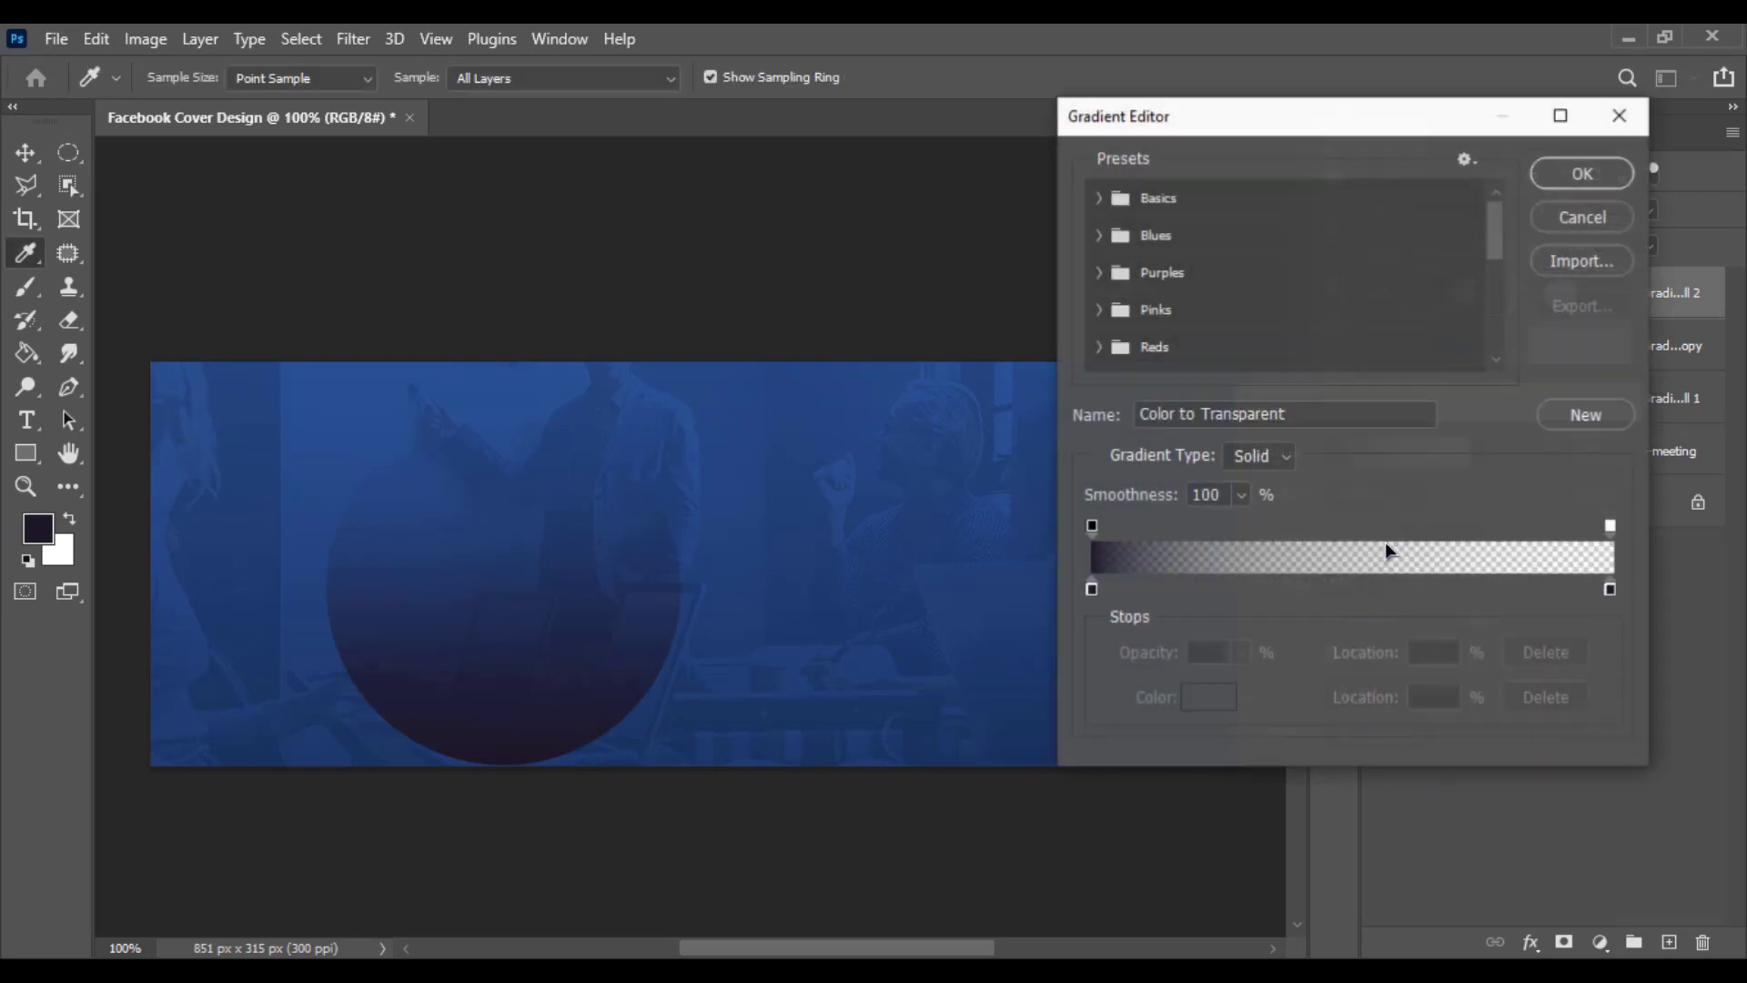
{"action": "left_click", "coordinate": [1092, 589]}
{"action": "double_click", "coordinate": [1092, 589]}
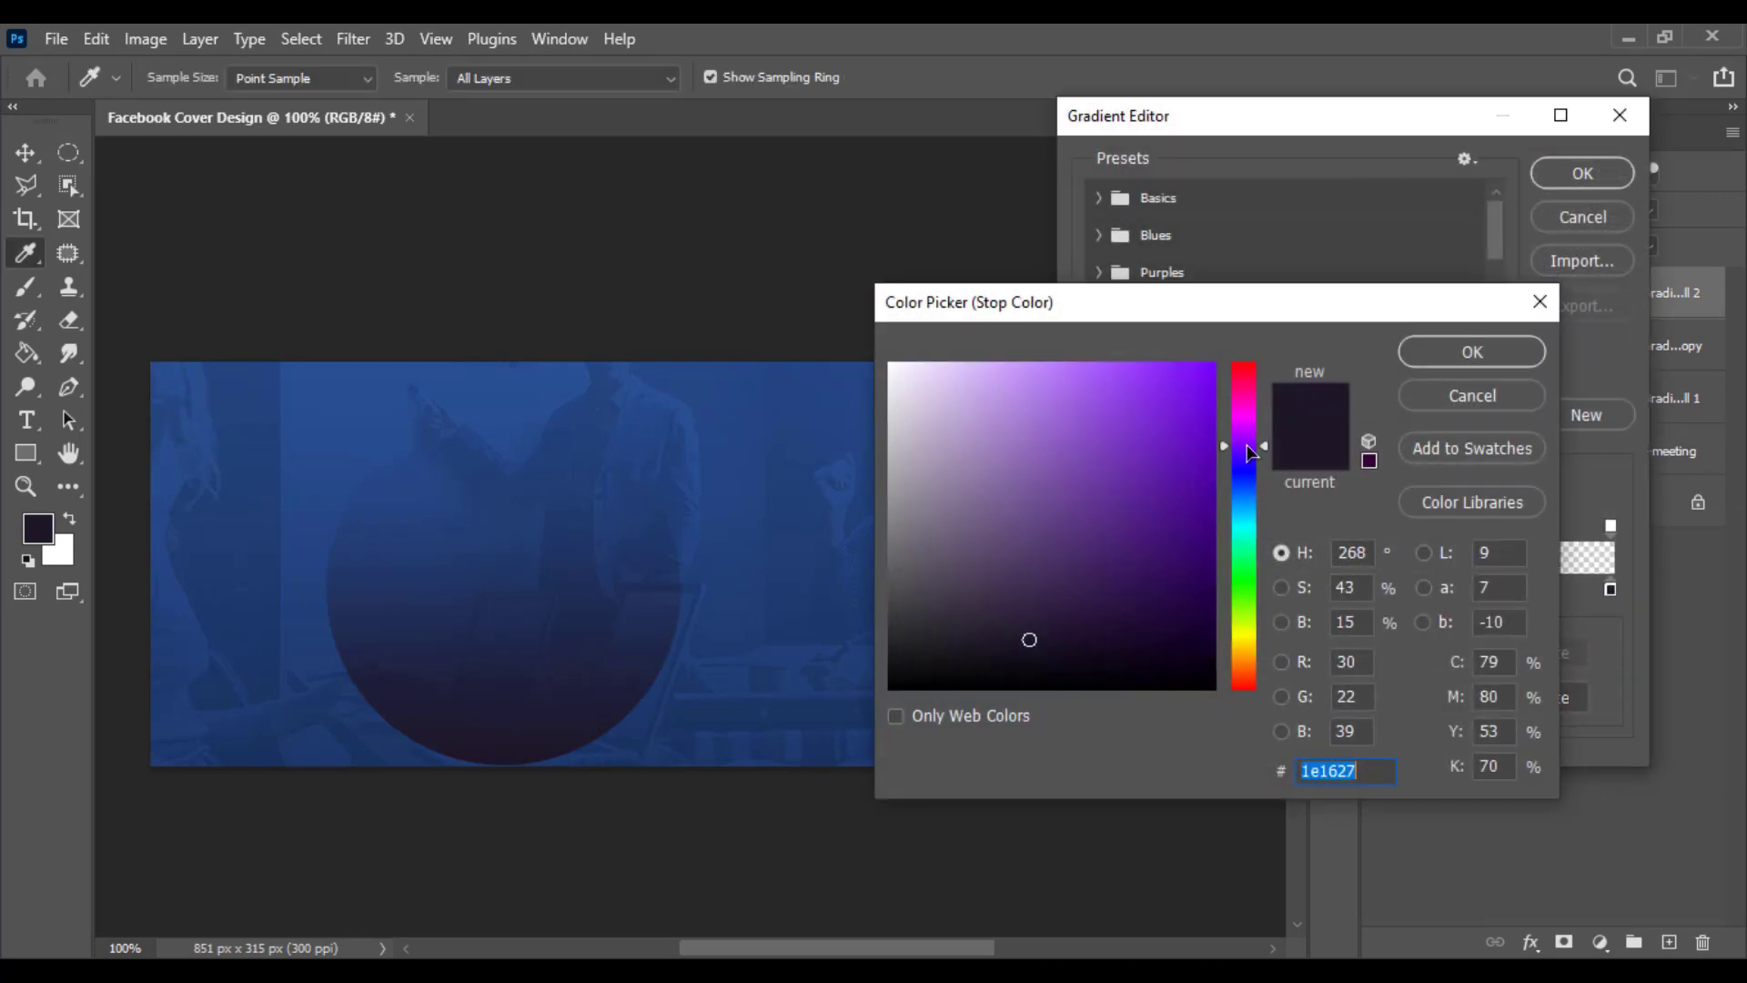
{"action": "left_click_drag", "start_coordinate": [1247, 446], "coordinate": [1242, 630]}
{"action": "left_click_drag", "start_coordinate": [1191, 501], "coordinate": [1241, 338]}
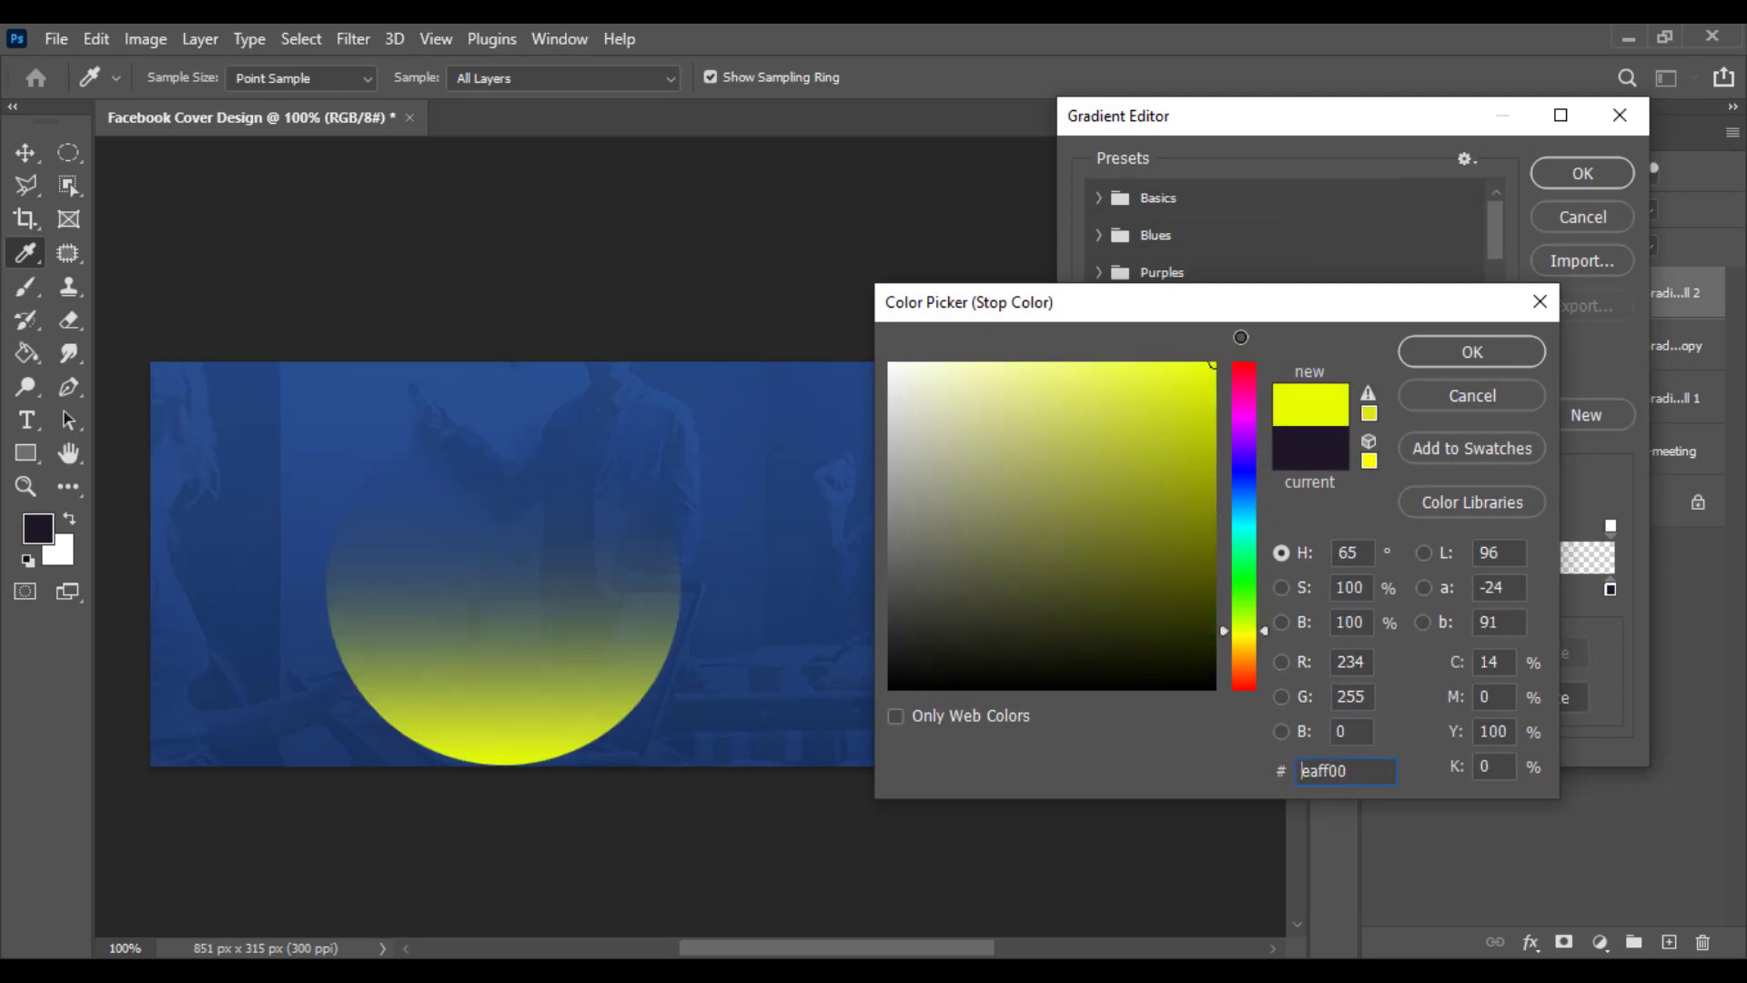
{"action": "left_click_drag", "start_coordinate": [1234, 628], "coordinate": [1234, 638]}
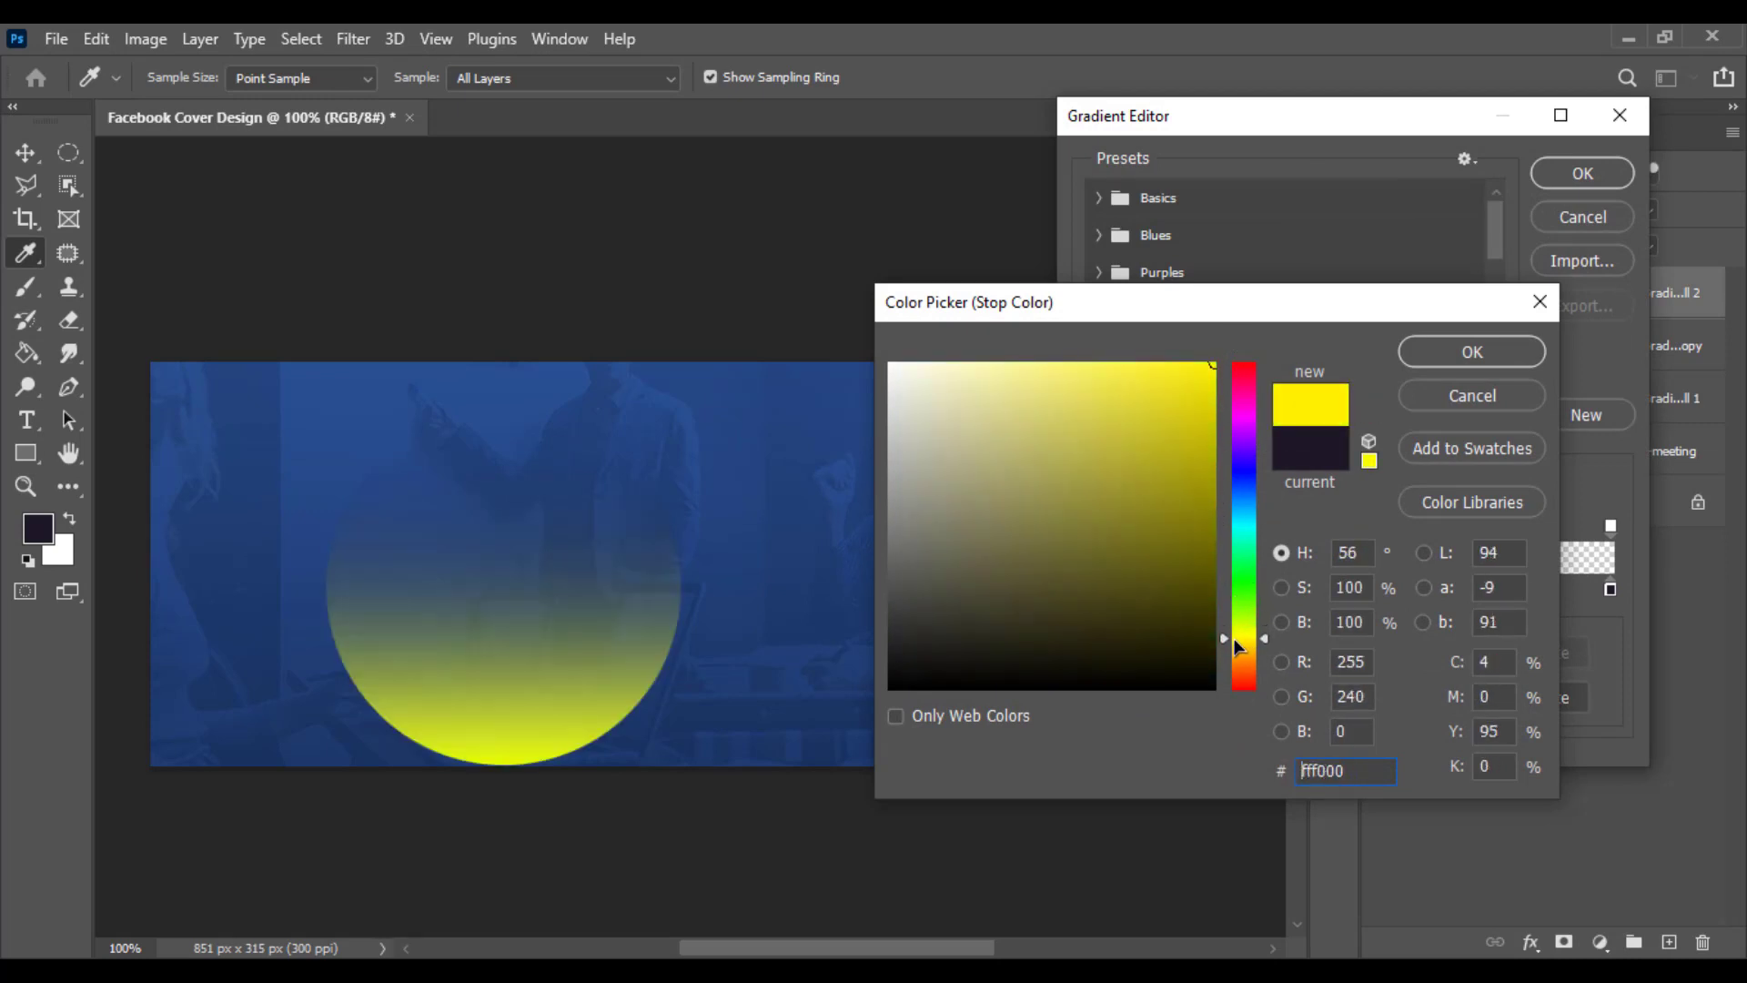
{"action": "left_click", "coordinate": [1471, 357]}
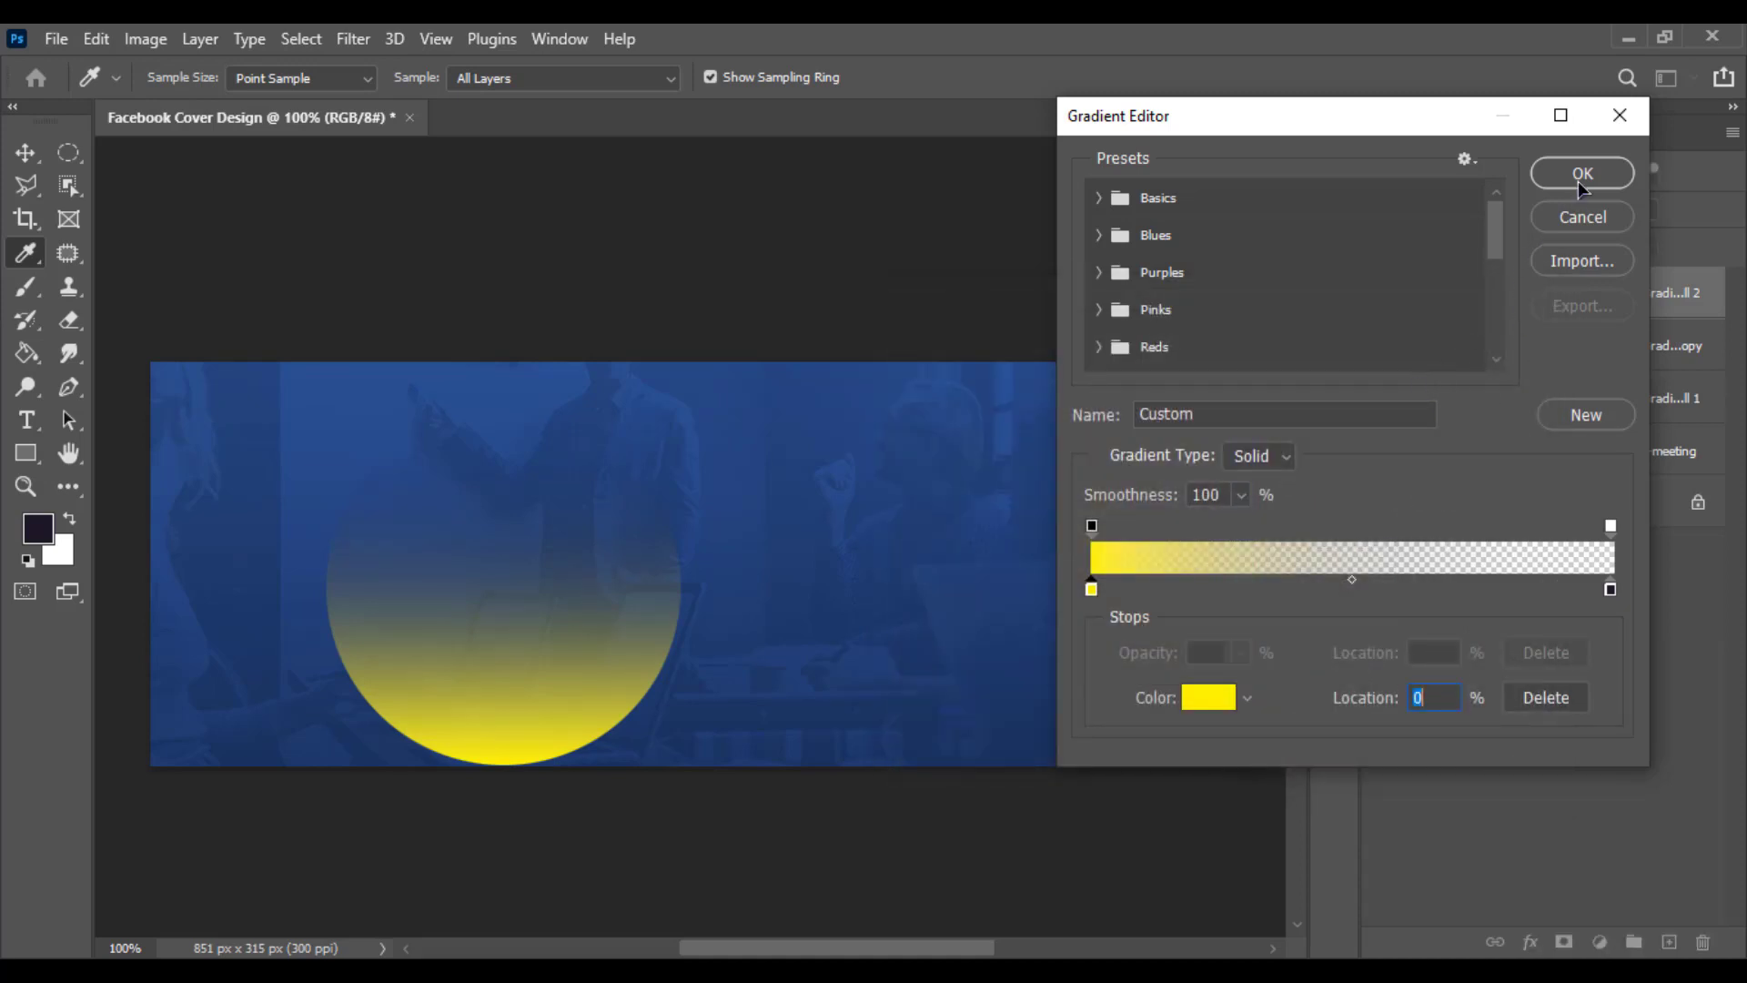
{"action": "left_click", "coordinate": [1583, 176]}
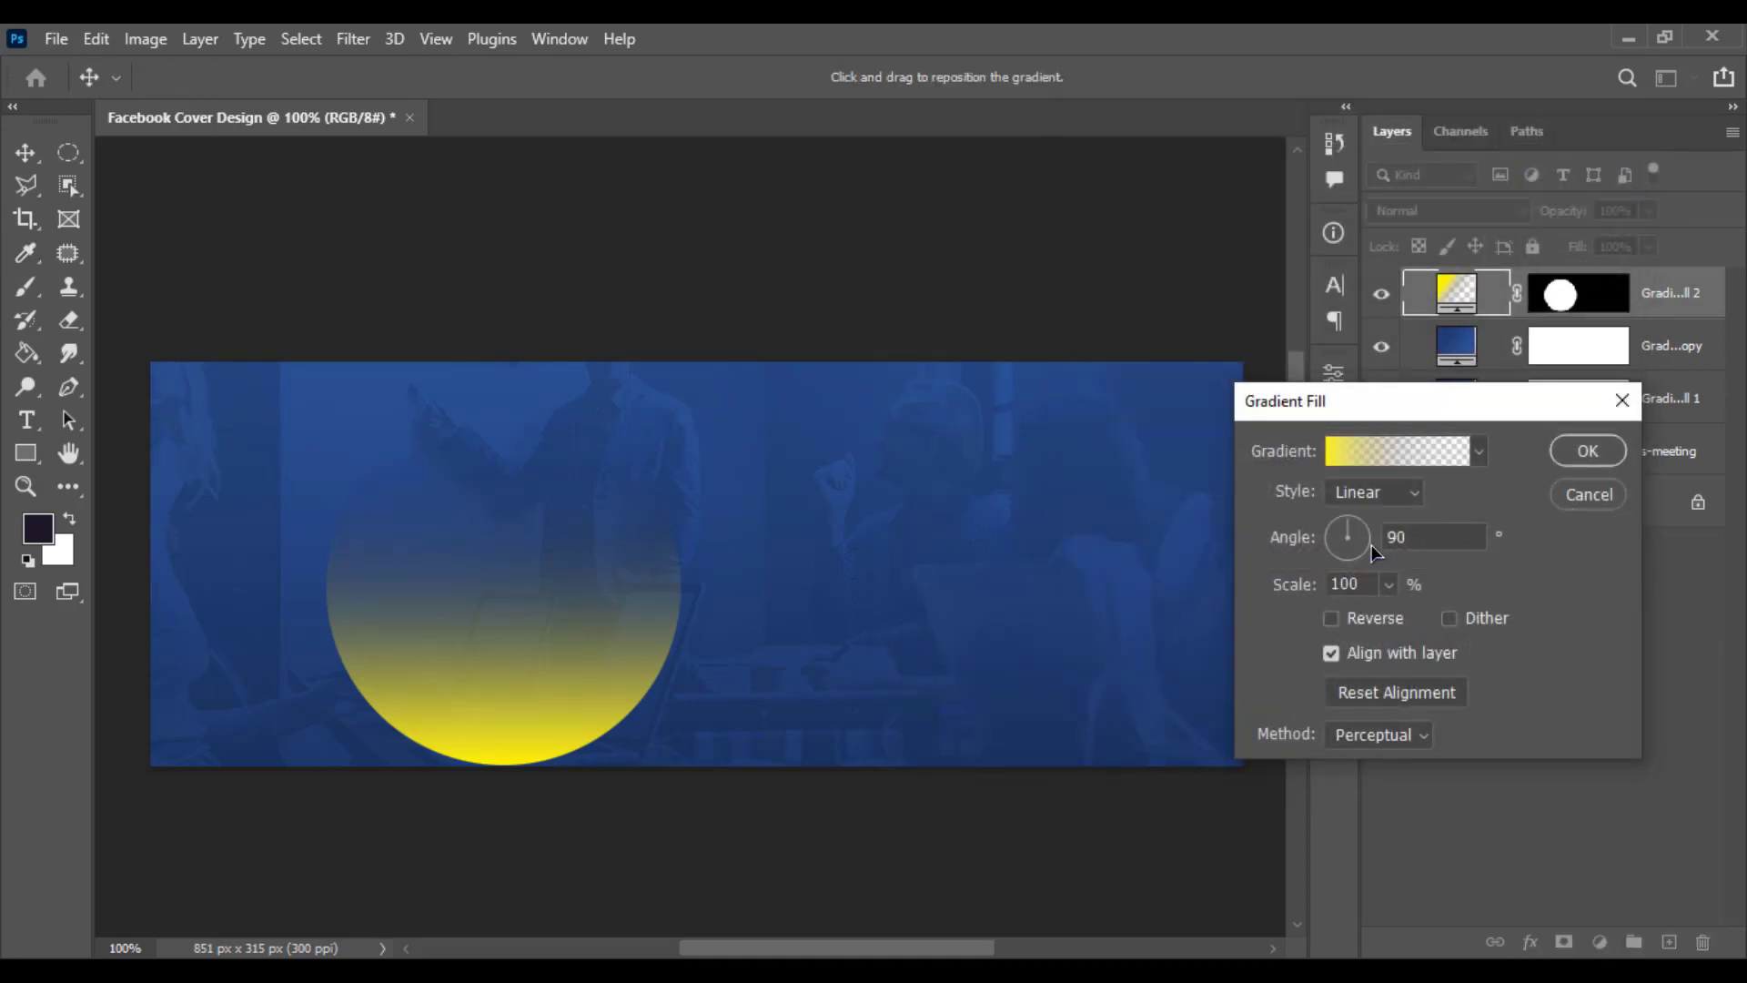
- Nudge the yellow gradient slightly downward and confirm the gradient fill
{"action": "mouse_move", "coordinate": [492, 776]}
{"action": "left_mouse_down"}
{"action": "mouse_move", "coordinate": [491, 814]}
{"action": "mouse_move", "coordinate": [491, 779]}
{"action": "left_mouse_up"}
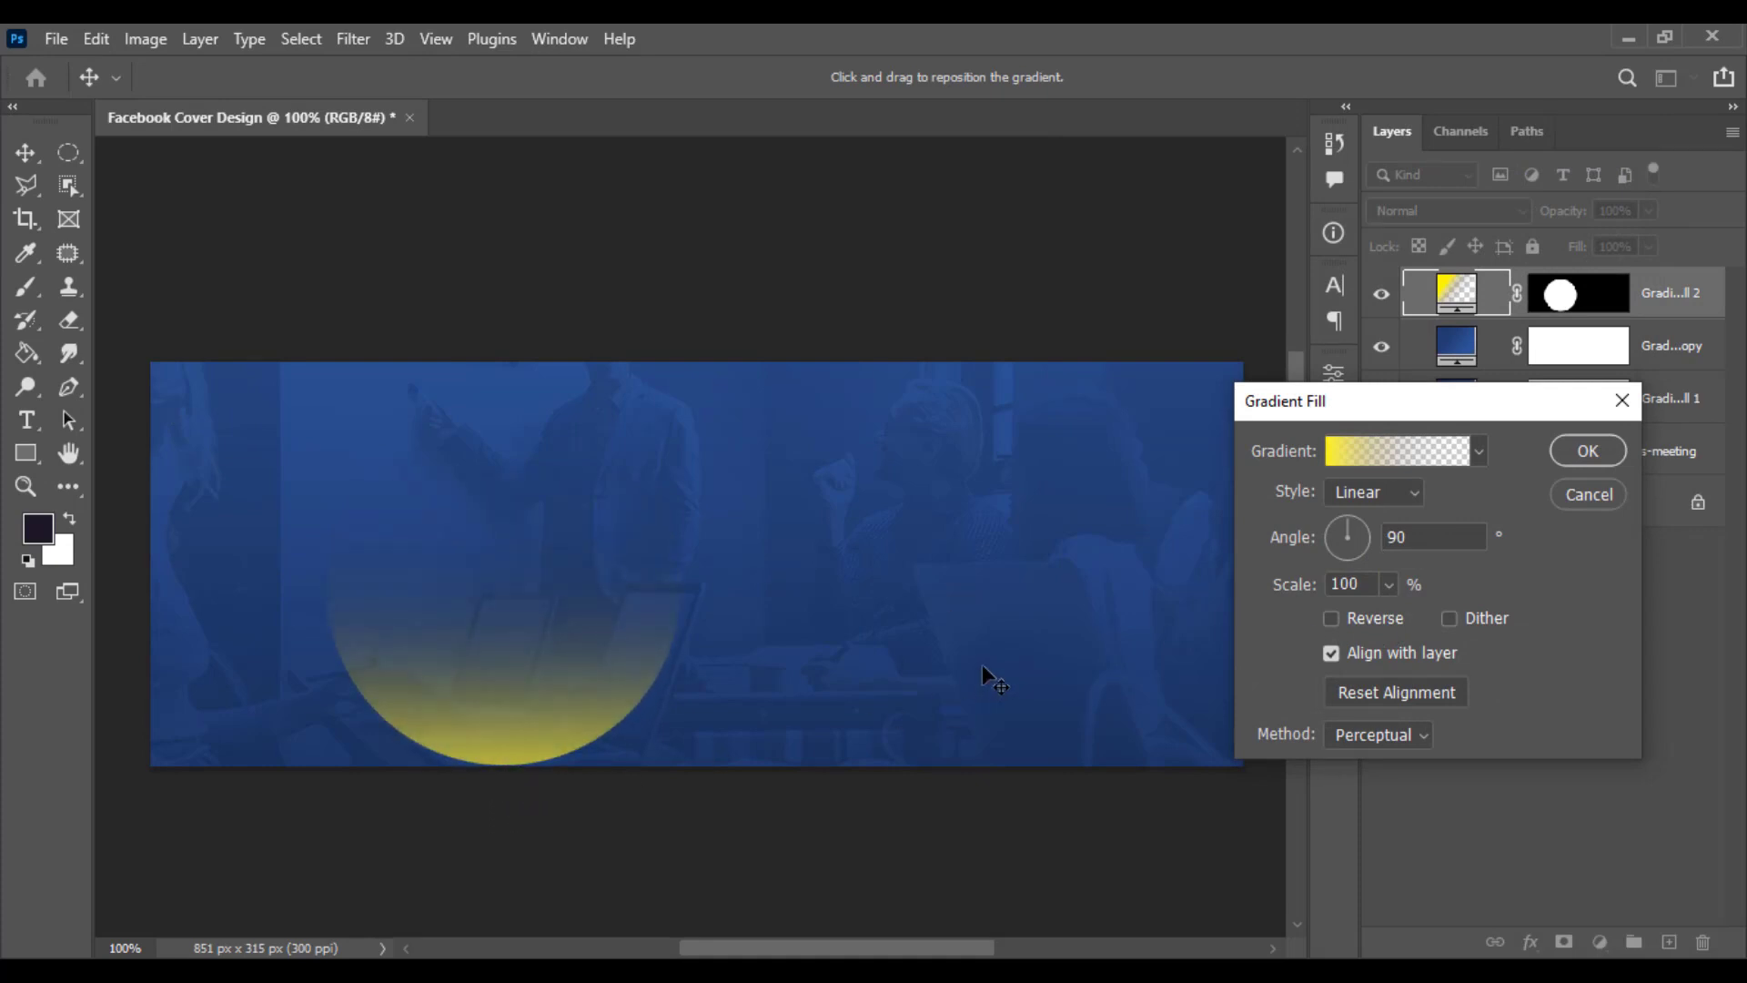
{"action": "left_click", "coordinate": [1587, 452]}
- Place the thumbs-up businessman PNG onto the canvas over the yellow circle
{"action": "left_click", "coordinate": [25, 153]}
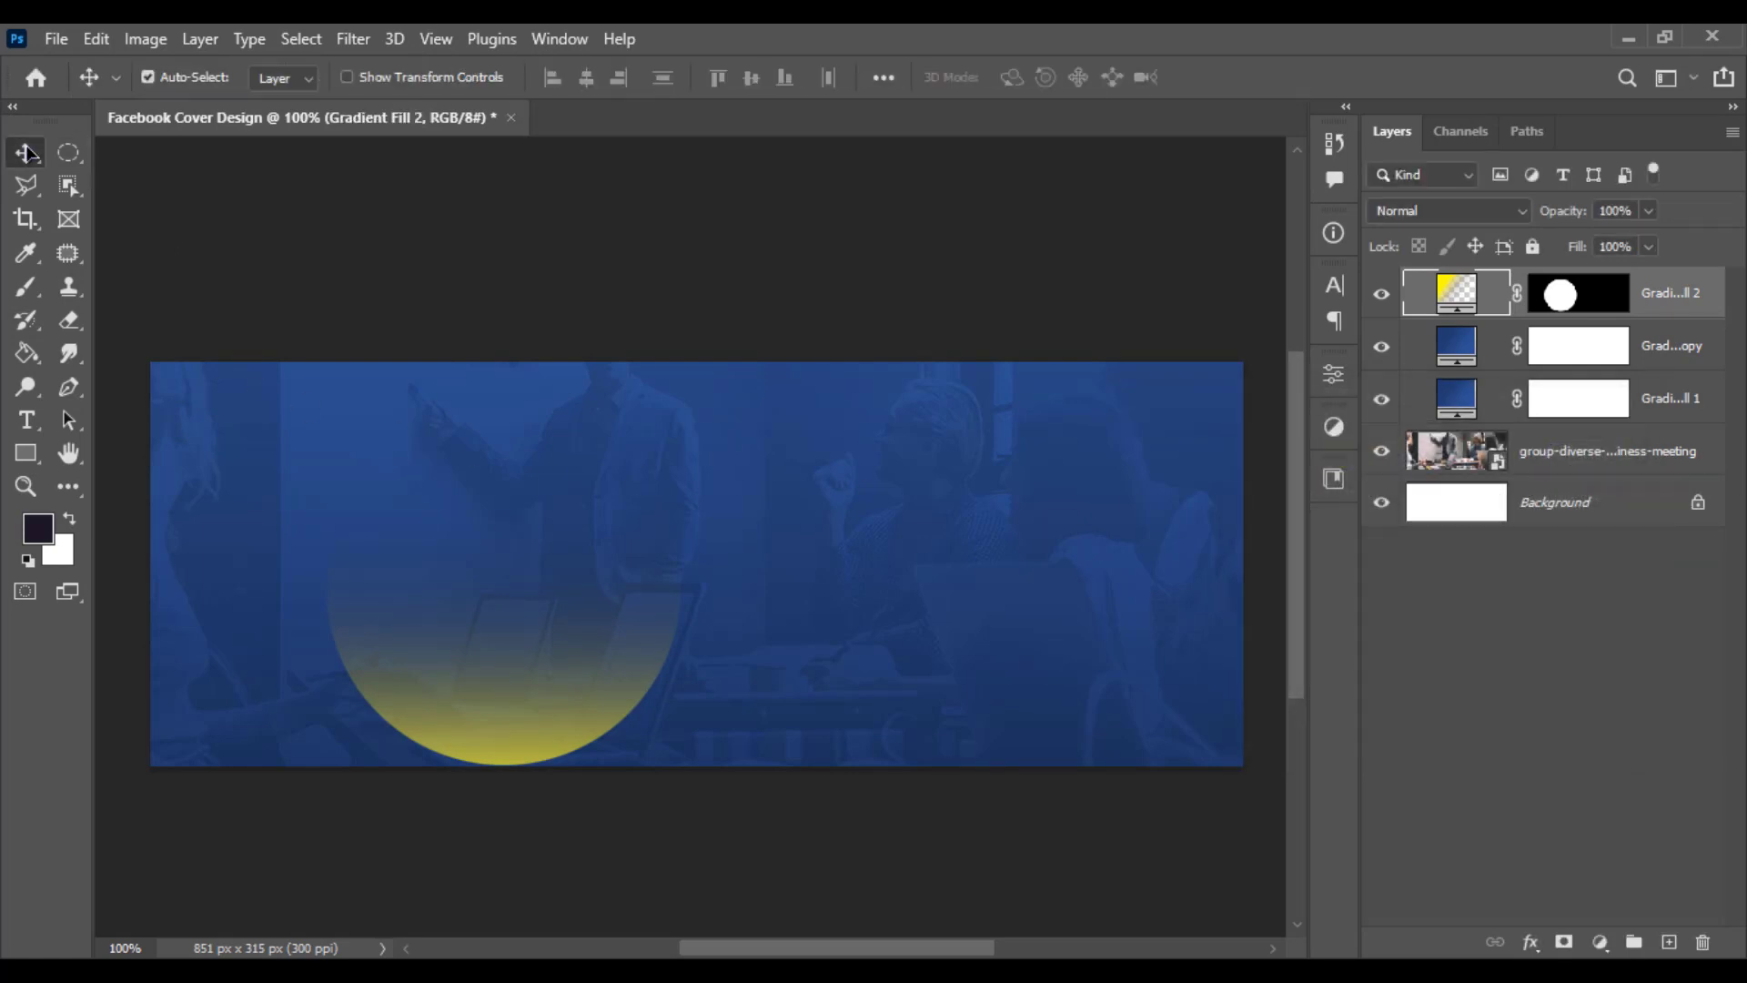
{"action": "left_click", "coordinate": [406, 246]}
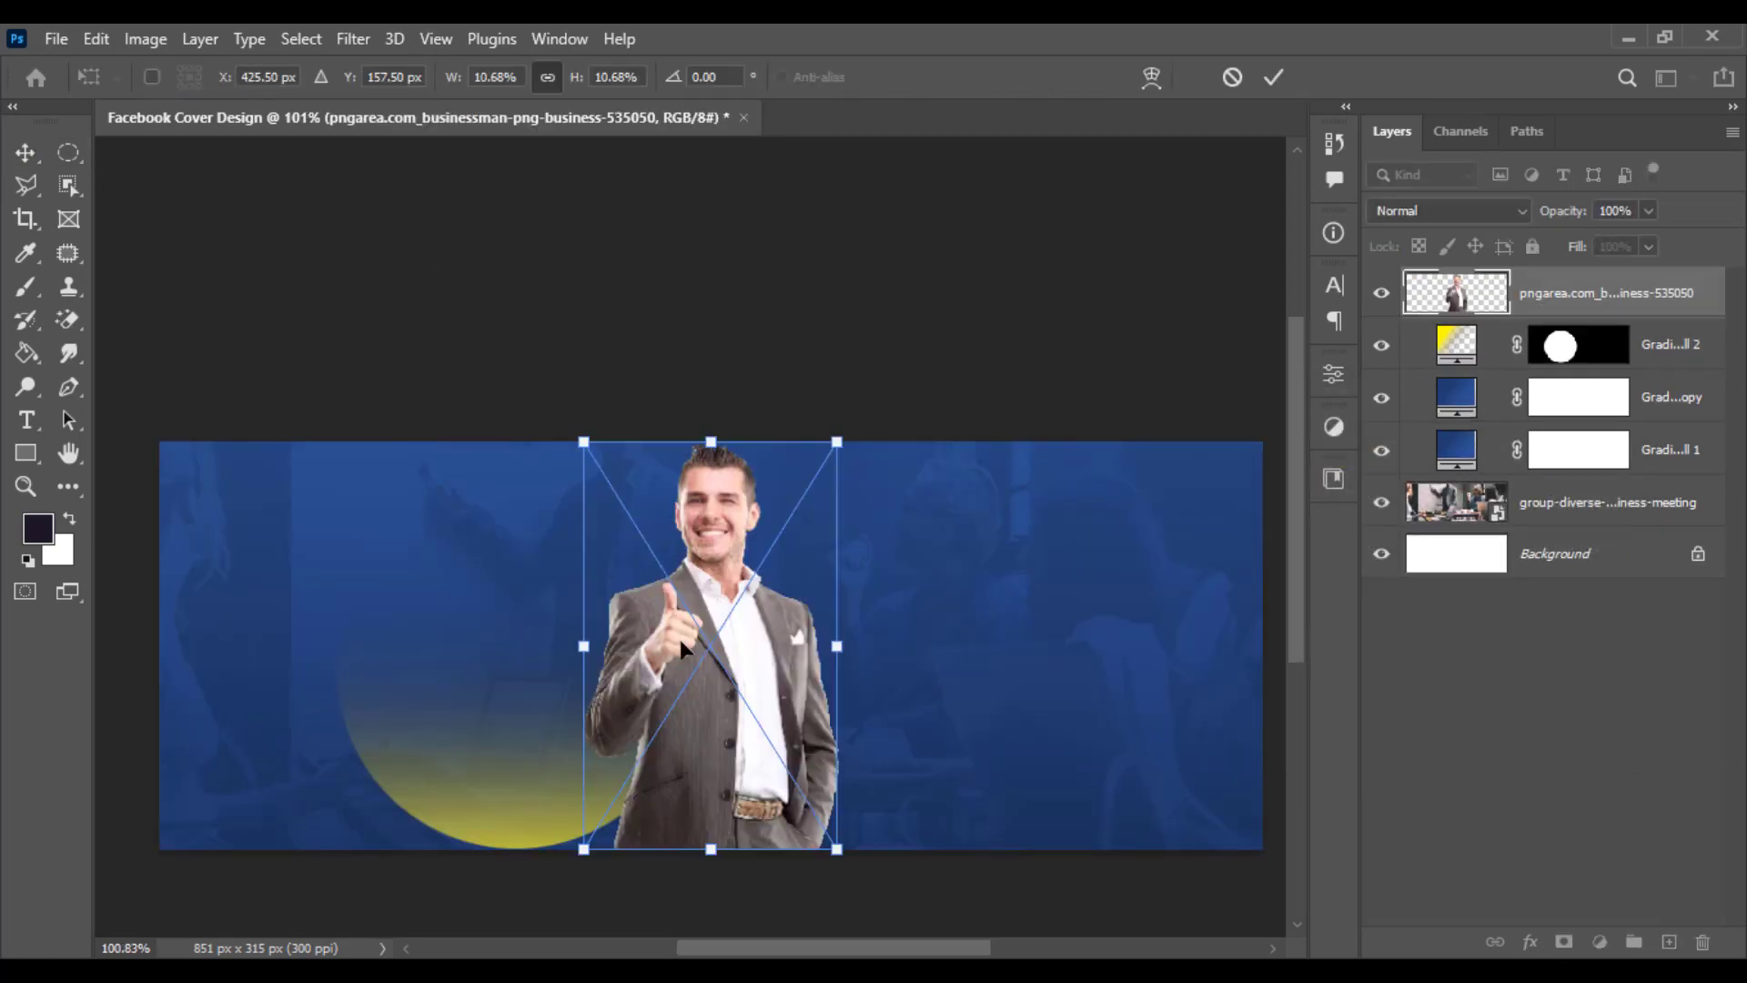
{"action": "left_click_drag", "start_coordinate": [680, 641], "coordinate": [502, 679]}
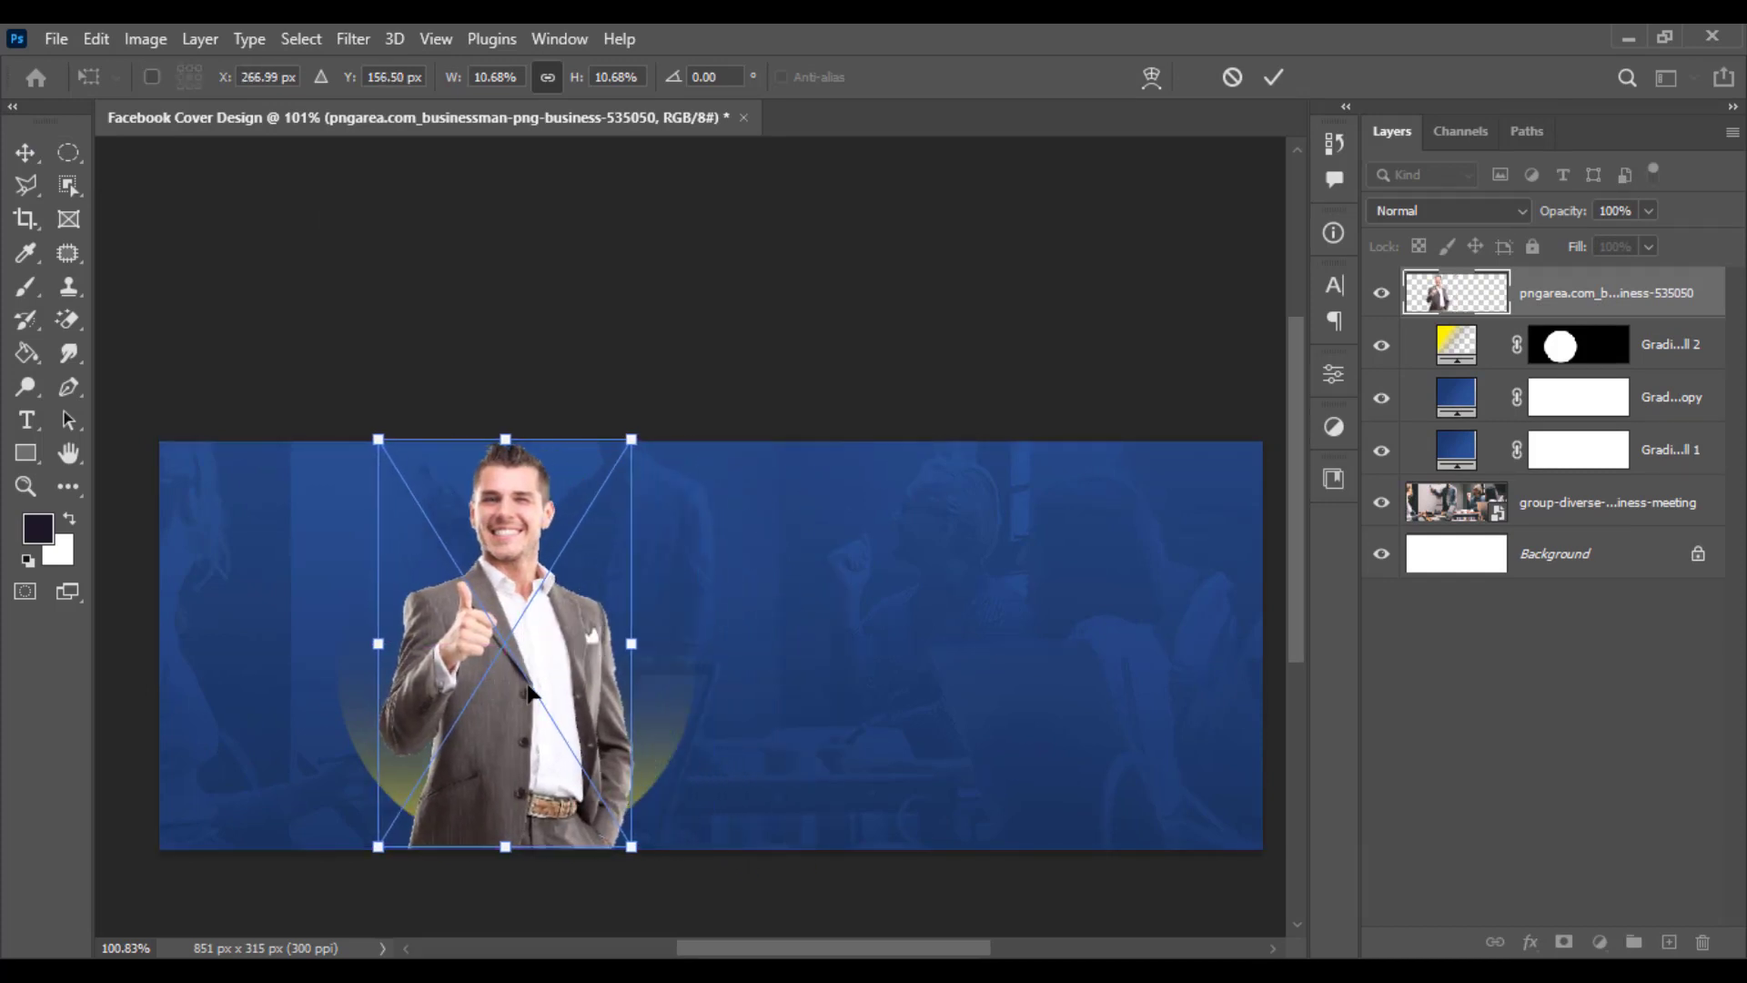
- Scale the businessman image up to about 11.83% and position it resting on the canvas bottom edge
{"action": "left_click_drag", "start_coordinate": [630, 451], "coordinate": [645, 412]}
{"action": "left_click_drag", "start_coordinate": [527, 627], "coordinate": [532, 647]}
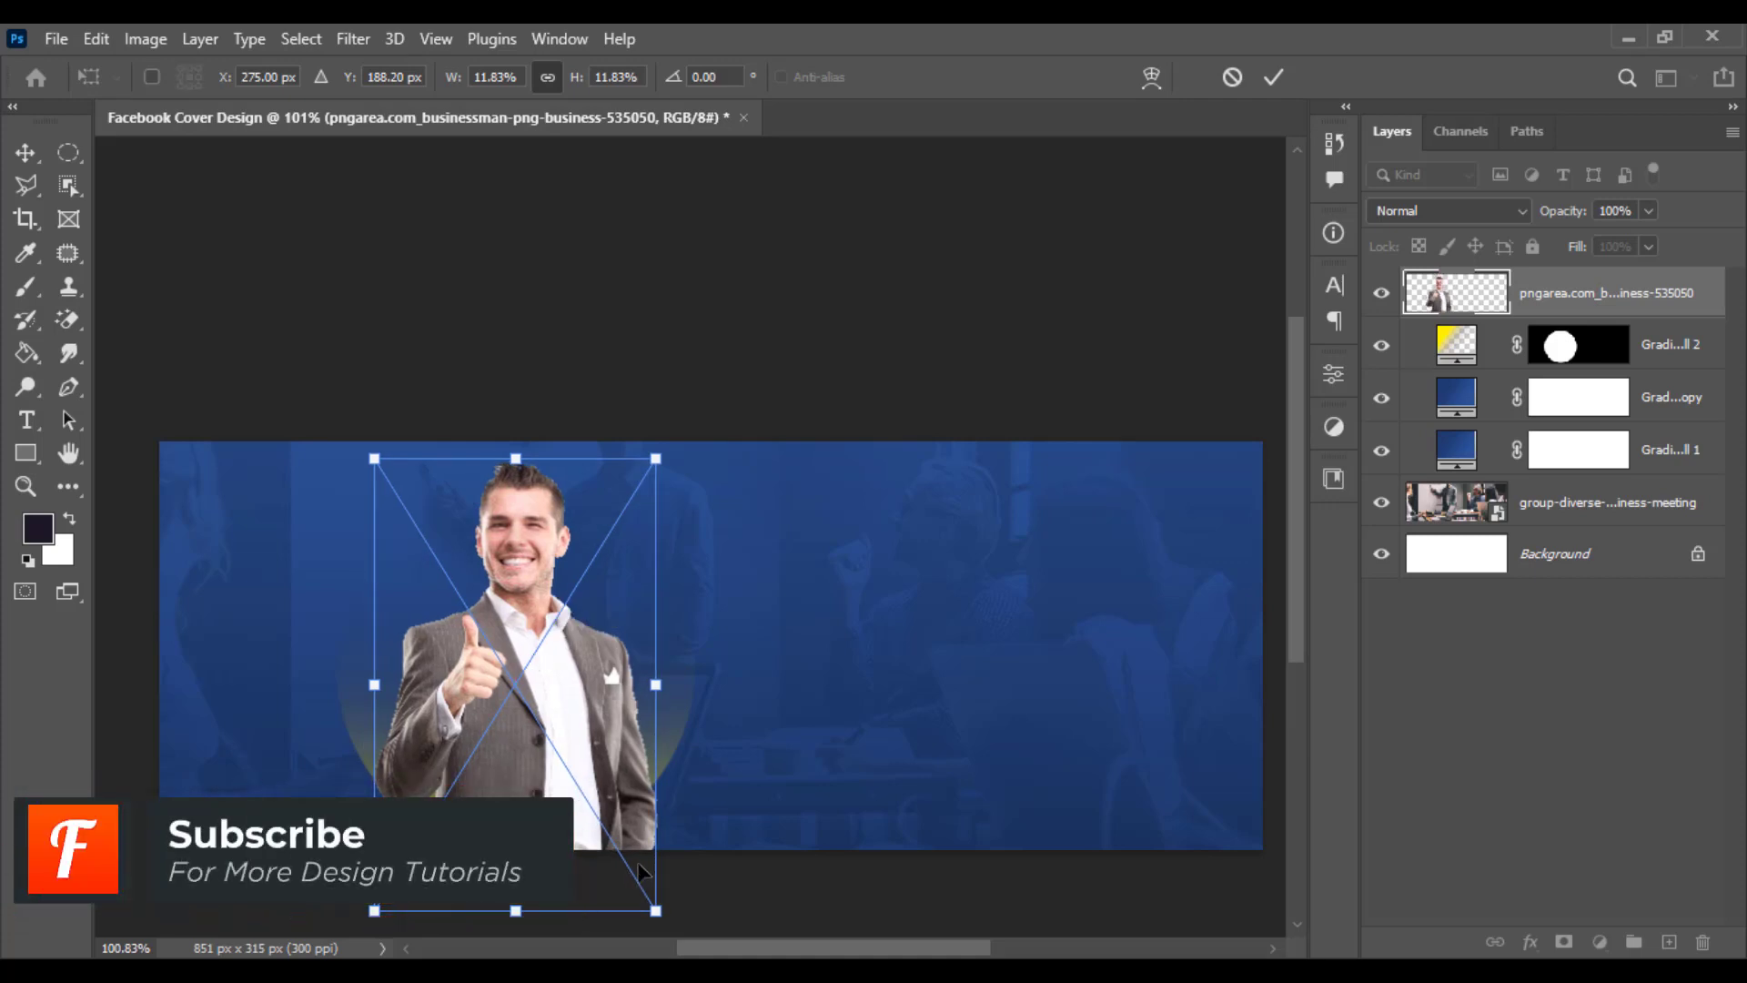
{"action": "key", "text": "Return"}
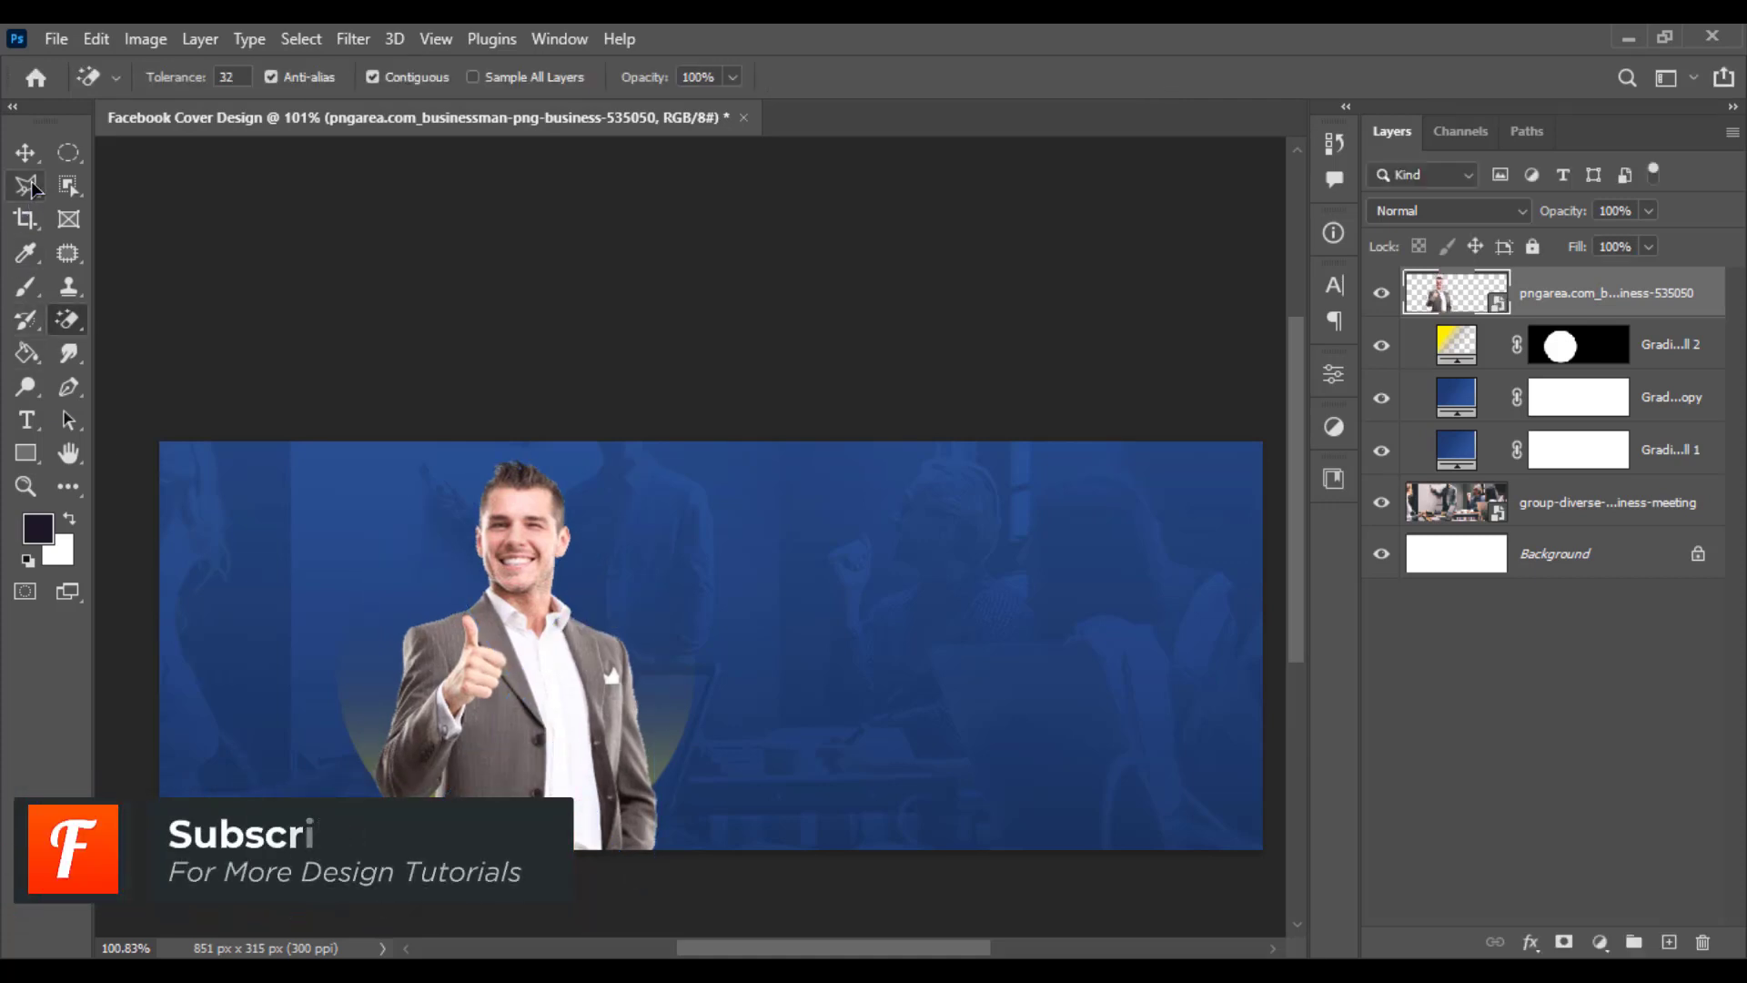
- Load the yellow circle's mask as a selection and add it as a layer mask to the businessman layer
{"action": "left_click", "coordinate": [25, 152]}
{"action": "left_click_drag", "start_coordinate": [561, 626], "coordinate": [562, 628]}
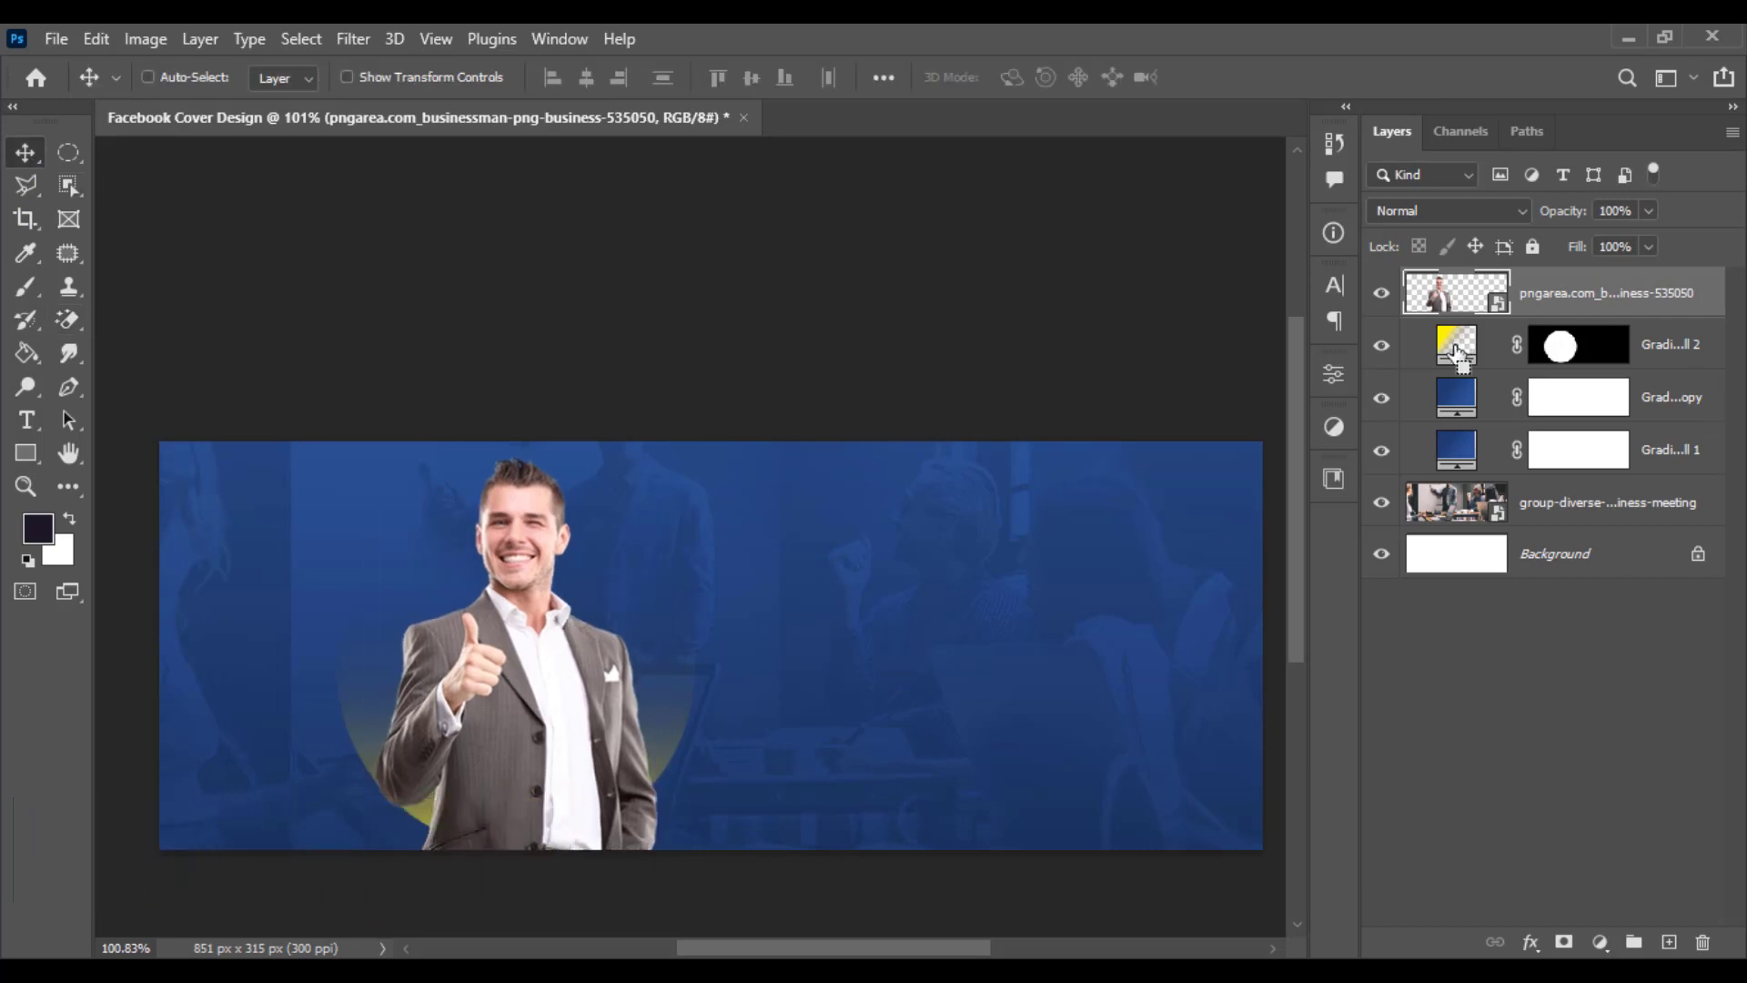
{"action": "left_click", "coordinate": [1570, 355], "text": "ctrl"}
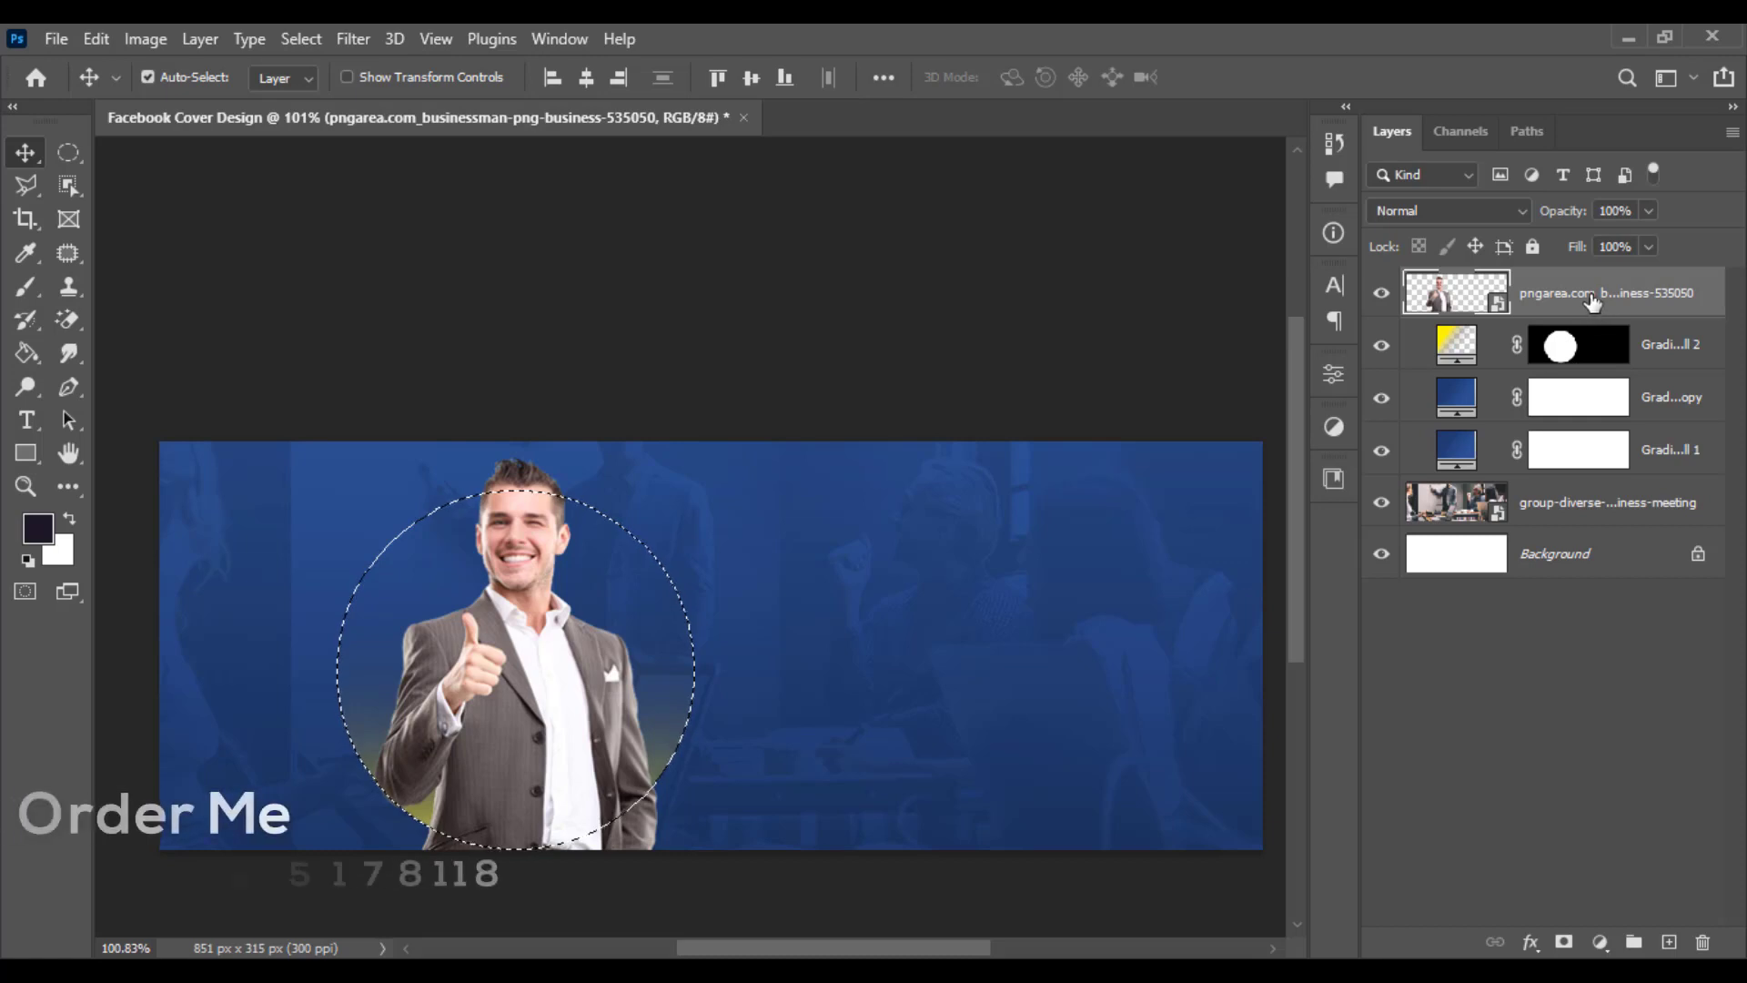
{"action": "left_click", "coordinate": [1565, 941]}
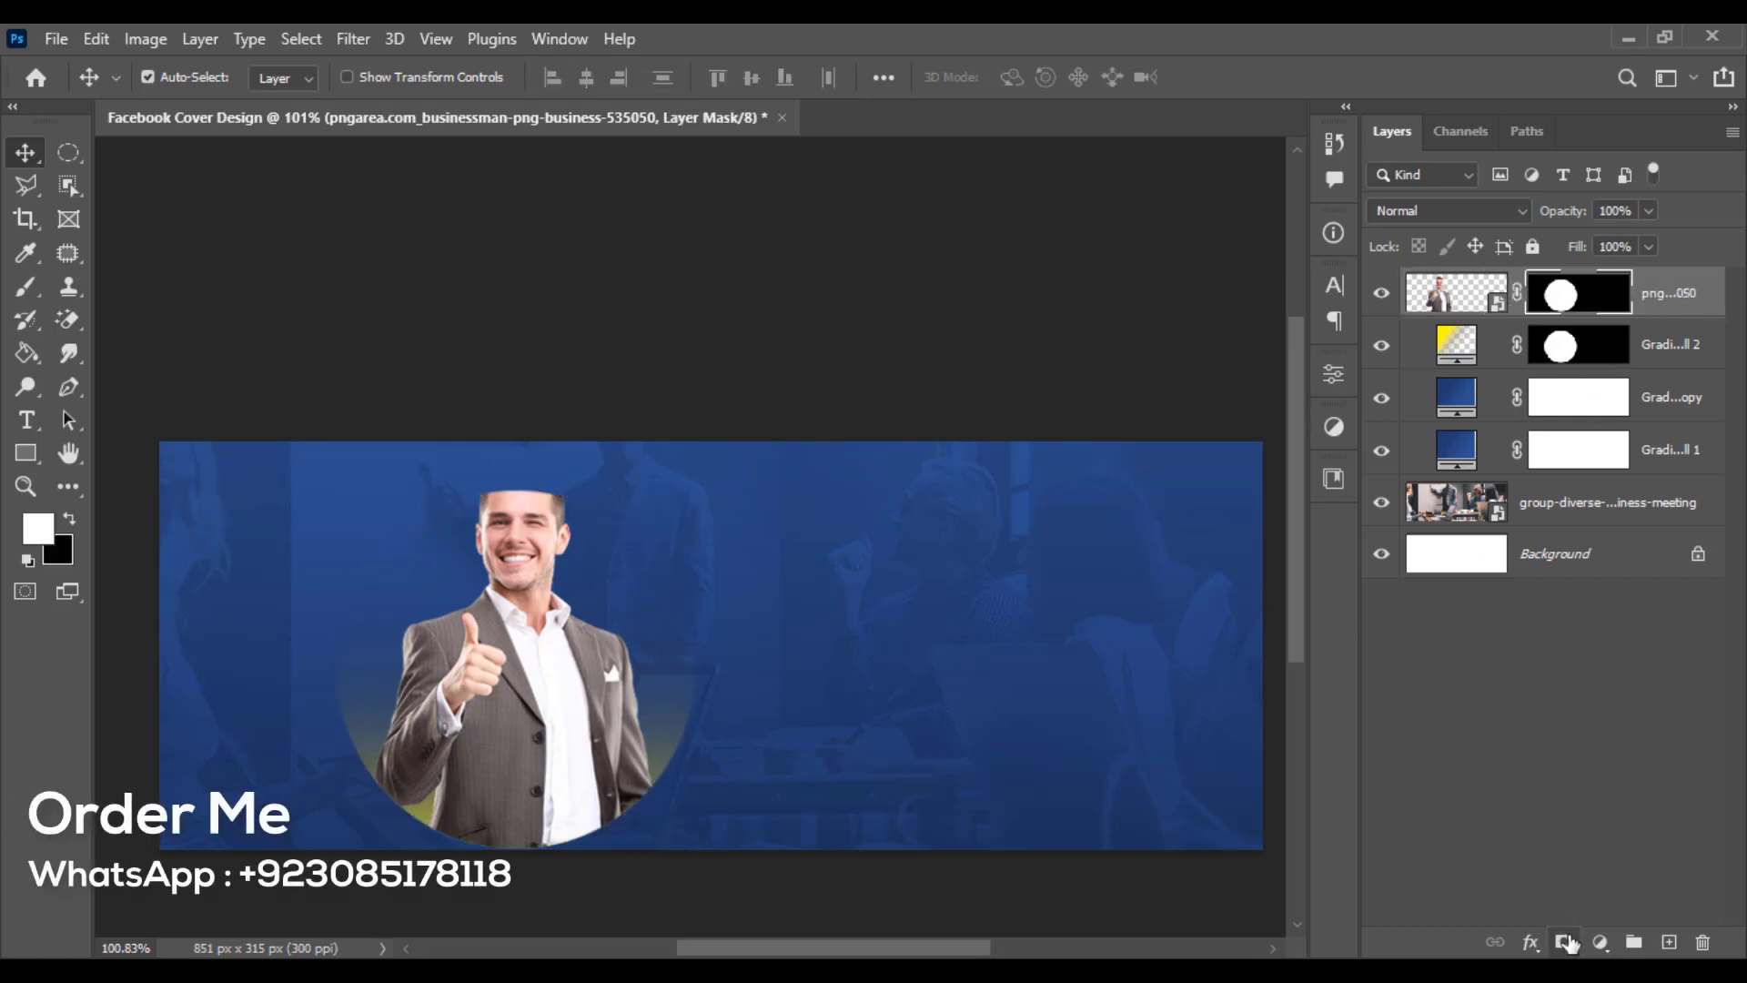
- Brush white onto the businessman's layer mask to restore the top of his head above the circle
{"action": "left_click", "coordinate": [69, 520]}
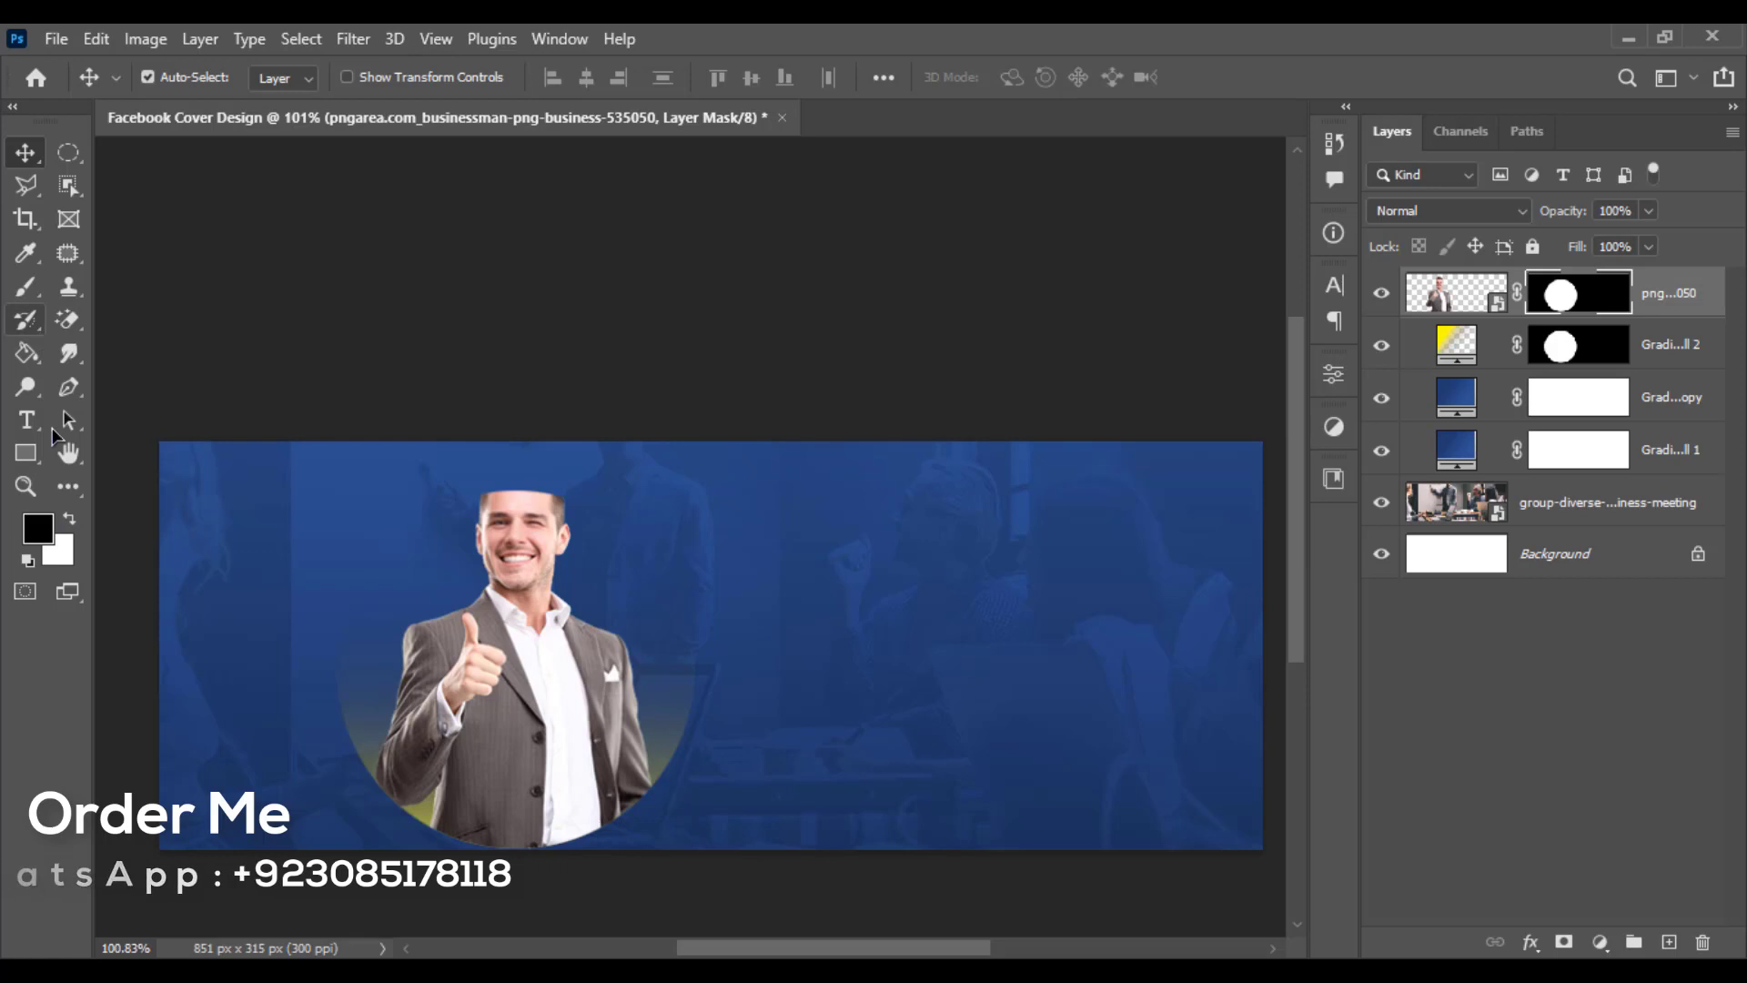
{"action": "left_click", "coordinate": [27, 288]}
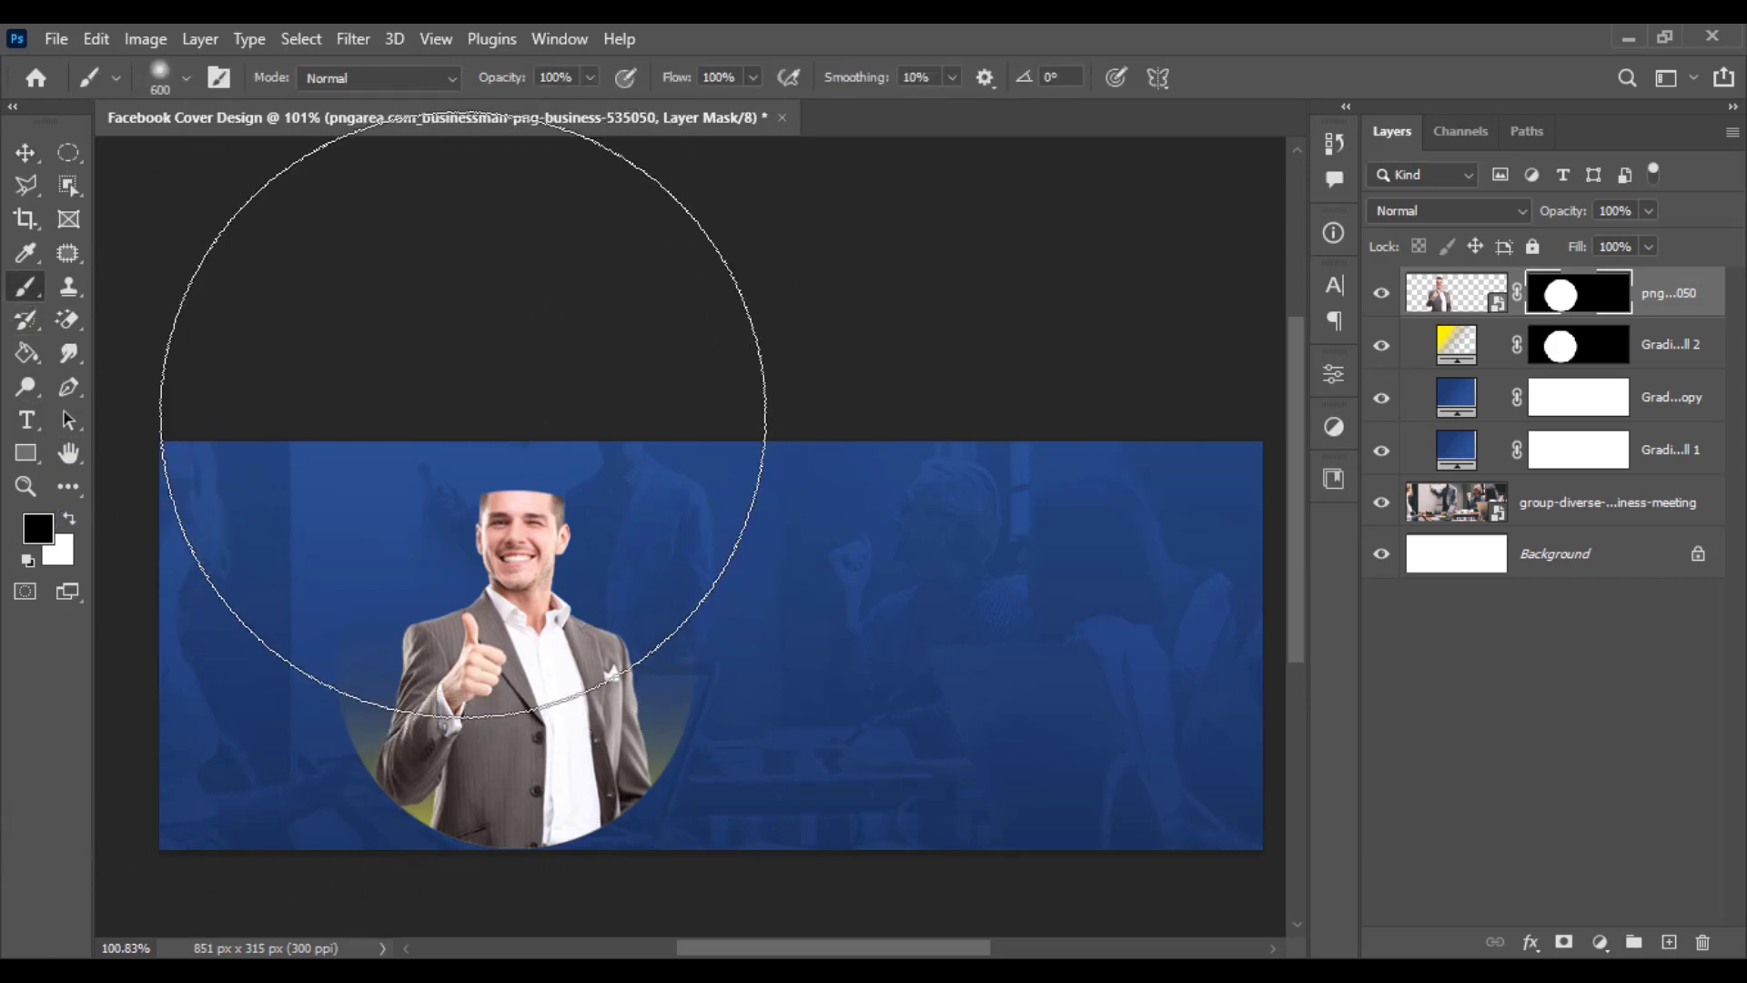
{"action": "key", "text": "["}
{"action": "key", "text": "["}
{"action": "key", "text": "["}
{"action": "key", "text": "["}
{"action": "key", "text": "["}
{"action": "key", "text": "["}
{"action": "key", "text": "["}
{"action": "left_click_drag", "start_coordinate": [480, 460], "coordinate": [714, 462]}
{"action": "key", "text": "ctrl+z"}
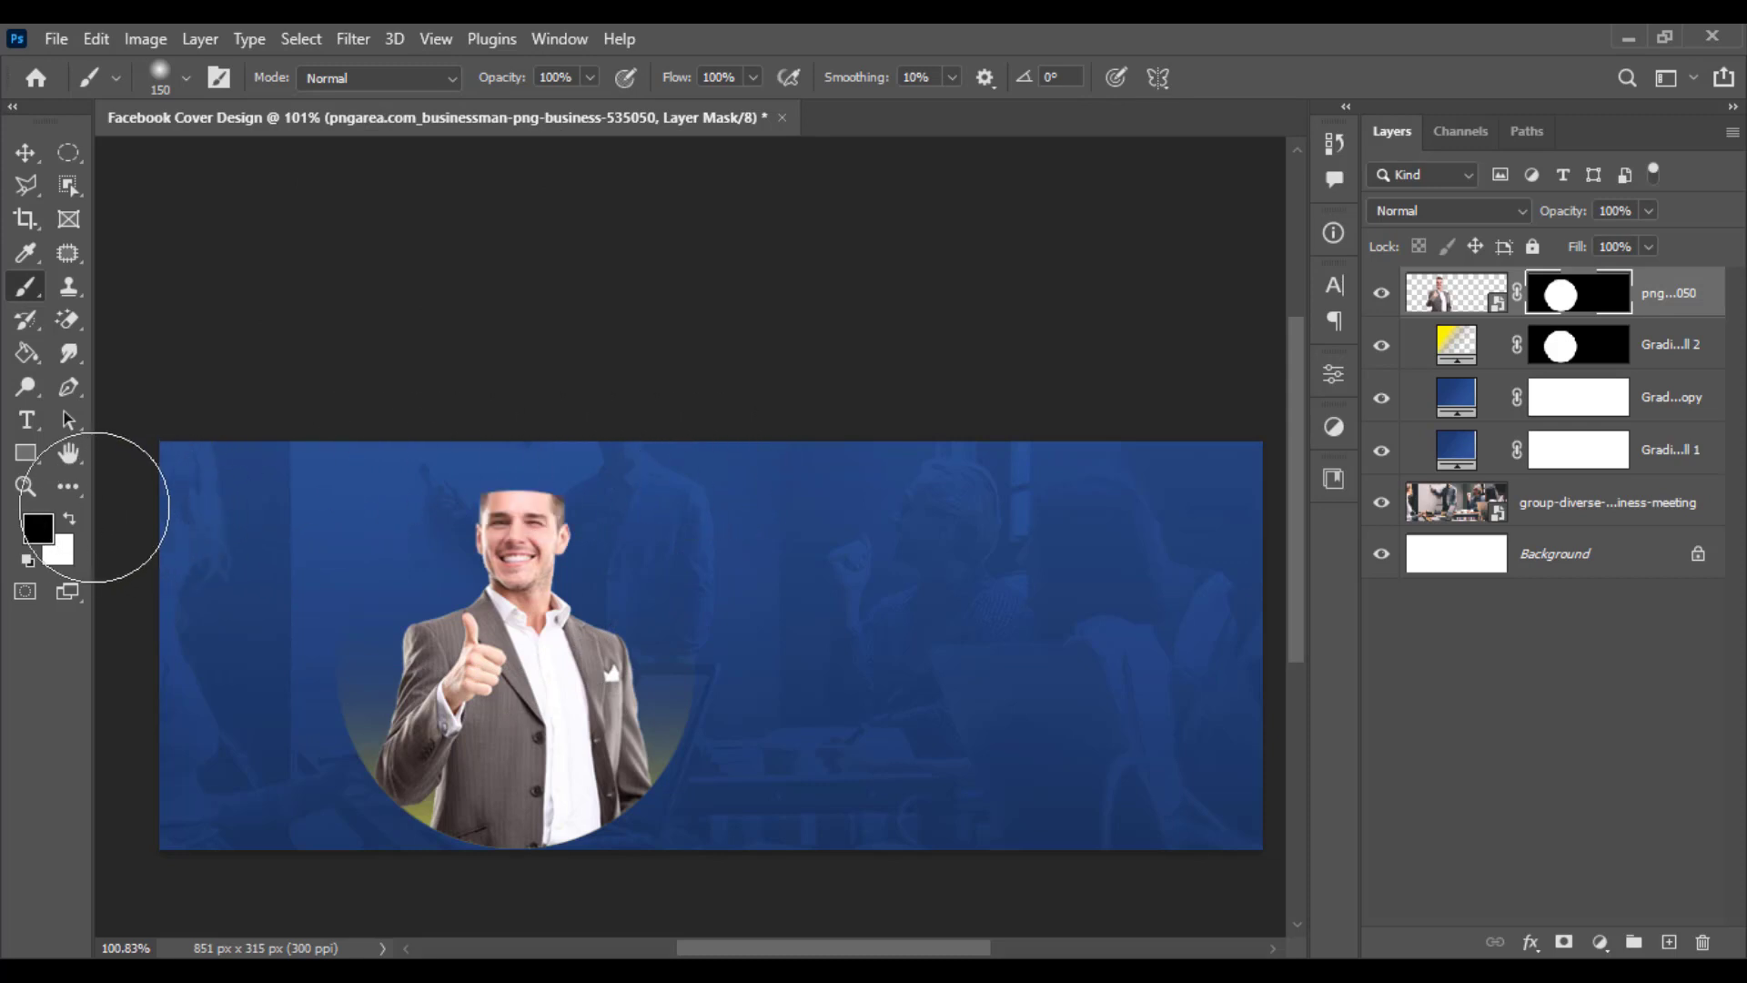
{"action": "left_click", "coordinate": [74, 516]}
{"action": "mouse_move", "coordinate": [391, 514]}
{"action": "left_mouse_down"}
{"action": "mouse_move", "coordinate": [740, 502]}
{"action": "mouse_move", "coordinate": [315, 475]}
{"action": "mouse_move", "coordinate": [436, 457]}
{"action": "left_mouse_up"}
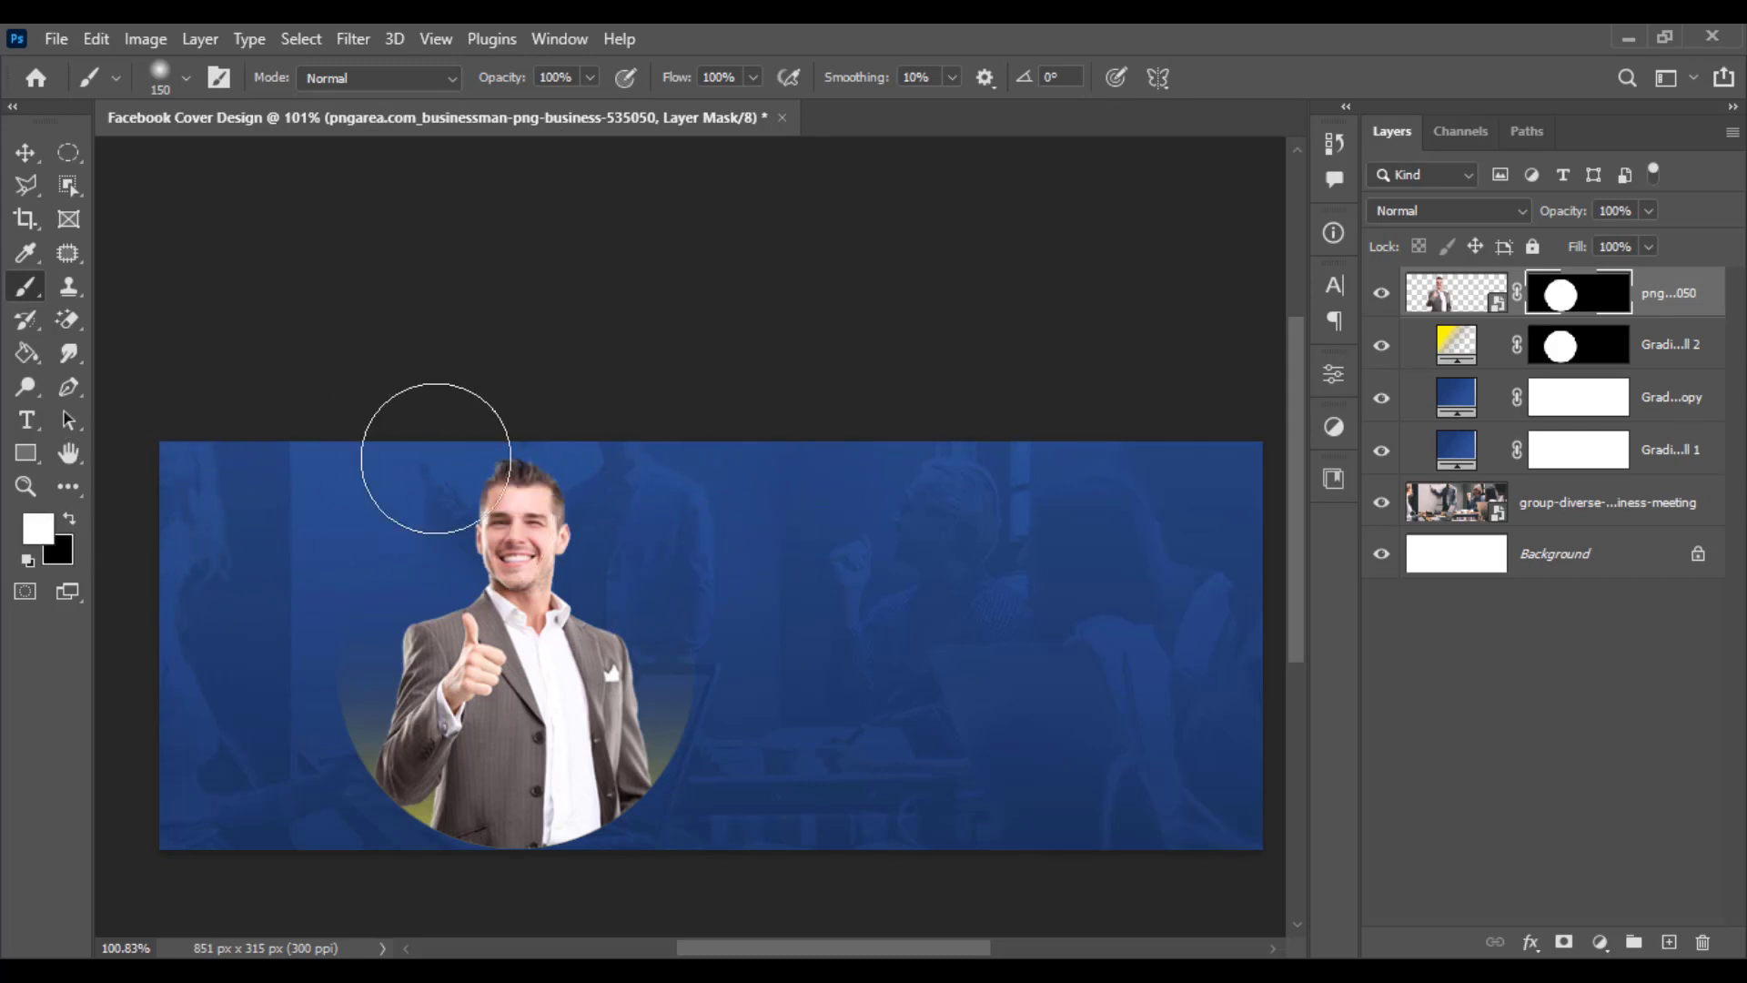
{"action": "left_click", "coordinate": [25, 152]}
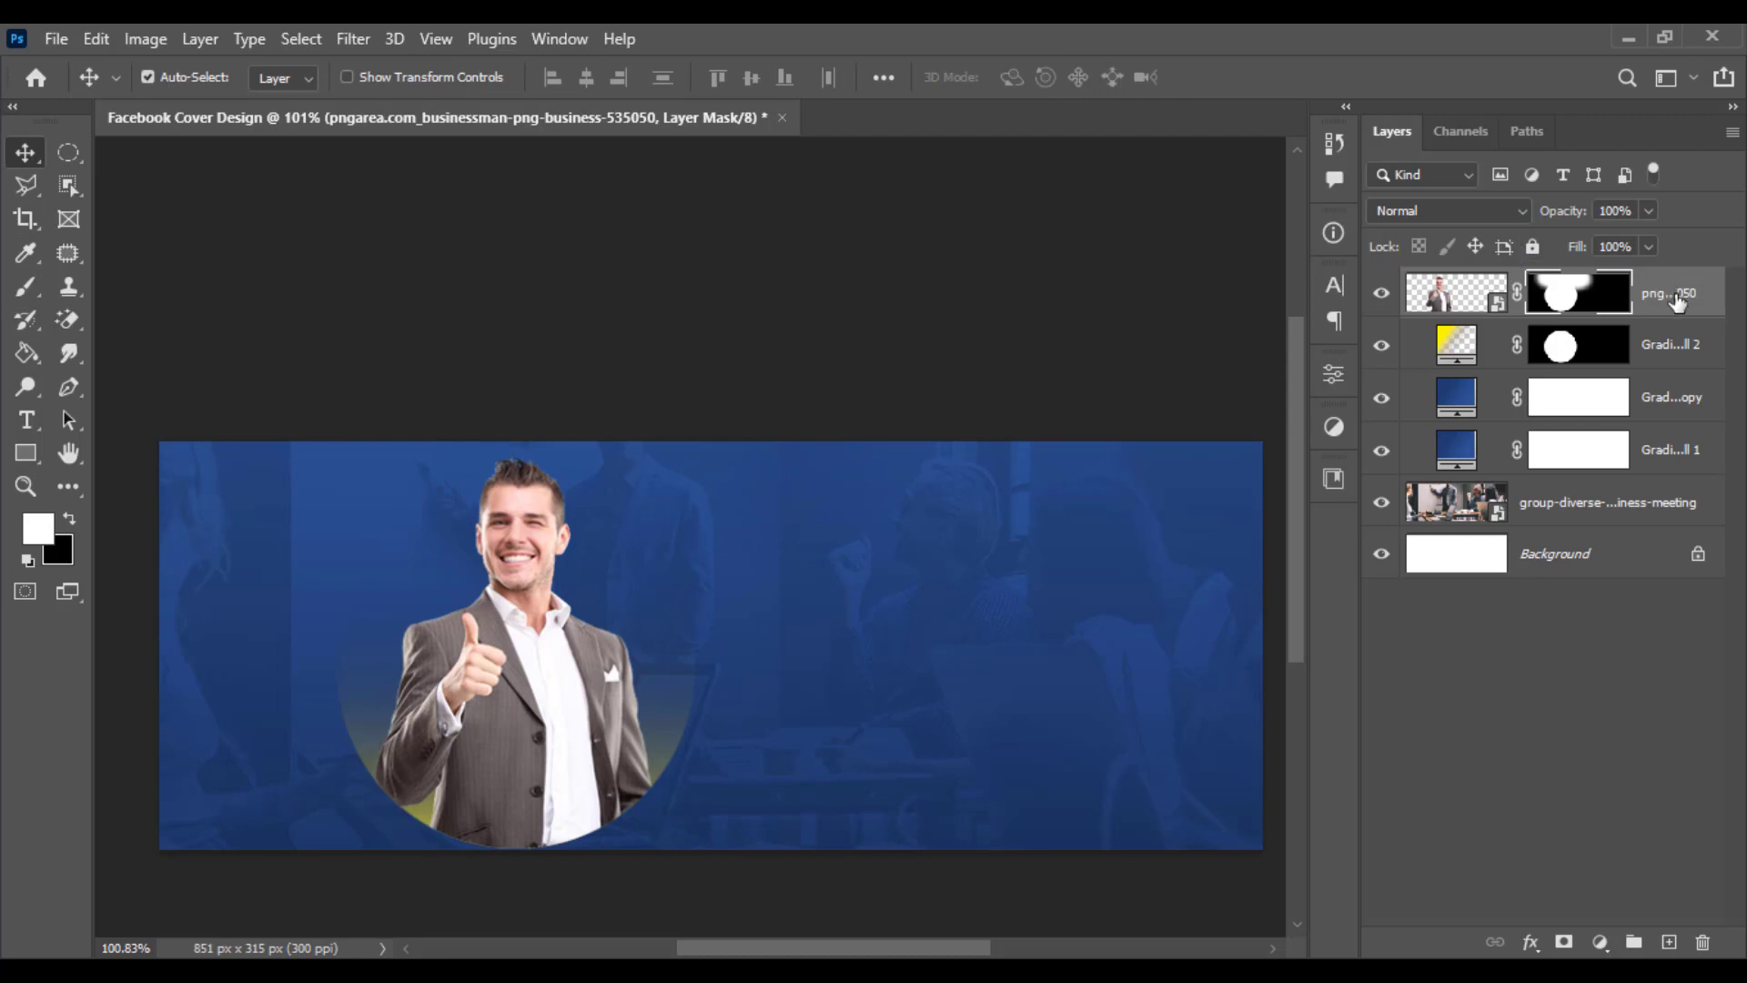
- Move the businessman layer below the yellow circle gradient layer in the layer stack
{"action": "left_click_drag", "start_coordinate": [1671, 295], "coordinate": [1669, 346]}
{"action": "key", "text": "x"}
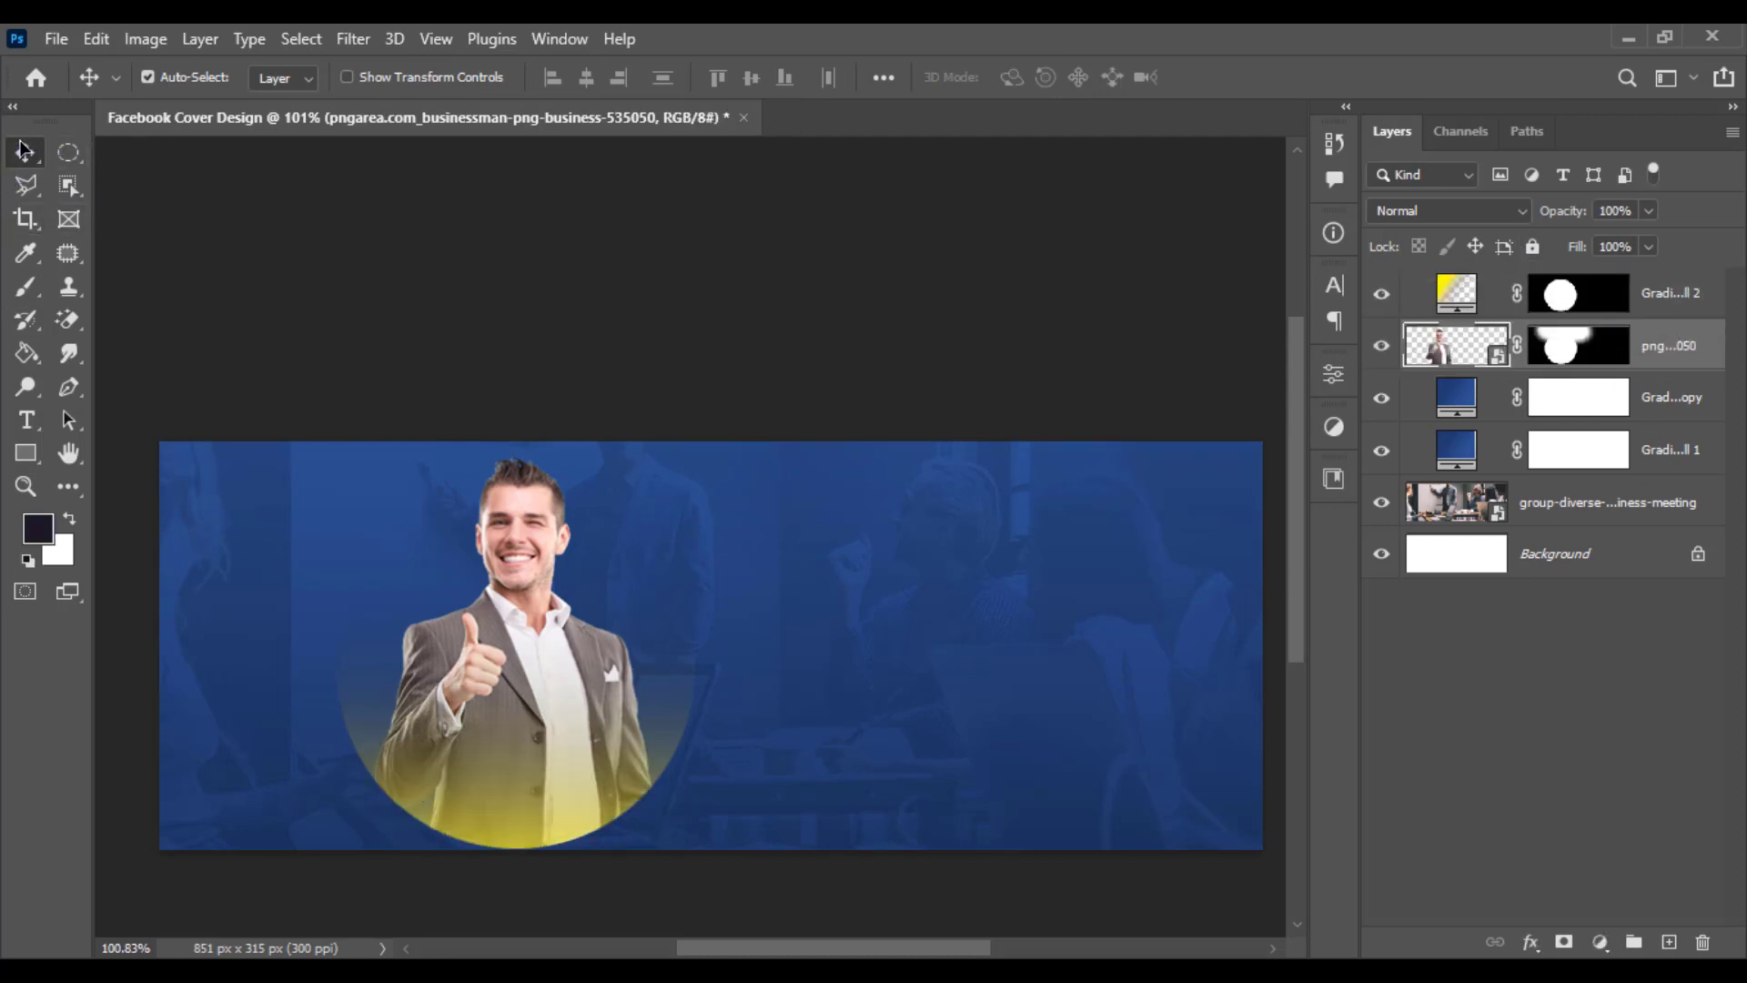
{"action": "left_click", "coordinate": [410, 355]}
{"action": "scroll", "coordinate": [588, 422], "scroll_direction": "up", "scroll_amount": 2}
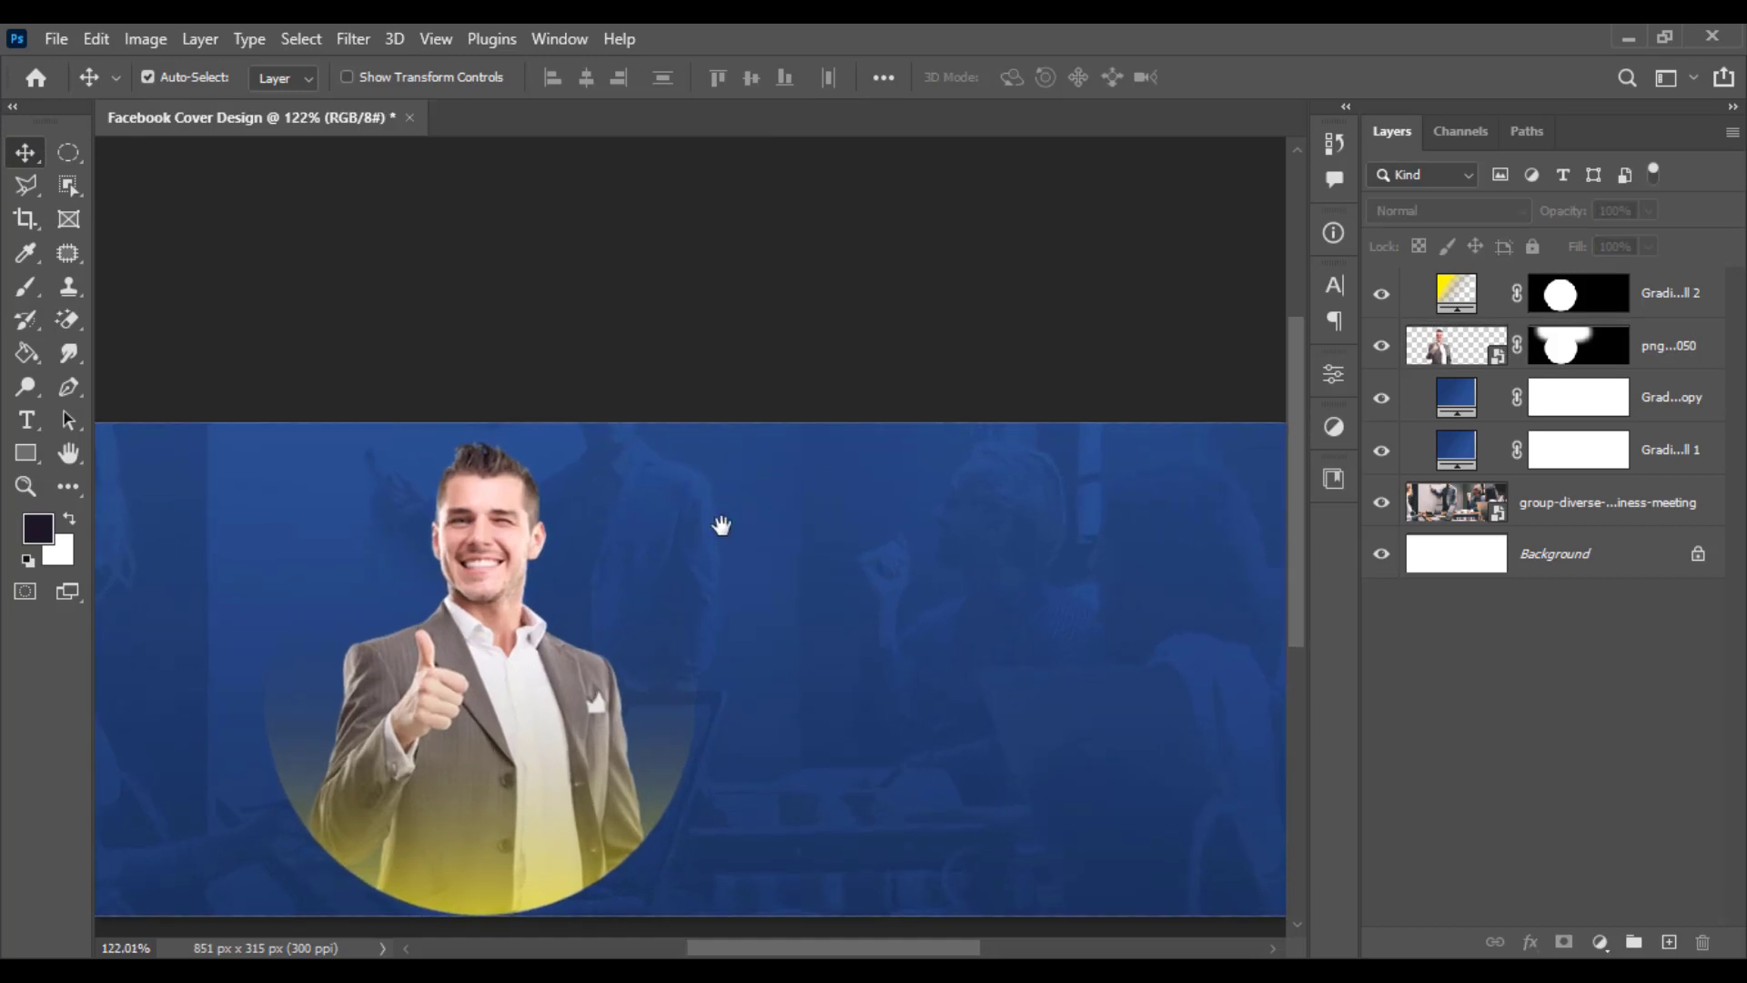
{"action": "left_click_drag", "start_coordinate": [769, 546], "coordinate": [890, 499]}
{"action": "scroll", "coordinate": [882, 536], "scroll_direction": "down", "scroll_amount": 2}
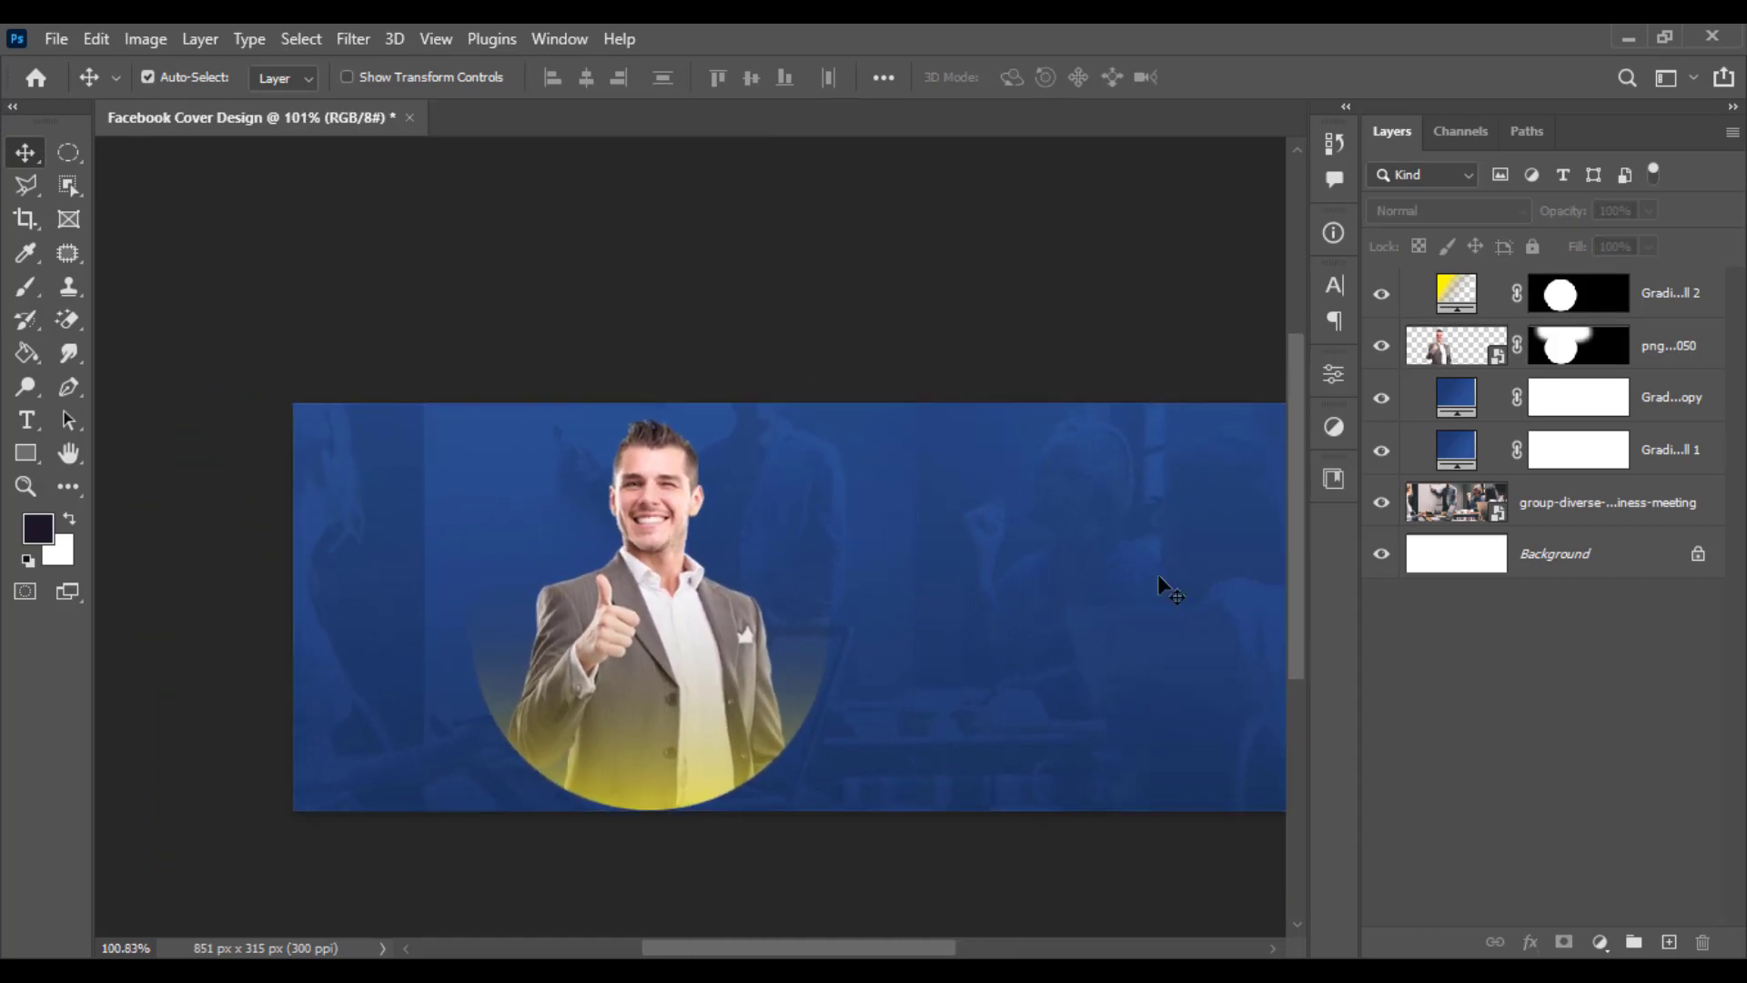
- Create a new empty layer directly above the Gradient Fill 1 copy layer
{"action": "left_click", "coordinate": [1584, 500]}
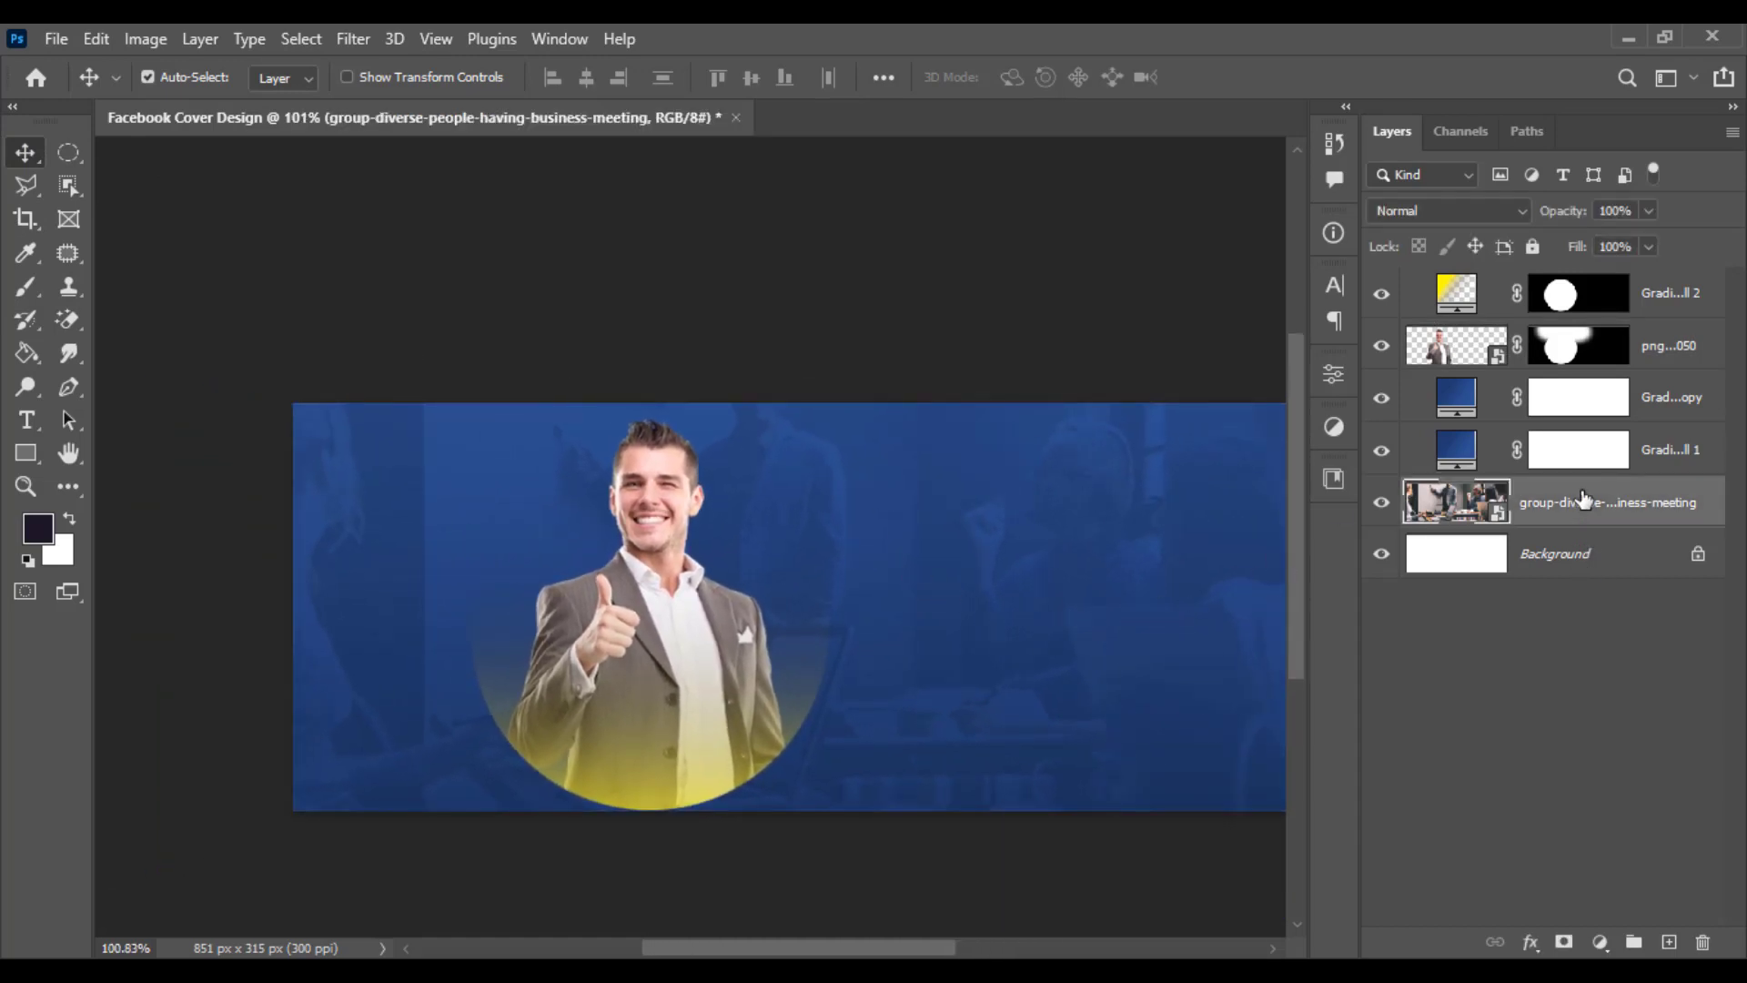
{"action": "left_click", "coordinate": [1668, 414]}
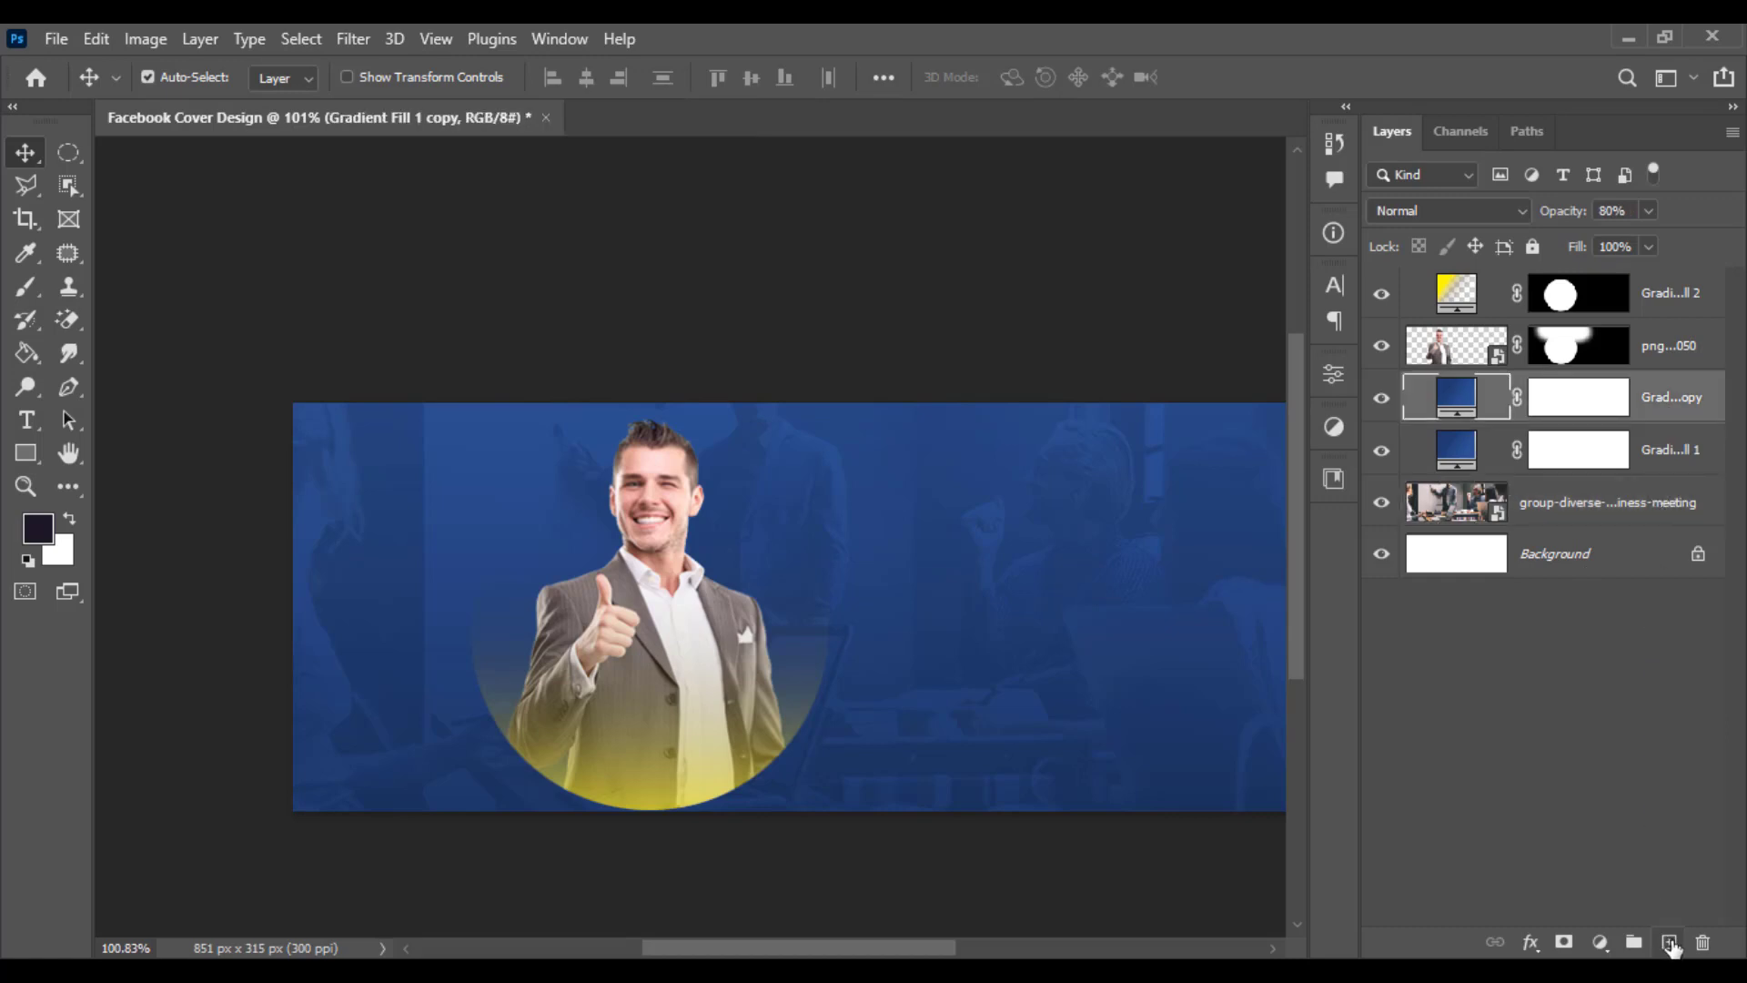
{"action": "left_click", "coordinate": [1670, 943]}
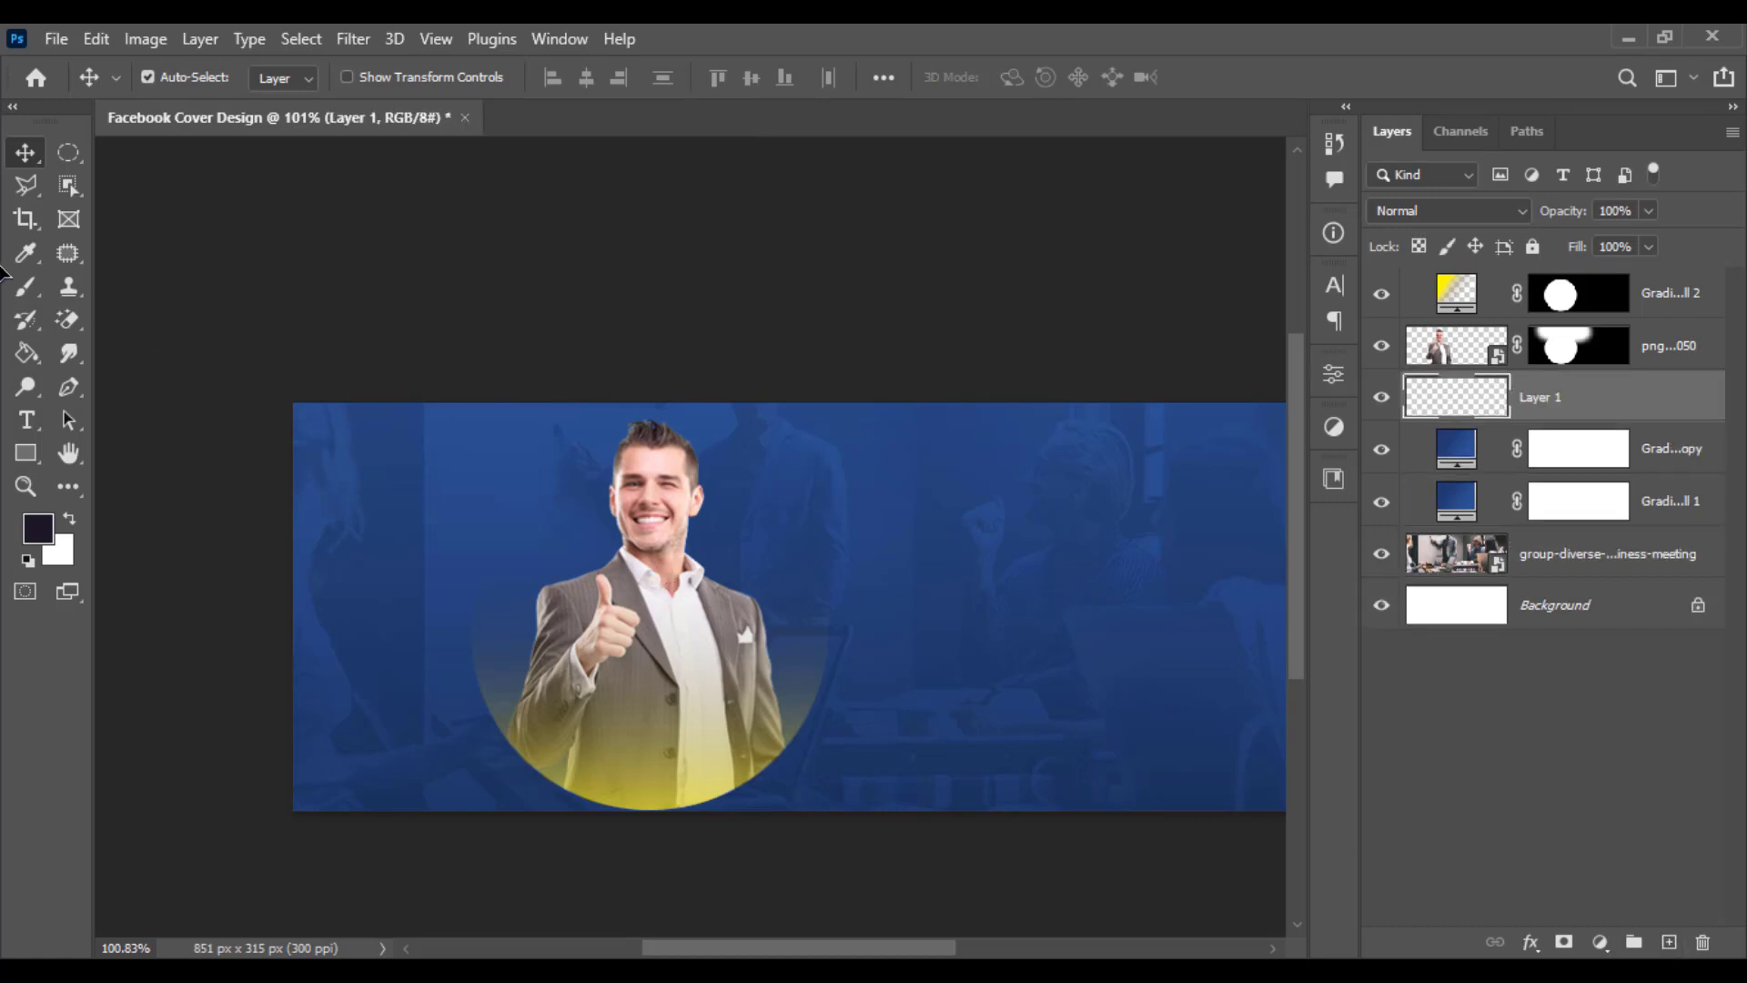
- With a soft 150 px brush, paint a single dark spot near the middle of the new layer
{"action": "left_click_drag", "start_coordinate": [25, 253], "coordinate": [113, 261]}
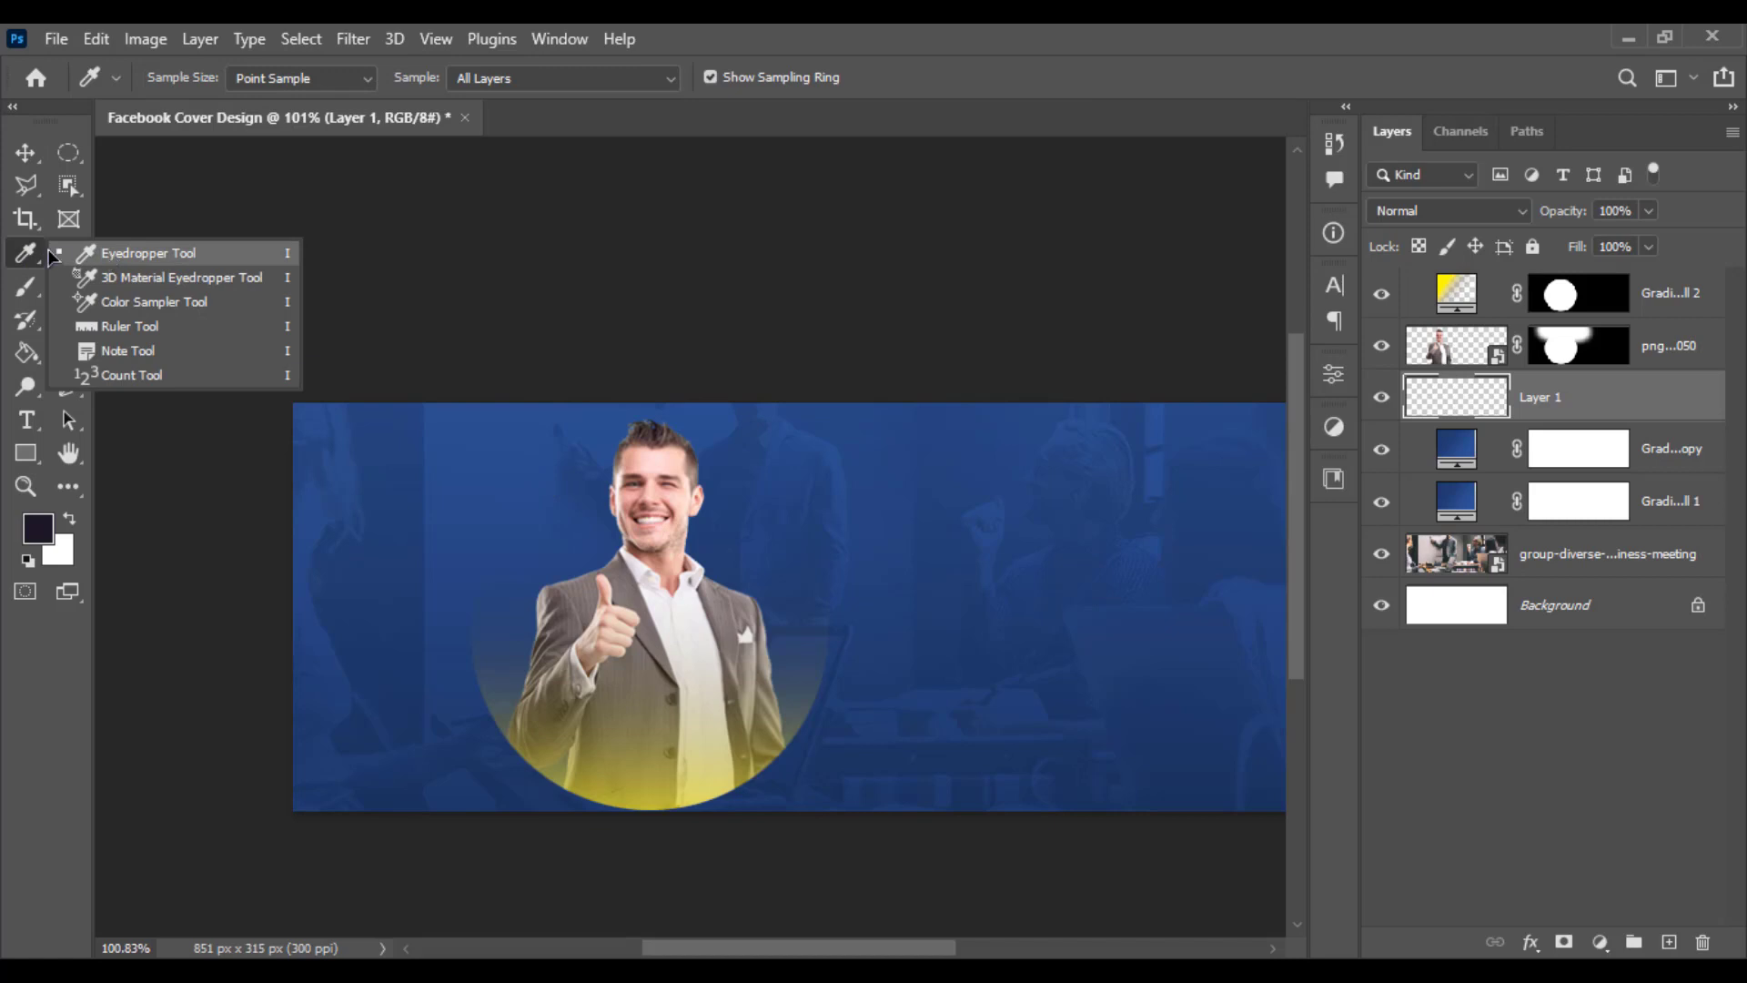
{"action": "left_click", "coordinate": [31, 252]}
{"action": "left_click", "coordinate": [31, 279]}
{"action": "left_click", "coordinate": [137, 287]}
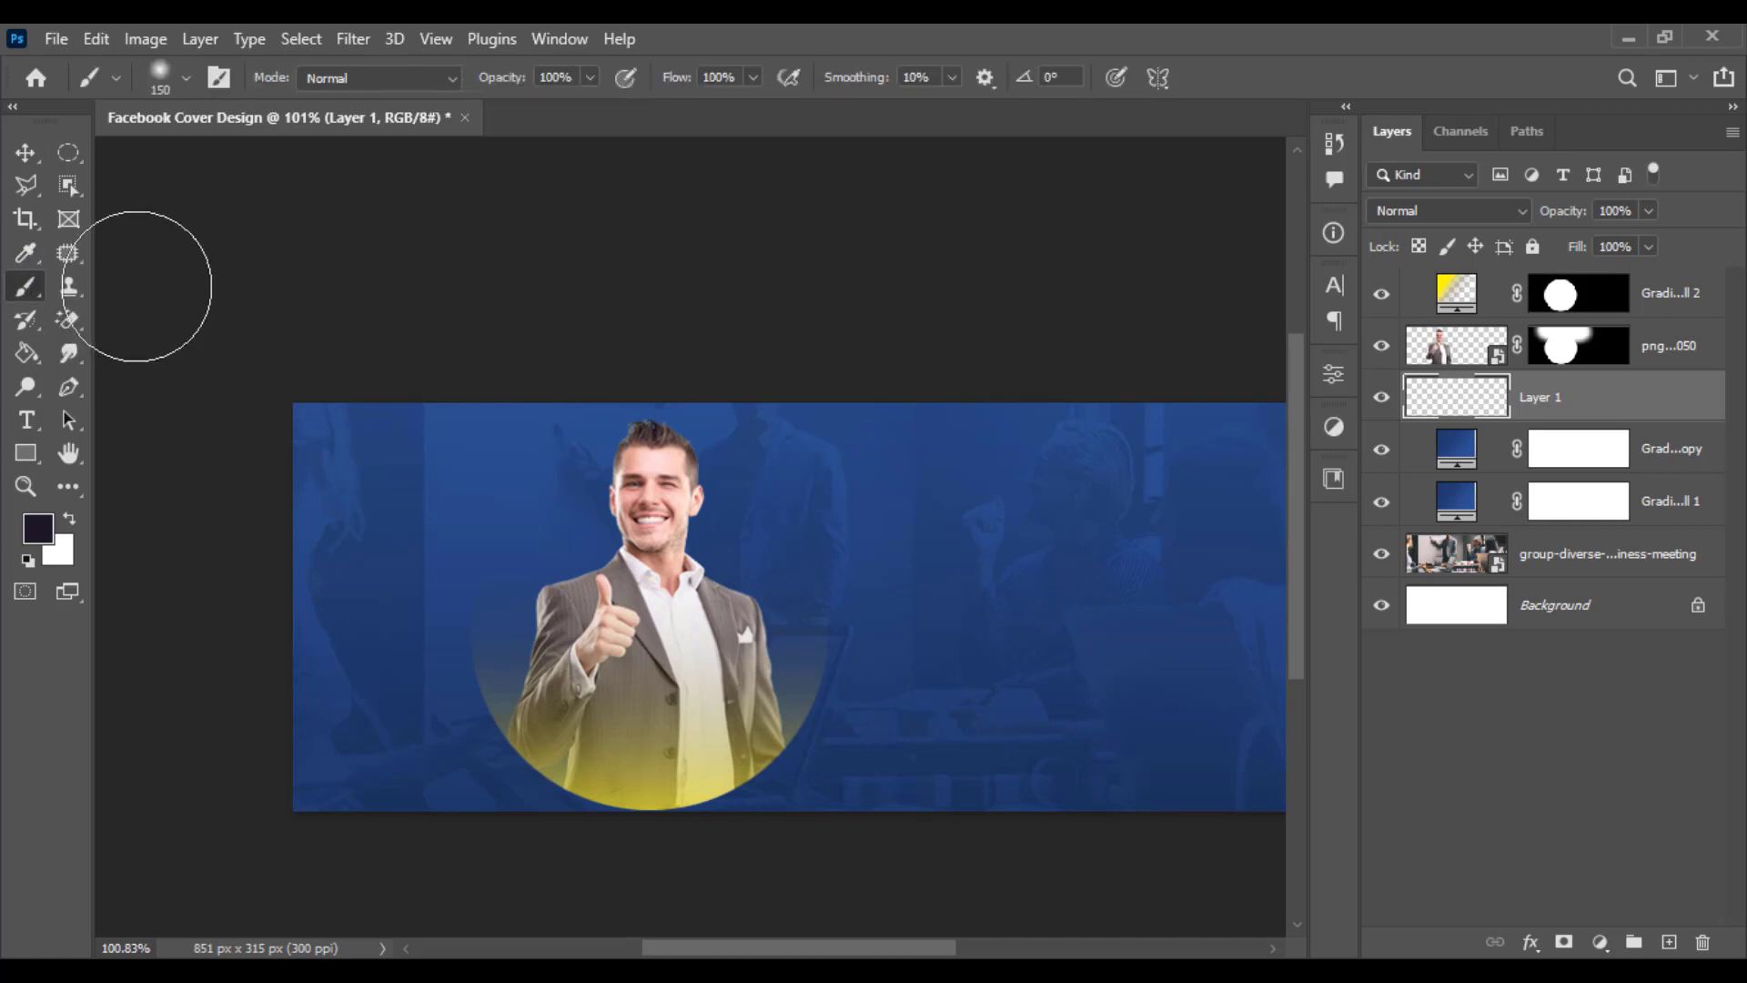
{"action": "key", "text": "space"}
{"action": "left_click_drag", "start_coordinate": [915, 585], "coordinate": [687, 564]}
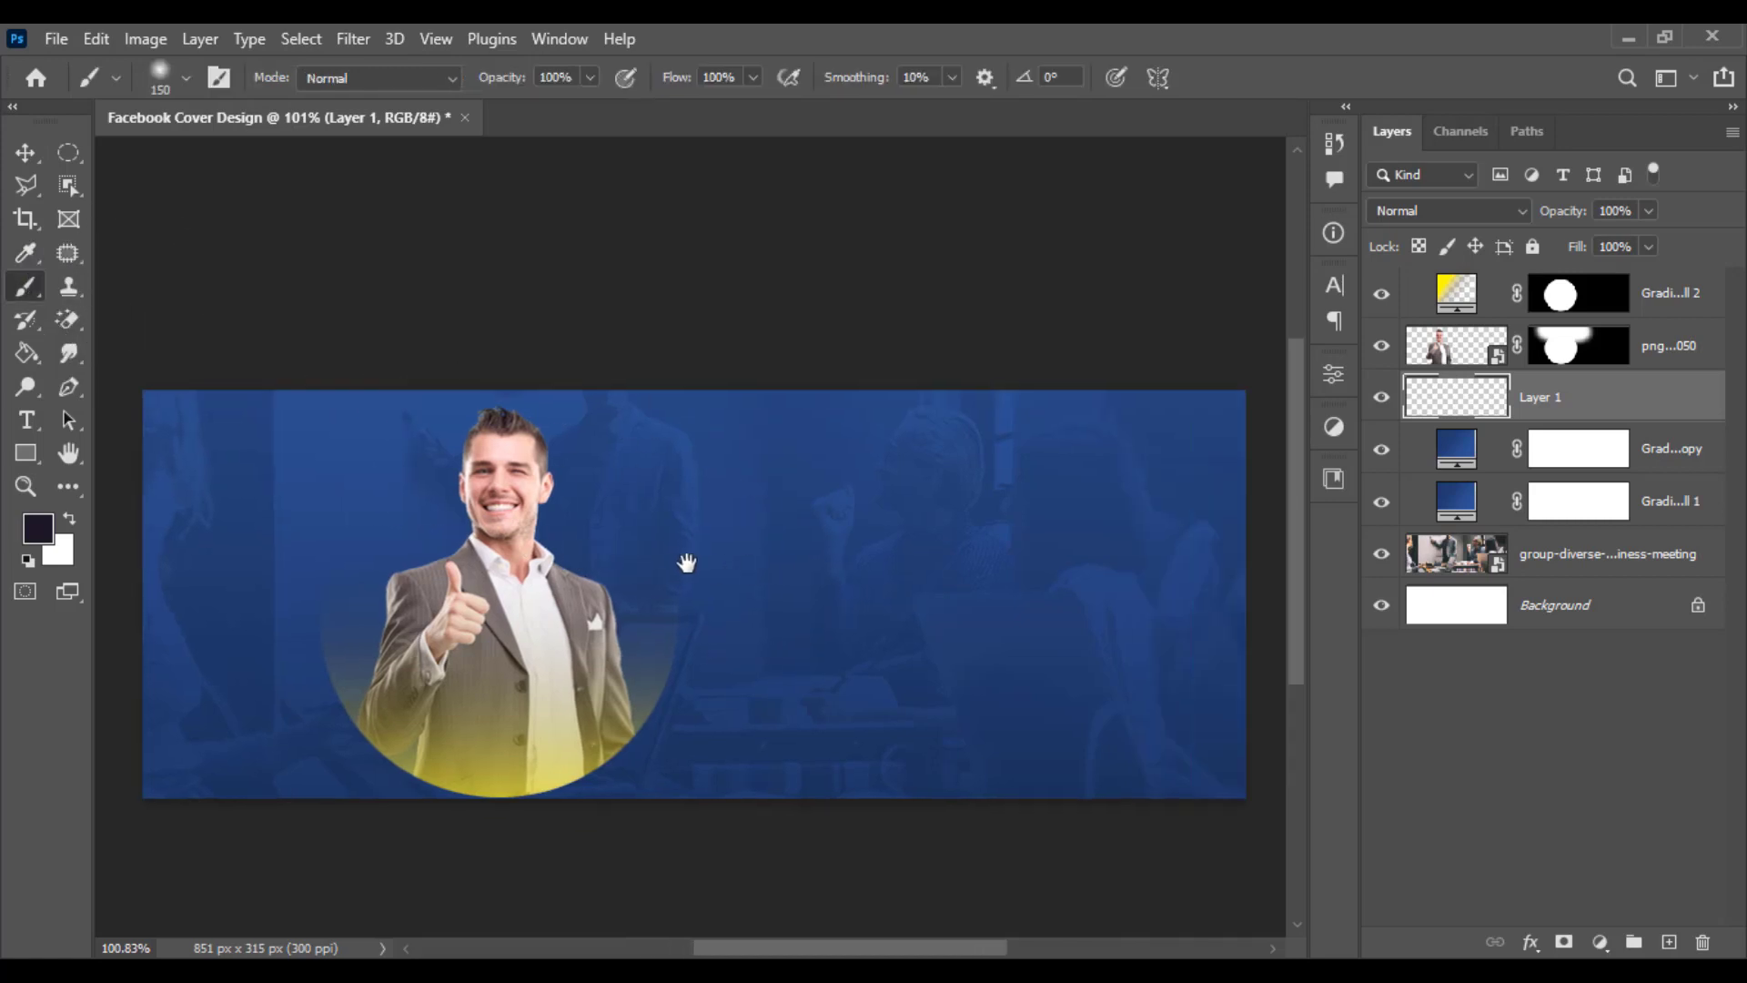
{"action": "left_click", "coordinate": [785, 557]}
{"action": "scroll", "coordinate": [663, 577], "scroll_direction": "down", "scroll_amount": 1}
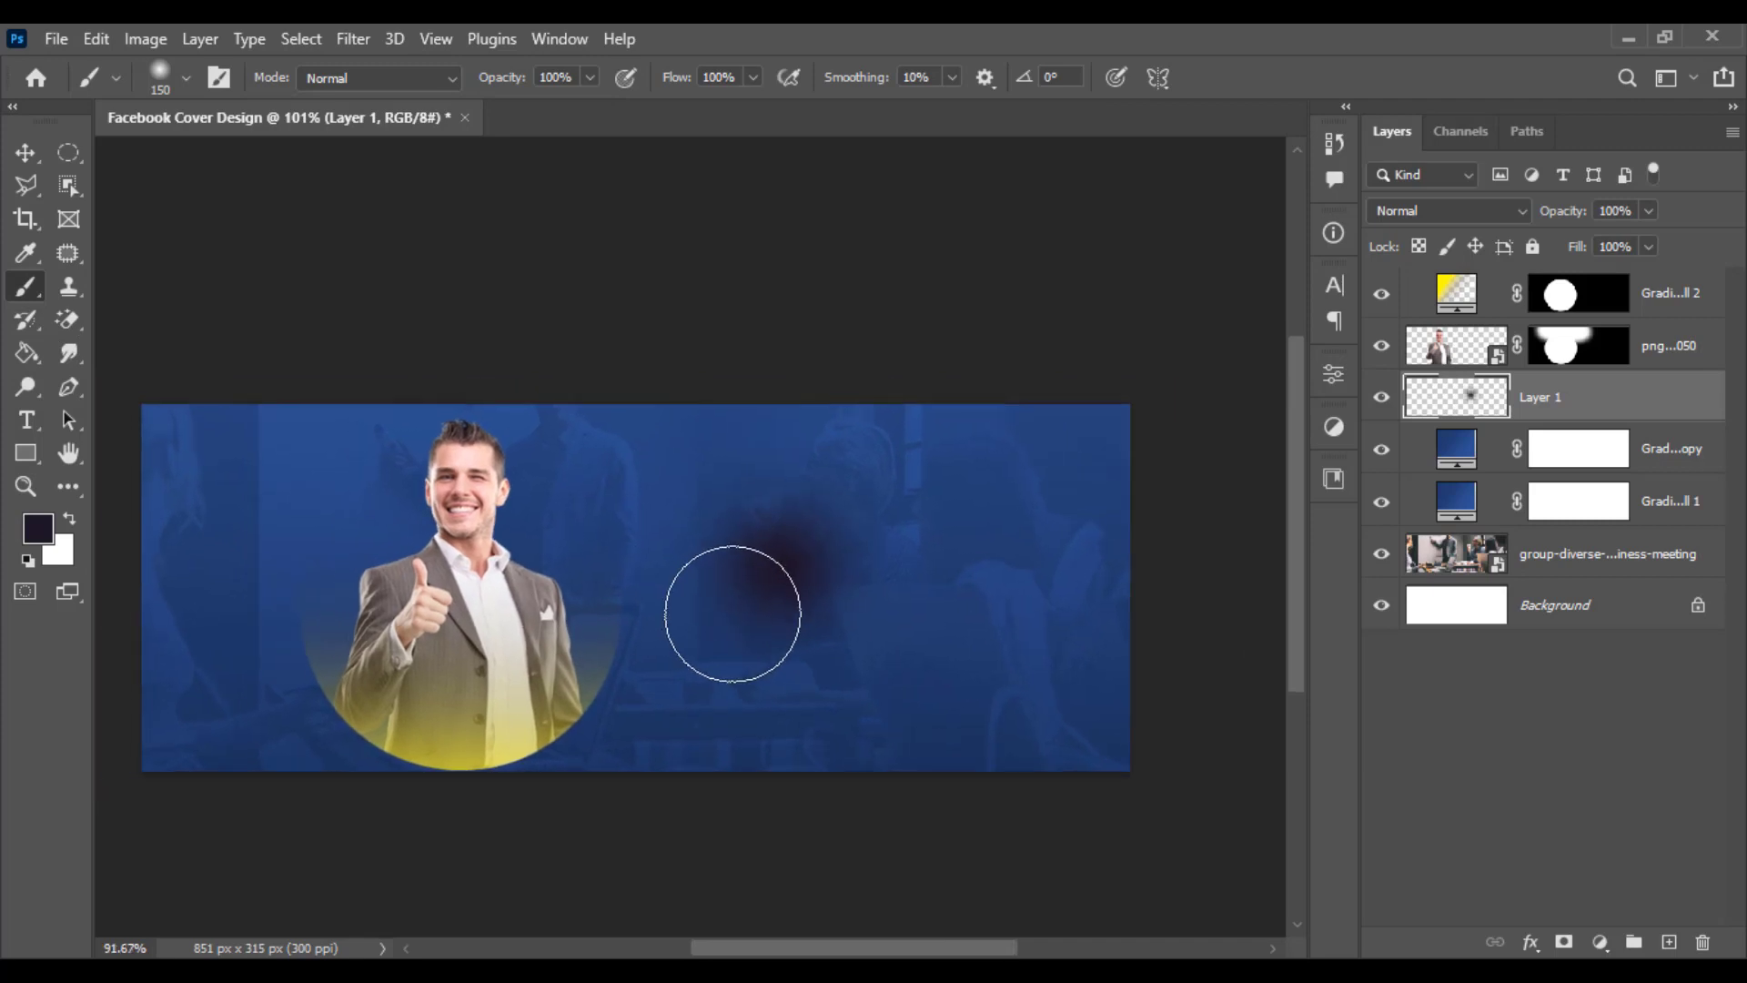
{"action": "scroll", "coordinate": [732, 614], "scroll_direction": "down", "scroll_amount": 1}
{"action": "left_click", "coordinate": [26, 152]}
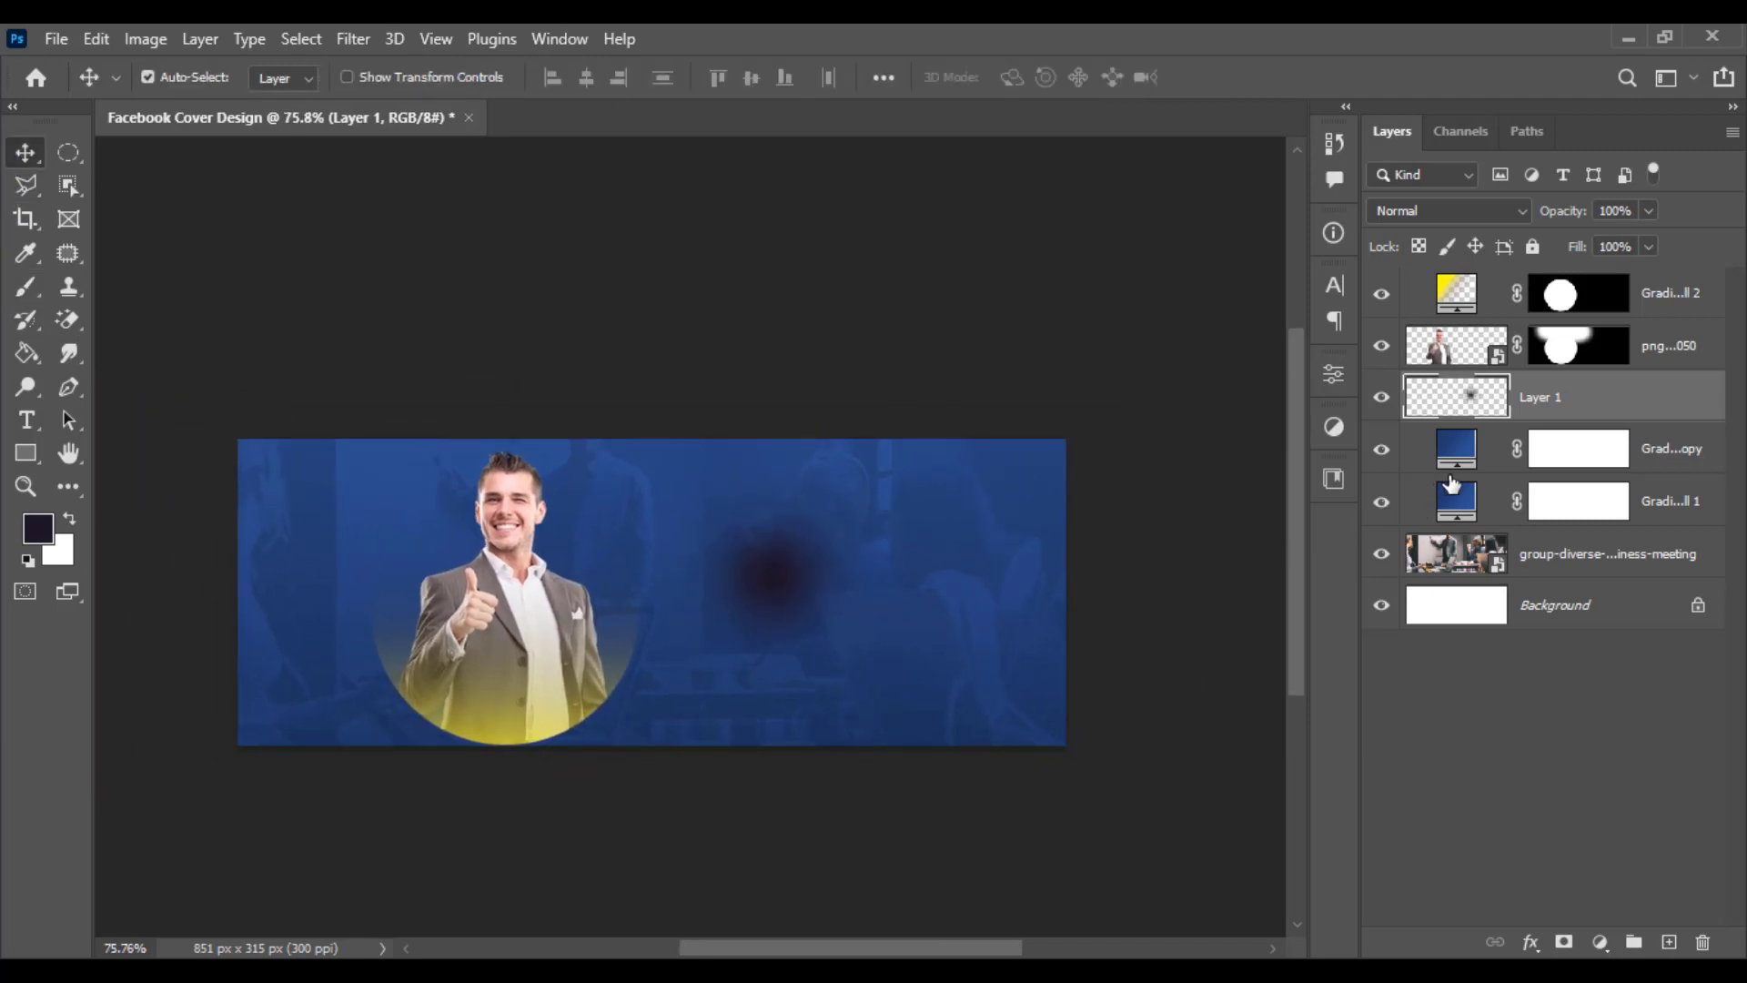
- Apply a Color Overlay layer style to the spot, sampling the yellow from the circle as its colour
{"action": "right_click", "coordinate": [1607, 406]}
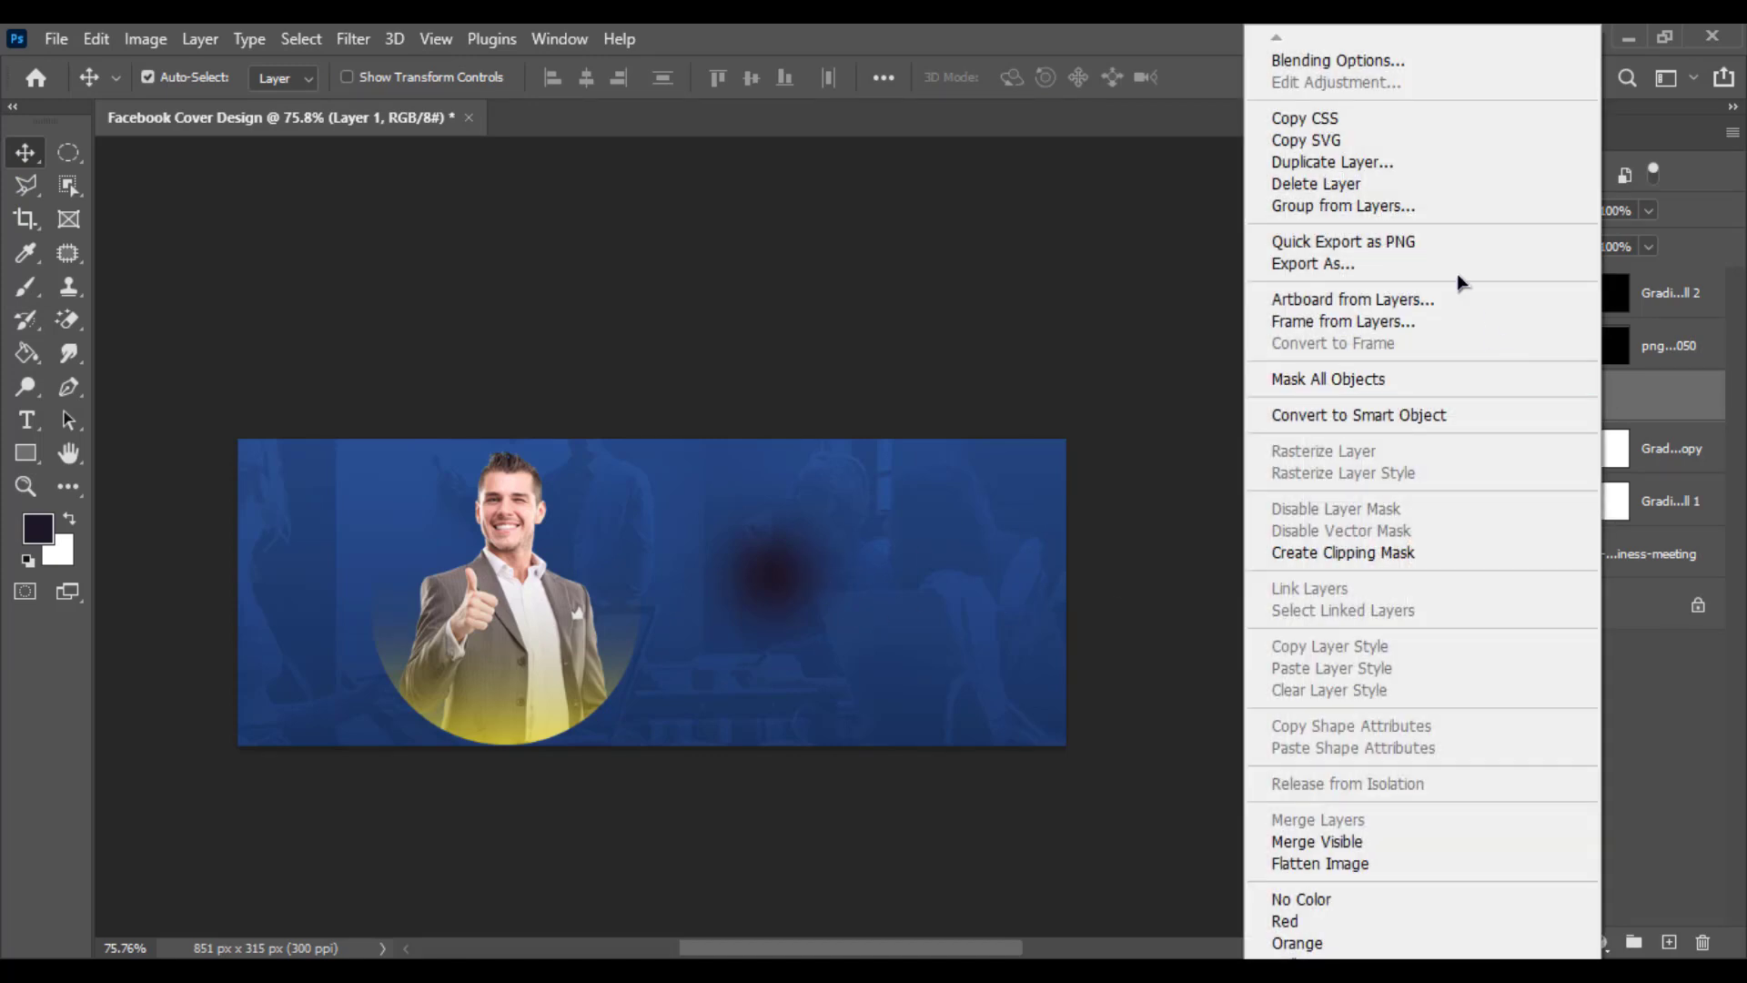
{"action": "left_click", "coordinate": [1419, 68]}
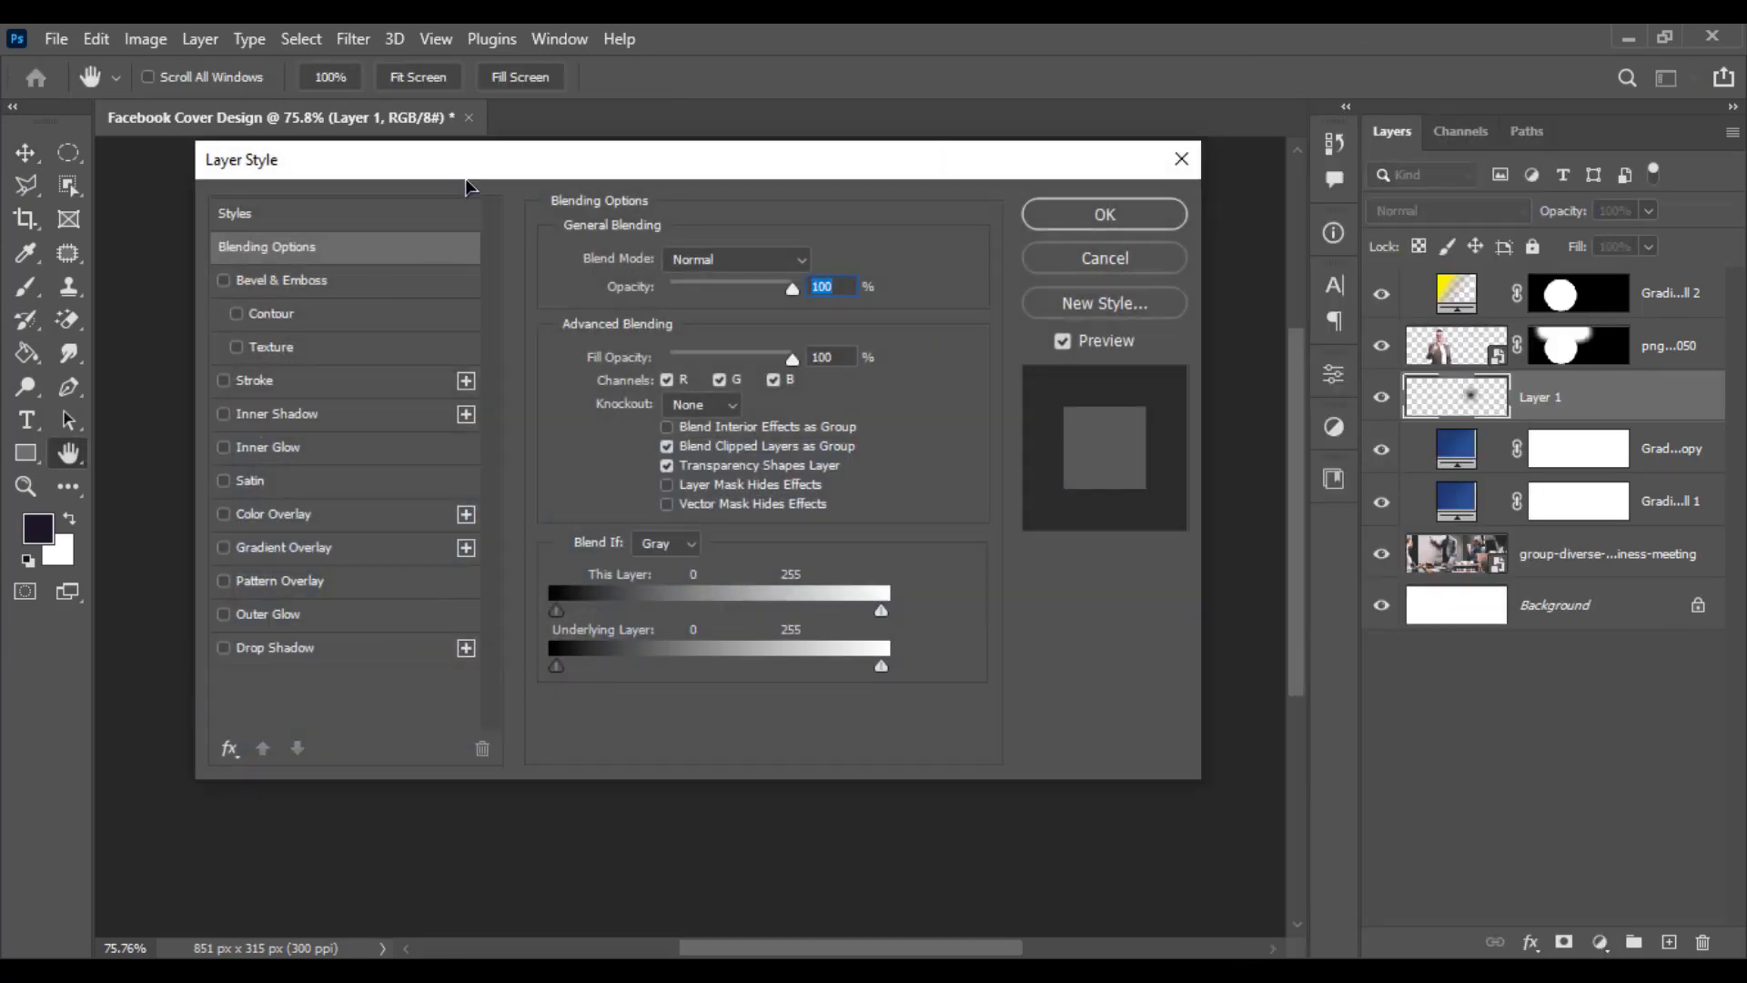
{"action": "left_click_drag", "start_coordinate": [466, 182], "coordinate": [969, 166]}
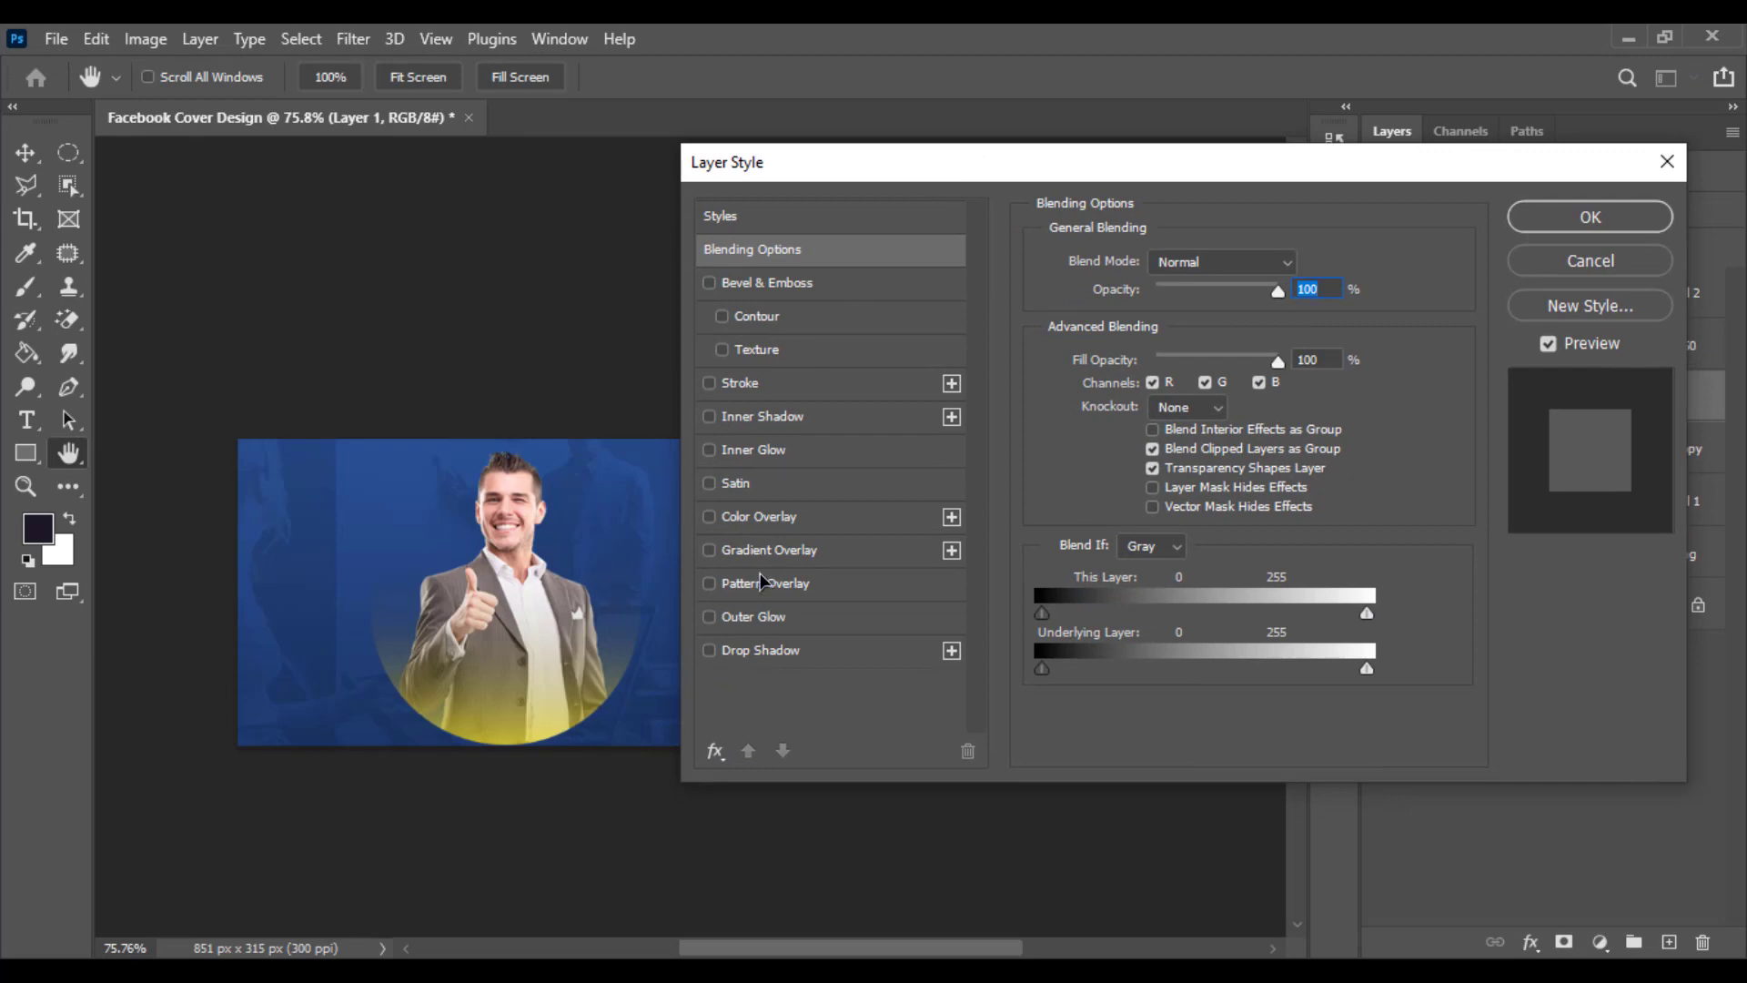
{"action": "left_click", "coordinate": [758, 518]}
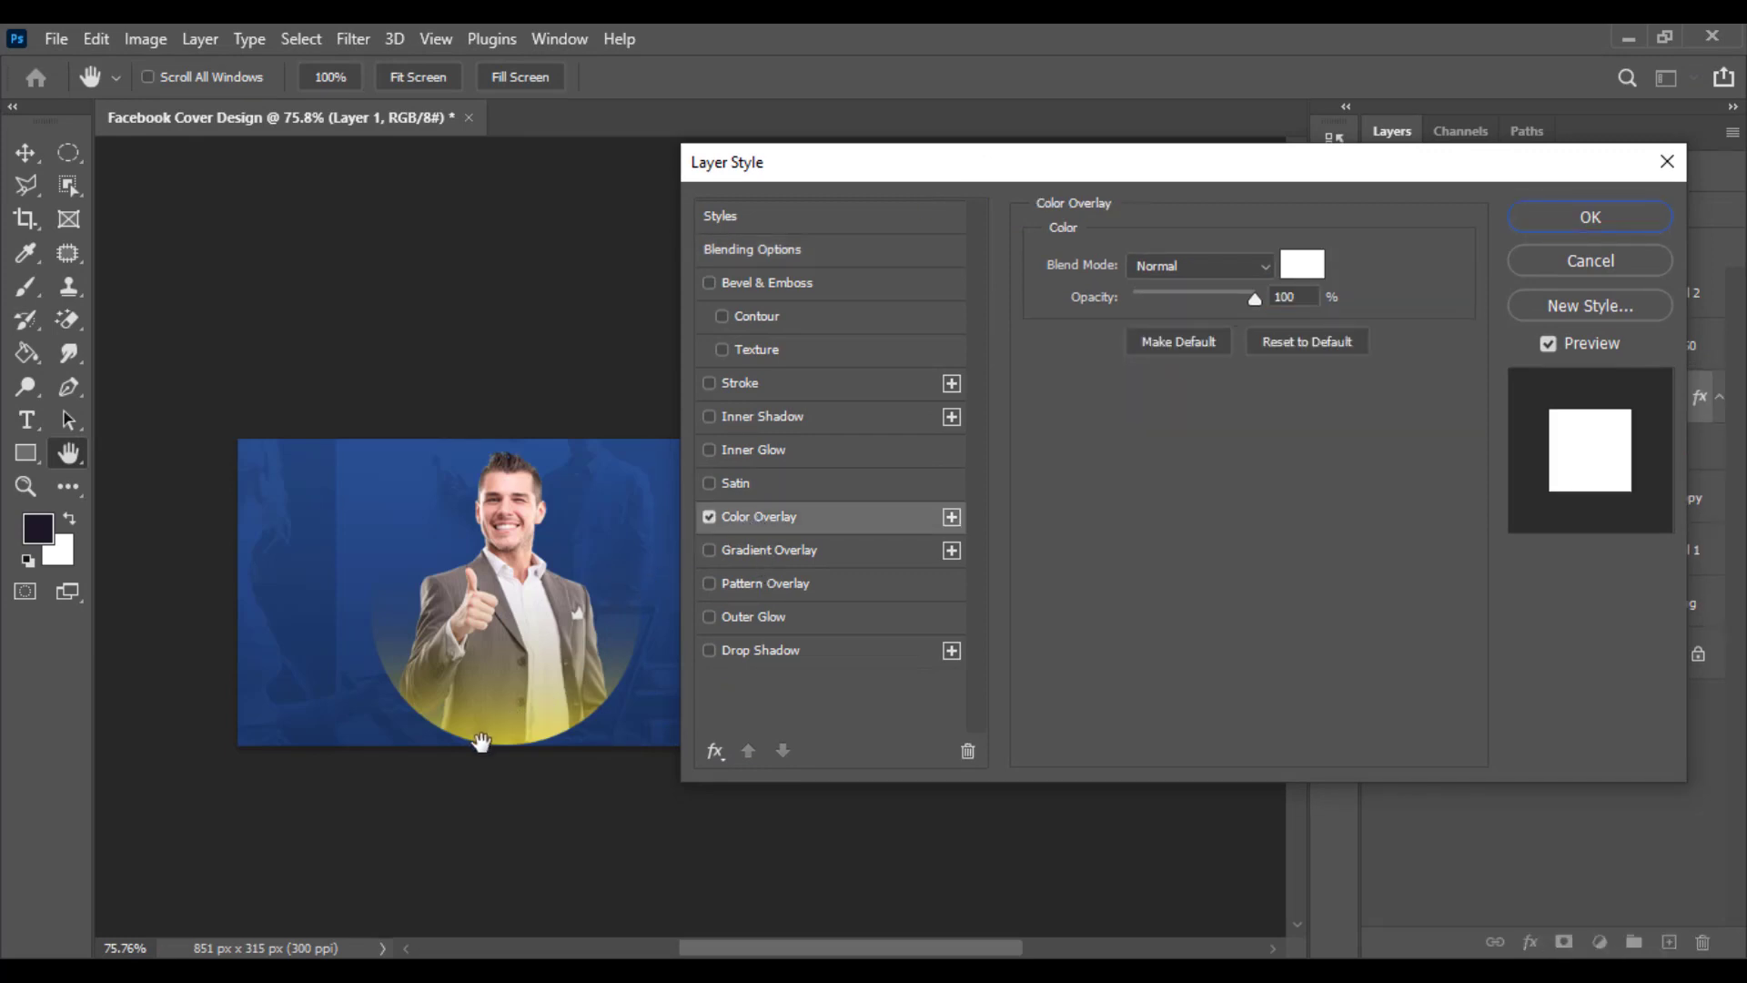
{"action": "left_click", "coordinate": [1302, 278]}
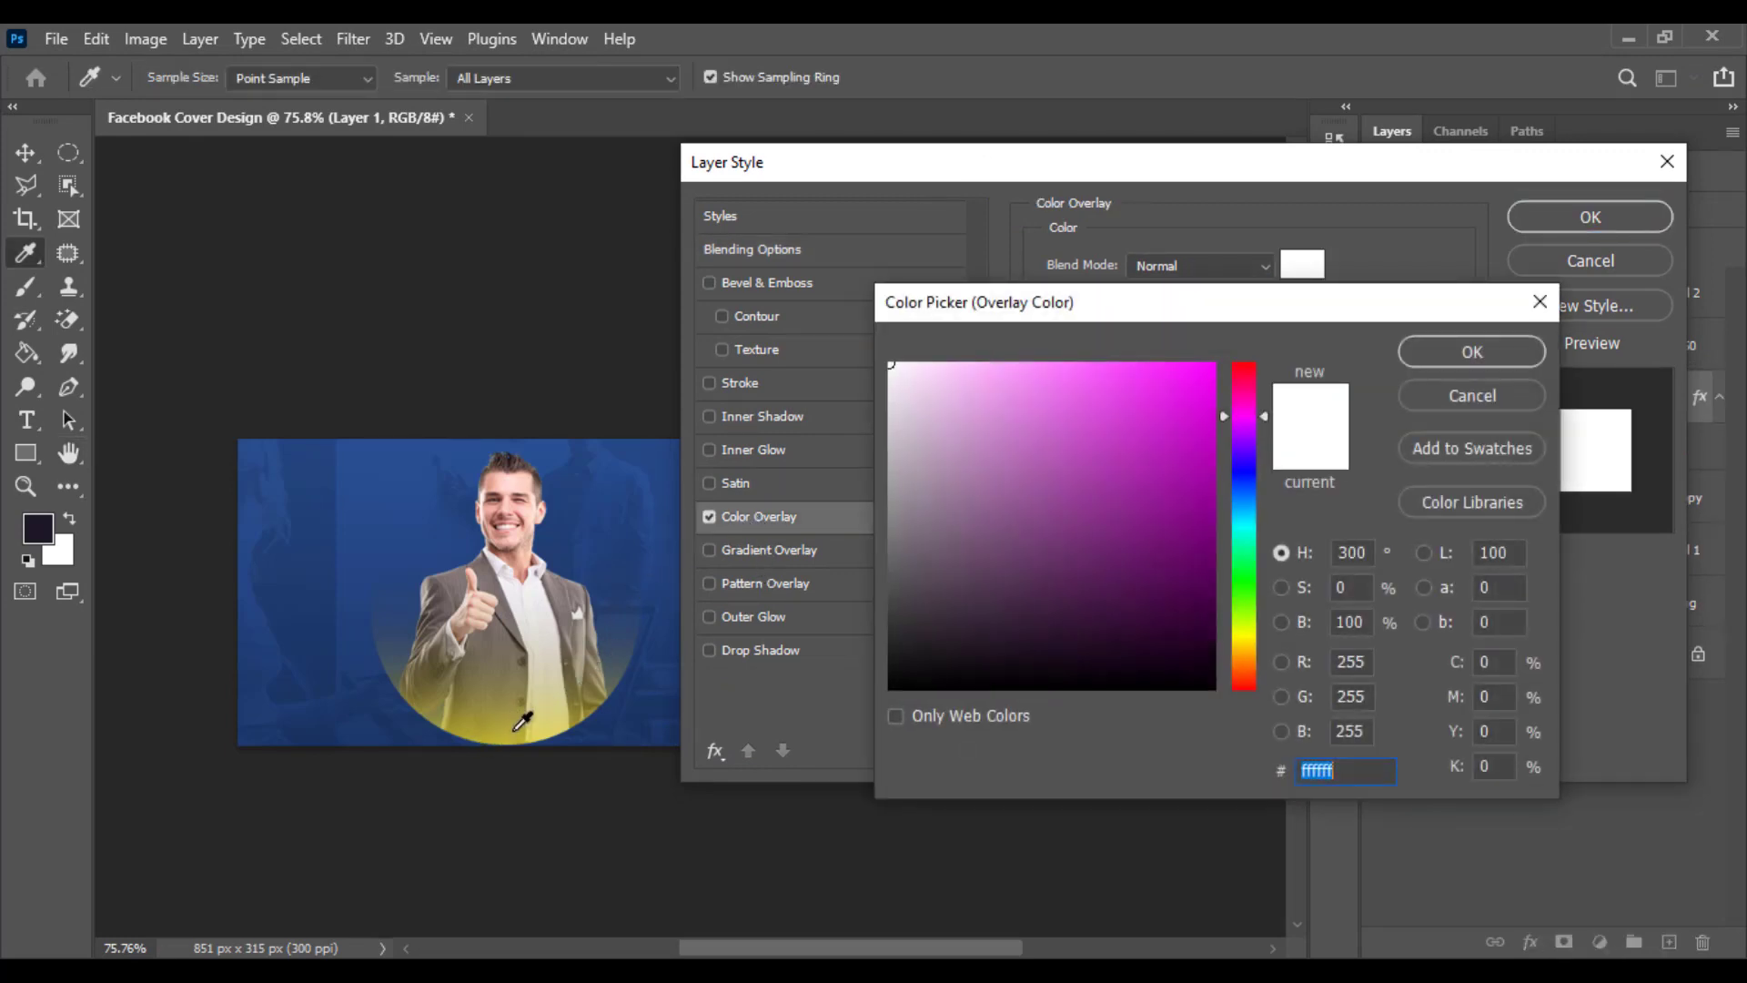
{"action": "left_click", "coordinate": [510, 724]}
{"action": "left_click_drag", "start_coordinate": [1127, 451], "coordinate": [1189, 329]}
{"action": "left_click", "coordinate": [1472, 352]}
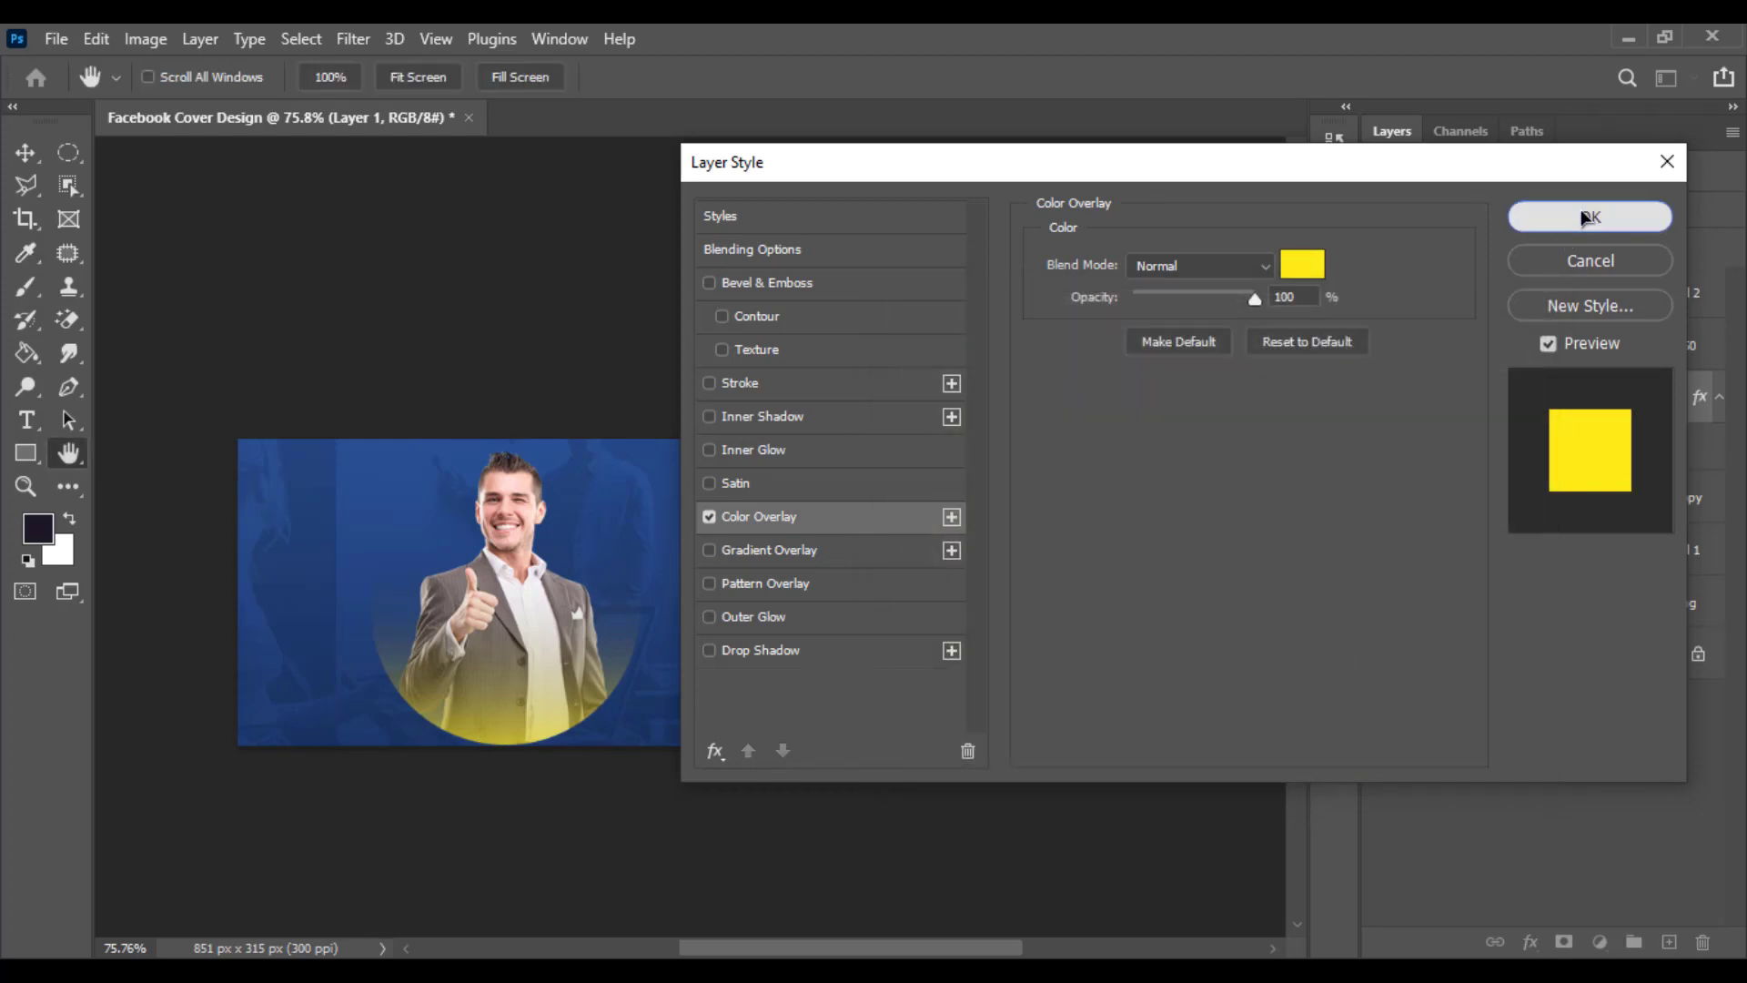
{"action": "left_click", "coordinate": [1591, 216]}
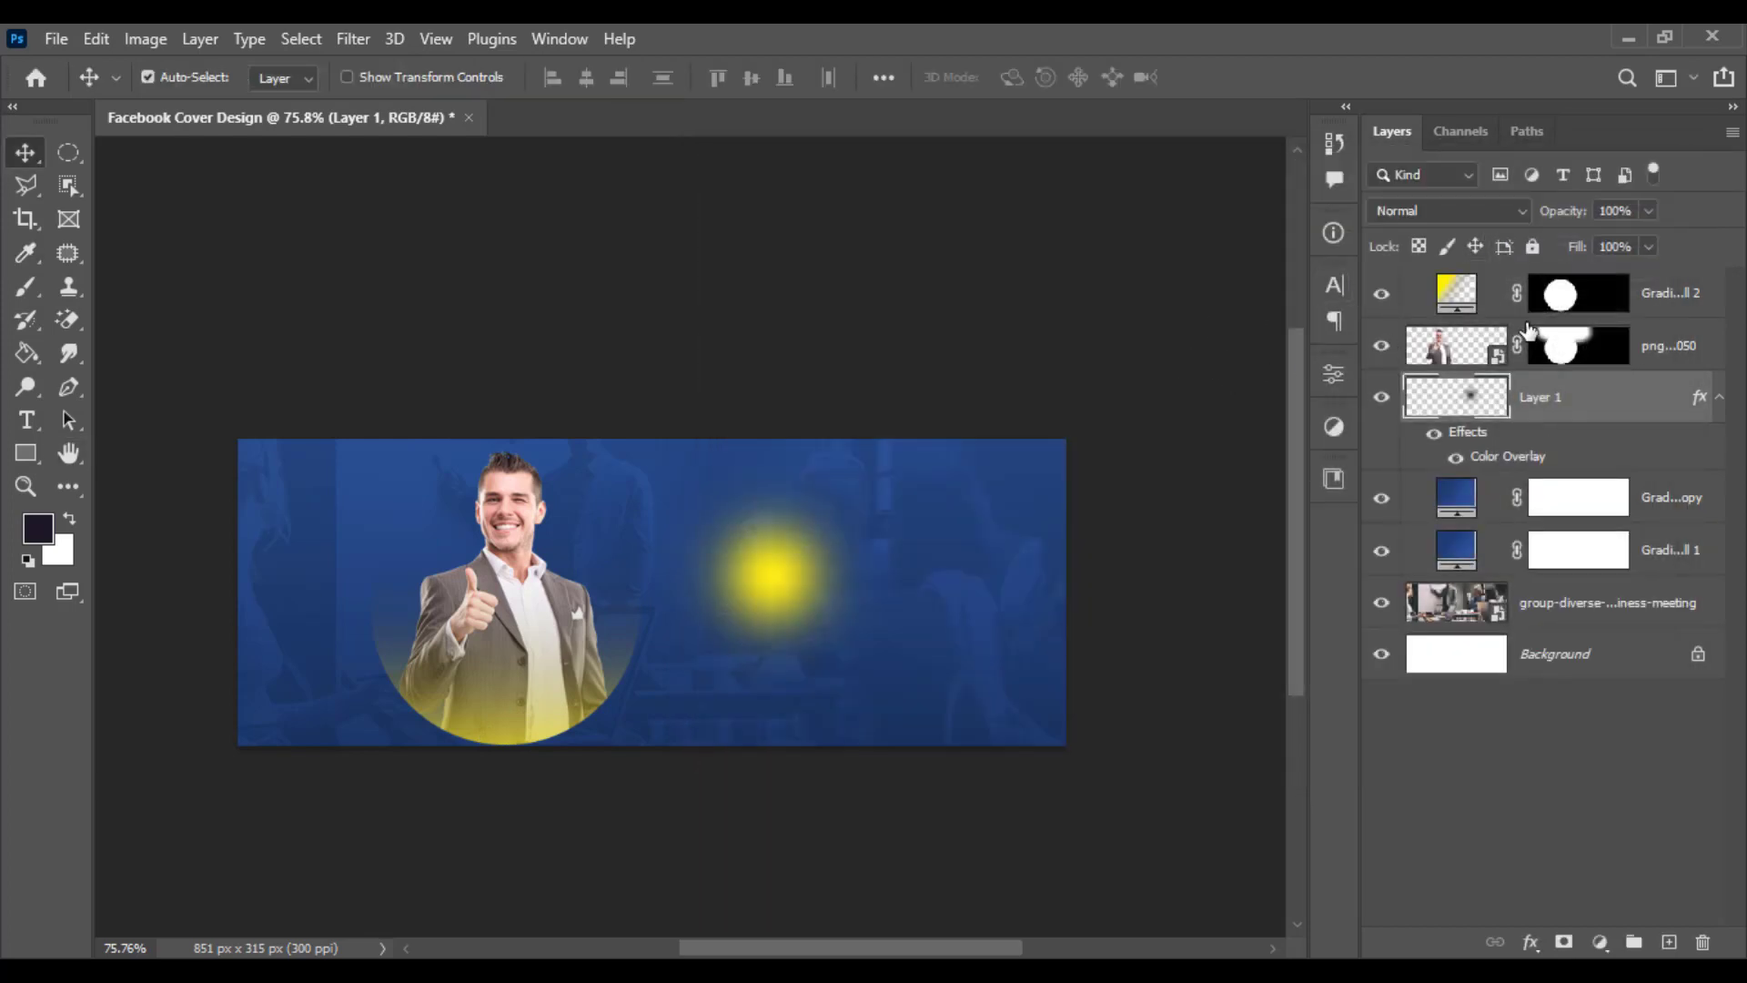
- Free-transform the yellow glow, moving it to the cover's top-left corner and enlarging it
{"action": "key", "text": "ctrl+t"}
{"action": "left_click_drag", "start_coordinate": [813, 591], "coordinate": [229, 460]}
{"action": "left_click_drag", "start_coordinate": [352, 565], "coordinate": [619, 746]}
{"action": "key", "text": "Return"}
{"action": "scroll", "coordinate": [648, 730], "scroll_direction": "up", "scroll_amount": 3}
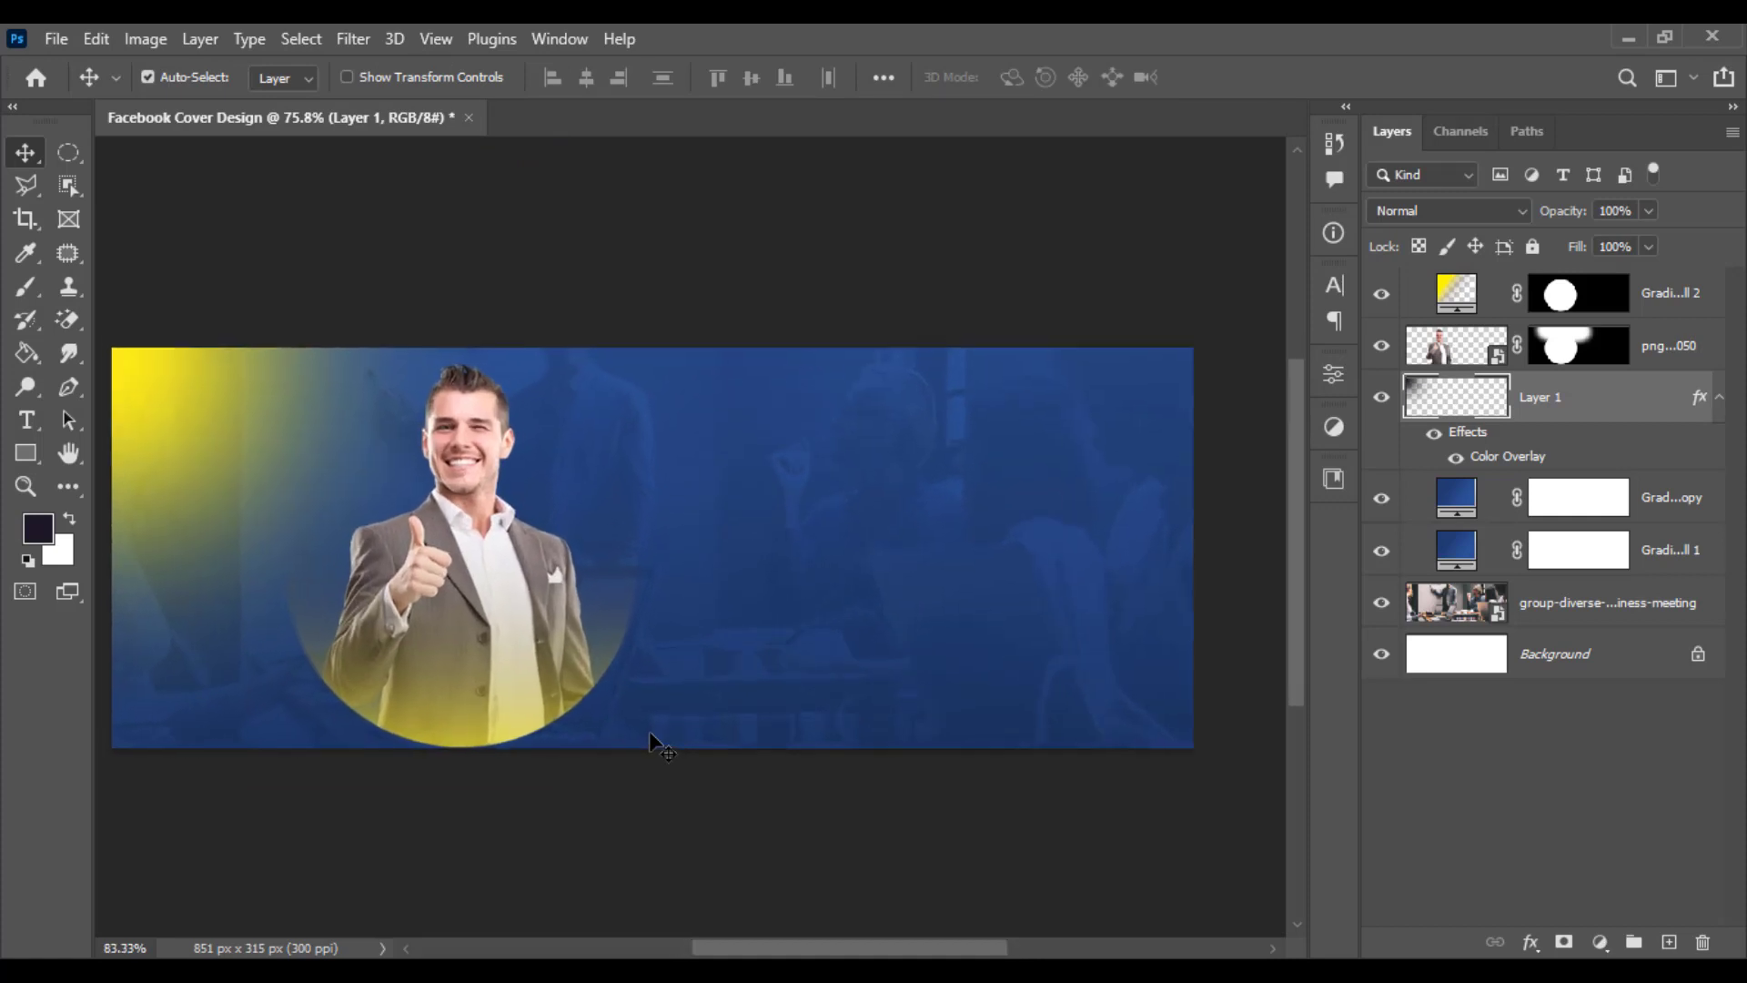
{"action": "left_click_drag", "start_coordinate": [1012, 495], "coordinate": [1063, 523]}
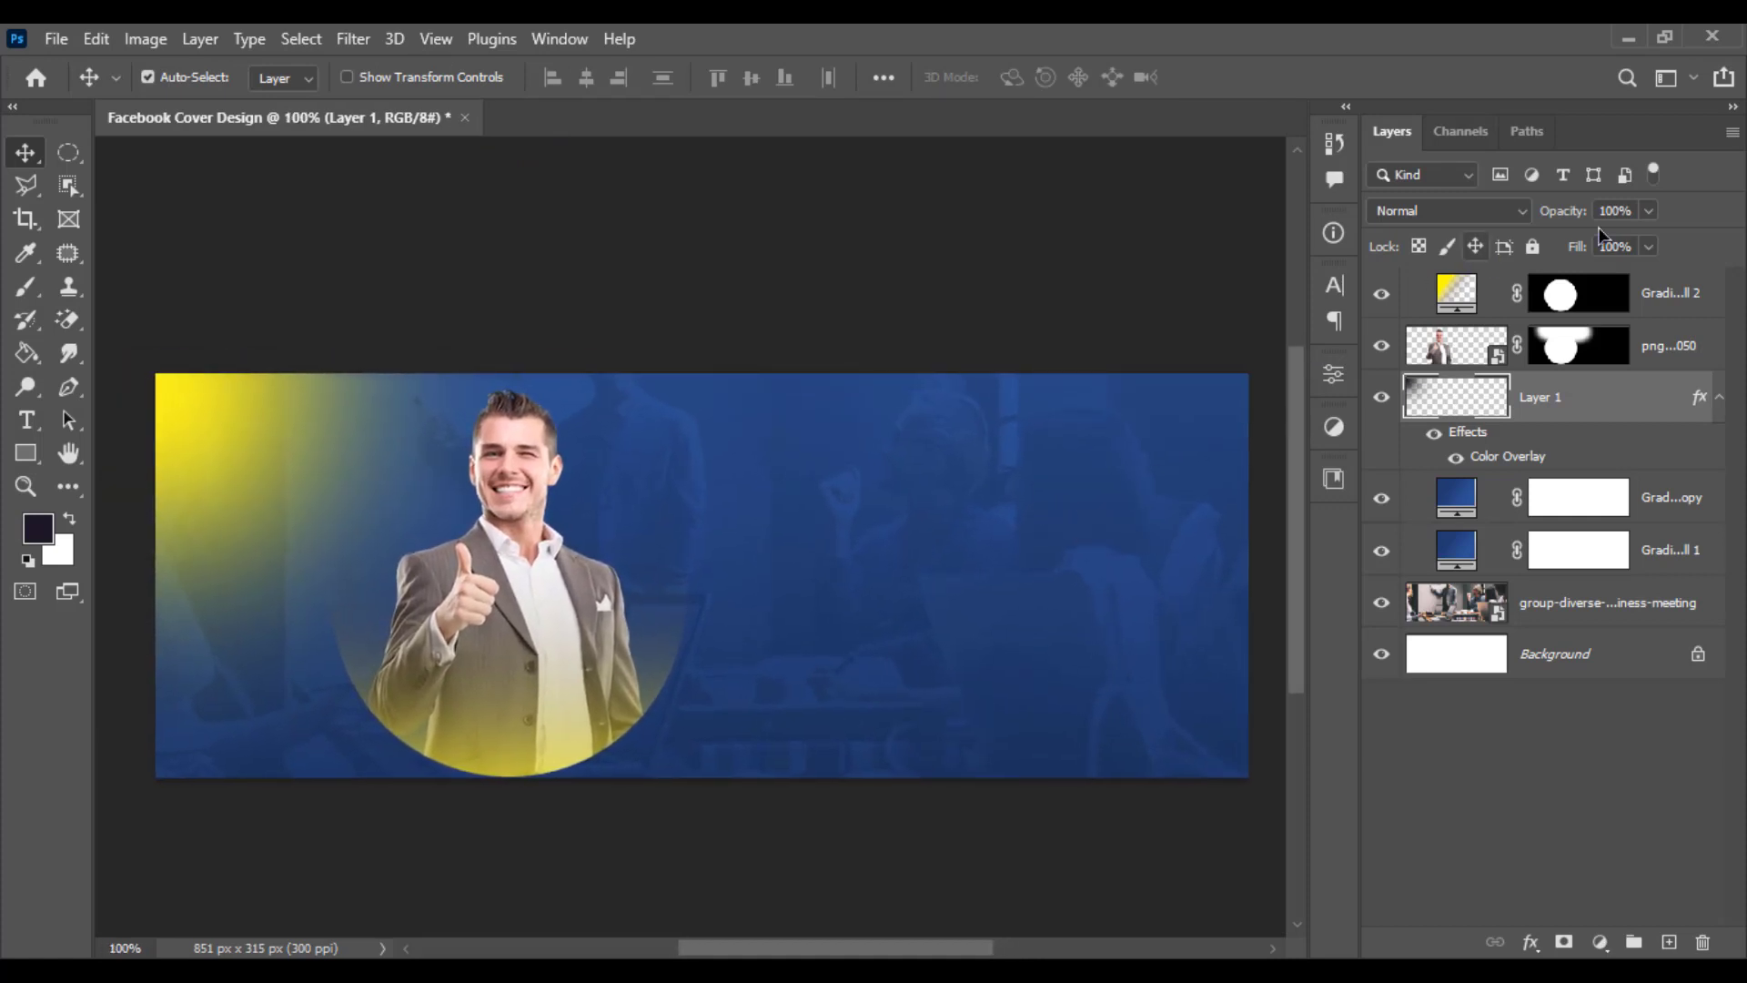
- Set the glow layer's blend mode to Overlay and its opacity to 64%
{"action": "left_click", "coordinate": [1649, 212]}
{"action": "left_click_drag", "start_coordinate": [1573, 248], "coordinate": [1587, 252]}
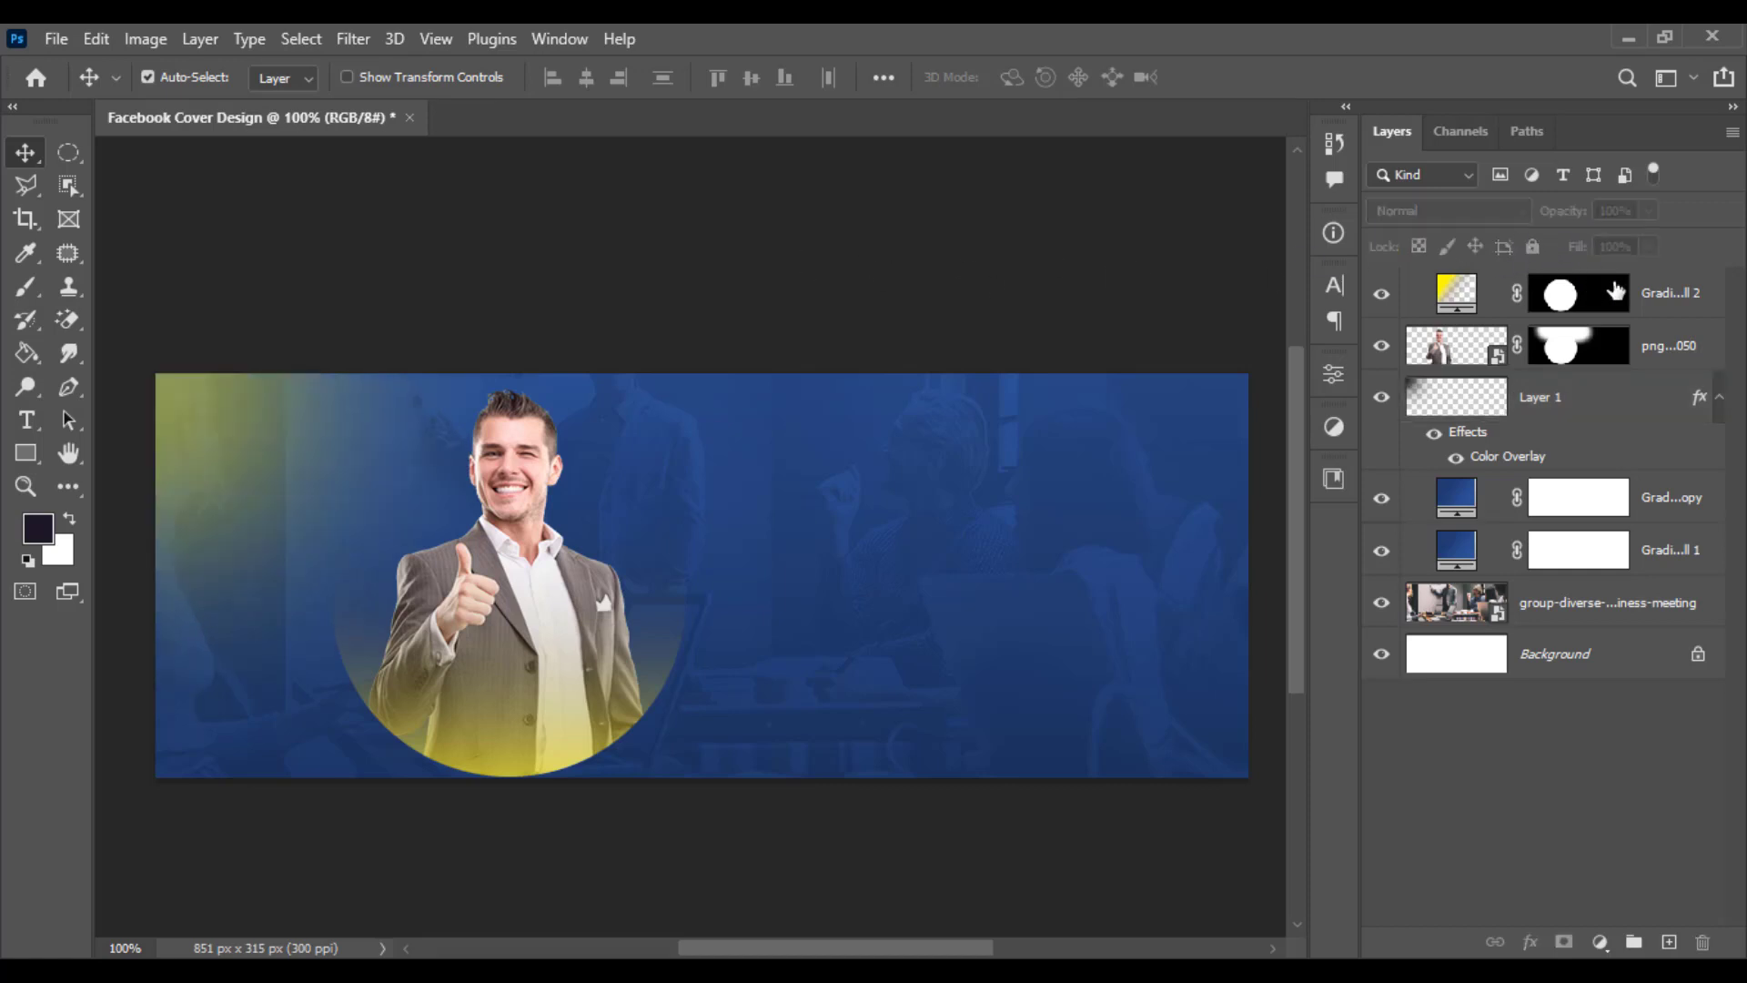
{"action": "left_click", "coordinate": [1565, 347]}
{"action": "left_click", "coordinate": [1513, 397]}
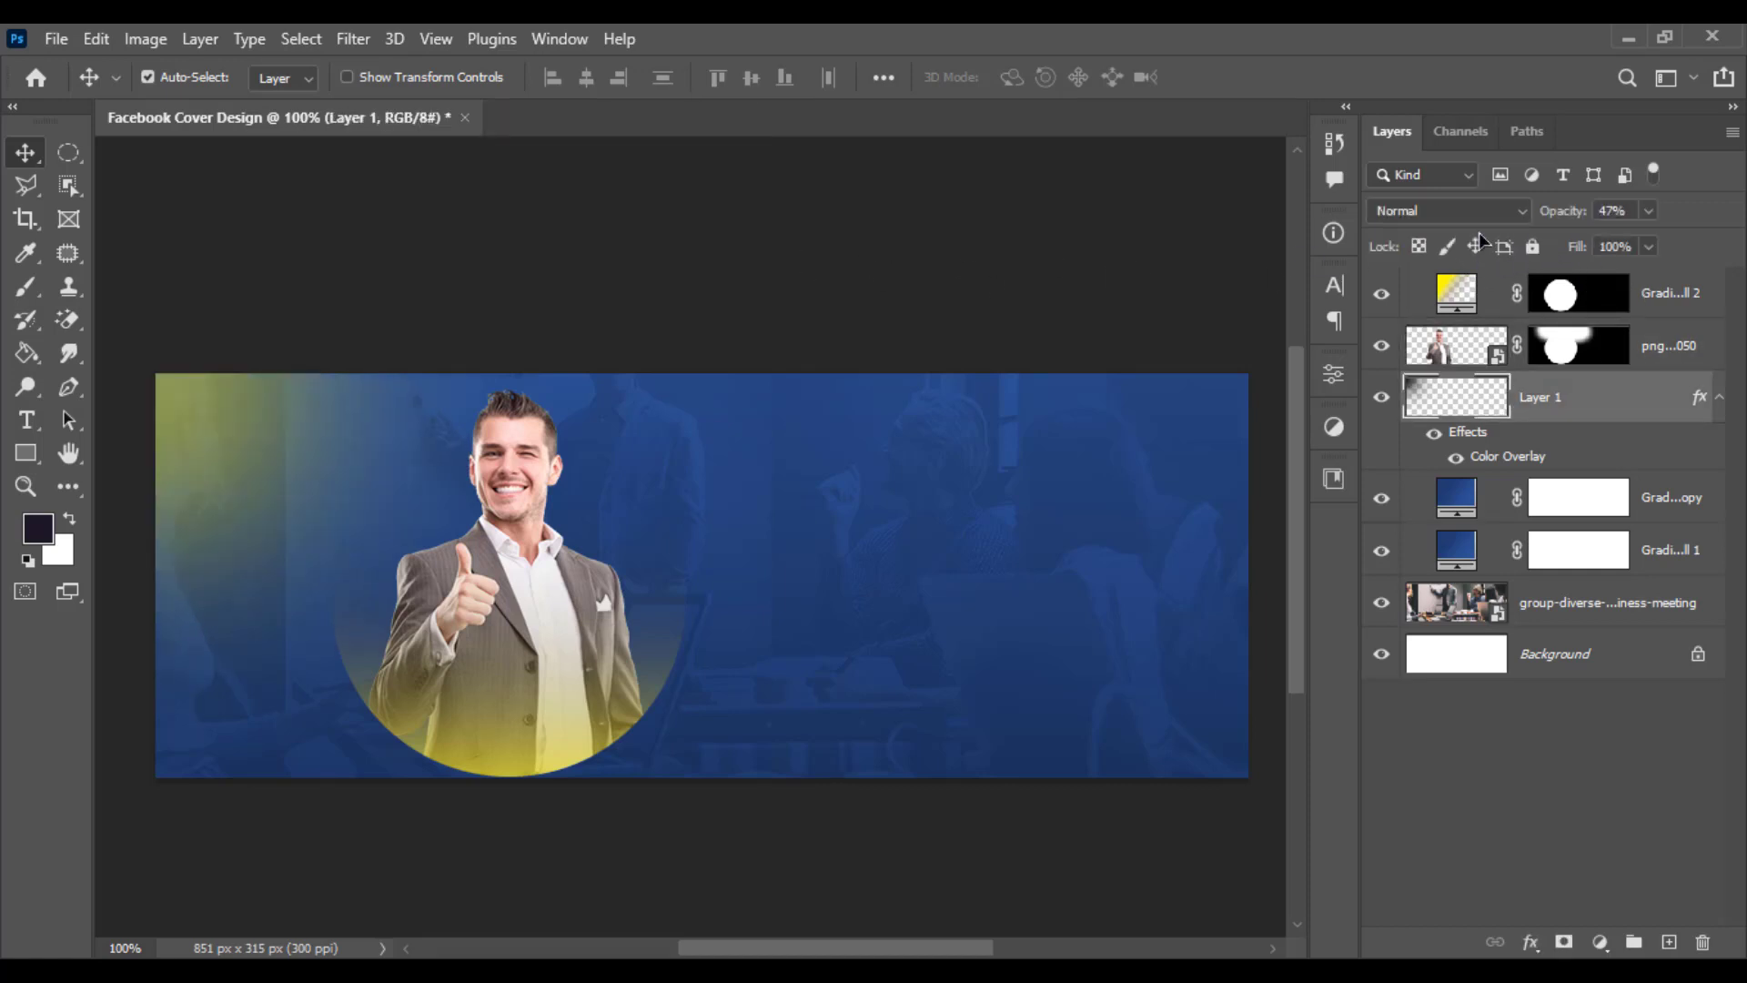
{"action": "left_click", "coordinate": [1476, 211]}
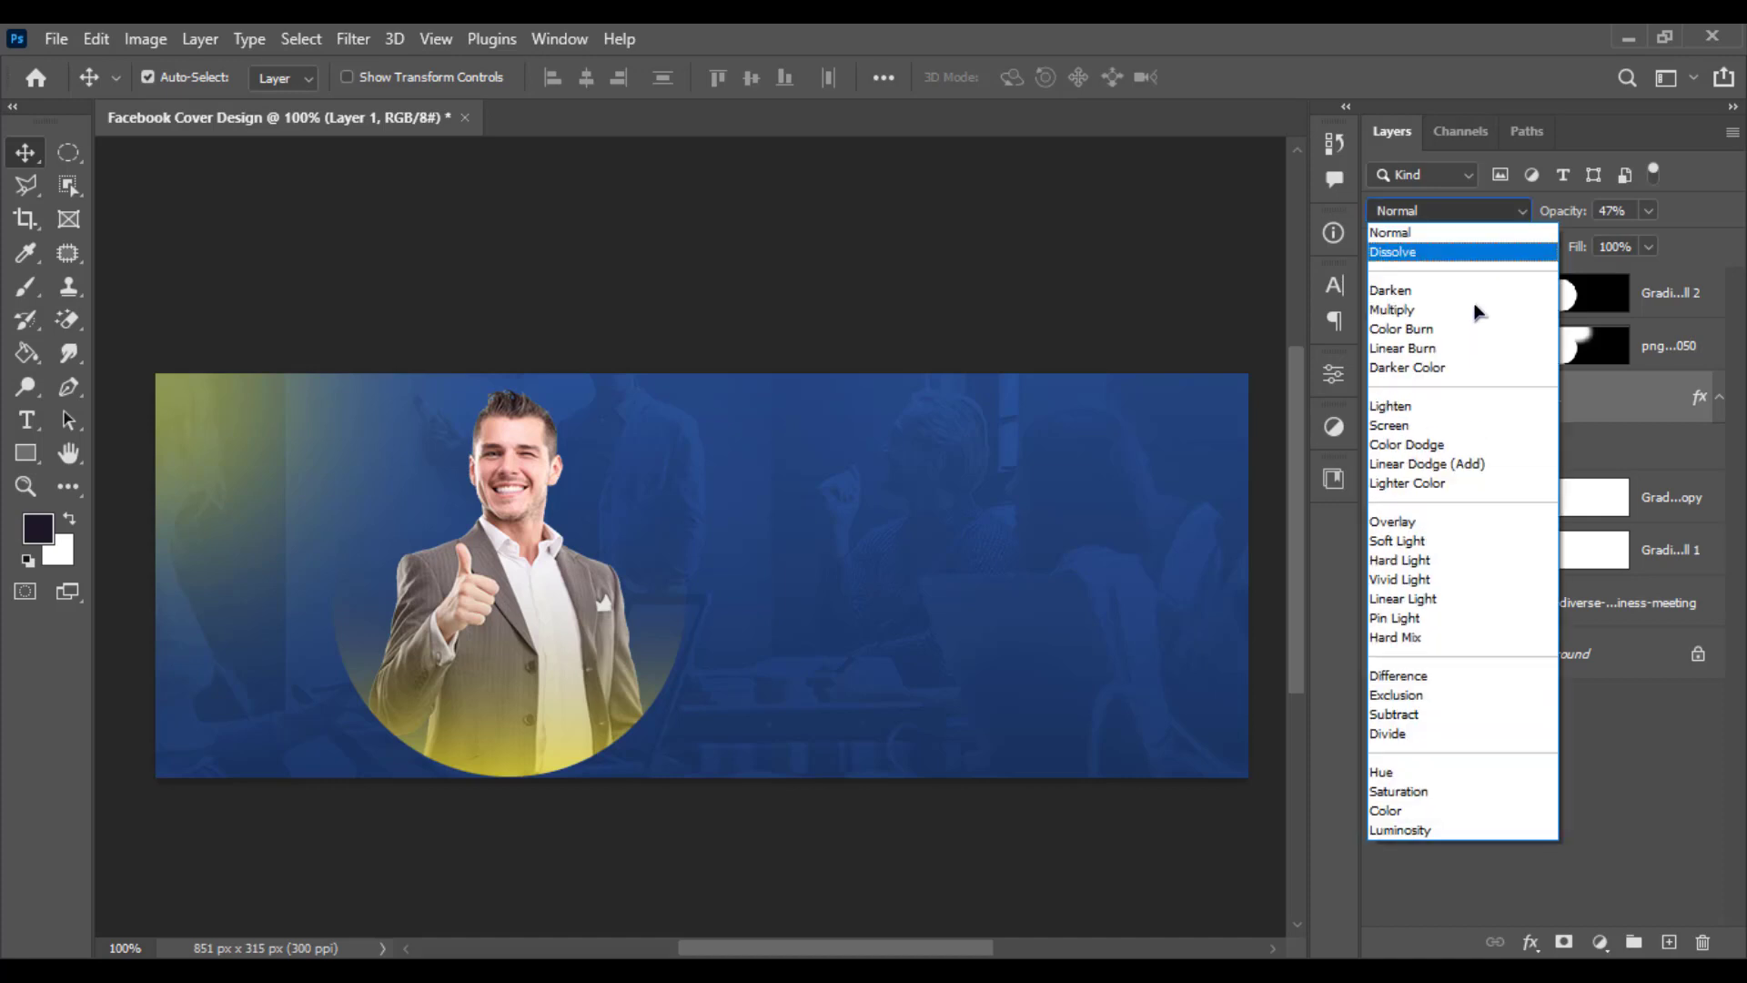
{"action": "left_click", "coordinate": [1461, 519]}
{"action": "left_click", "coordinate": [1652, 213]}
{"action": "left_click_drag", "start_coordinate": [1650, 239], "coordinate": [1673, 244]}
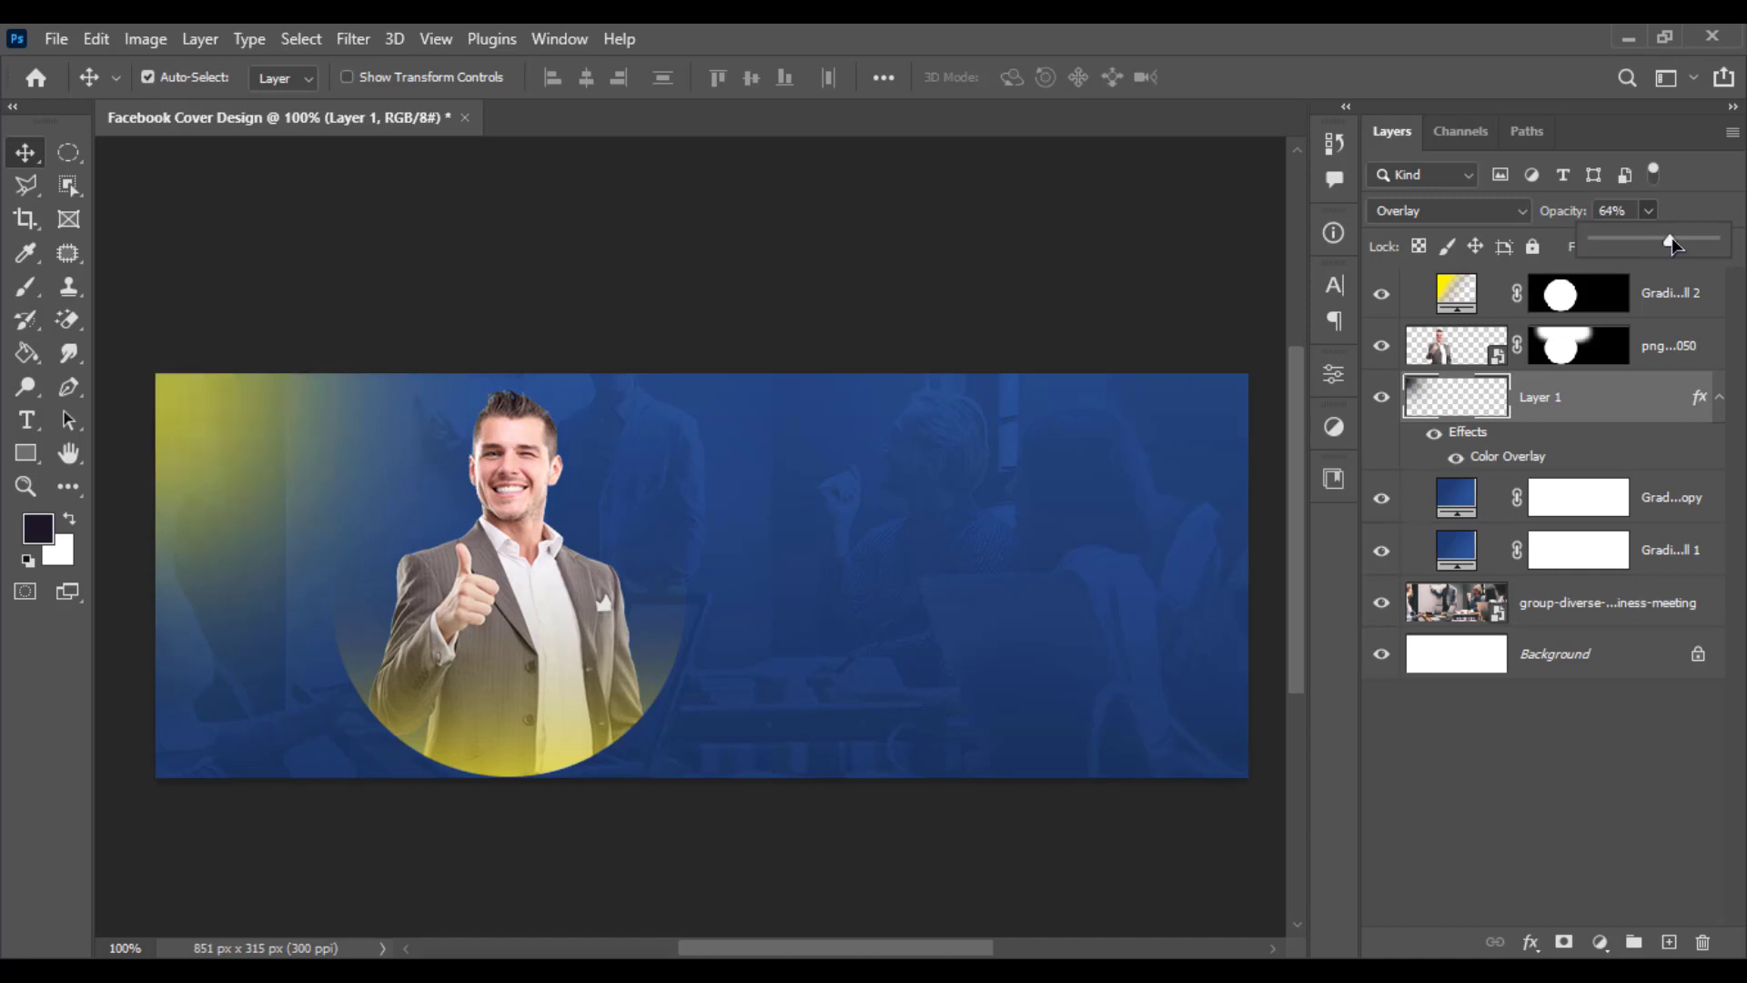
{"action": "scroll", "coordinate": [712, 405], "scroll_direction": "down", "scroll_amount": 2}
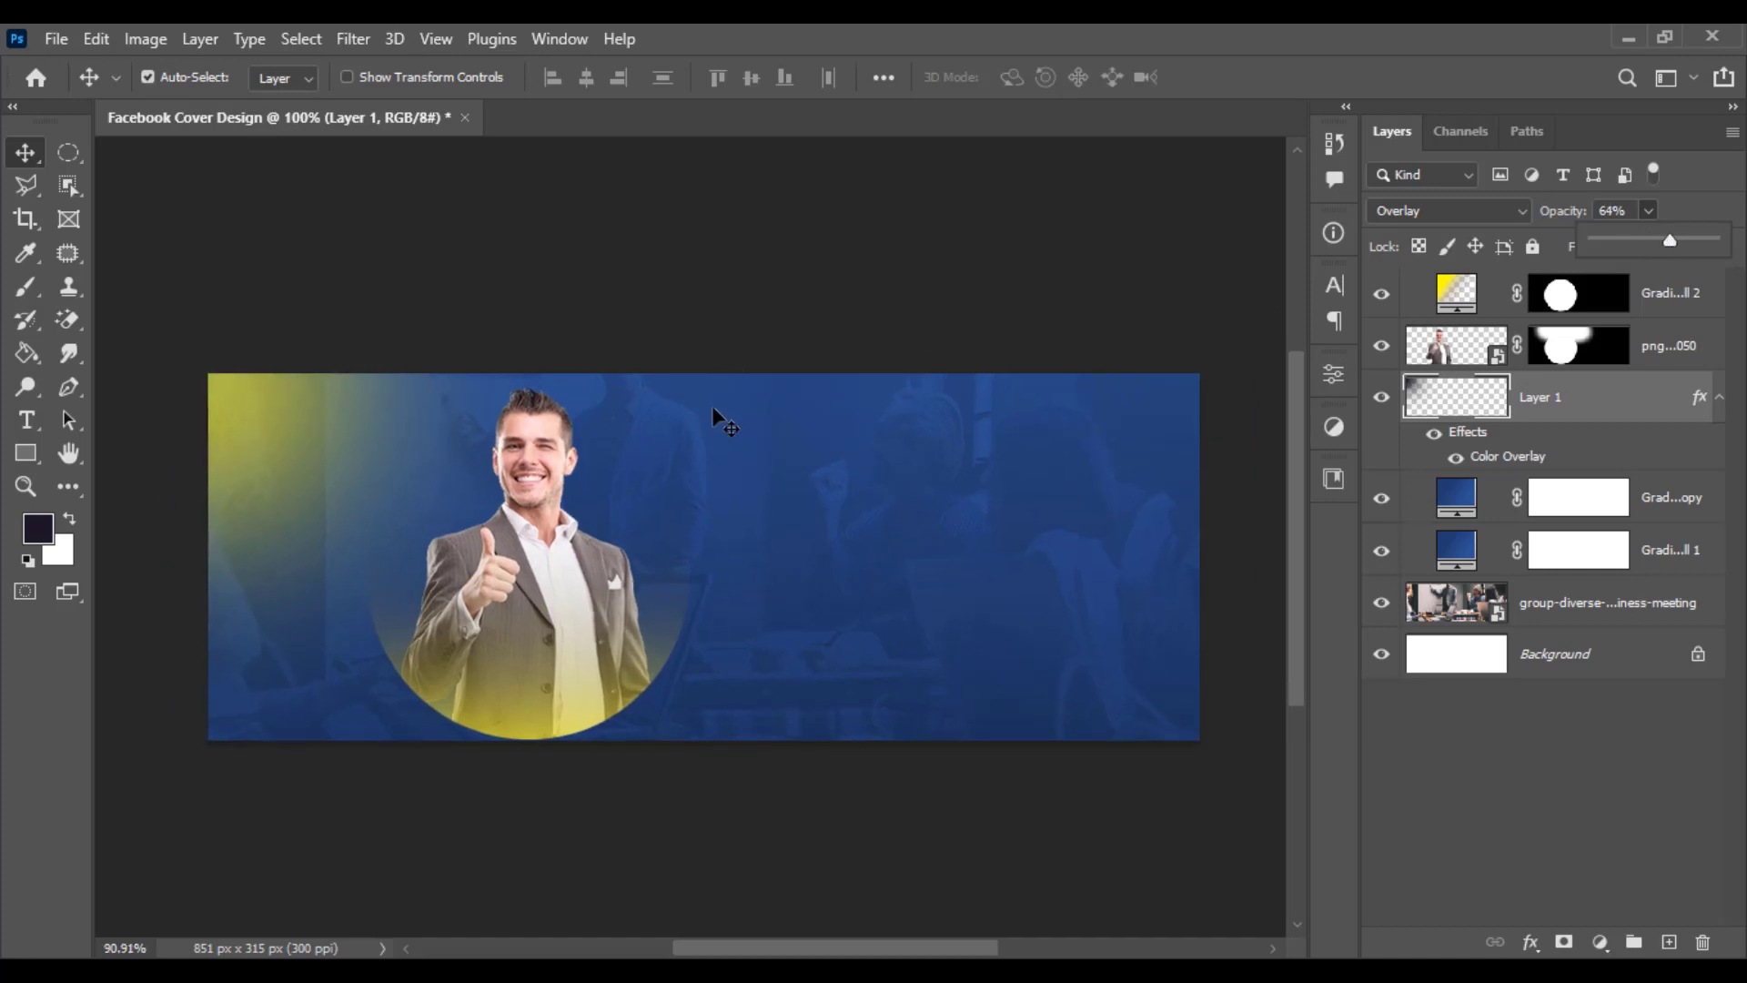
{"action": "scroll", "coordinate": [649, 492], "scroll_direction": "up", "scroll_amount": 1}
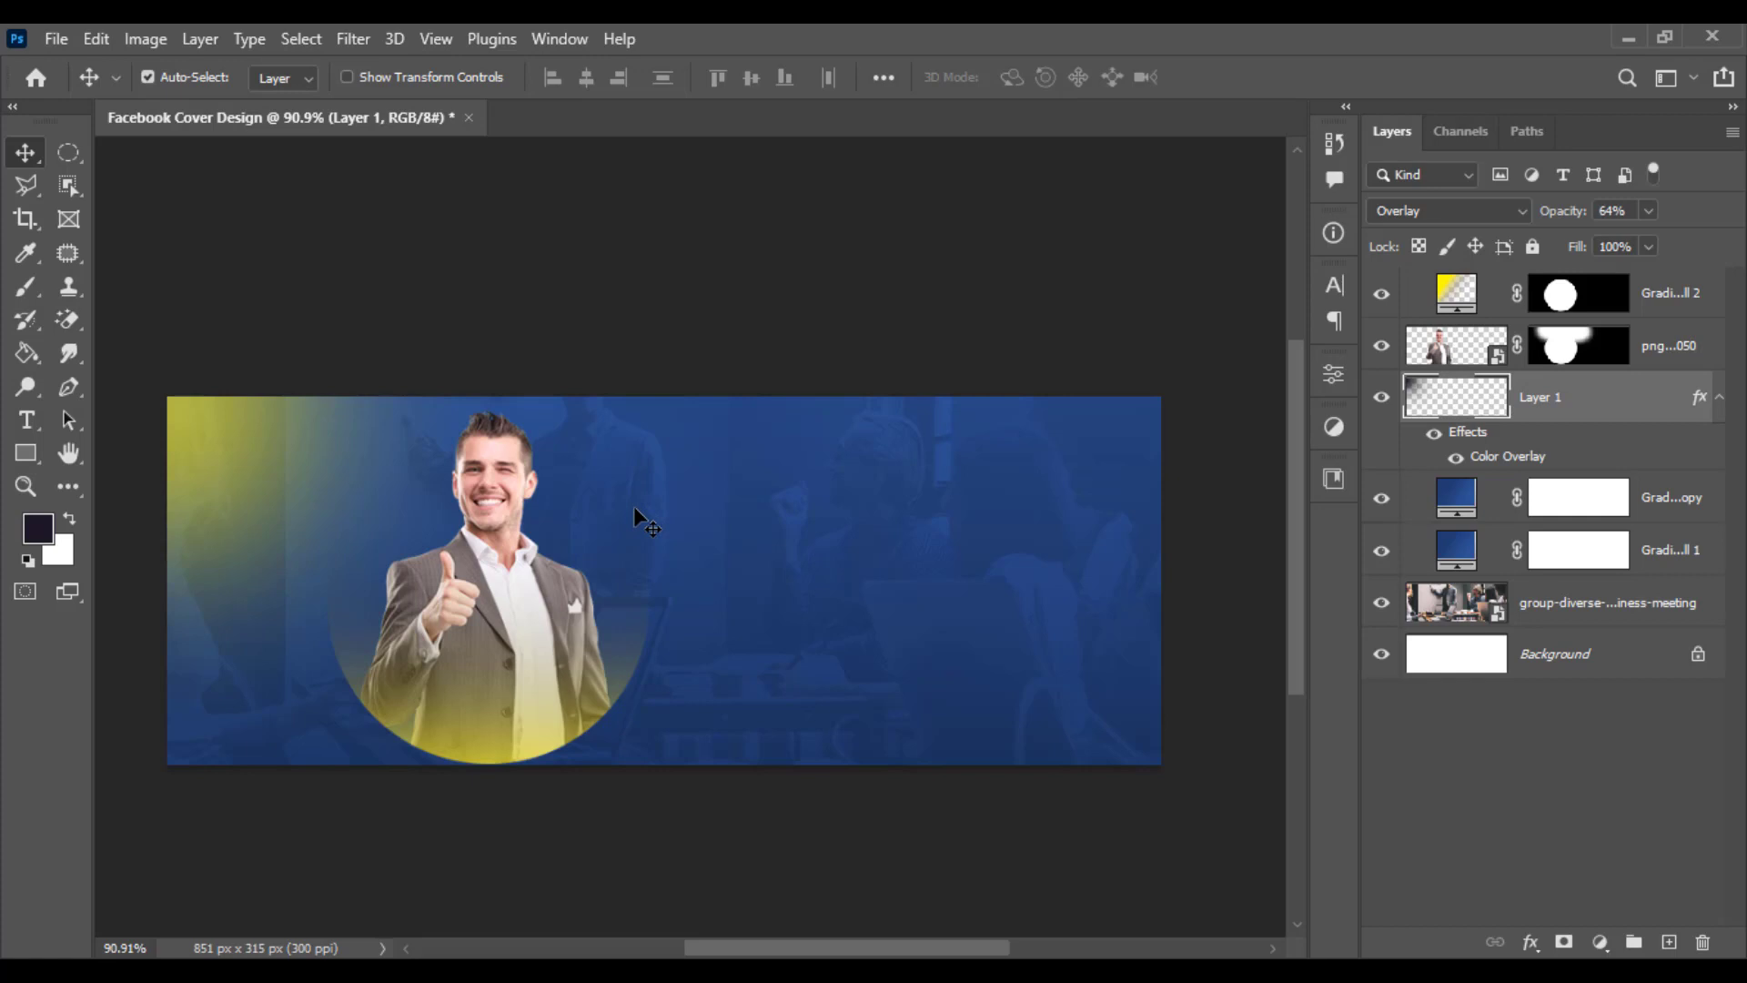
- Add a 4 pt Nexa Bold text line reading WE'RE PROFESSIONALS in the middle of the cover
{"action": "key", "text": "t"}
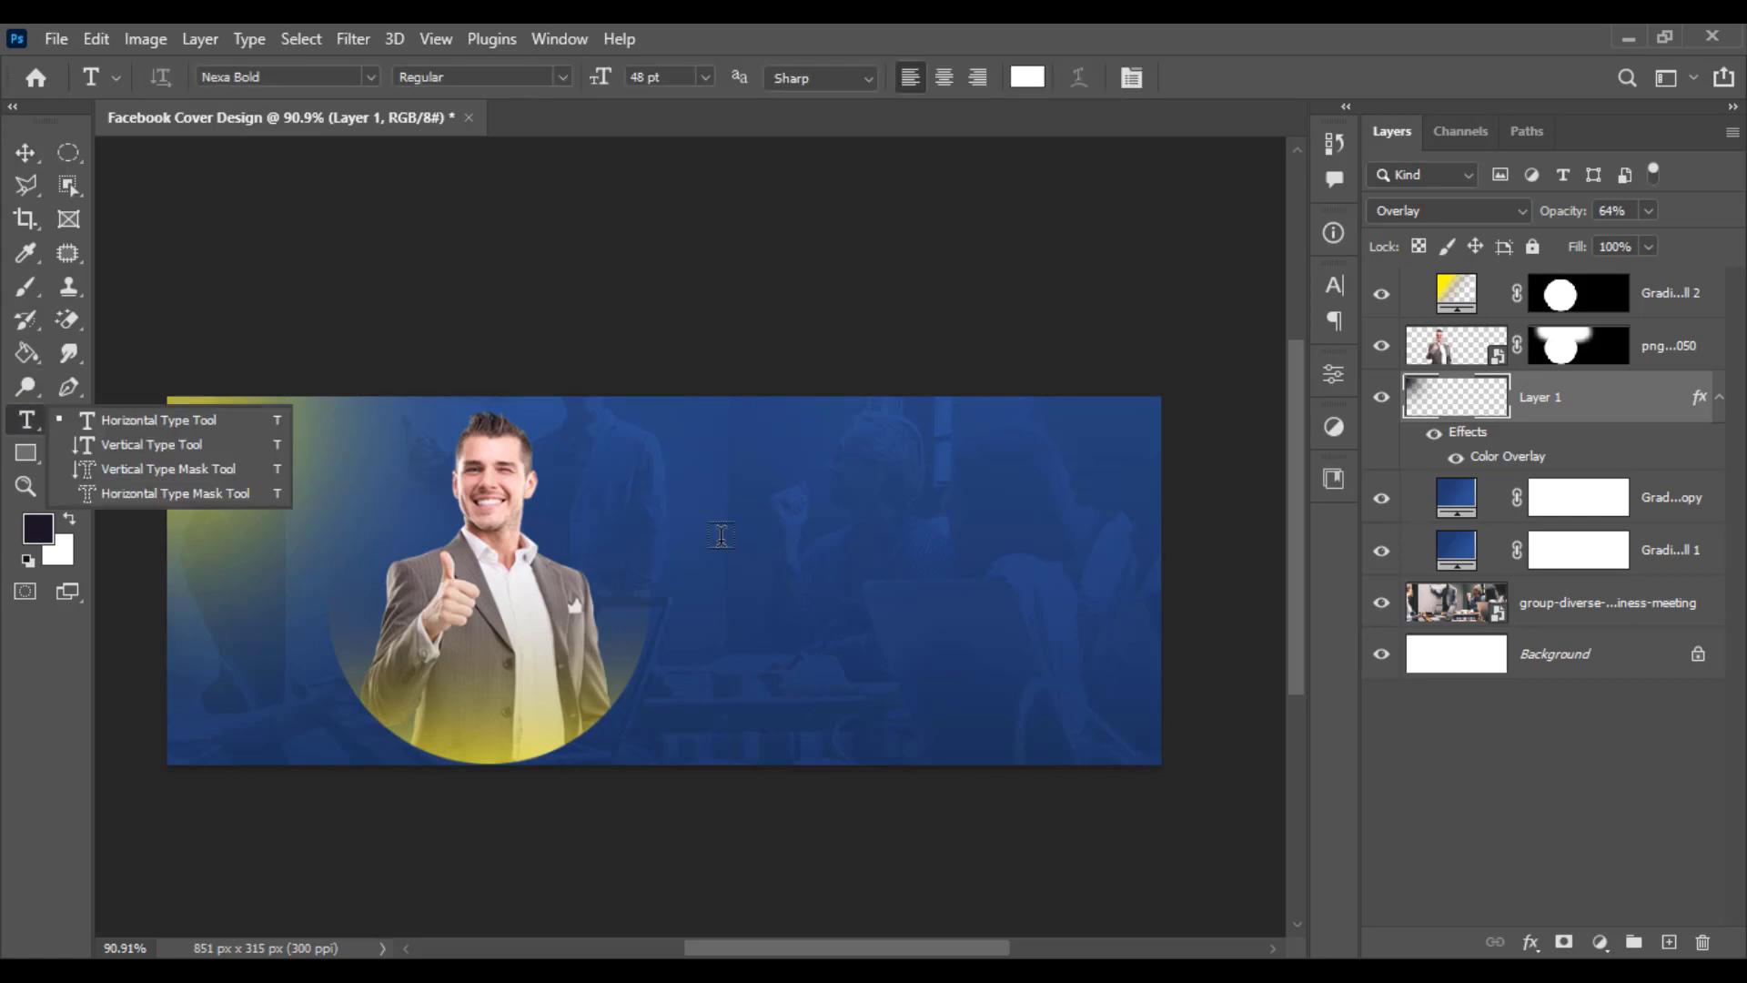
{"action": "left_click", "coordinate": [722, 536]}
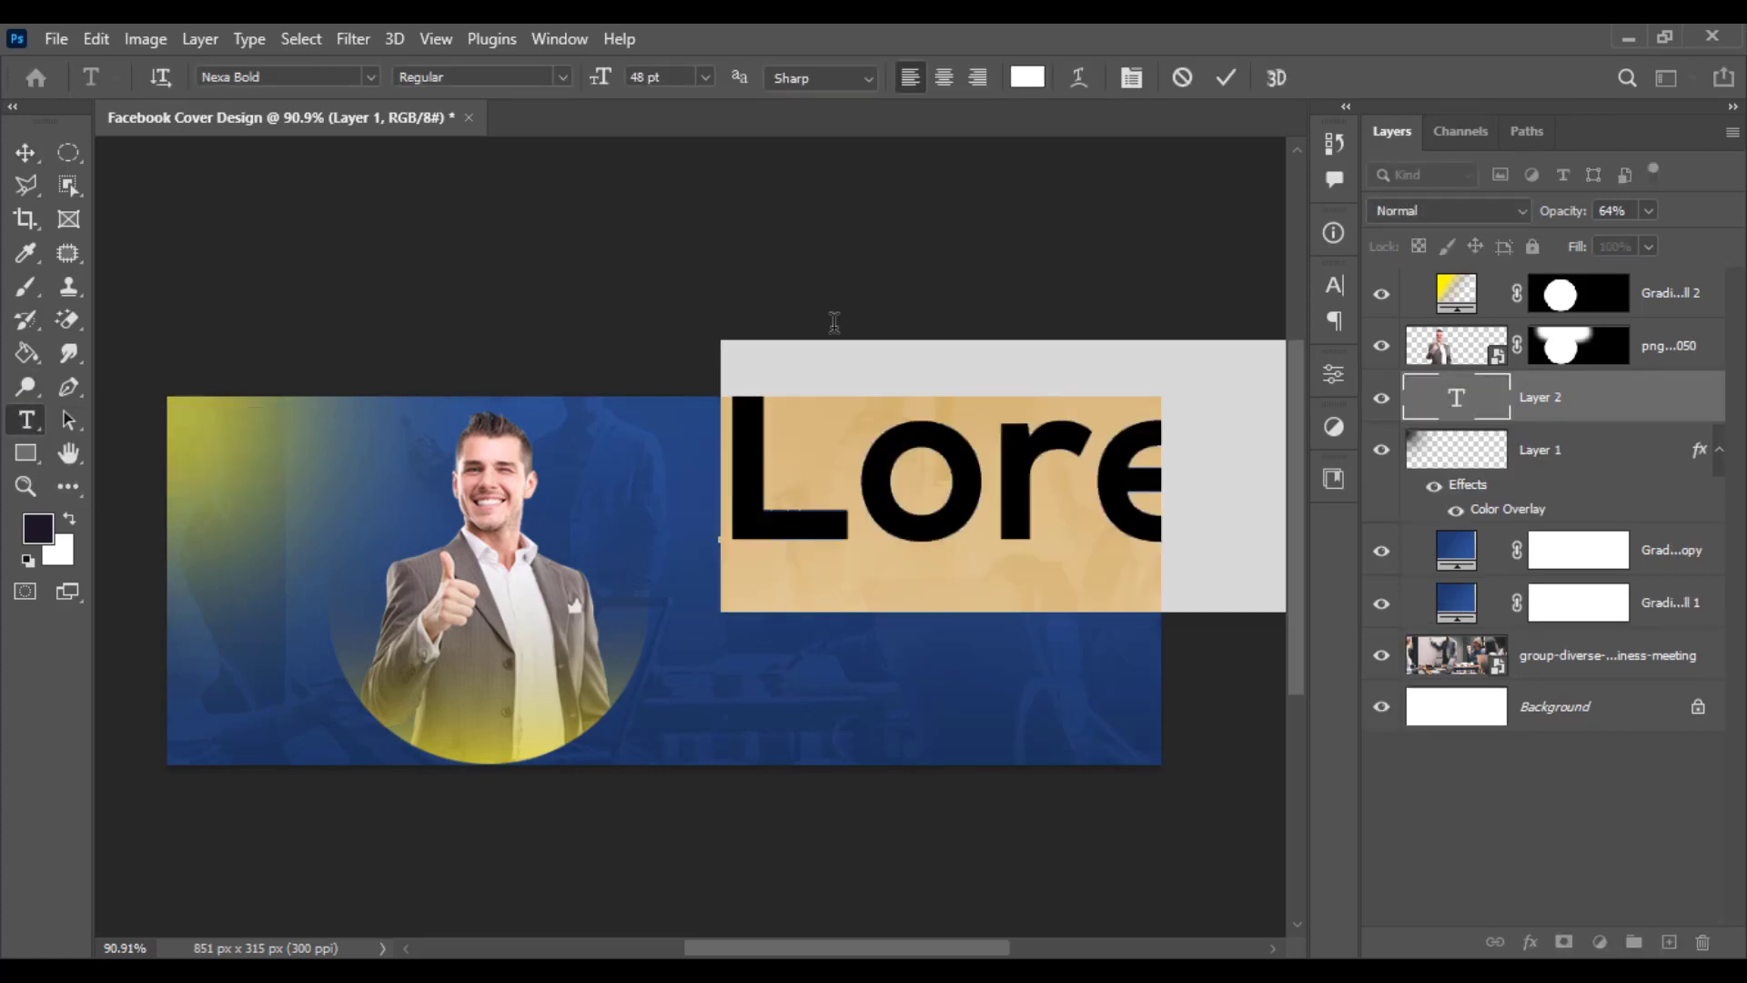
{"action": "left_click_drag", "start_coordinate": [603, 84], "coordinate": [541, 106]}
{"action": "key", "text": "Return"}
{"action": "type", "text": "WE ARE"}
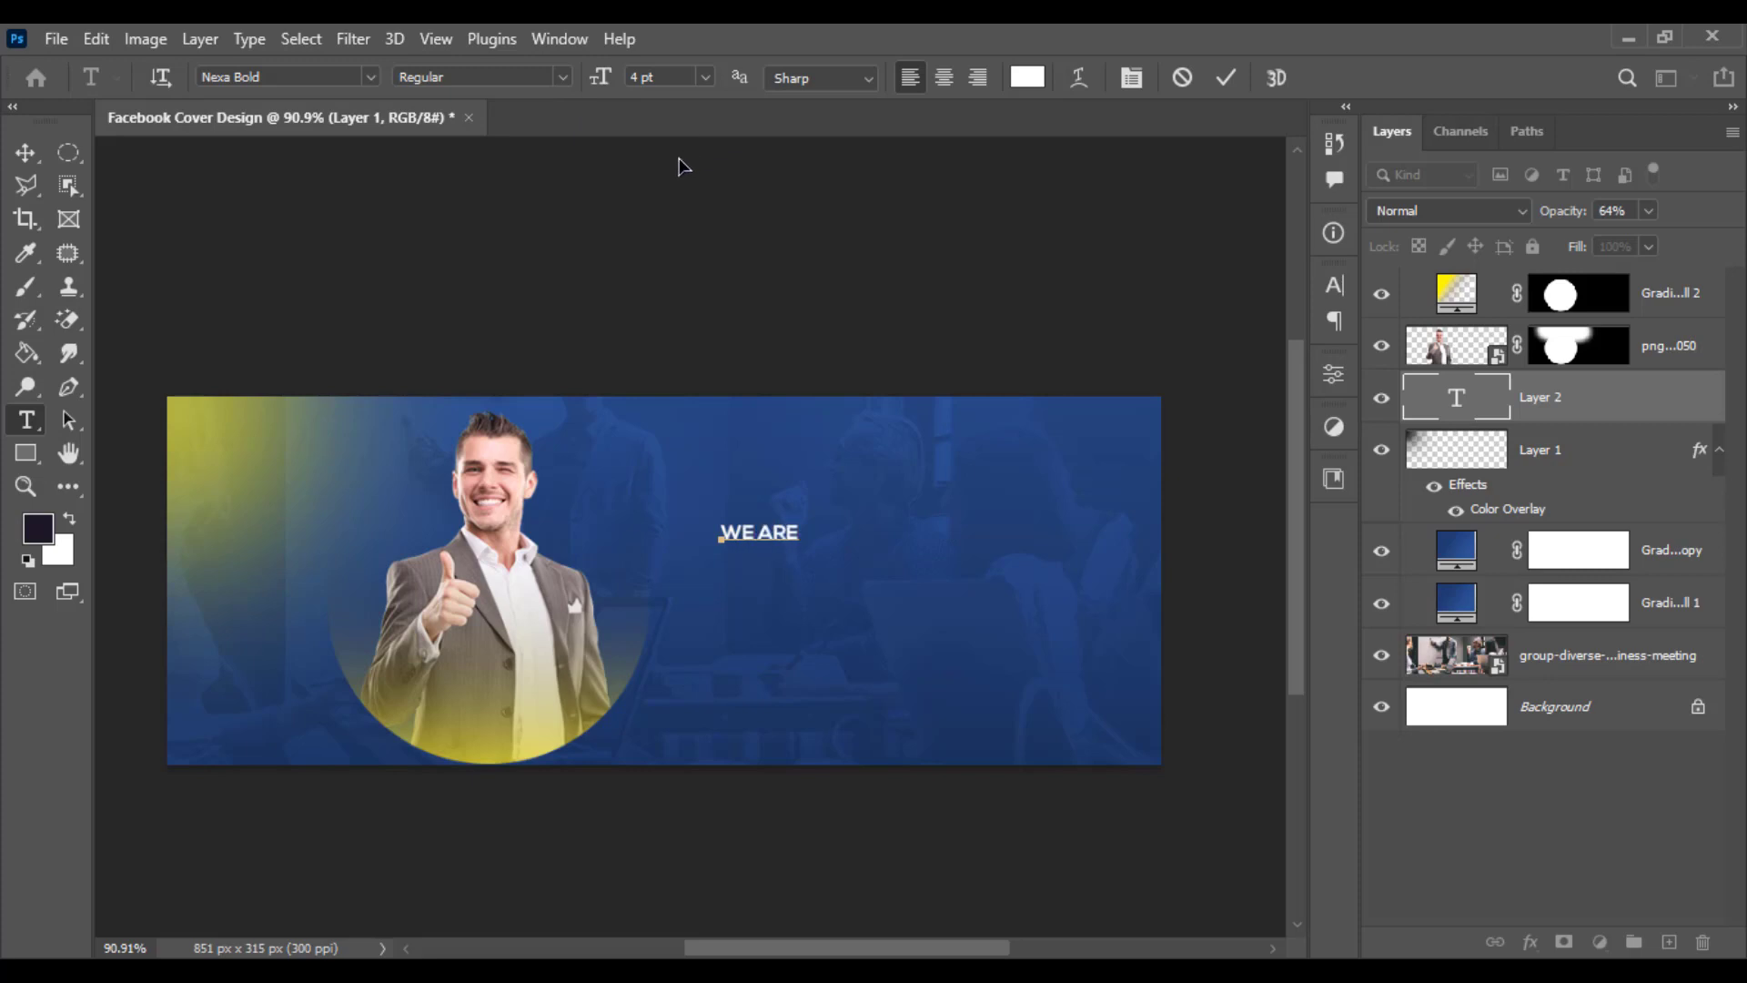
{"action": "key", "text": "ctrl+a"}
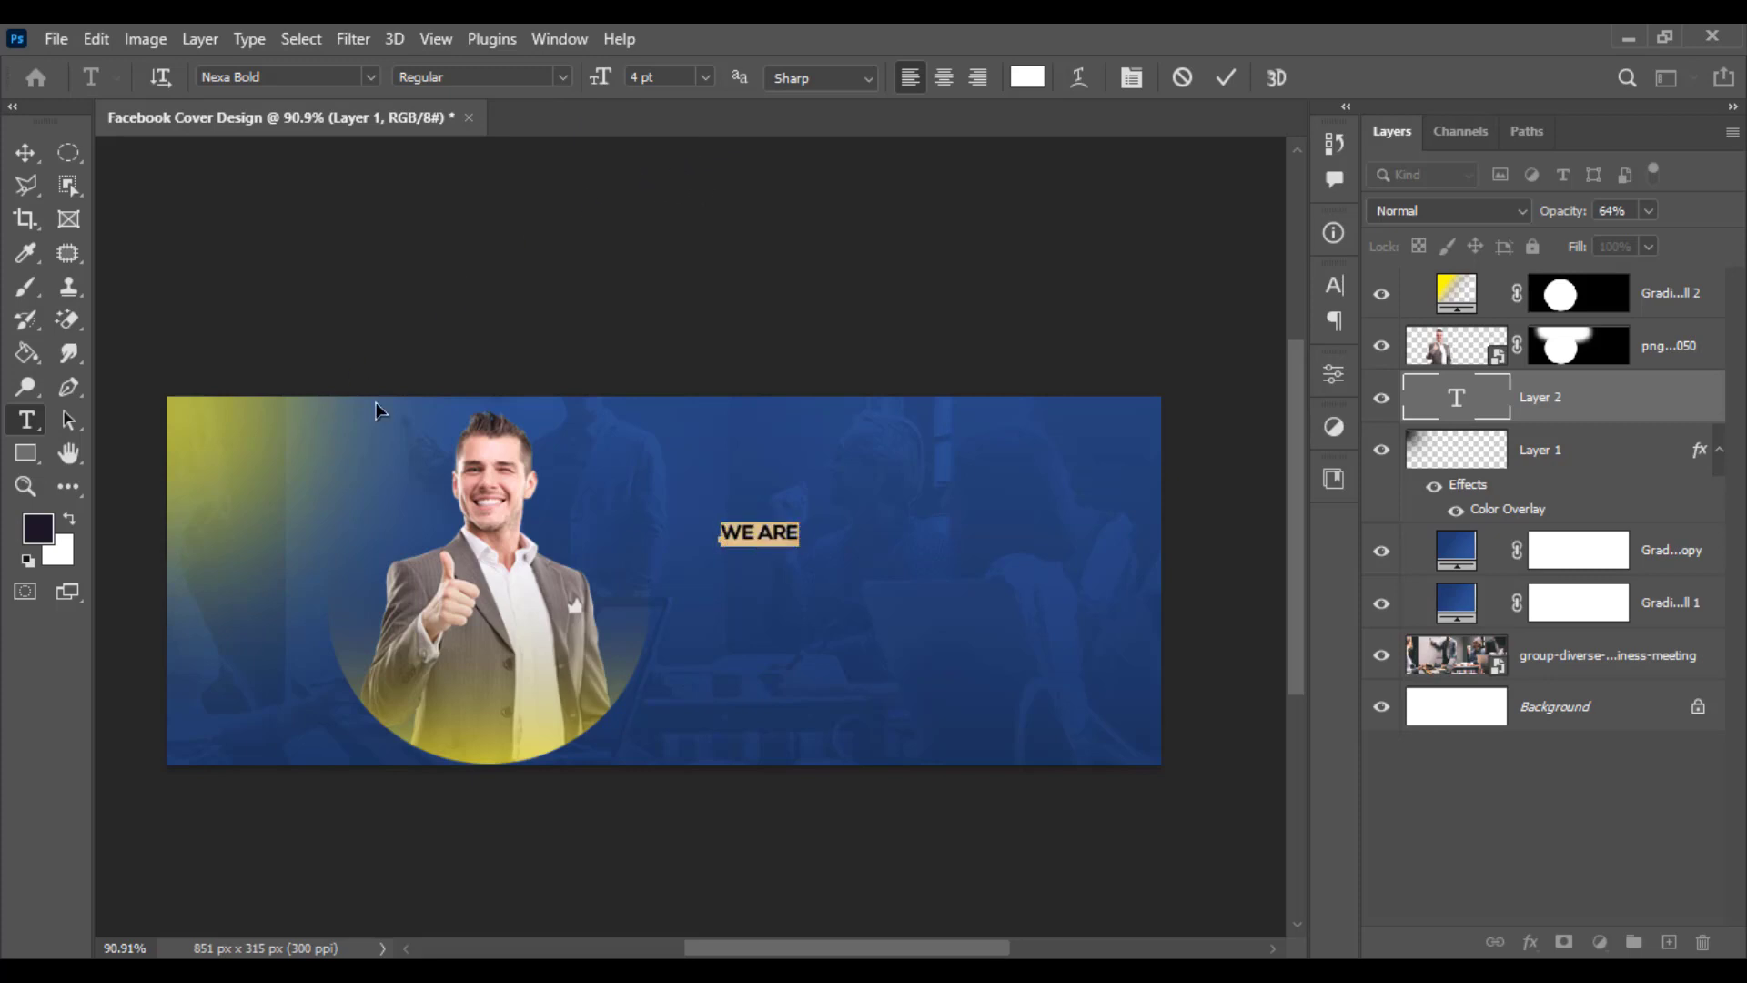
{"action": "left_click", "coordinate": [817, 528]}
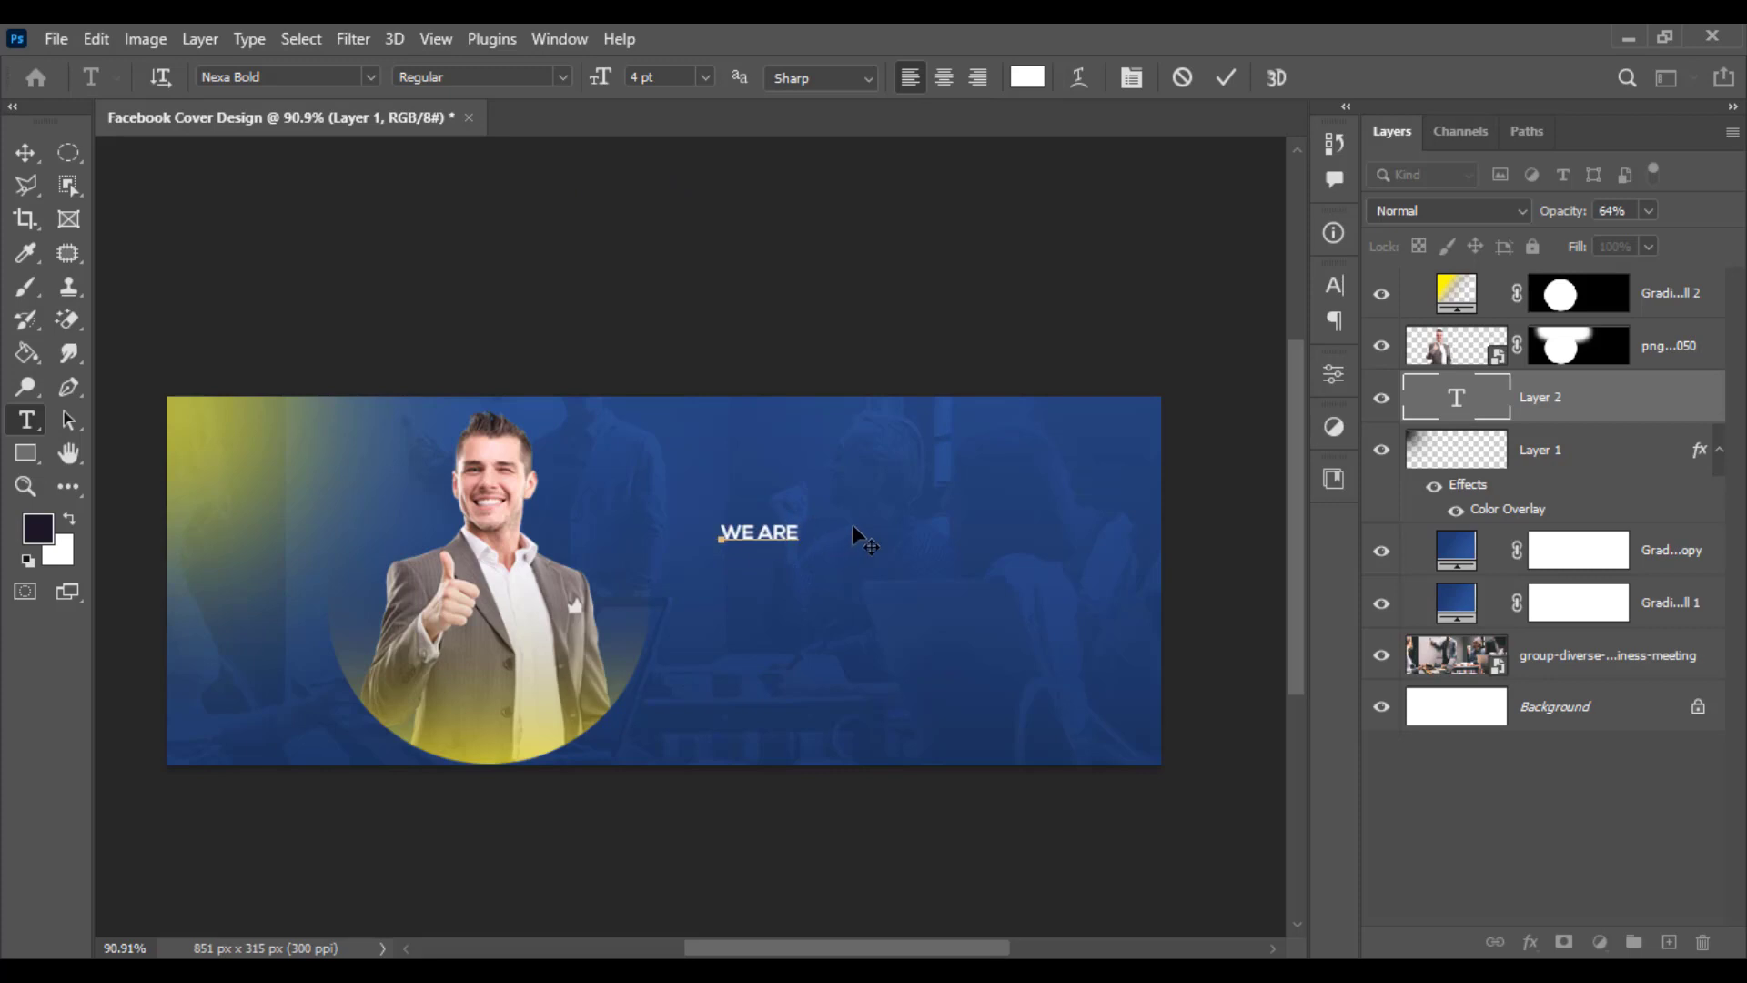
{"action": "key", "text": "BackSpace"}
{"action": "key", "text": "BackSpace"}
{"action": "key", "text": "BackSpace"}
{"action": "key", "text": "BackSpace"}
{"action": "type", "text": "'RE PROFESSIONALS"}
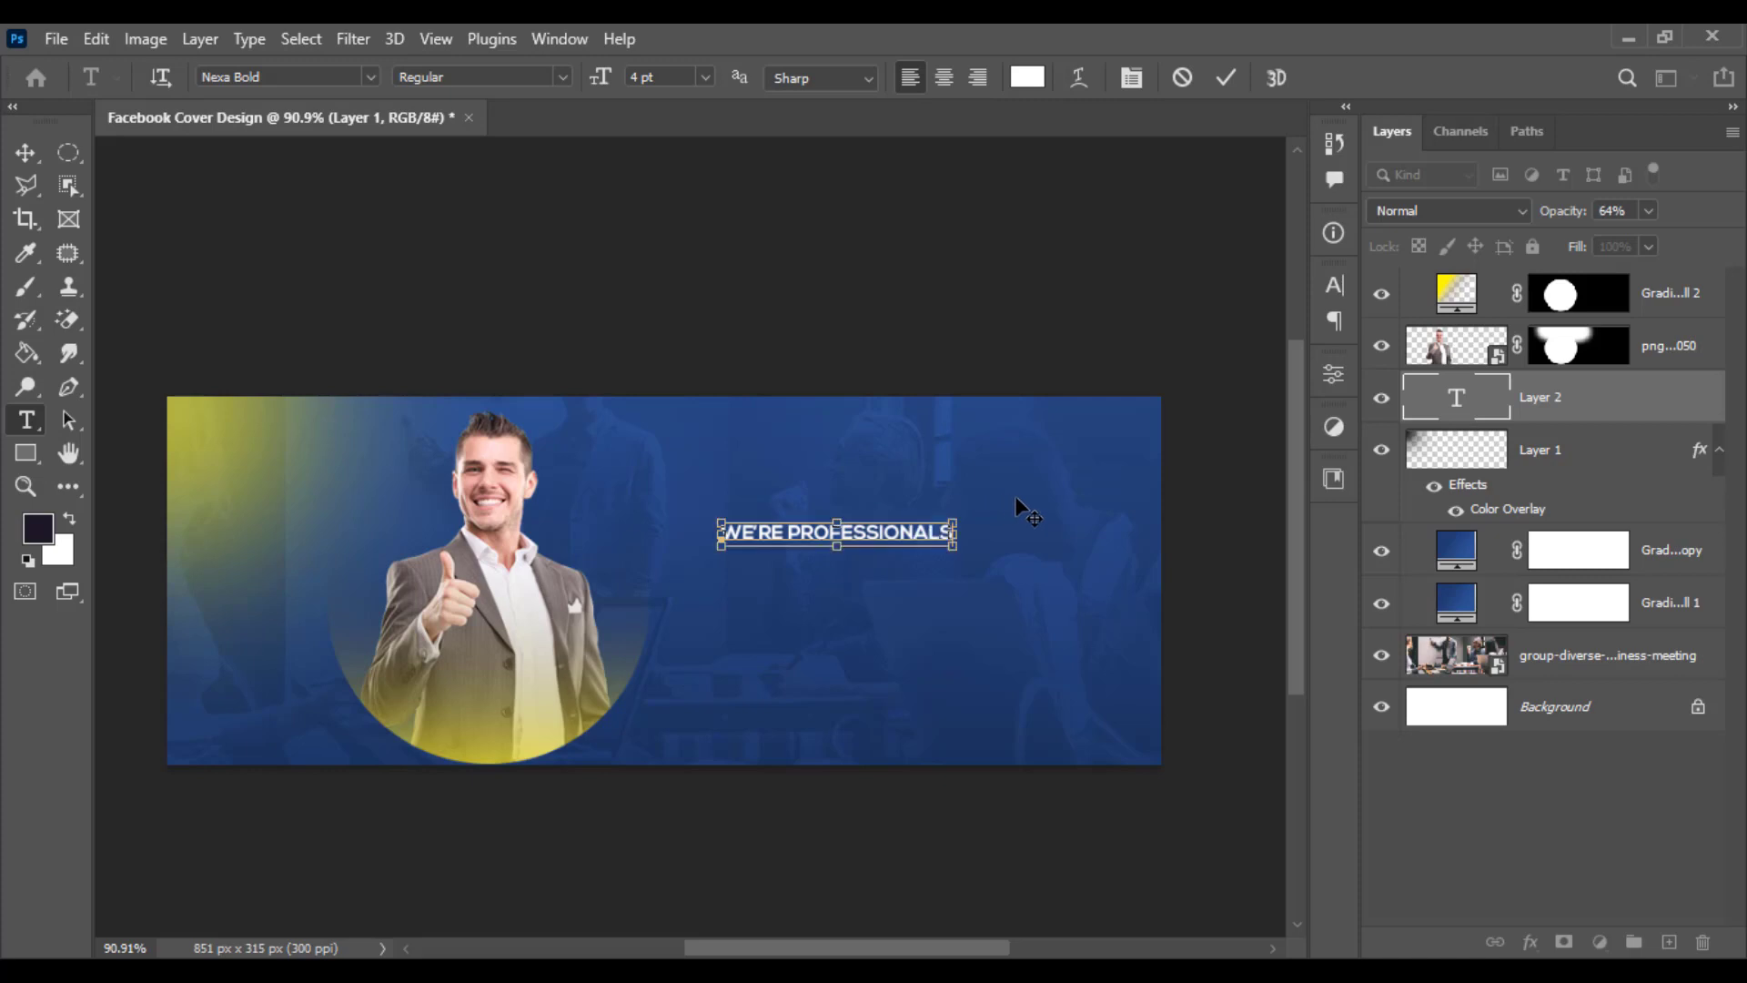
- Change the WE'RE PROFESSIONALS text's font to Nexa Book and commit the text
{"action": "key", "text": "ctrl+a"}
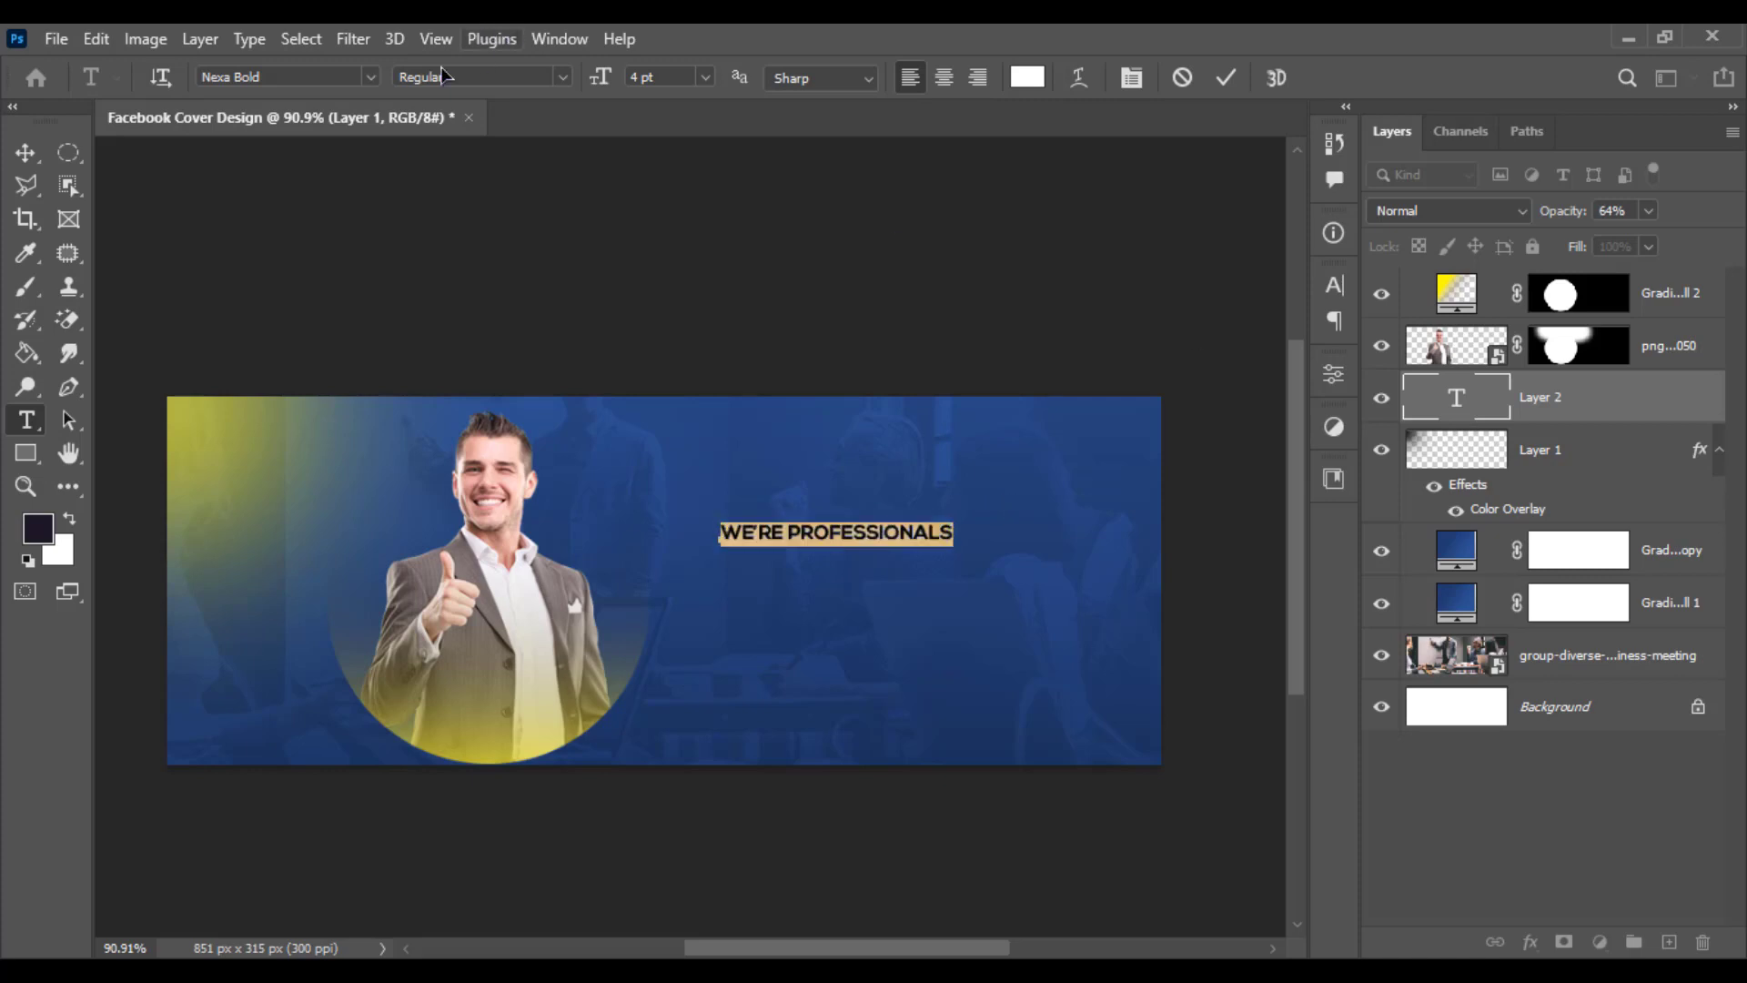
{"action": "left_click", "coordinate": [372, 79]}
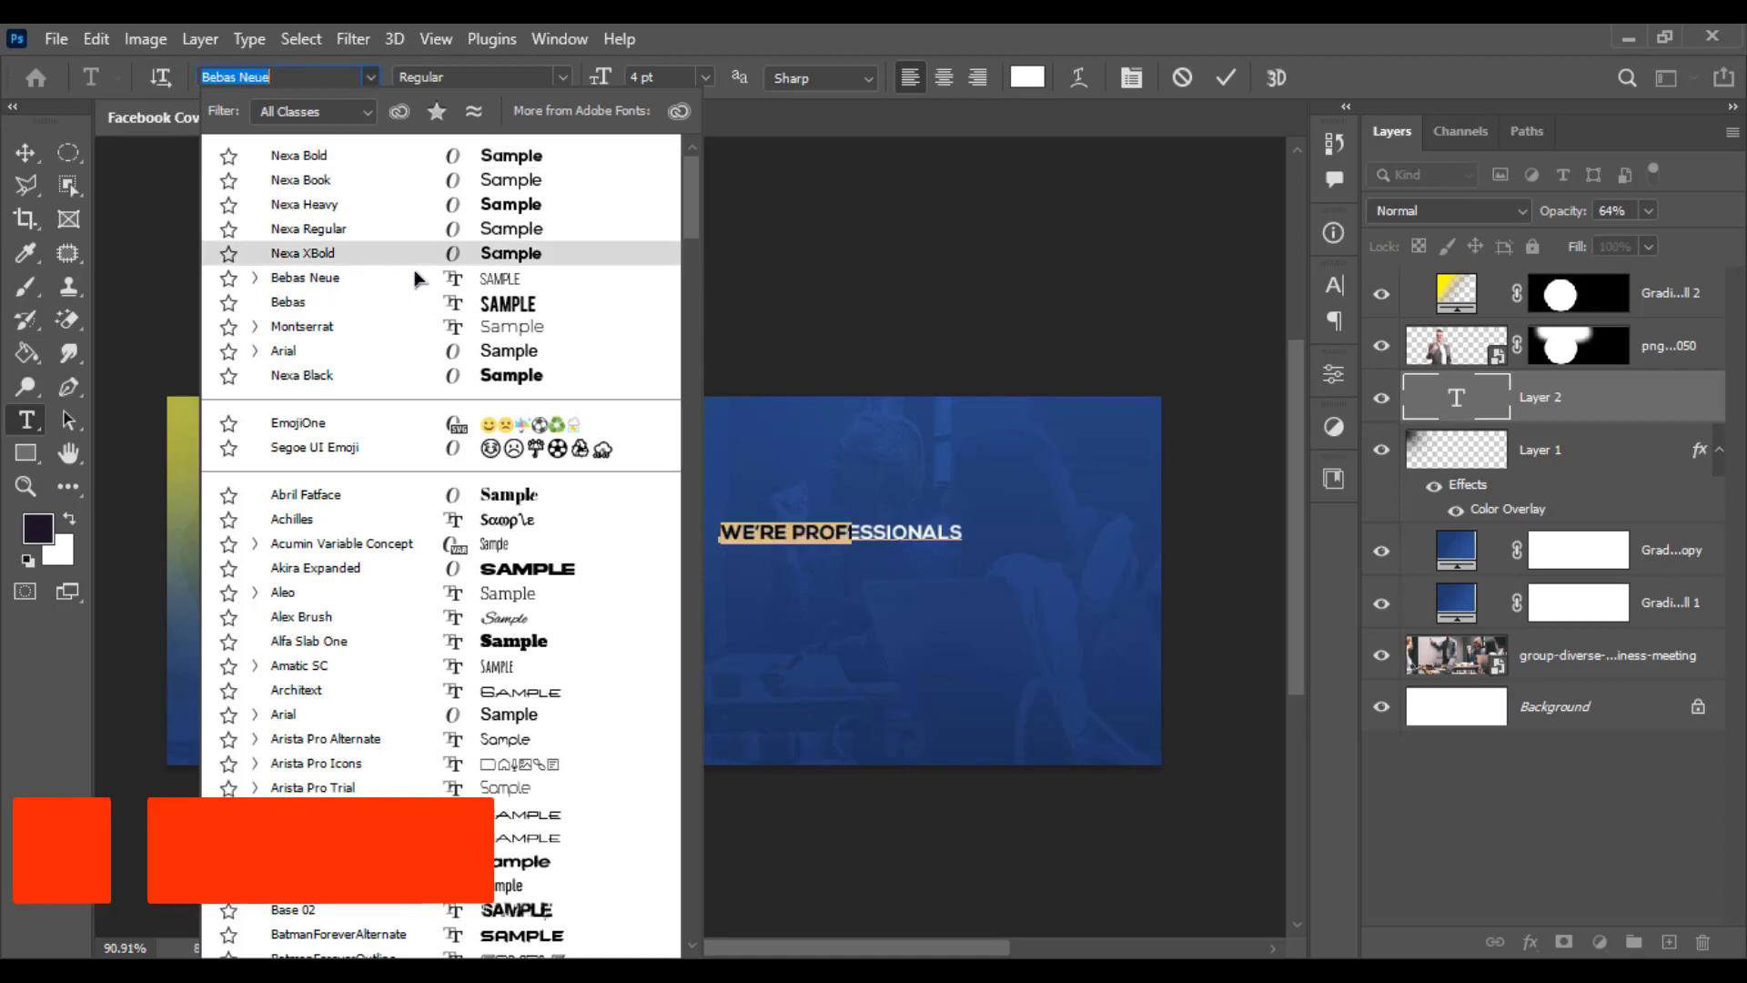
{"action": "left_click", "coordinate": [419, 179]}
{"action": "left_click", "coordinate": [26, 154]}
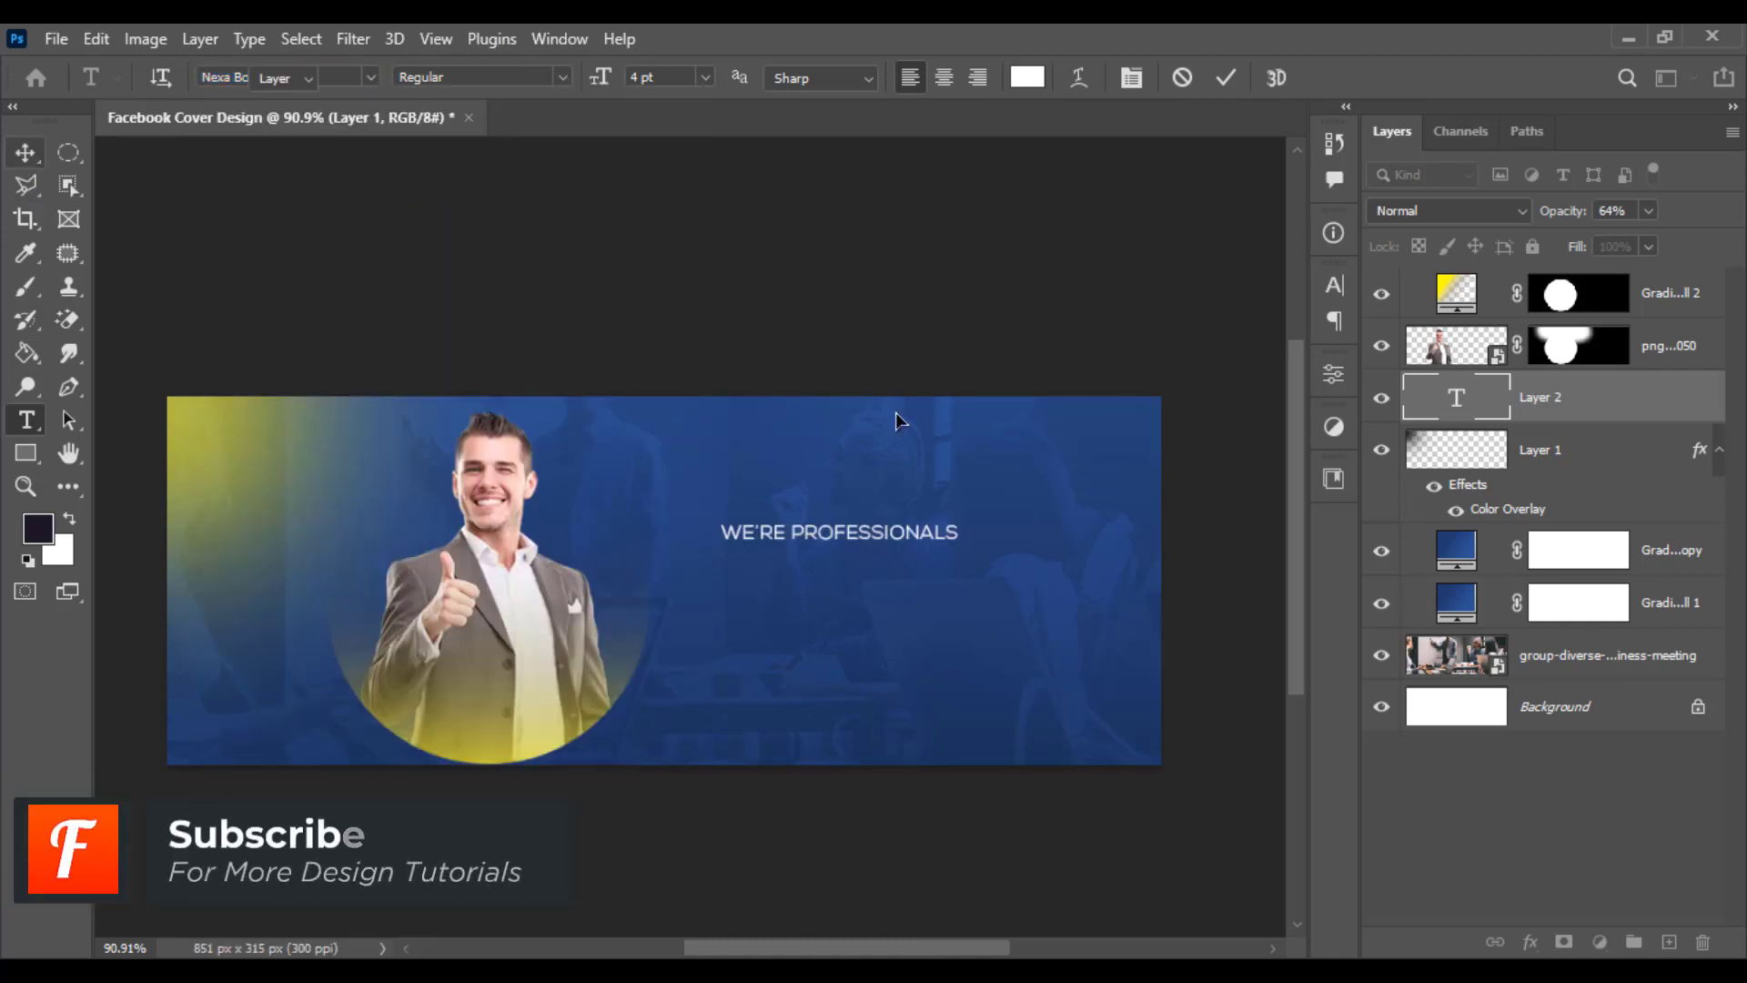
- Free-transform the WE'RE PROFESSIONALS text, enlarging it proportionally
{"action": "scroll", "coordinate": [896, 594], "scroll_direction": "up", "scroll_amount": 3}
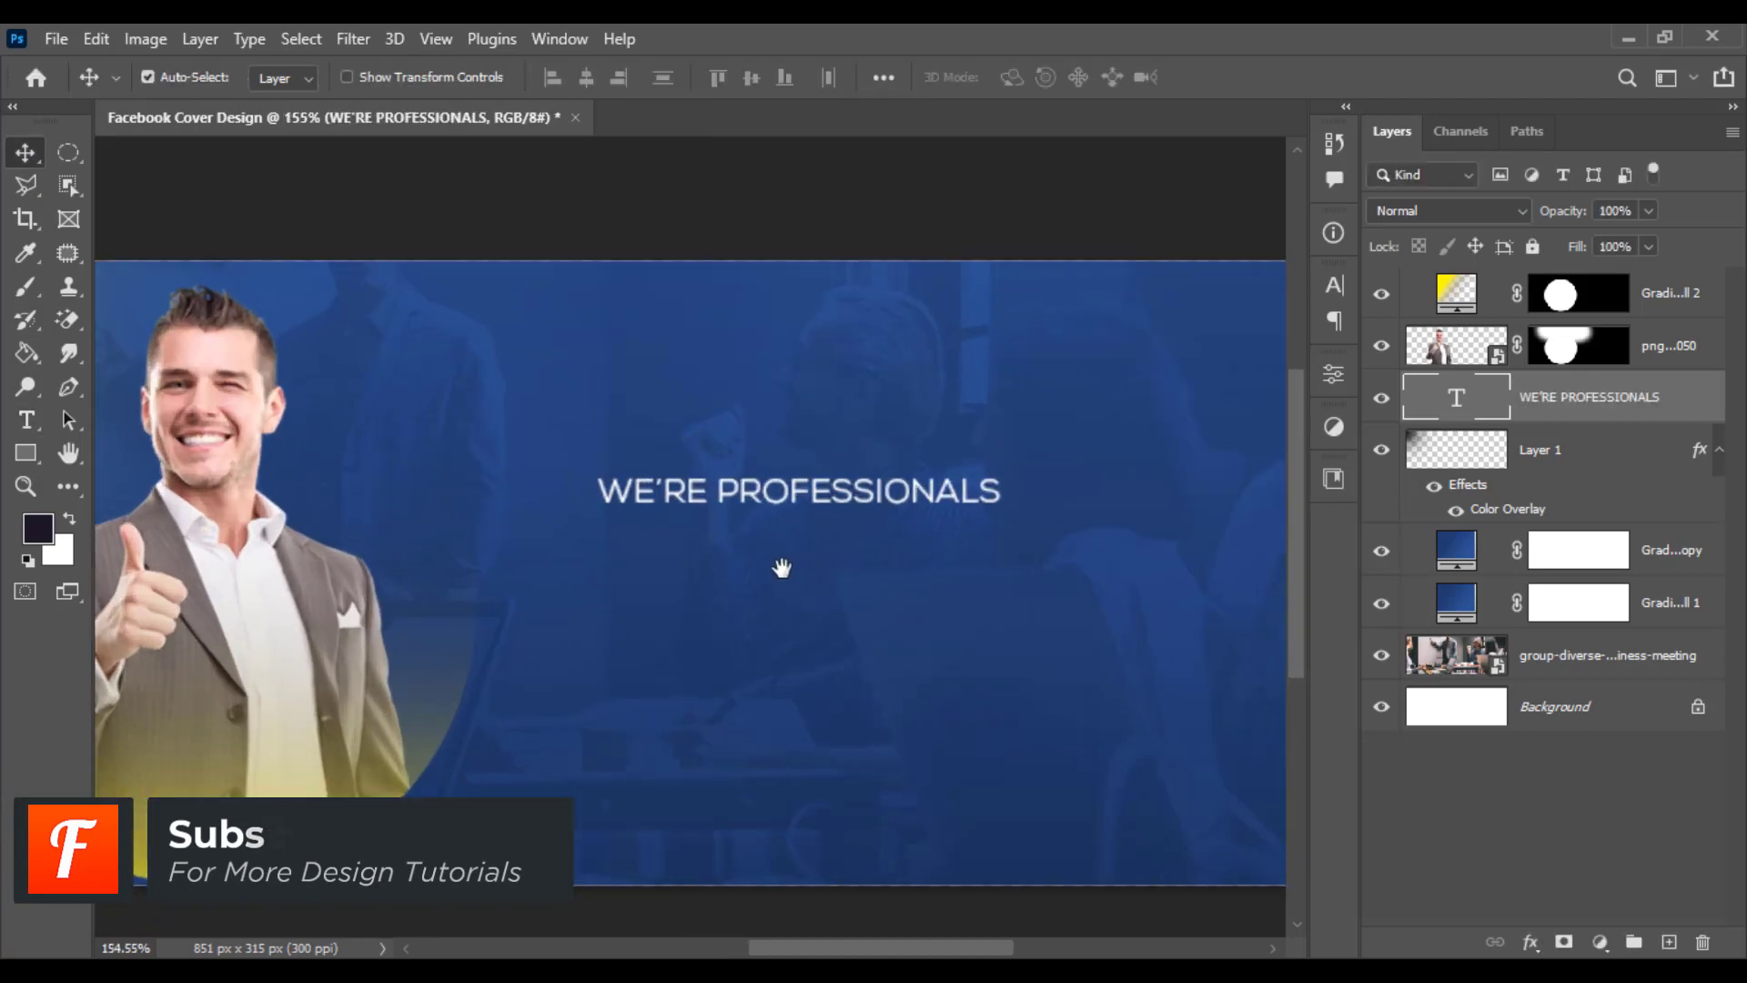
{"action": "left_click_drag", "start_coordinate": [779, 566], "coordinate": [722, 577]}
{"action": "key", "text": "ctrl+t"}
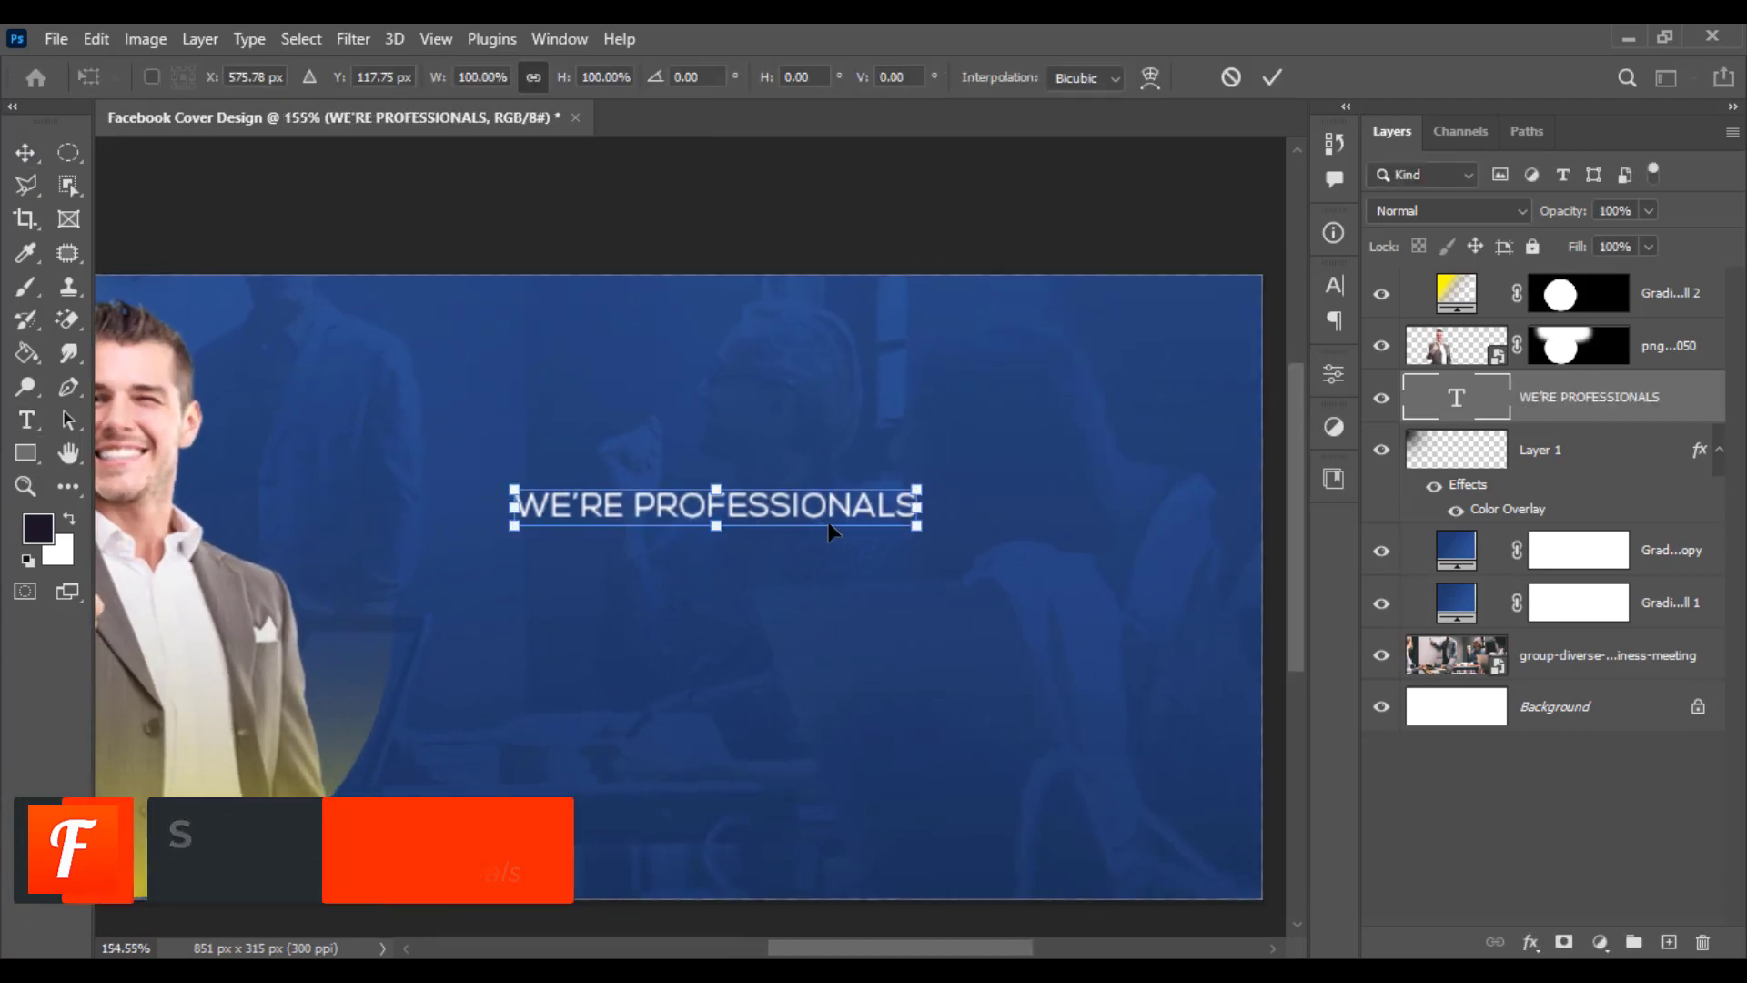
{"action": "left_click_drag", "start_coordinate": [917, 506], "coordinate": [1061, 506]}
{"action": "key", "text": "Return"}
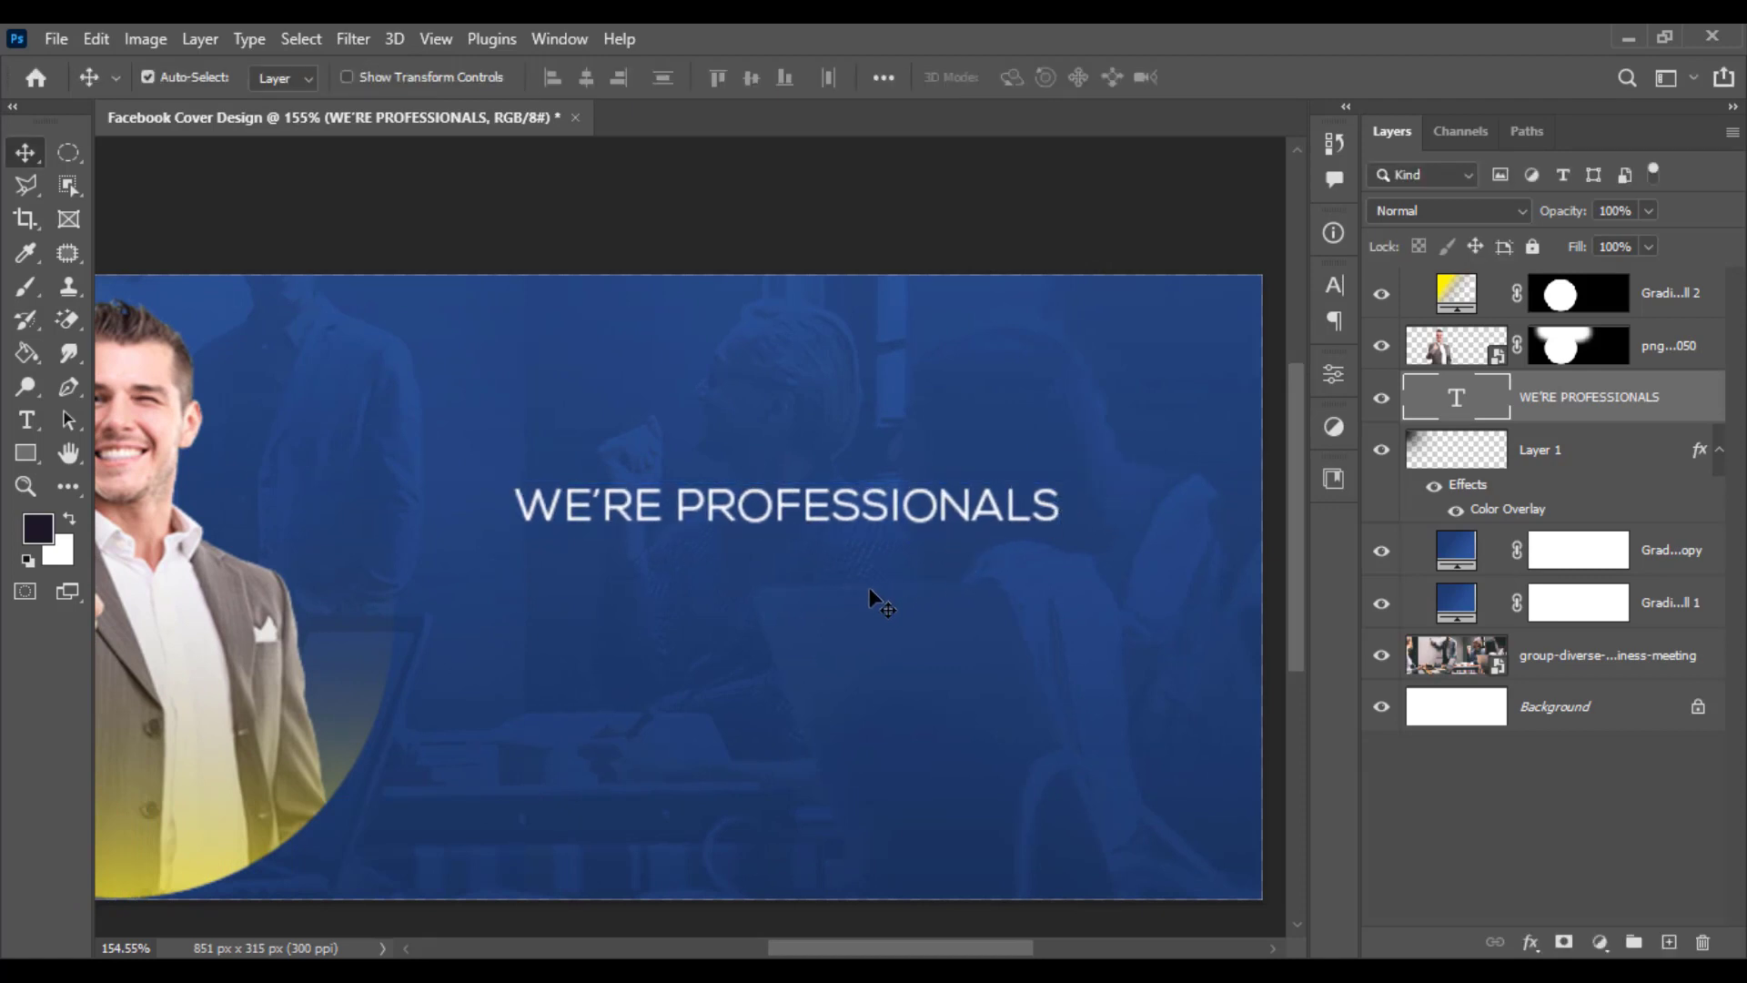
- Add a FOR GROW YOUR text line and move it just beneath the headline
{"action": "key", "text": "t"}
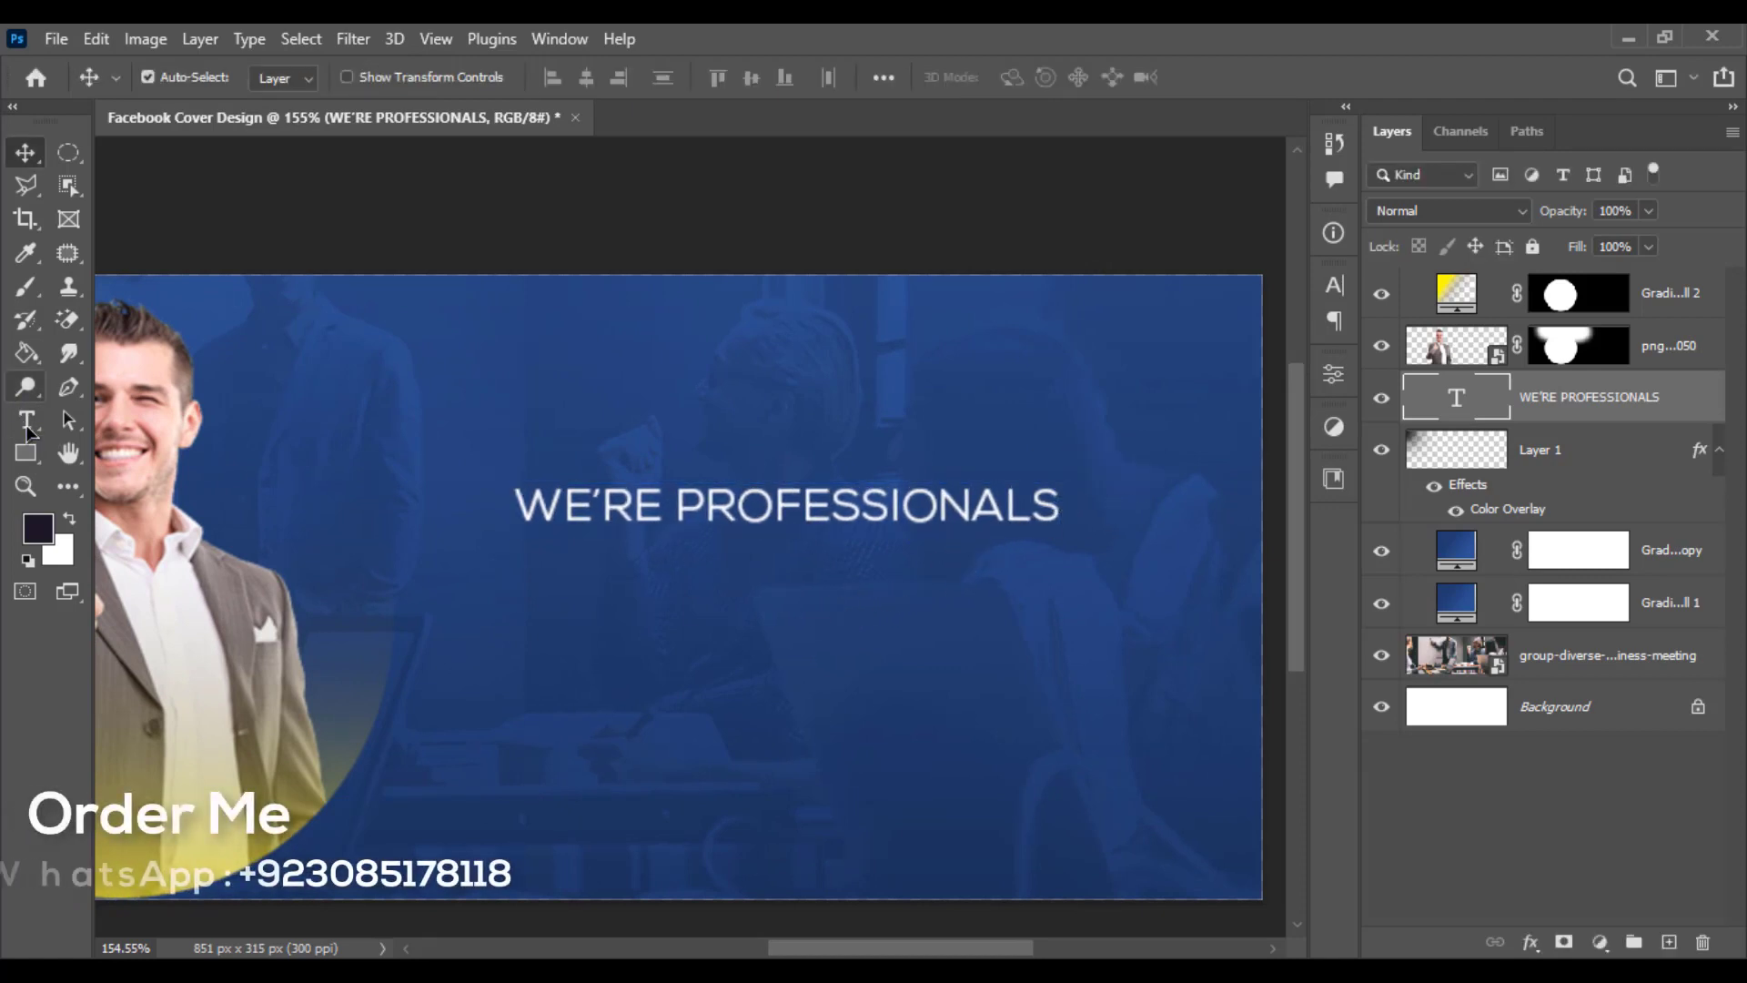
{"action": "left_click", "coordinate": [549, 718]}
{"action": "type", "text": "f"}
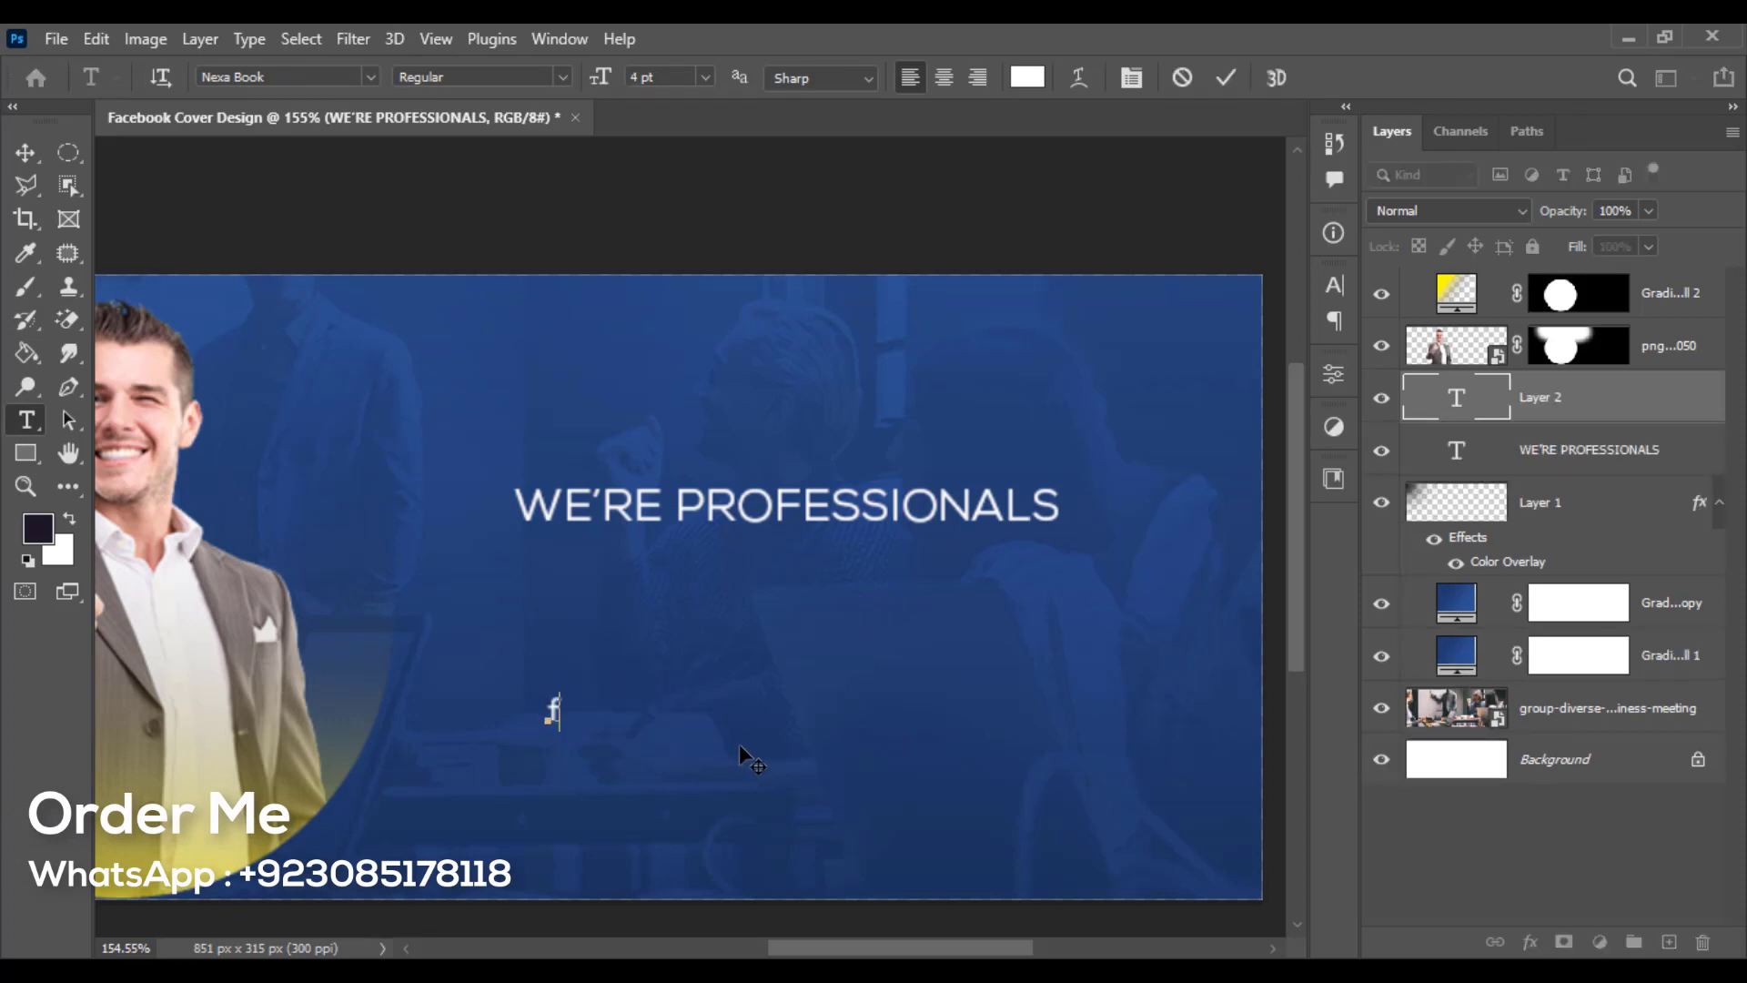
{"action": "key", "text": "BackSpace"}
{"action": "type", "text": "FOR "}
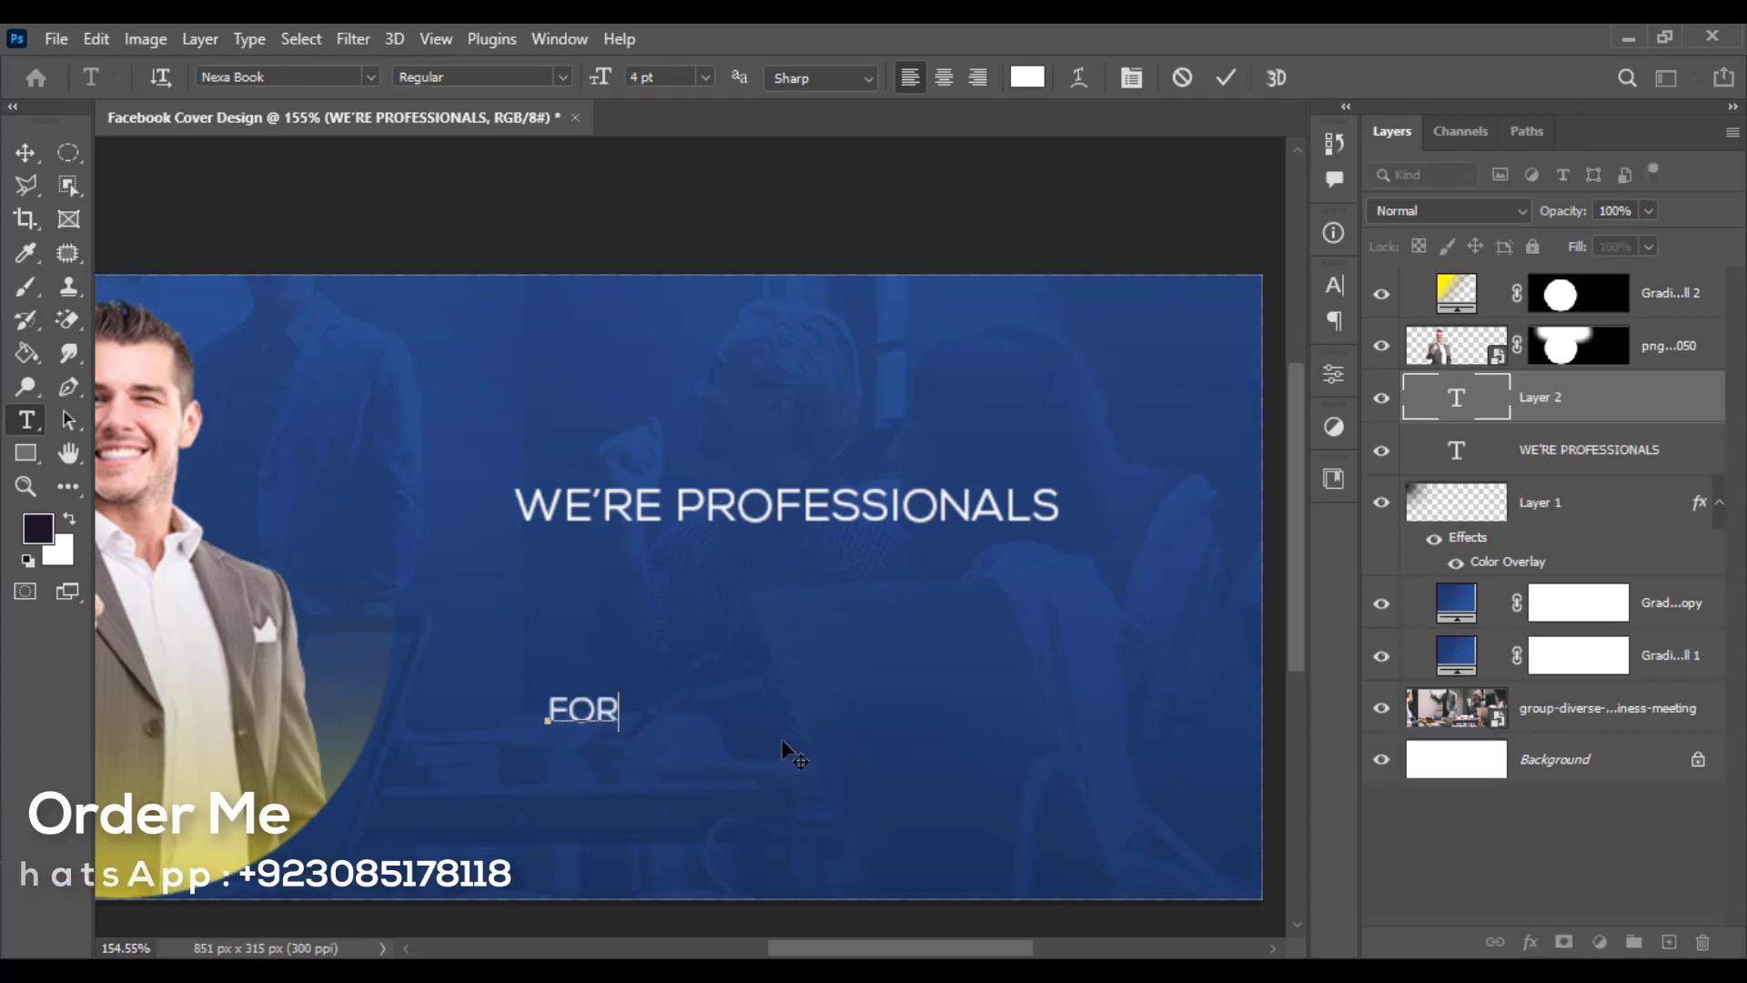
{"action": "type", "text": "GROW "}
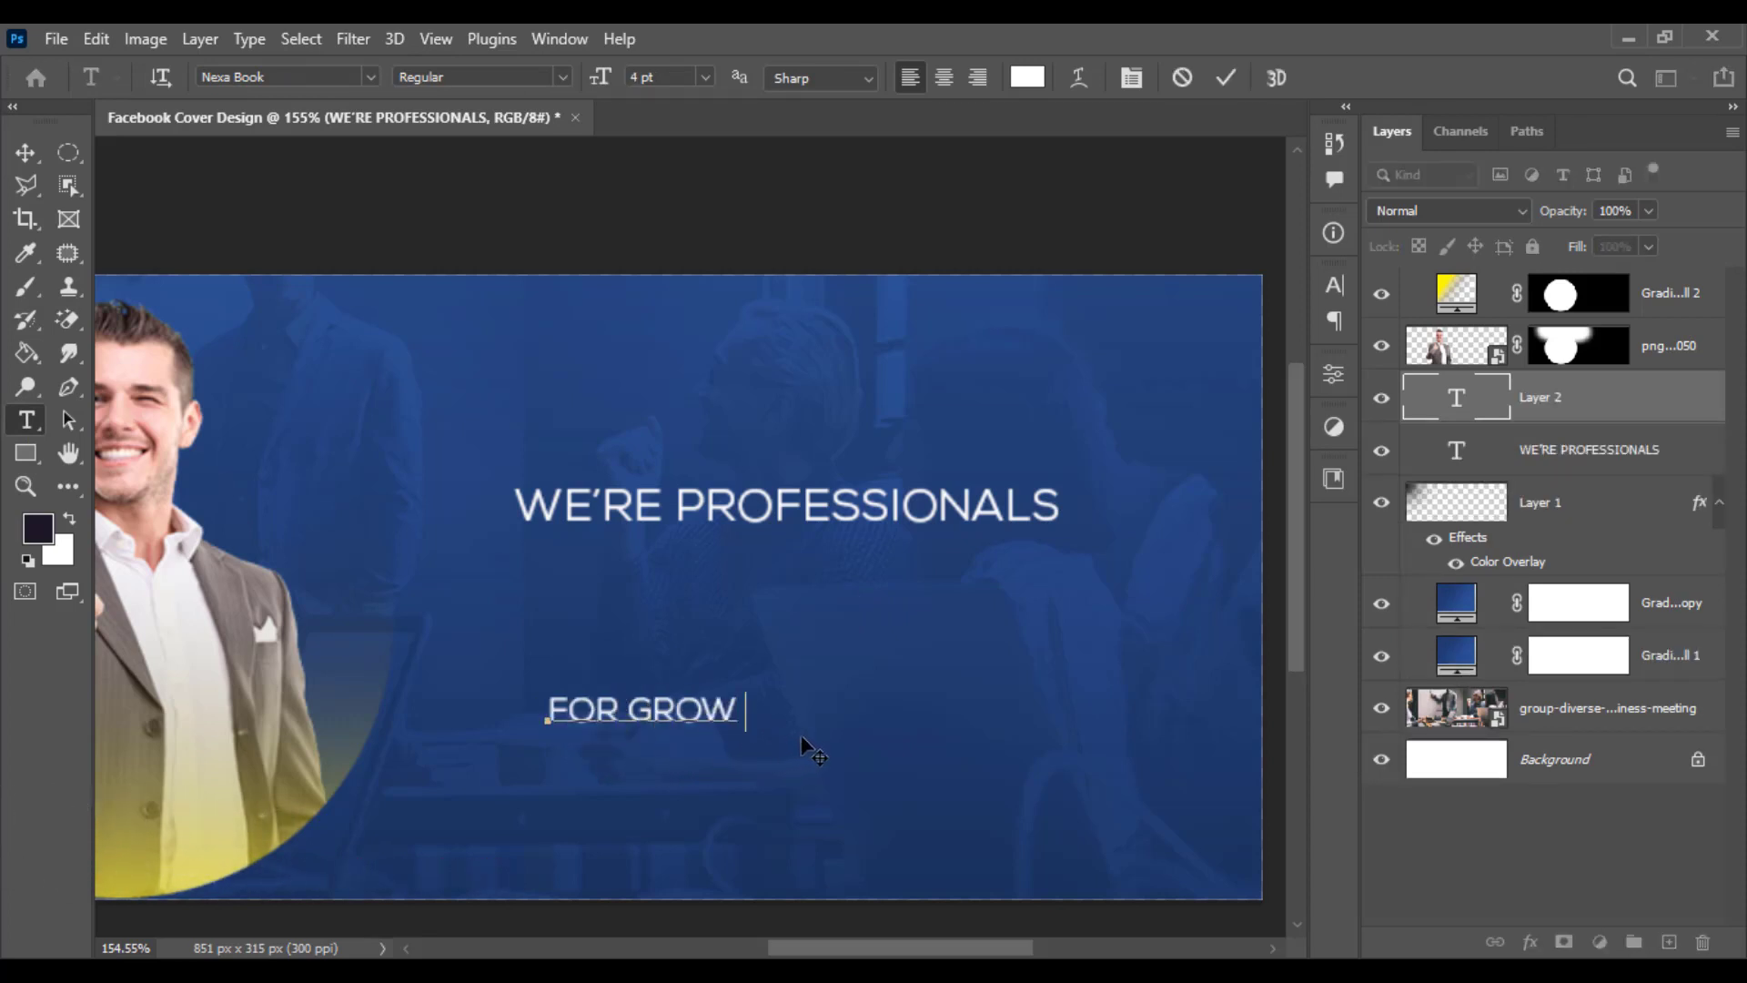
{"action": "type", "text": " YOUR"}
{"action": "key", "text": "ctrl+Return"}
{"action": "key", "text": "v"}
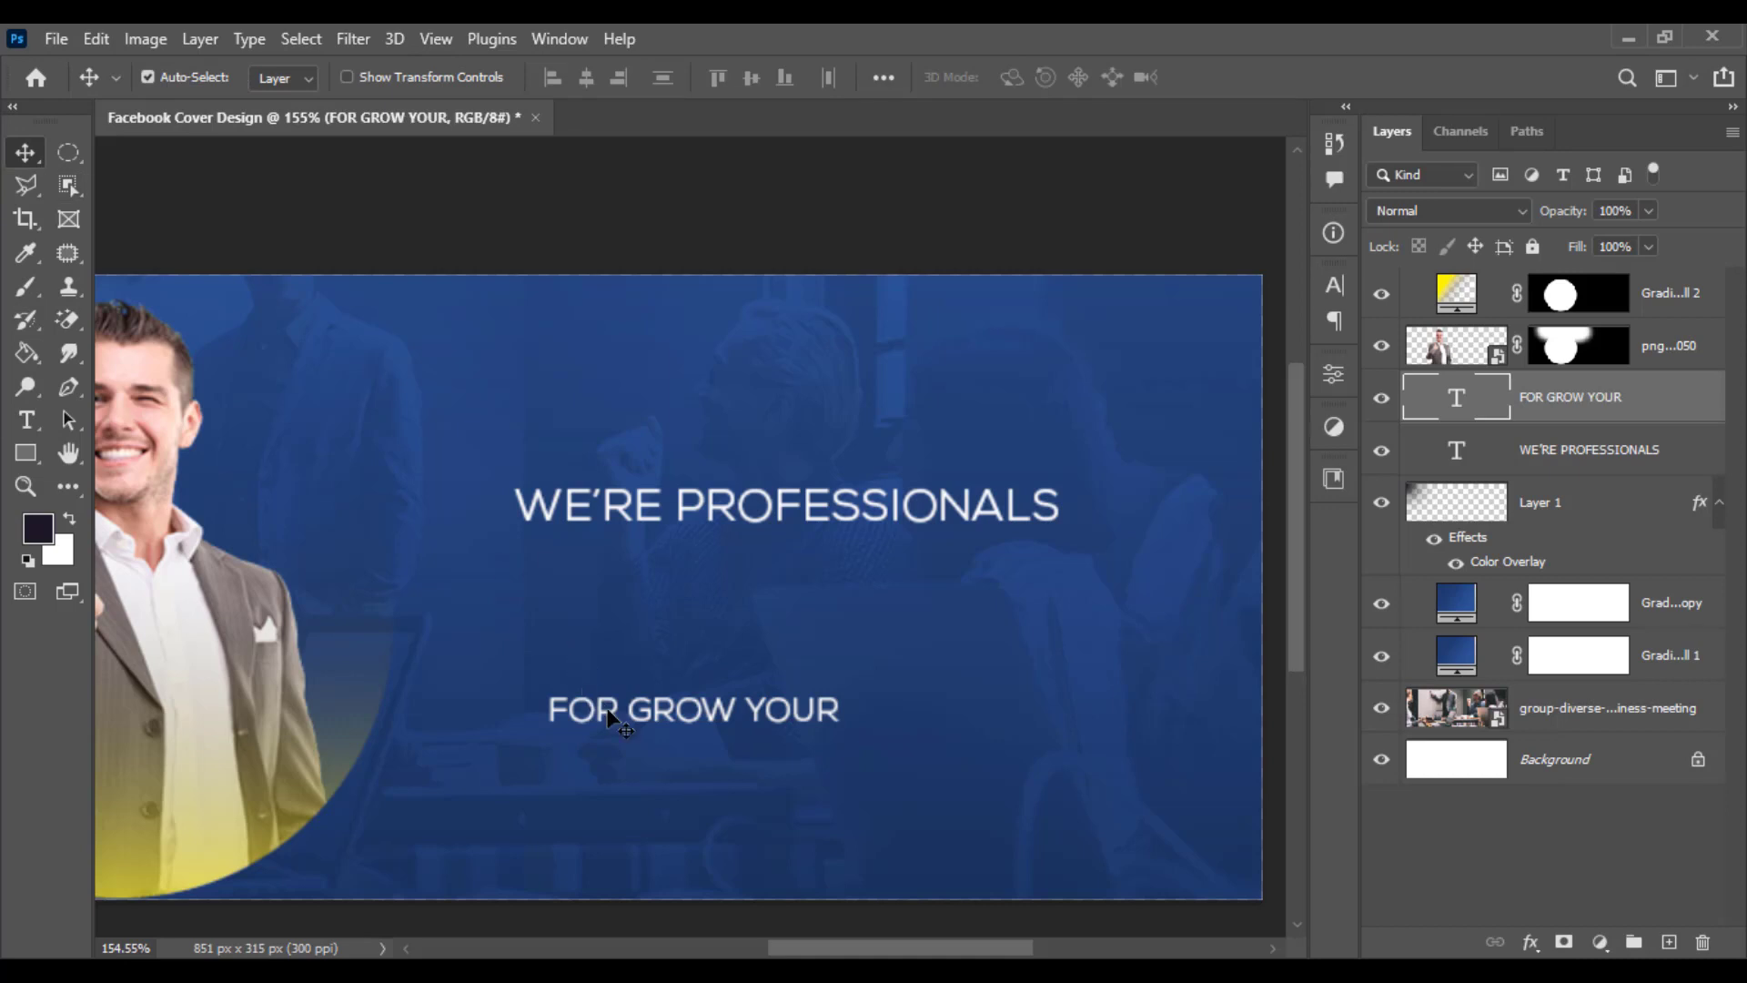
{"action": "left_click_drag", "start_coordinate": [608, 719], "coordinate": [575, 585]}
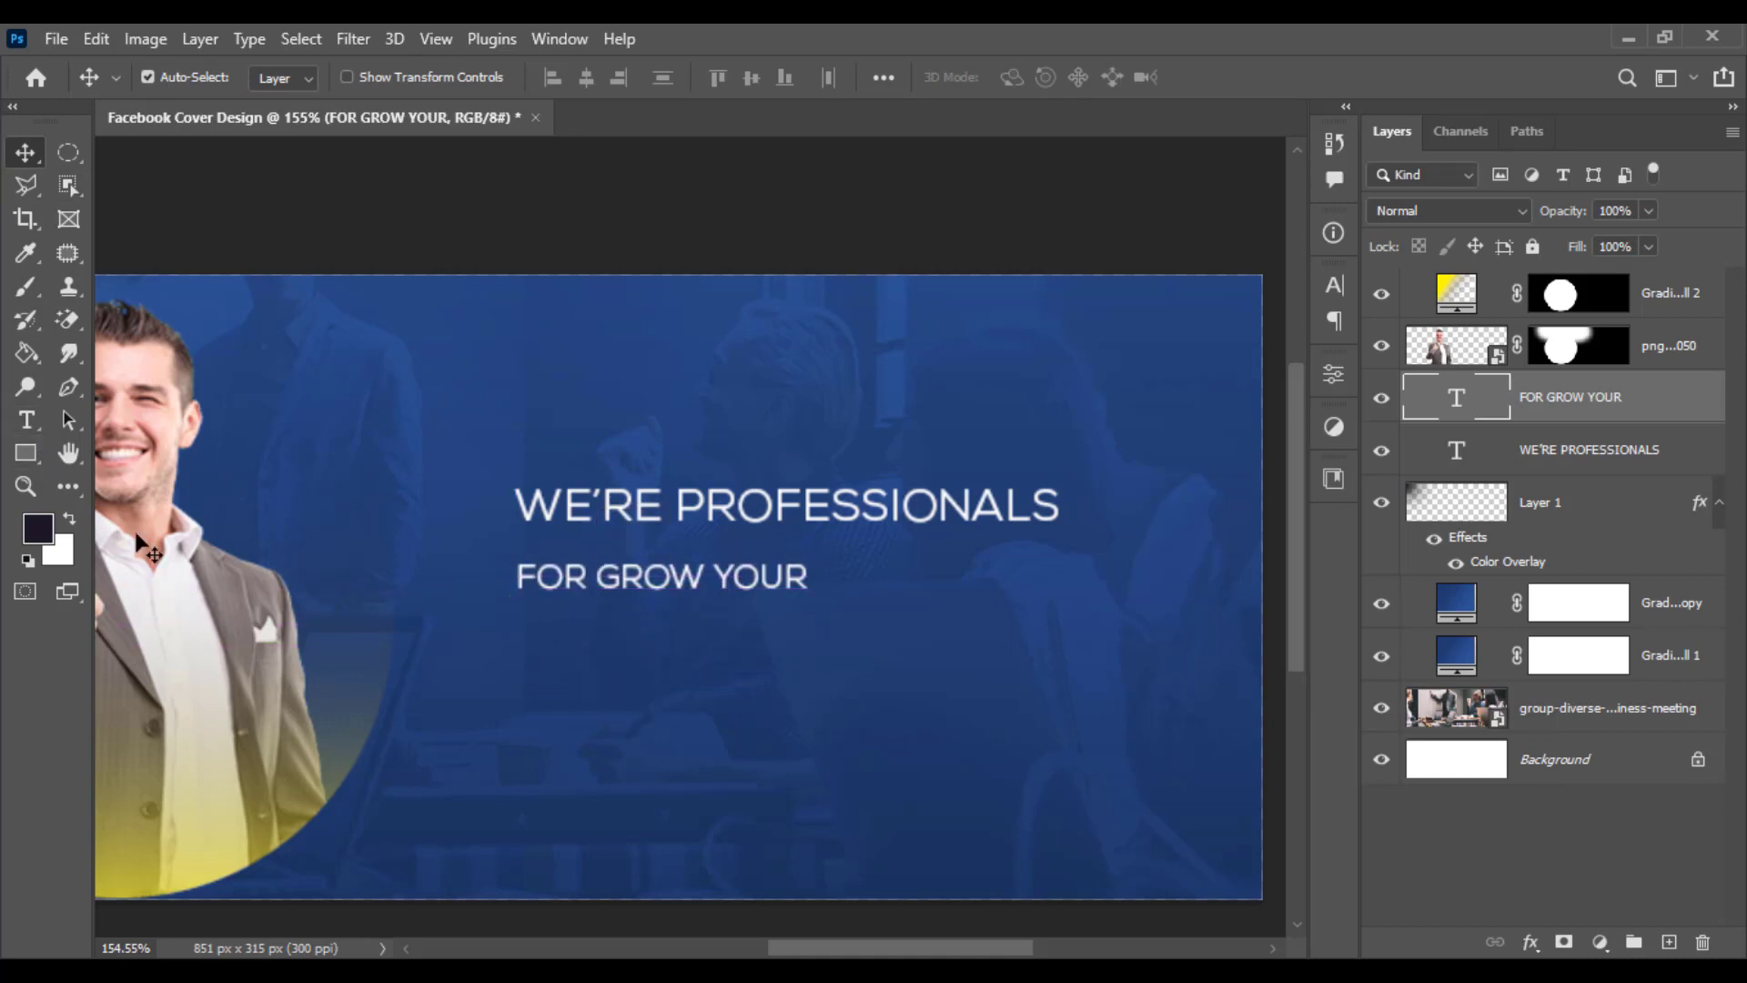
- Add a BUSINESS text line and place it below FOR GROW YOUR
{"action": "left_click", "coordinate": [26, 419]}
{"action": "left_click", "coordinate": [557, 726]}
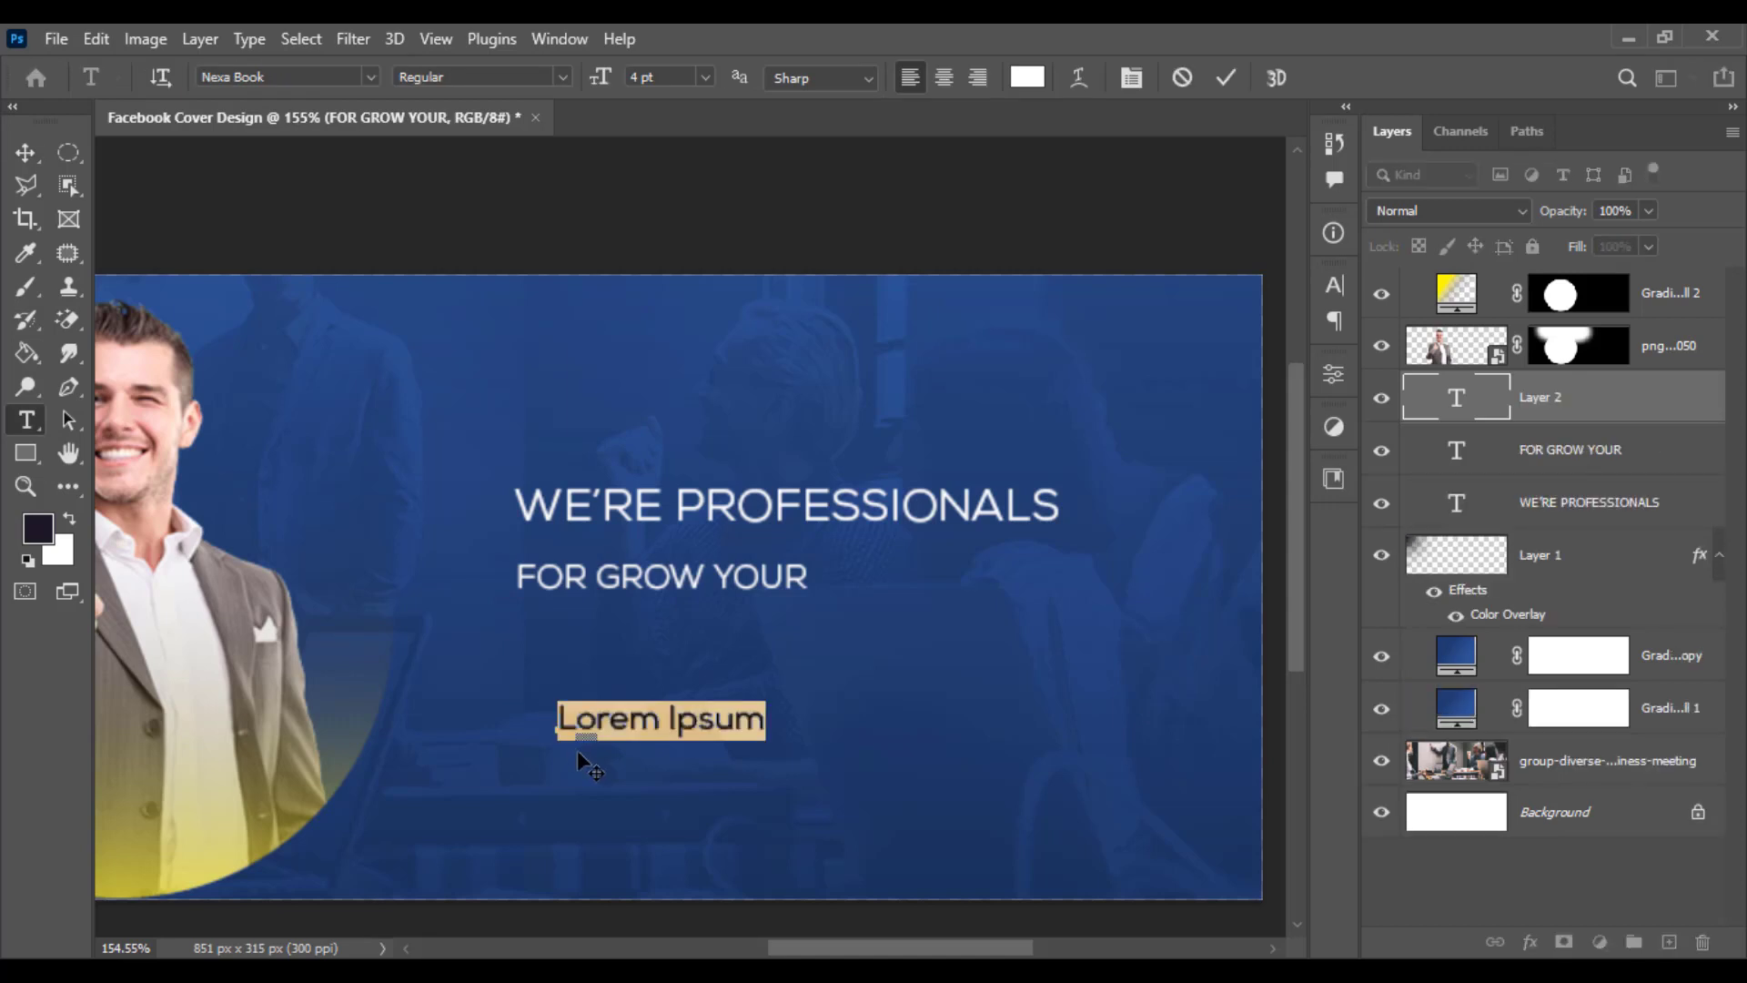
{"action": "type", "text": "BUSINE"}
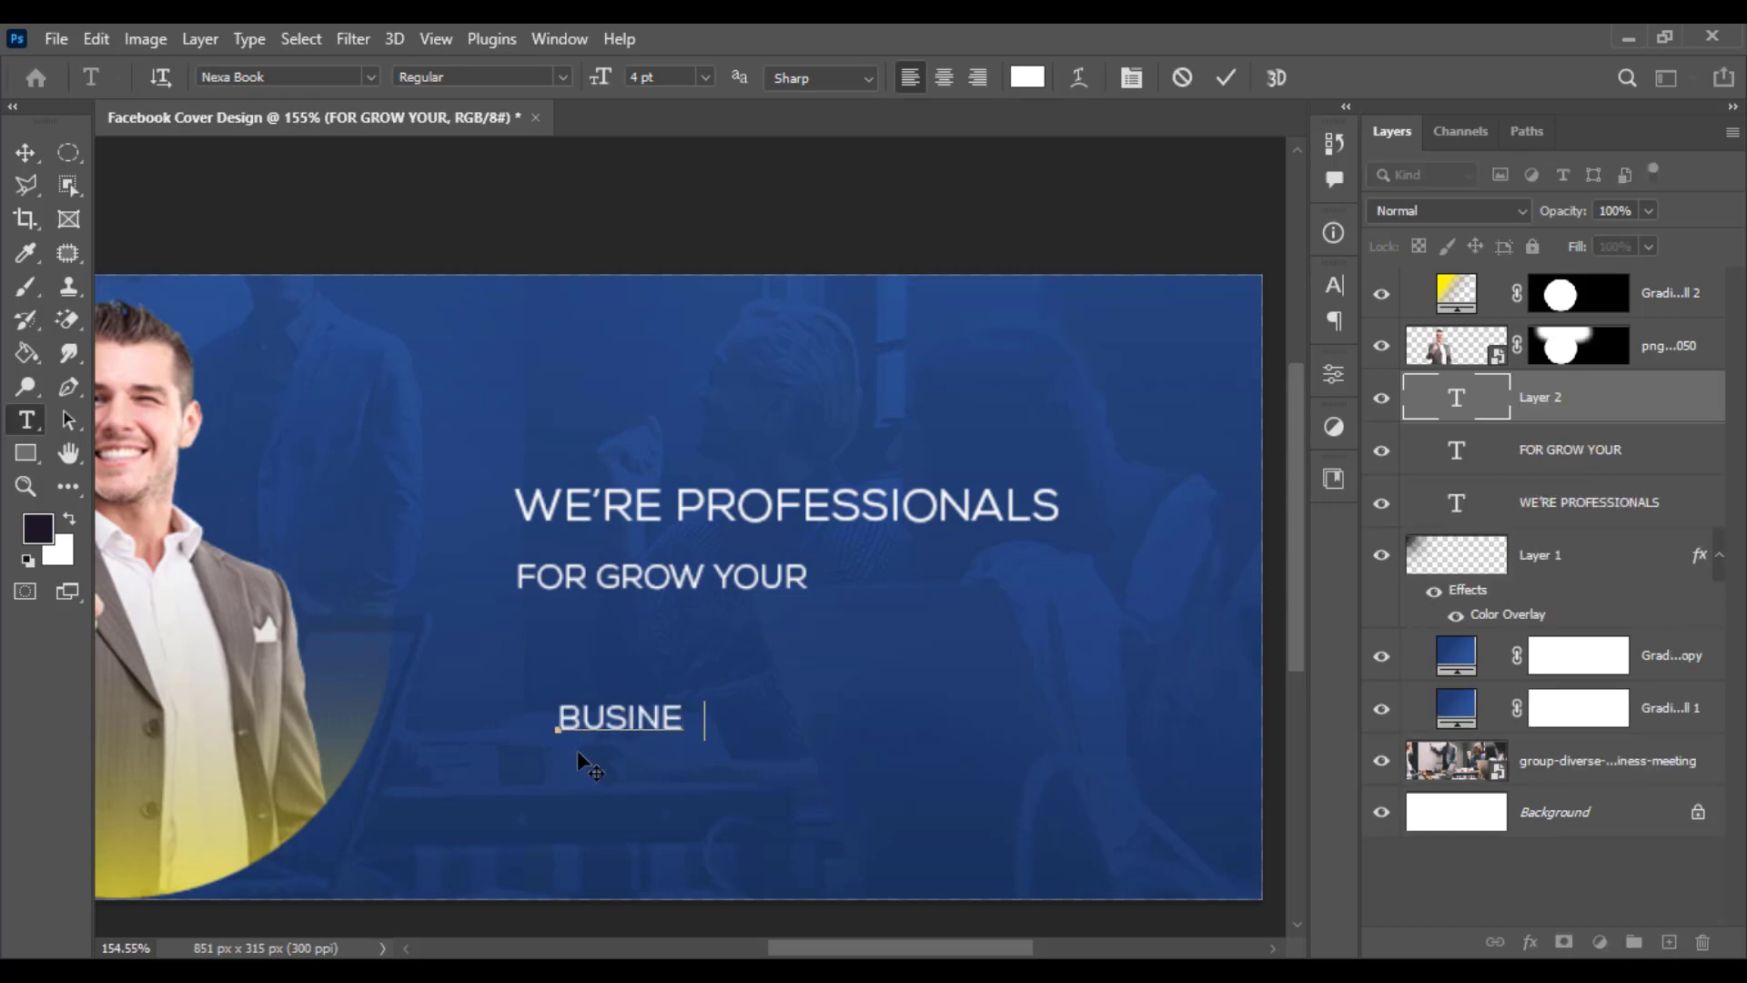
{"action": "type", "text": "SS"}
{"action": "left_click", "coordinate": [26, 152]}
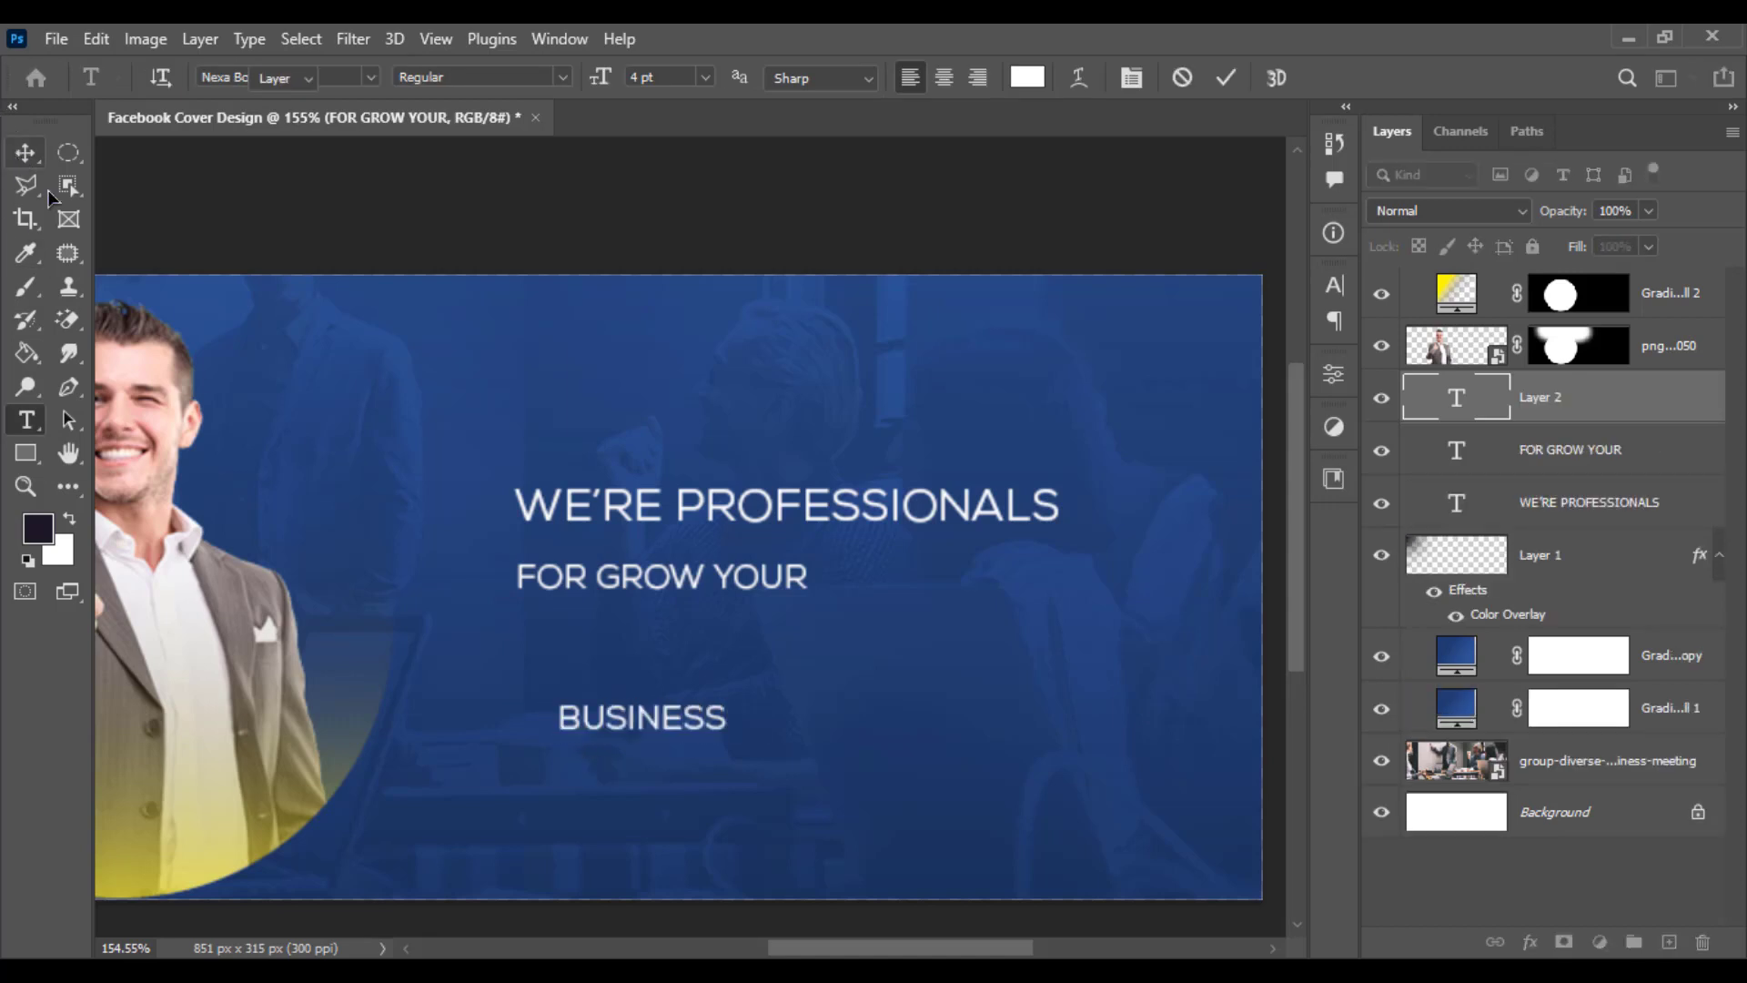
{"action": "left_click_drag", "start_coordinate": [630, 728], "coordinate": [588, 652]}
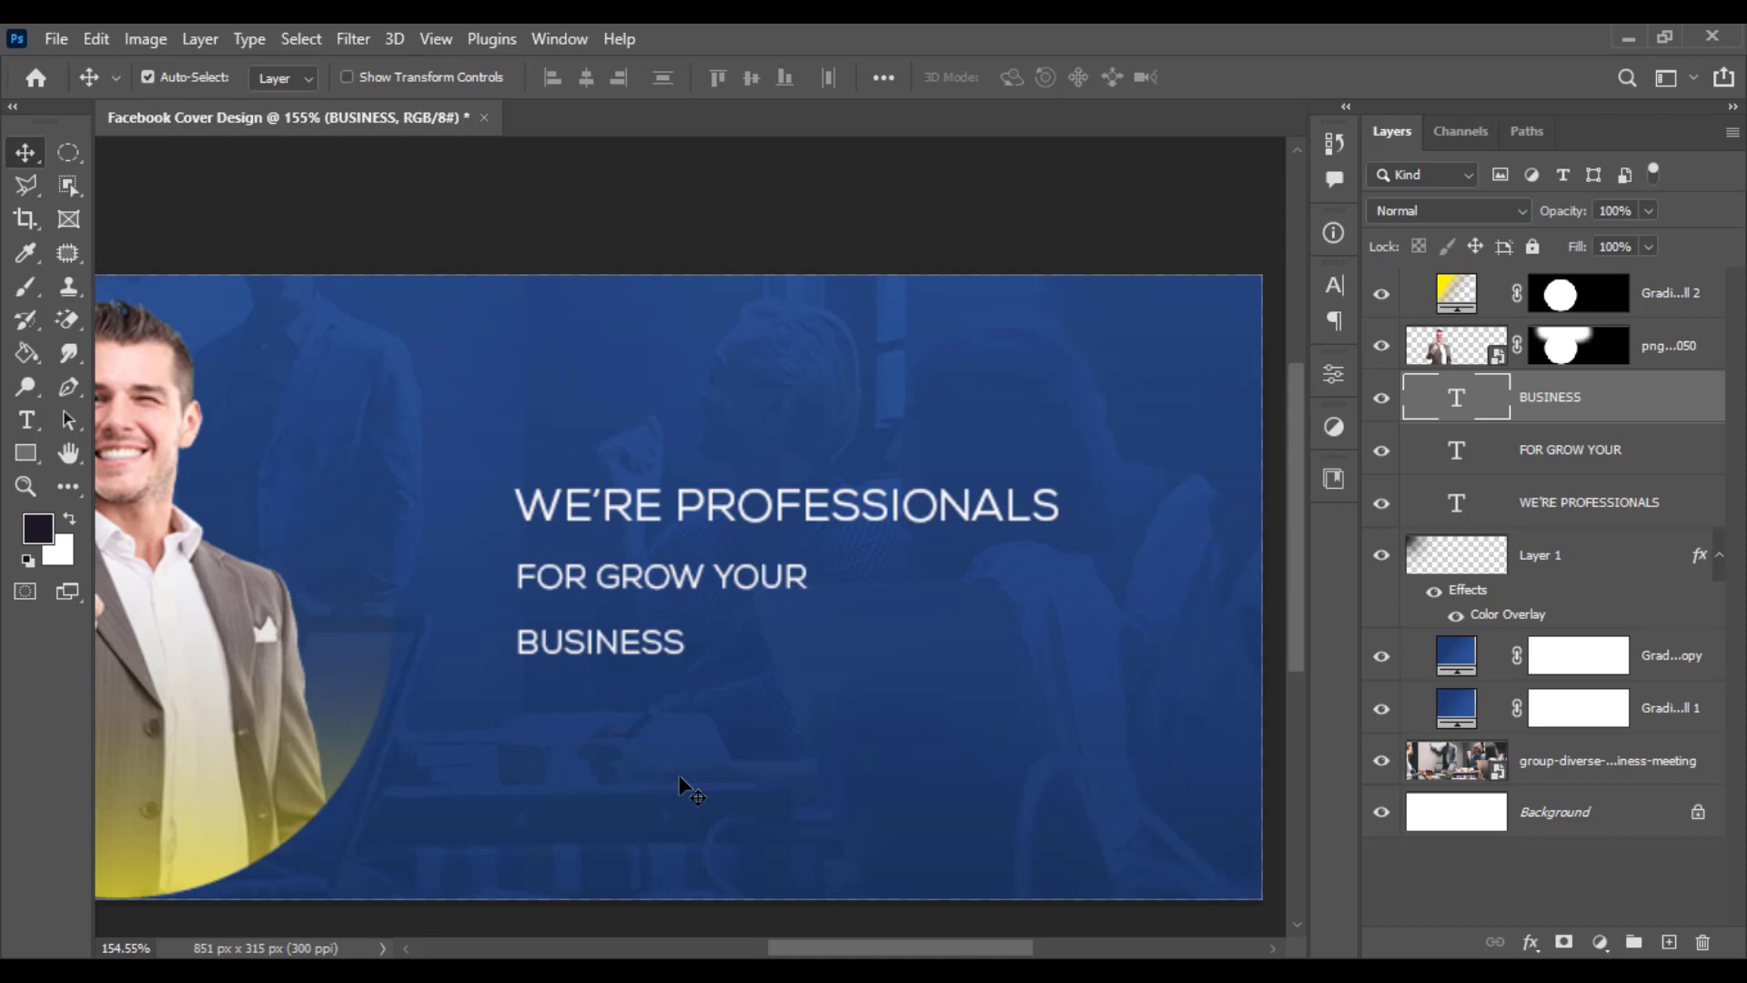
- Append an exclamation mark to BUSINESS and restyle the line in Bebas at a larger size
{"action": "left_click", "coordinate": [26, 420]}
{"action": "left_click", "coordinate": [682, 650]}
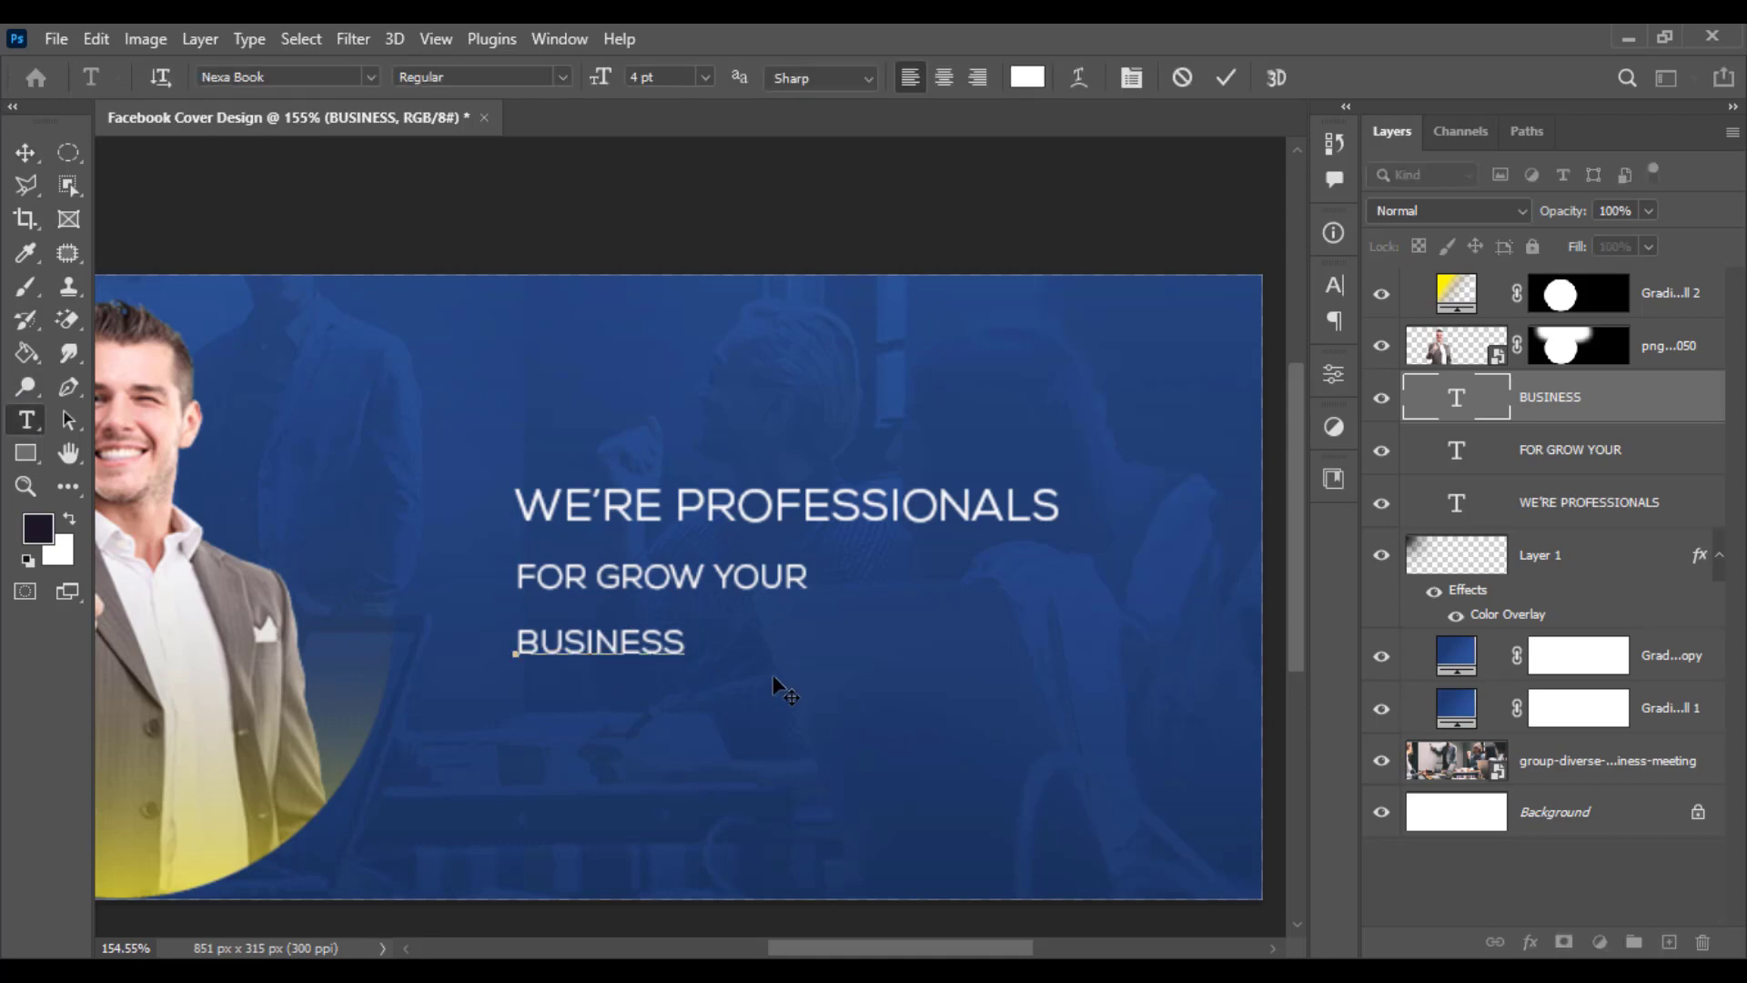
{"action": "type", "text": "!"}
{"action": "key", "text": "ctrl+a"}
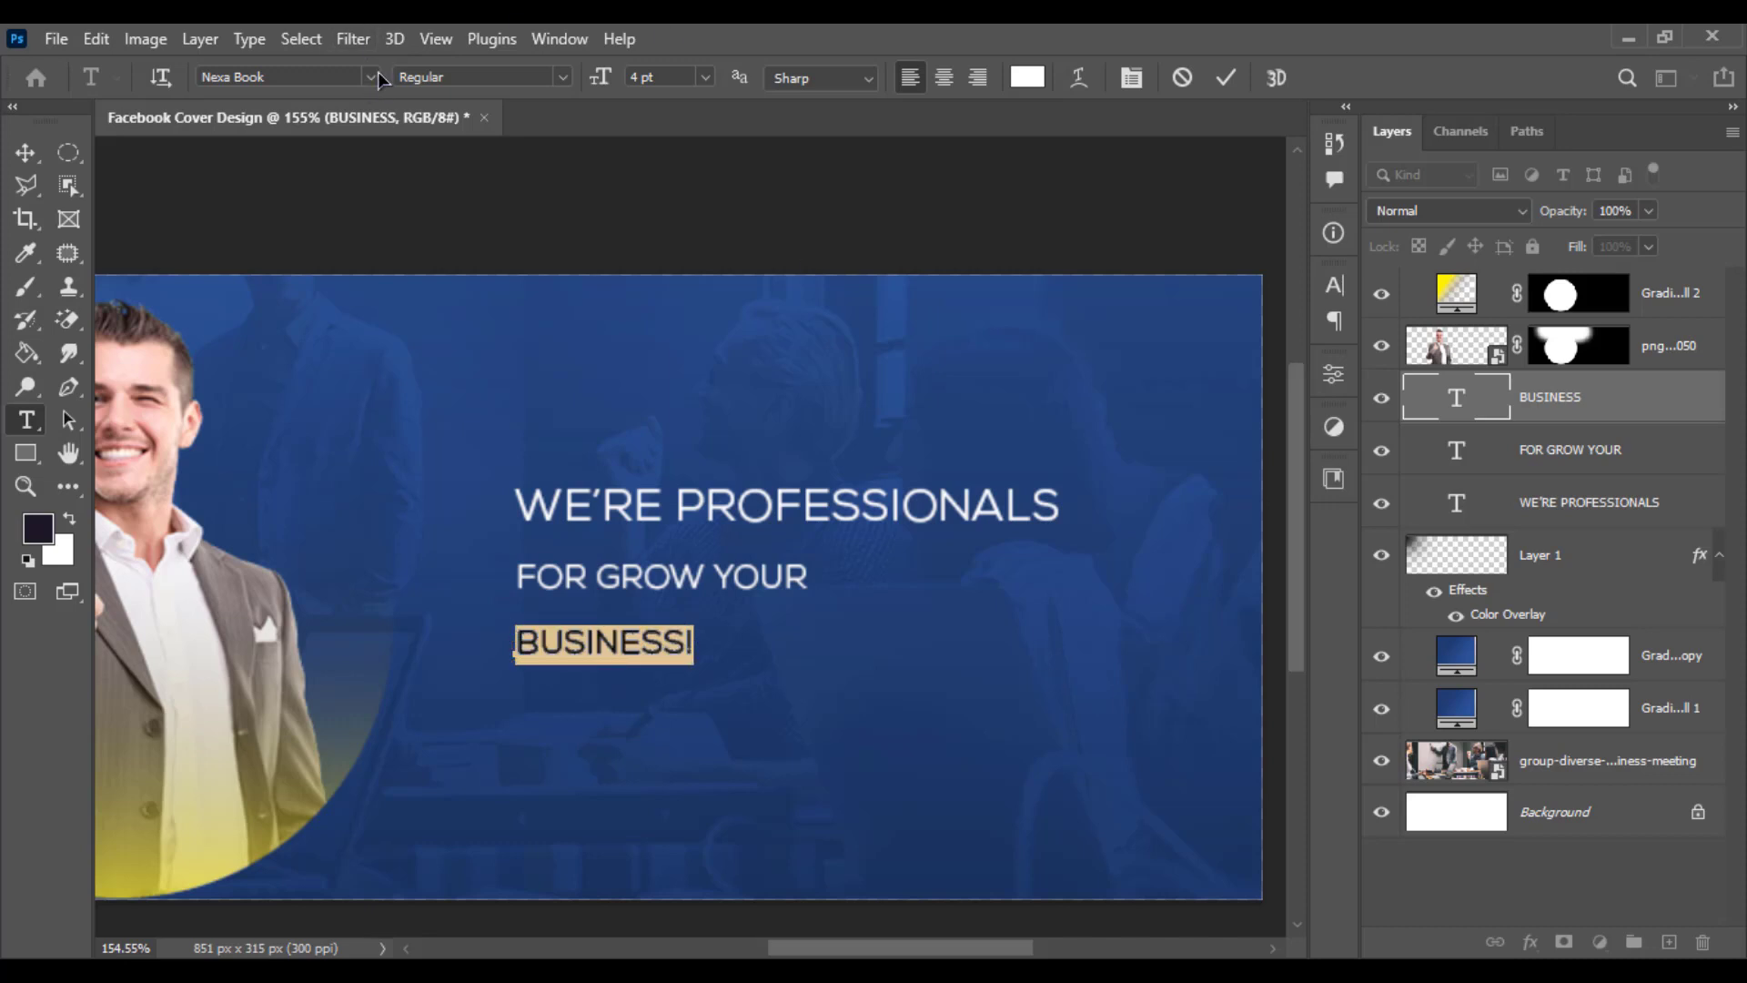
{"action": "left_click", "coordinate": [372, 77]}
{"action": "left_click", "coordinate": [494, 304]}
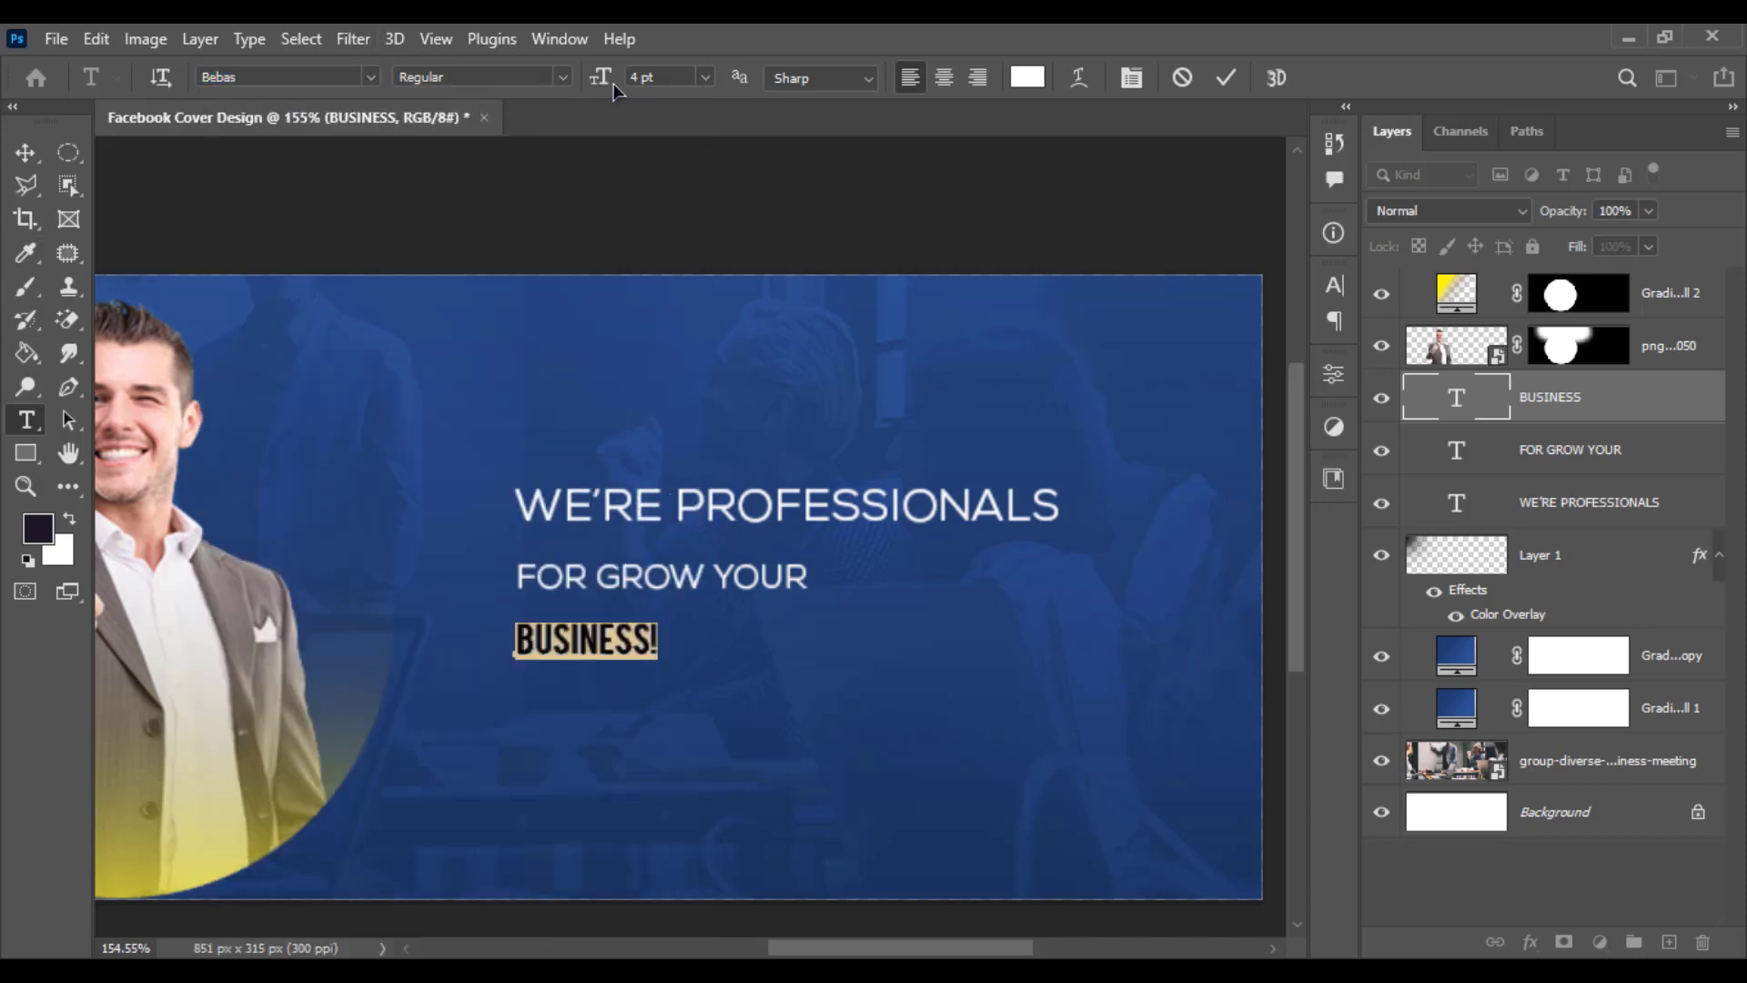
{"action": "left_click_drag", "start_coordinate": [613, 88], "coordinate": [616, 85]}
- Move BUSINESS! slightly lower beneath the FOR GROW YOUR line
{"action": "left_click", "coordinate": [20, 148]}
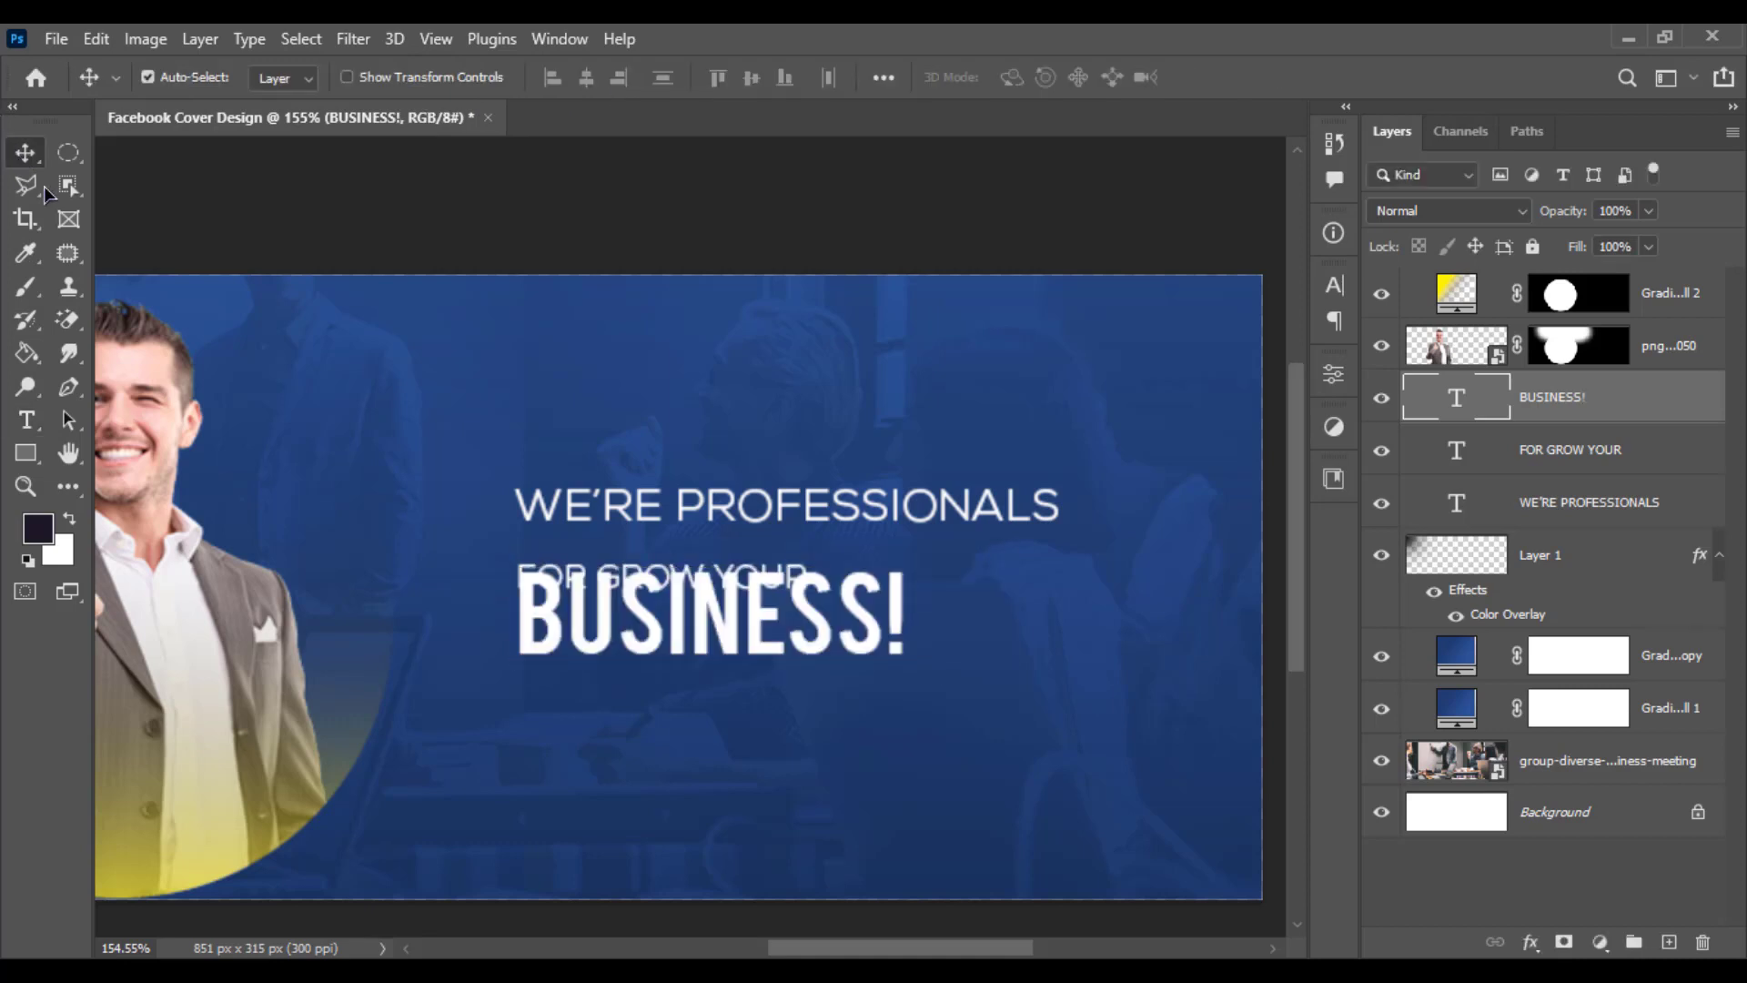
{"action": "left_click_drag", "start_coordinate": [681, 637], "coordinate": [676, 673]}
{"action": "scroll", "coordinate": [676, 674], "scroll_direction": "down", "scroll_amount": 1}
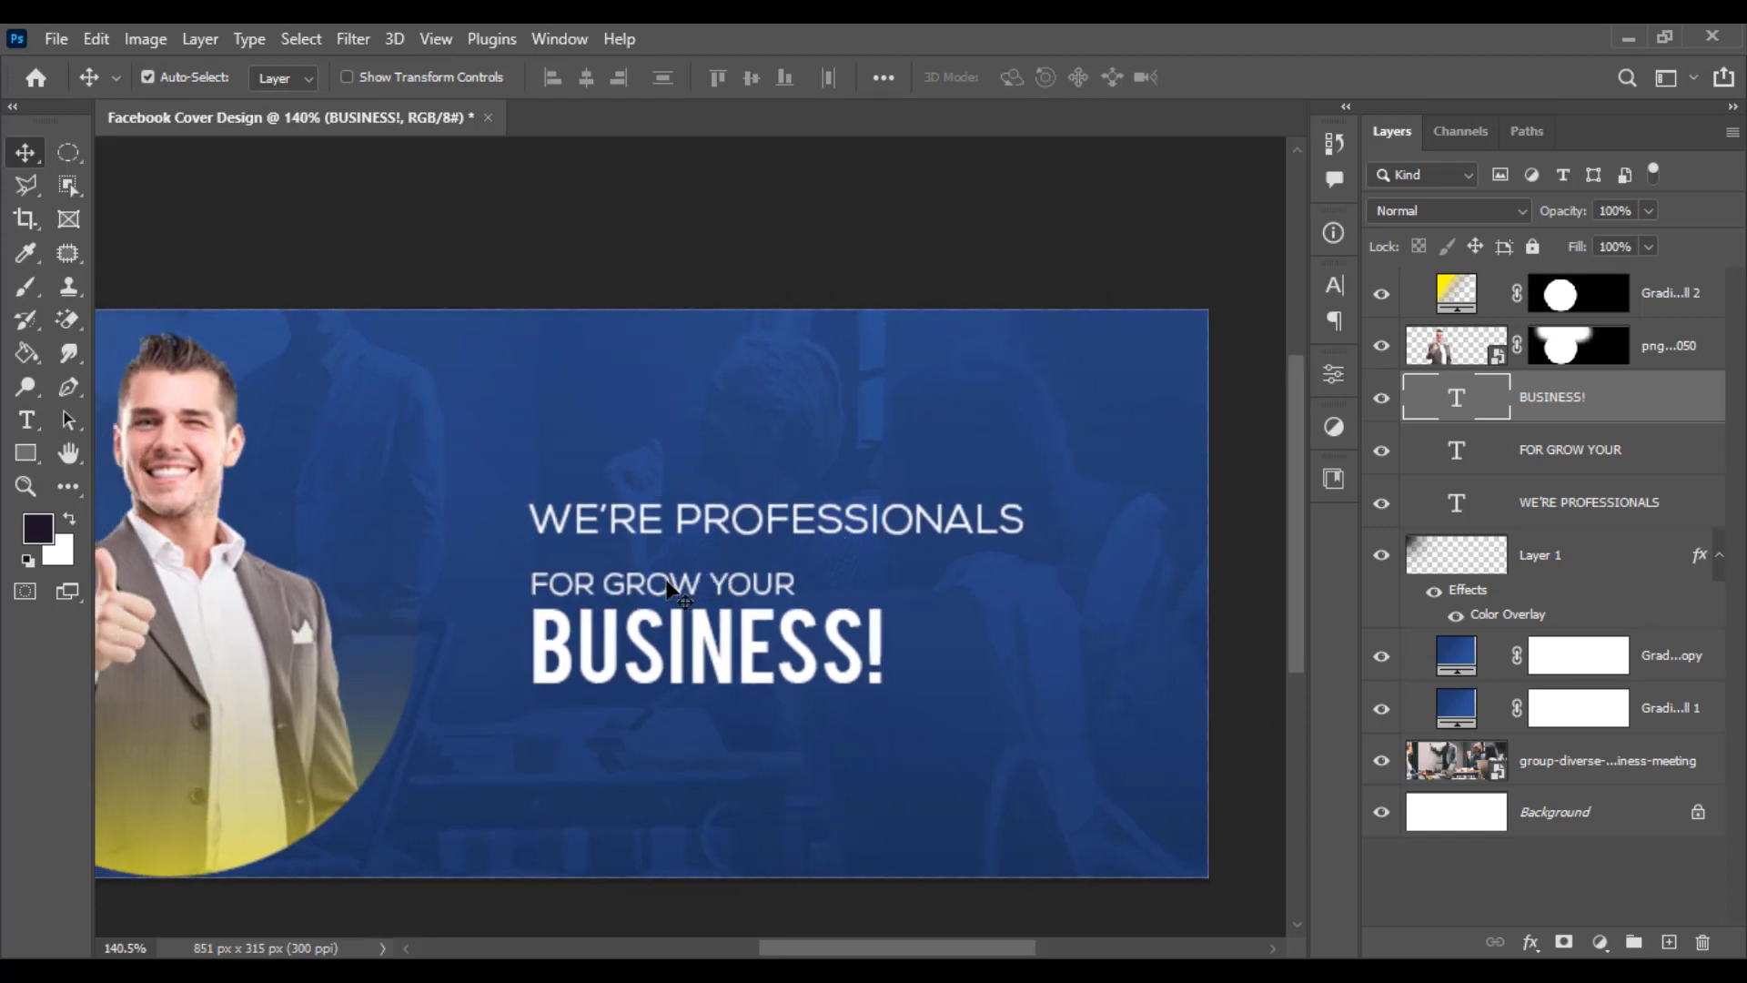
{"action": "scroll", "coordinate": [675, 579], "scroll_direction": "up", "scroll_amount": 1}
{"action": "scroll", "coordinate": [675, 579], "scroll_direction": "up", "scroll_amount": 3}
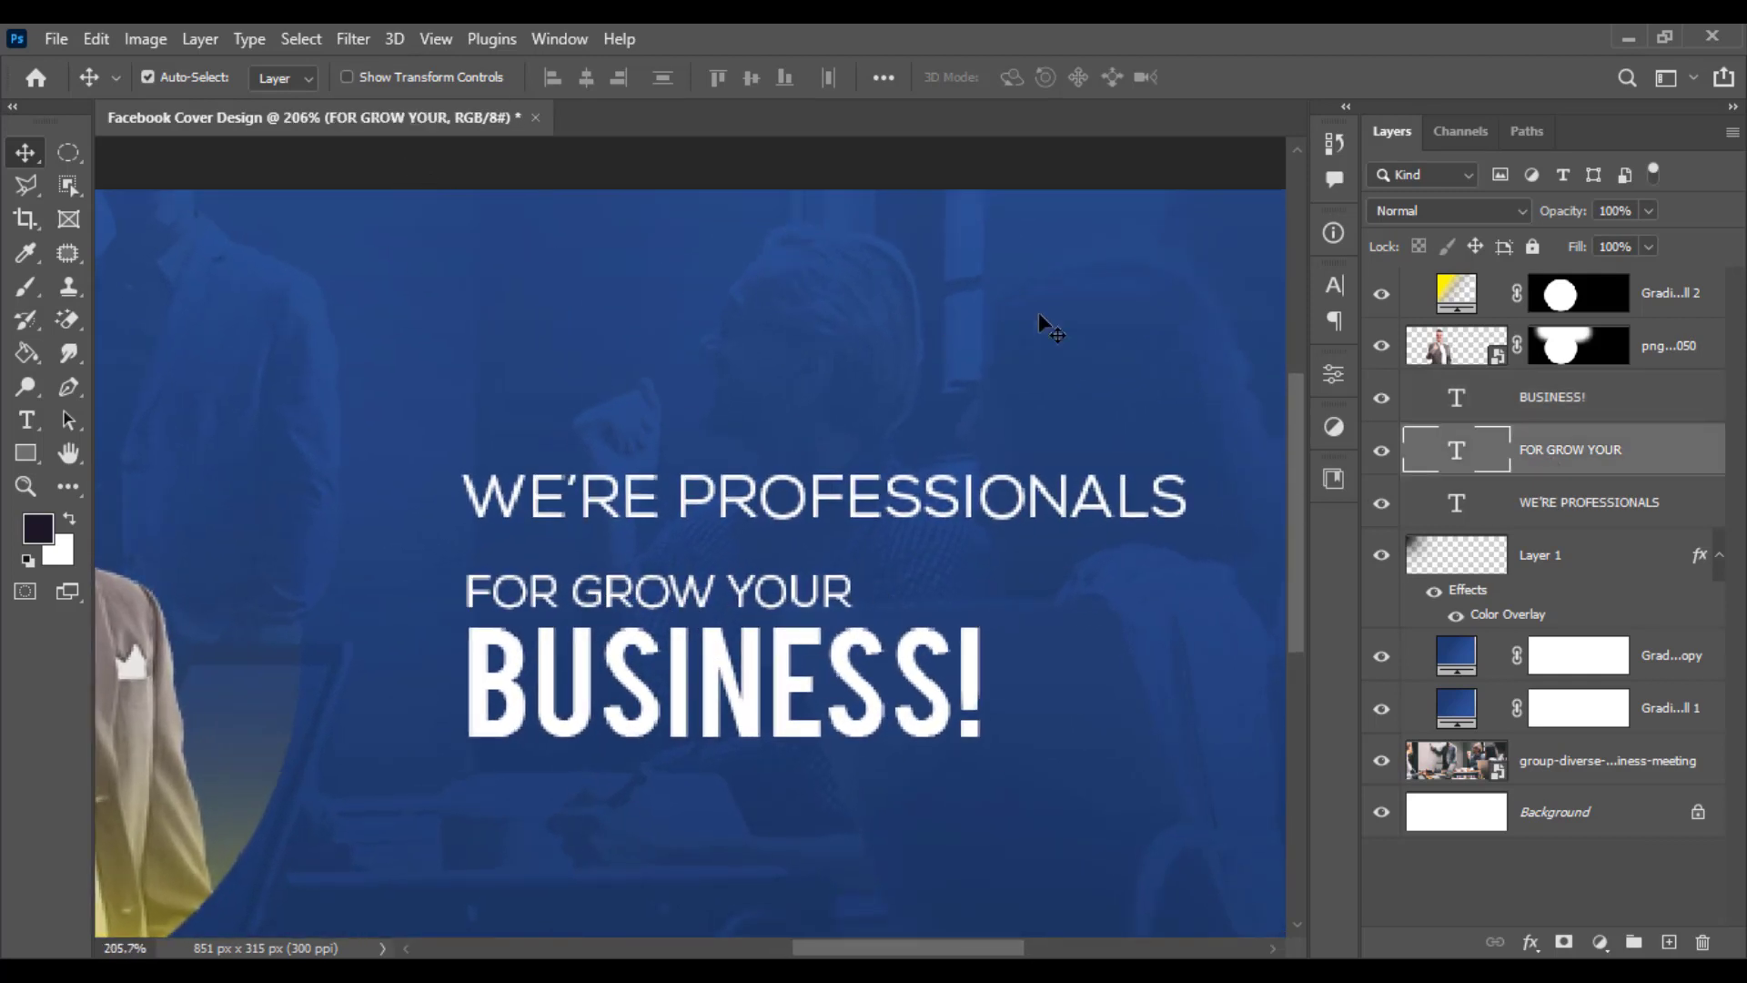
- Select the FOR GROW YOUR layer and change its font to Bebas Neue
{"action": "key", "text": "alt+bracketleft"}
{"action": "left_click", "coordinate": [27, 420]}
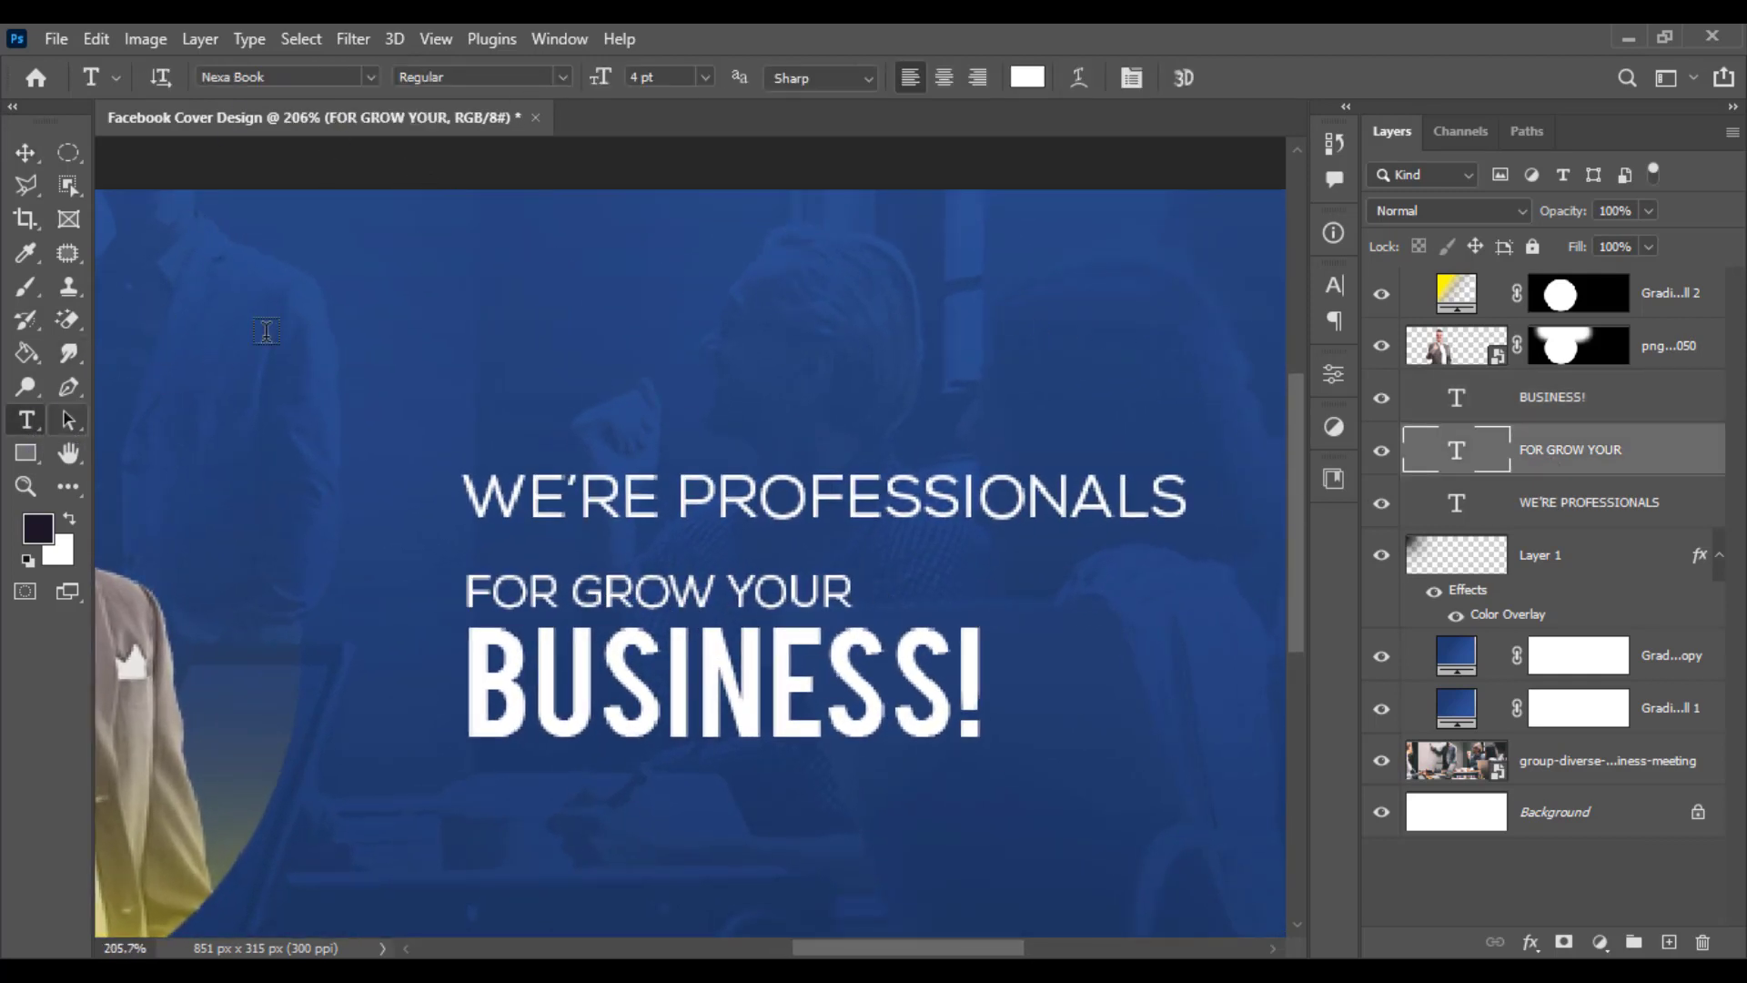
{"action": "left_click", "coordinate": [330, 77]}
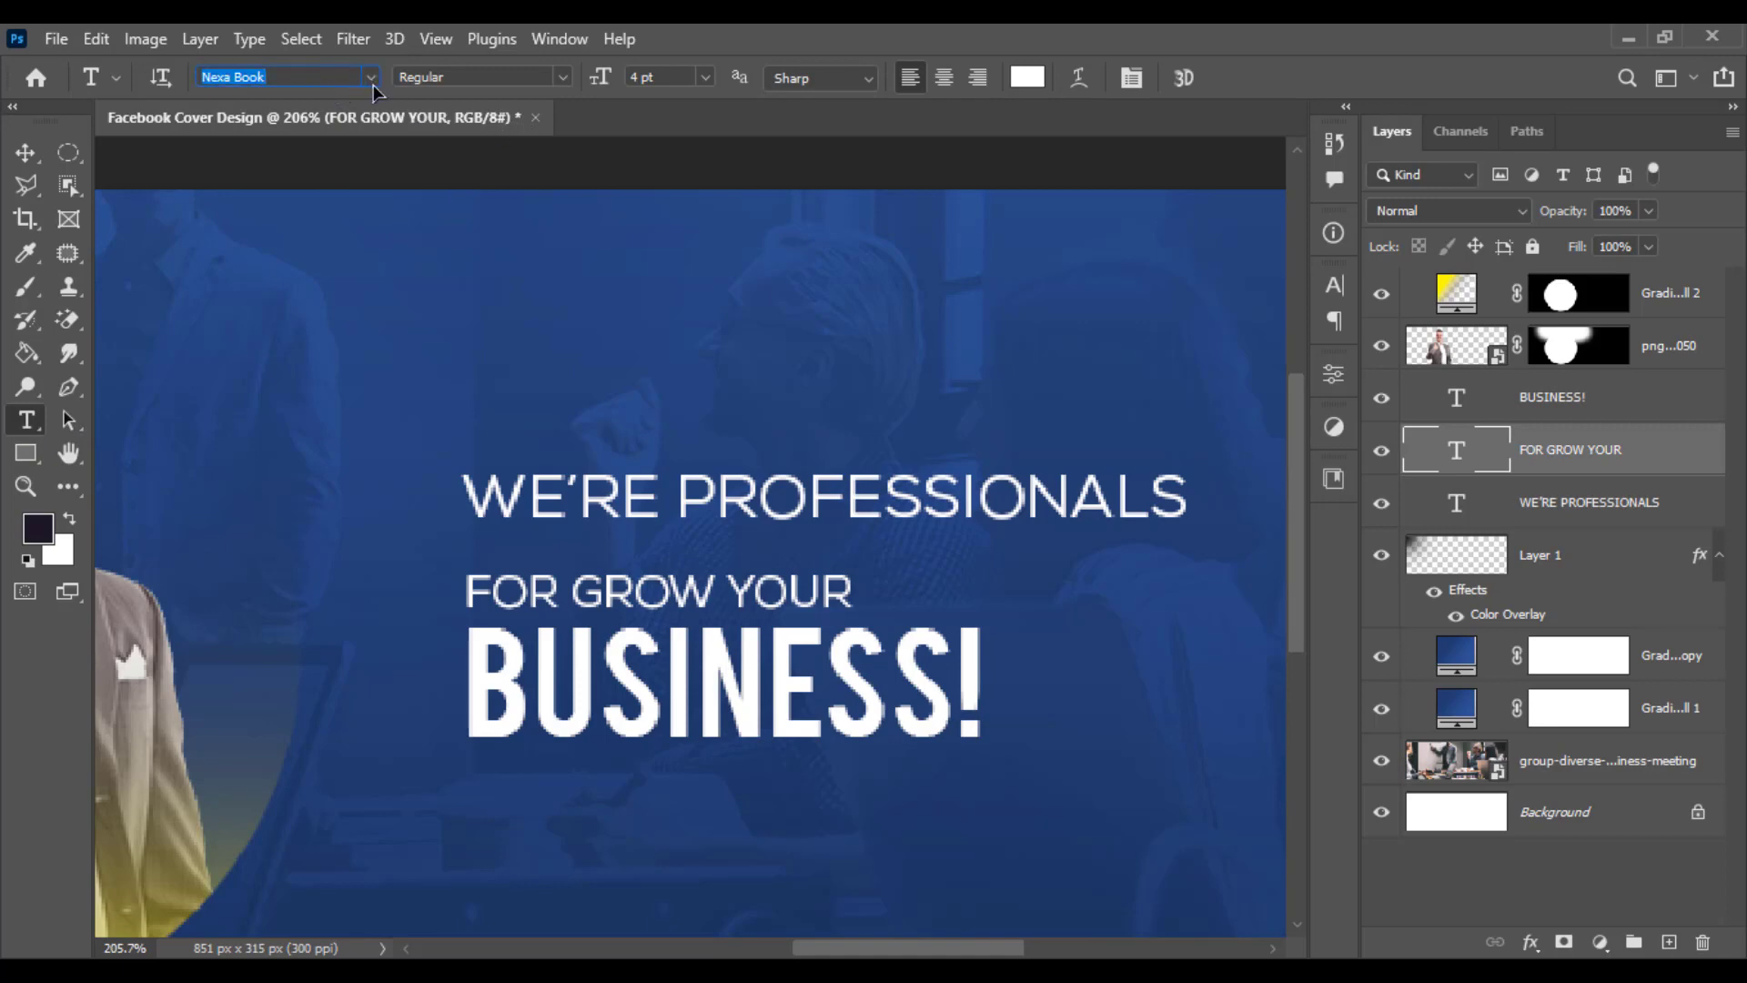
{"action": "left_click", "coordinate": [370, 78]}
{"action": "type", "text": "B"}
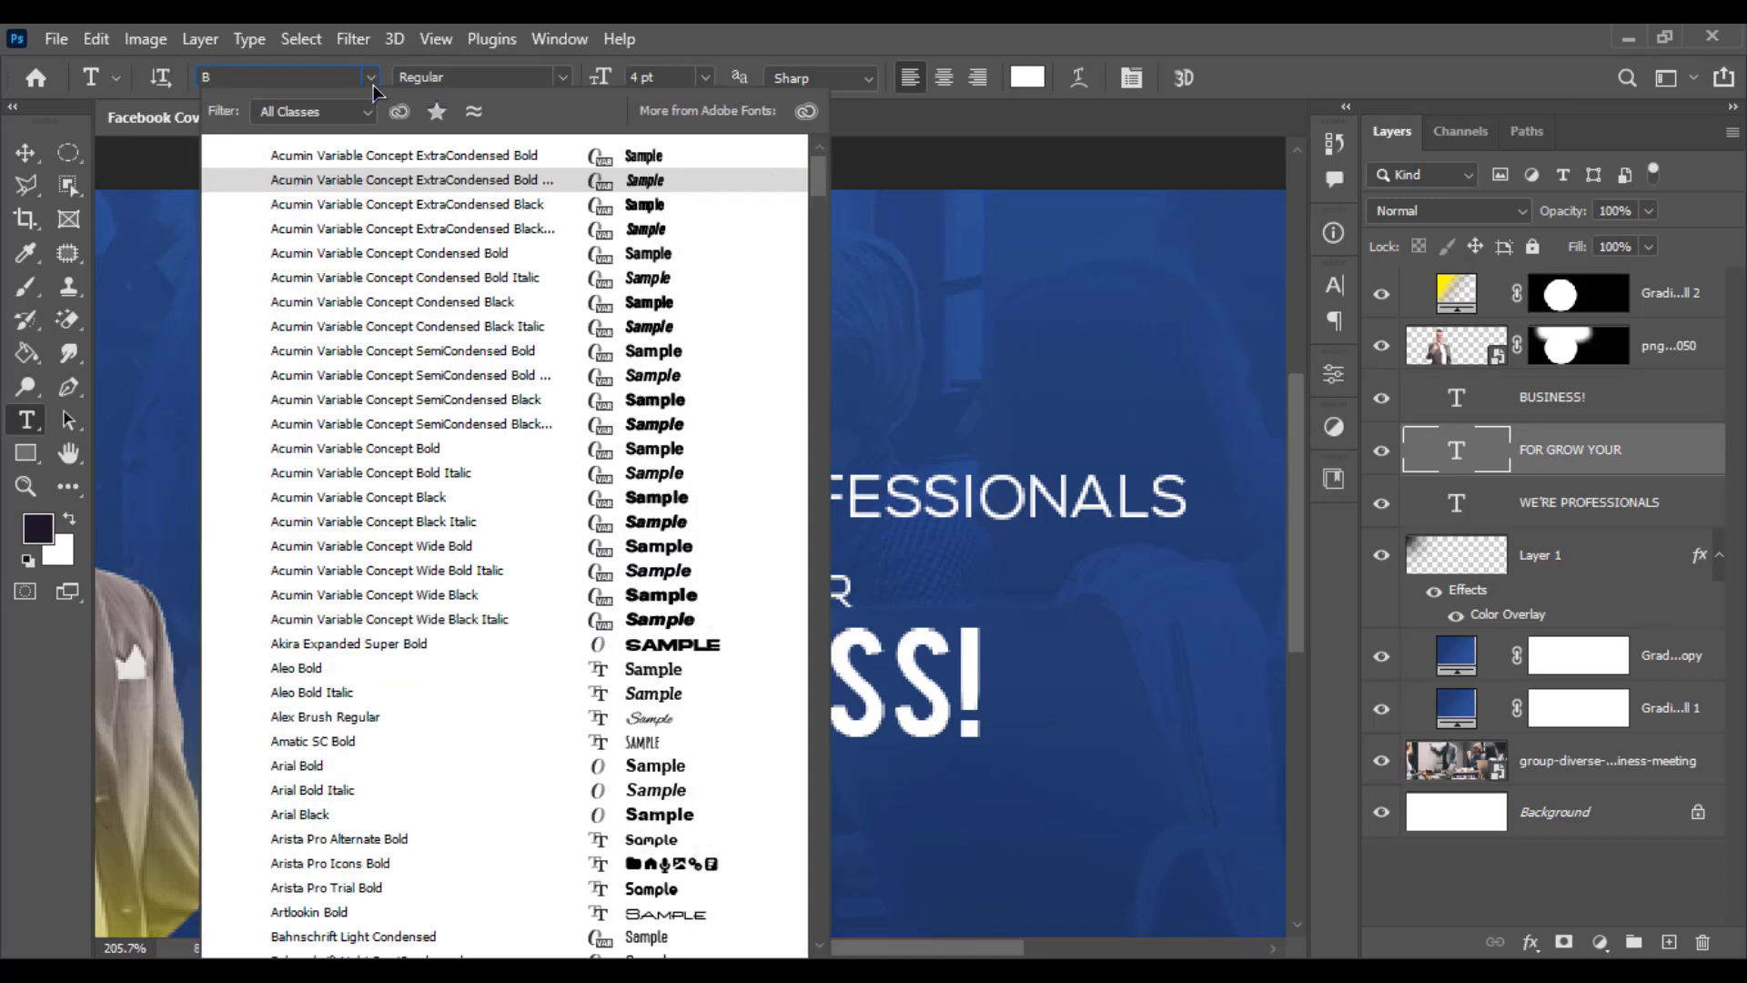
{"action": "type", "text": "ebas Neue"}
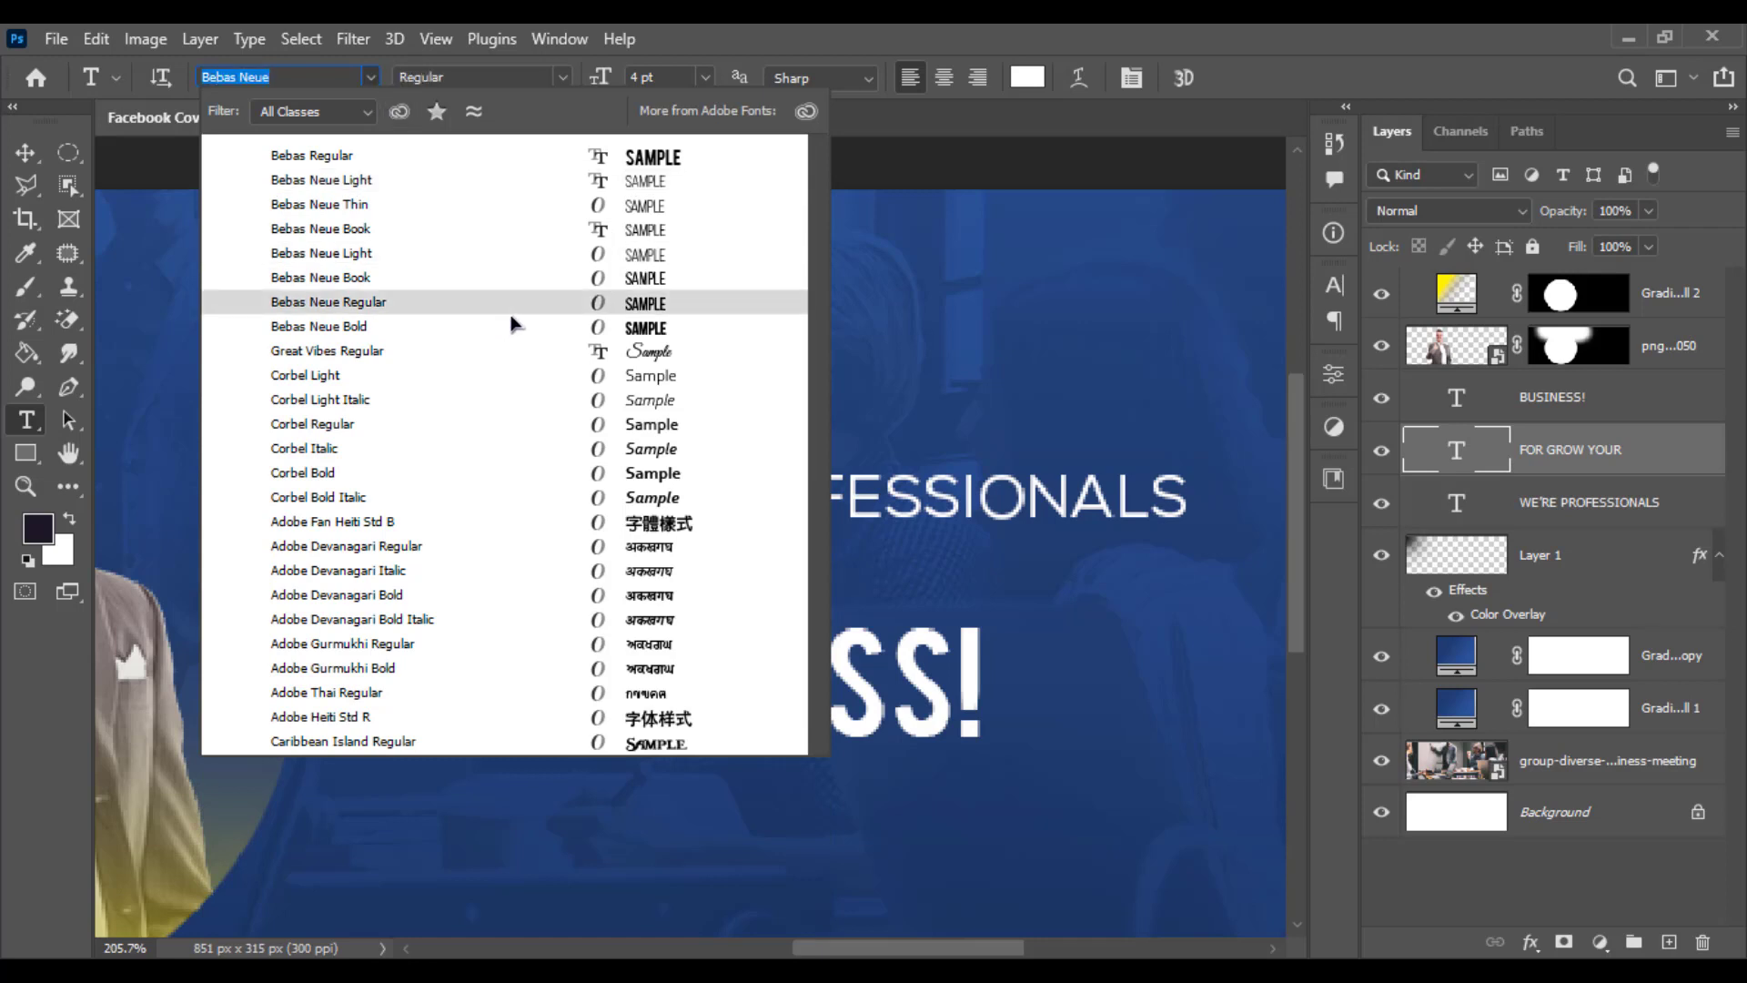
{"action": "left_click", "coordinate": [511, 314]}
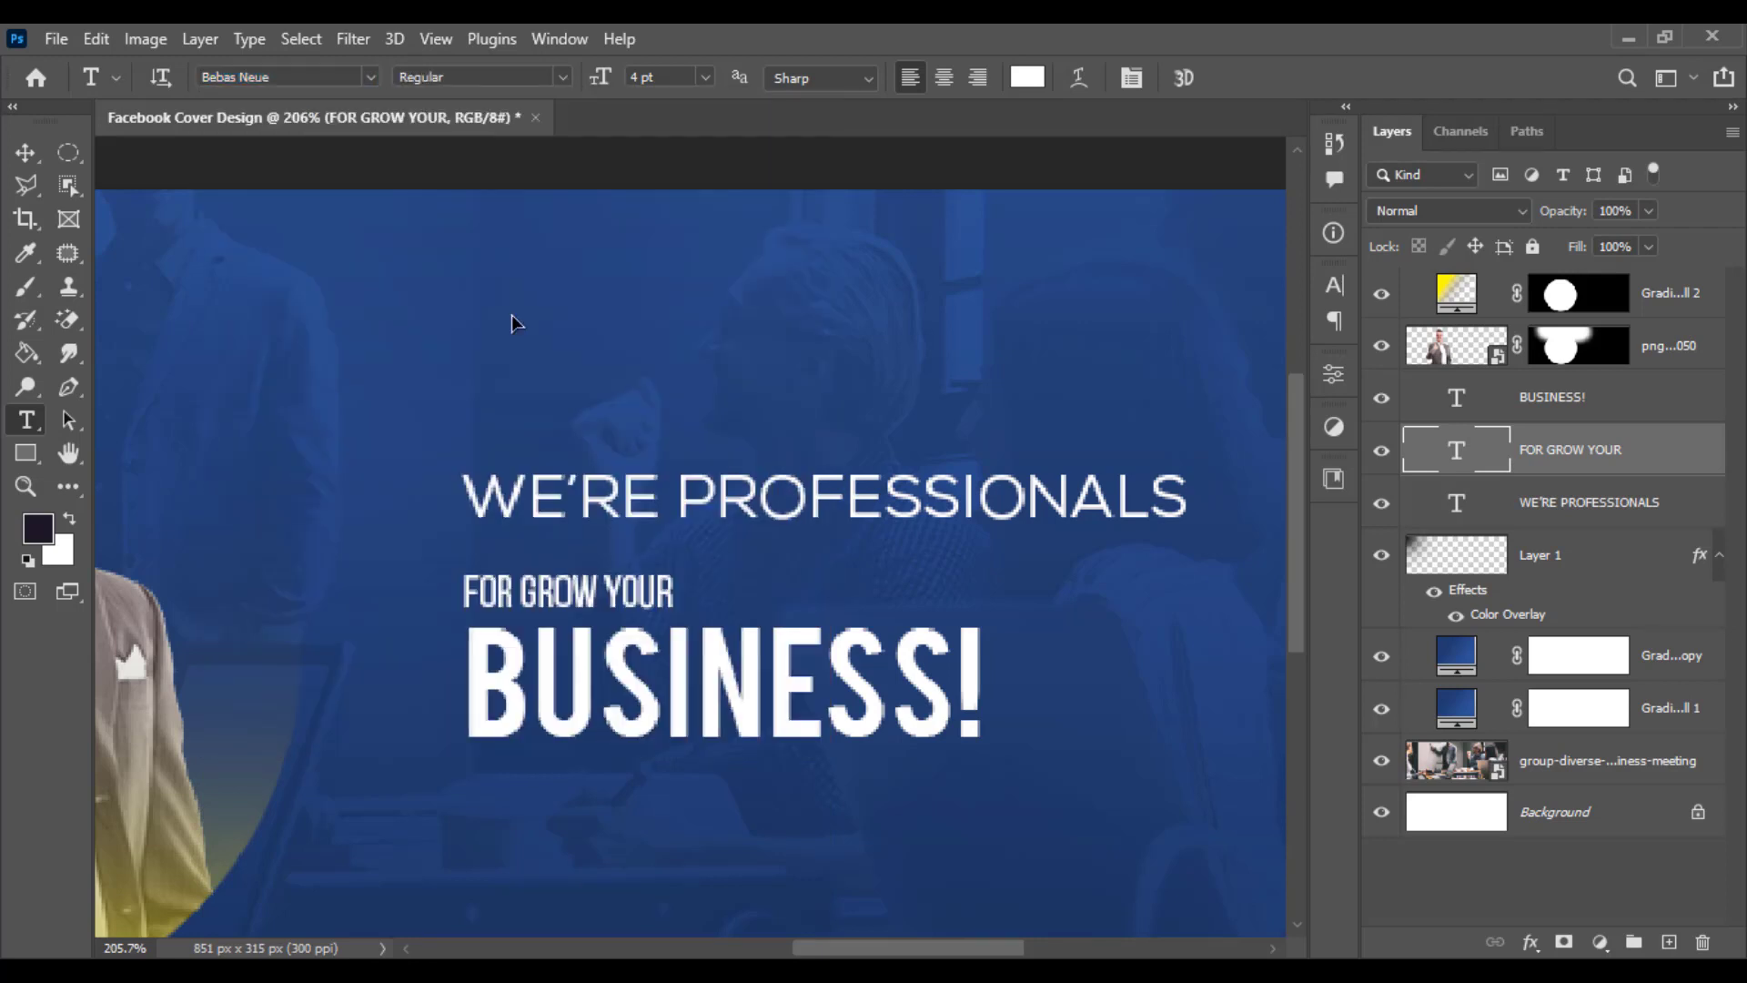
{"action": "left_click", "coordinate": [26, 153]}
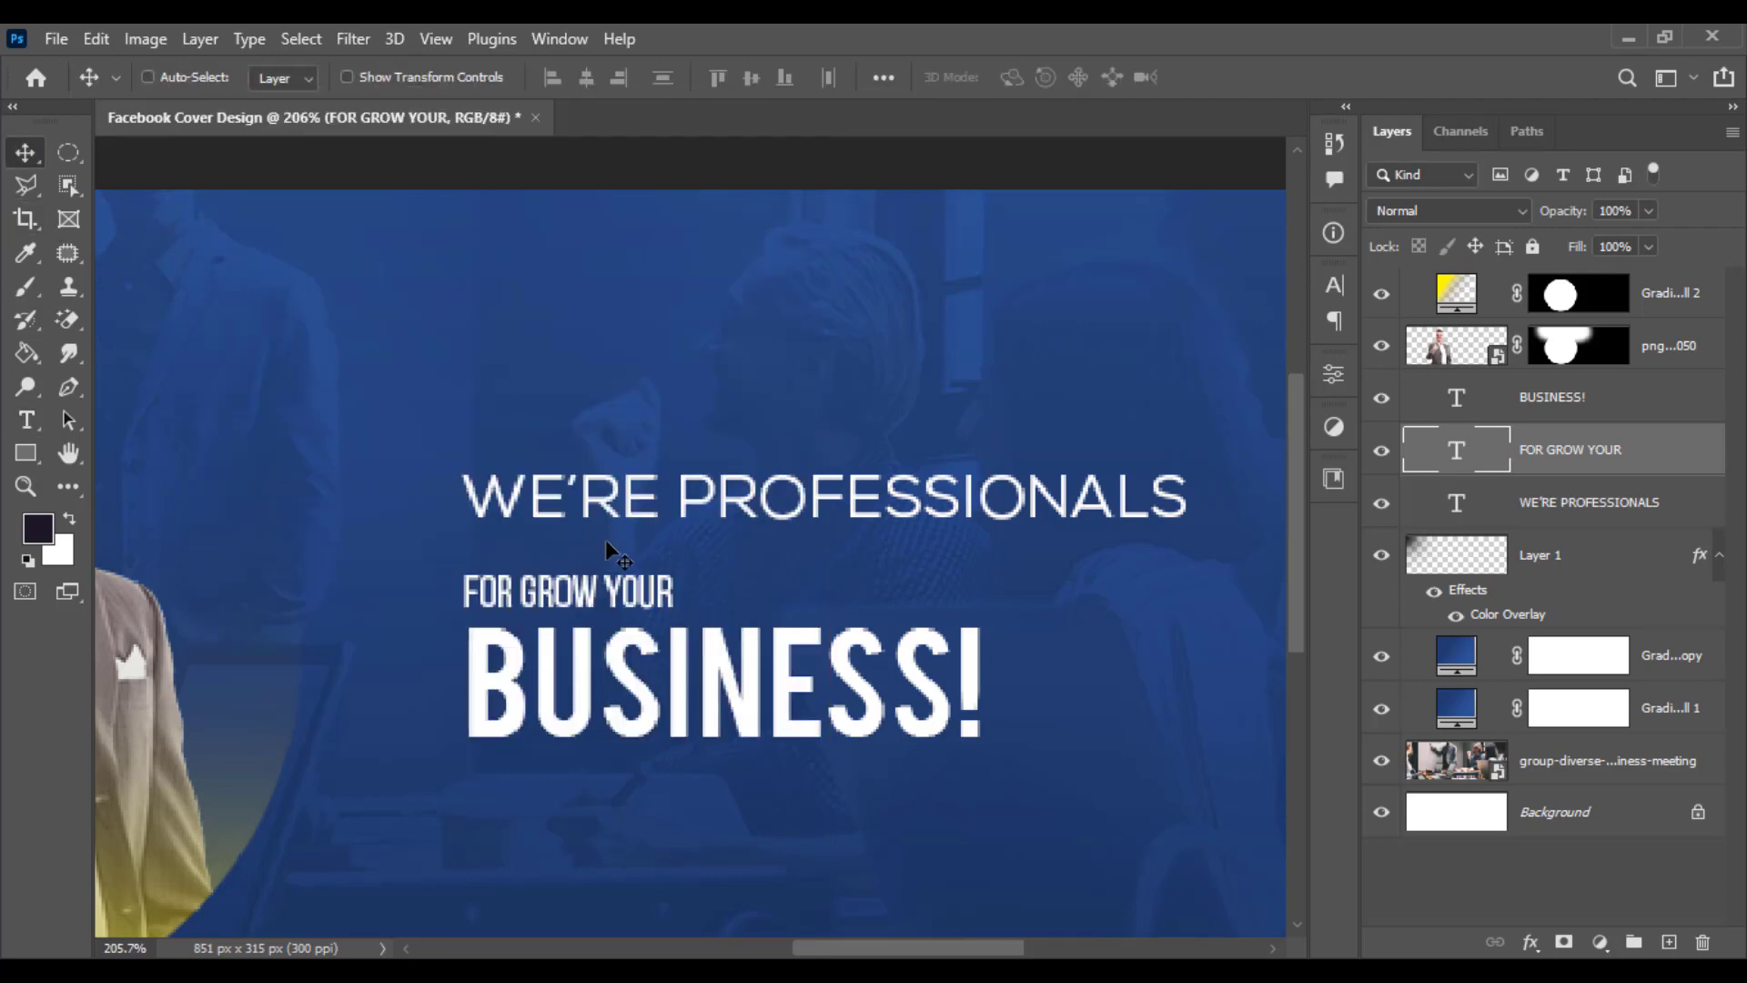
- Scale the FOR GROW YOUR line up to about 248% so it spans the width of BUSINESS!
{"action": "key", "text": "ctrl+t"}
{"action": "left_click_drag", "start_coordinate": [690, 586], "coordinate": [1003, 606]}
{"action": "left_click_drag", "start_coordinate": [844, 609], "coordinate": [845, 591]}
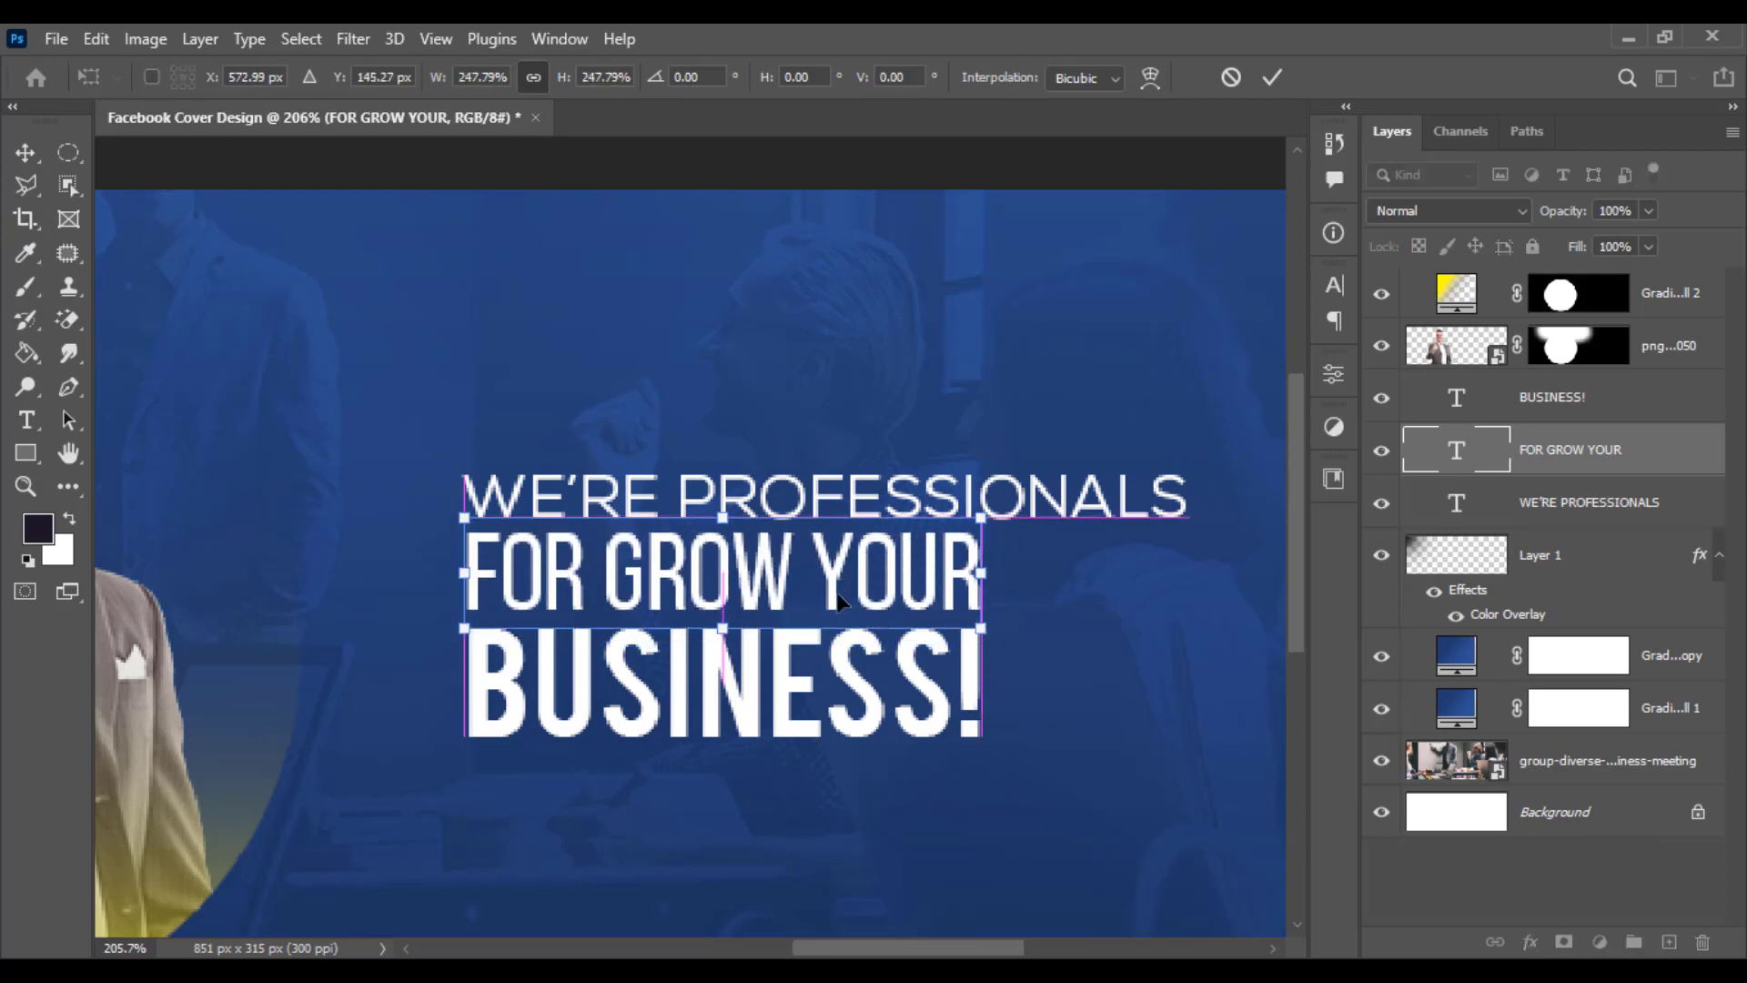
{"action": "key", "text": "Return"}
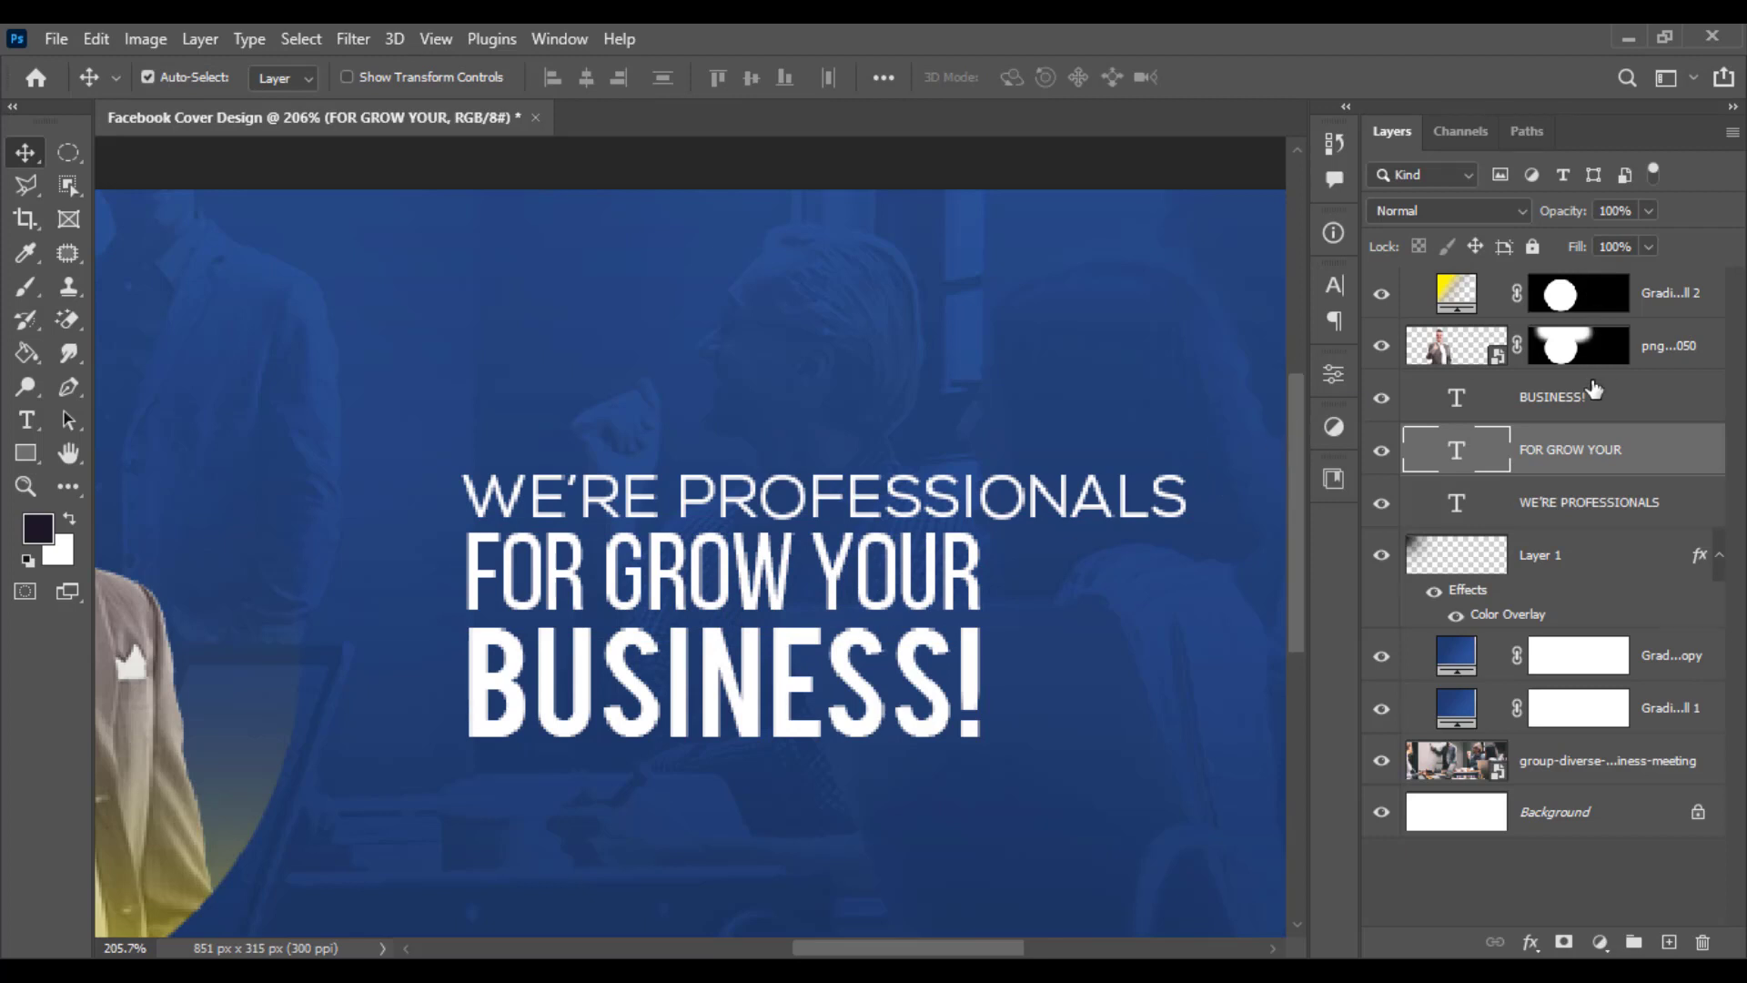
- Scale the WE'RE PROFESSIONALS line down to about 71% and move it slightly lower
{"action": "left_click", "coordinate": [1578, 503]}
{"action": "key", "text": "ctrl+t"}
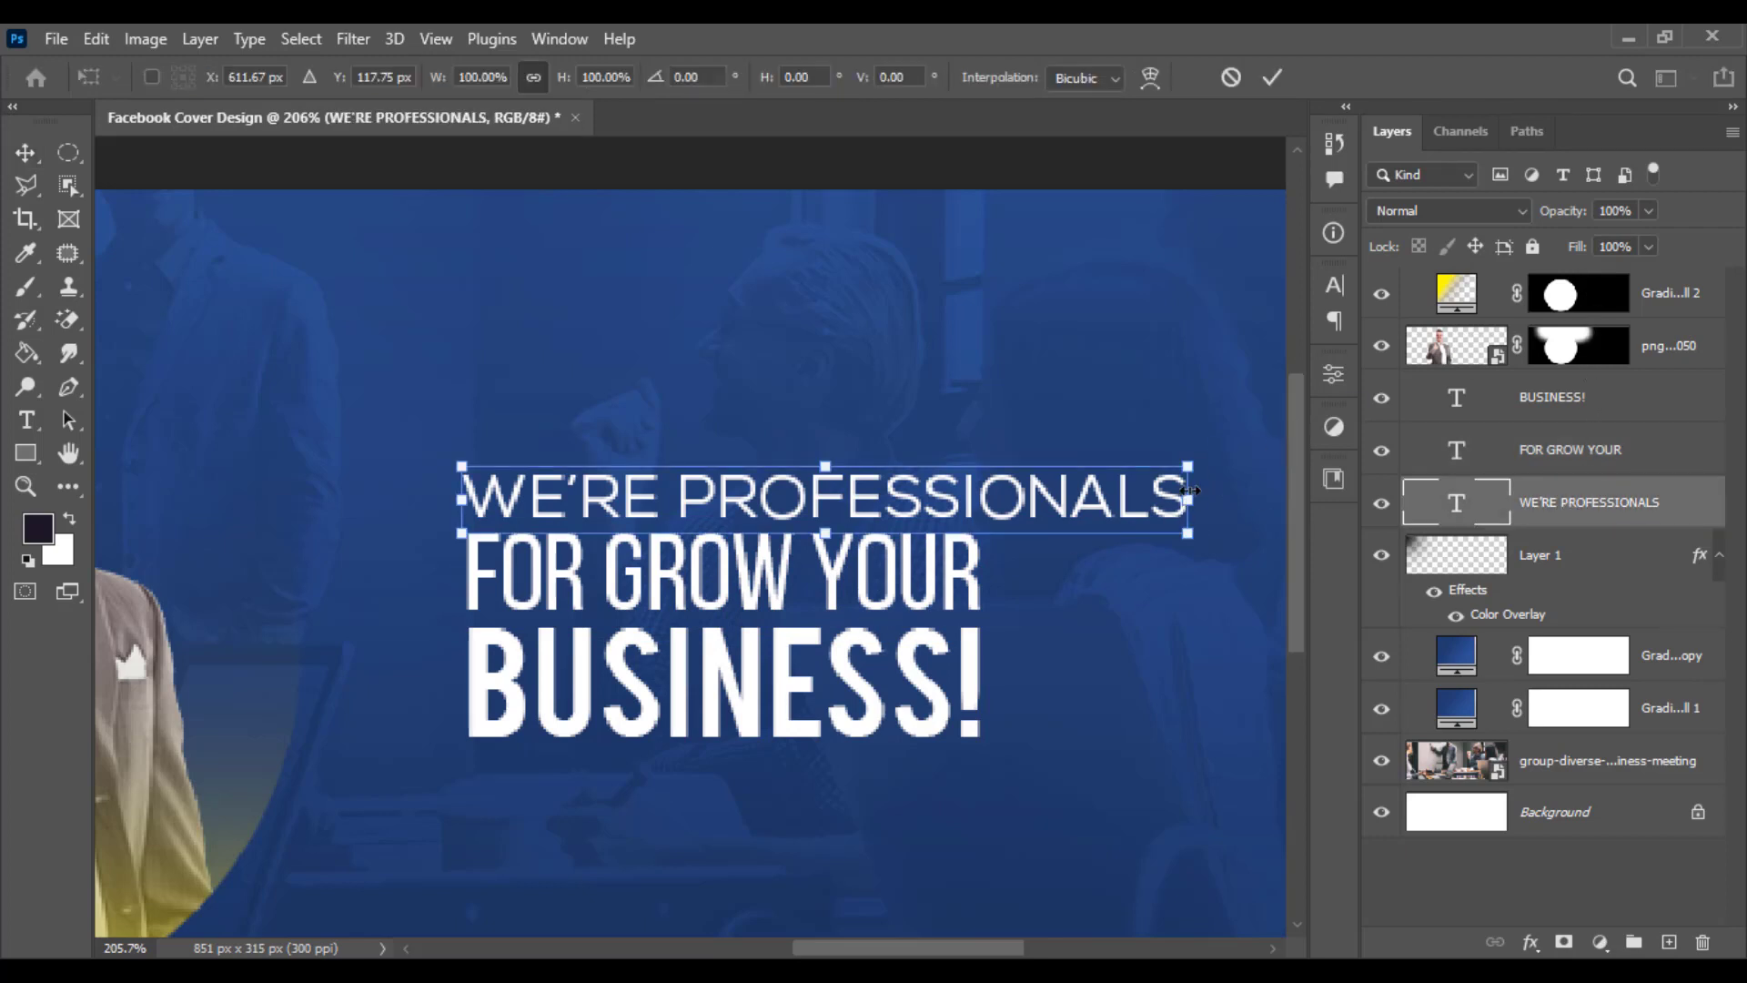
{"action": "left_click_drag", "start_coordinate": [1189, 491], "coordinate": [928, 470]}
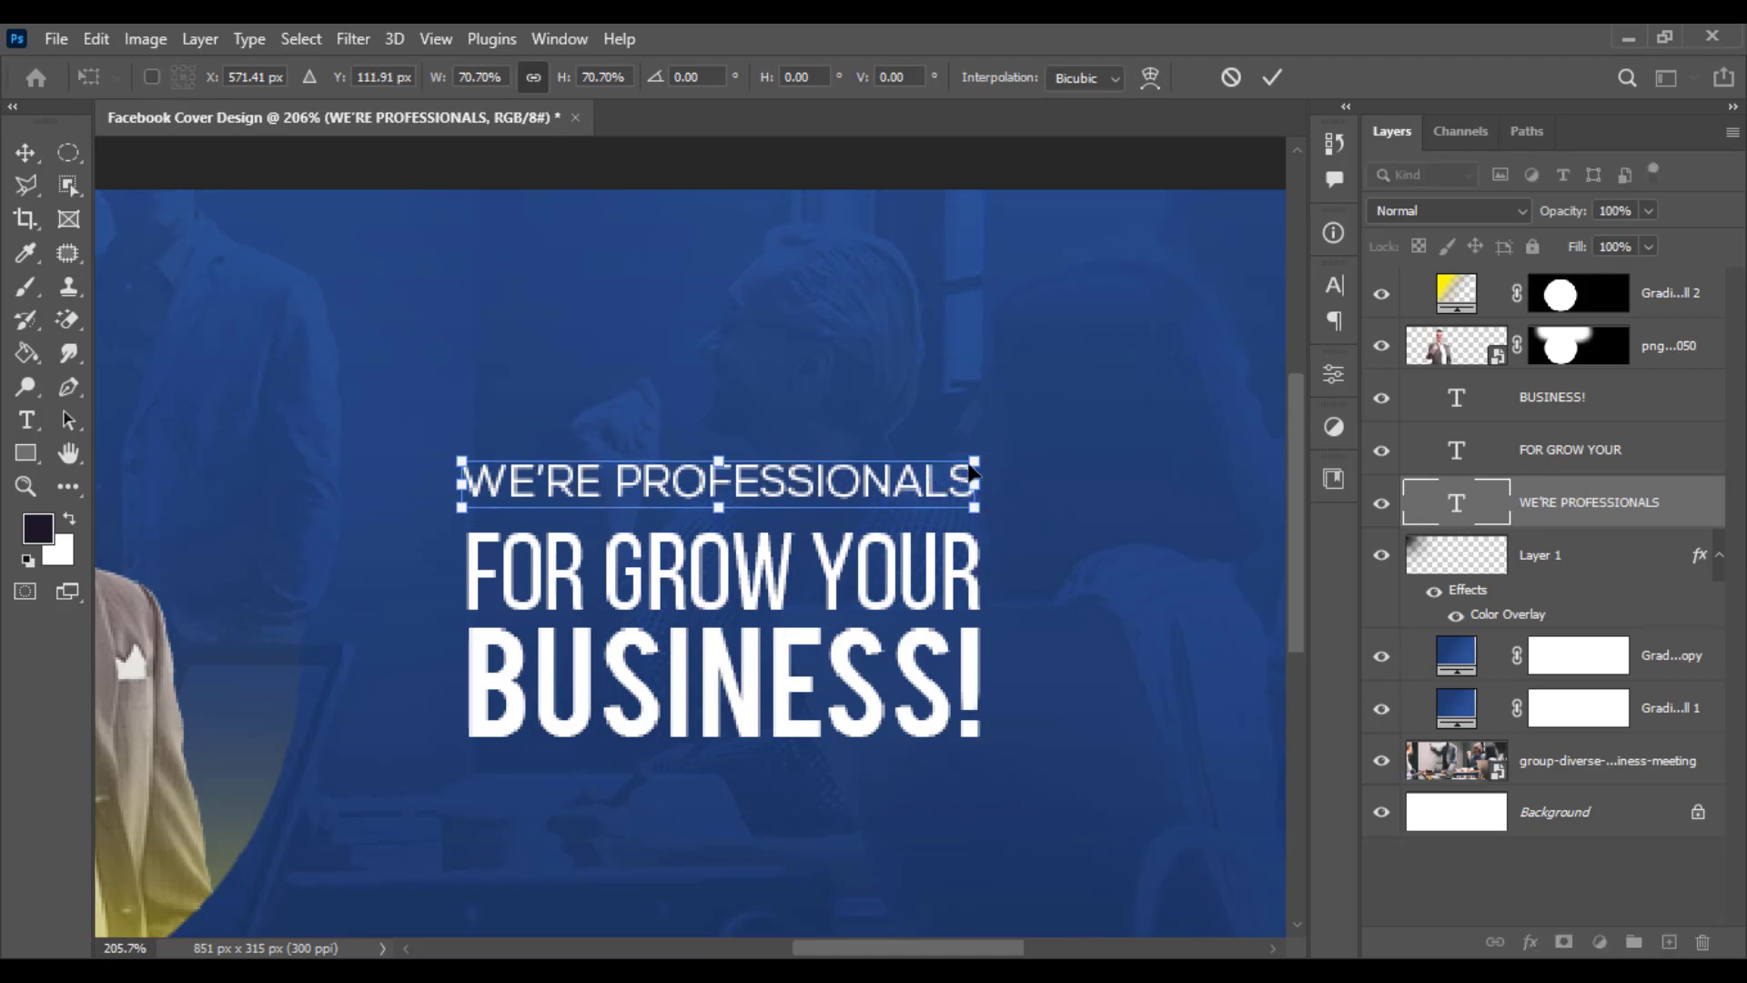
{"action": "key", "text": "Return"}
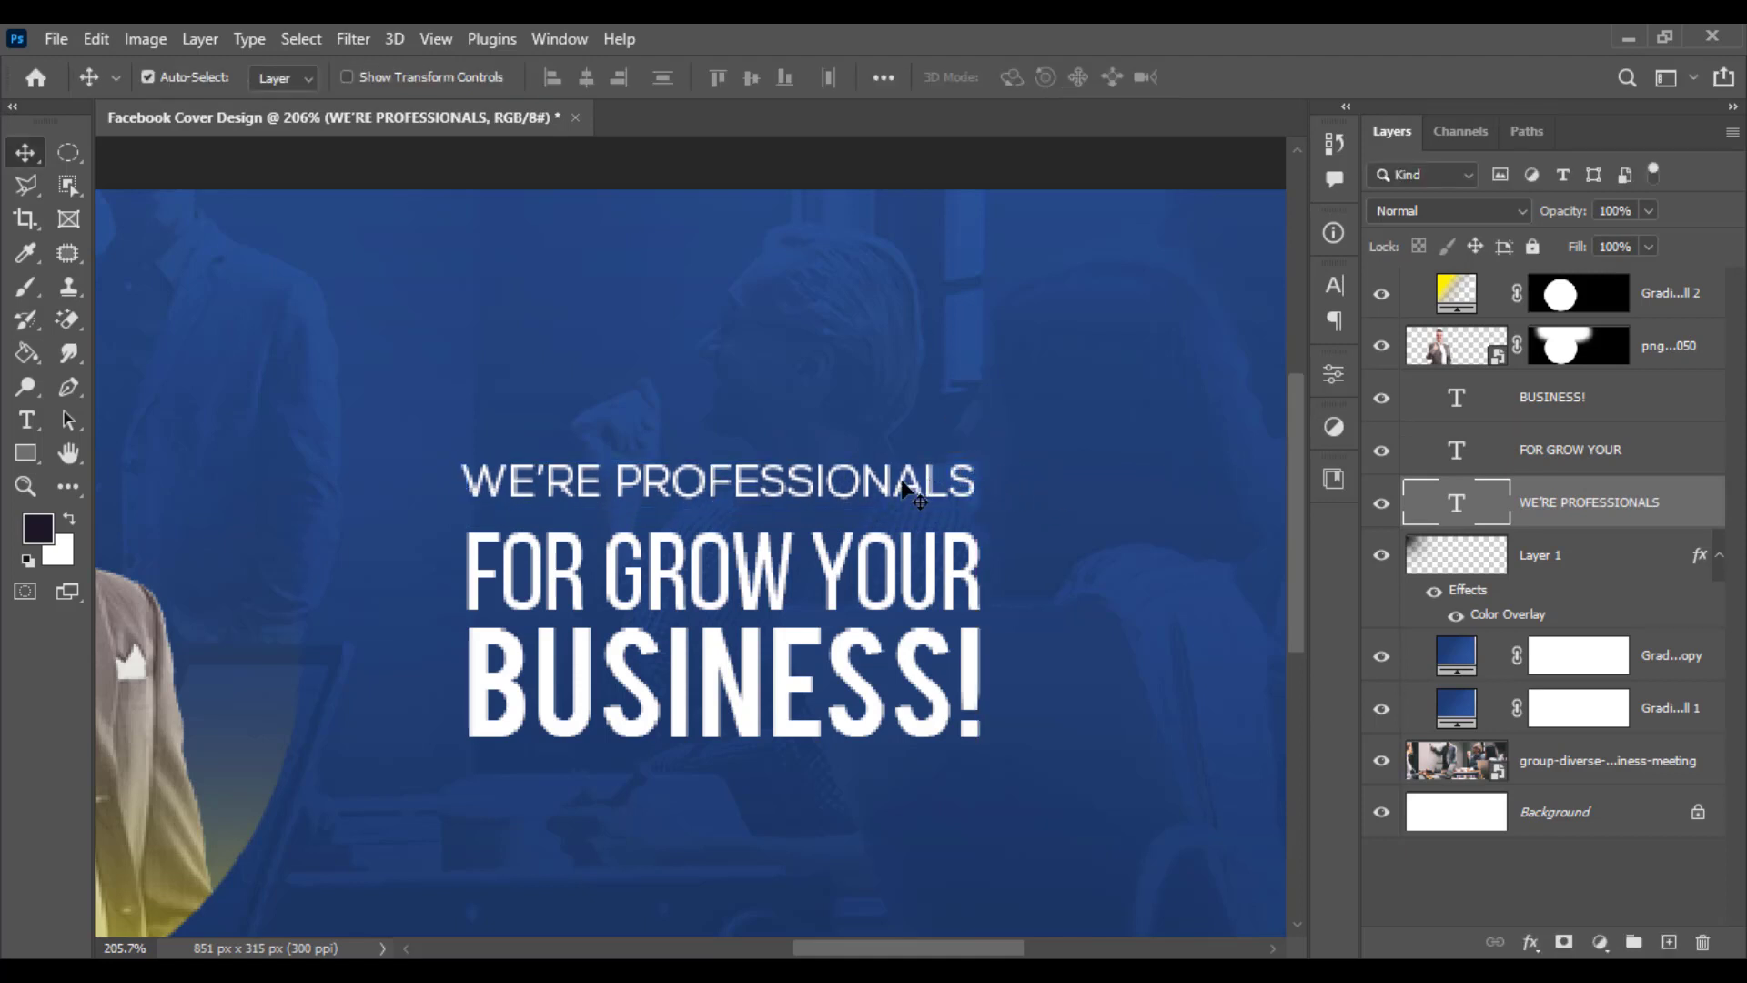
{"action": "left_click_drag", "start_coordinate": [915, 489], "coordinate": [914, 506]}
- Enlarge the BUSINESS! line wider and move it slightly lower
{"action": "left_click", "coordinate": [840, 689]}
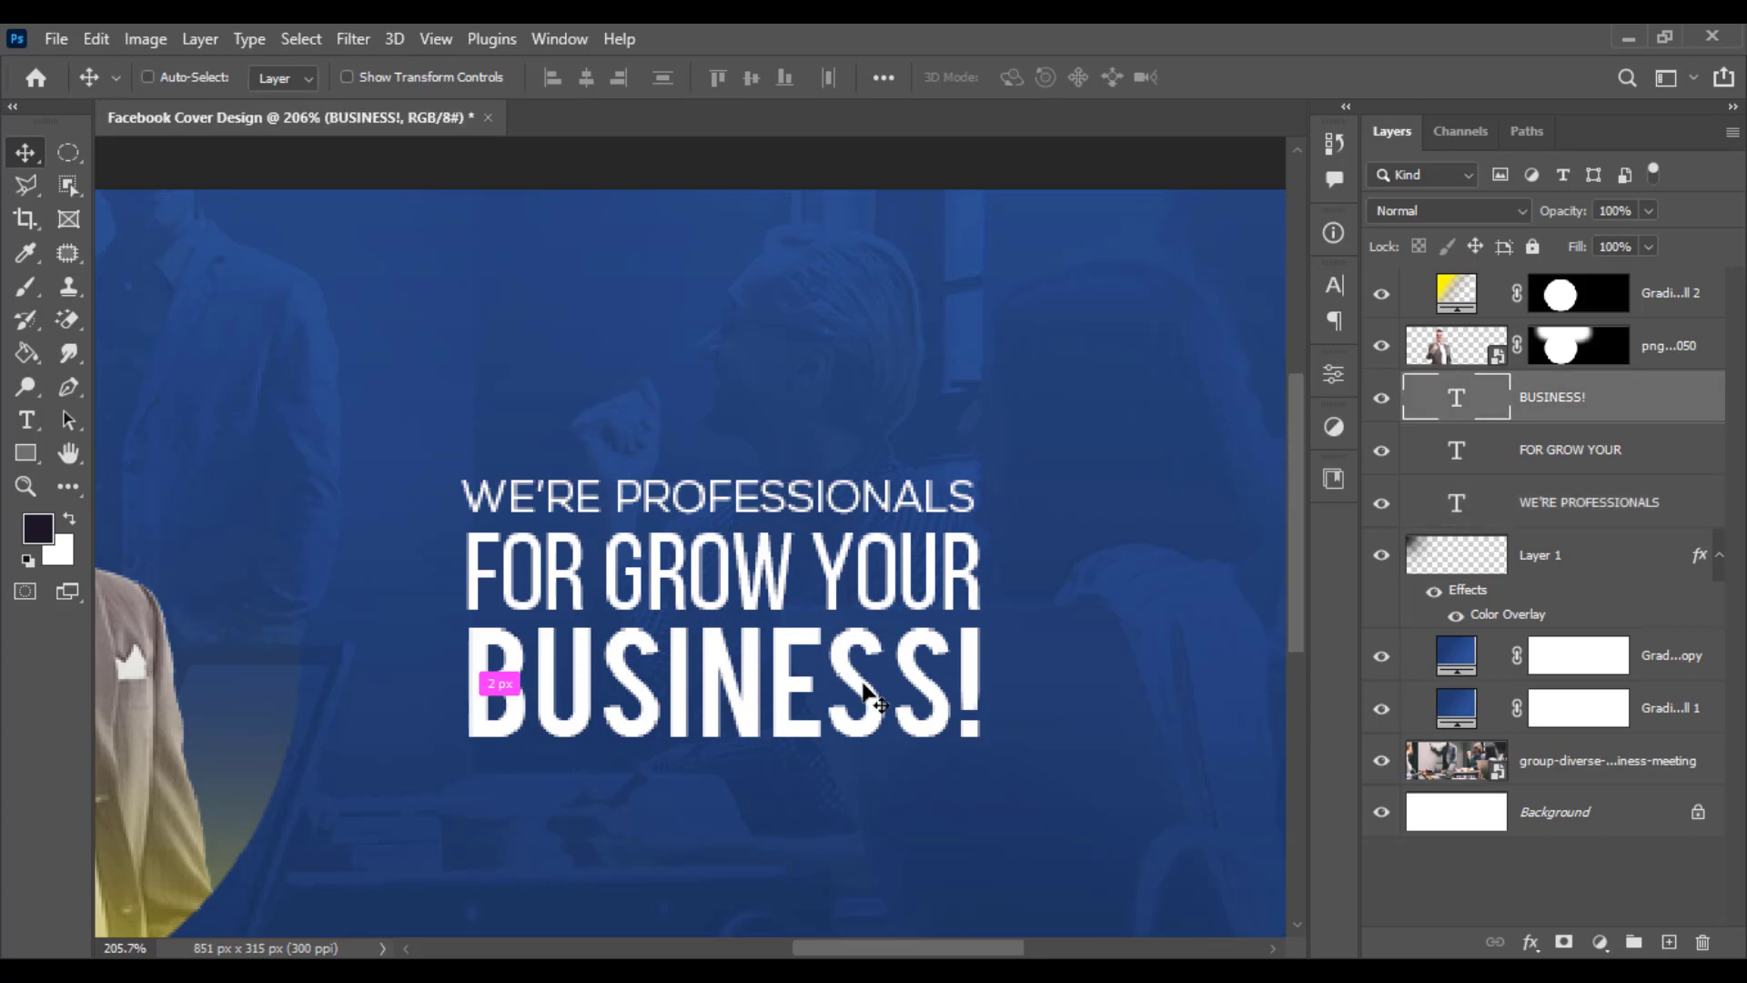
{"action": "key", "text": "ctrl+t"}
{"action": "left_click_drag", "start_coordinate": [983, 685], "coordinate": [1050, 688]}
{"action": "mouse_move", "coordinate": [925, 678]}
{"action": "left_mouse_down"}
{"action": "mouse_move", "coordinate": [938, 695]}
{"action": "mouse_move", "coordinate": [912, 678]}
{"action": "mouse_move", "coordinate": [920, 696]}
{"action": "left_mouse_up"}
{"action": "key", "text": "Return"}
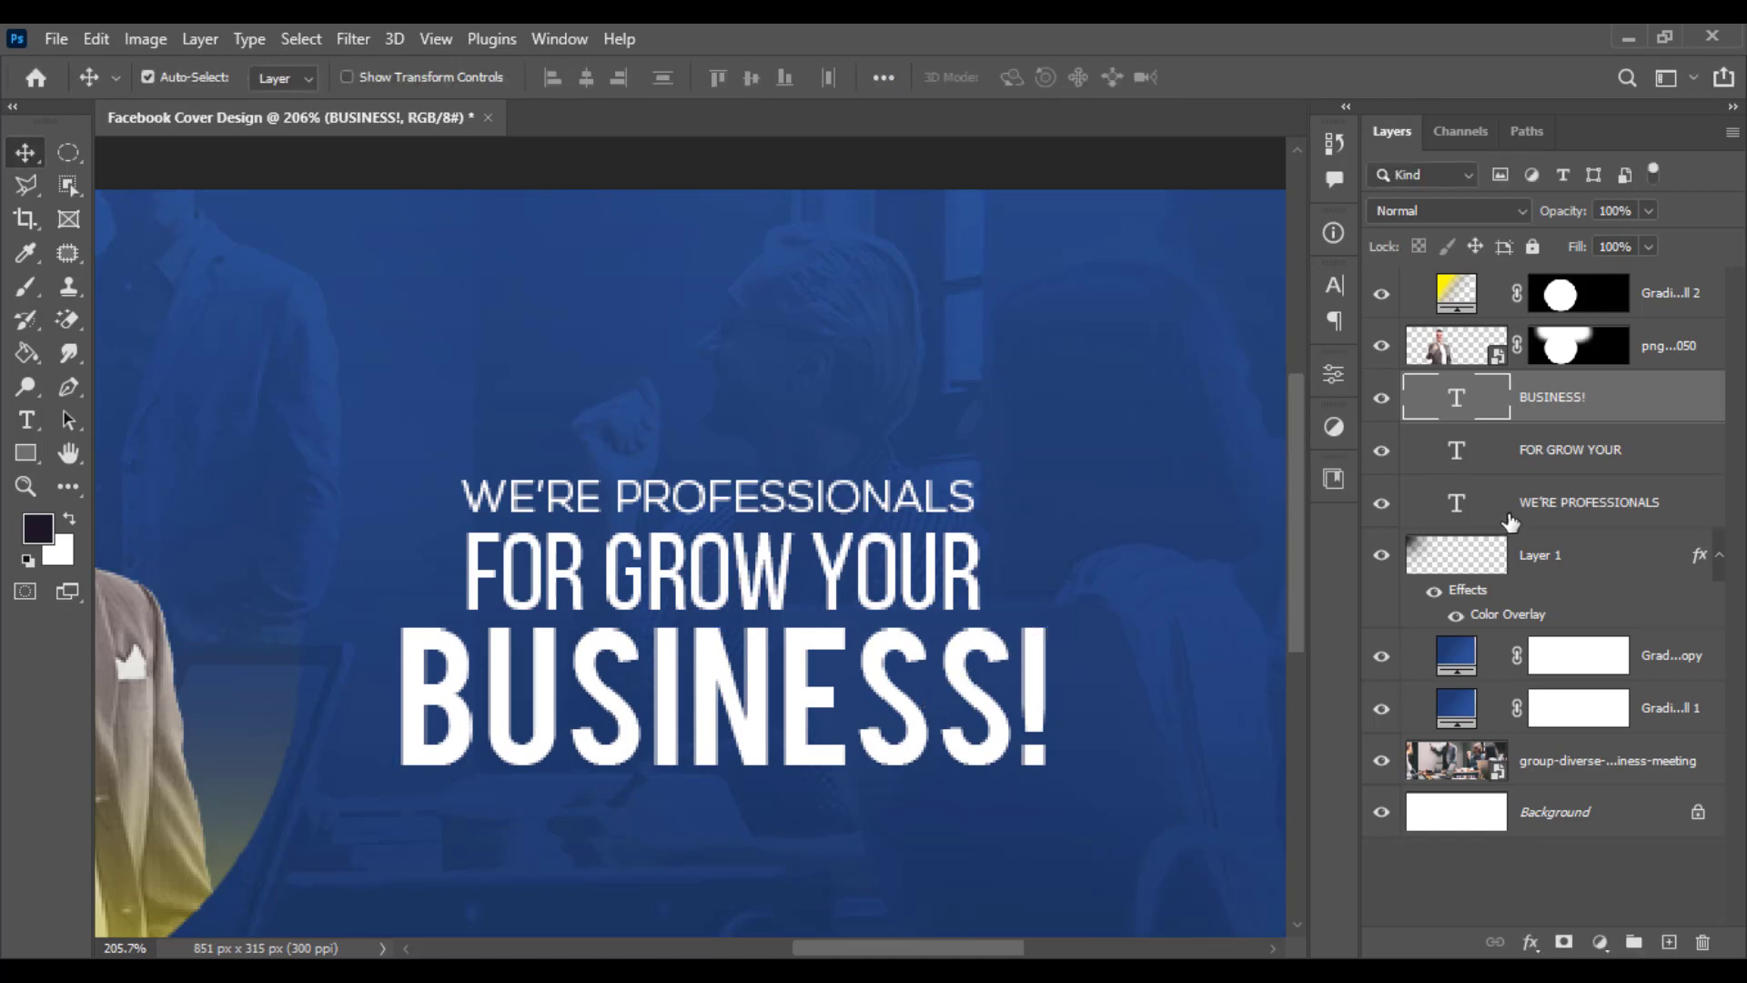
- Align the three text lines on their horizontal centres and nudge WE'RE PROFESSIONALS slightly left
{"action": "left_click", "coordinate": [1511, 510], "text": "shift"}
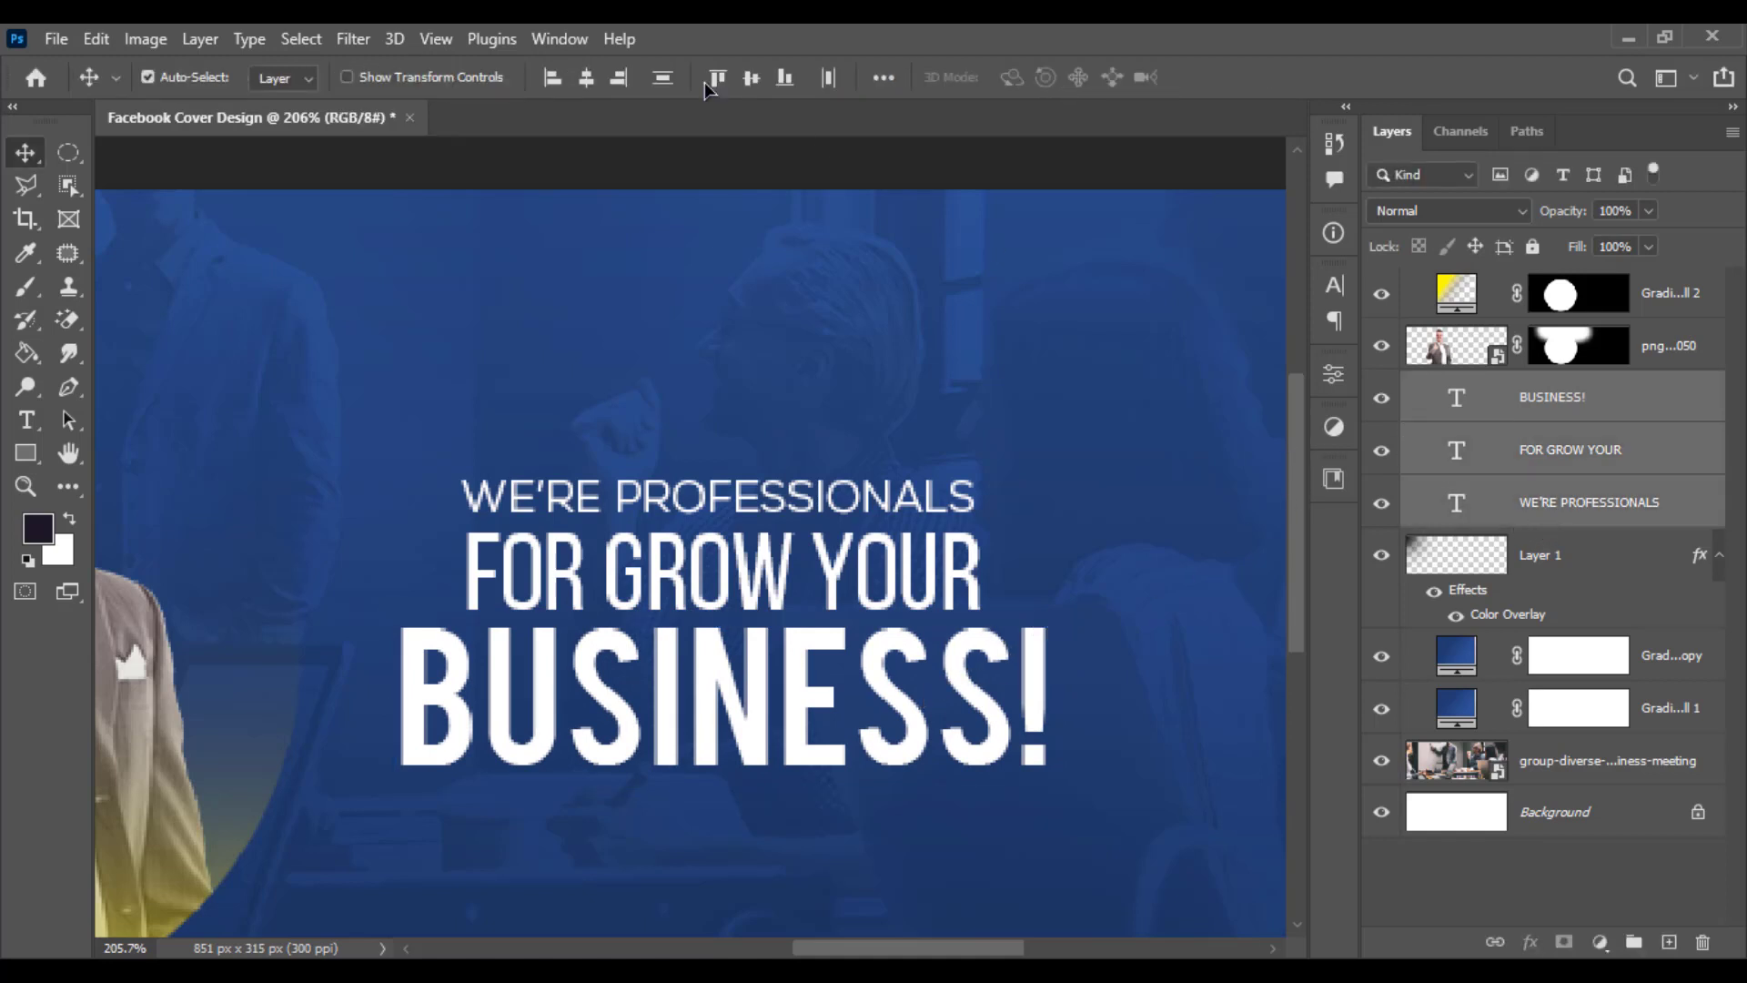
{"action": "left_click", "coordinate": [586, 78]}
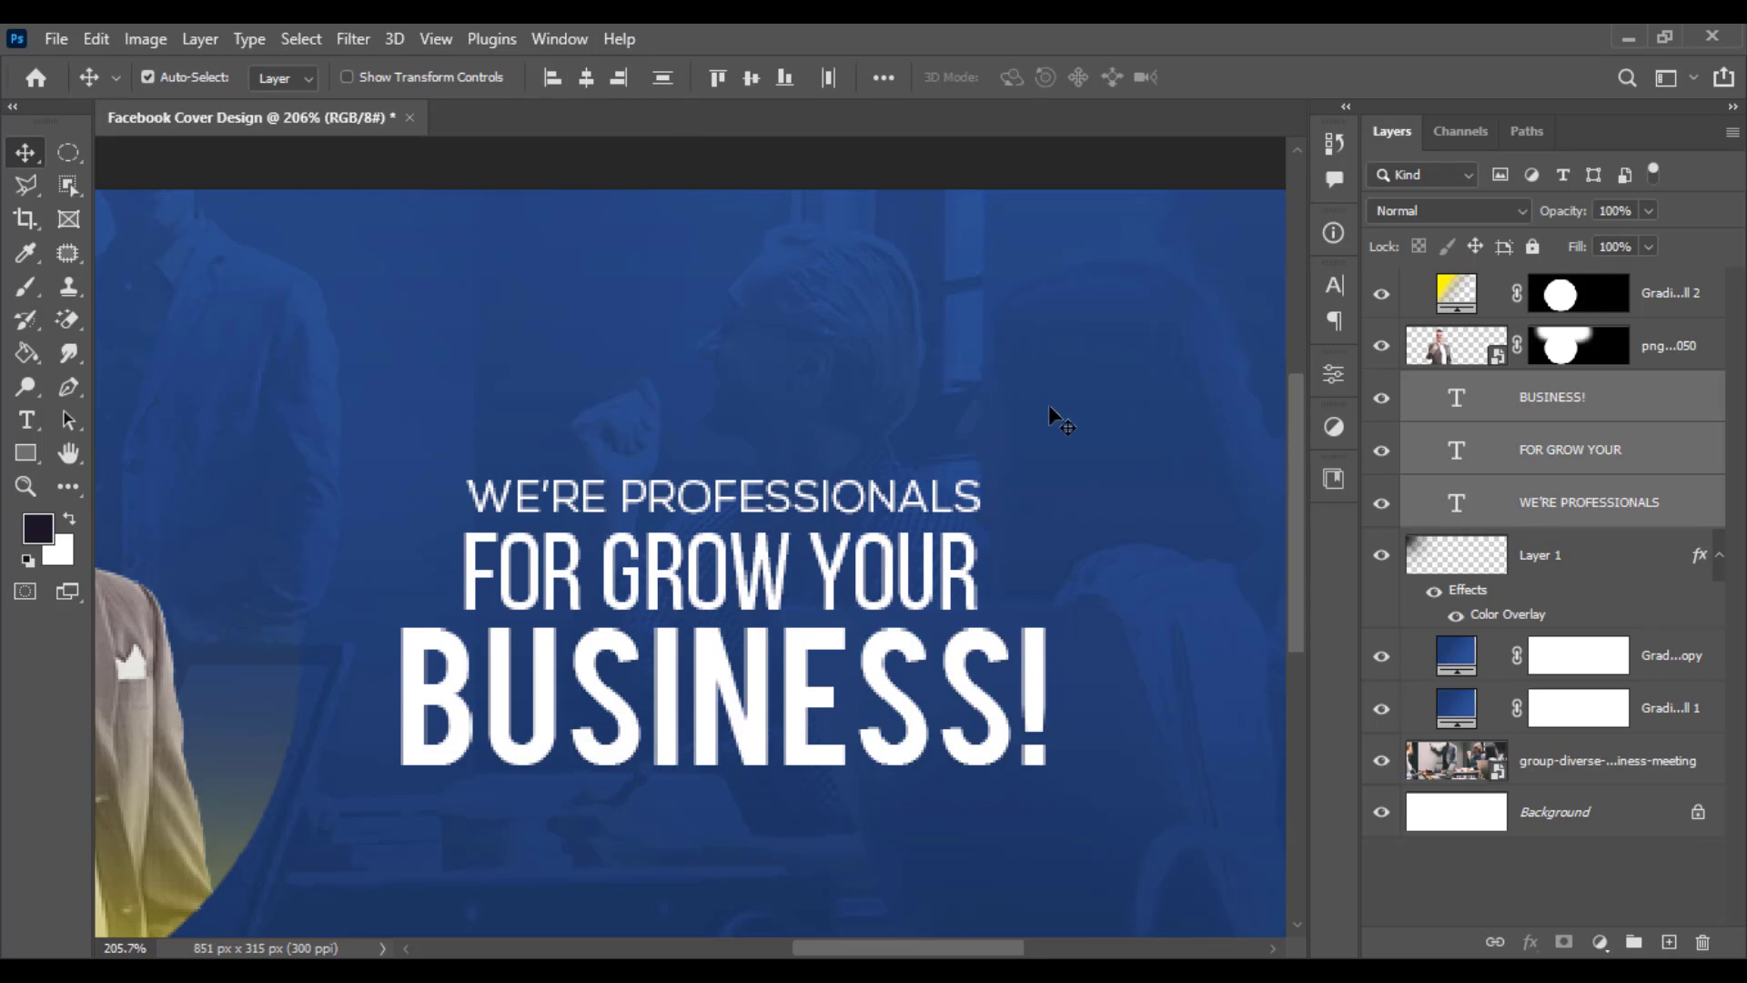
{"action": "left_click", "coordinate": [1554, 463]}
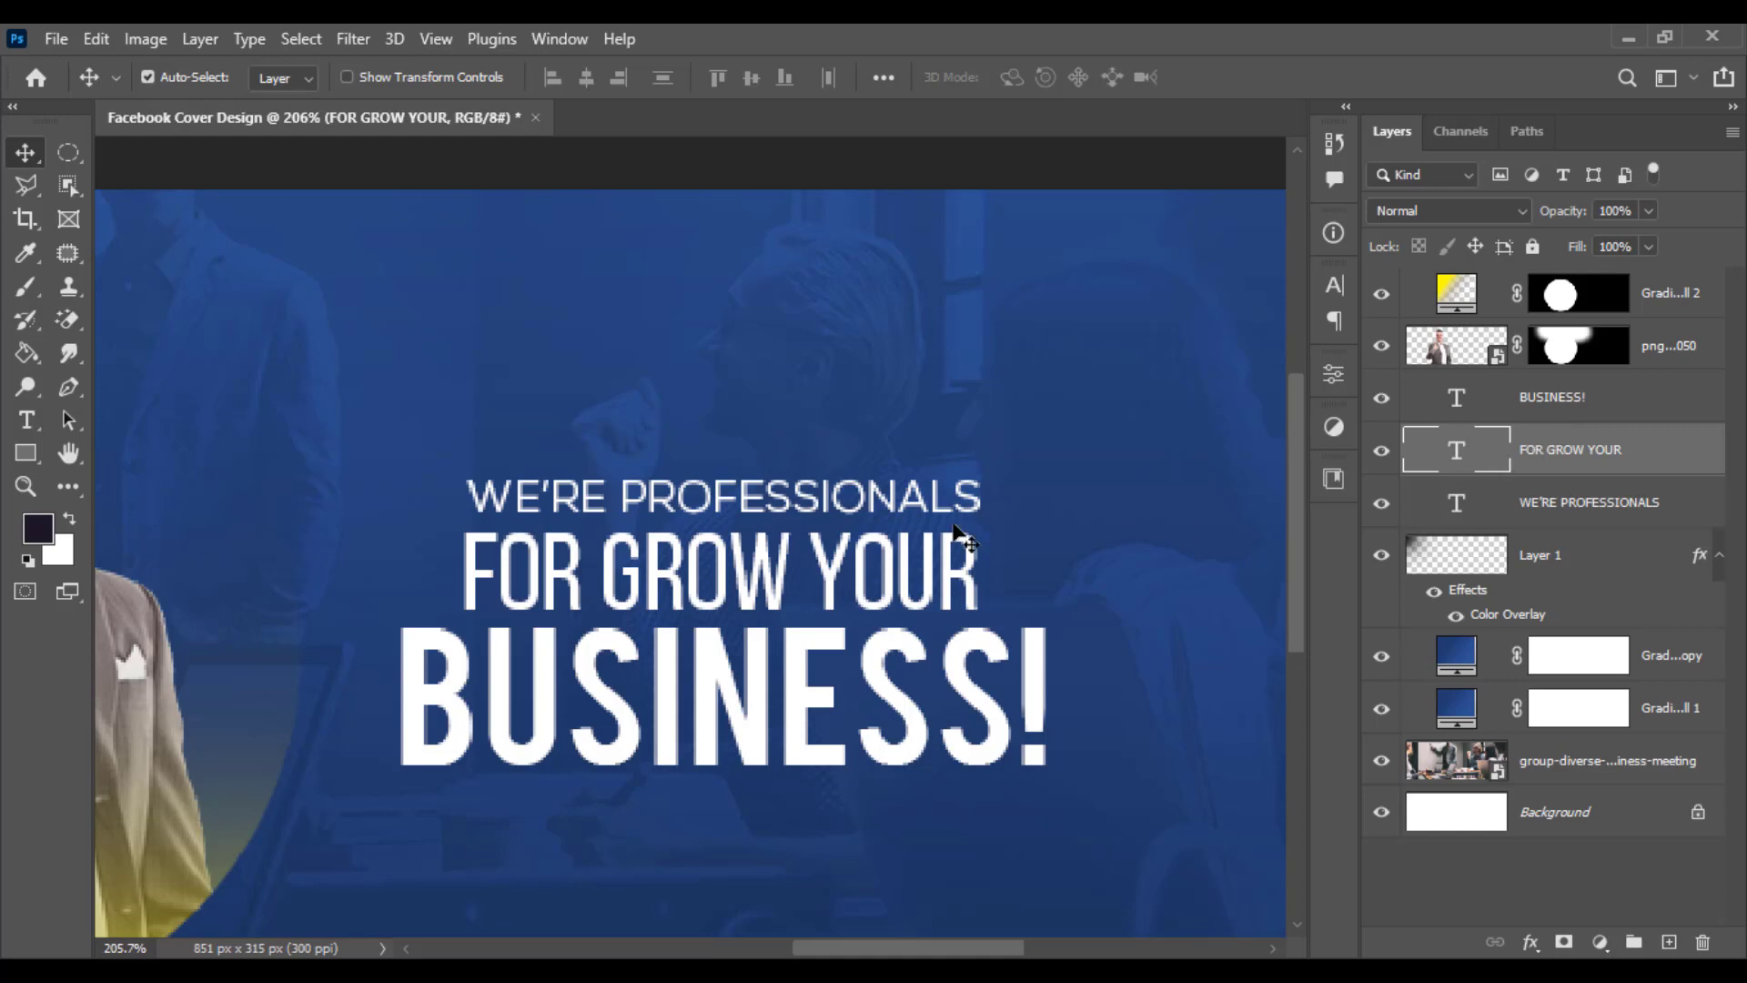
{"action": "left_click_drag", "start_coordinate": [975, 499], "coordinate": [958, 502]}
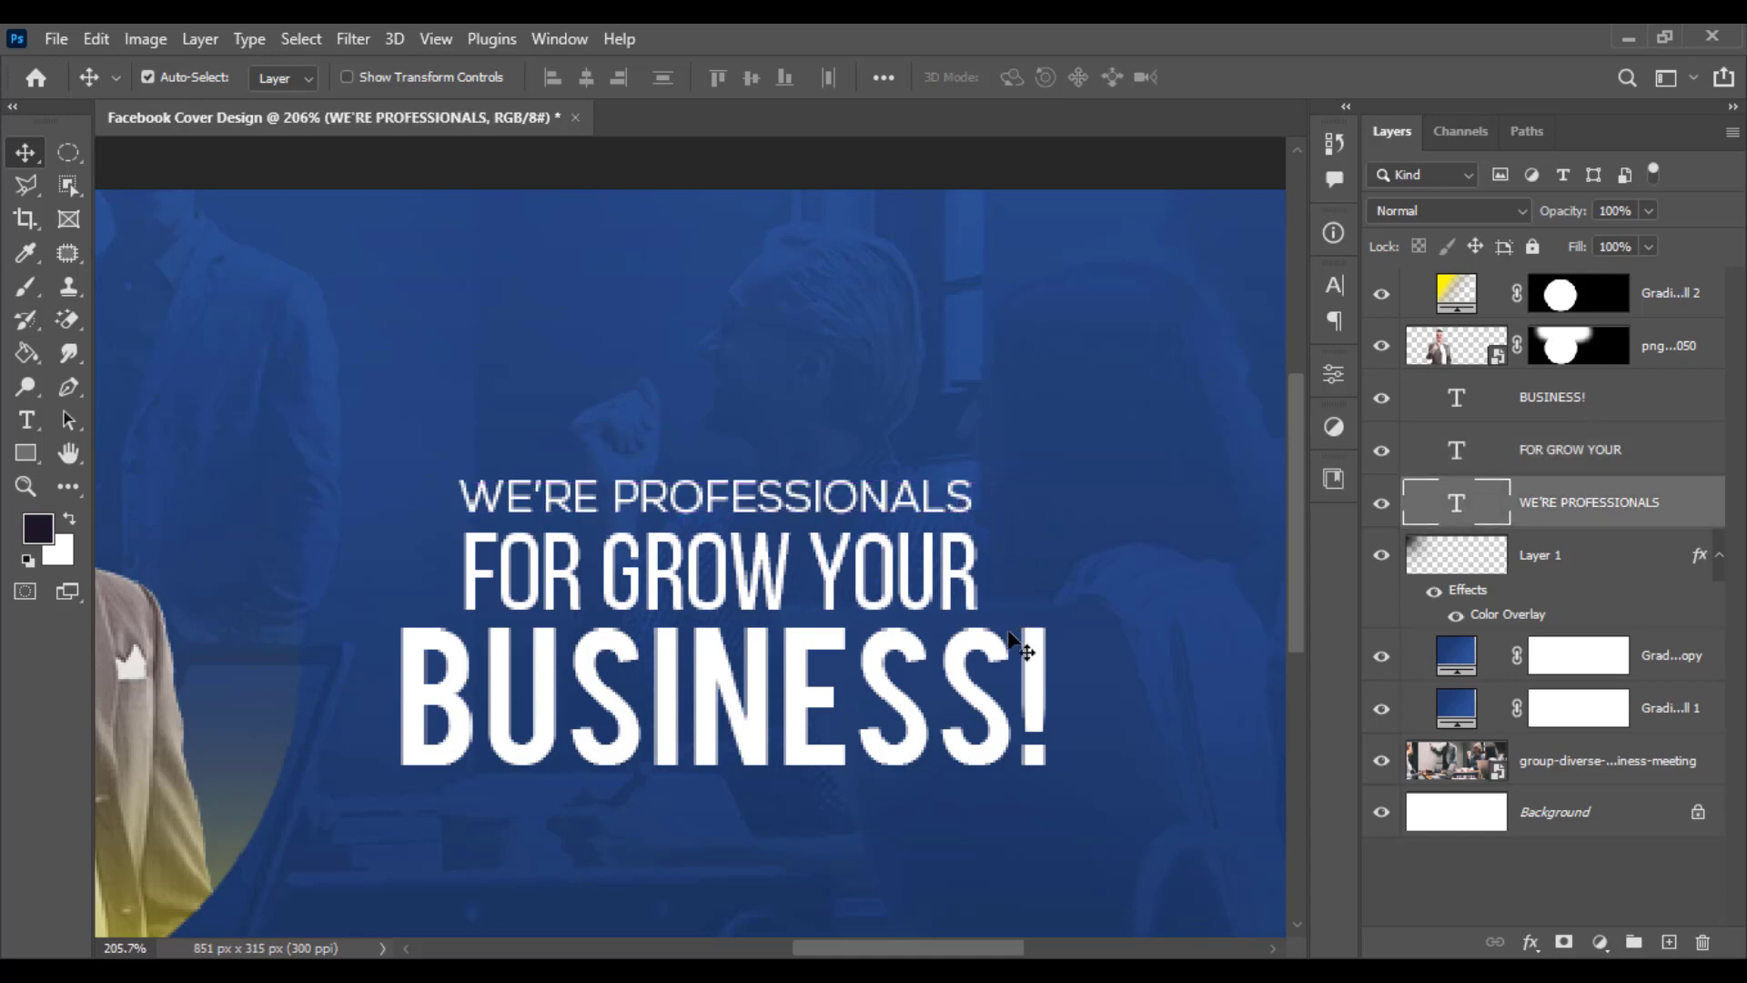
{"action": "scroll", "coordinate": [933, 688], "scroll_direction": "down", "scroll_amount": 2}
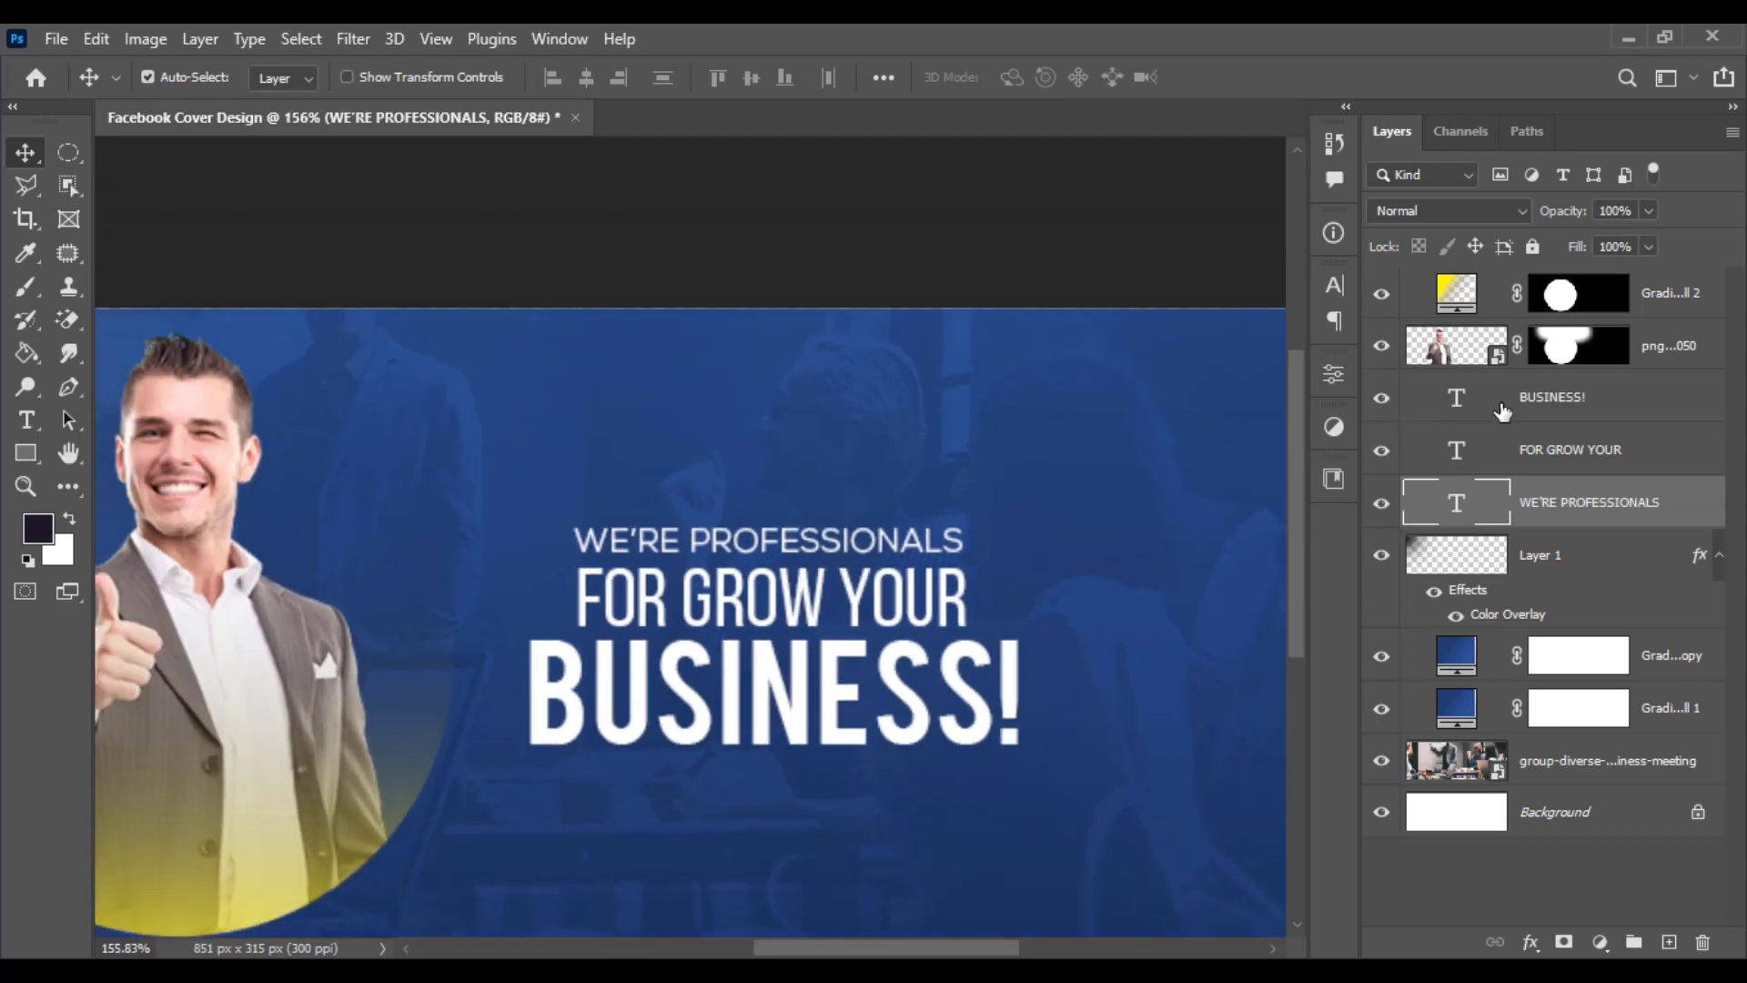
{"action": "left_click", "coordinate": [1474, 411], "text": "shift"}
{"action": "key", "text": "ctrl+t"}
{"action": "scroll", "coordinate": [1060, 571], "scroll_direction": "down", "scroll_amount": 1}
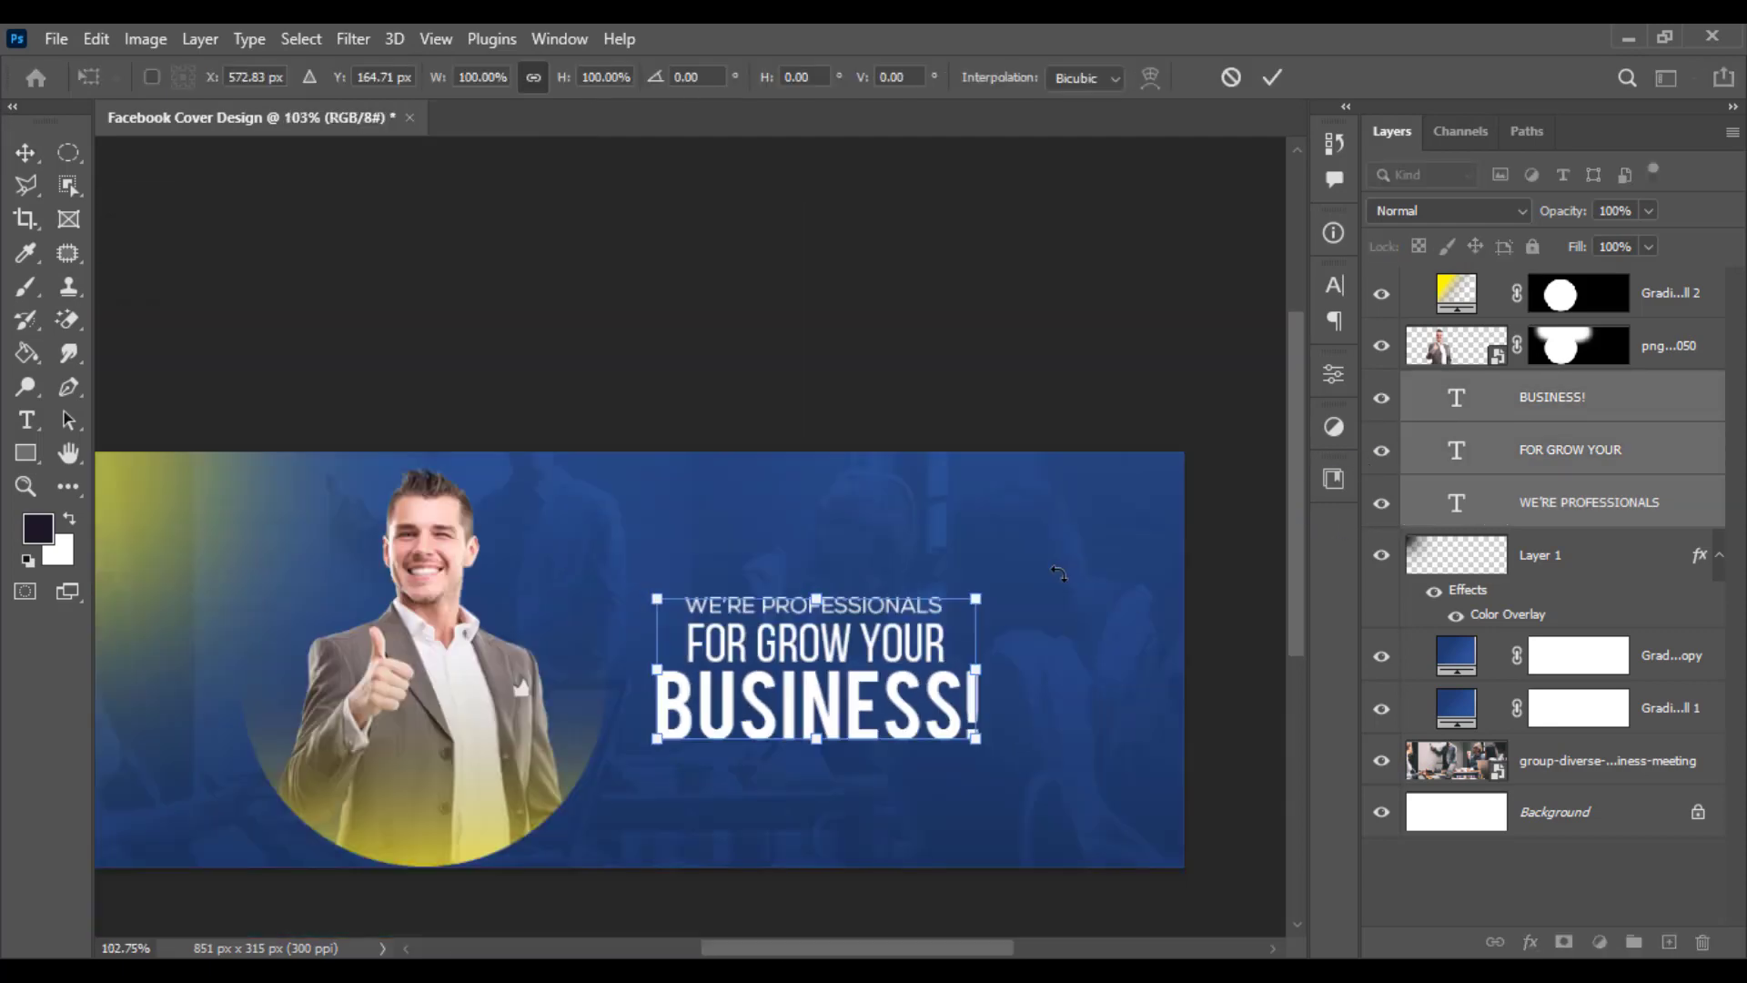
{"action": "scroll", "coordinate": [652, 593], "scroll_direction": "up", "scroll_amount": 2}
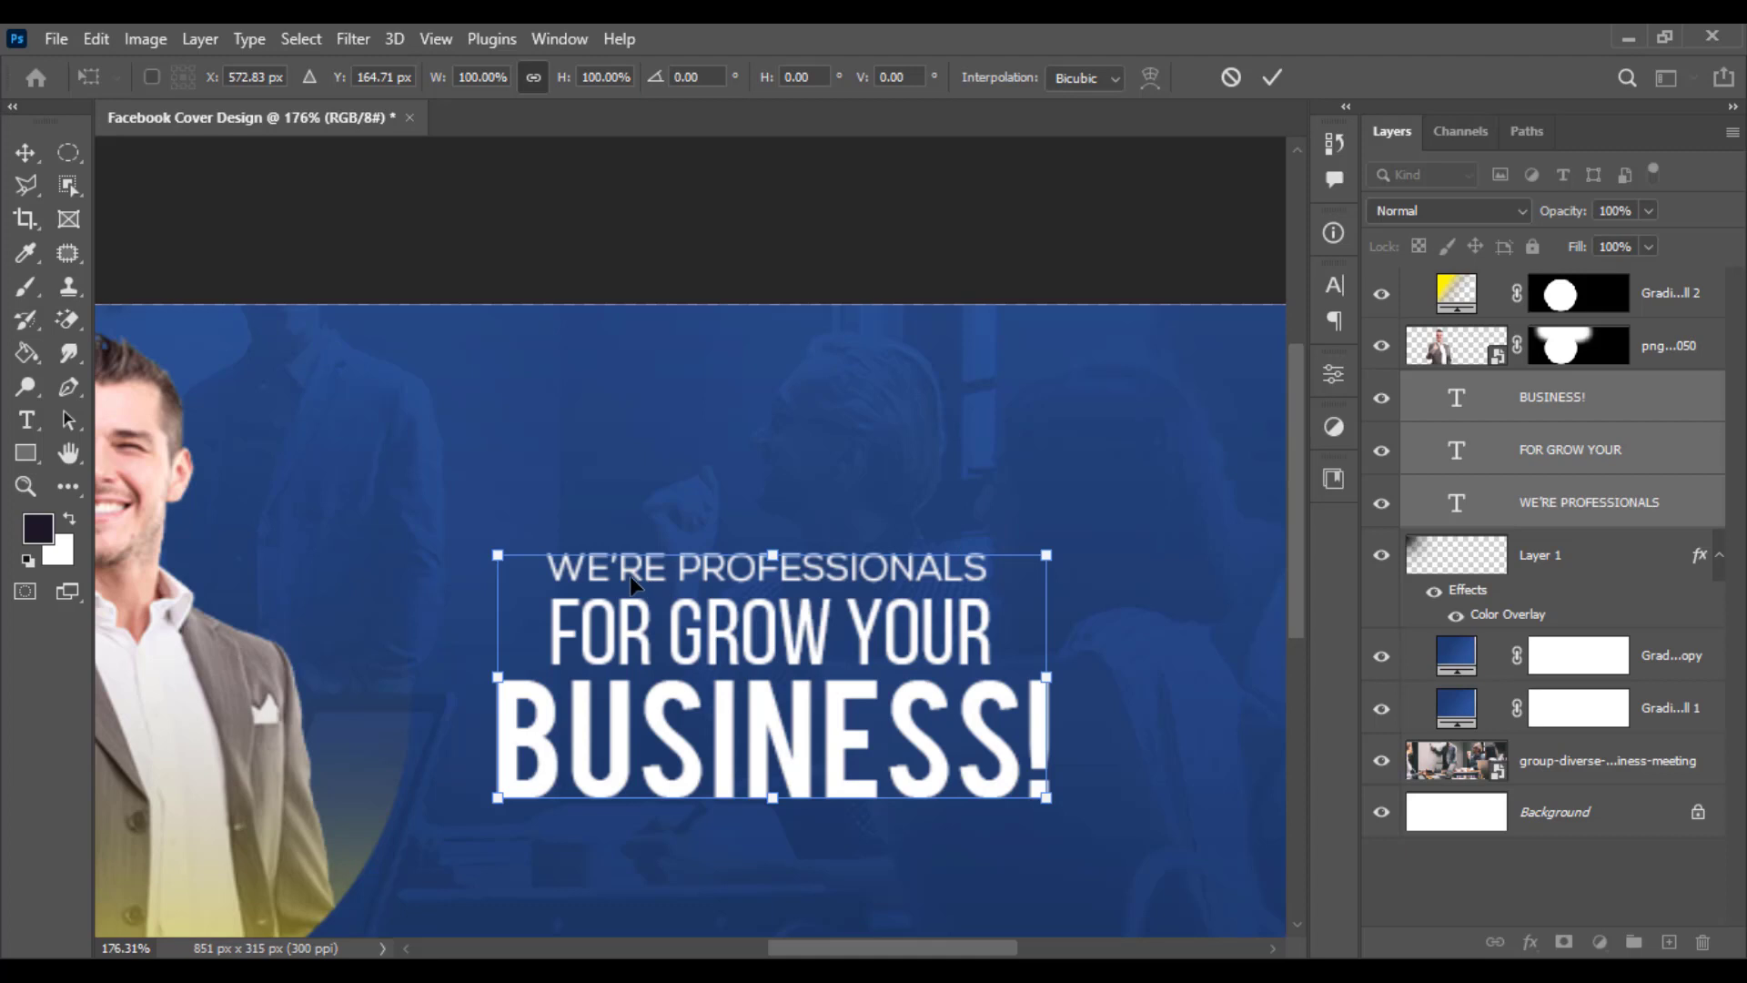
{"action": "key", "text": "Return"}
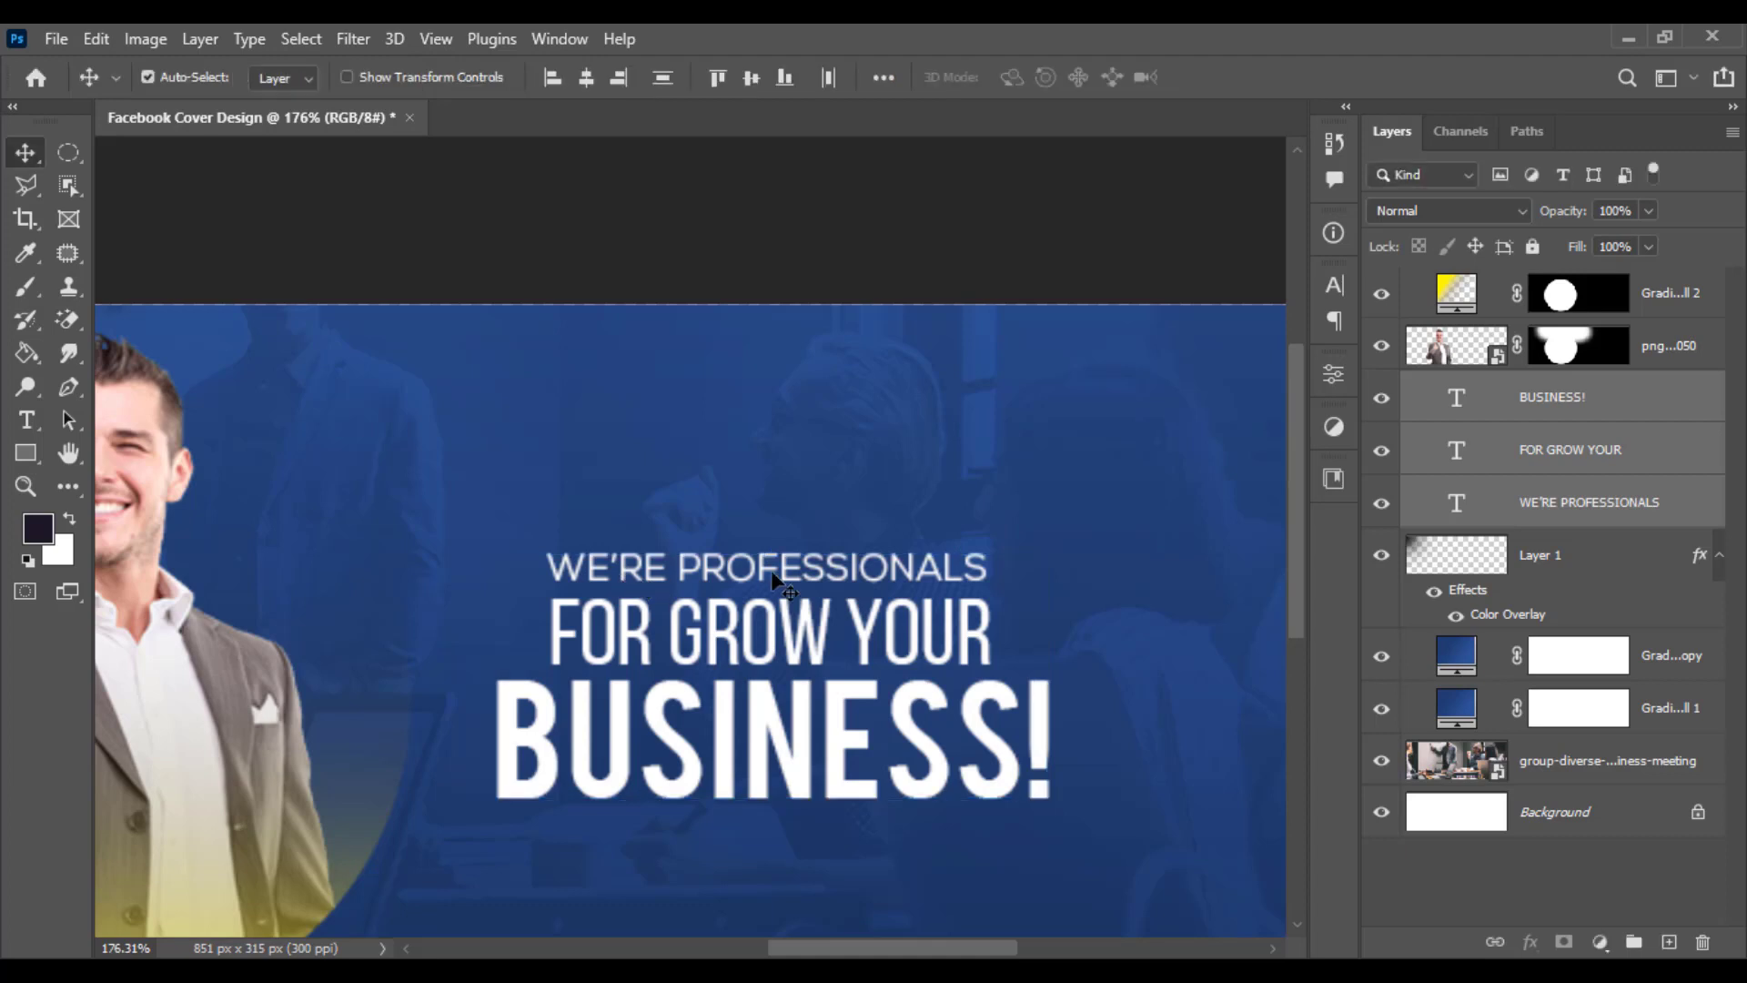
- Set the word PROFESSIONALS in the top line to the Nexa Heavy font
{"action": "left_click", "coordinate": [1539, 444], "text": "ctrl"}
{"action": "left_click", "coordinate": [1547, 506], "text": "ctrl"}
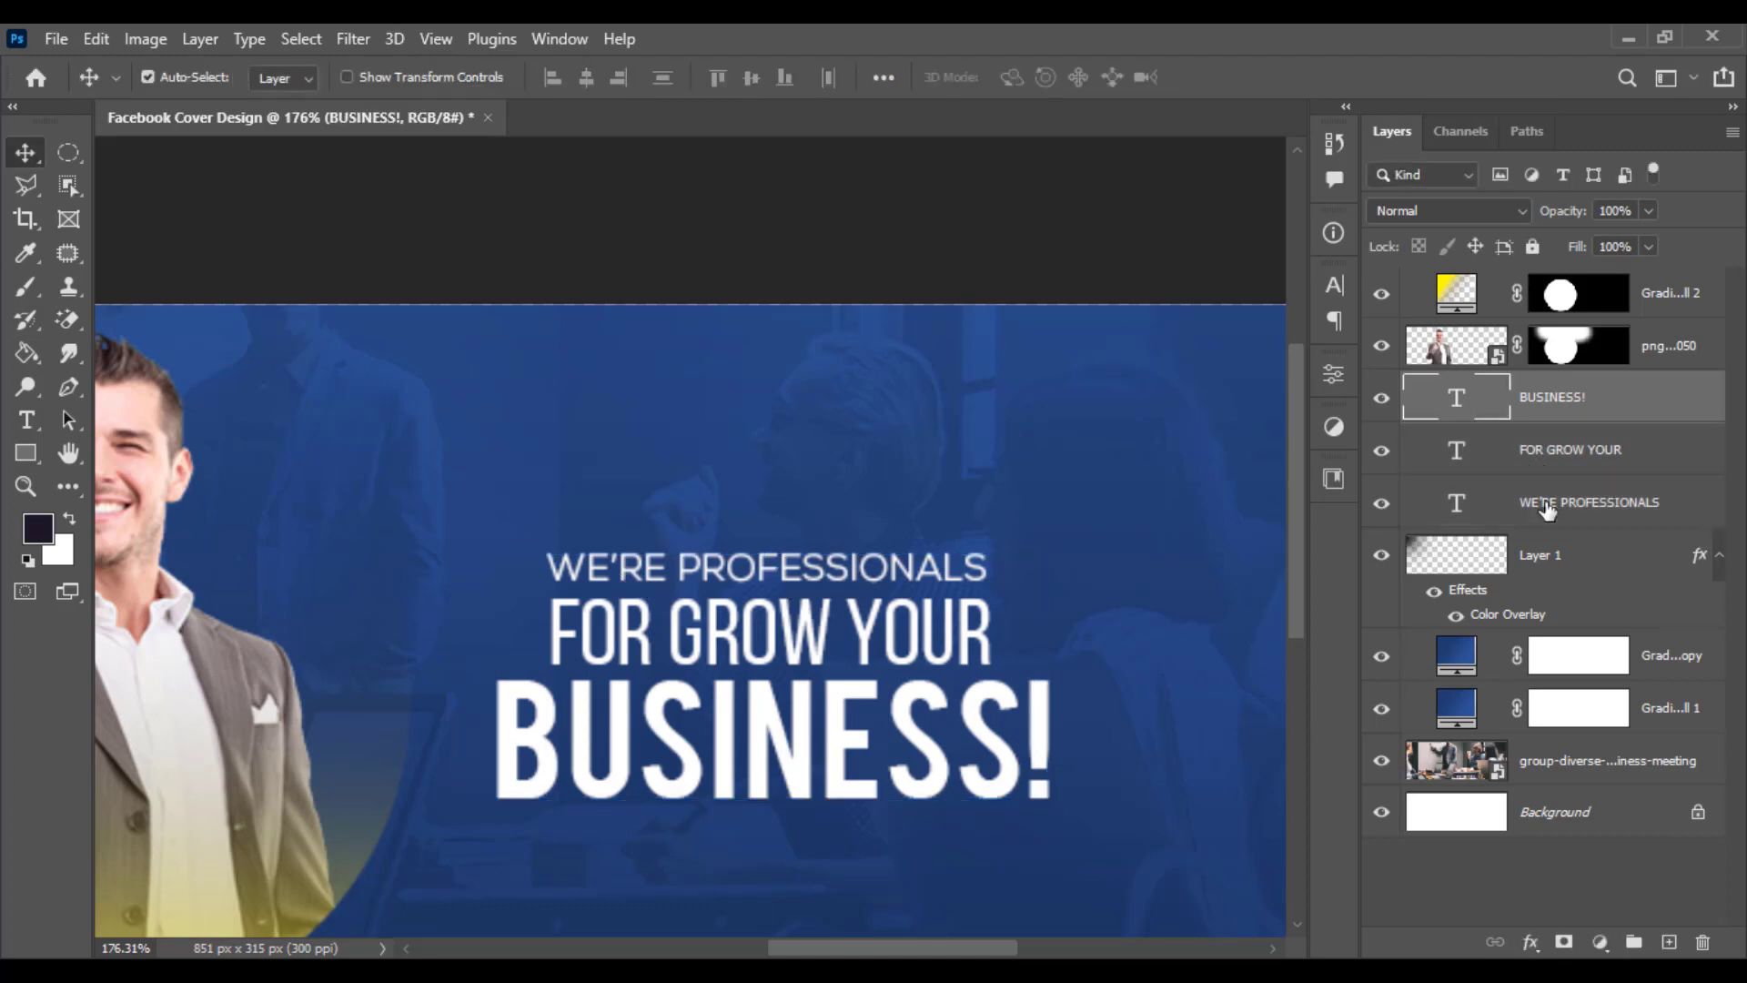
{"action": "left_click", "coordinate": [1547, 506]}
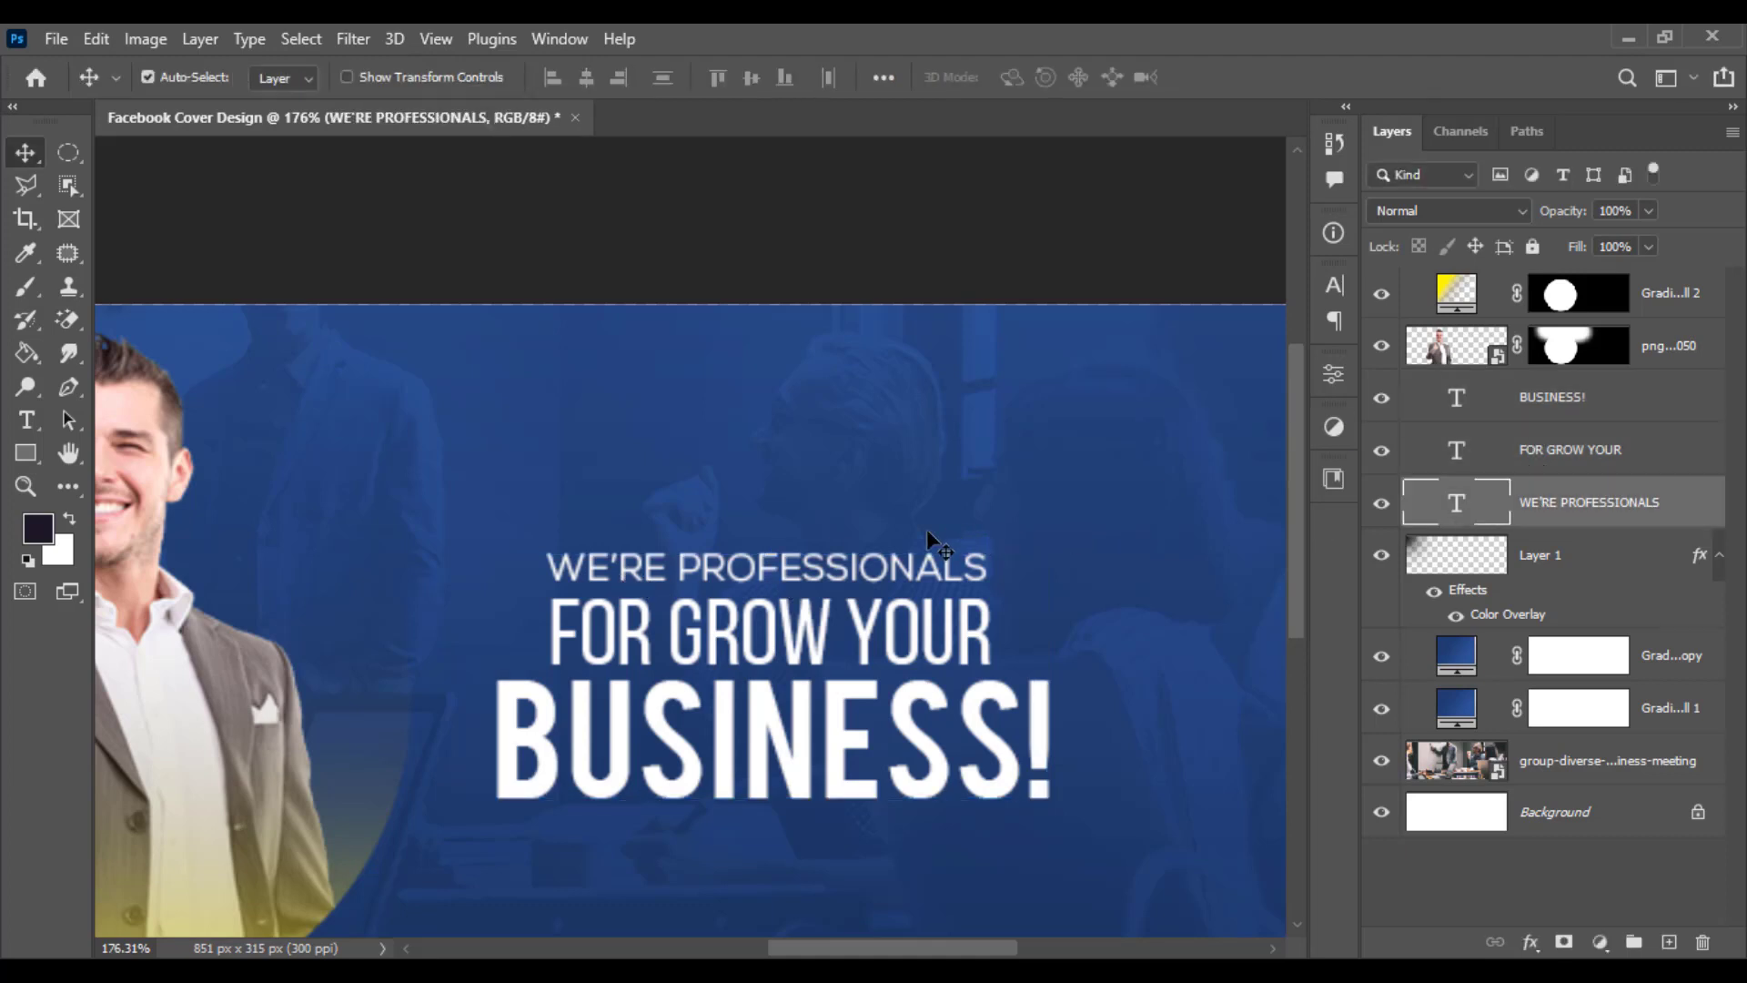
{"action": "left_click", "coordinate": [25, 425]}
{"action": "double_click", "coordinate": [721, 571]}
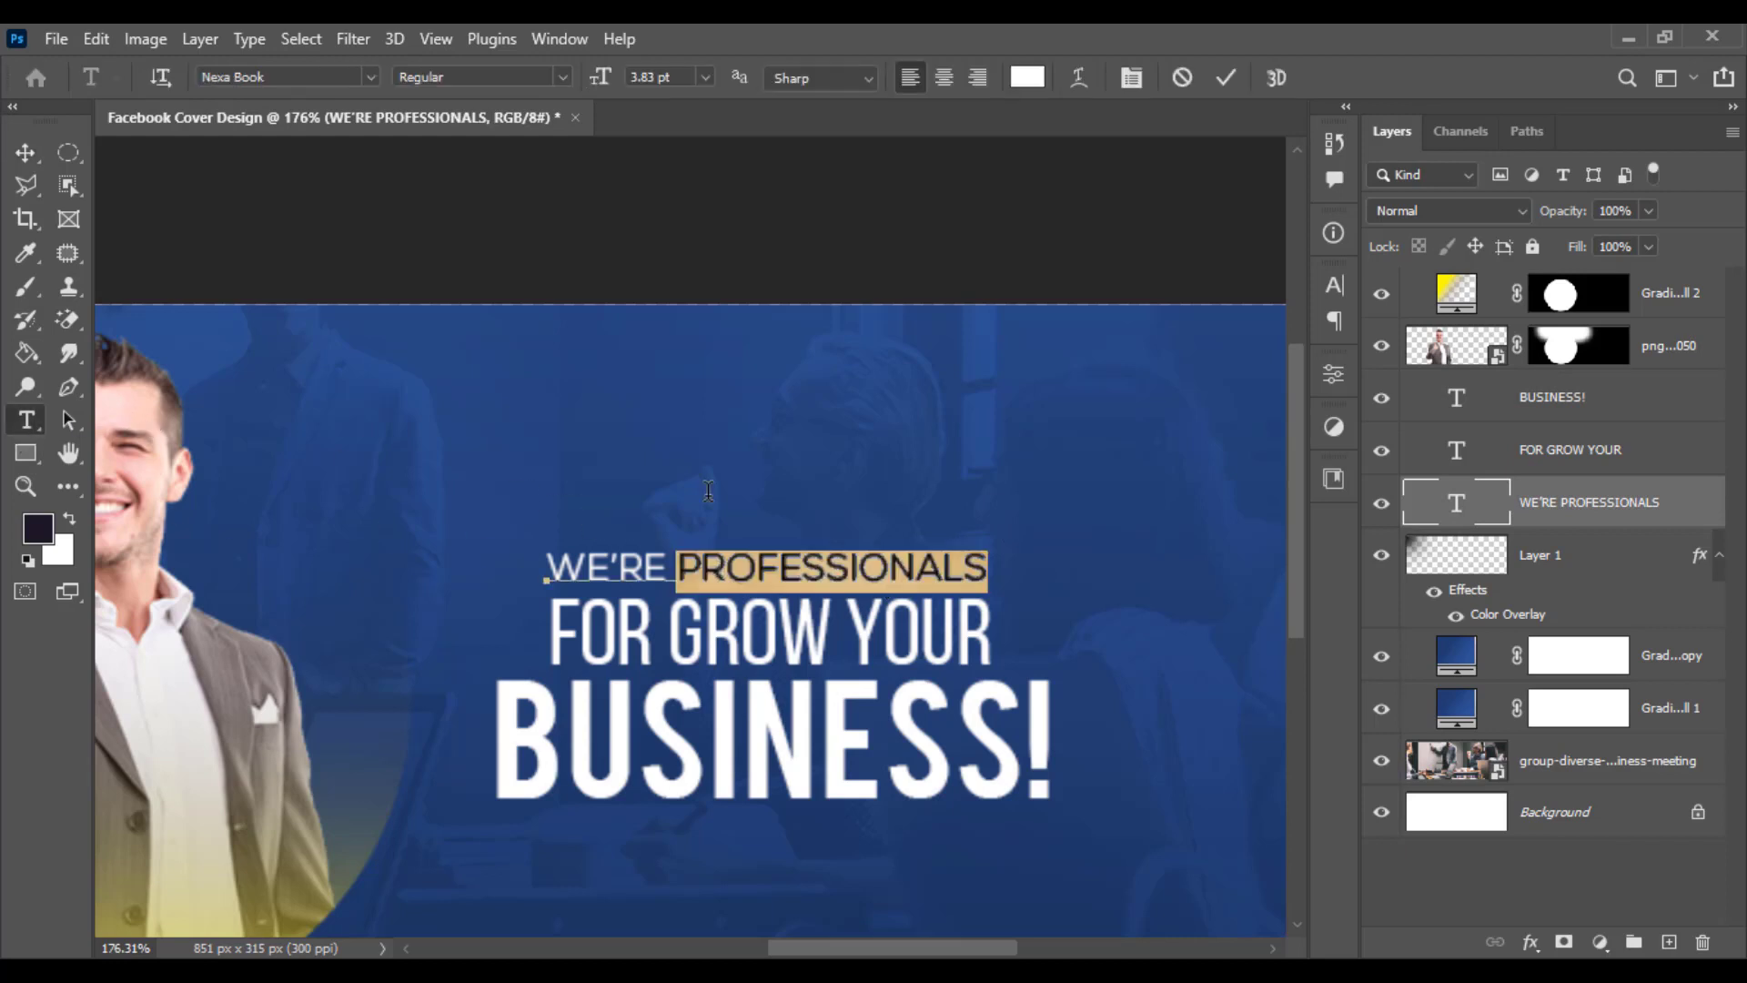
{"action": "left_click", "coordinate": [270, 74]}
{"action": "type", "text": "nexa"}
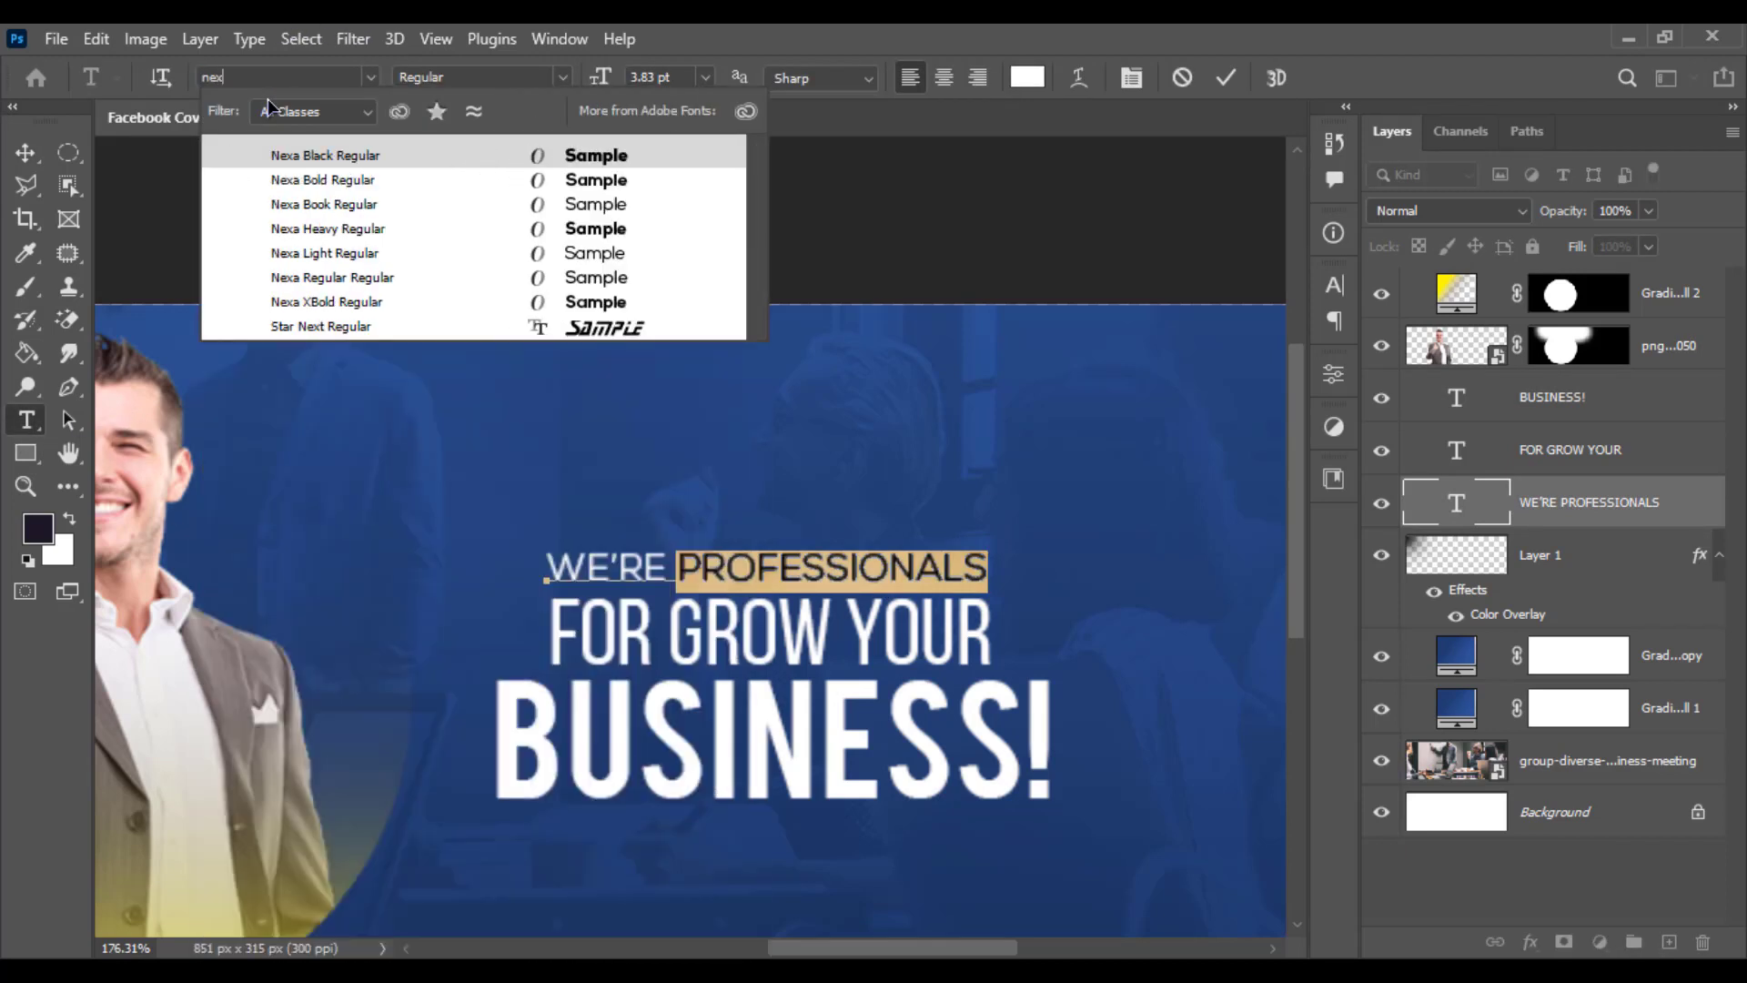
{"action": "left_click", "coordinate": [437, 238]}
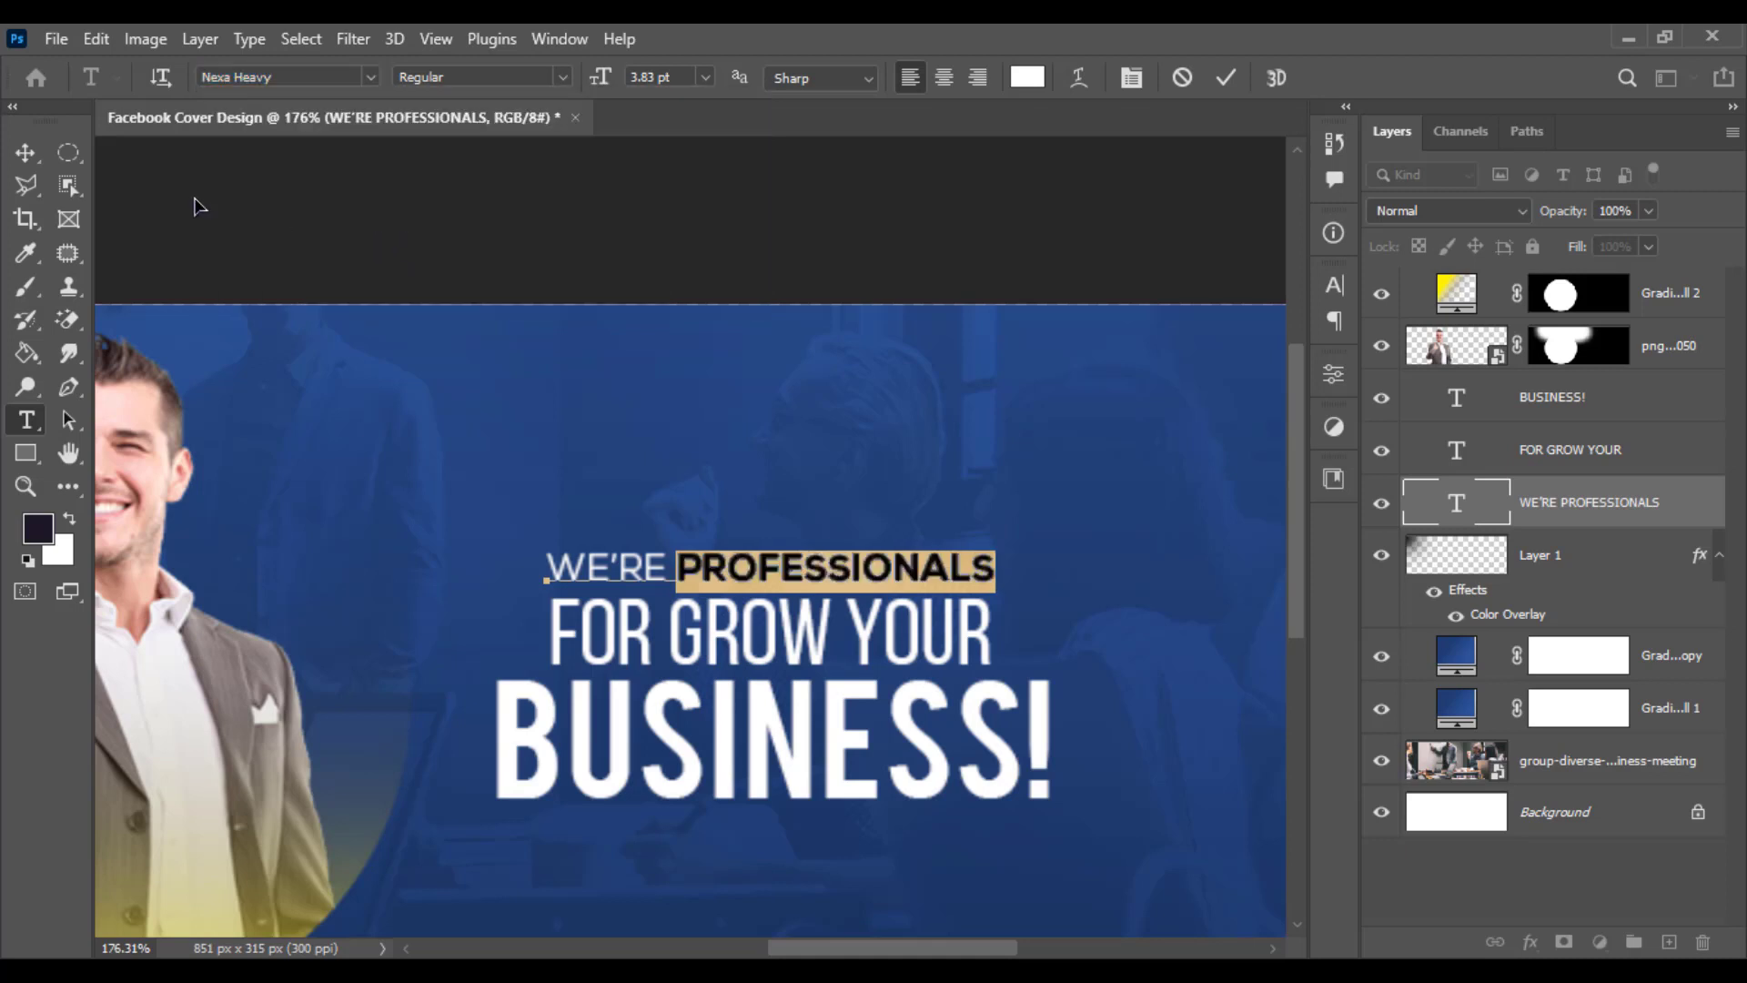
{"action": "left_click", "coordinate": [24, 153]}
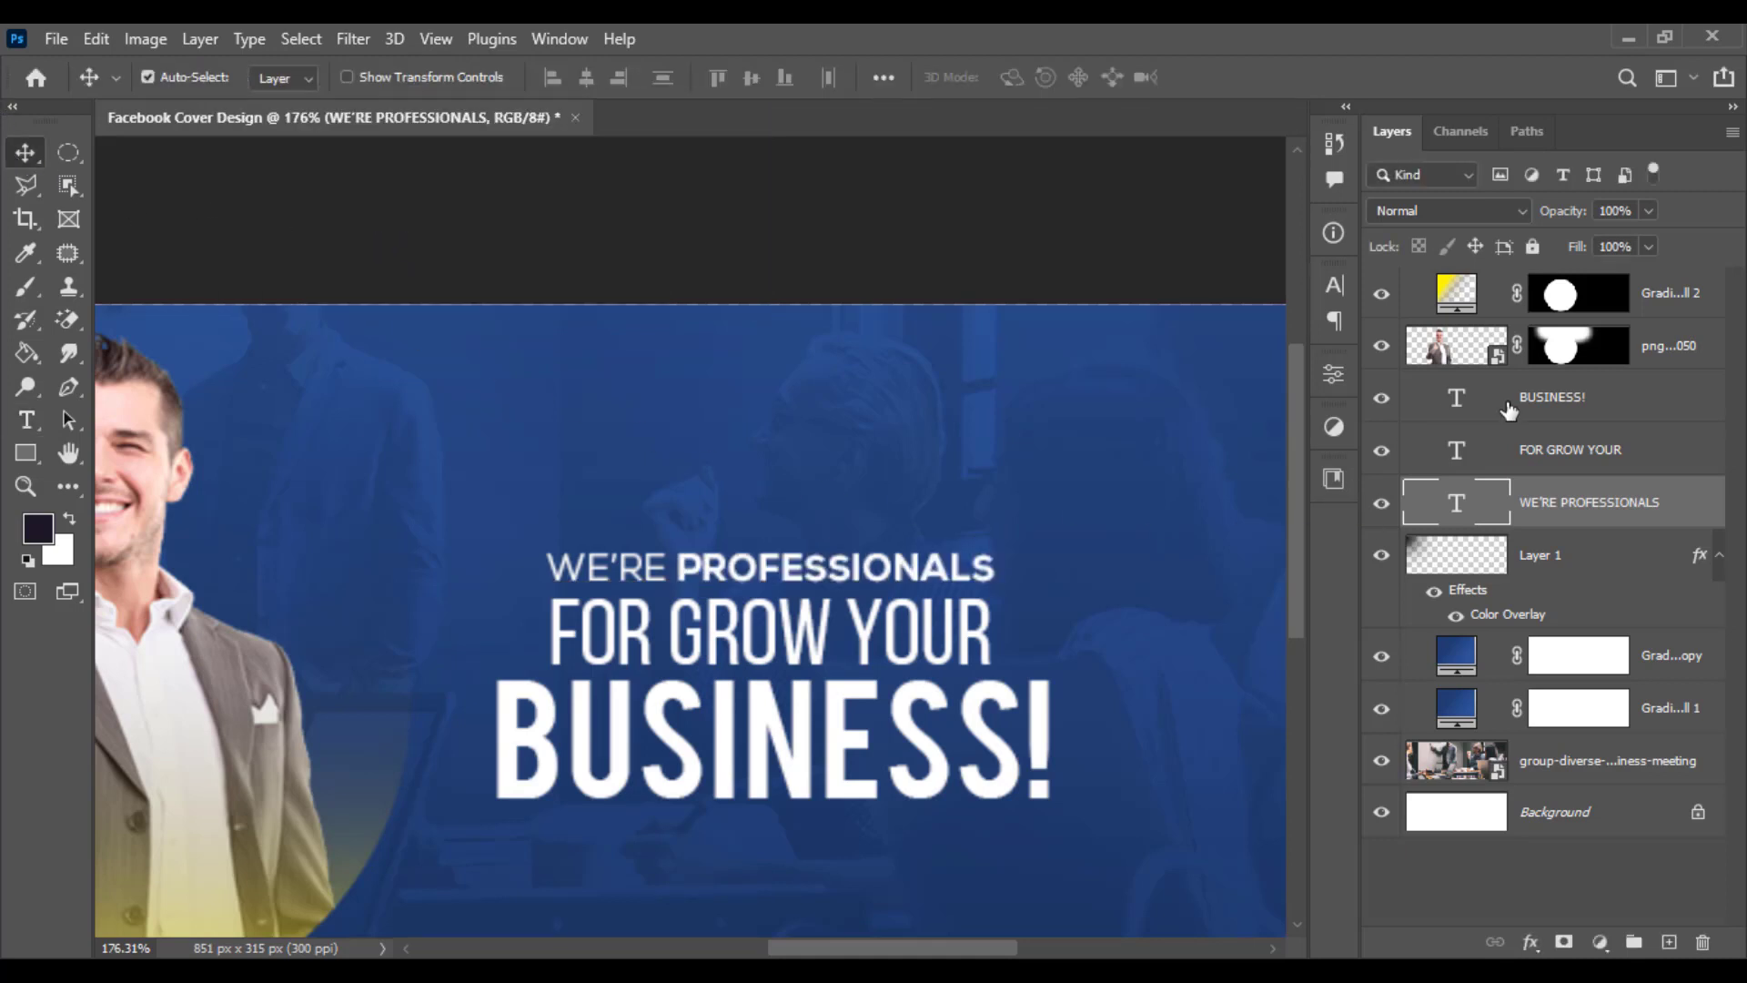
- Shift FOR GROW YOUR right to end with BUSINESS!, and move WE'RE PROFESSIONALS left to start with it
{"action": "left_click_drag", "start_coordinate": [983, 648], "coordinate": [1035, 648]}
{"action": "mouse_move", "coordinate": [841, 579]}
{"action": "left_mouse_down"}
{"action": "mouse_move", "coordinate": [807, 575]}
{"action": "mouse_move", "coordinate": [850, 578]}
{"action": "left_mouse_up"}
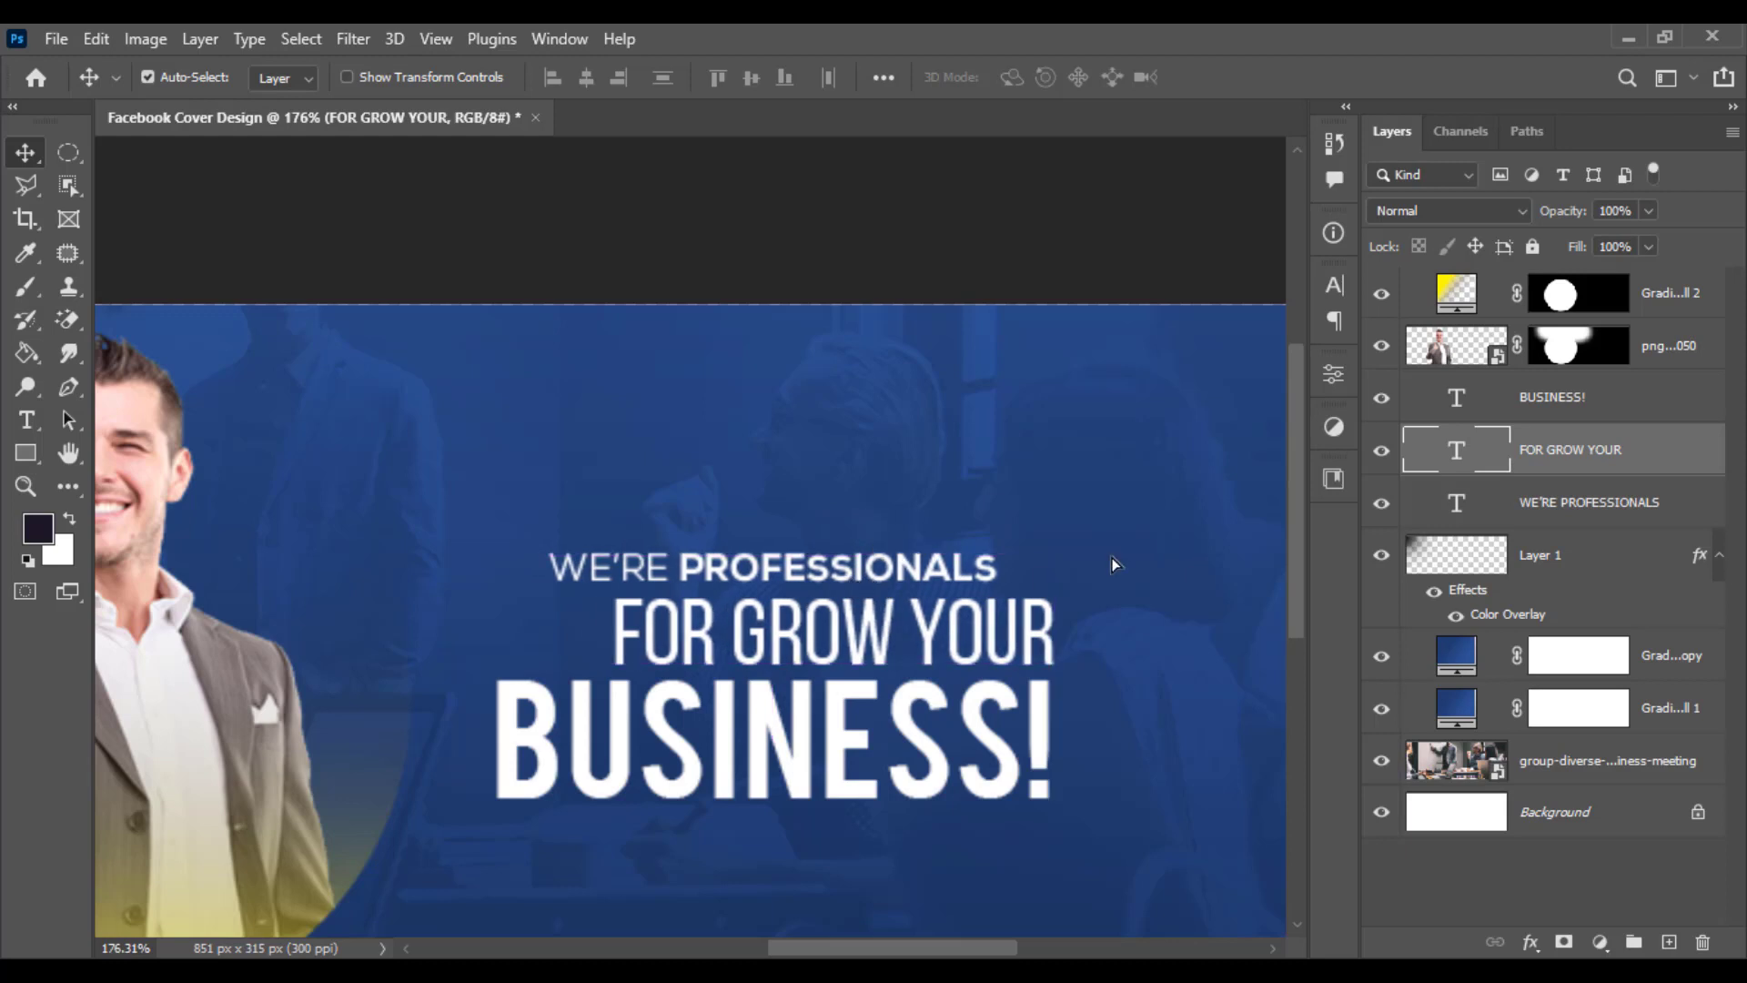
{"action": "left_click", "coordinate": [1592, 412]}
{"action": "left_click", "coordinate": [1580, 498]}
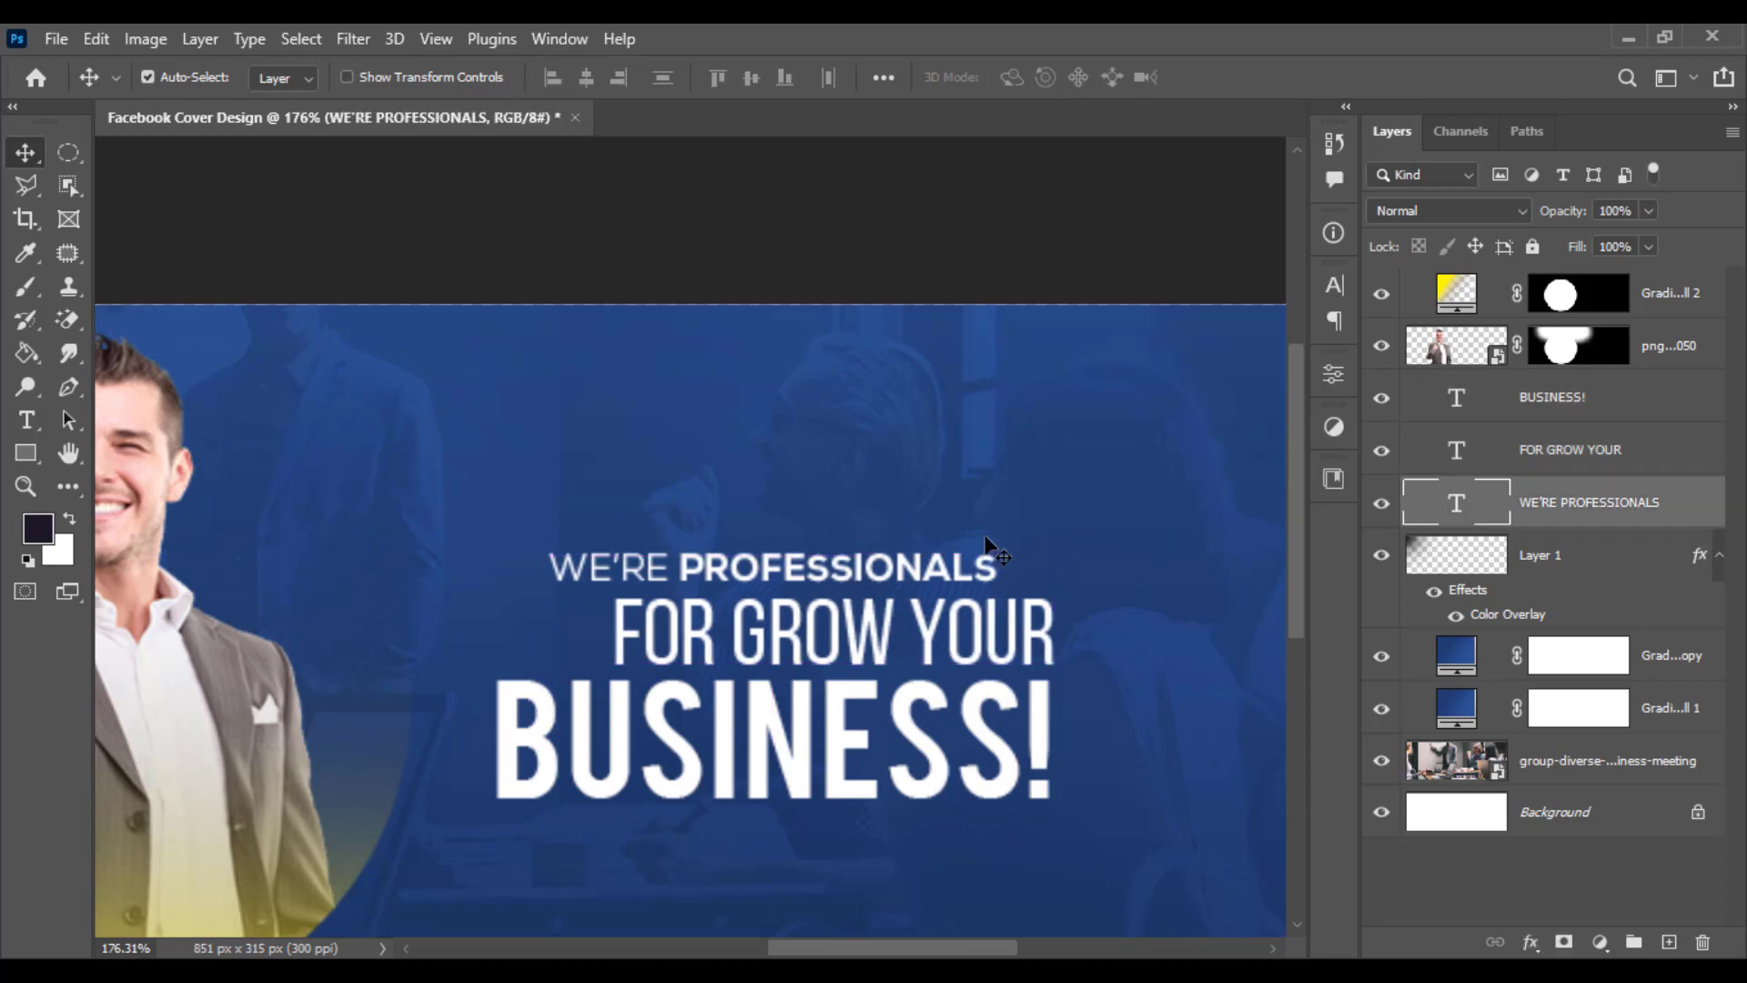
{"action": "left_click_drag", "start_coordinate": [957, 566], "coordinate": [905, 566]}
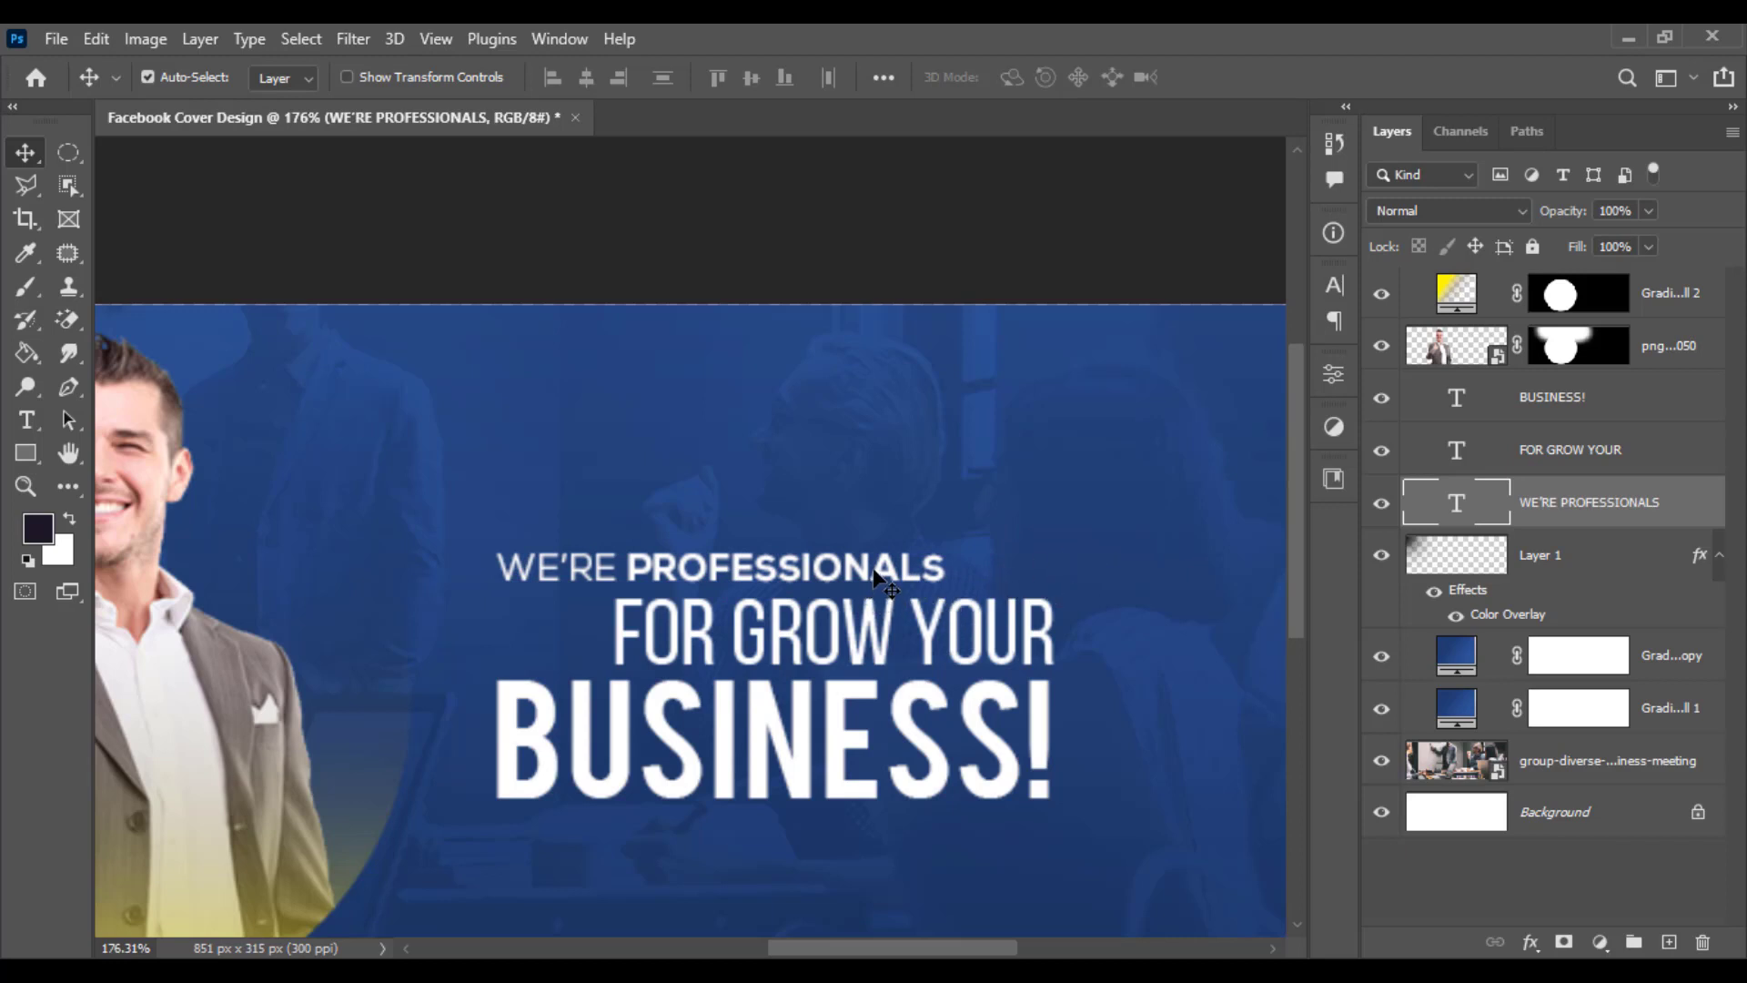
{"action": "left_click_drag", "start_coordinate": [874, 573], "coordinate": [872, 565]}
- Skew all three text lines upward by about -6° and enlarge them to about 111%
{"action": "left_click", "coordinate": [1545, 417], "text": "shift"}
{"action": "key", "text": "ctrl+t"}
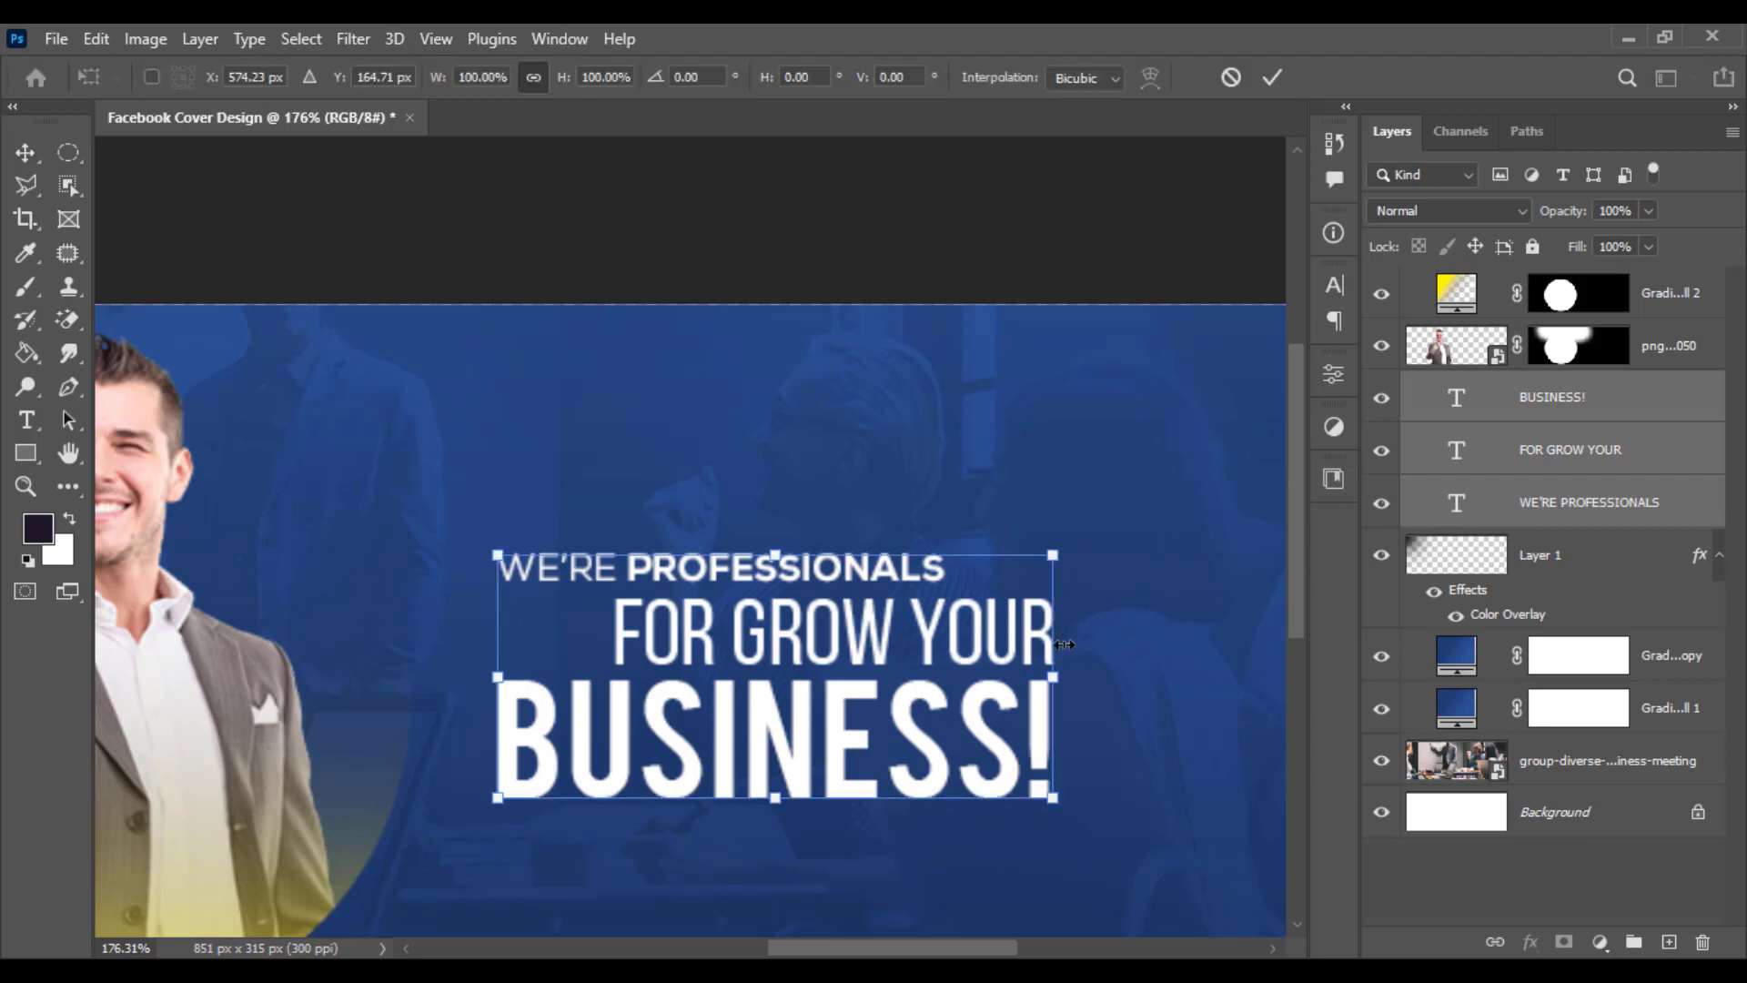
{"action": "left_click_drag", "start_coordinate": [1056, 664], "coordinate": [1053, 593]}
{"action": "left_click_drag", "start_coordinate": [506, 692], "coordinate": [497, 652]}
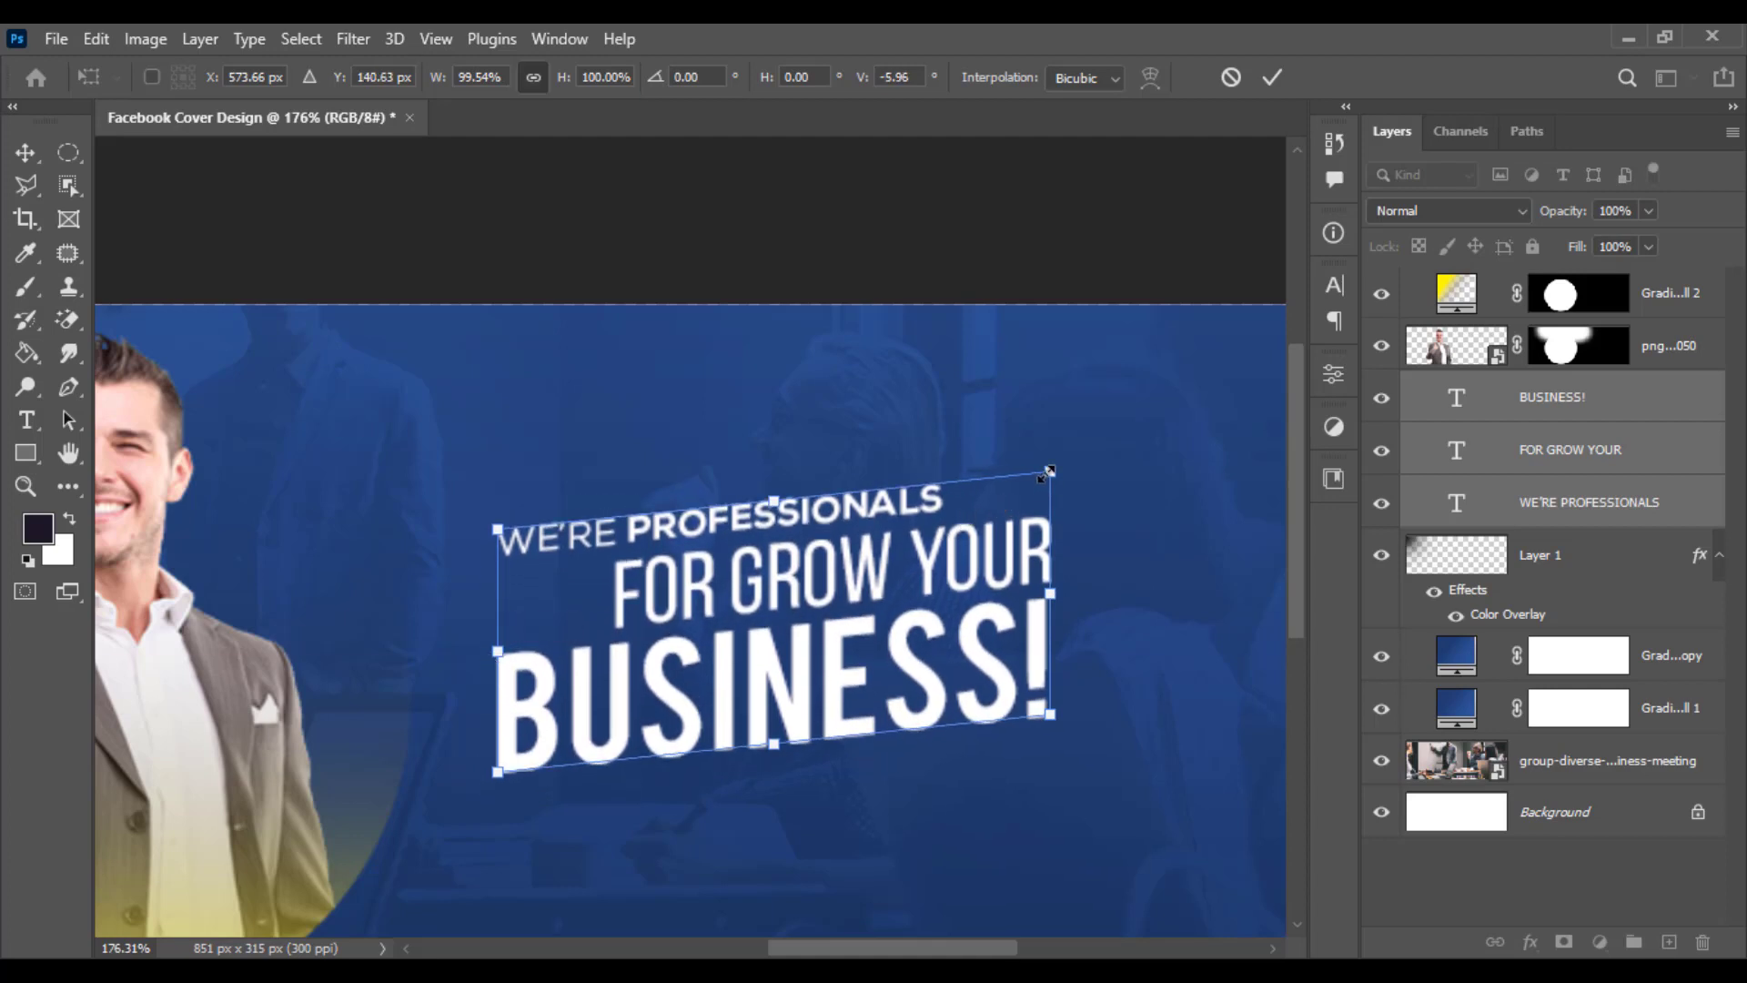
{"action": "left_click_drag", "start_coordinate": [1046, 474], "coordinate": [1078, 456]}
{"action": "left_click_drag", "start_coordinate": [893, 568], "coordinate": [970, 592]}
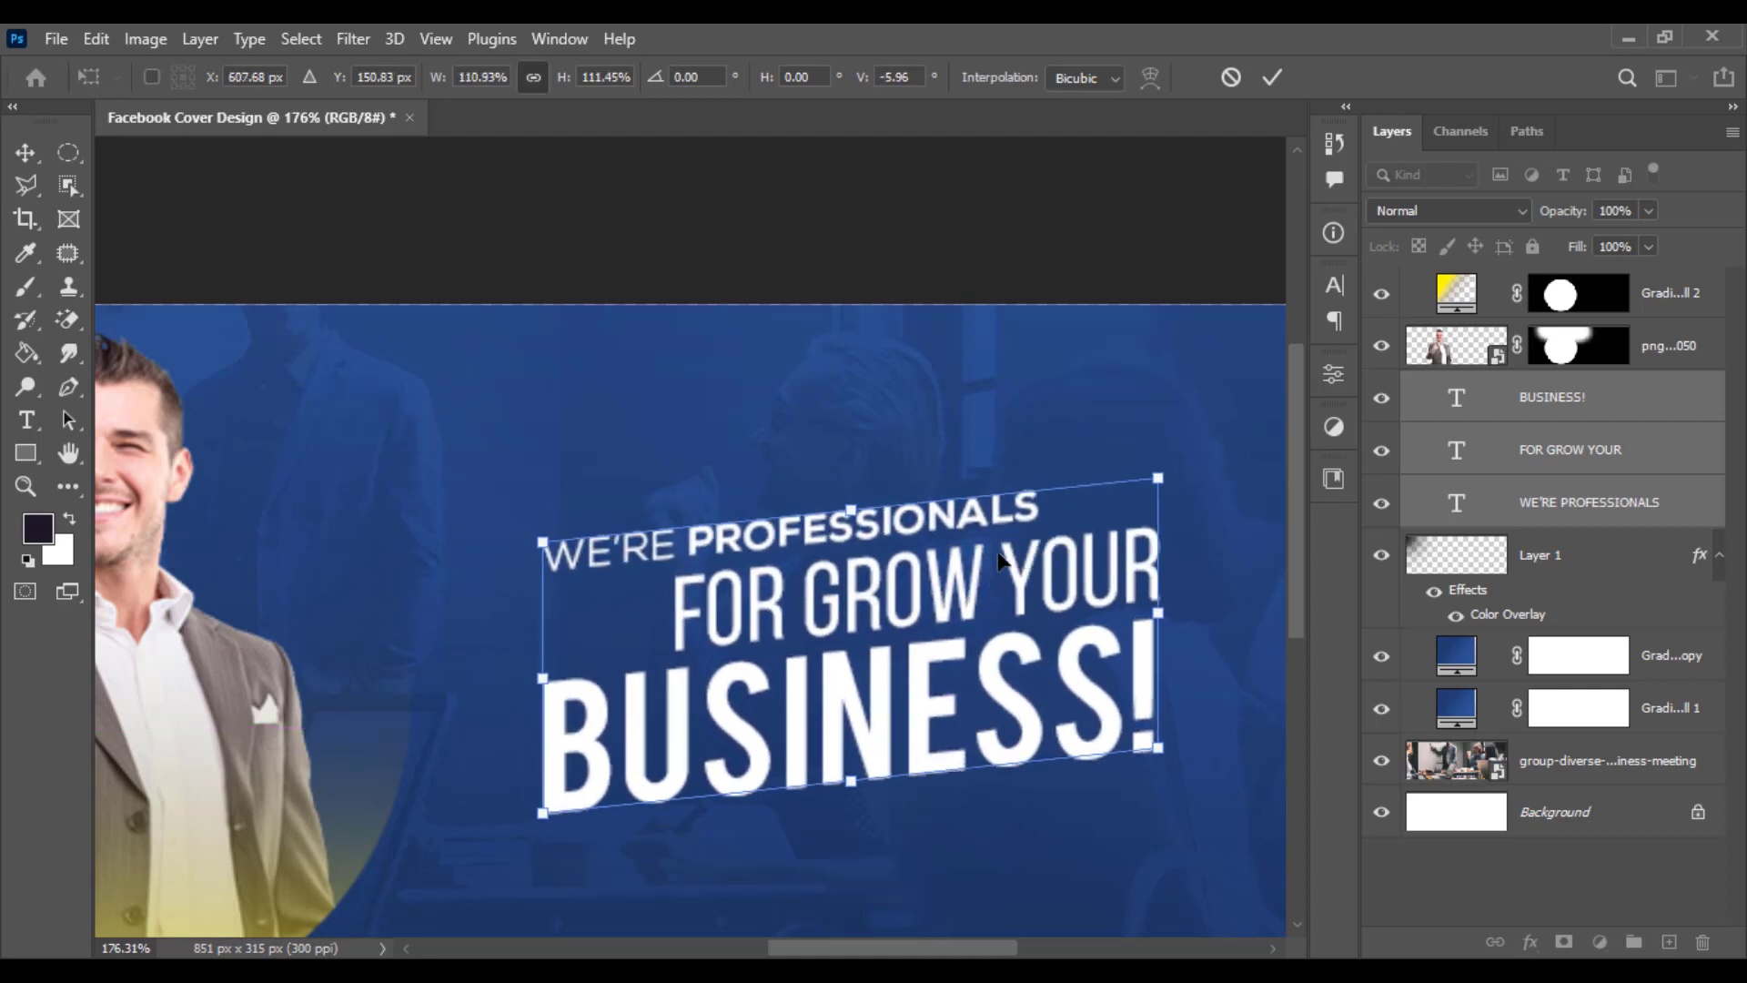
{"action": "key", "text": "Return"}
- Move the text block further right on the cover and fine-tune the WE'RE PROFESSIONALS line's position
{"action": "scroll", "coordinate": [999, 559], "scroll_direction": "down", "scroll_amount": 4}
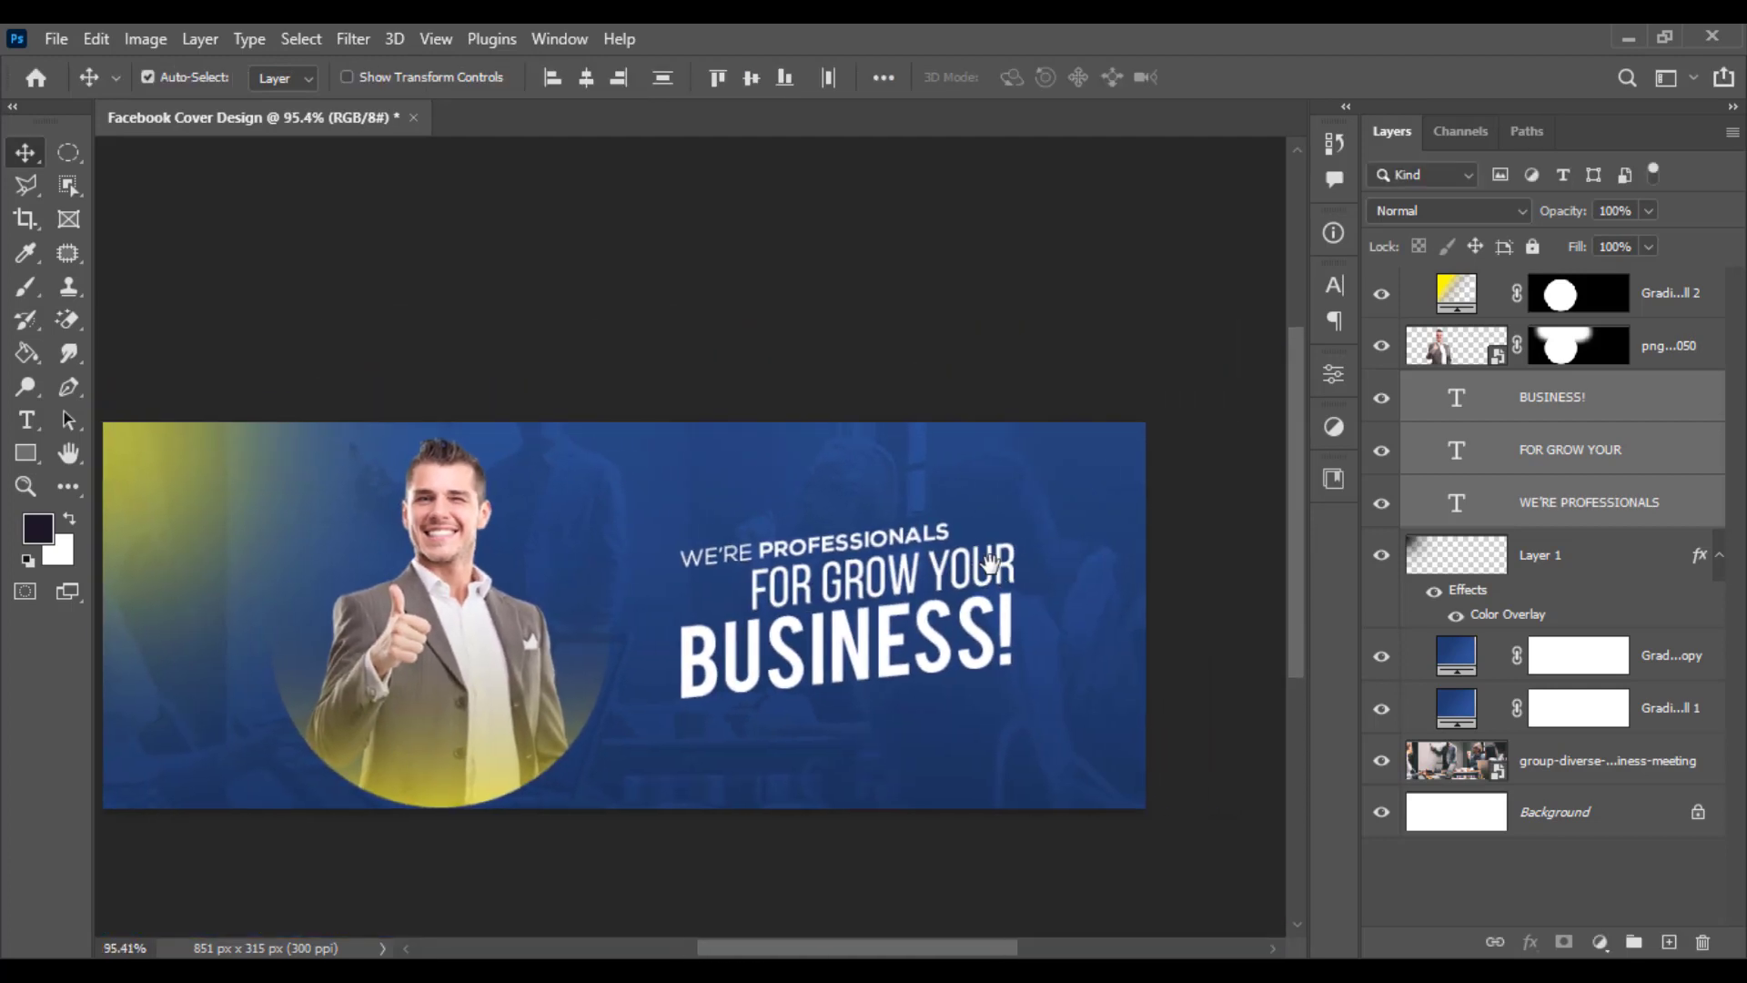
{"action": "scroll", "coordinate": [990, 564], "scroll_direction": "up", "scroll_amount": 4}
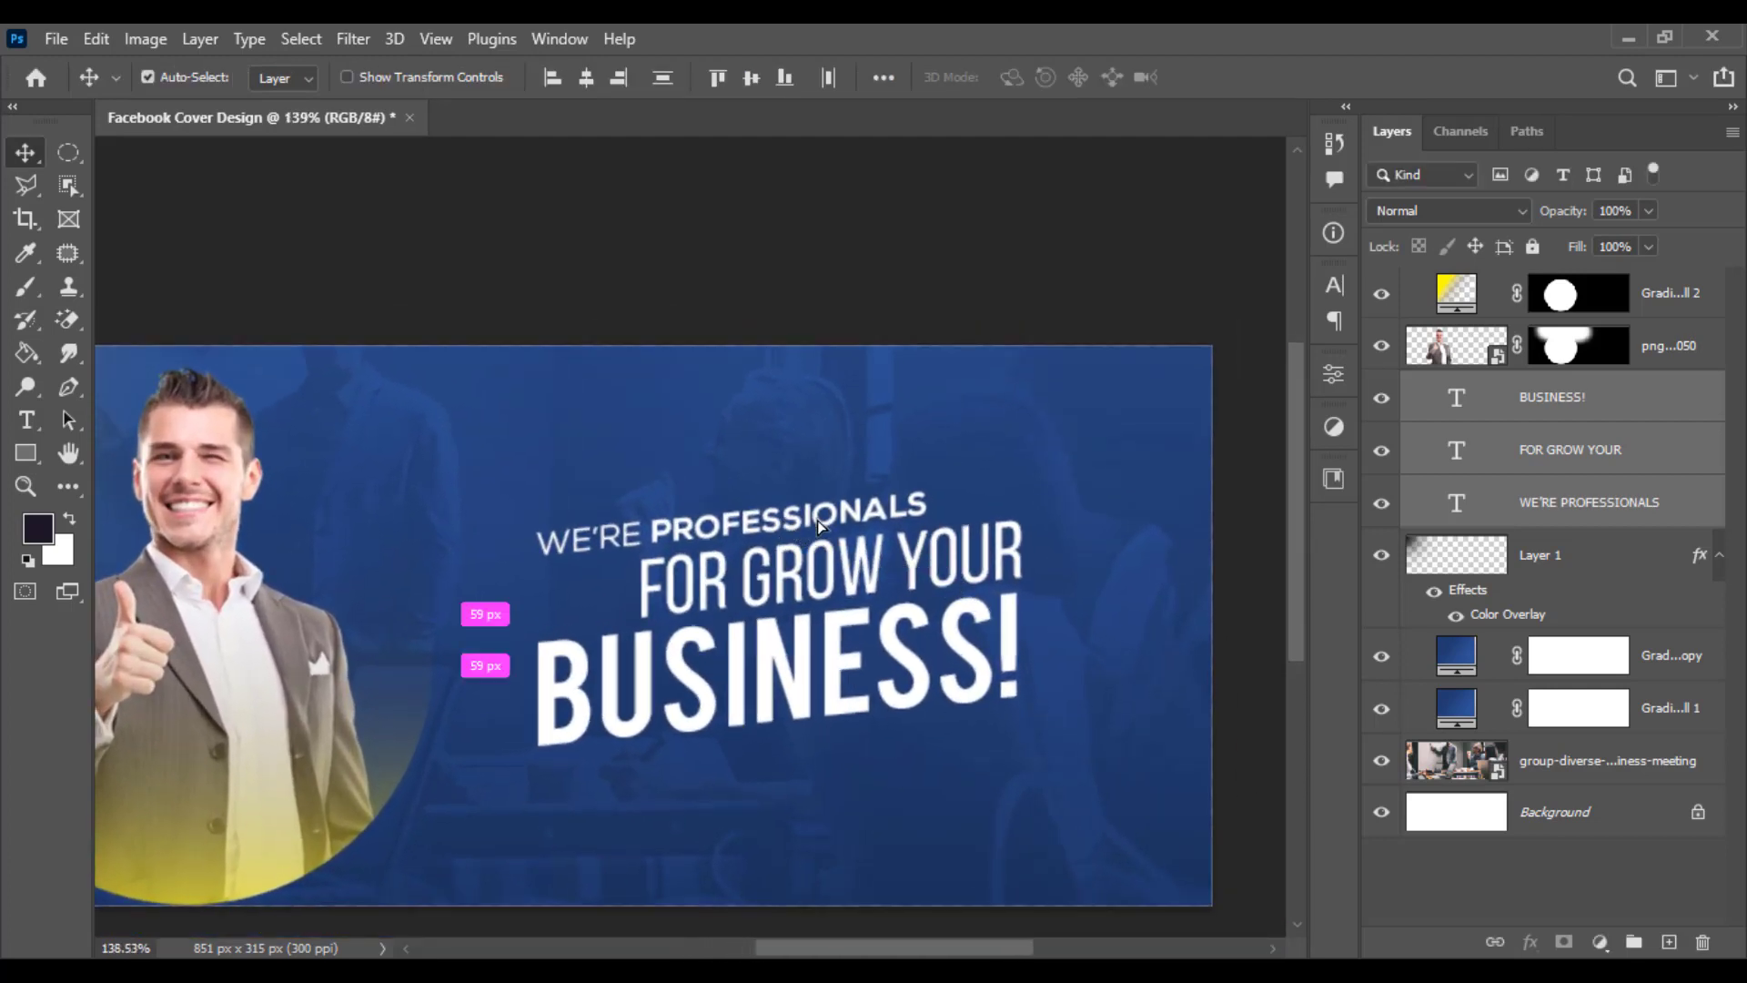
{"action": "left_click_drag", "start_coordinate": [819, 525], "coordinate": [870, 532]}
{"action": "left_click", "coordinate": [1609, 509]}
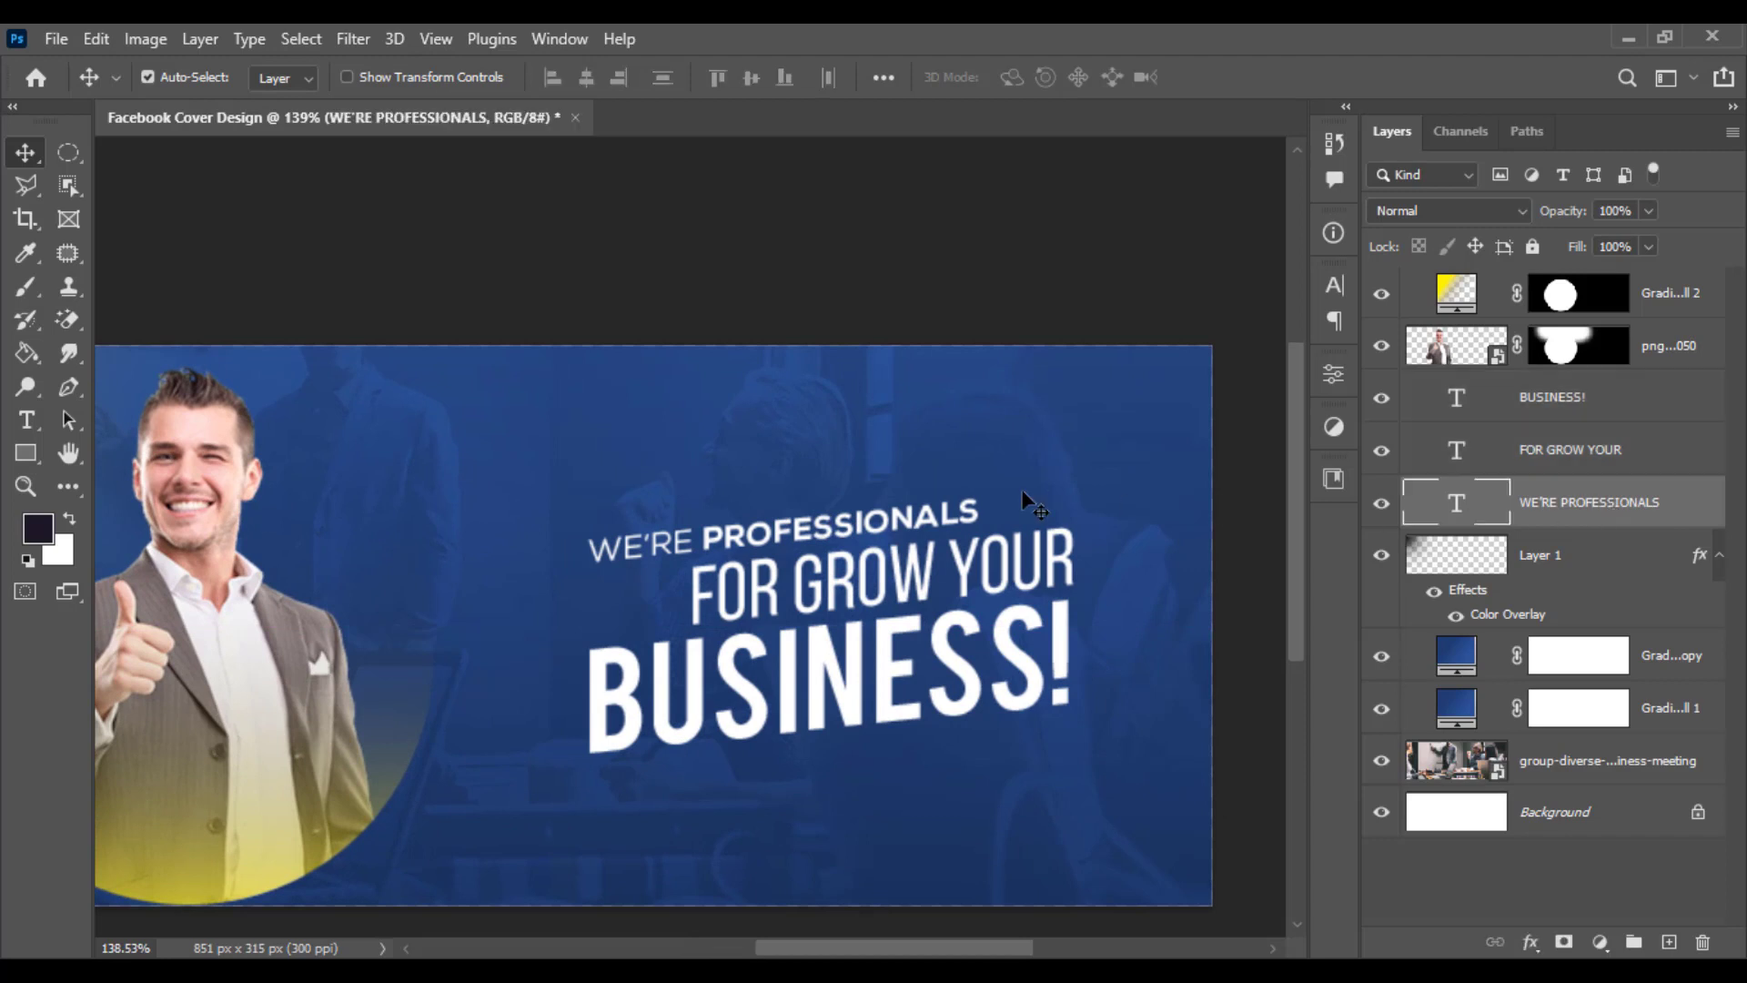
{"action": "left_click_drag", "start_coordinate": [914, 590], "coordinate": [865, 596]}
{"action": "left_click_drag", "start_coordinate": [892, 528], "coordinate": [927, 514]}
{"action": "scroll", "coordinate": [1039, 566], "scroll_direction": "down", "scroll_amount": 3}
{"action": "scroll", "coordinate": [1069, 651], "scroll_direction": "up", "scroll_amount": 2}
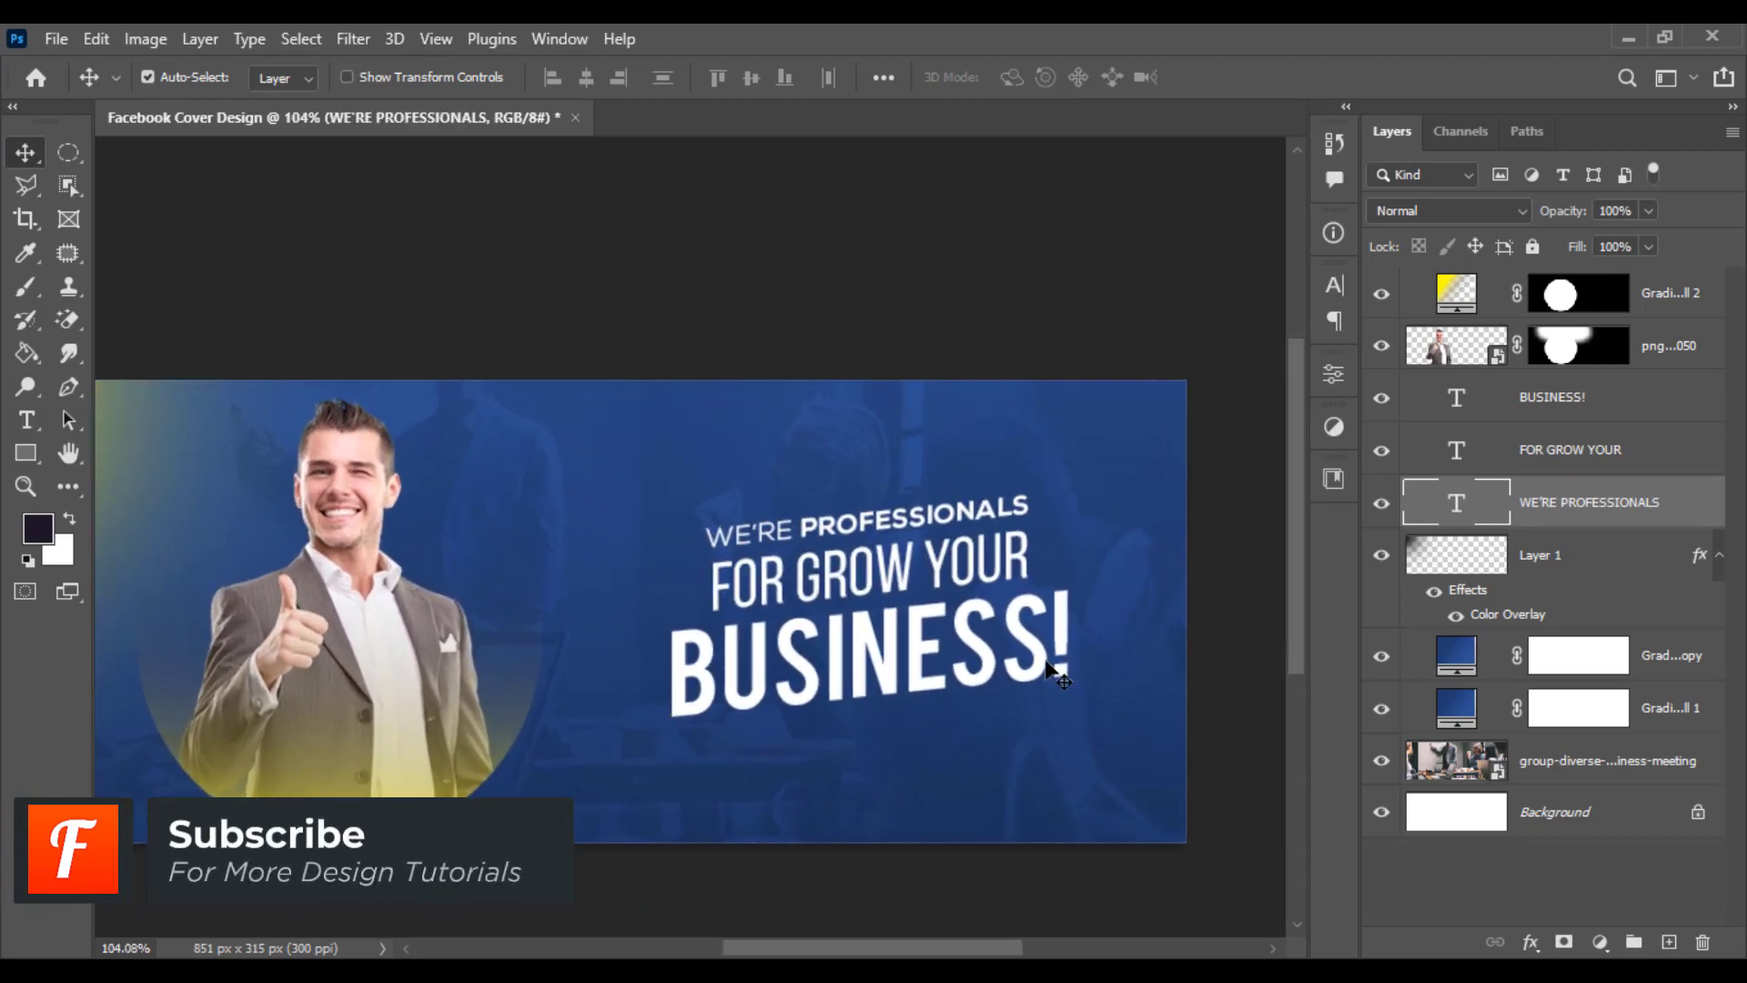
{"action": "left_click_drag", "start_coordinate": [1074, 665], "coordinate": [1184, 673]}
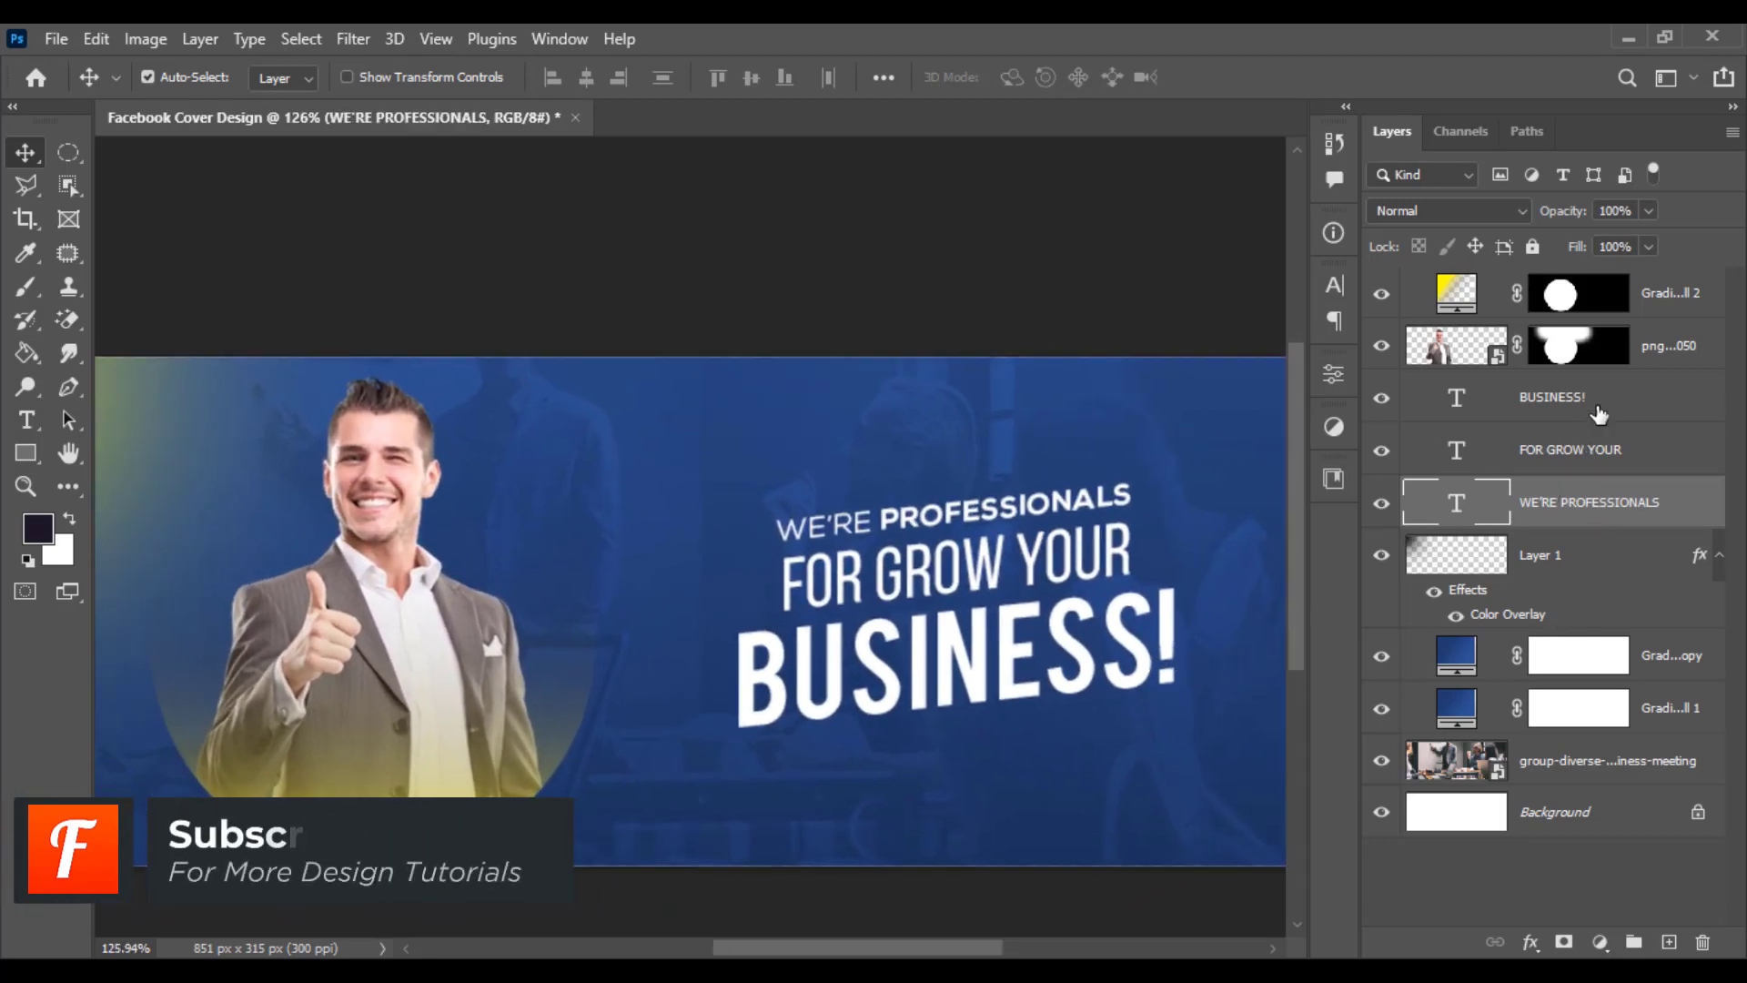
- Recolour the BUSINESS! line to yellow ffd800
{"action": "left_click", "coordinate": [976, 657]}
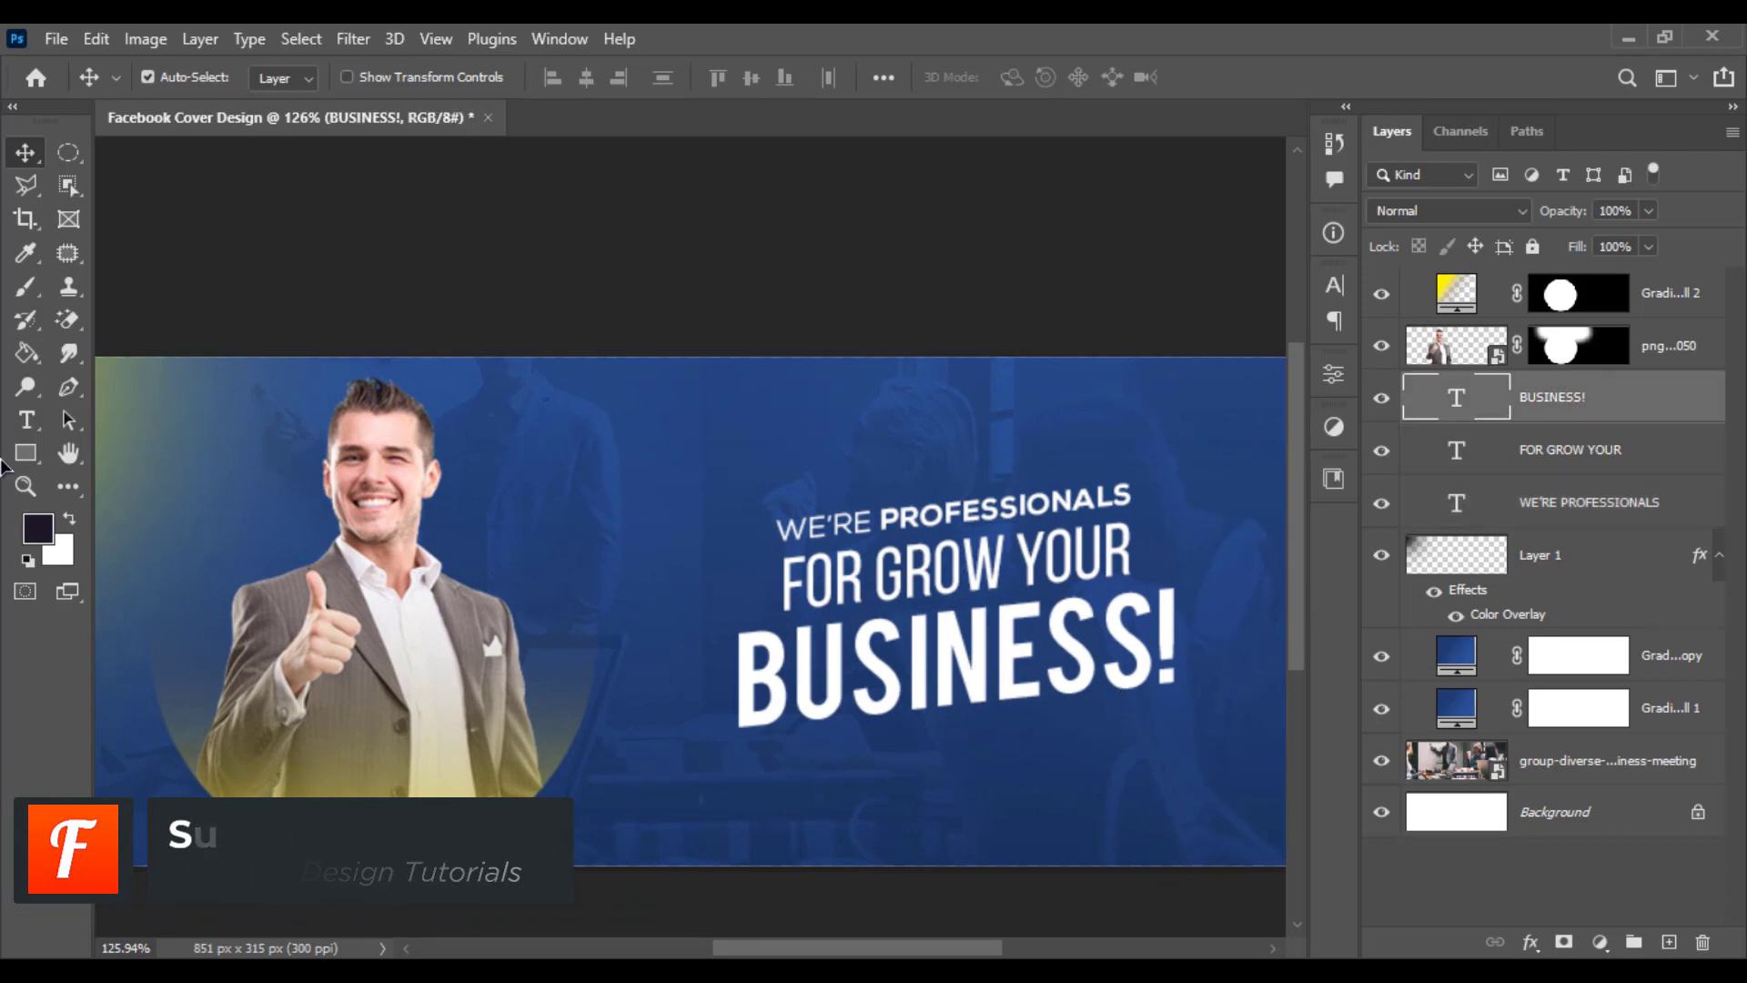
{"action": "left_click", "coordinate": [42, 428]}
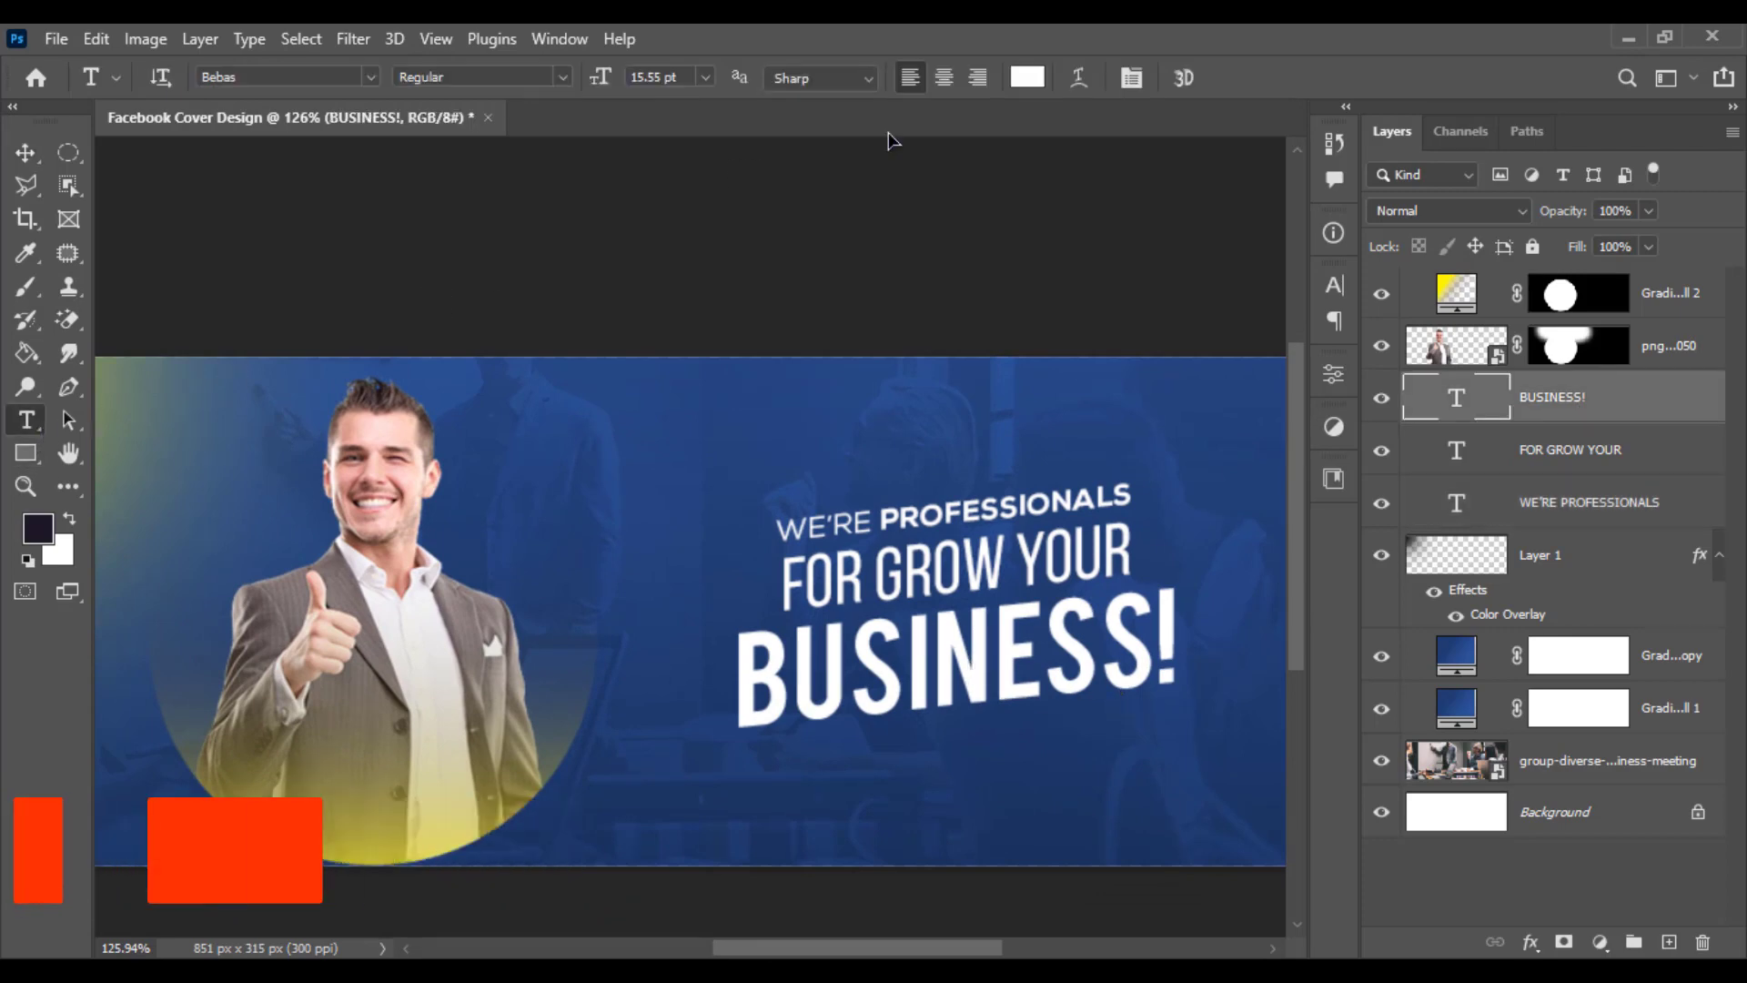
{"action": "left_click", "coordinate": [1028, 78]}
{"action": "left_click_drag", "start_coordinate": [1244, 569], "coordinate": [1243, 648]}
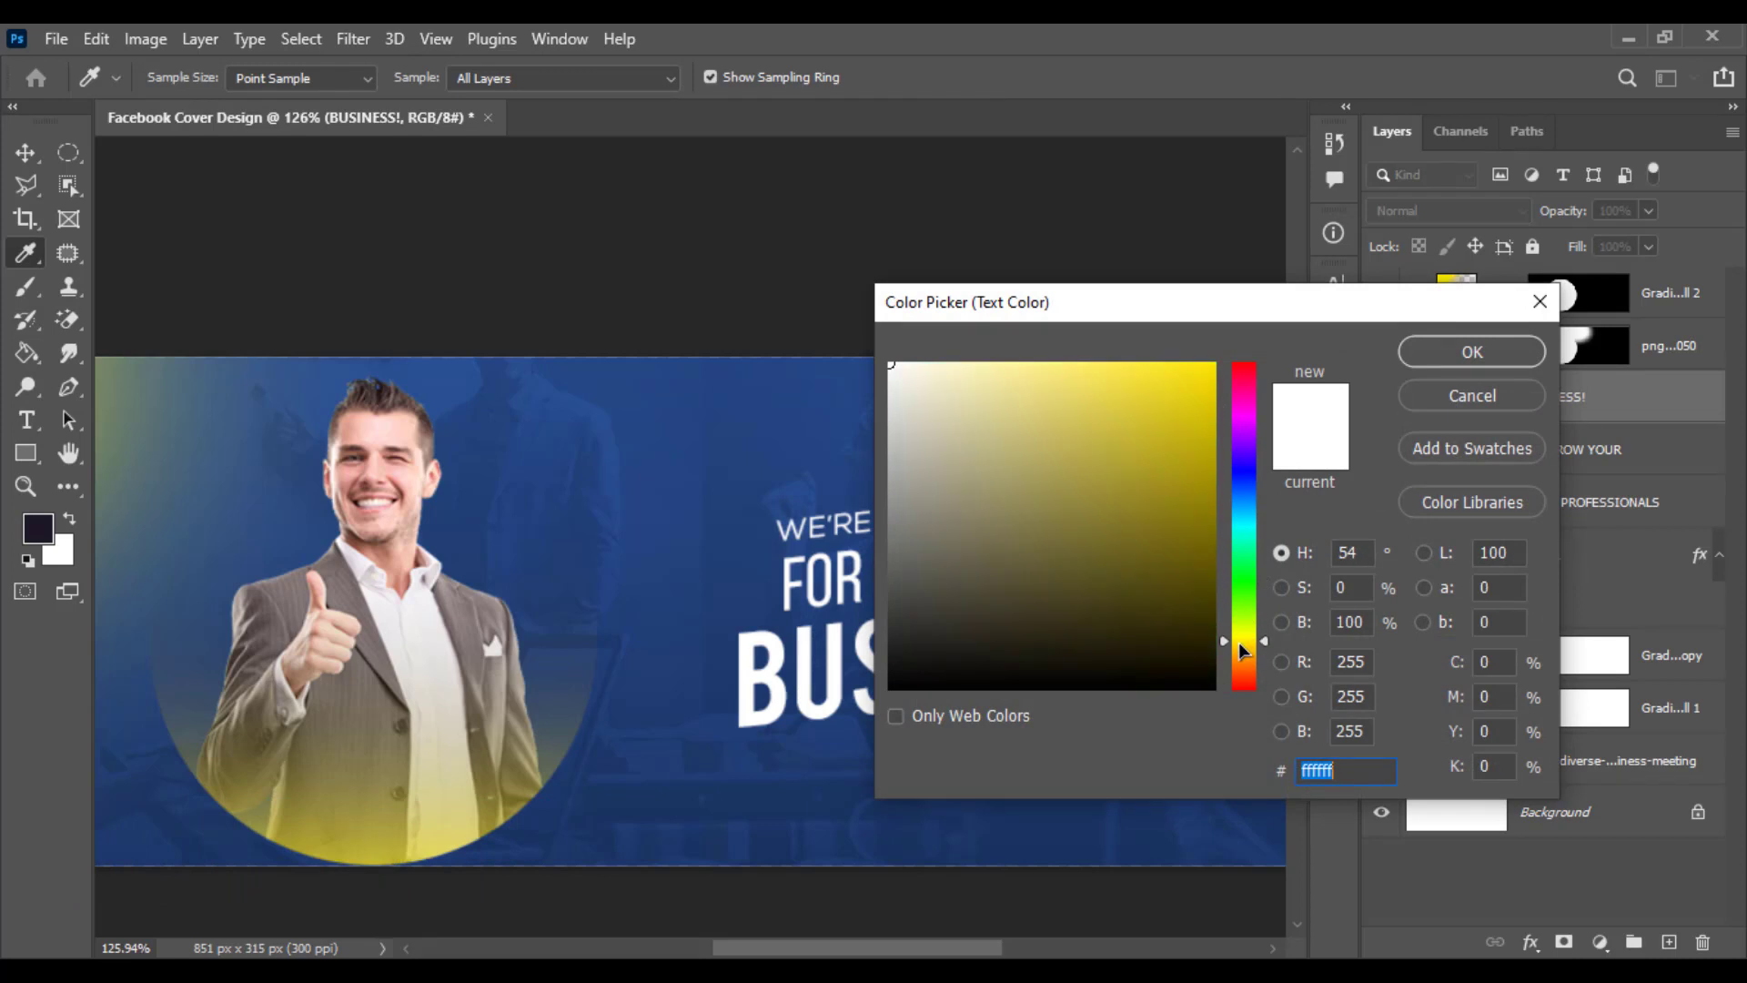
{"action": "left_click", "coordinate": [1212, 365]}
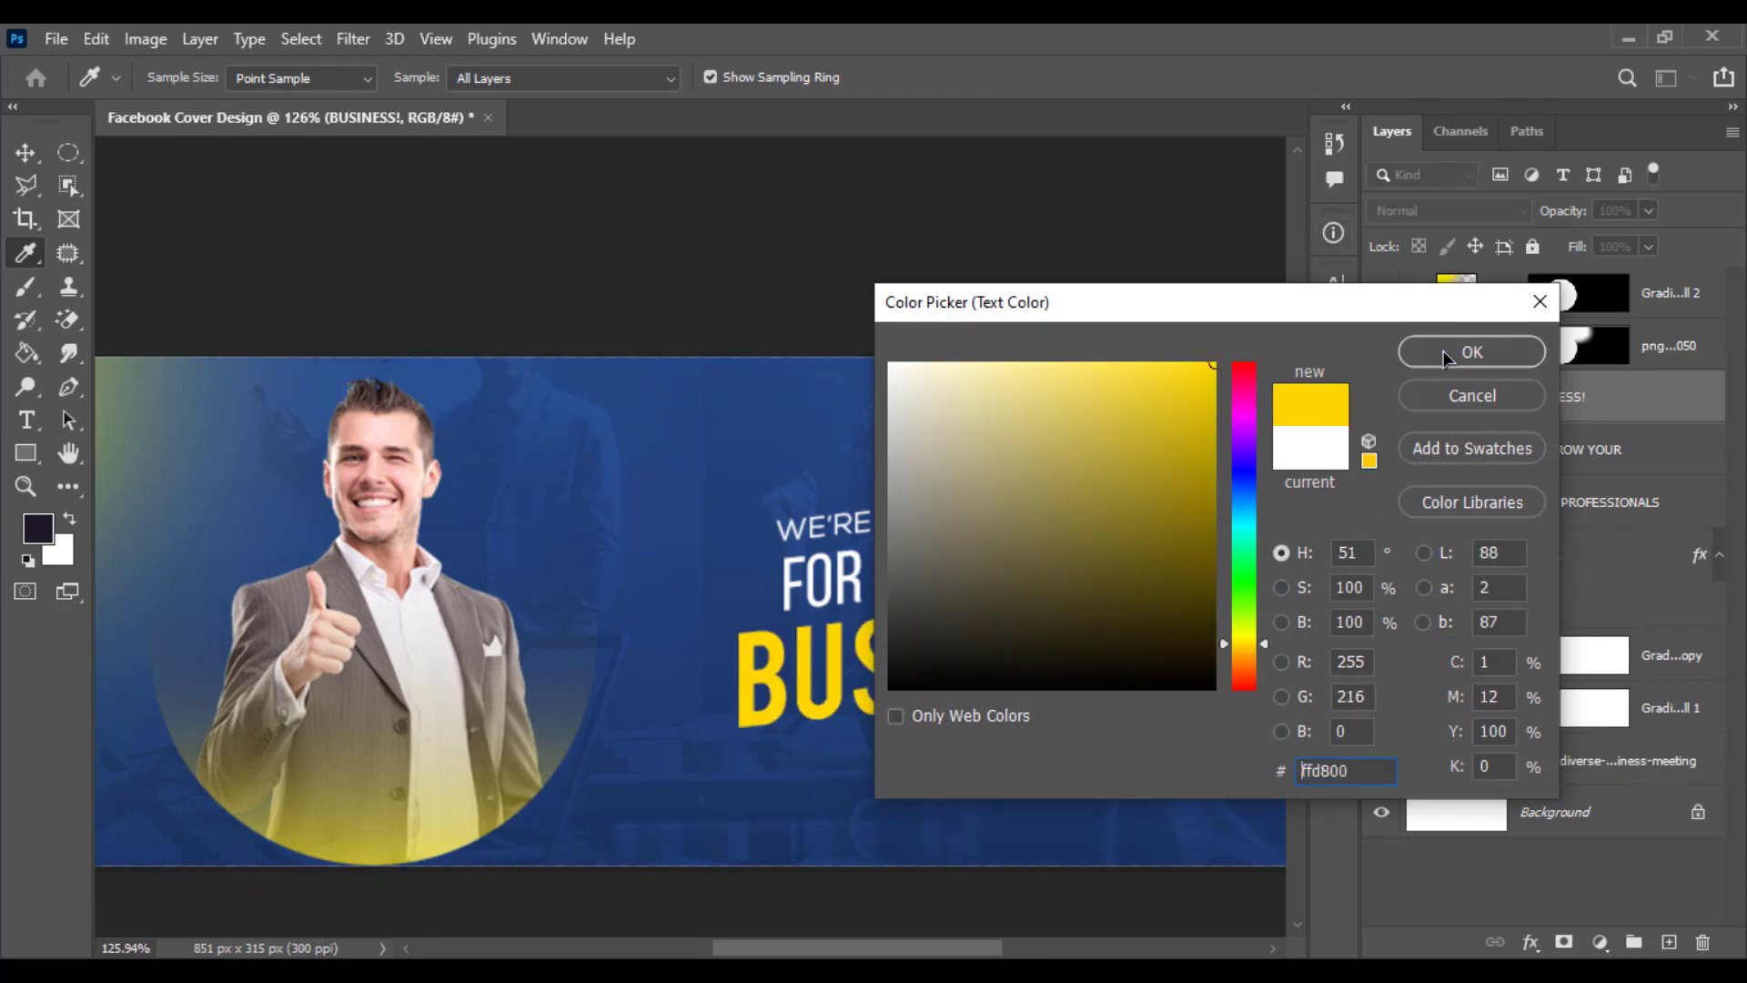
{"action": "left_click", "coordinate": [1447, 353]}
- Recolour the word PROFESSIONALS in the top line to the same yellow ffd800
{"action": "double_click", "coordinate": [1011, 514]}
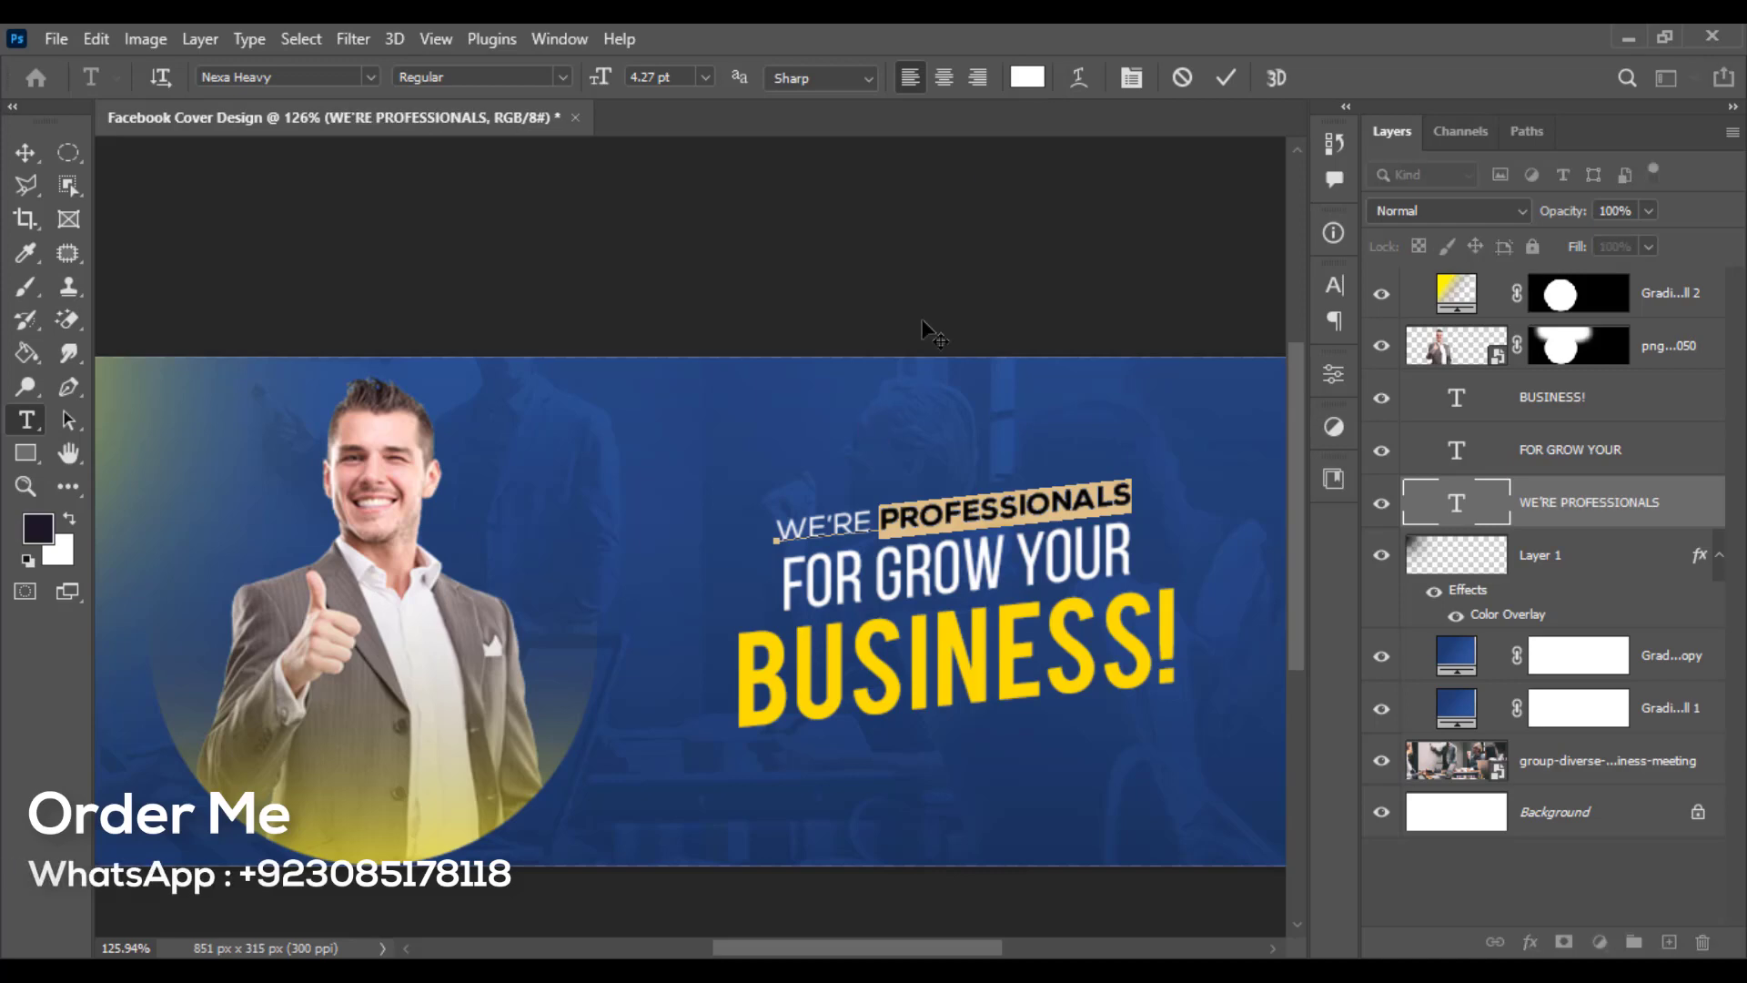
{"action": "left_click", "coordinate": [1027, 78]}
{"action": "left_click", "coordinate": [794, 636]}
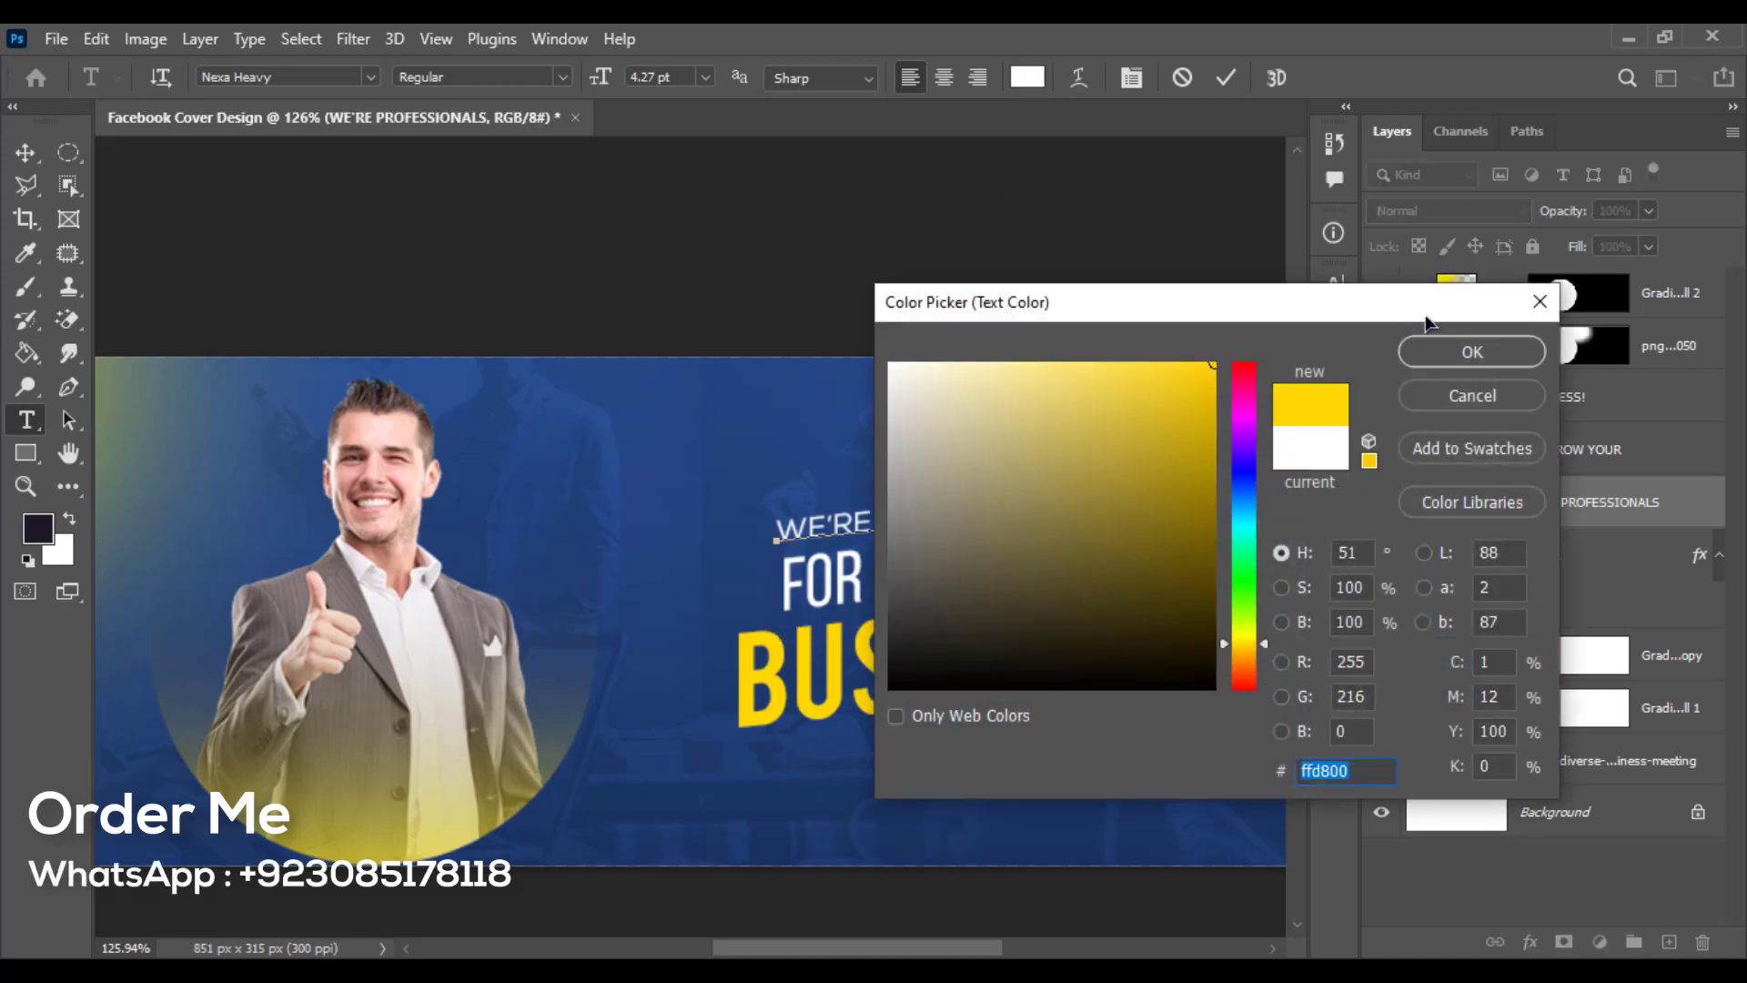
{"action": "left_click", "coordinate": [1473, 352]}
{"action": "left_click", "coordinate": [25, 153]}
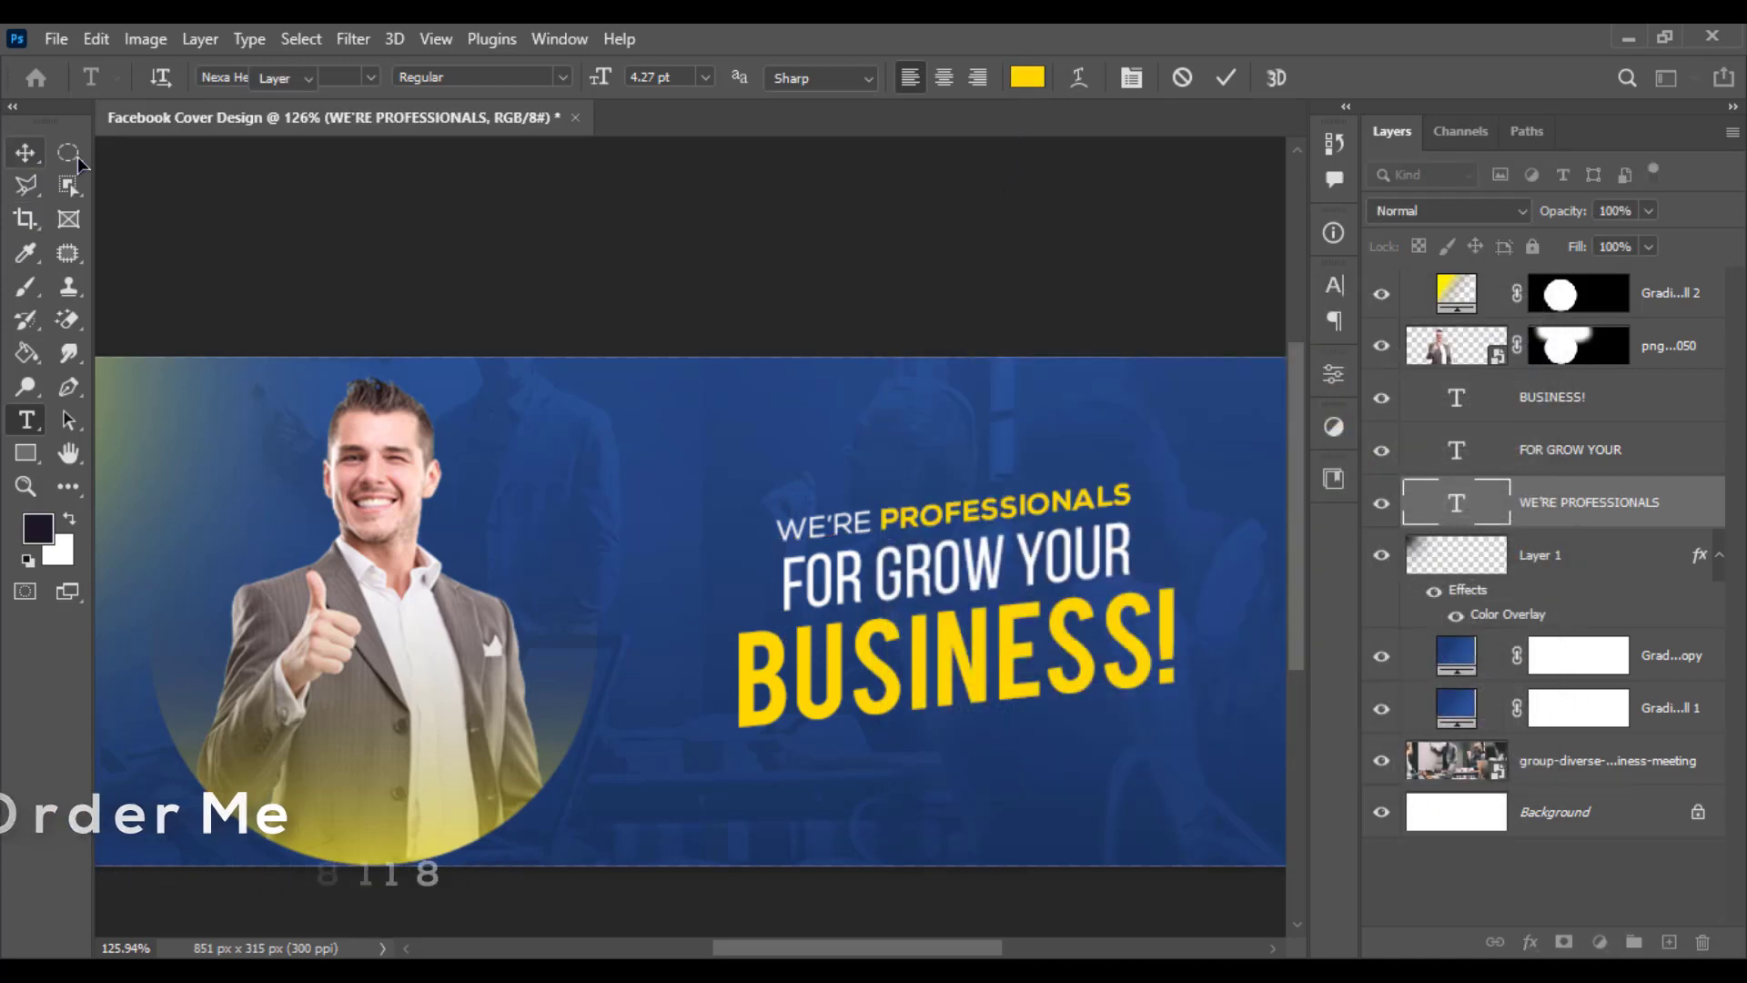
- Scale all three headline lines together to about 110% and nudge them slightly up and left
{"action": "left_click", "coordinate": [522, 328]}
{"action": "key", "text": "ctrl+minus"}
{"action": "left_click_drag", "start_coordinate": [865, 465], "coordinate": [747, 468]}
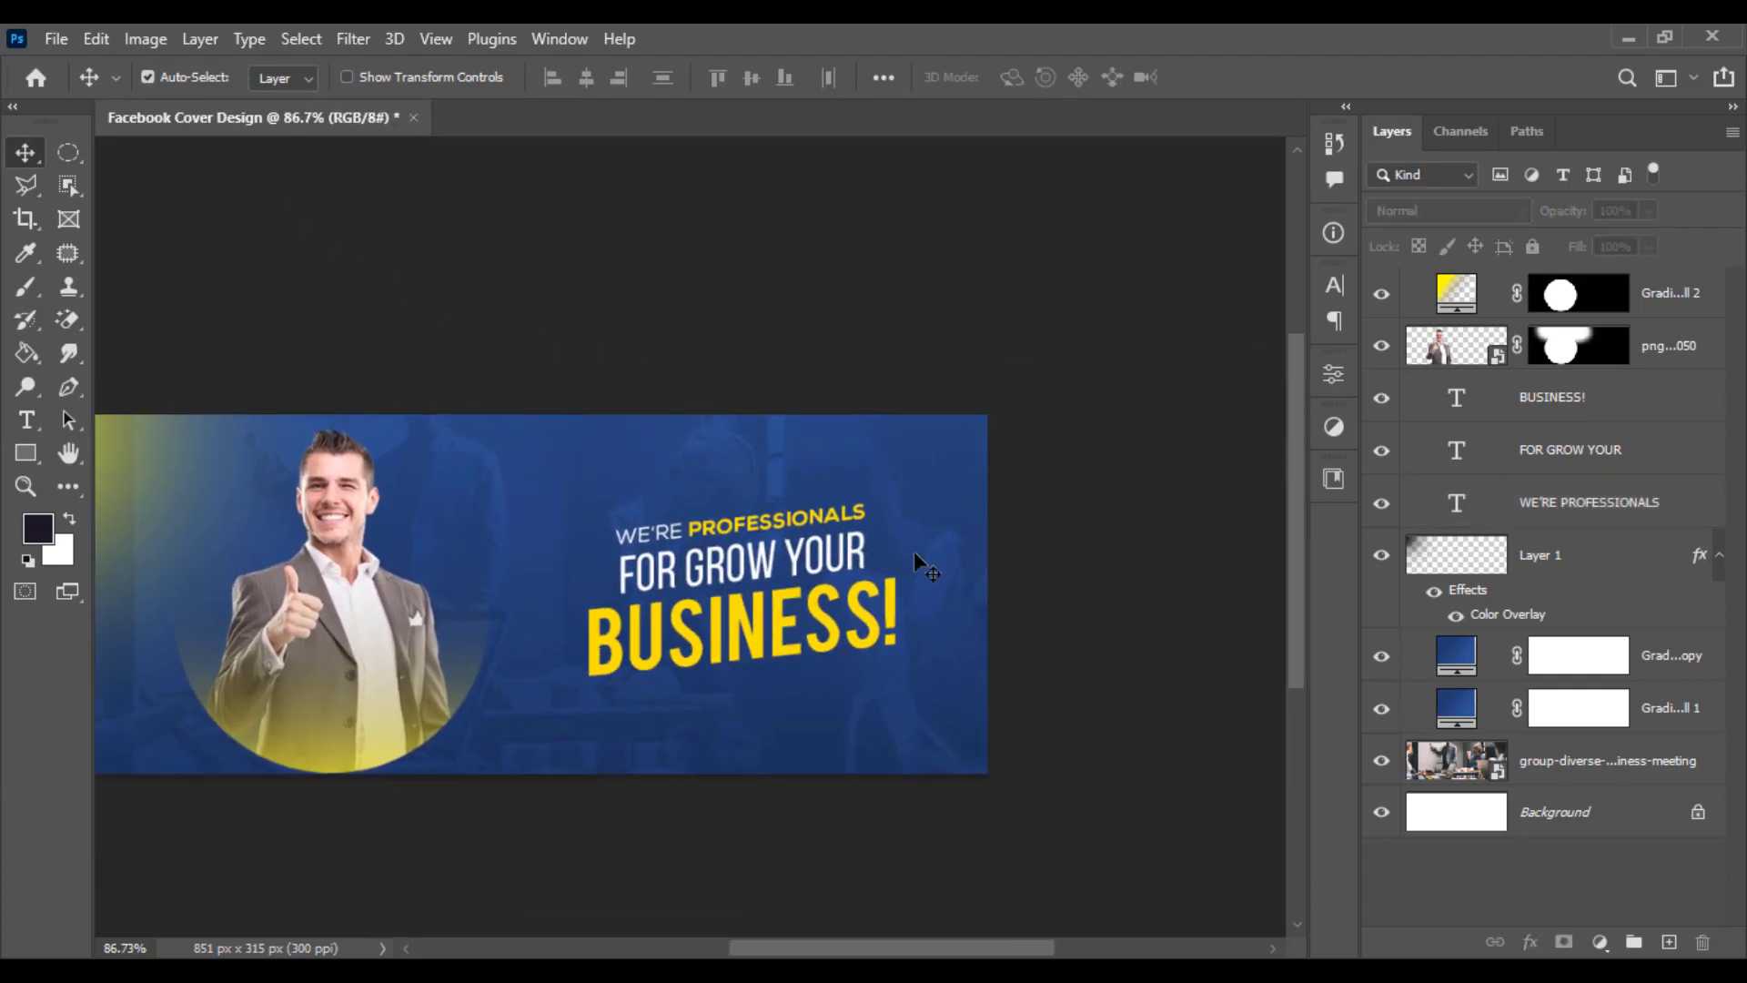
{"action": "scroll", "coordinate": [910, 560], "scroll_direction": "up", "scroll_amount": 2}
{"action": "left_click", "coordinate": [1577, 417]}
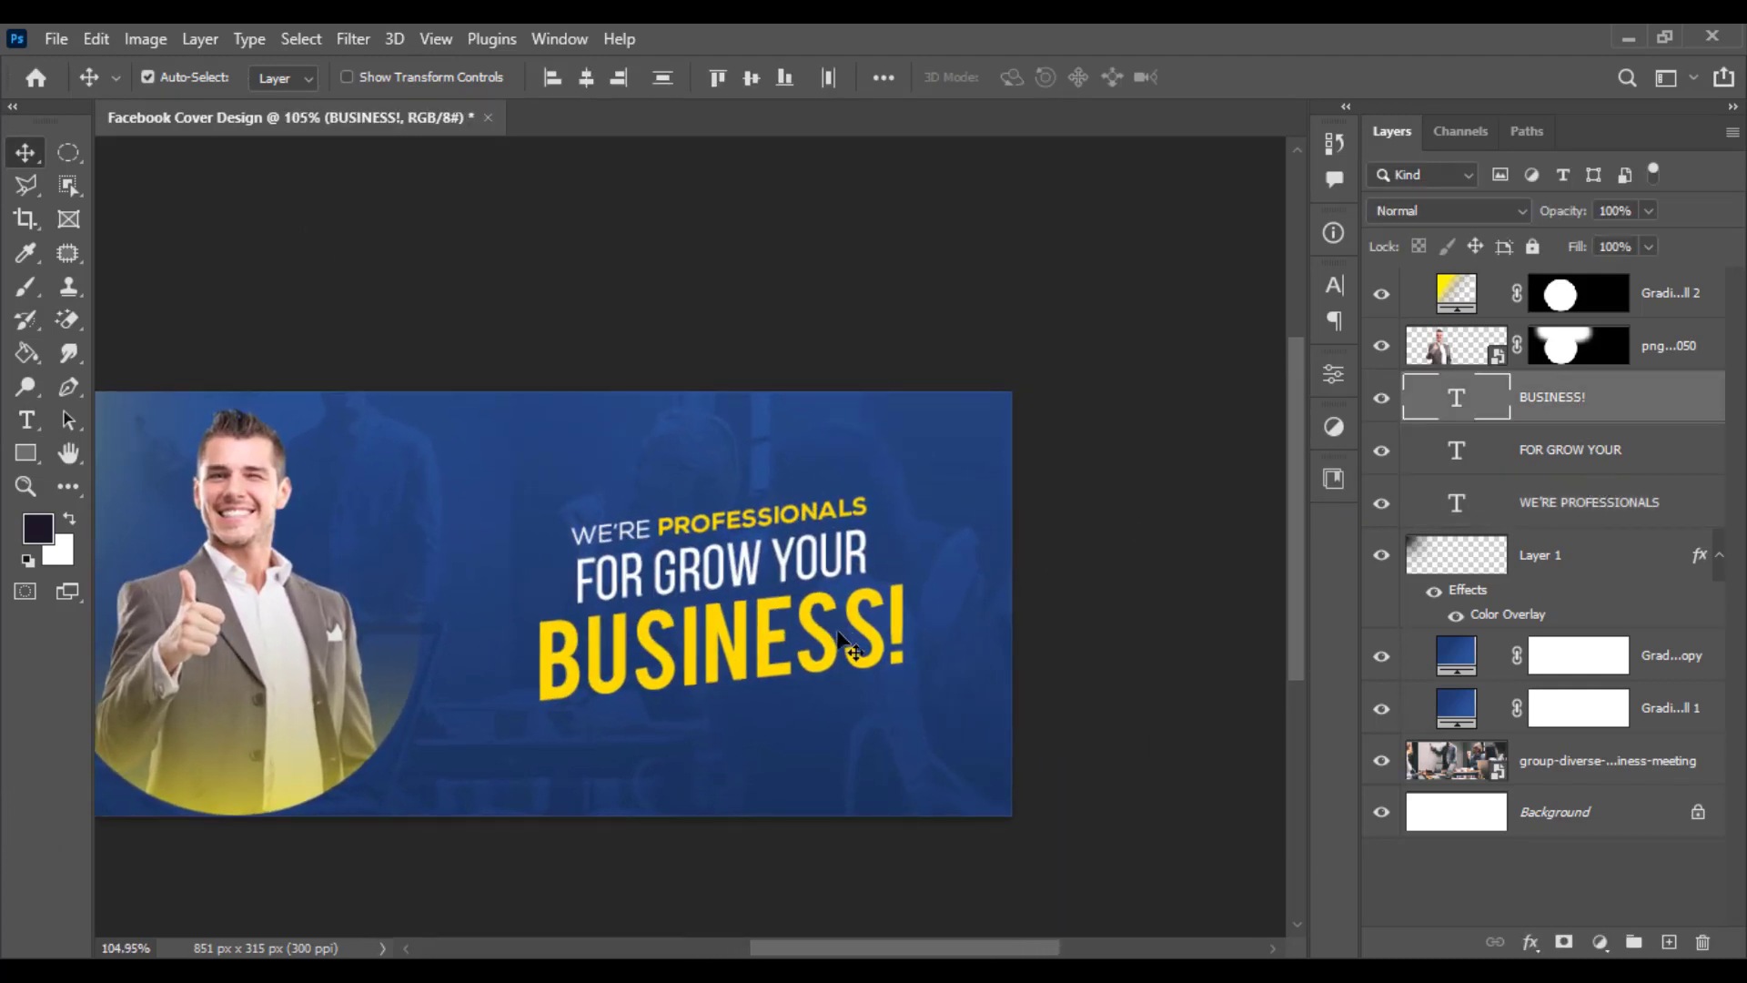
{"action": "left_click", "coordinate": [1600, 501], "text": "shift"}
{"action": "key", "text": "ctrl+t"}
{"action": "left_click_drag", "start_coordinate": [906, 699], "coordinate": [922, 709]}
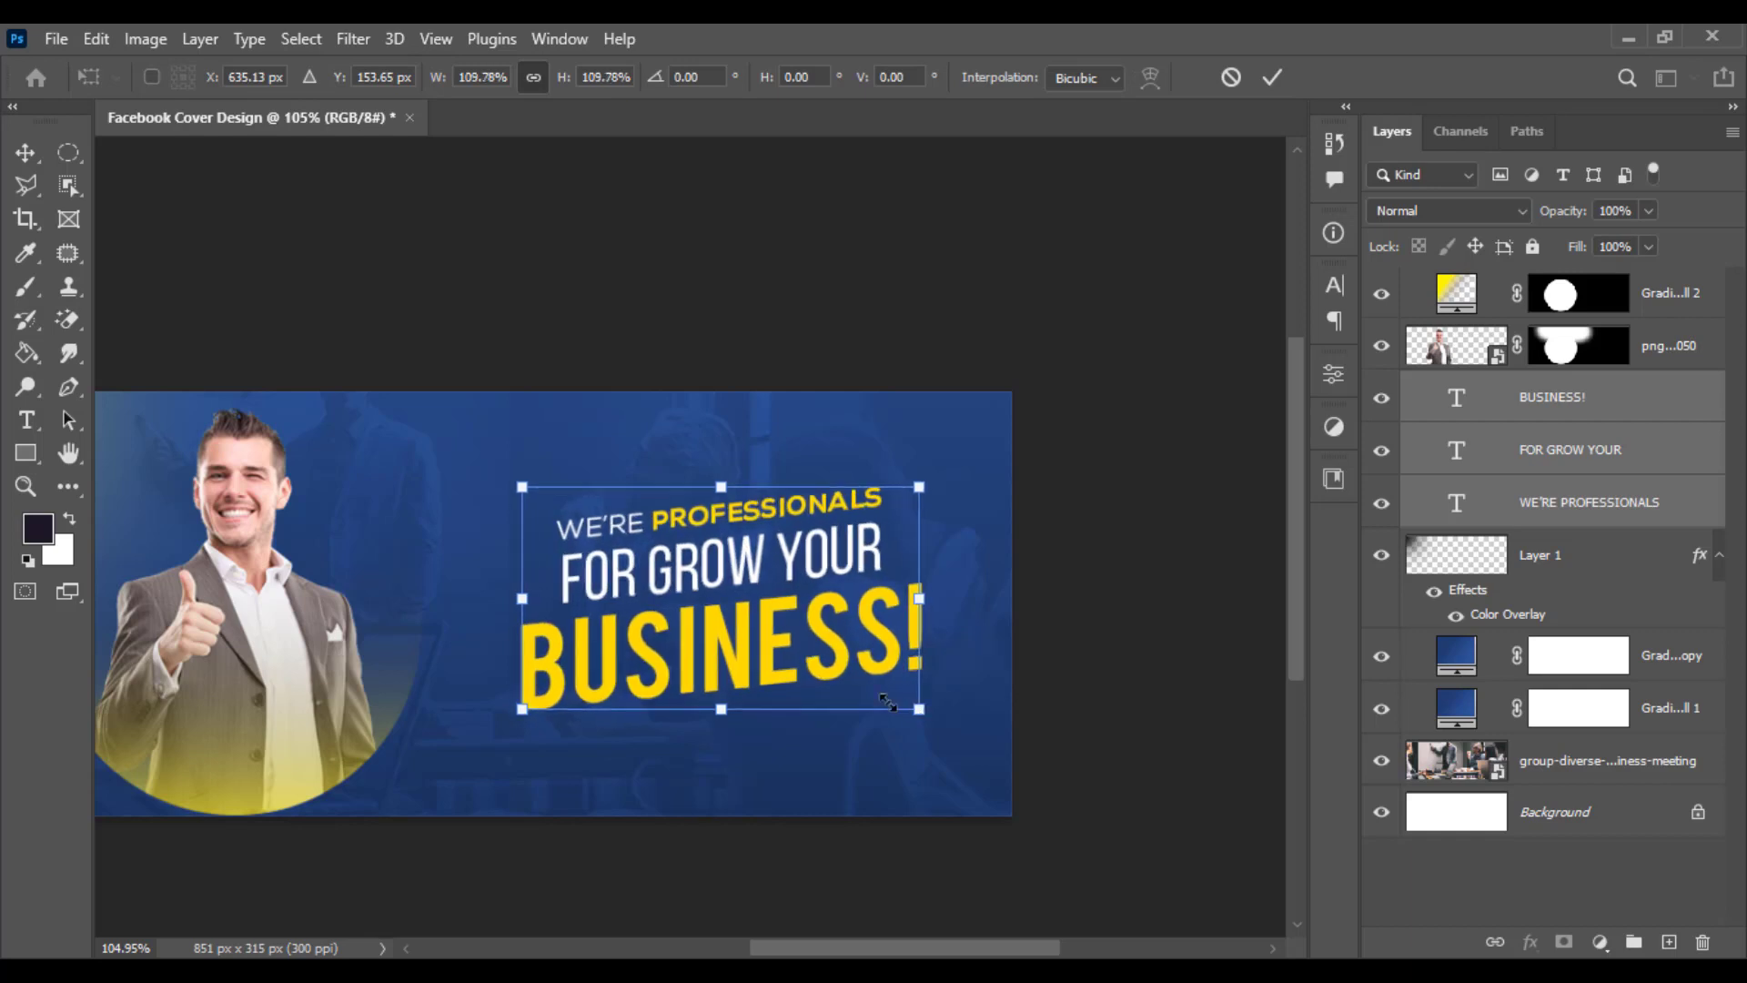
{"action": "left_click_drag", "start_coordinate": [808, 660], "coordinate": [788, 642]}
{"action": "key", "text": "Return"}
- Add a new text line reading Have and idea or project below the headline
{"action": "scroll", "coordinate": [850, 636], "scroll_direction": "up", "scroll_amount": 3}
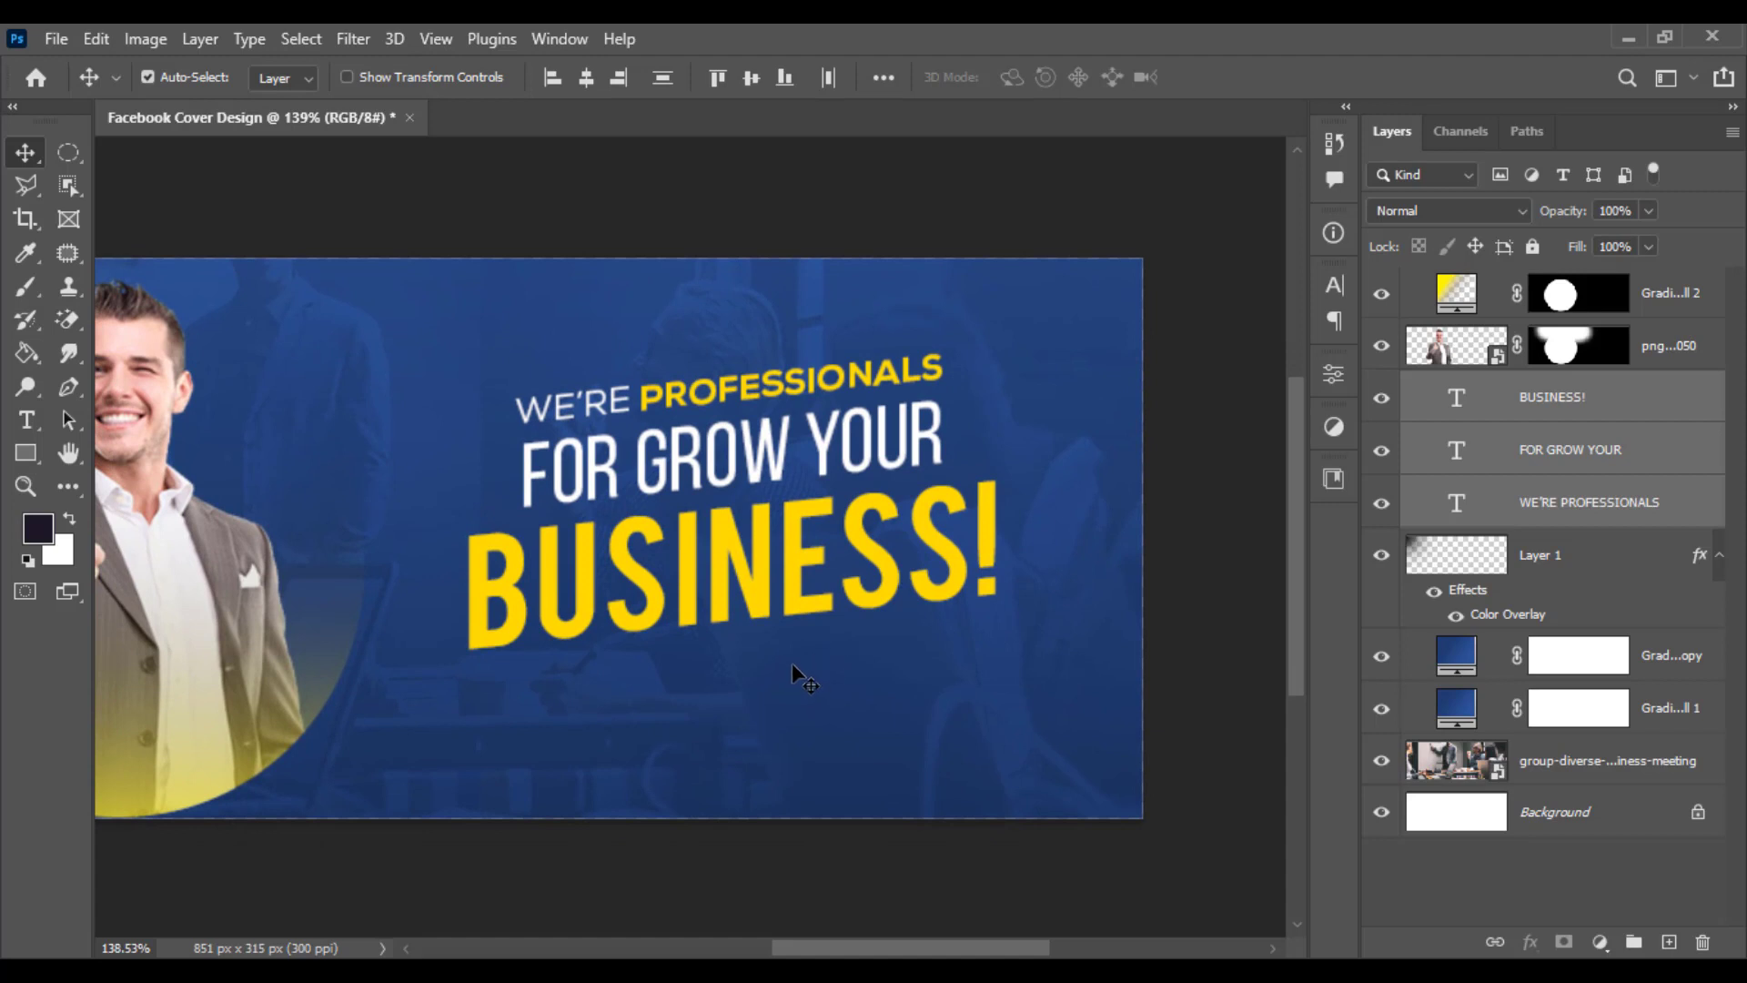
{"action": "left_click", "coordinate": [27, 419]}
{"action": "left_click", "coordinate": [526, 742]}
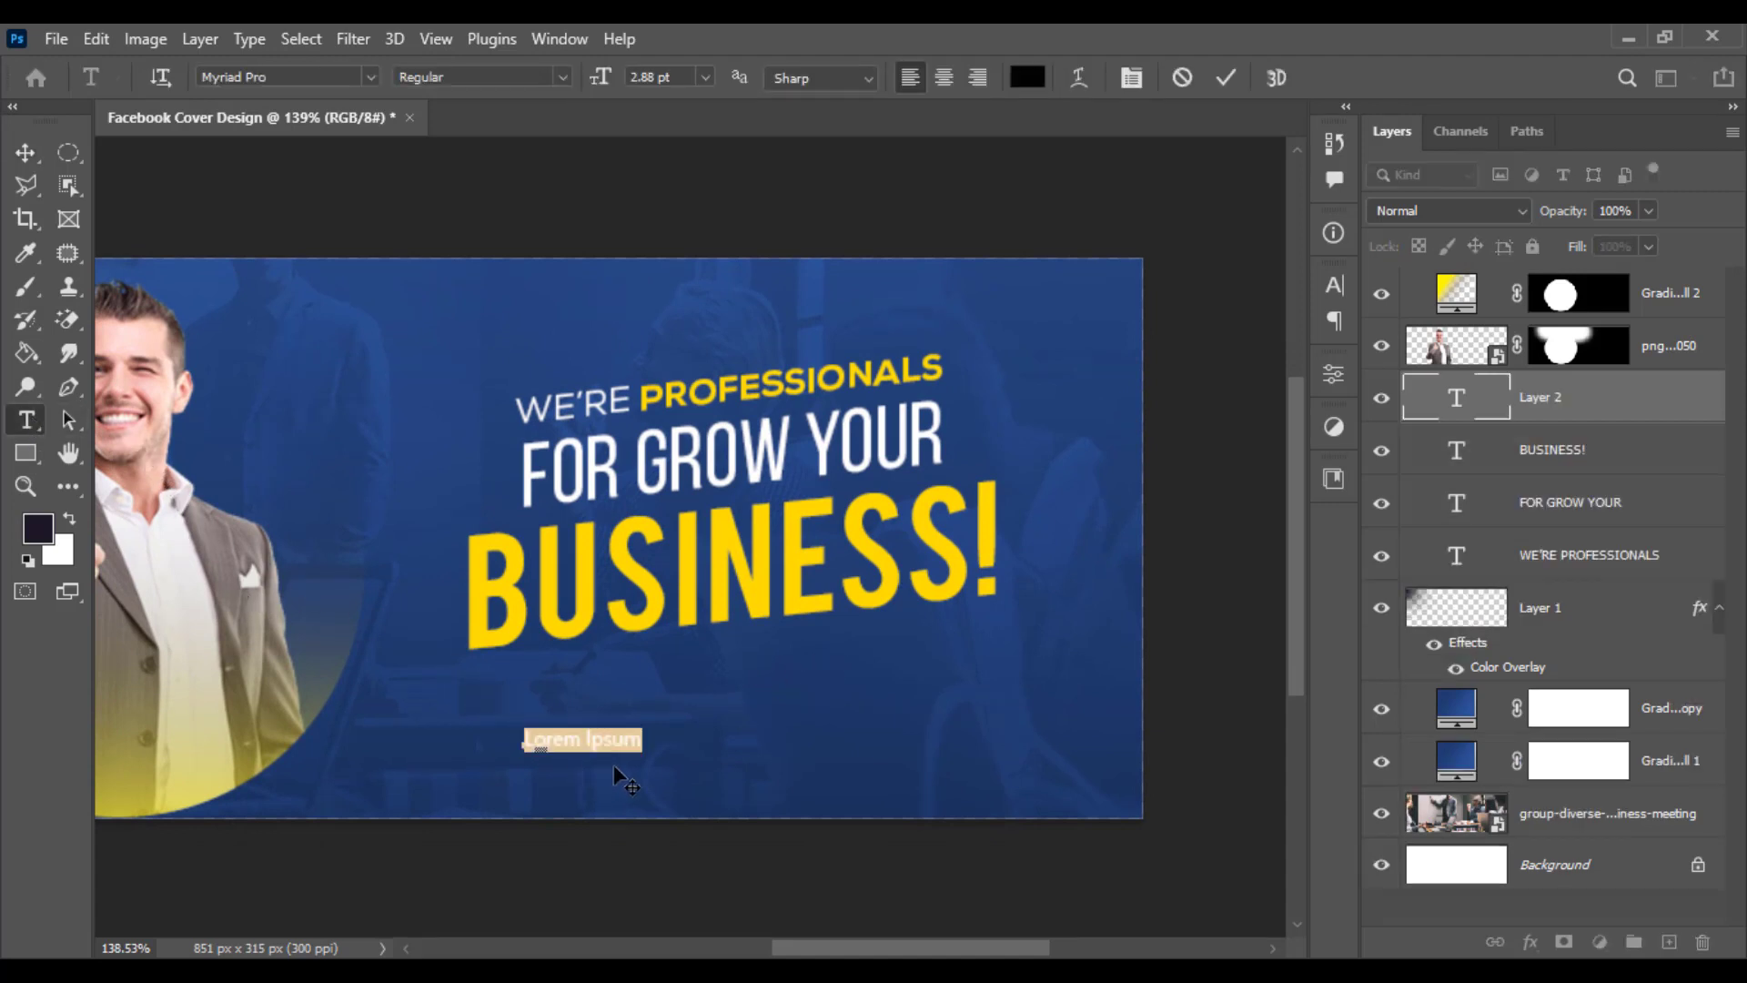
{"action": "type", "text": "HAV"}
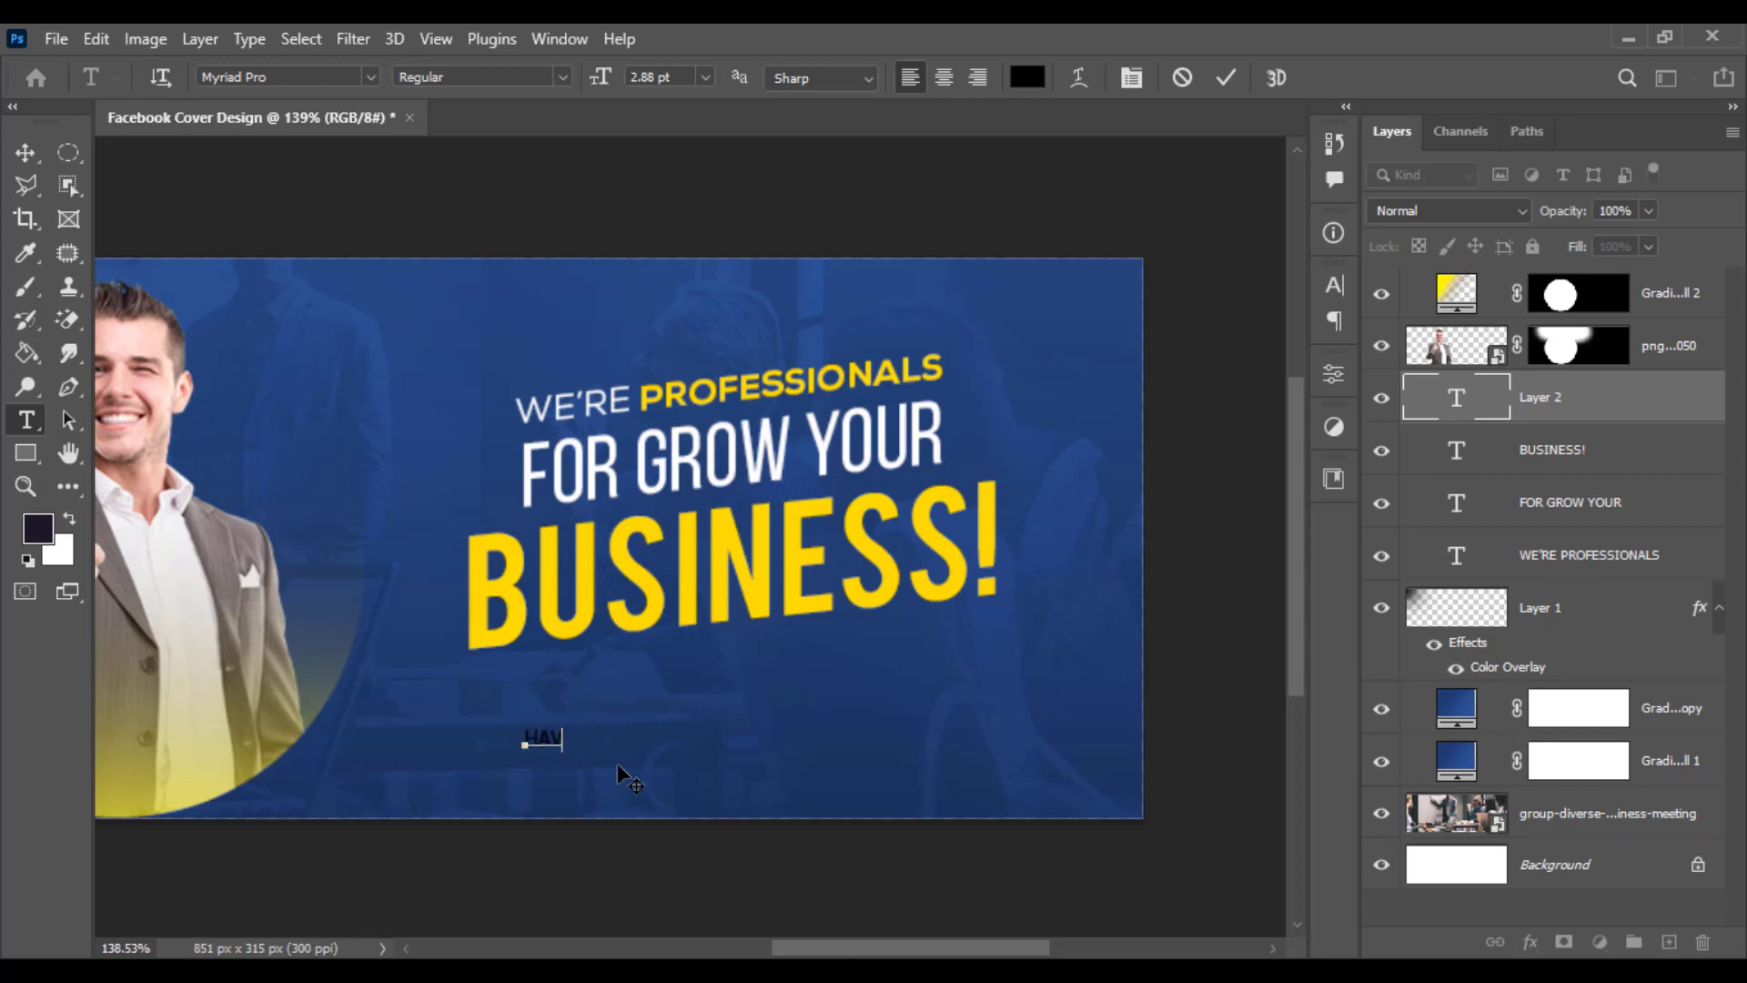
{"action": "key", "text": "BackSpace"}
{"action": "key", "text": "BackSpace"}
{"action": "key", "text": "BackSpace"}
{"action": "type", "text": "Have and idea or project"}
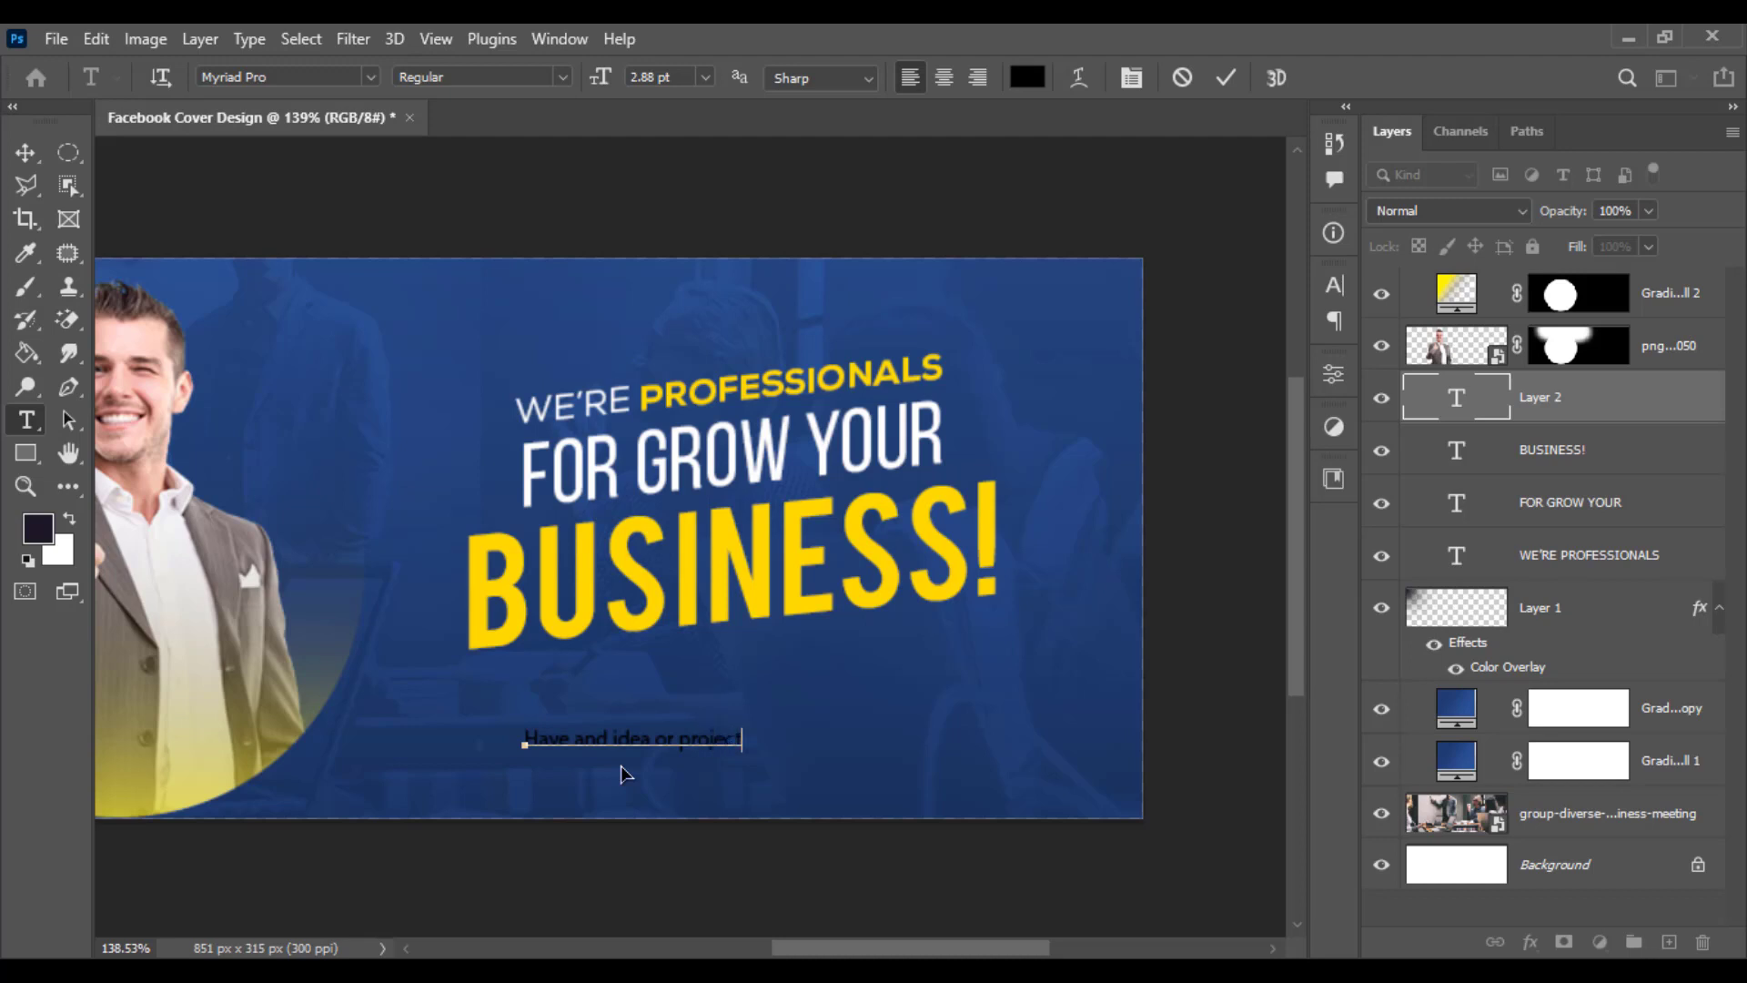
- Set the new line's text colour to white ffffff
{"action": "key", "text": "ctrl+a"}
{"action": "left_click", "coordinate": [1026, 77]}
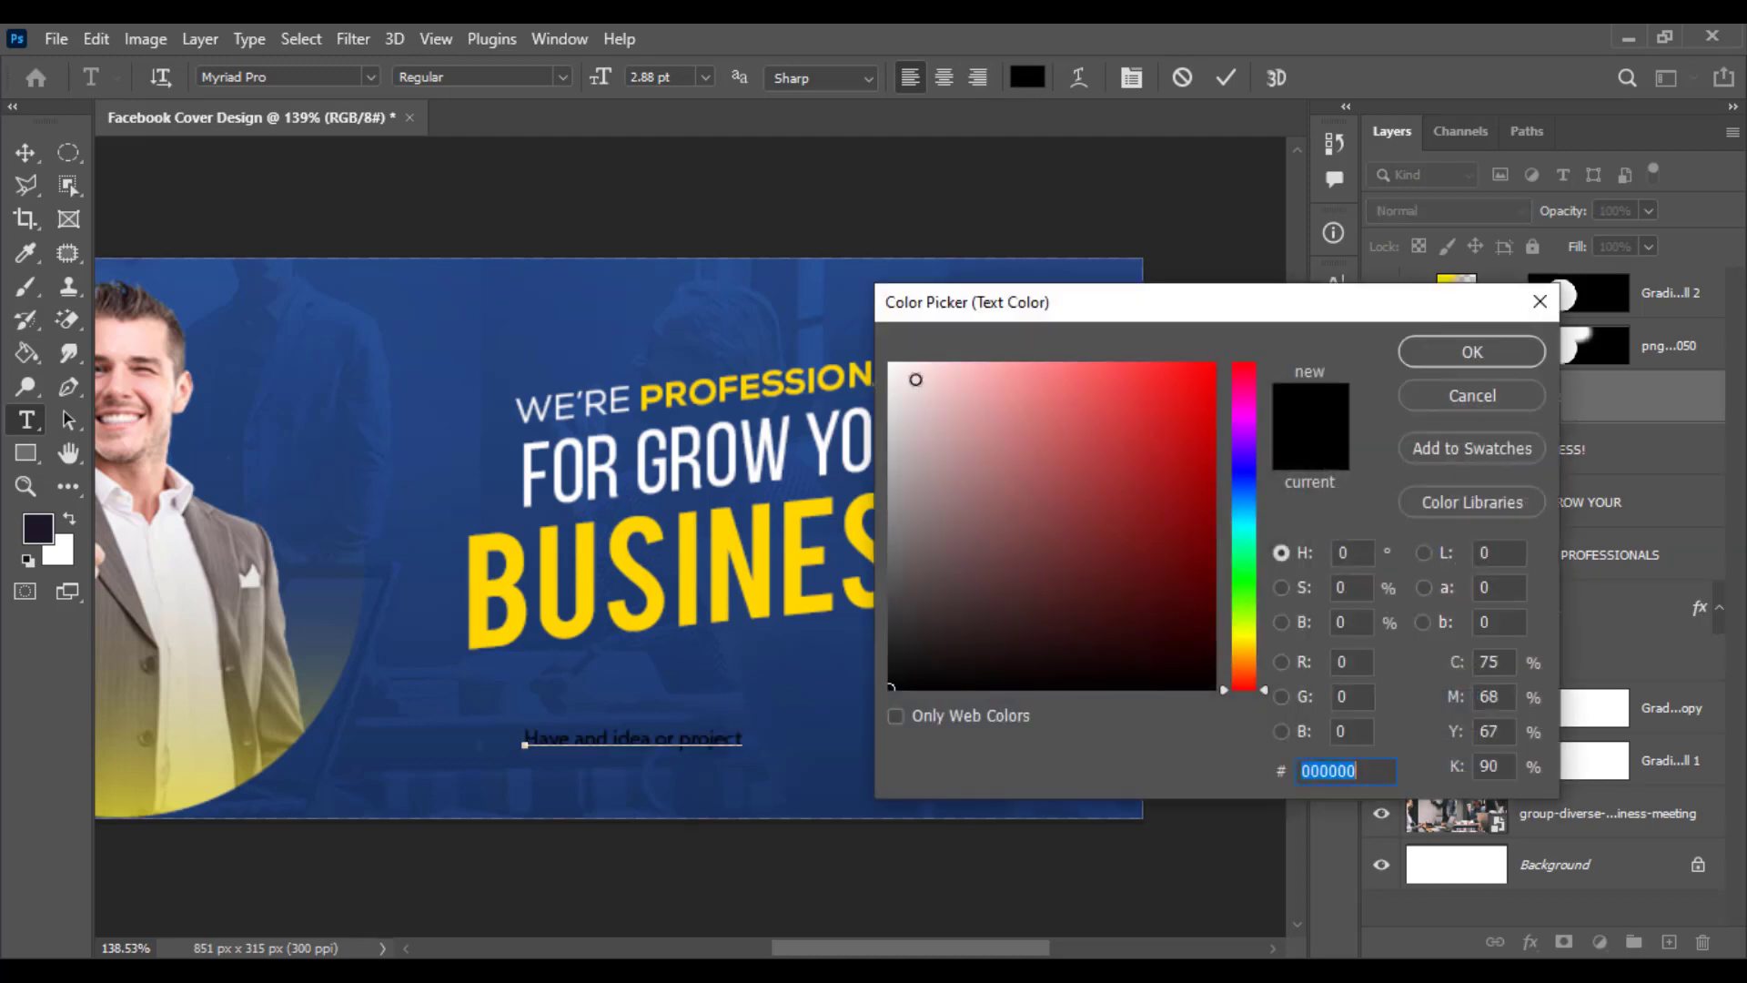
{"action": "type", "text": "ffffff"}
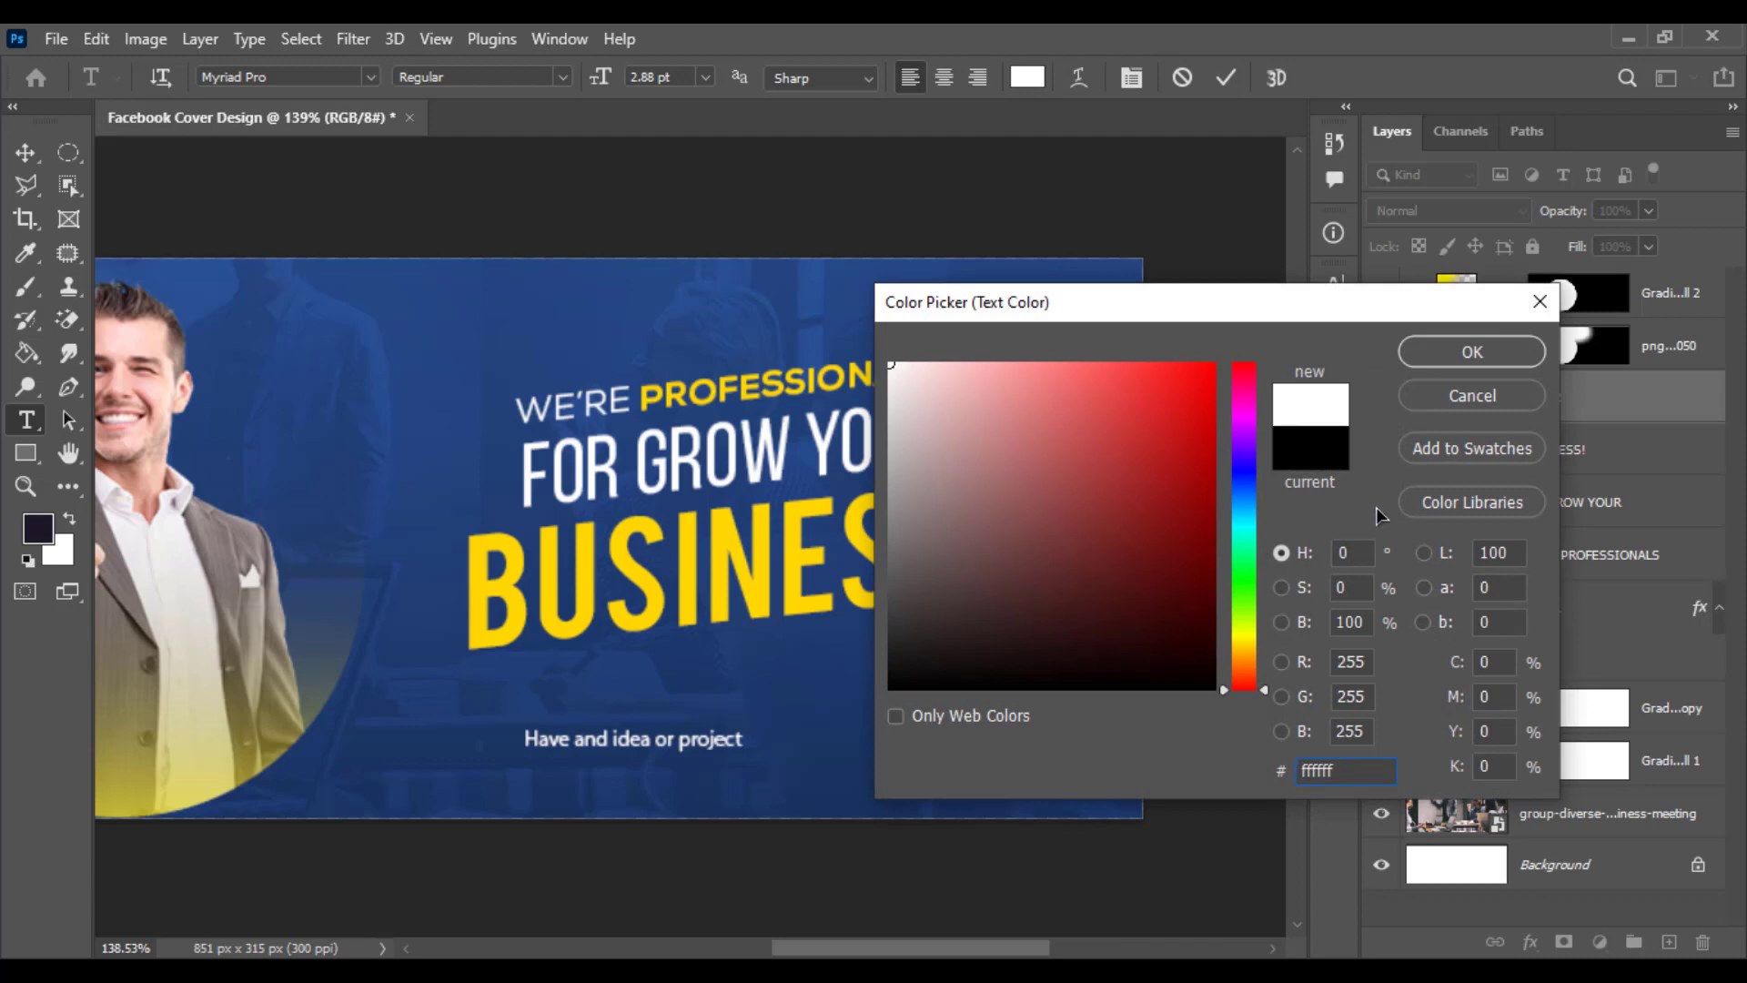
{"action": "left_click", "coordinate": [1461, 351]}
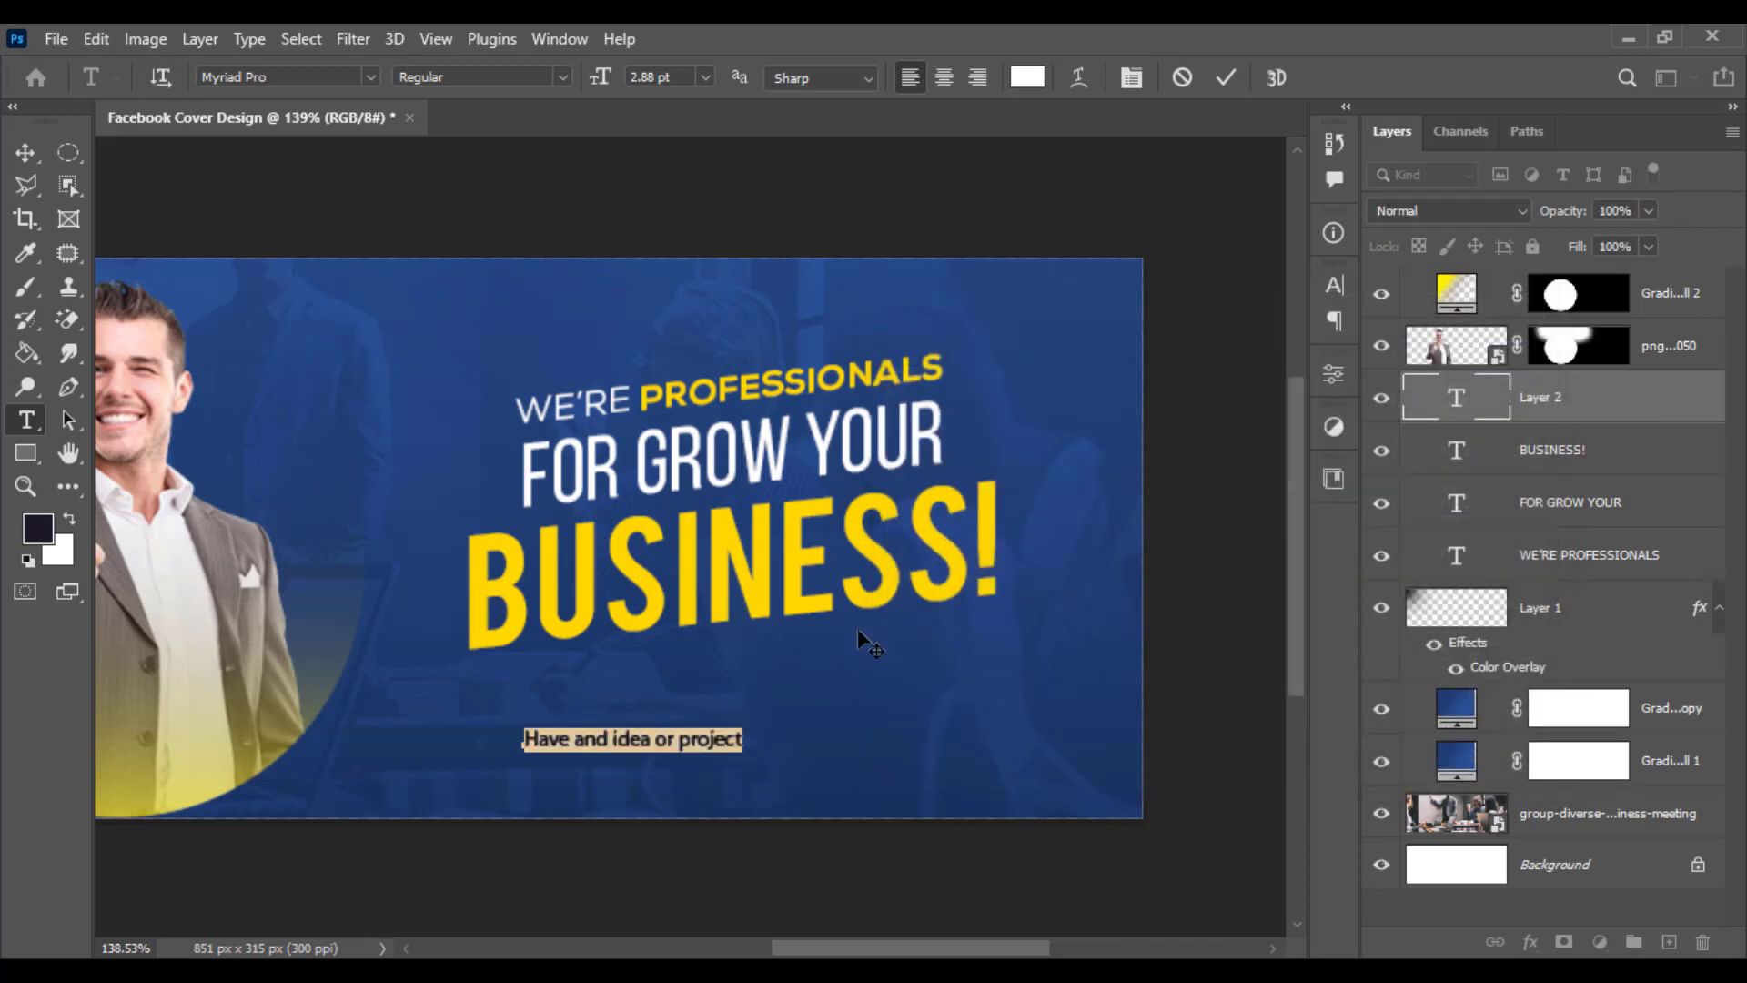
- Correct the line to read Have an idea or project? by fixing the typo and adding a question mark
{"action": "left_click", "coordinate": [607, 736]}
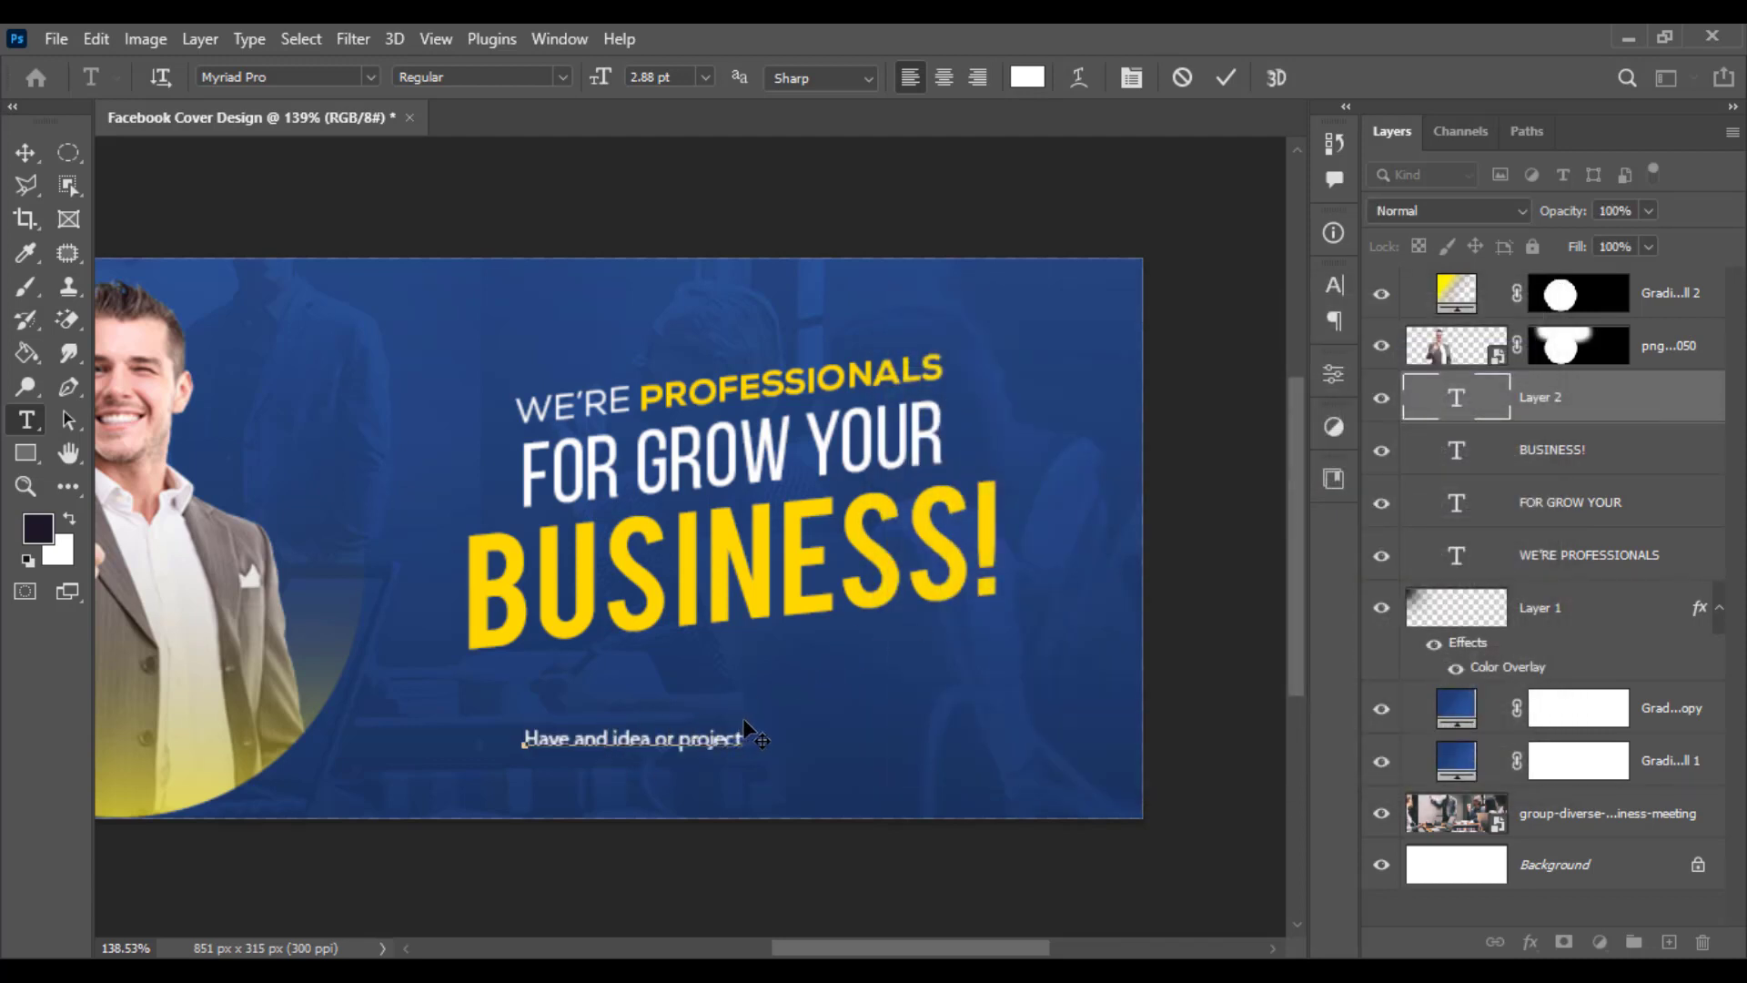
{"action": "key", "text": "BackSpace"}
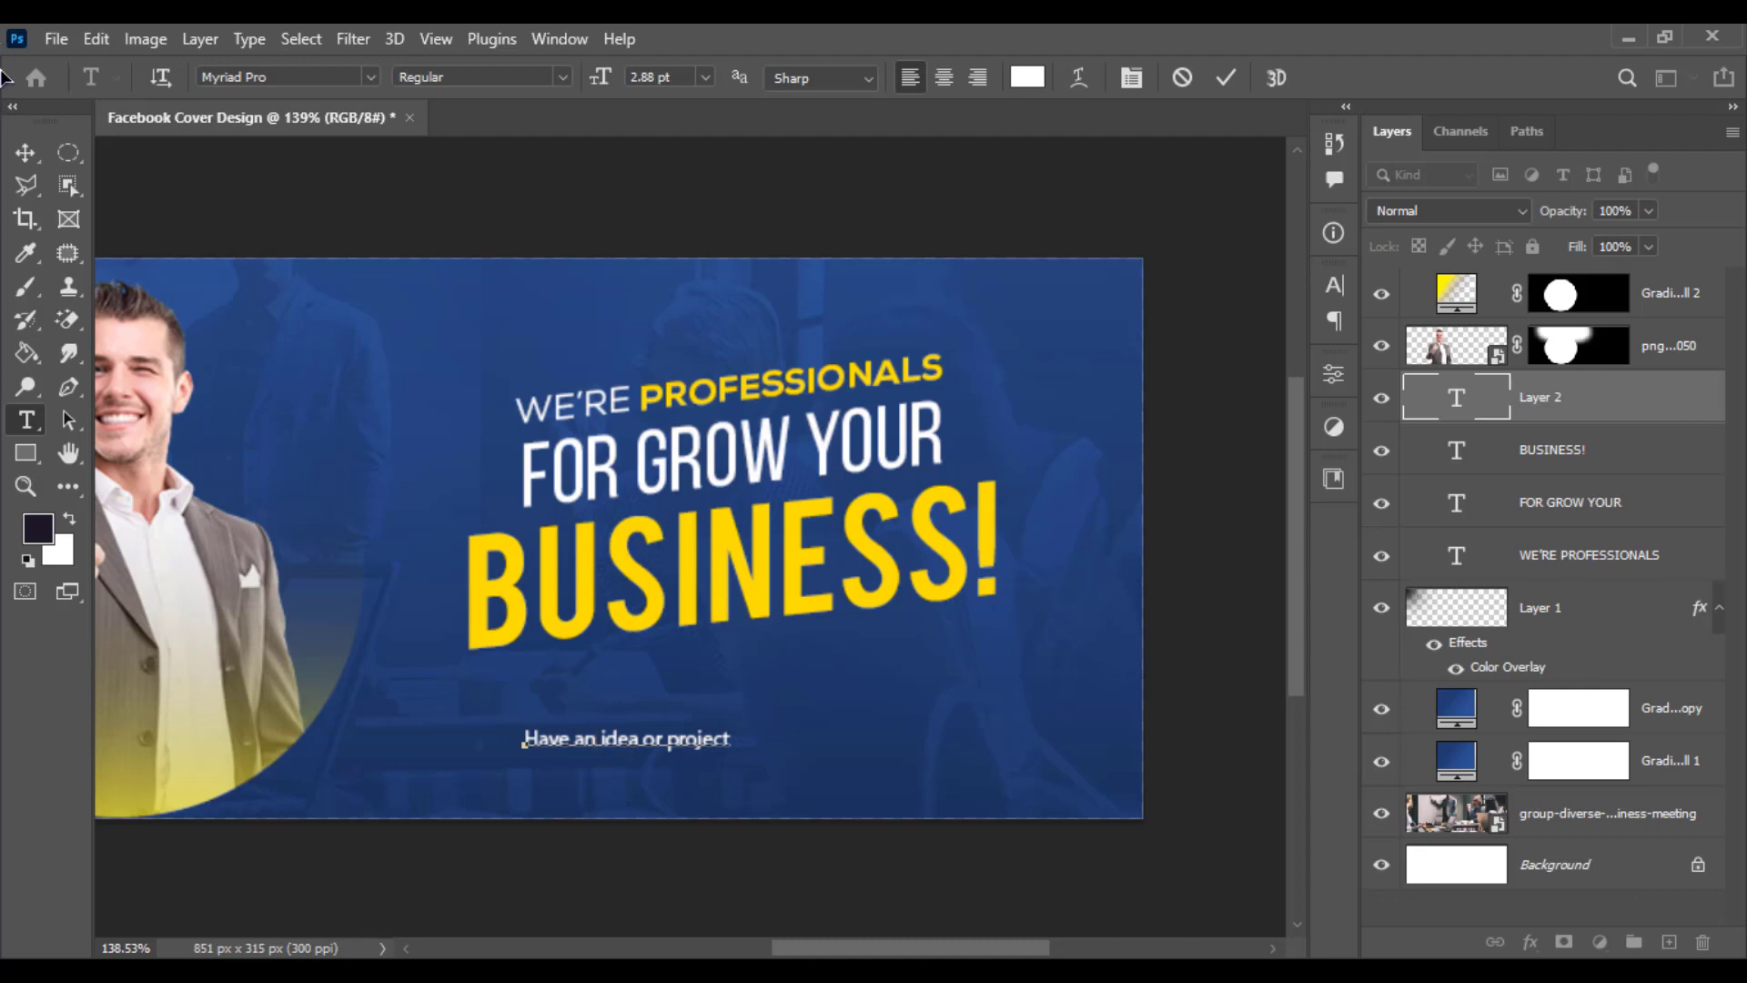
{"action": "left_click", "coordinate": [26, 152]}
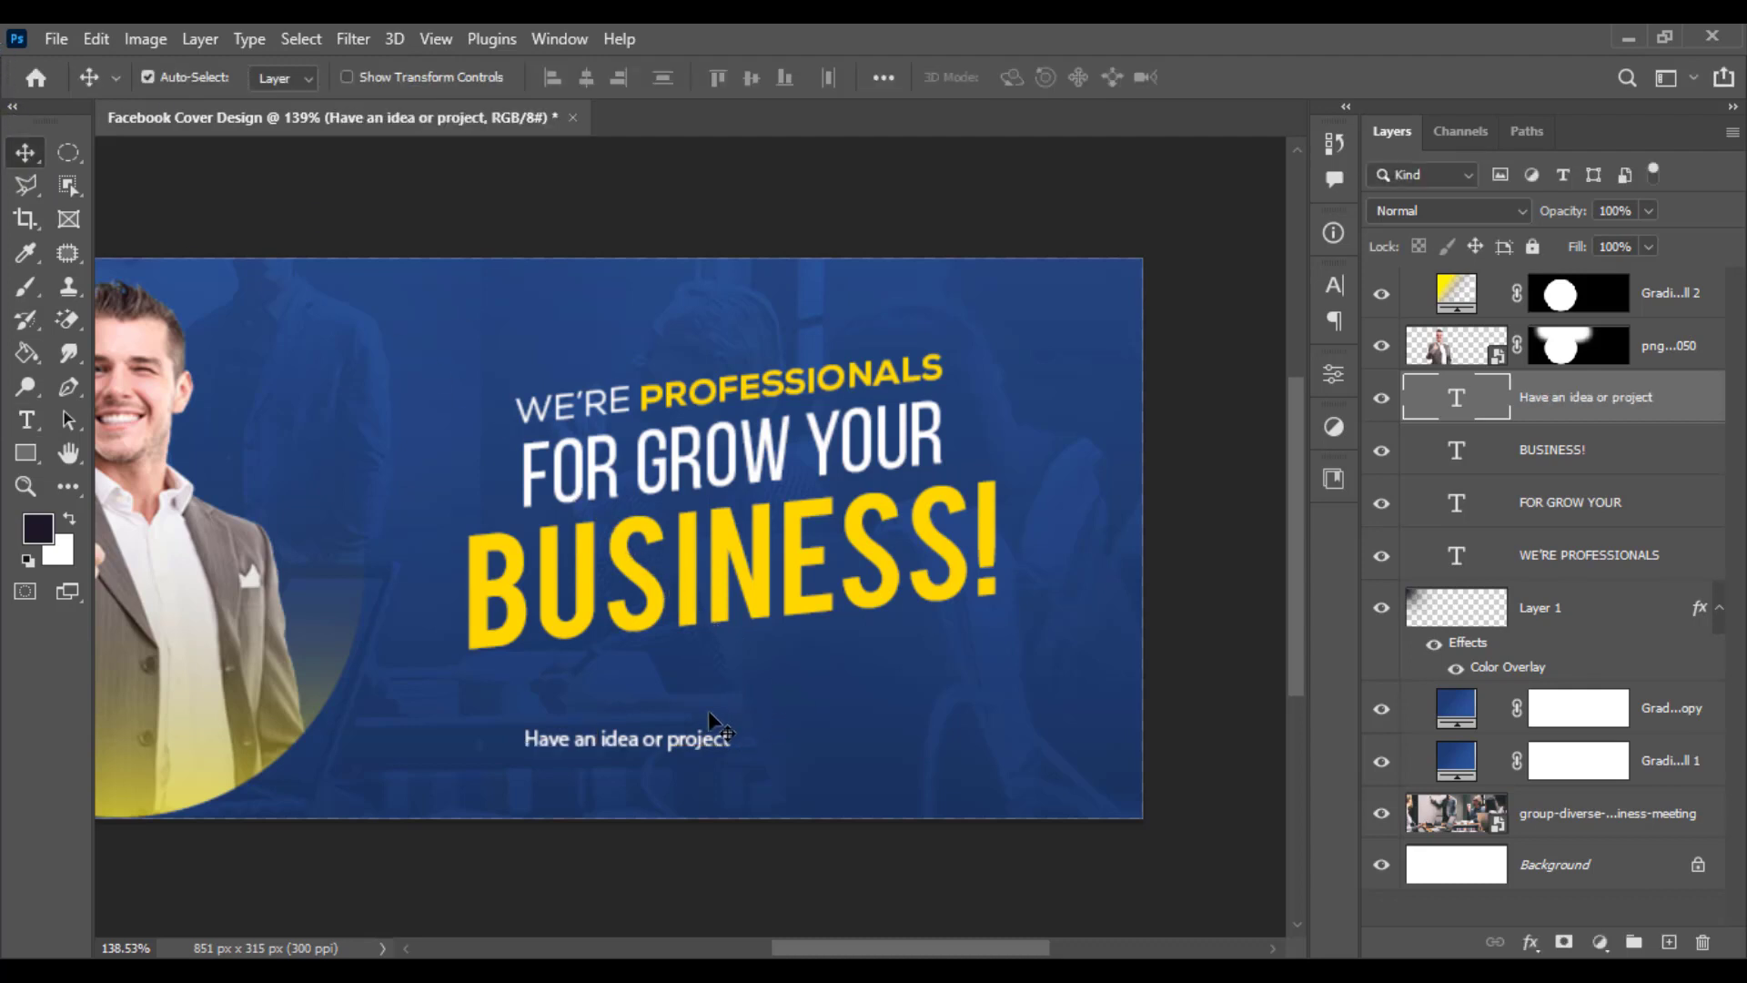
{"action": "left_click", "coordinate": [25, 419]}
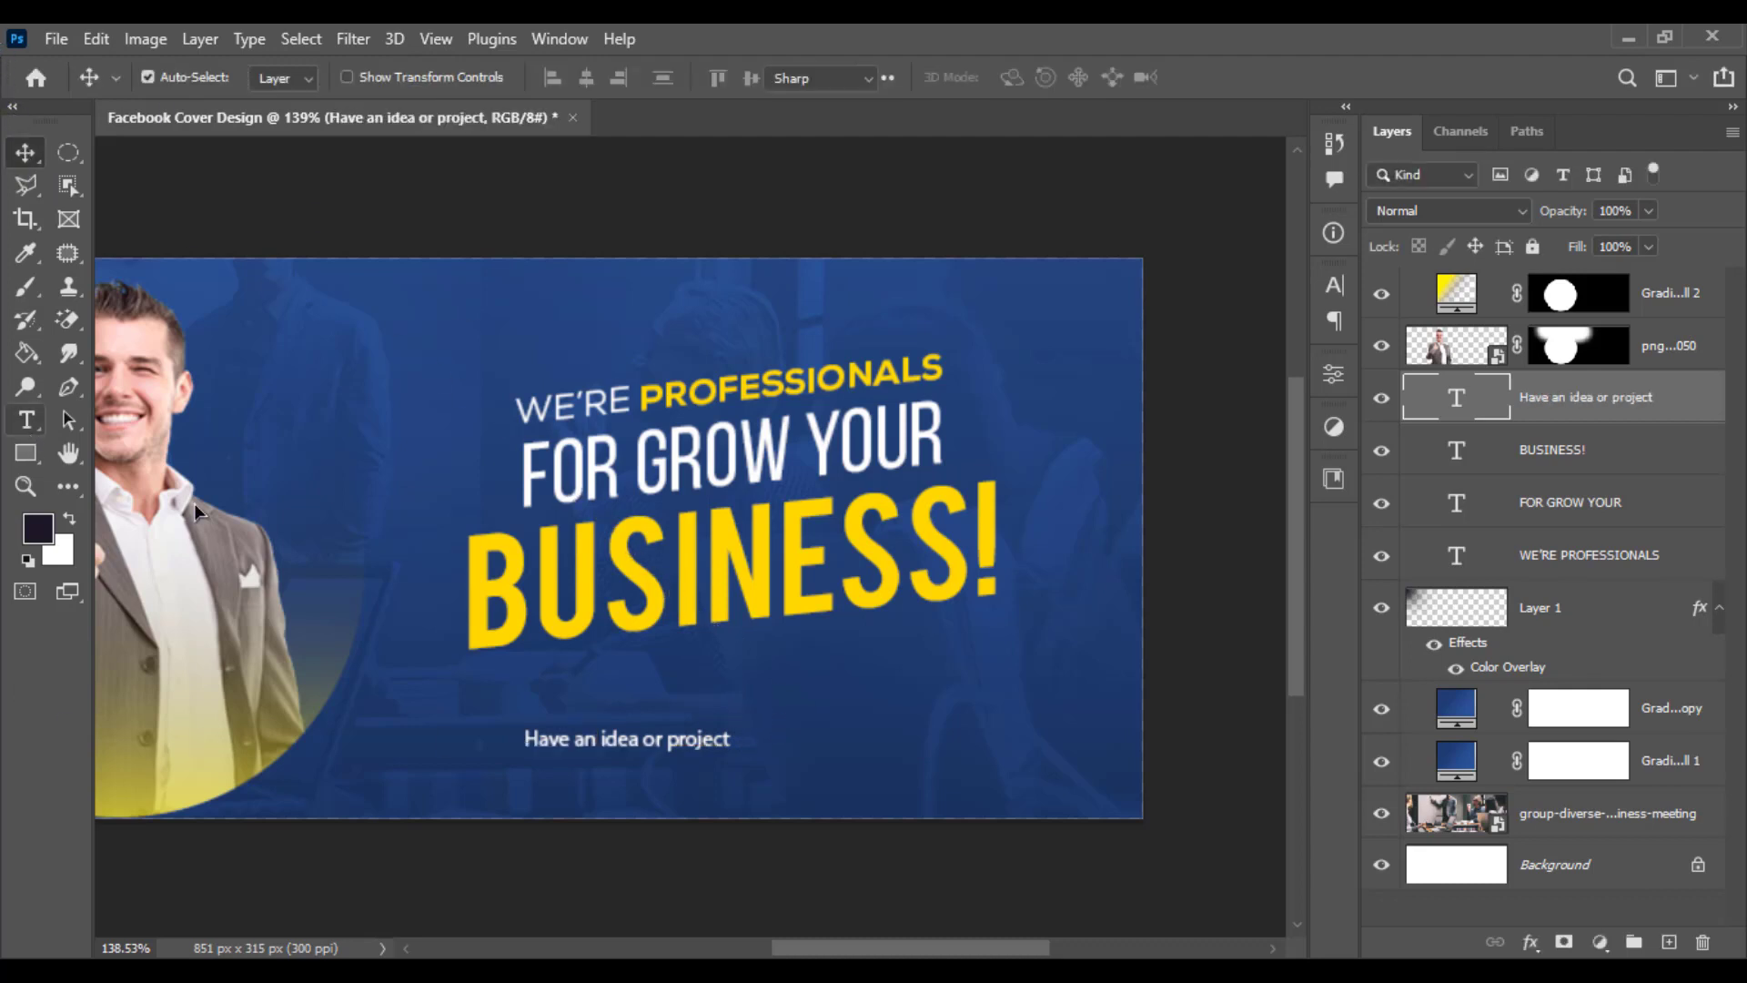
{"action": "left_click", "coordinate": [728, 742]}
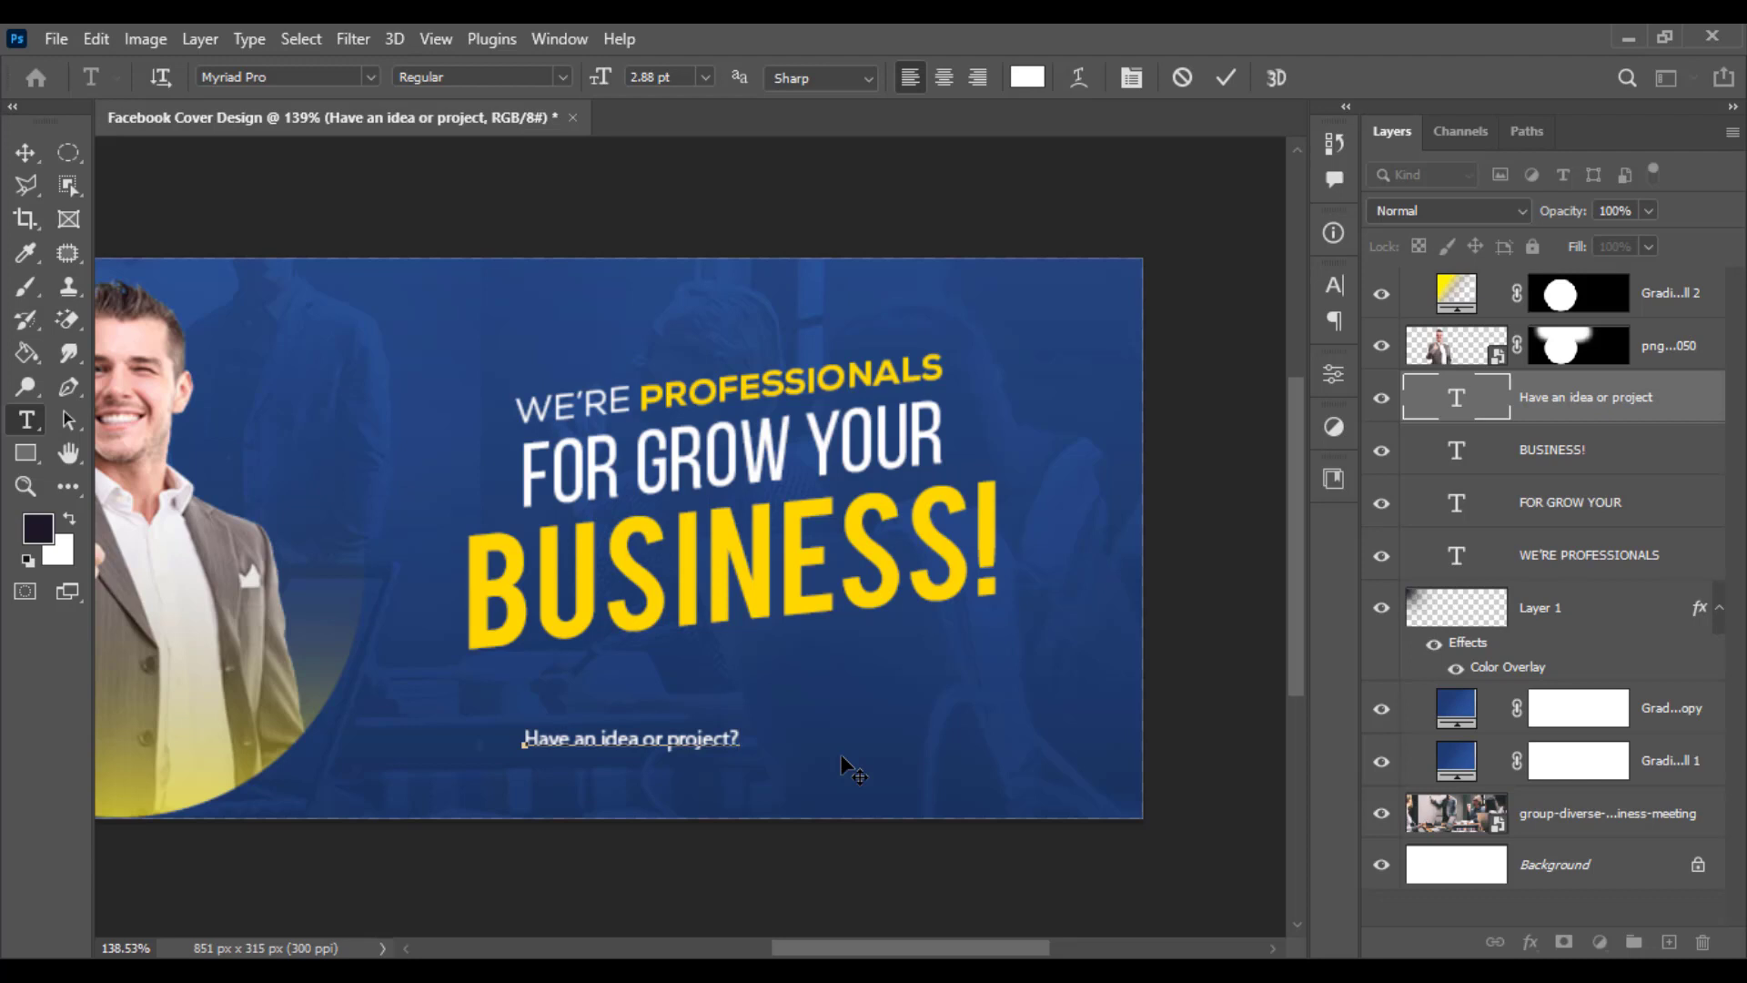
{"action": "type", "text": "?"}
{"action": "left_click", "coordinate": [26, 152]}
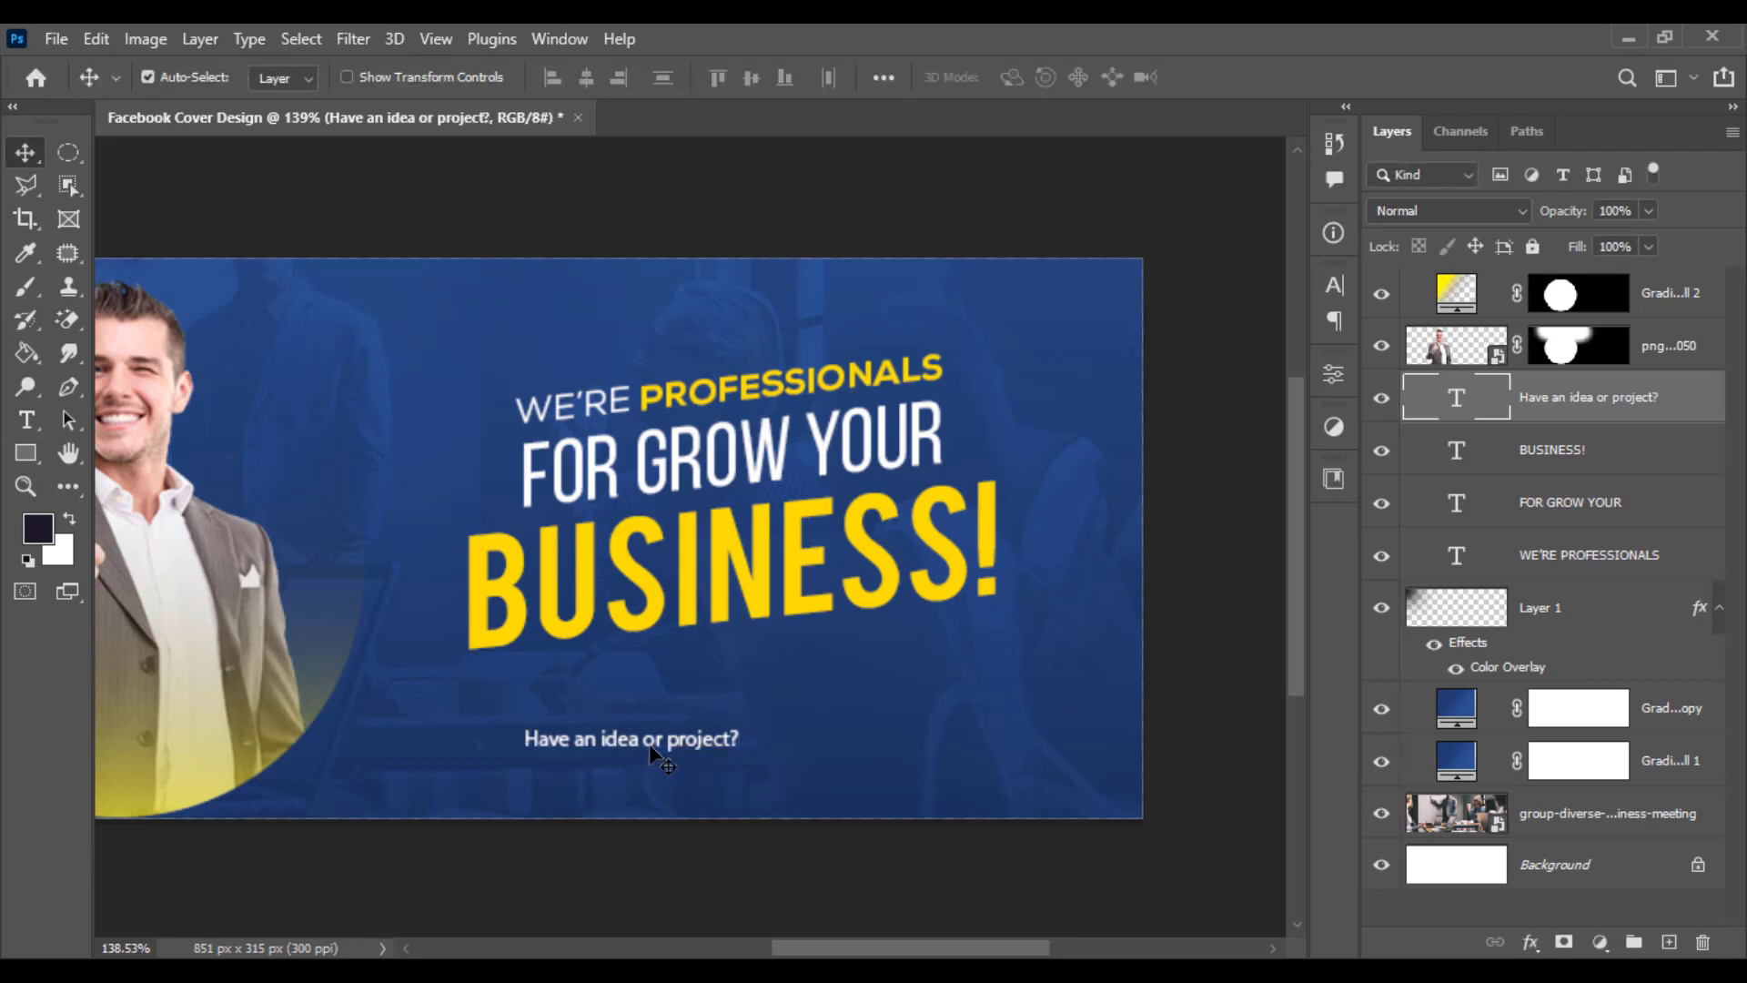
- Enlarge the question line to about 173% and position it just below BUSINESS!
{"action": "key", "text": "ctrl+r"}
{"action": "key", "text": "ctrl+t"}
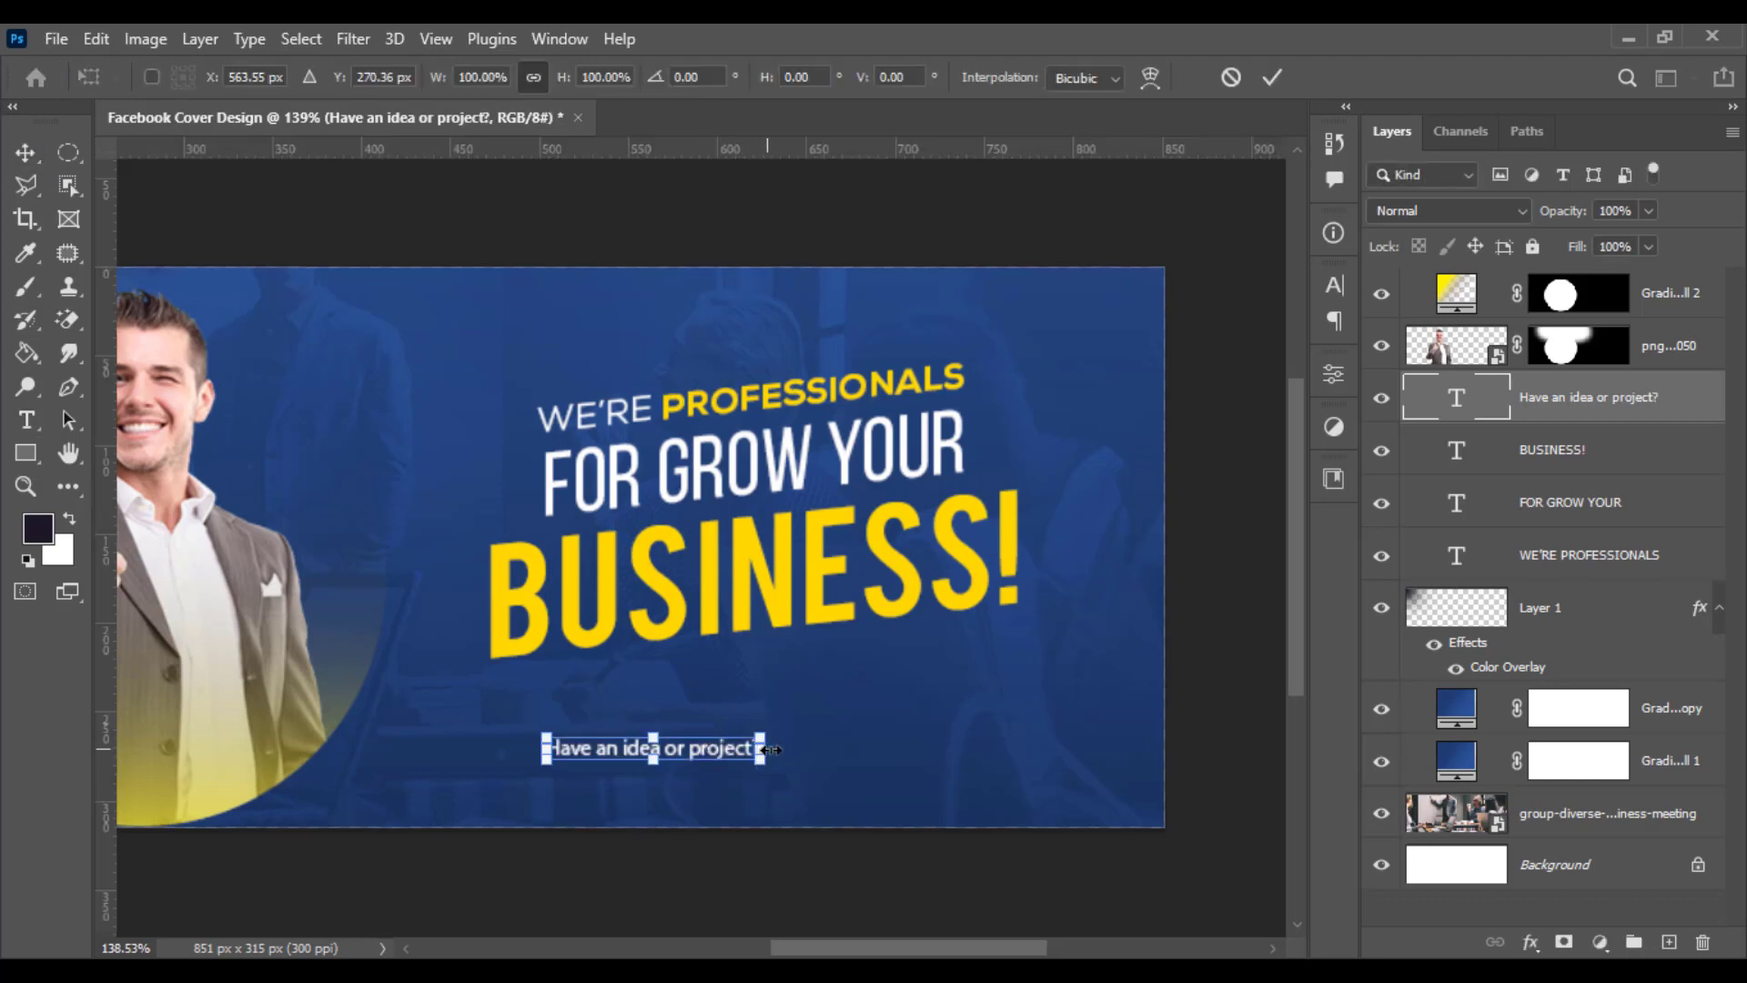
{"action": "left_click_drag", "start_coordinate": [794, 750], "coordinate": [950, 690]}
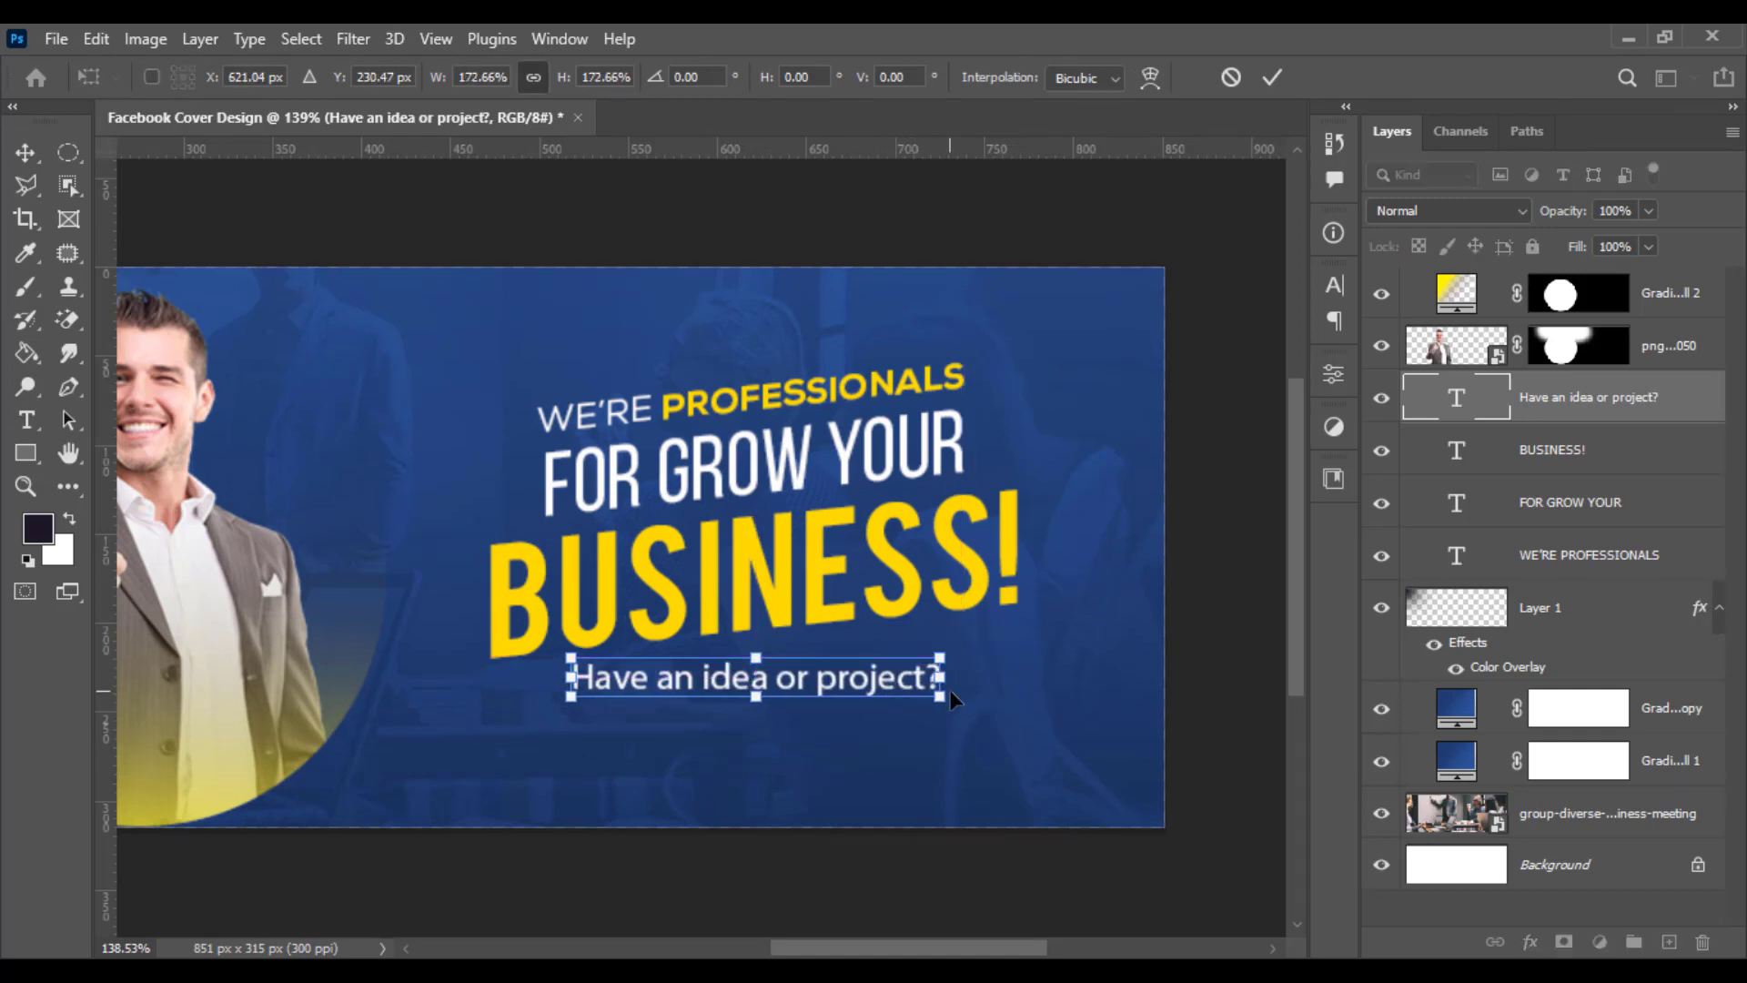
{"action": "key", "text": "Return"}
- Draw a rounded rectangle about 130 × 32 px below the question line and fill it yellow
{"action": "scroll", "coordinate": [813, 763], "scroll_direction": "down", "scroll_amount": 2}
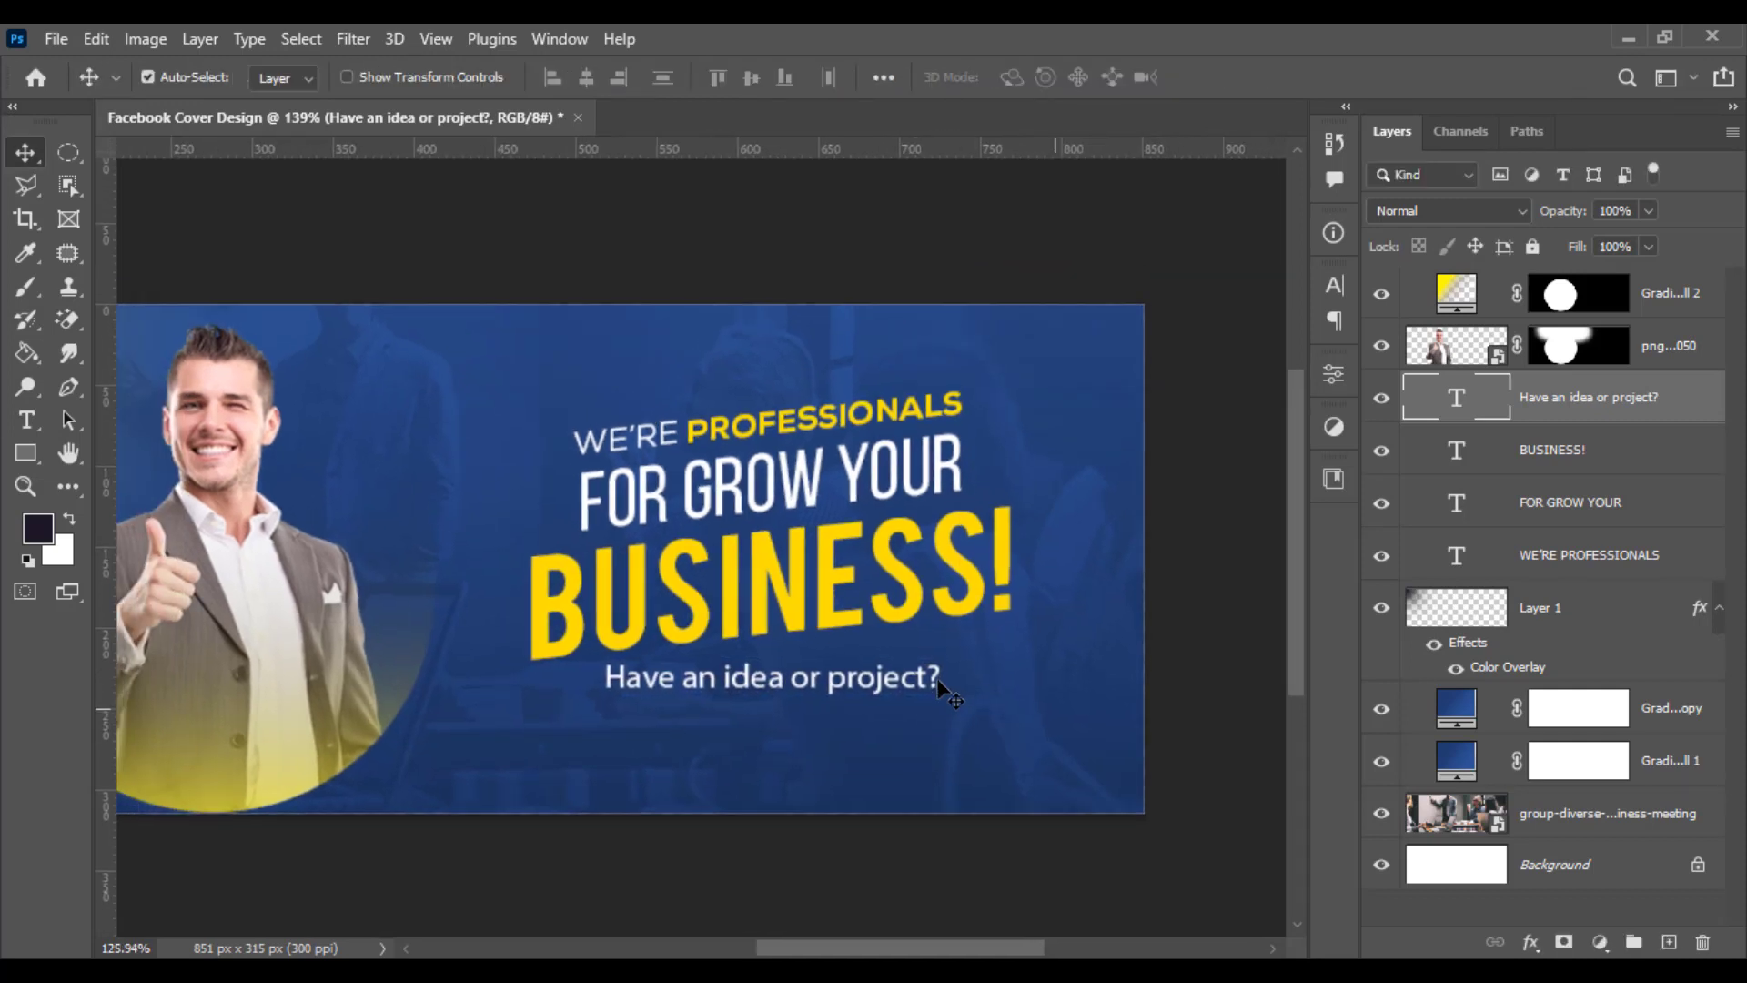
{"action": "scroll", "coordinate": [813, 762], "scroll_direction": "up", "scroll_amount": 3}
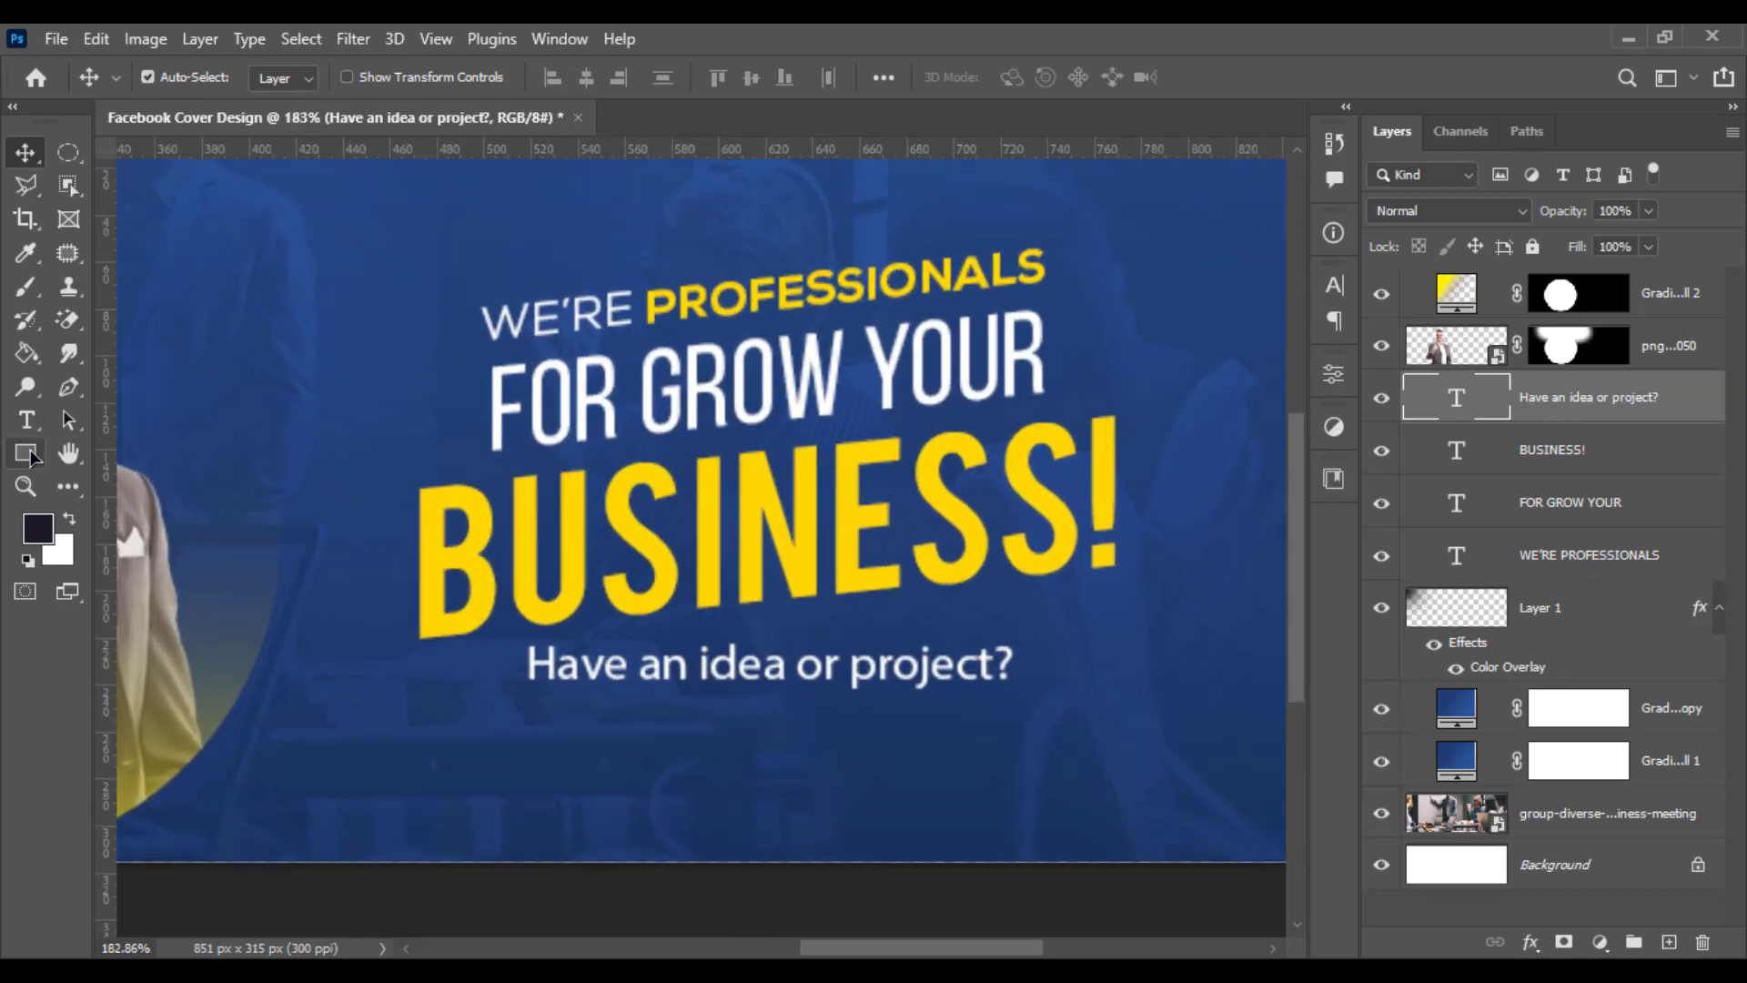
{"action": "left_click", "coordinate": [25, 453]}
{"action": "left_click_drag", "start_coordinate": [28, 457], "coordinate": [137, 453]}
{"action": "left_click_drag", "start_coordinate": [572, 735], "coordinate": [875, 807]}
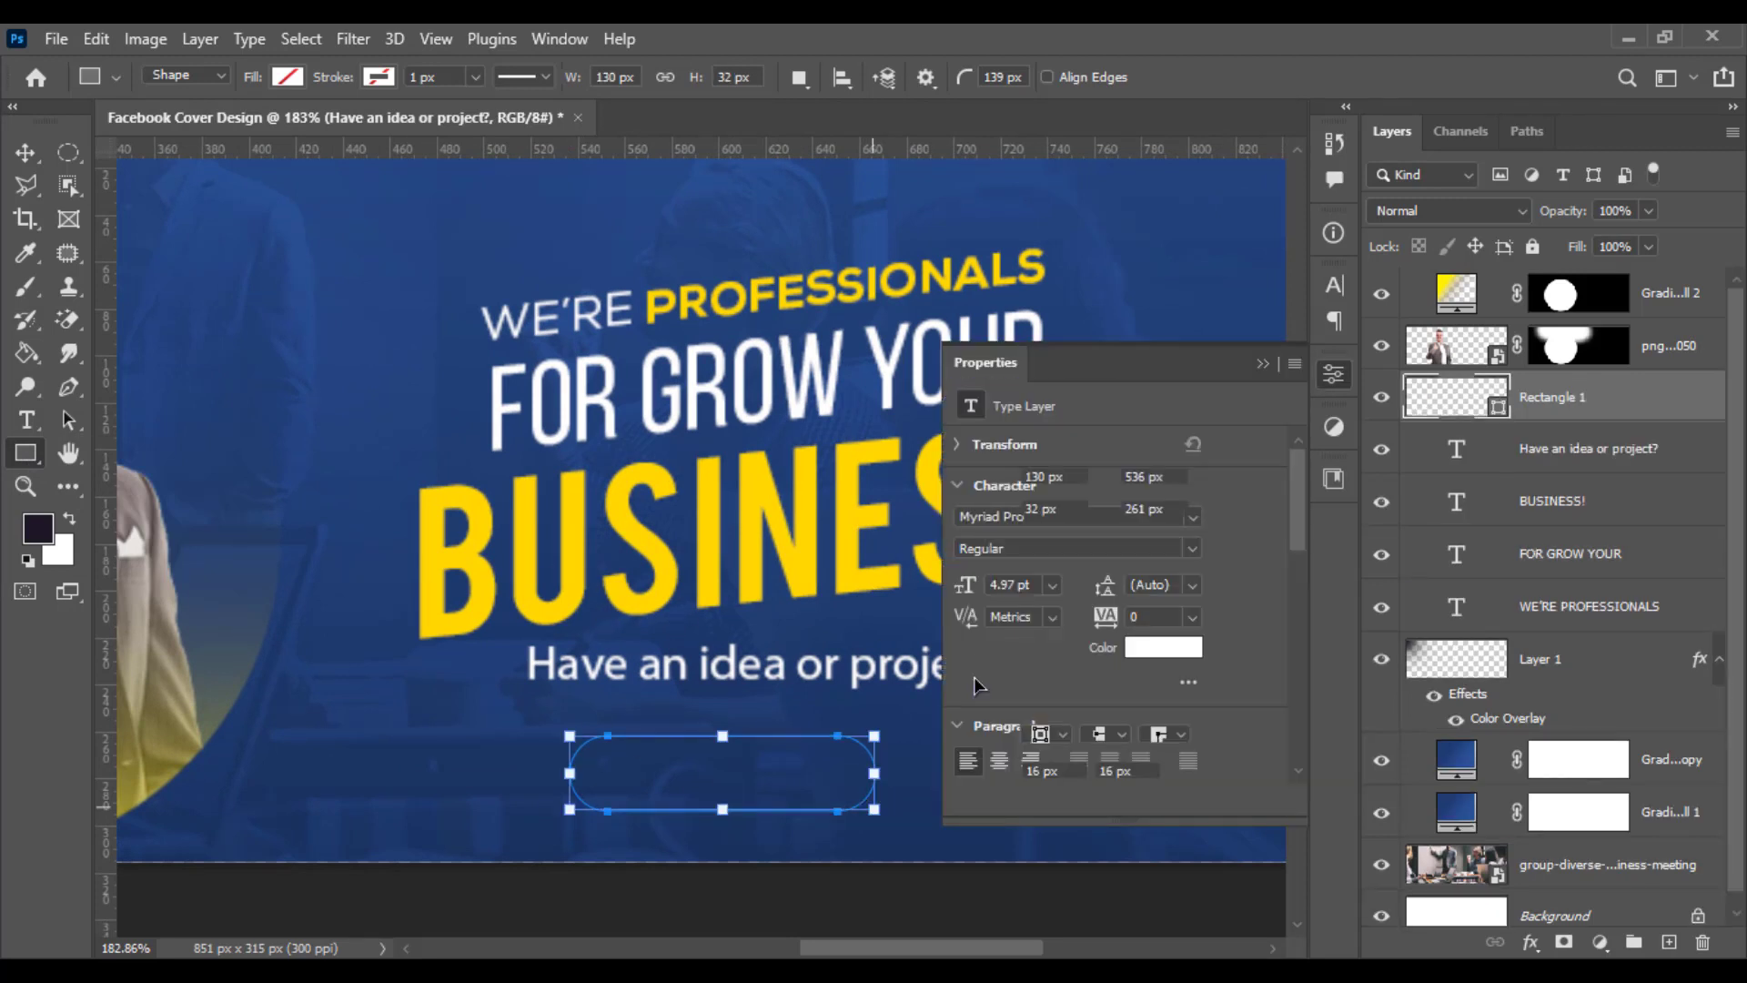
{"action": "left_click", "coordinate": [1037, 632]}
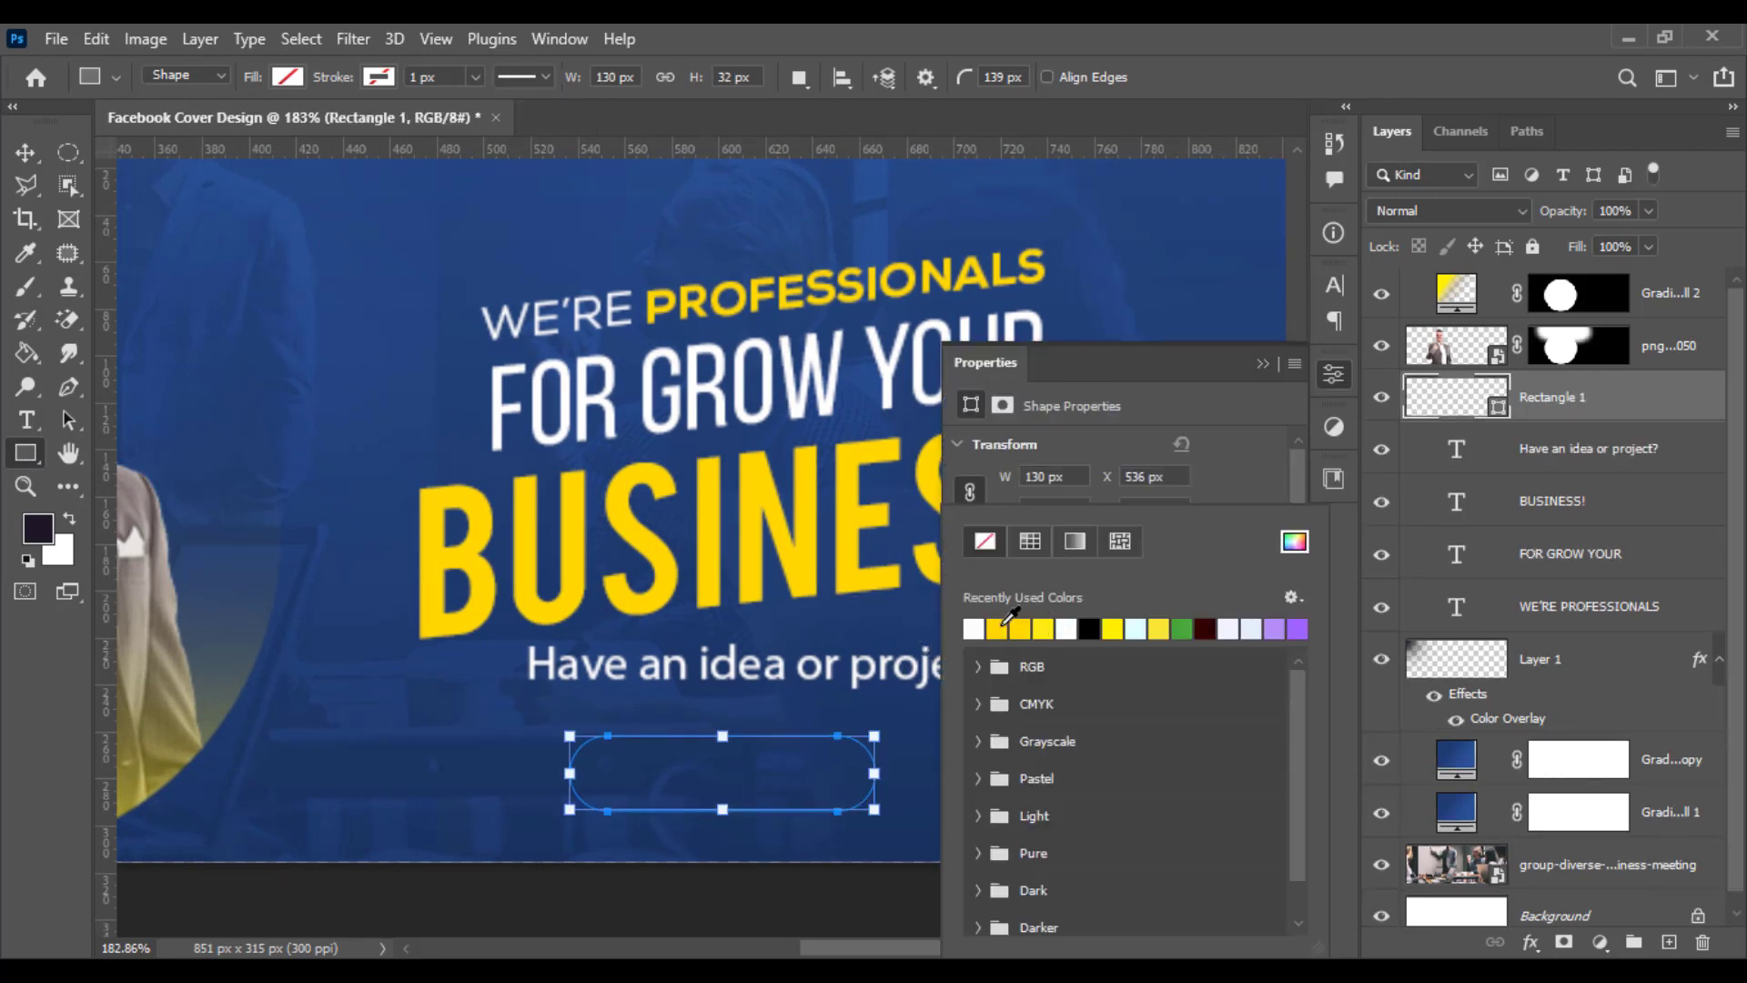
{"action": "left_click", "coordinate": [999, 629]}
- Move the yellow button shape slightly right and up so it sits centred under the question
{"action": "key", "text": "v"}
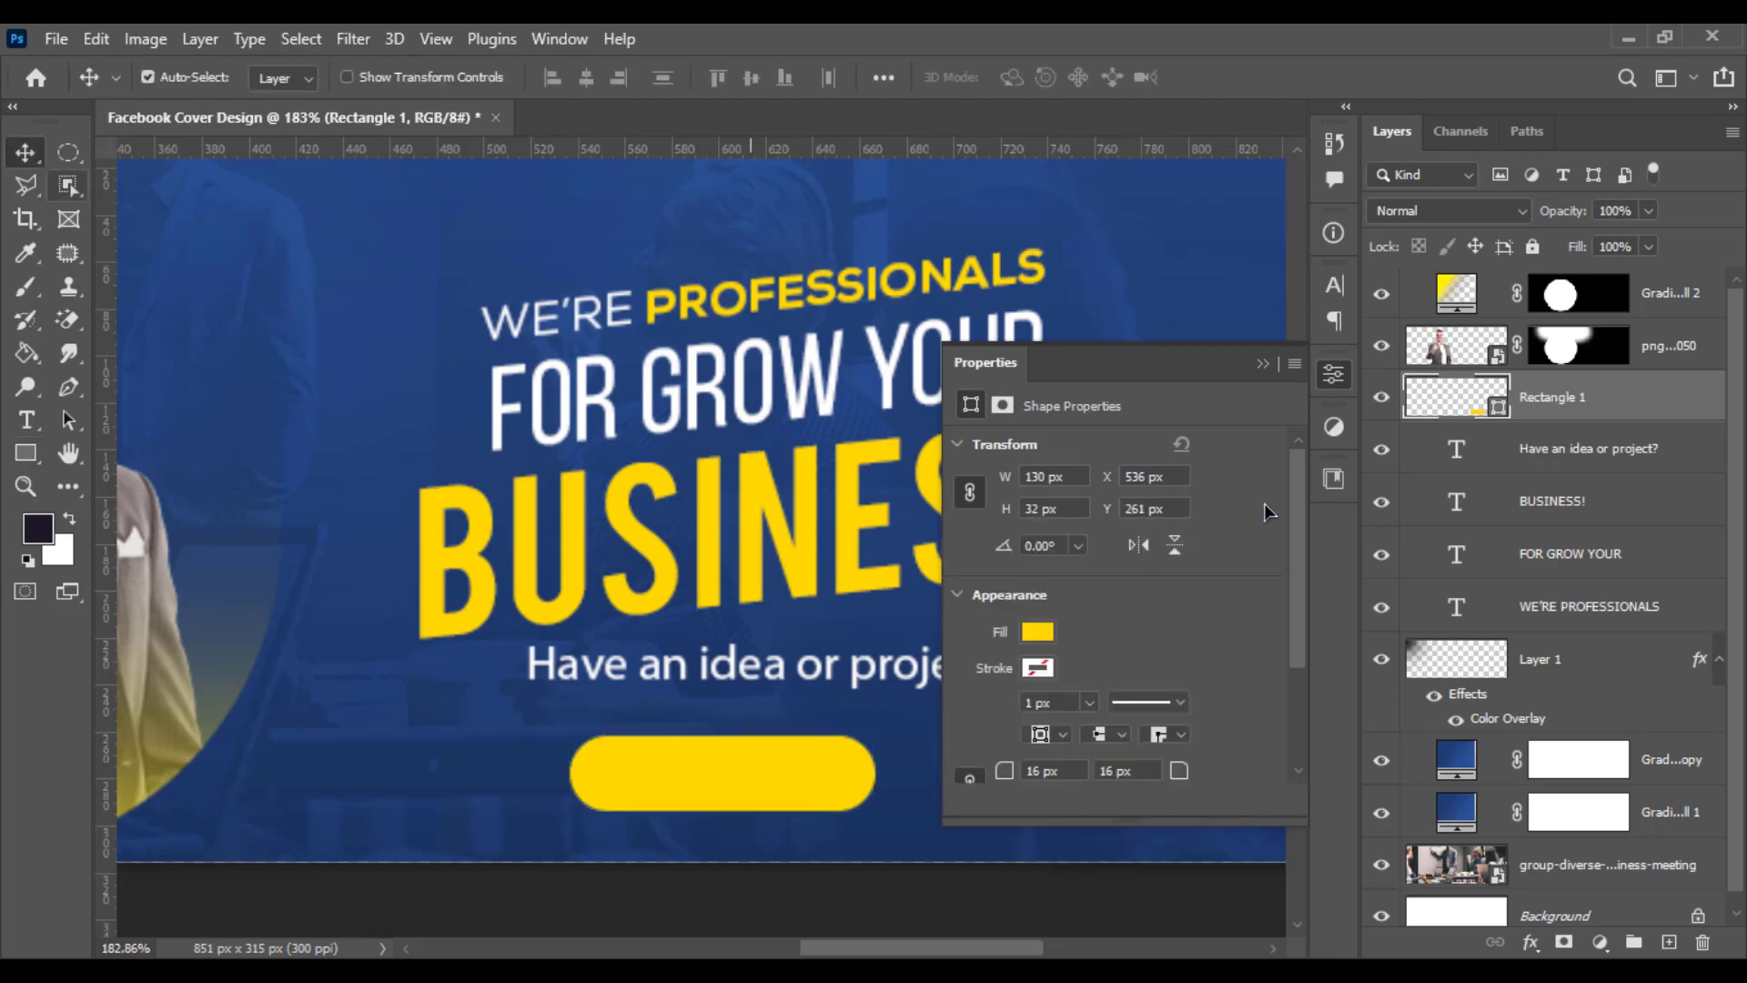
{"action": "left_click_drag", "start_coordinate": [819, 741], "coordinate": [860, 756]}
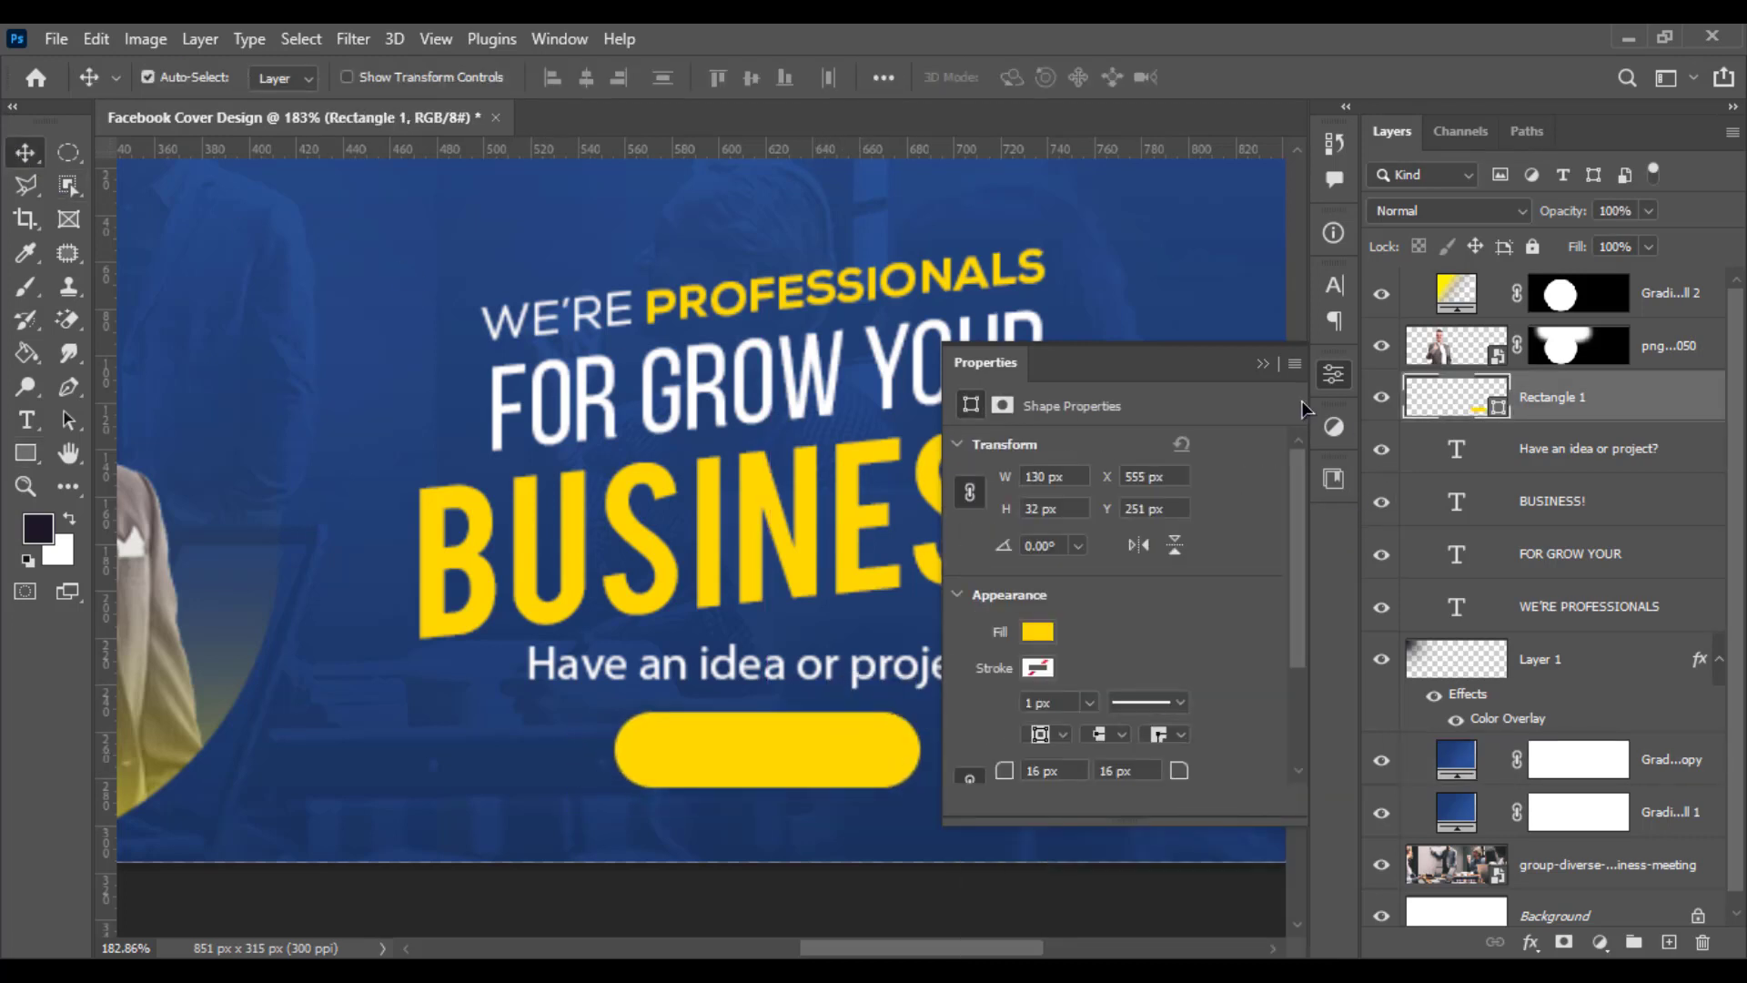
{"action": "left_click", "coordinate": [1264, 368]}
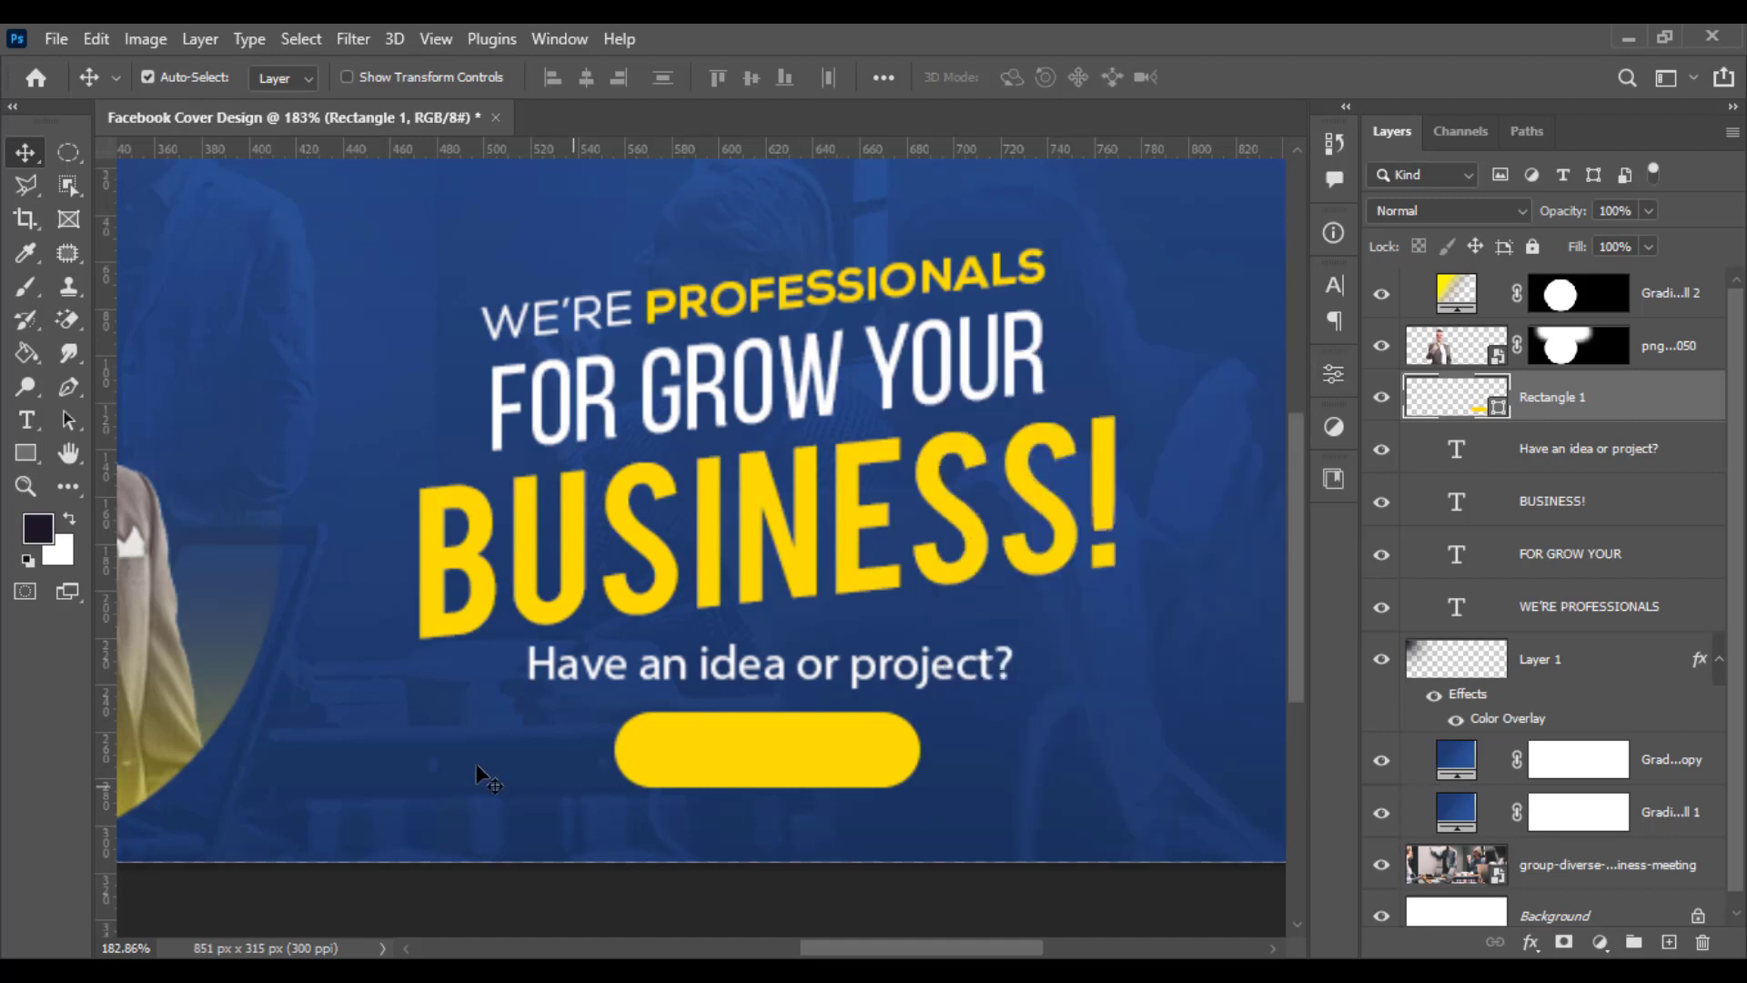
- Add a new text line reading Contact Us! below the yellow button
{"action": "left_click", "coordinate": [26, 420]}
{"action": "left_click", "coordinate": [339, 786]}
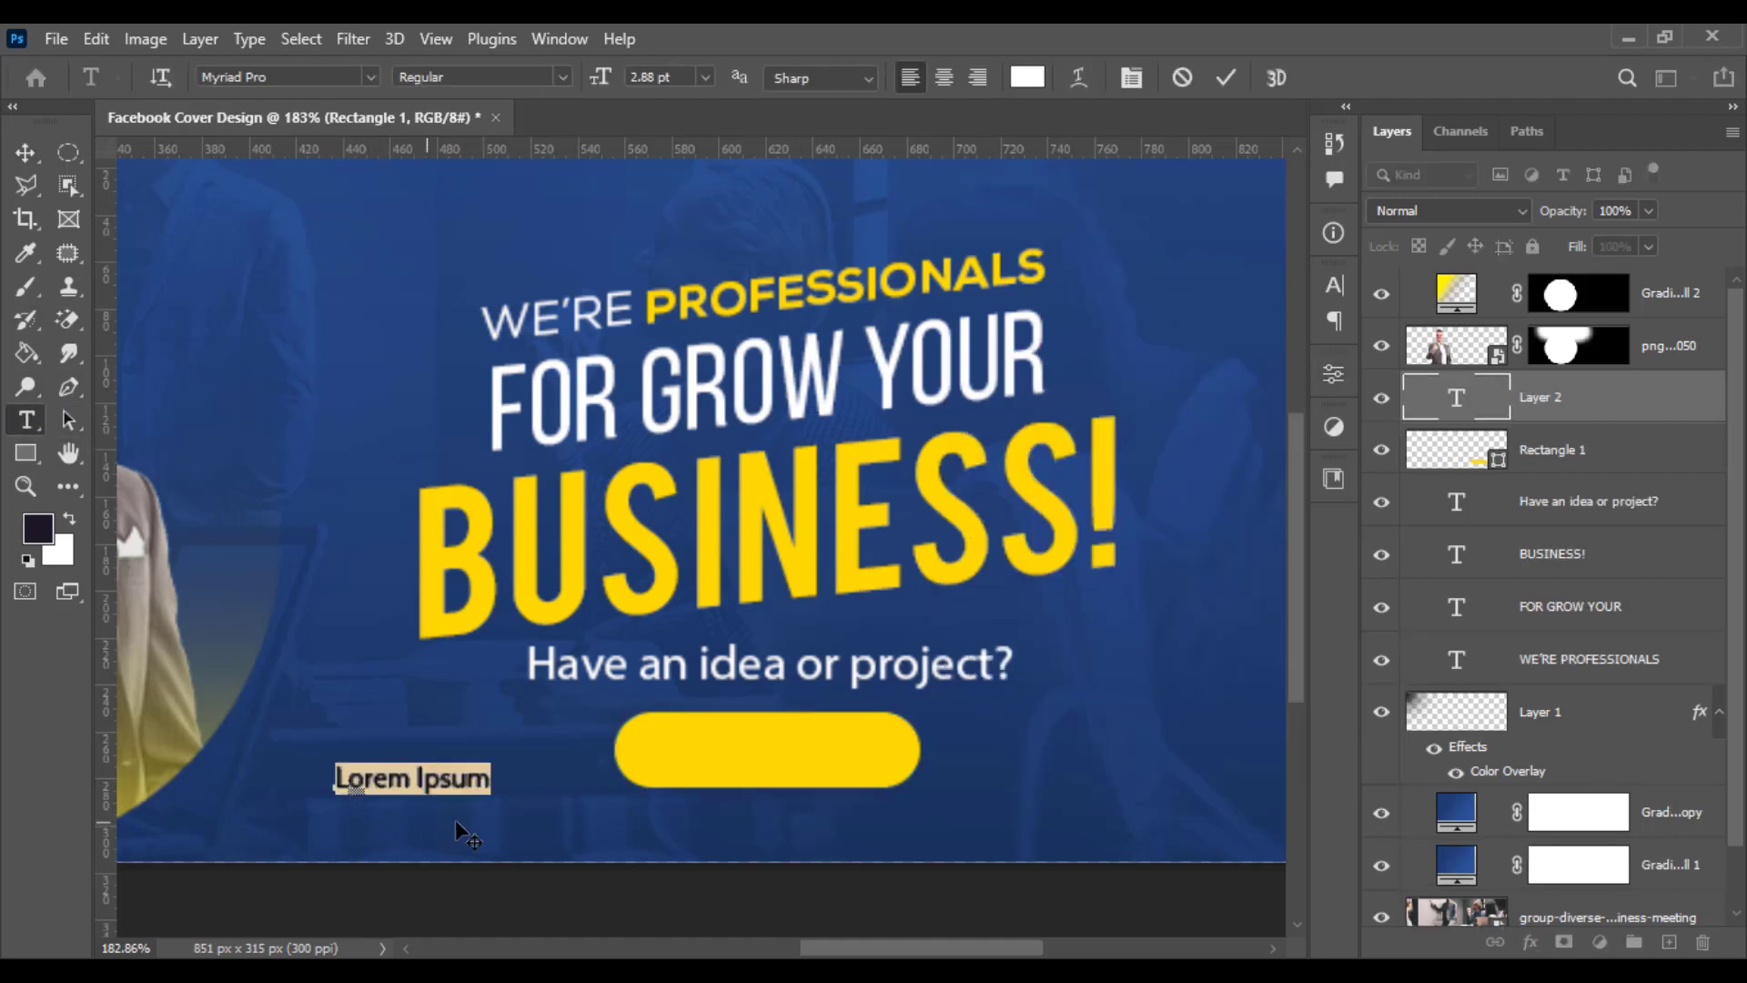
{"action": "type", "text": "C"}
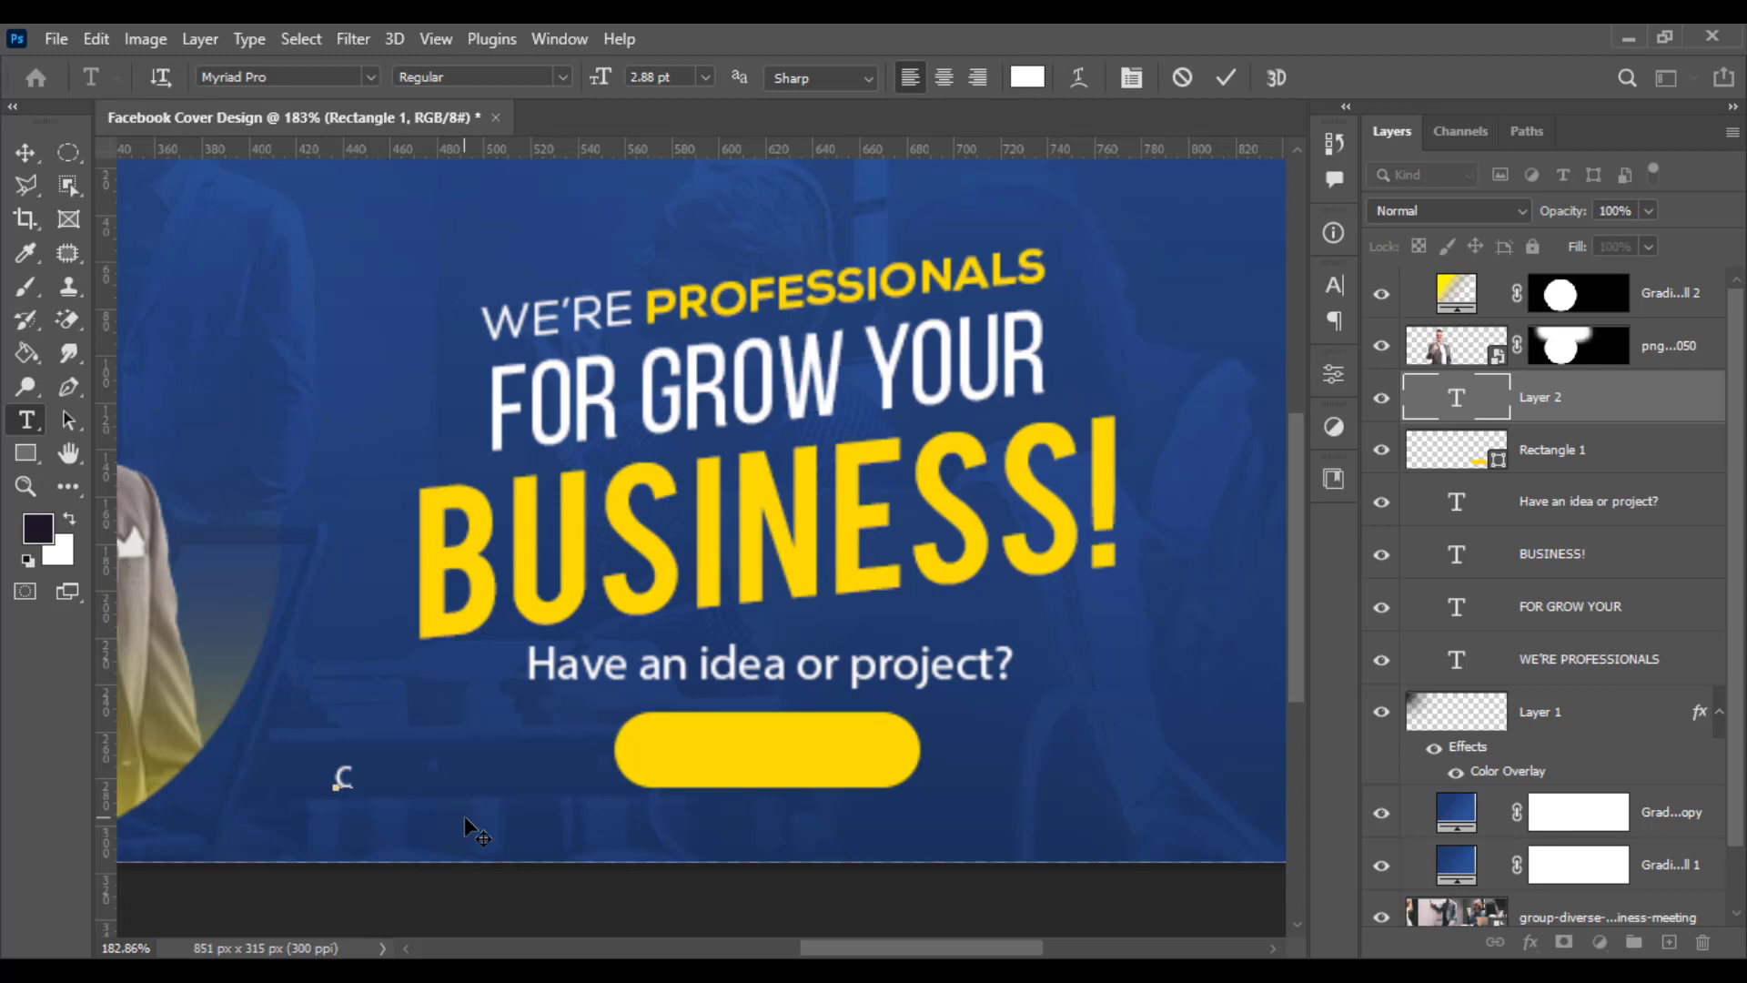
{"action": "type", "text": "o"}
{"action": "key", "text": "BackSpace"}
{"action": "type", "text": "ontact U"}
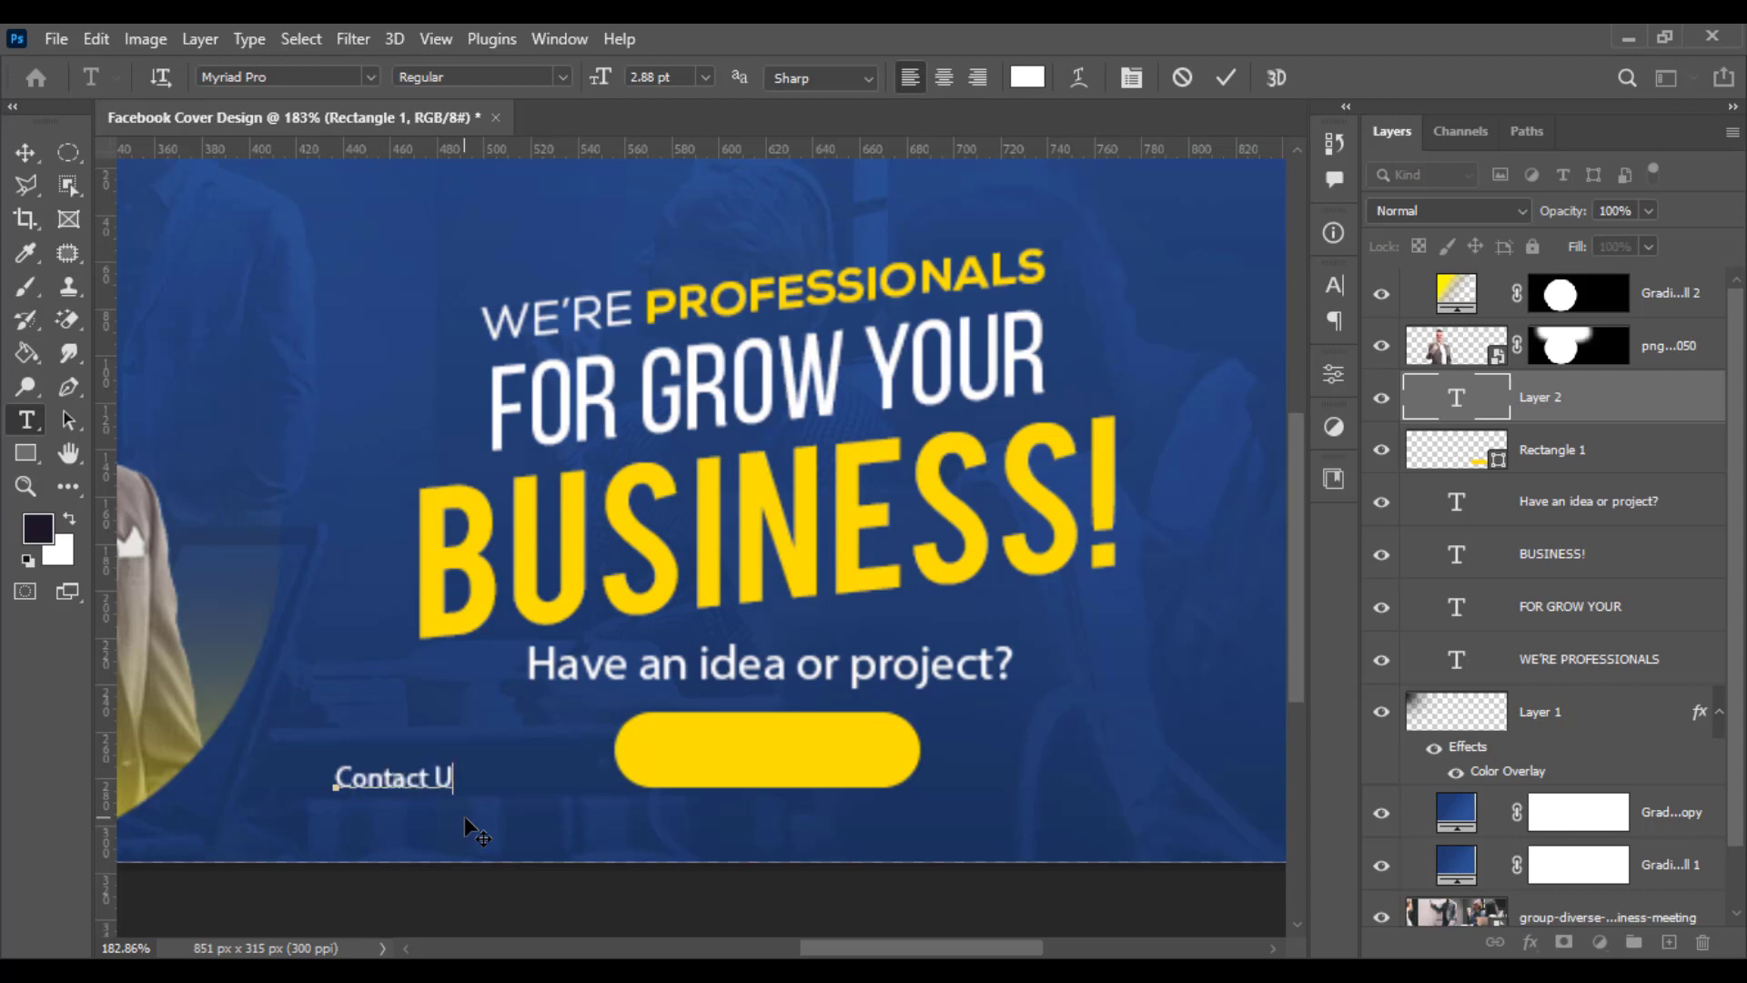
{"action": "type", "text": "s!"}
- Set the Contact Us! text colour to the dark blue #23447e sampled from the background
{"action": "key", "text": "ctrl+a"}
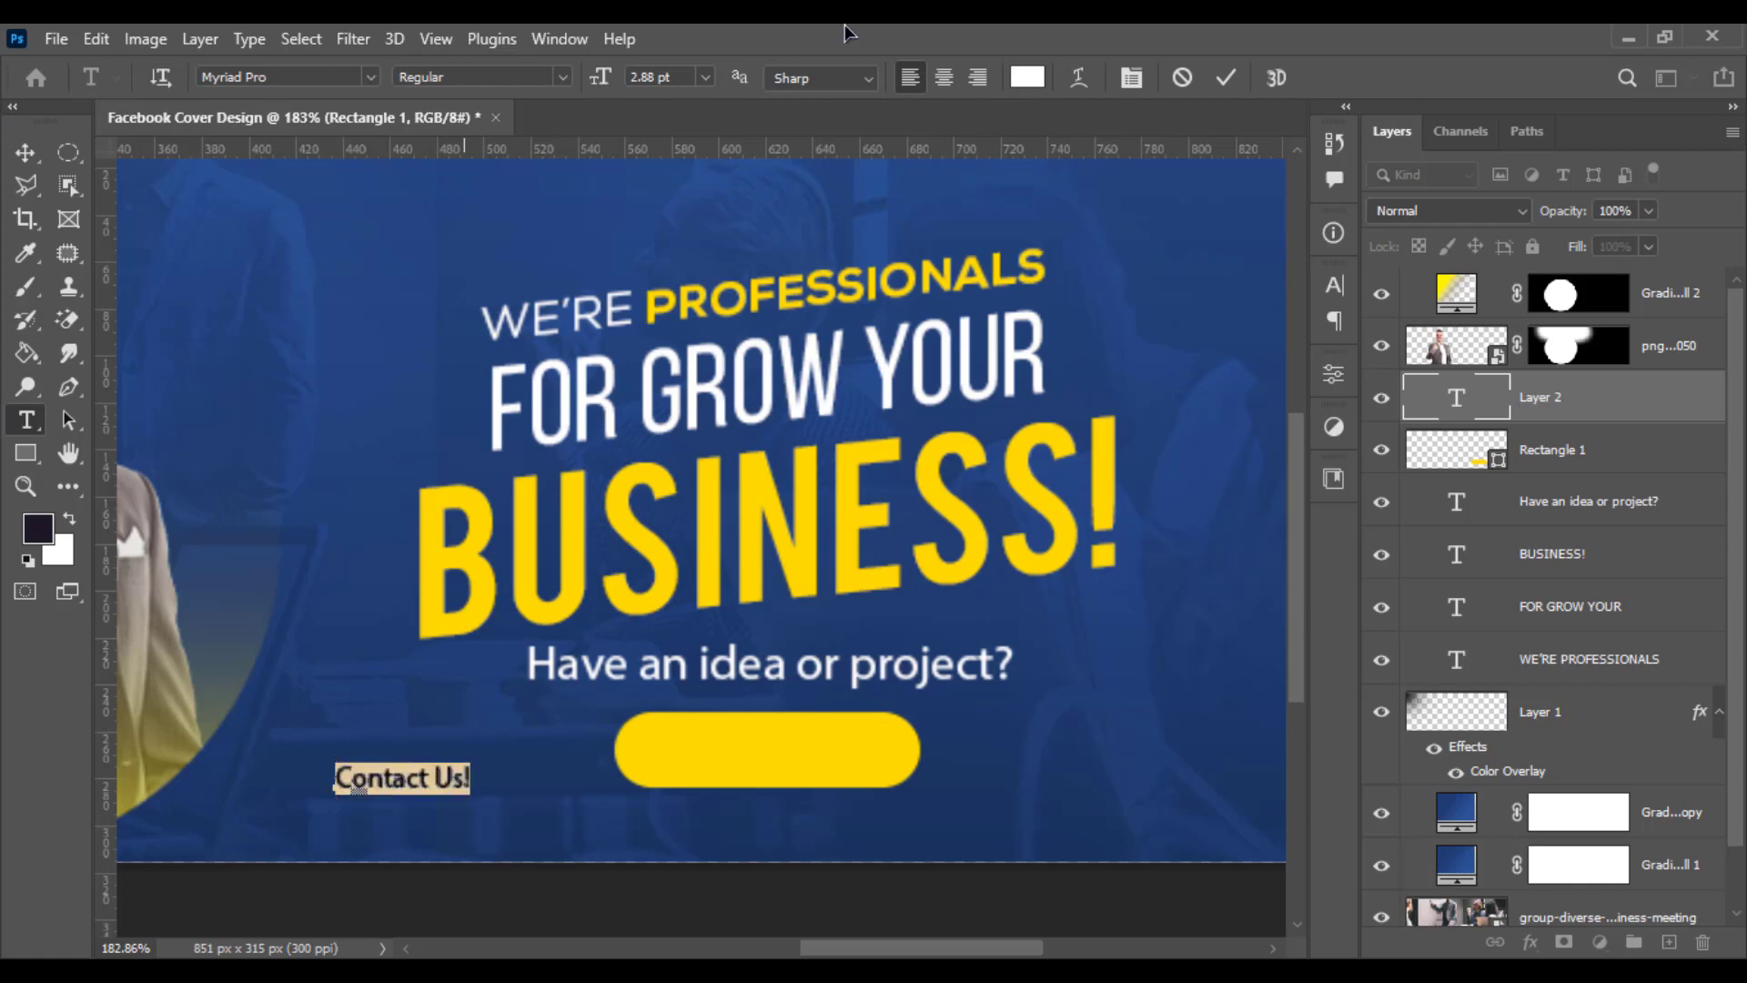
{"action": "left_click", "coordinate": [1027, 77]}
{"action": "left_click", "coordinate": [491, 194]}
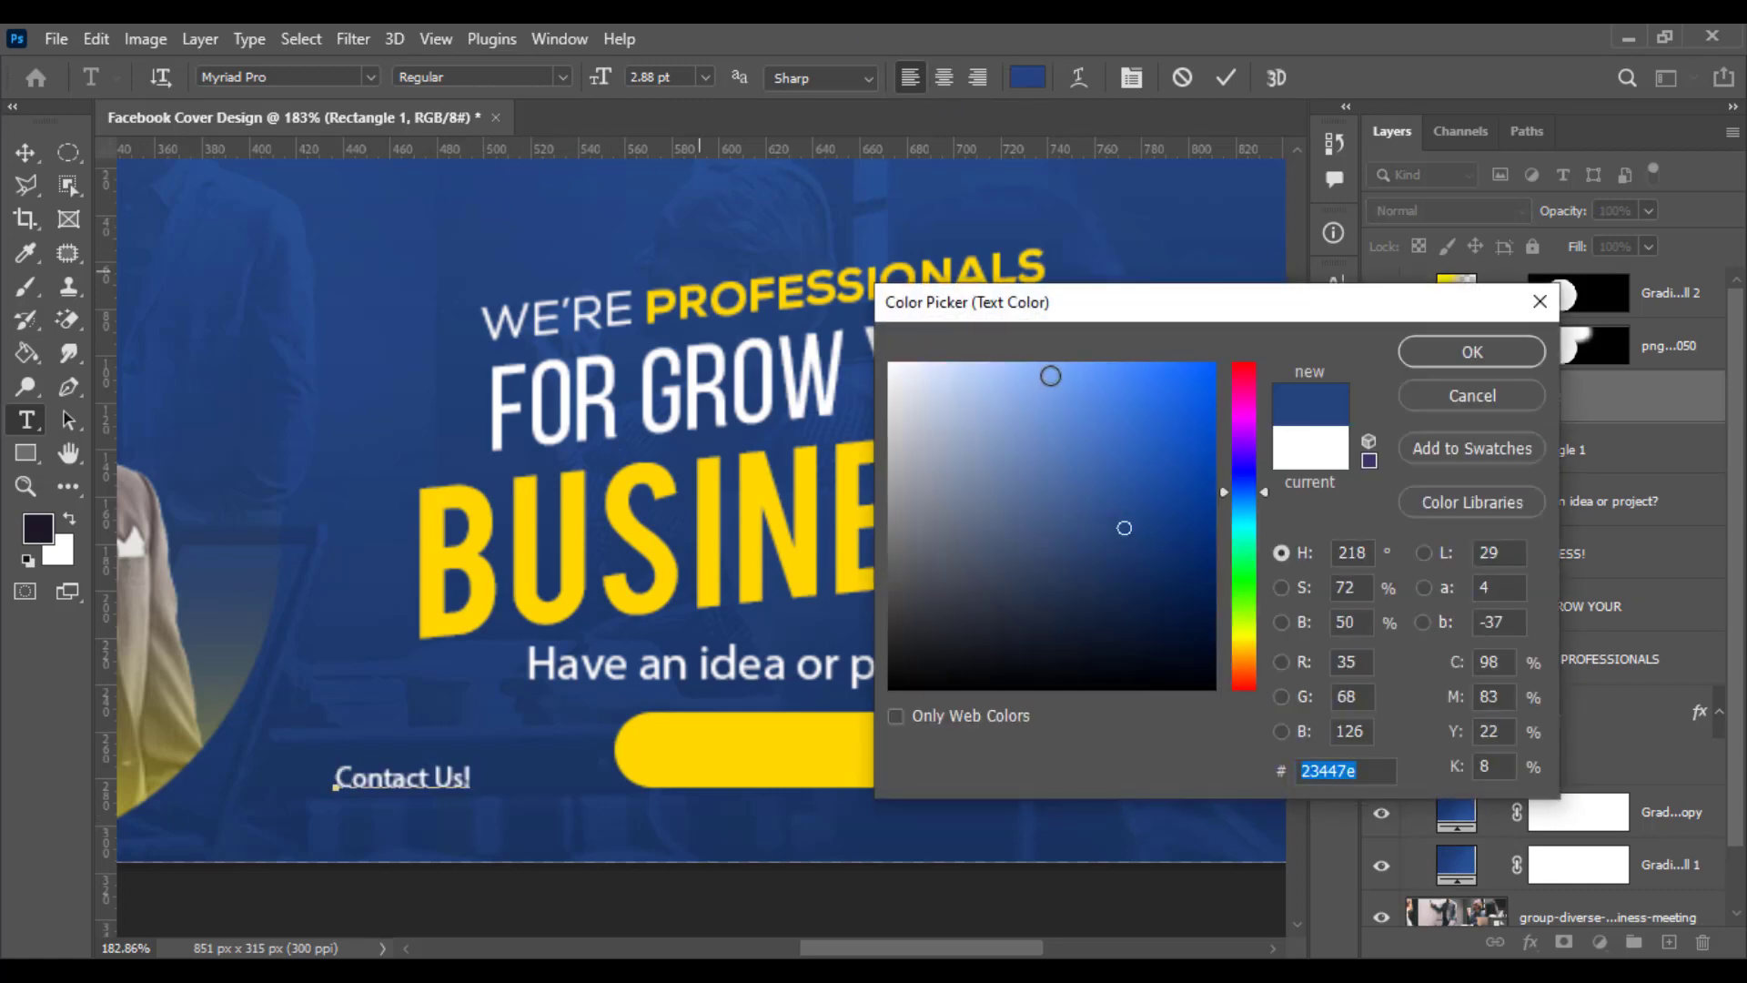
{"action": "left_click", "coordinate": [1472, 351]}
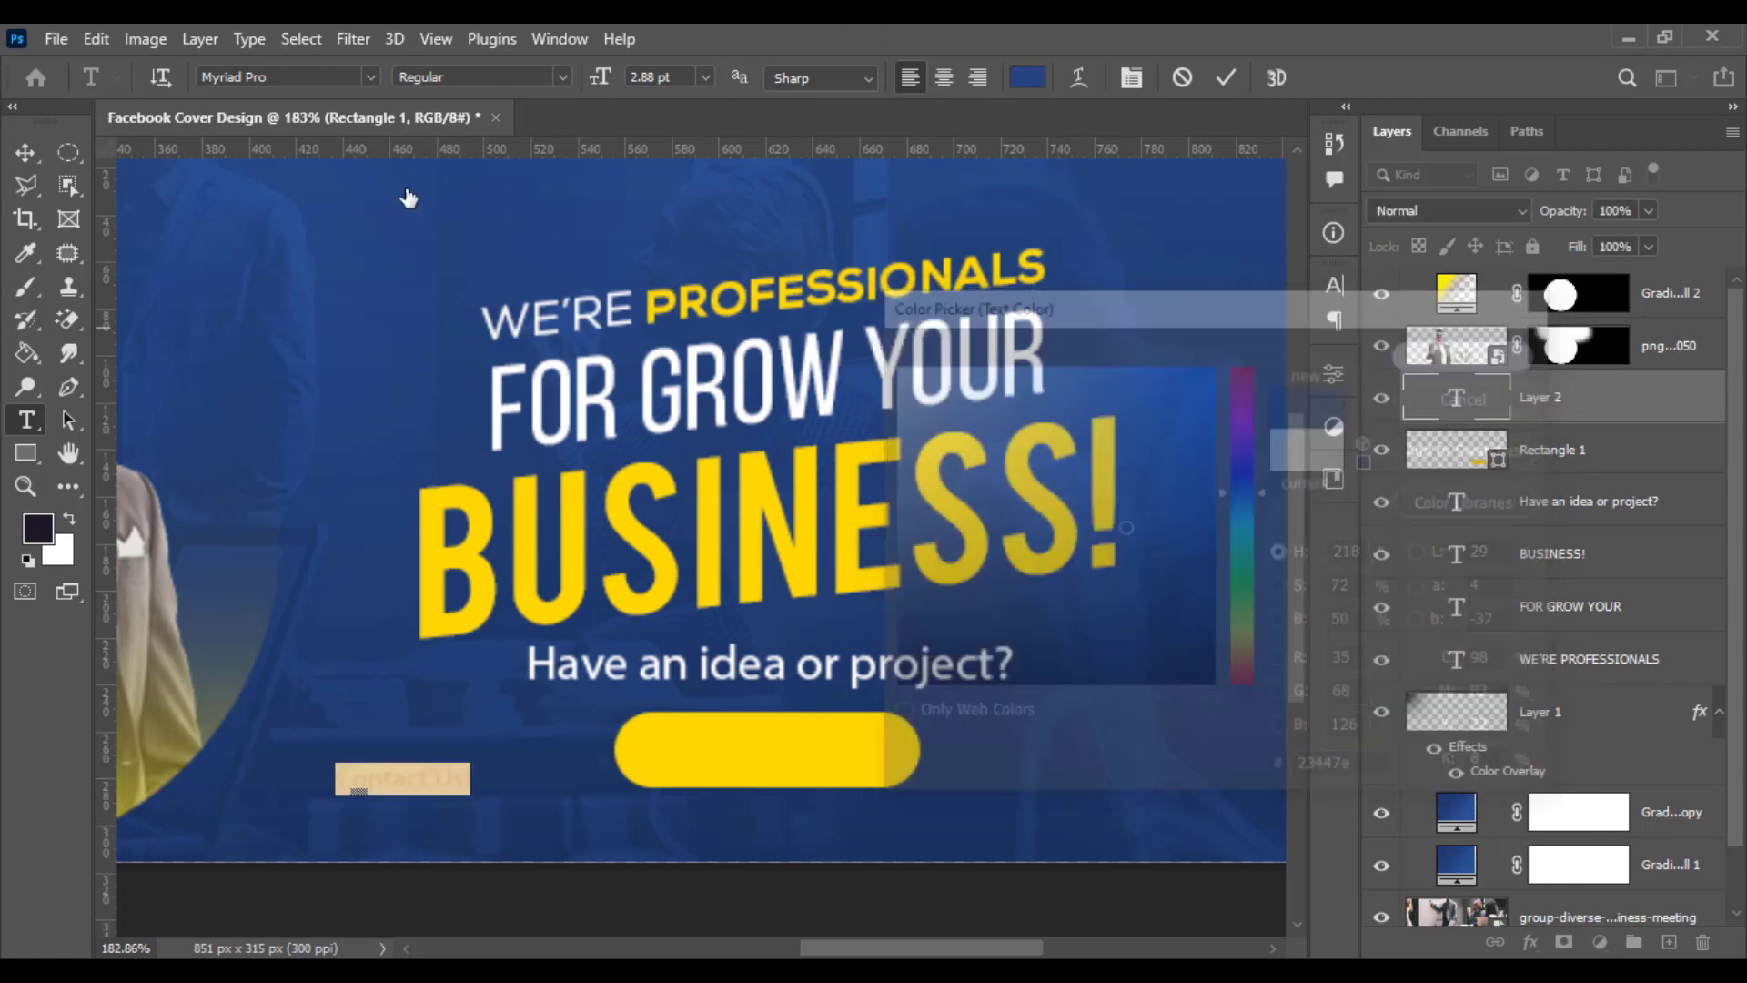
- Scale up the Contact Us! text and place it centred on the yellow button
{"action": "left_click", "coordinate": [26, 152]}
{"action": "key", "text": "ctrl+t"}
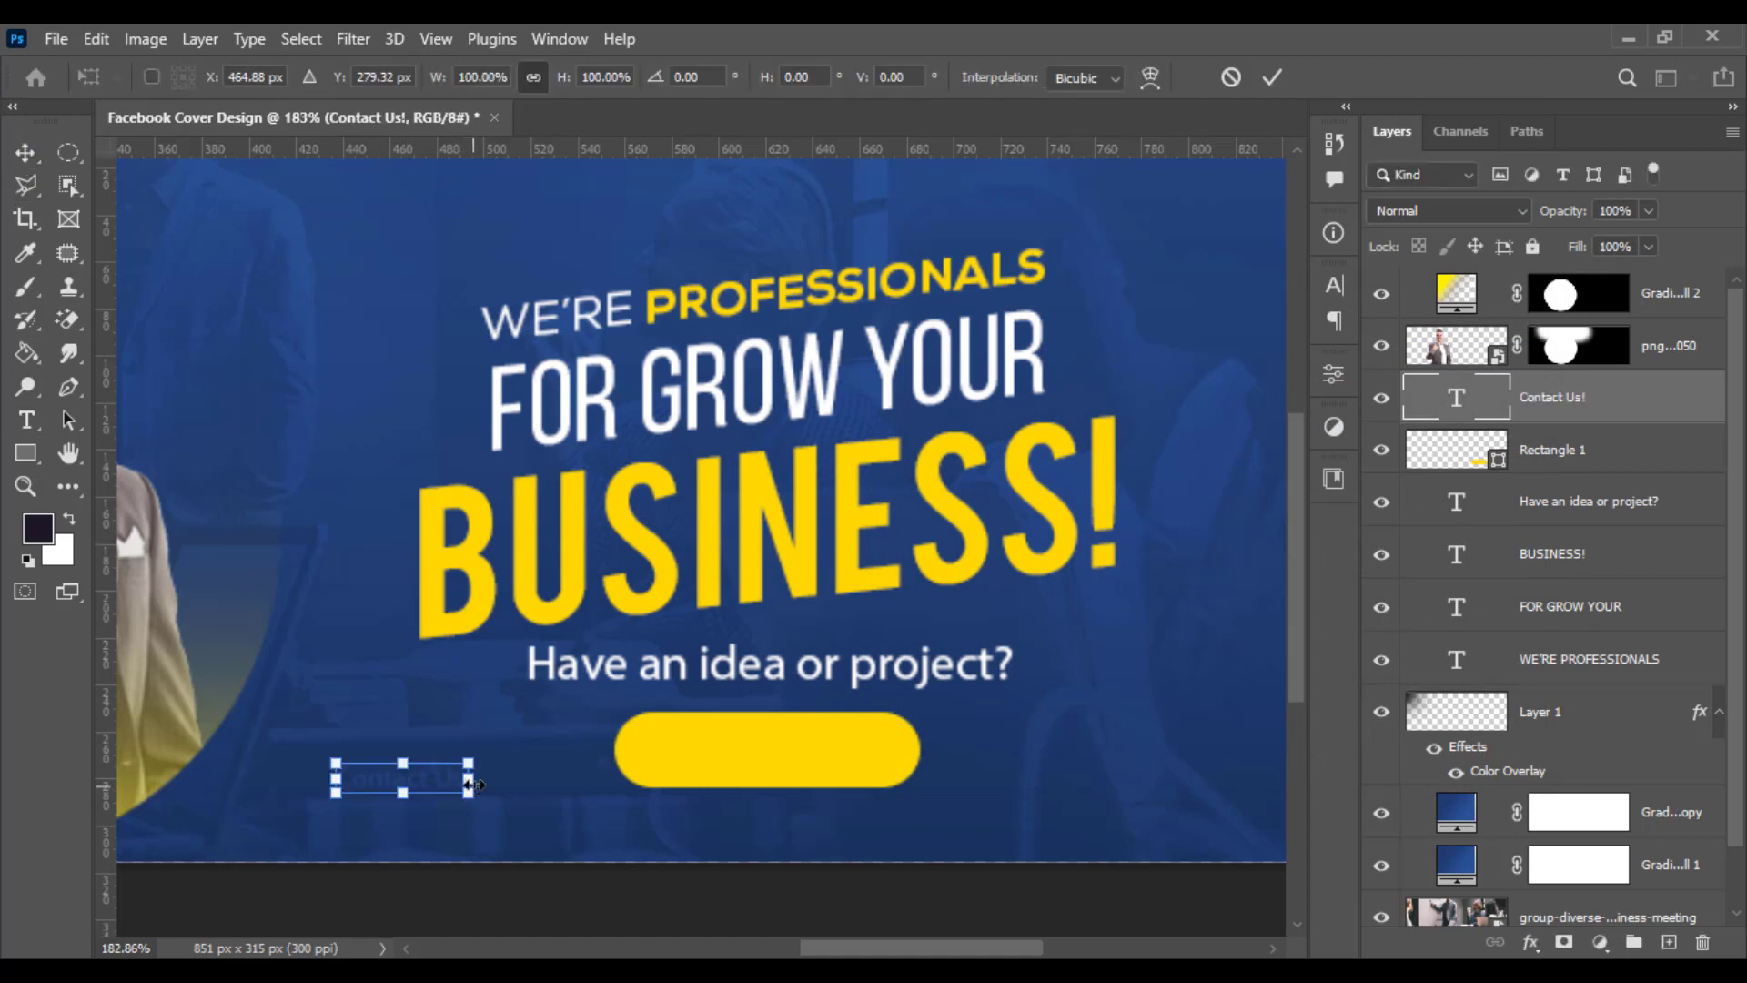
{"action": "left_click_drag", "start_coordinate": [468, 766], "coordinate": [596, 748]}
{"action": "left_click_drag", "start_coordinate": [537, 798], "coordinate": [880, 760]}
{"action": "key", "text": "Return"}
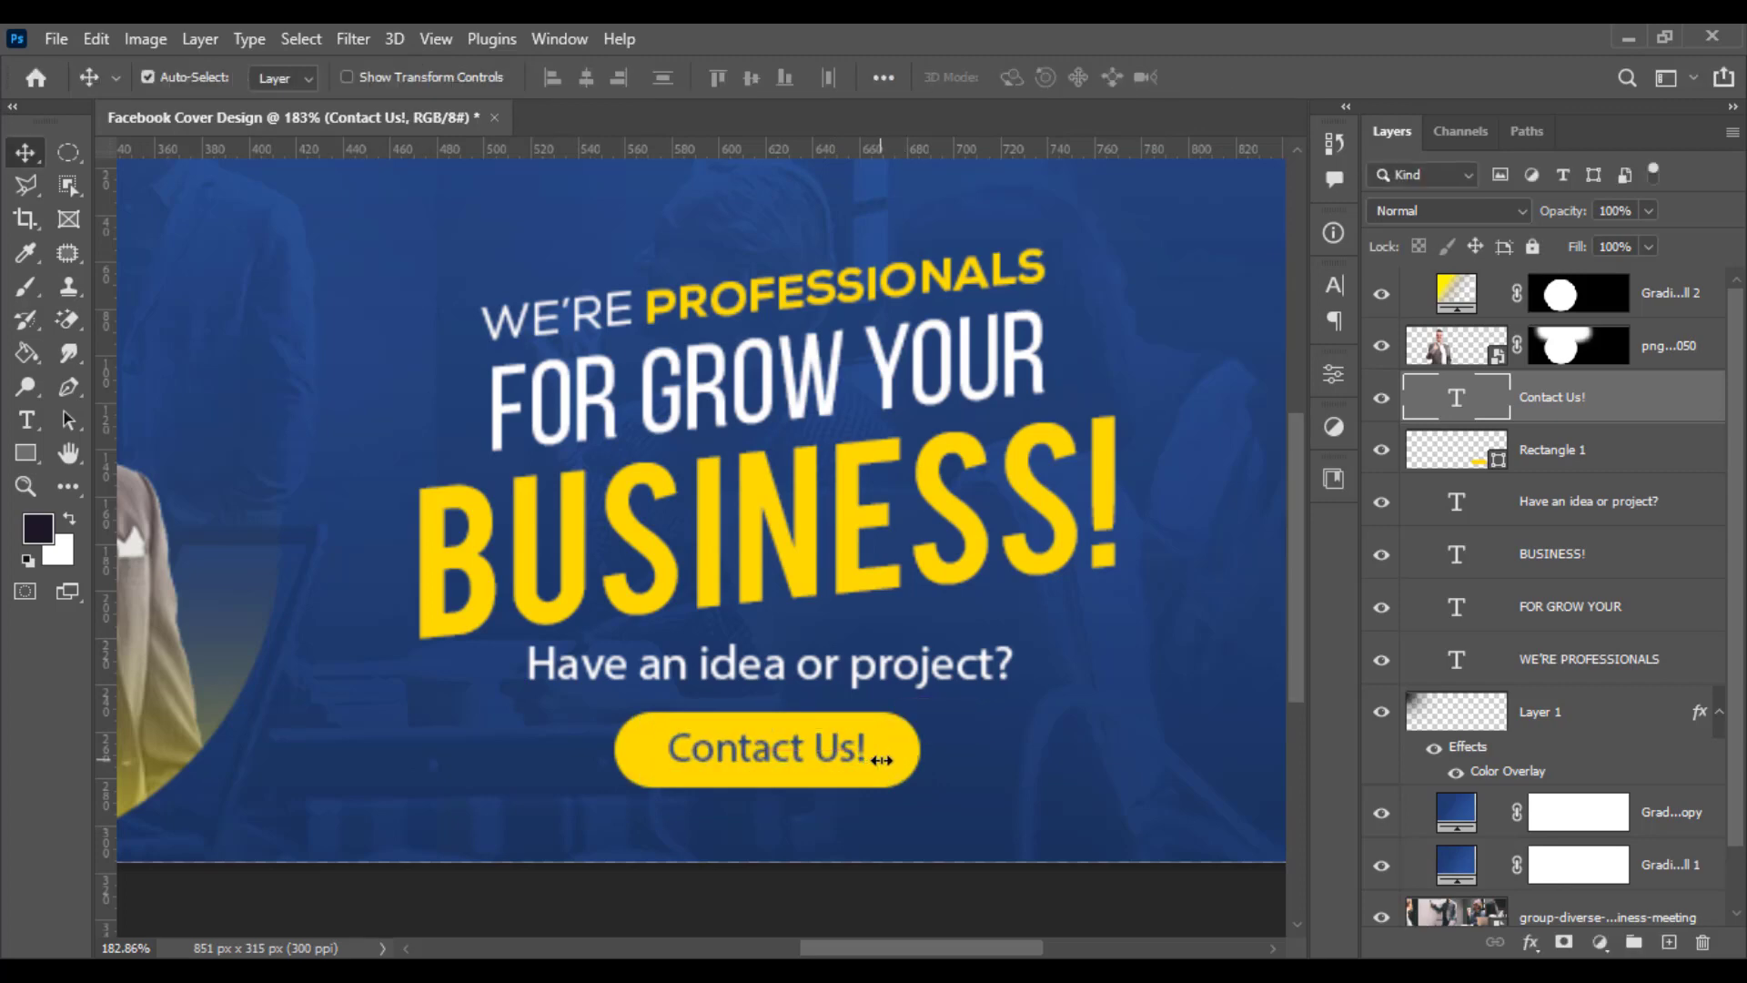
- Group the headline, question, button and Contact Us! layers together
{"action": "scroll", "coordinate": [897, 752], "scroll_direction": "down", "scroll_amount": 3}
{"action": "scroll", "coordinate": [822, 624], "scroll_direction": "up", "scroll_amount": 1}
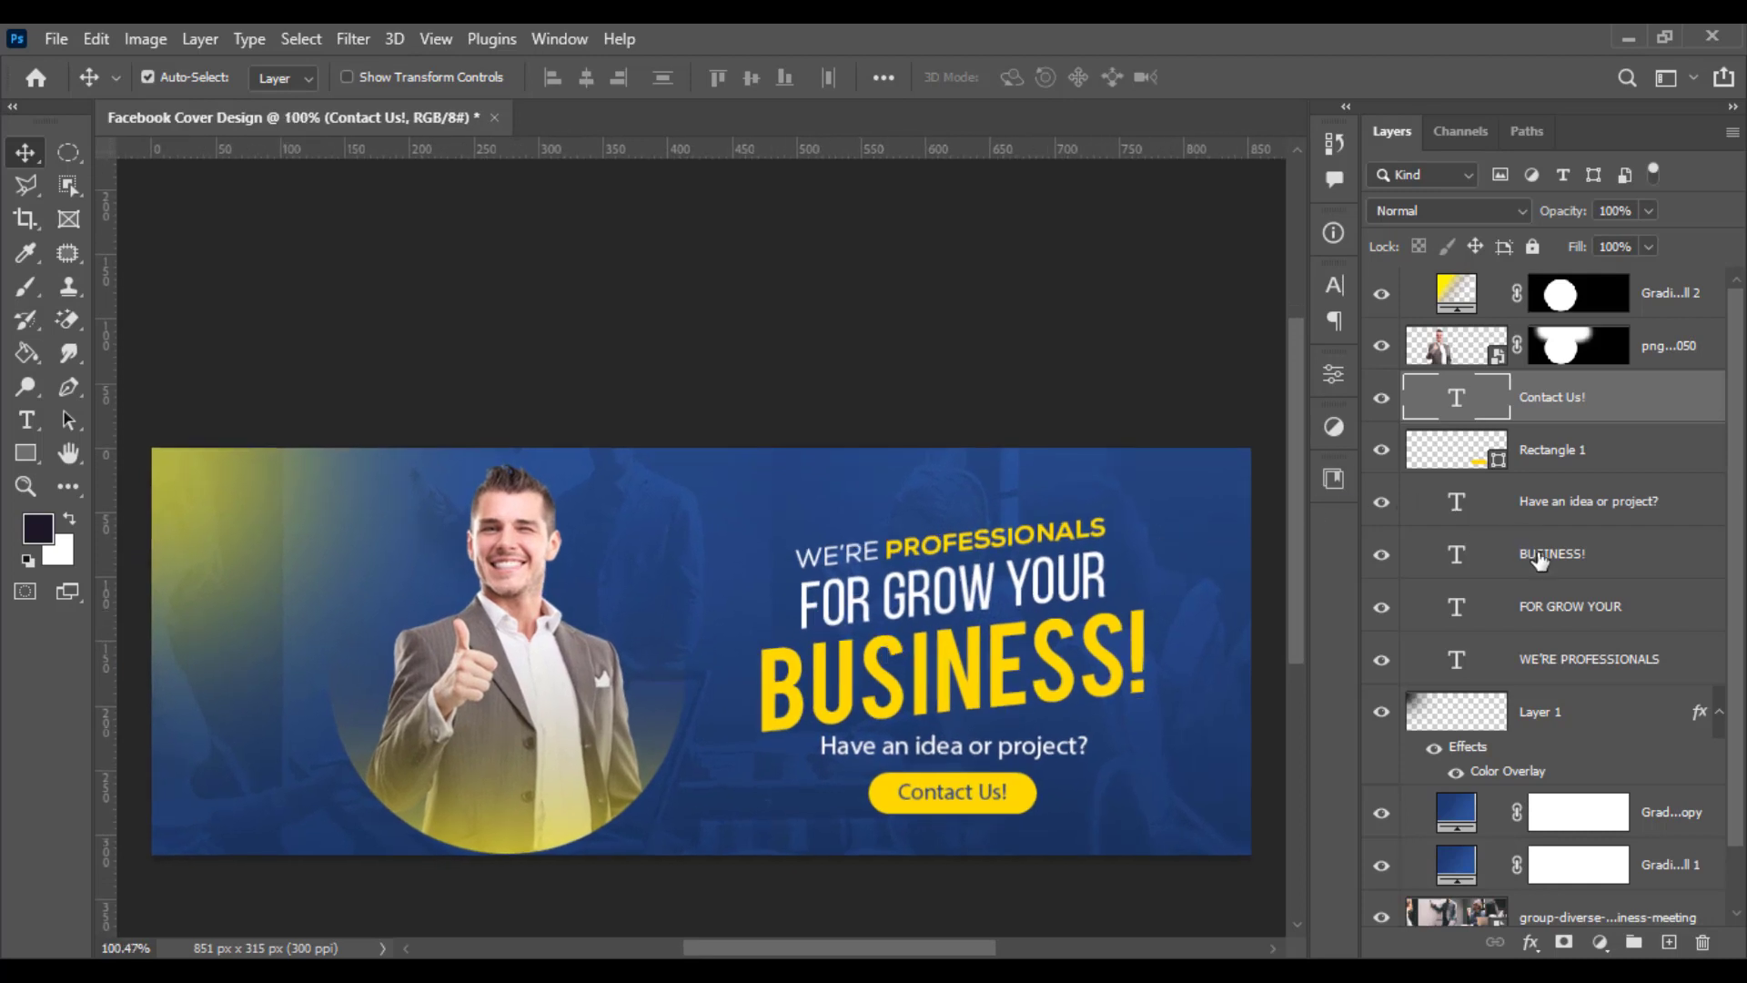
{"action": "left_click", "coordinate": [1503, 668], "text": "shift"}
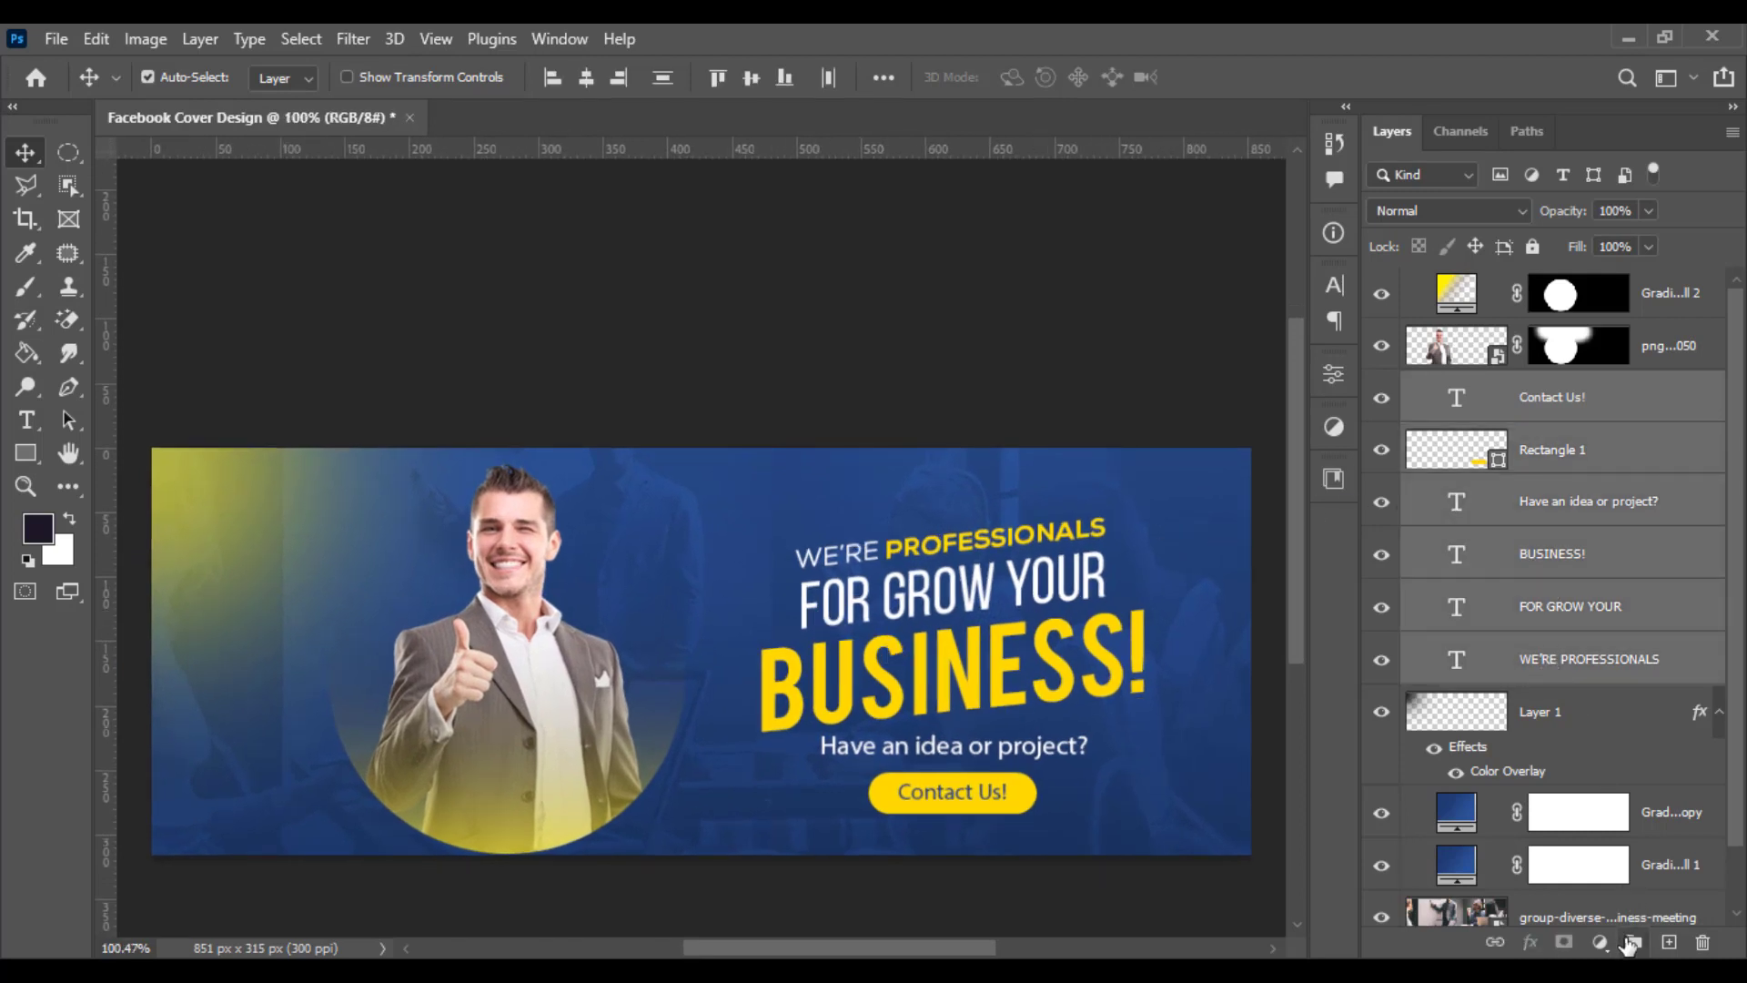
{"action": "left_click", "coordinate": [1631, 944]}
- Centre the text group vertically on the canvas and move it to the top of the layer stack
{"action": "key", "text": "ctrl+a"}
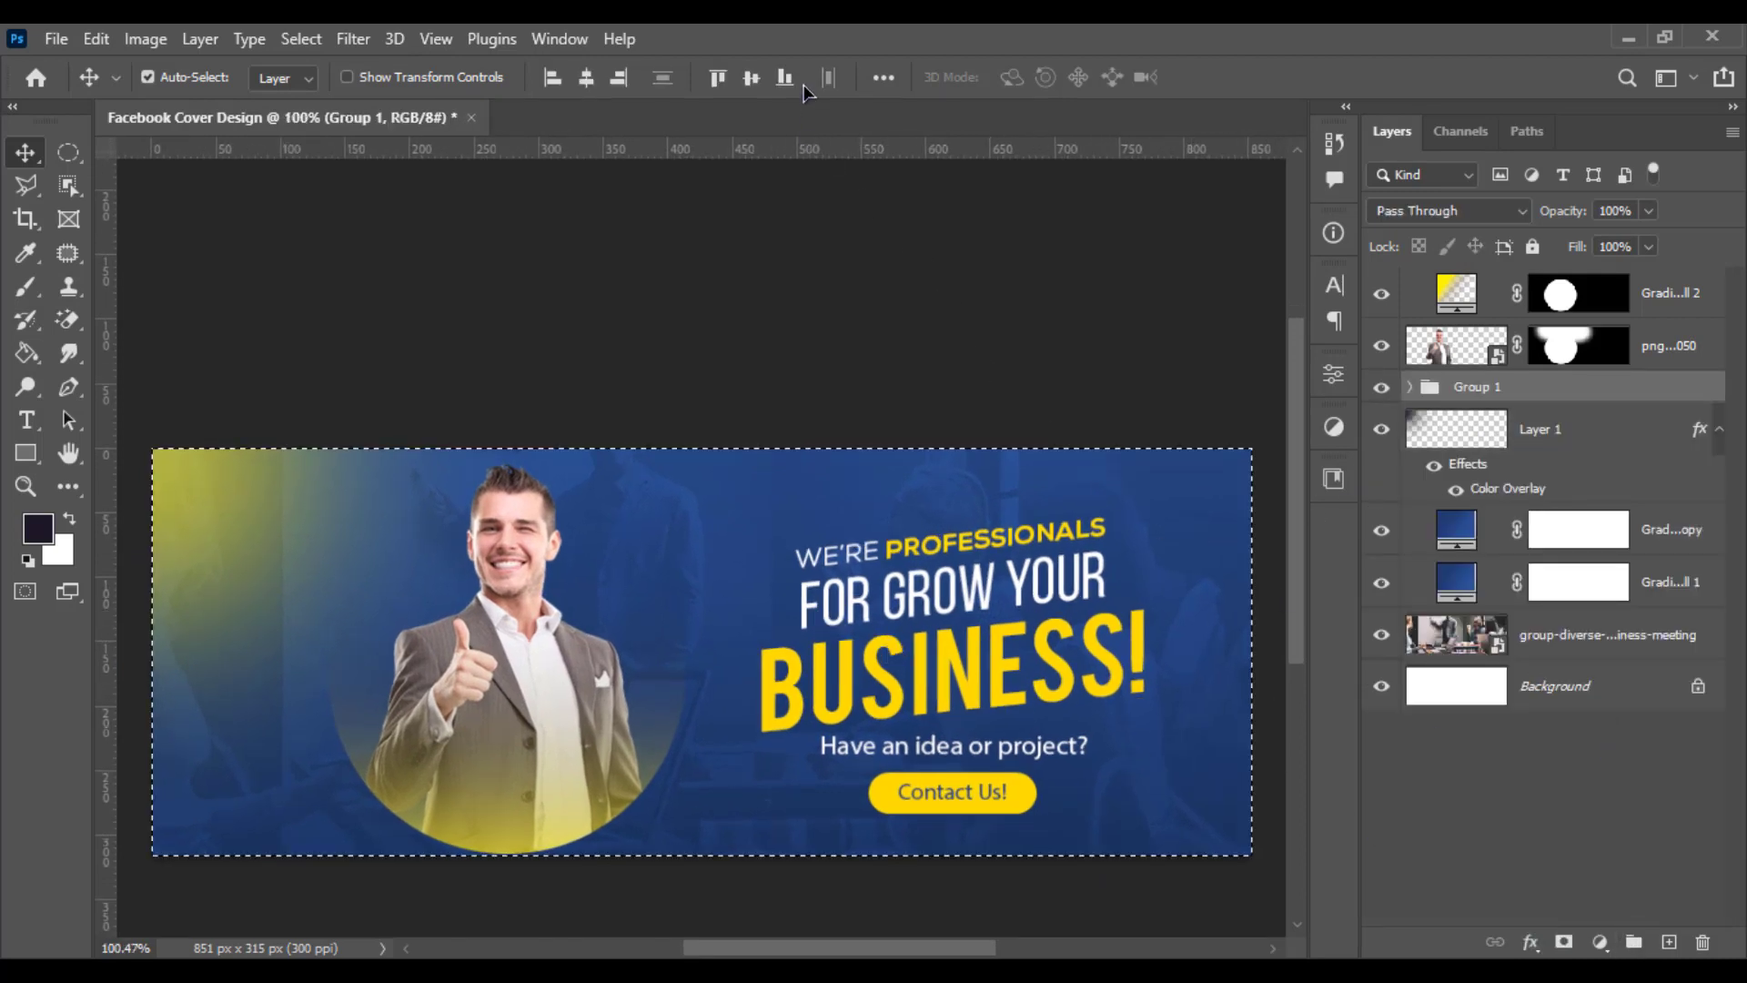
{"action": "left_click", "coordinate": [749, 80]}
{"action": "key", "text": "ctrl+d"}
{"action": "left_click_drag", "start_coordinate": [1629, 384], "coordinate": [1613, 286]}
- Shift the text group slightly left and scale it down to about 88%
{"action": "scroll", "coordinate": [1097, 550], "scroll_direction": "up", "scroll_amount": 1}
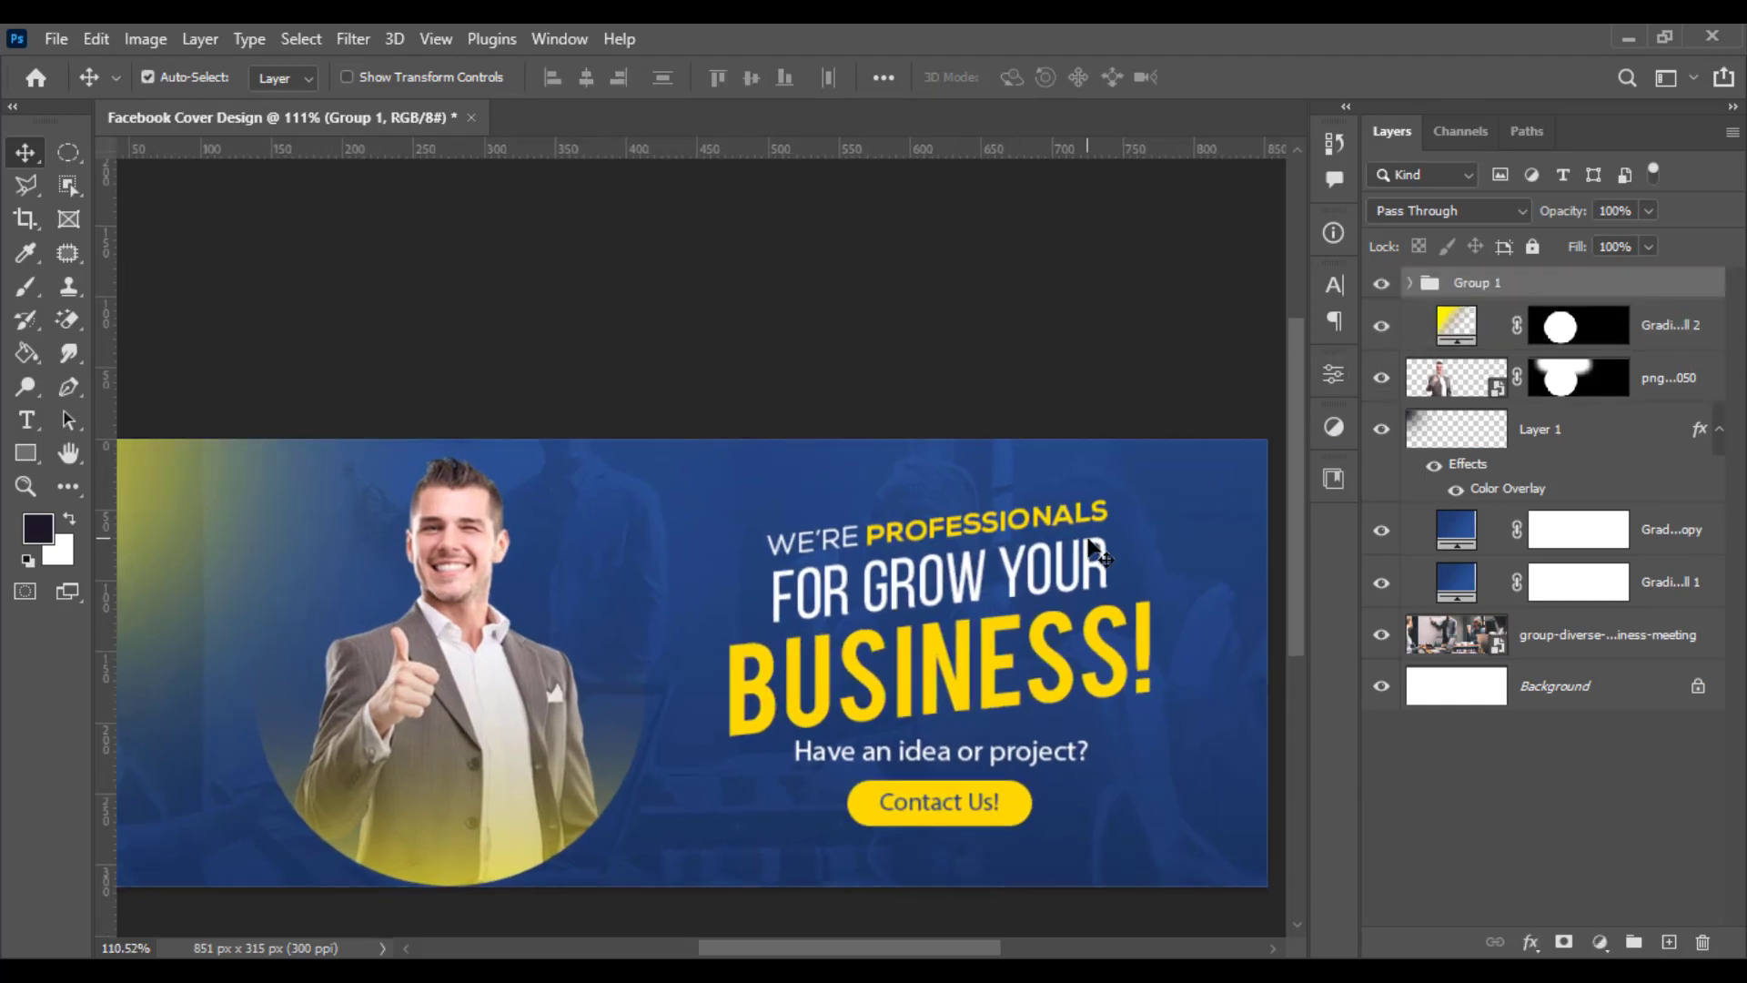
{"action": "scroll", "coordinate": [1096, 550], "scroll_direction": "down", "scroll_amount": 1}
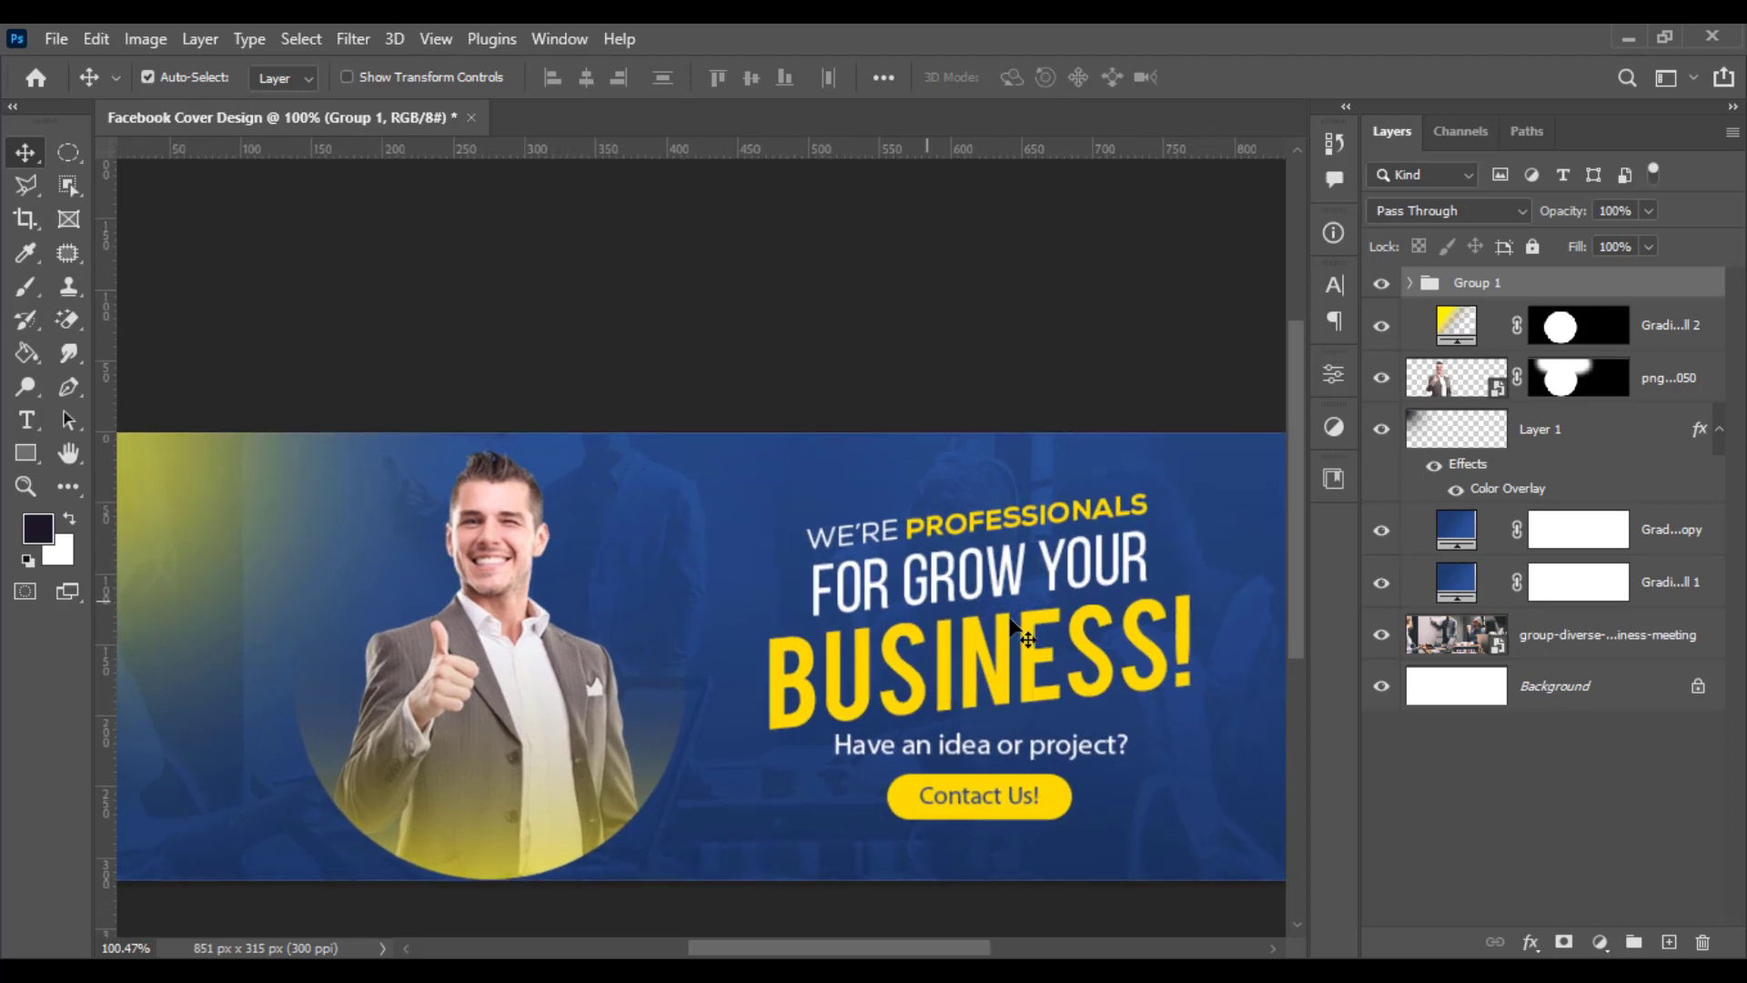
{"action": "scroll", "coordinate": [1013, 633], "scroll_direction": "down", "scroll_amount": 1}
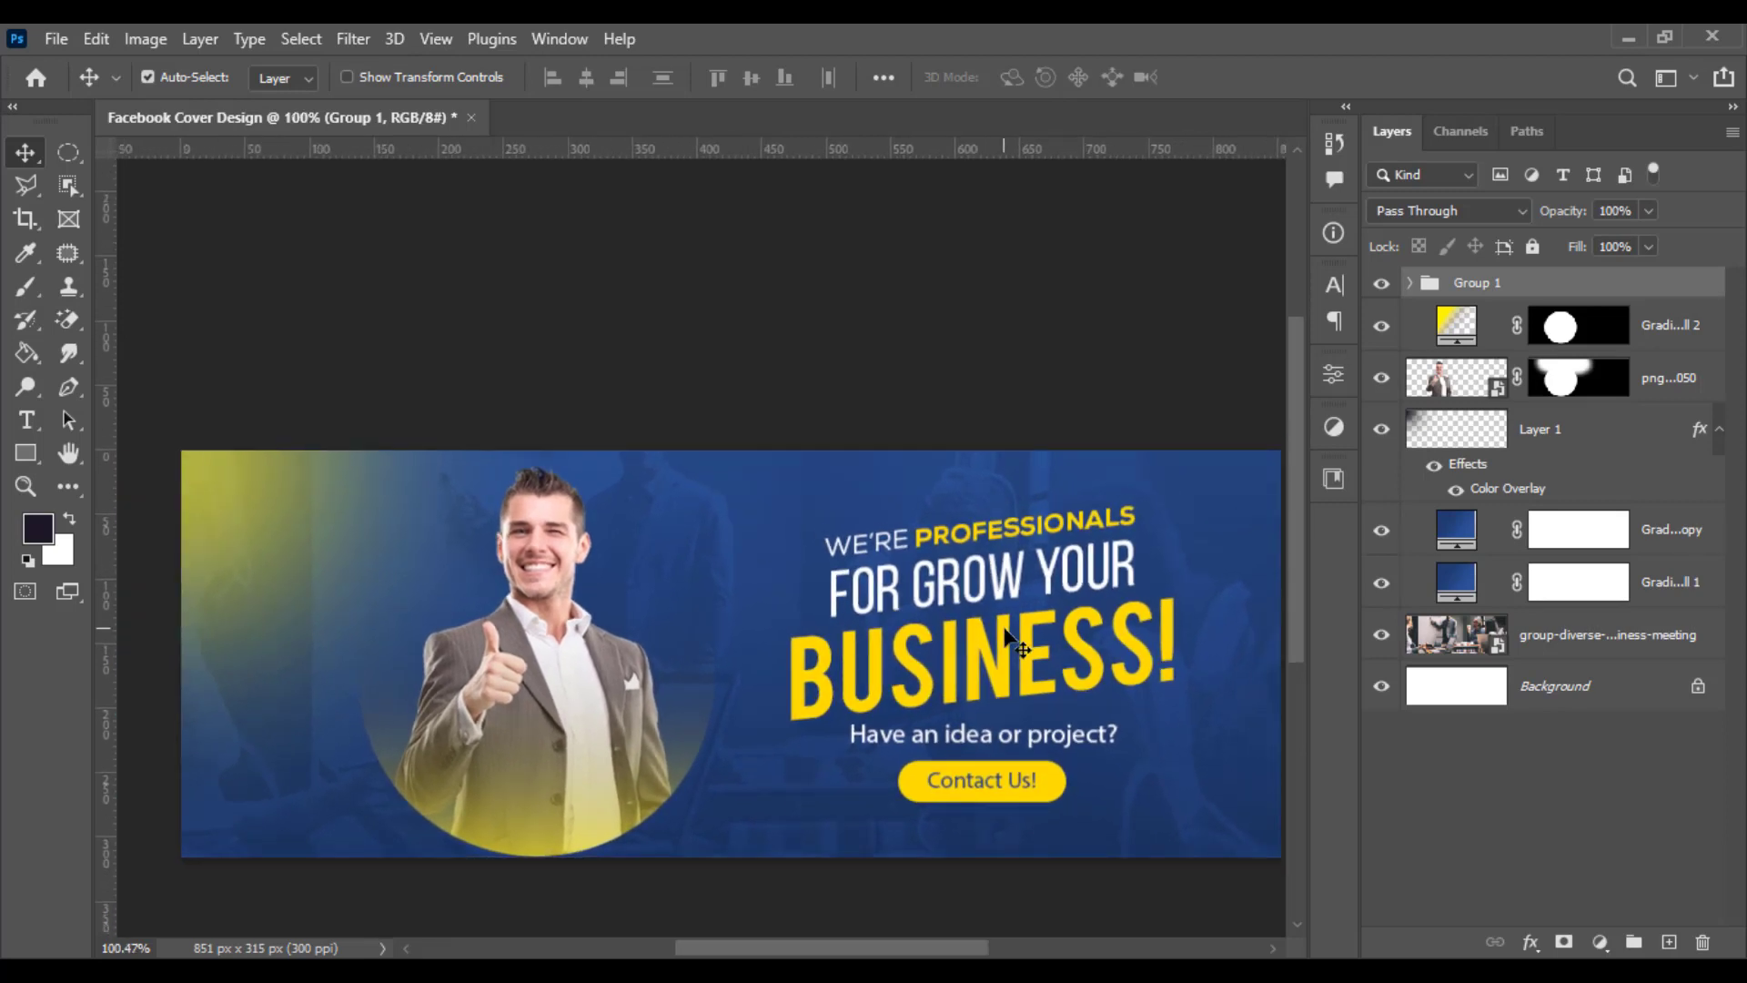
{"action": "left_click_drag", "start_coordinate": [1007, 630], "coordinate": [984, 626]}
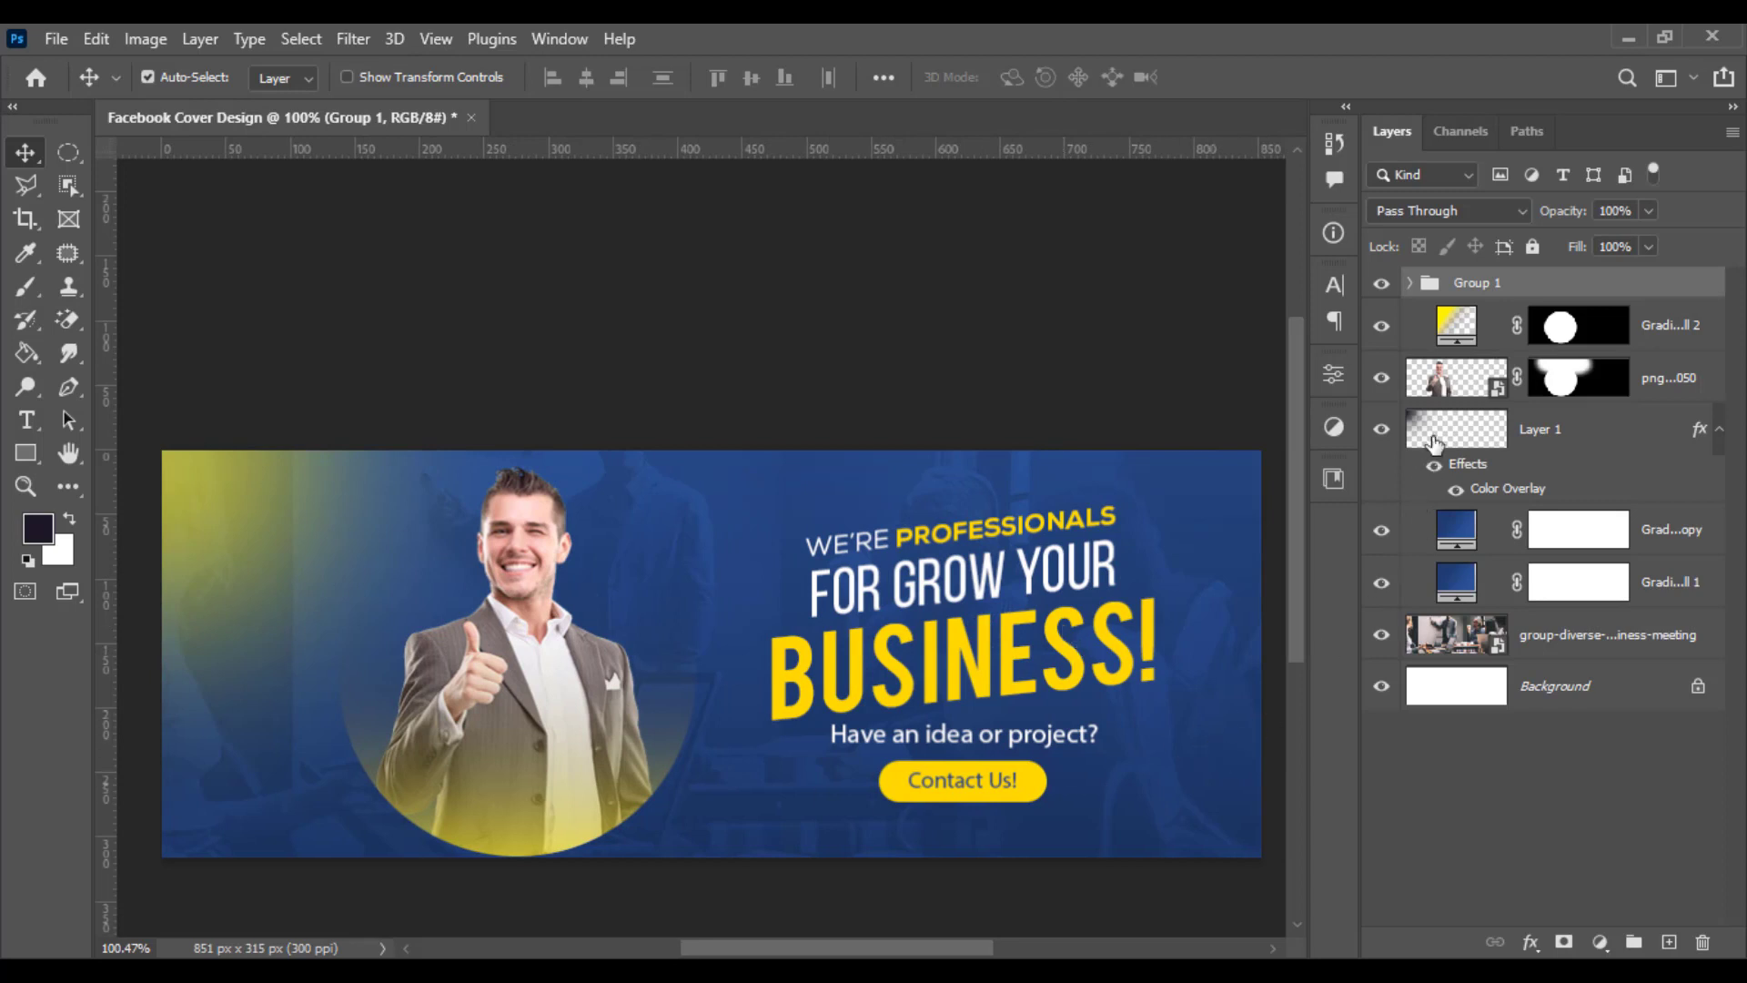
{"action": "key", "text": "ctrl+t"}
{"action": "left_click_drag", "start_coordinate": [962, 797], "coordinate": [970, 765]}
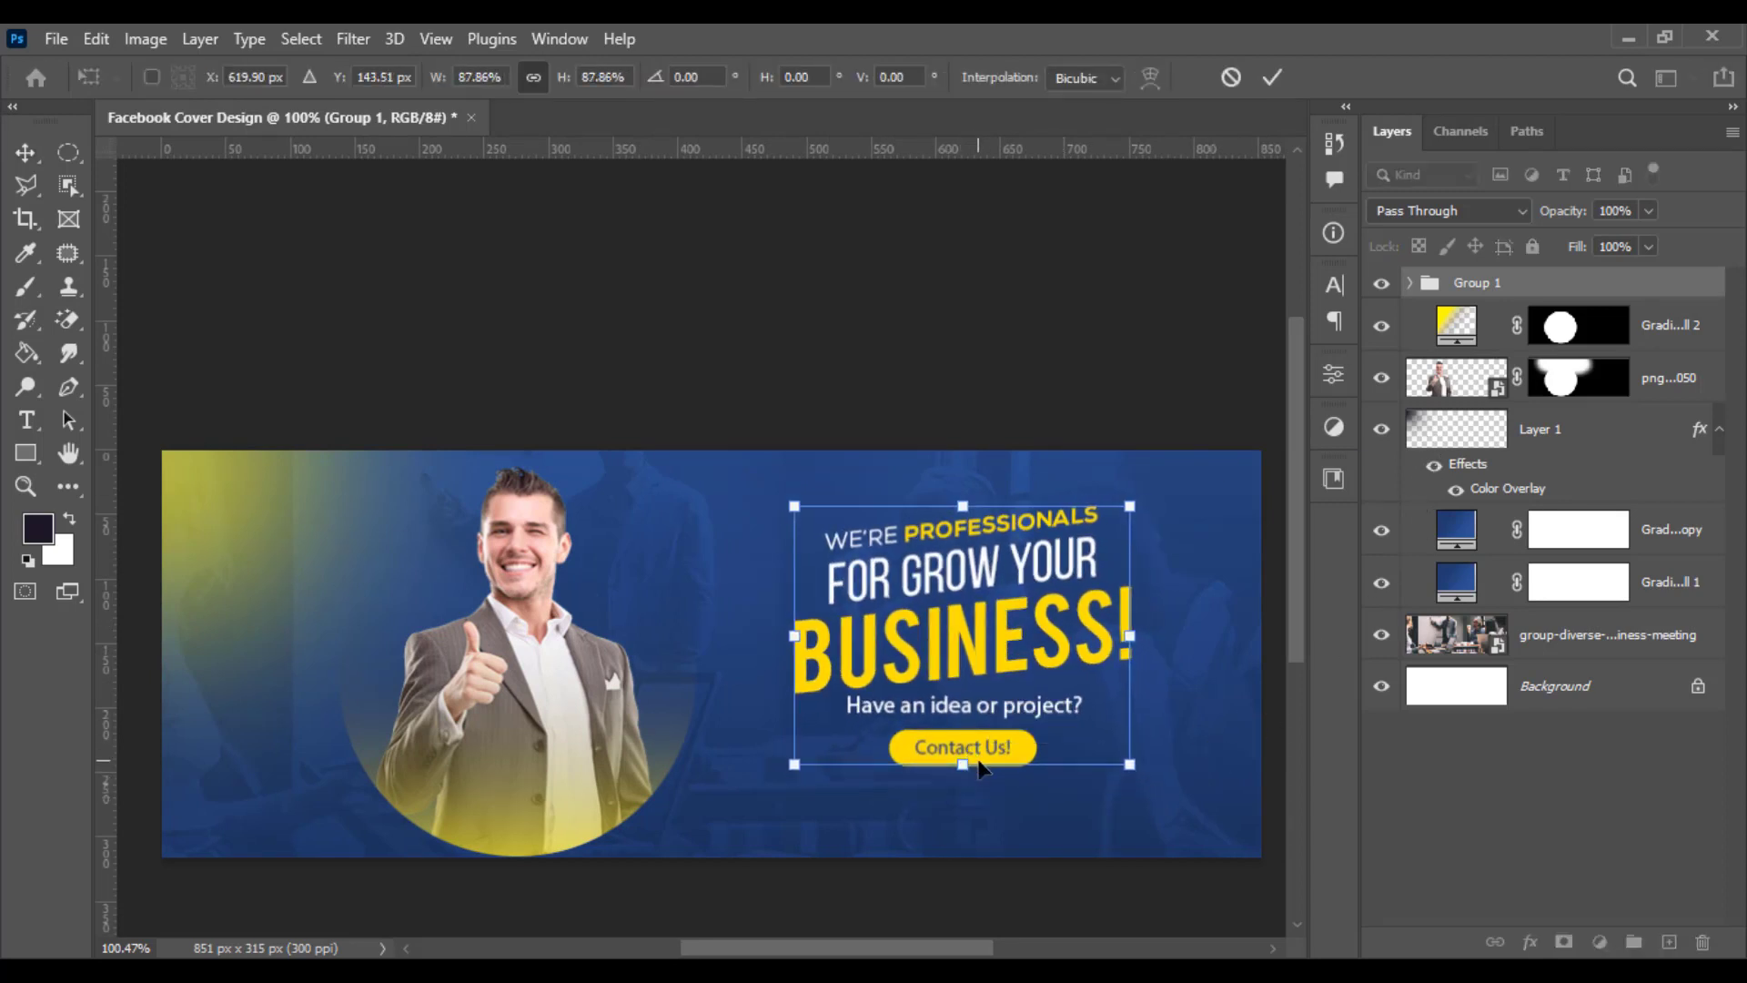
{"action": "key", "text": "Return"}
- Move the globe icon below the Contact Us! button
{"action": "scroll", "coordinate": [965, 766], "scroll_direction": "up", "scroll_amount": 1}
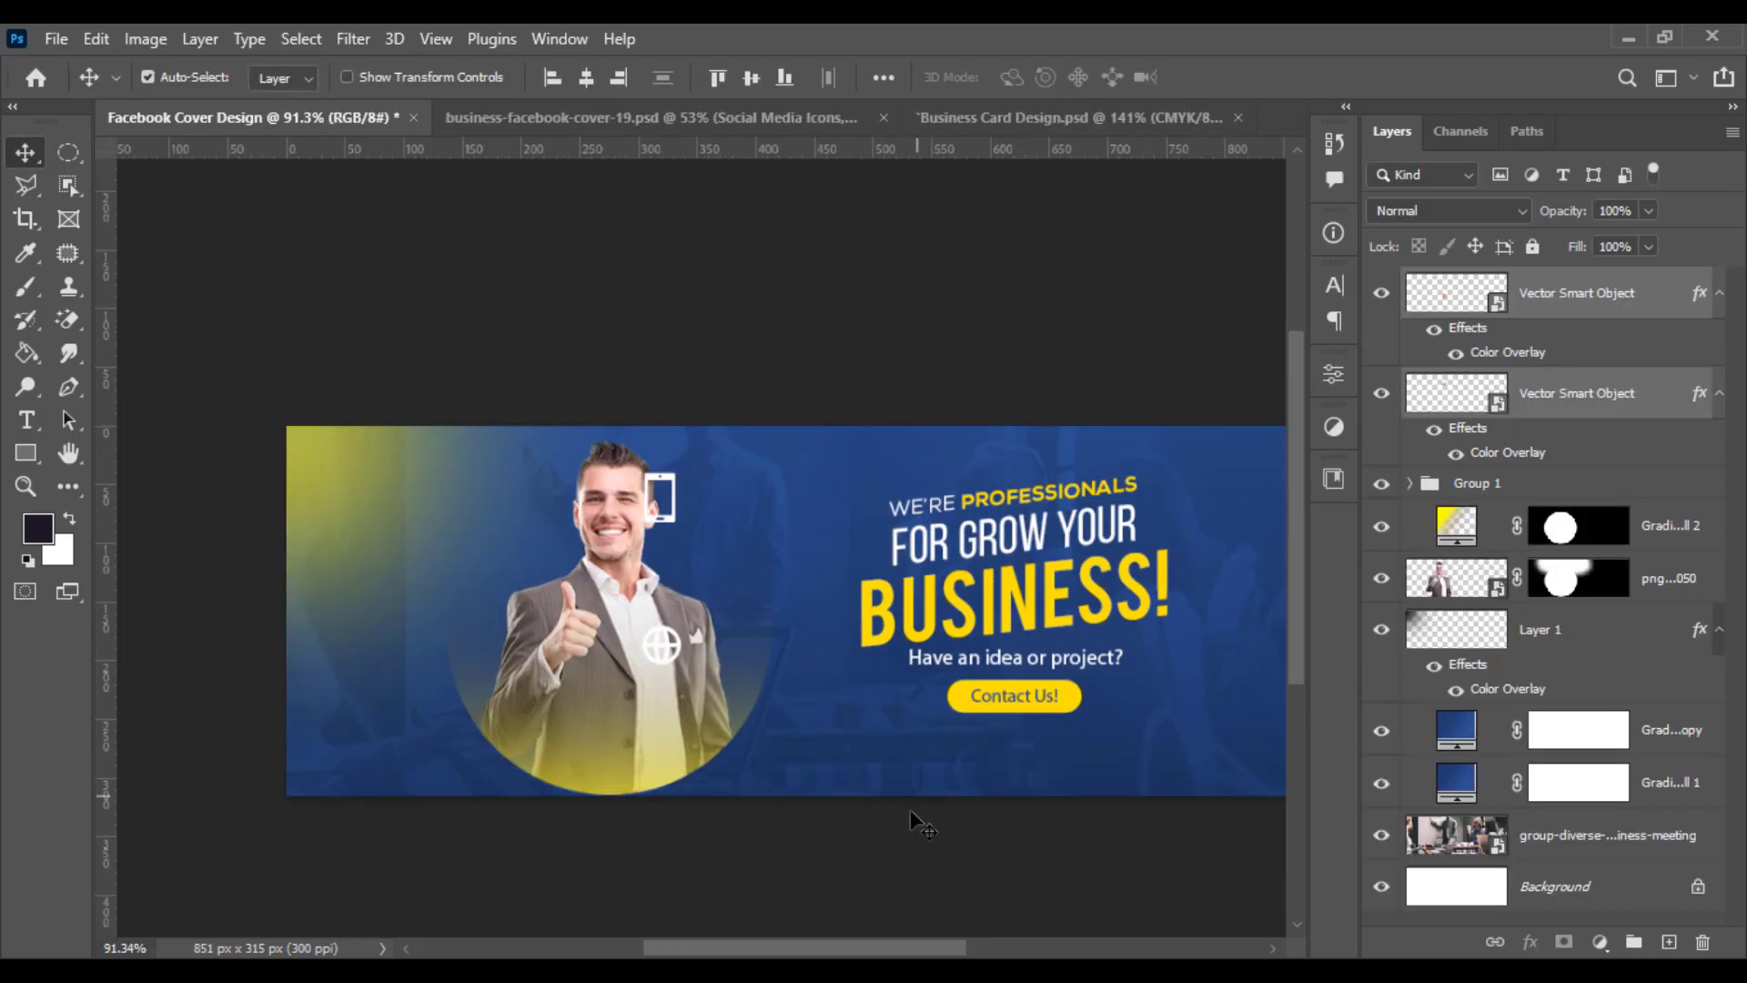
{"action": "scroll", "coordinate": [753, 768], "scroll_direction": "up", "scroll_amount": 4}
{"action": "left_click_drag", "start_coordinate": [552, 747], "coordinate": [505, 678]}
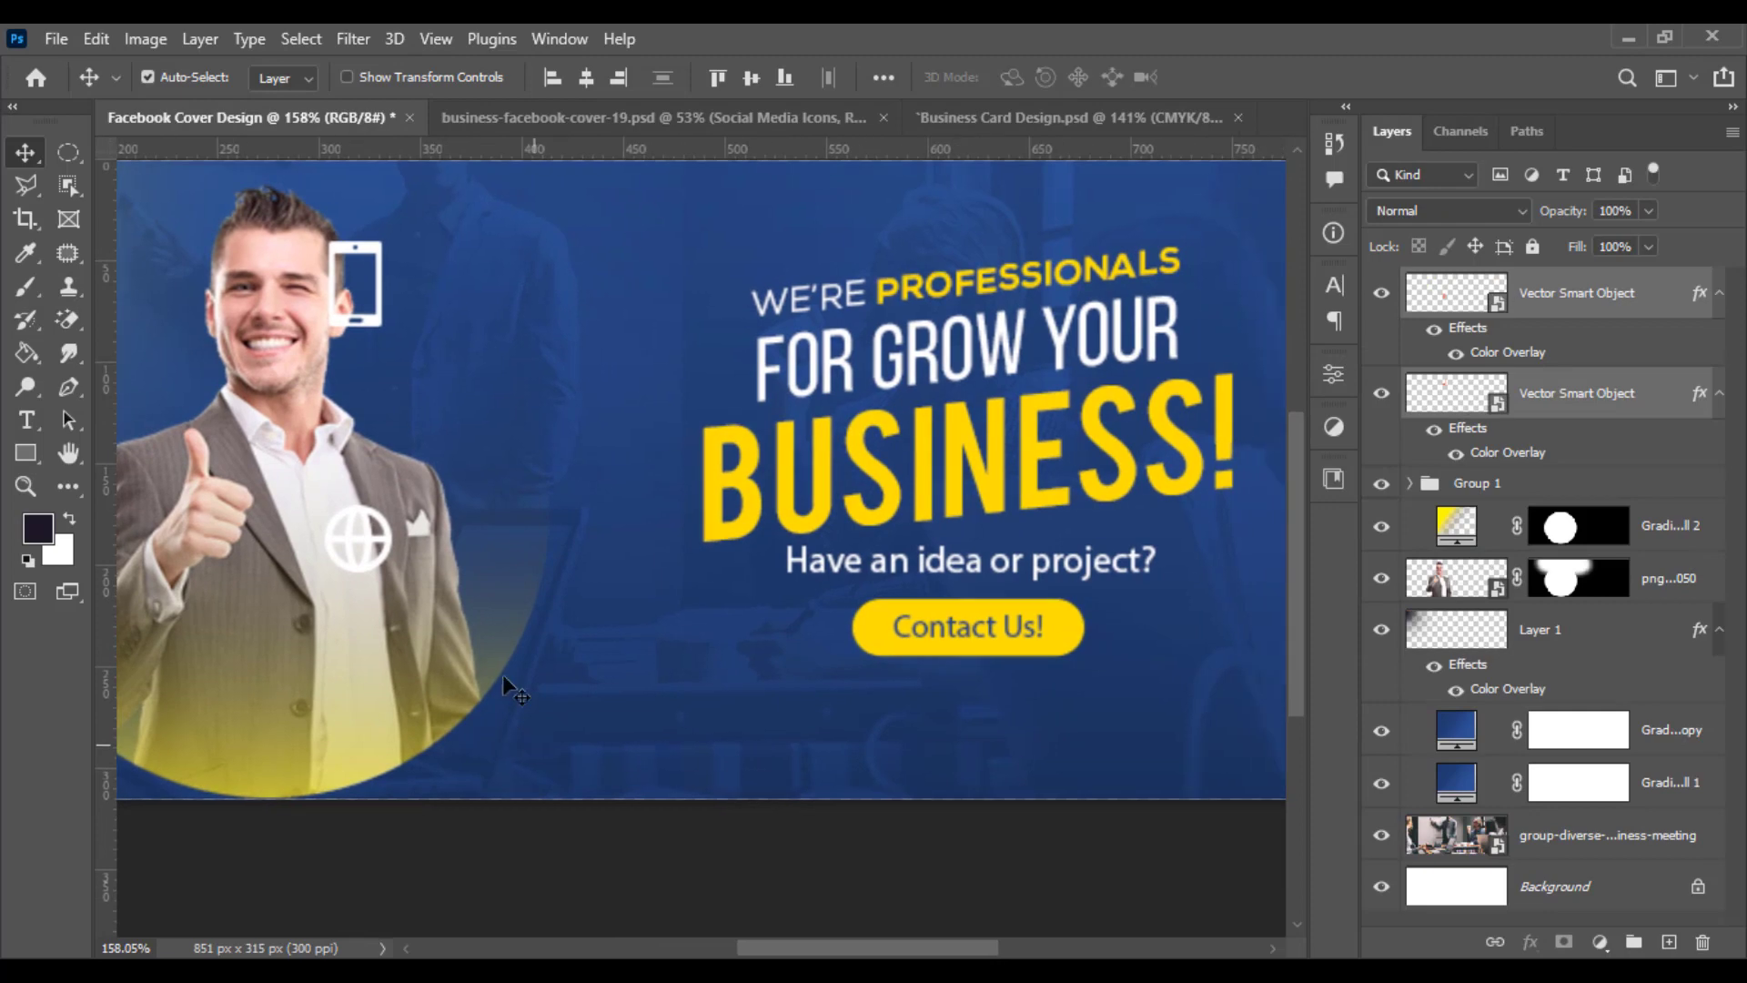
{"action": "left_click_drag", "start_coordinate": [384, 544], "coordinate": [823, 706]}
- Move the phone icon beside the globe icon below the button and scale it down
{"action": "scroll", "coordinate": [914, 756], "scroll_direction": "up", "scroll_amount": 3}
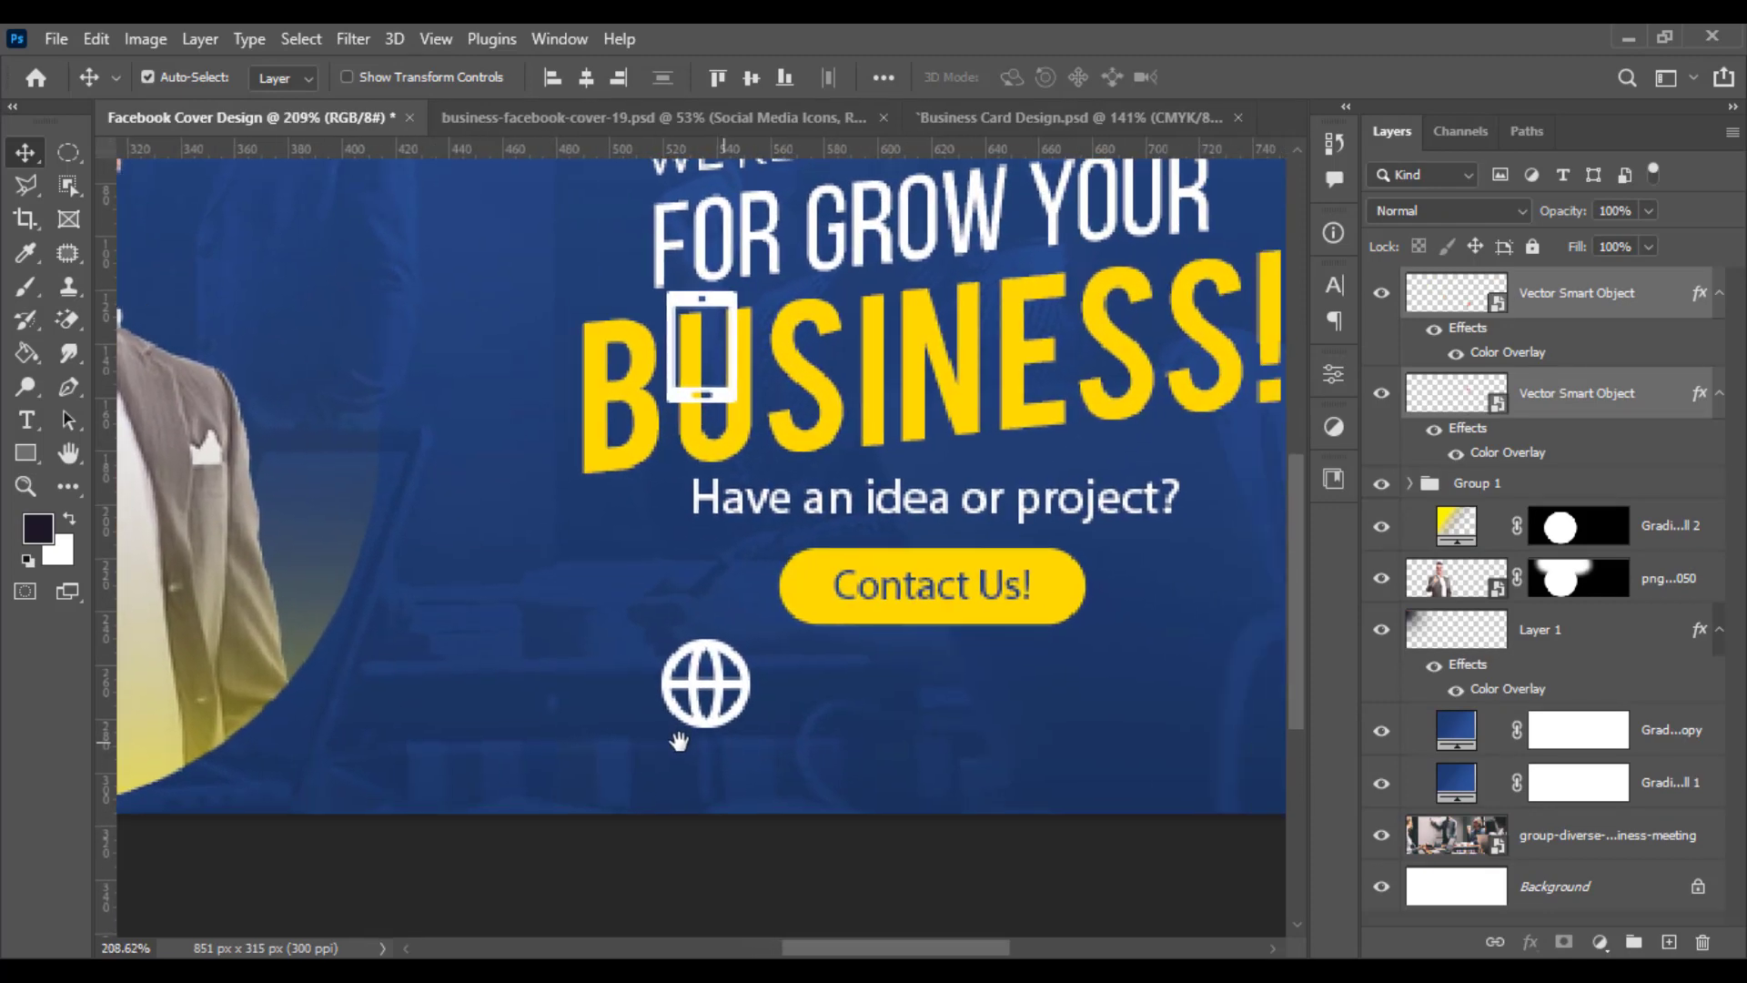
{"action": "left_click", "coordinate": [783, 844]}
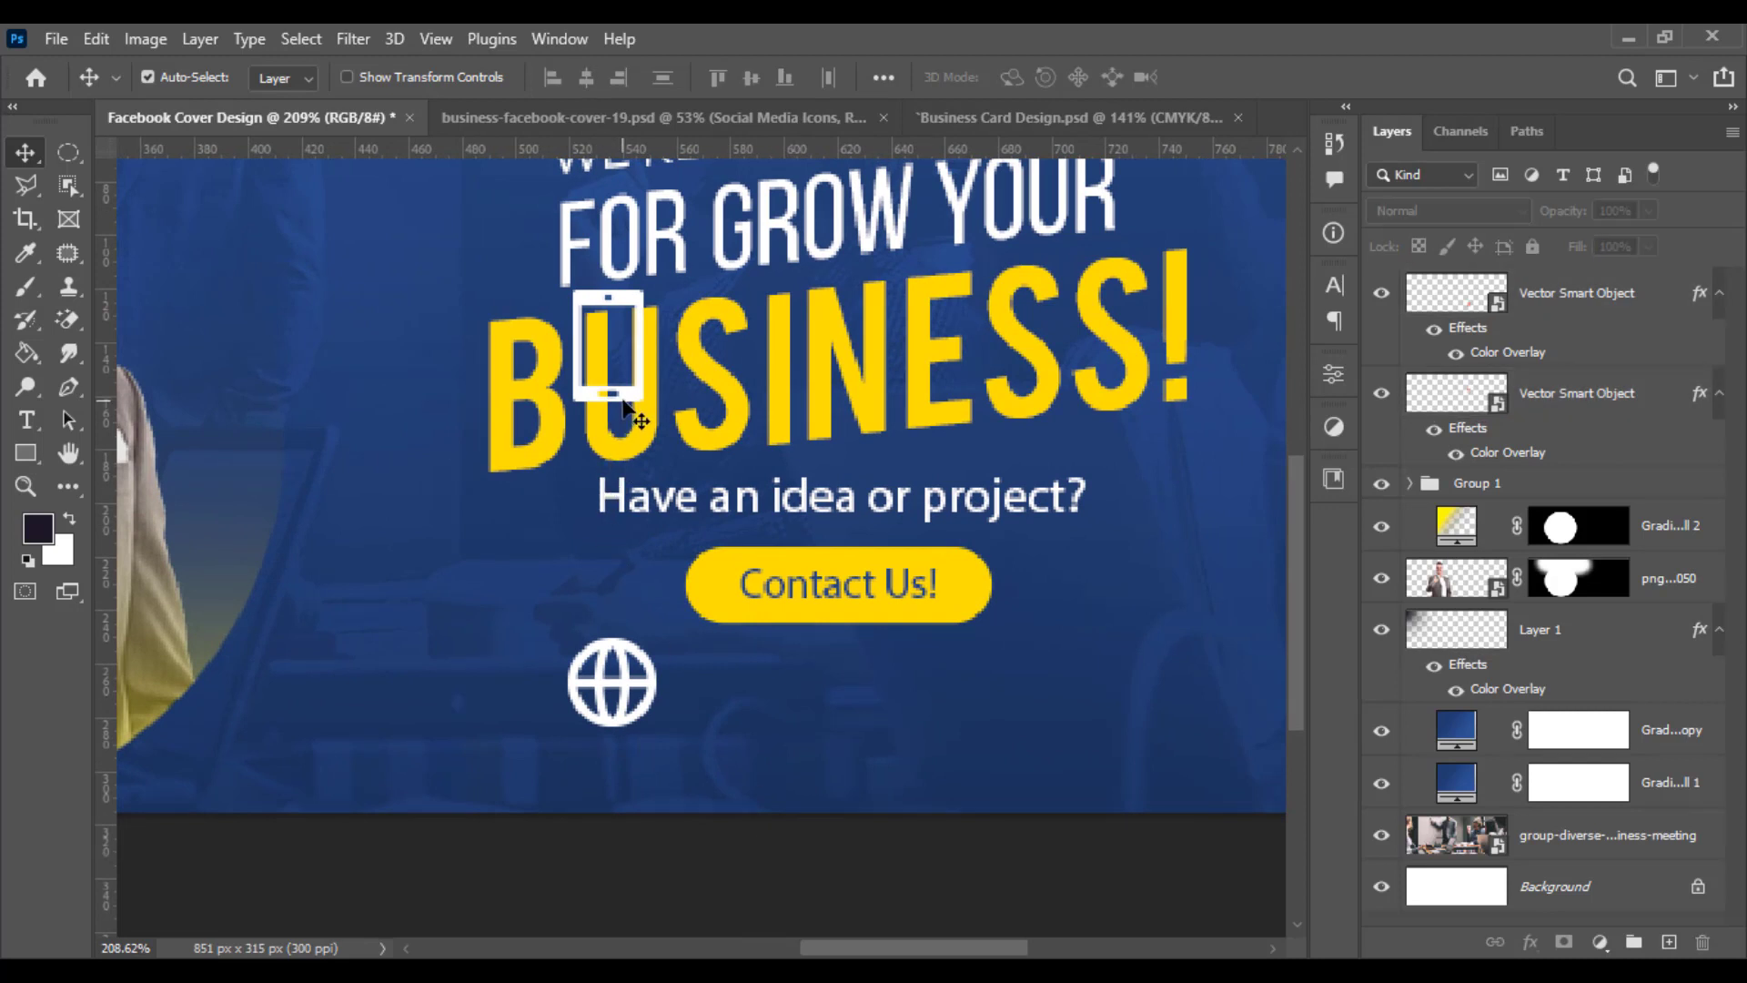
{"action": "left_click_drag", "start_coordinate": [628, 418], "coordinate": [503, 794]}
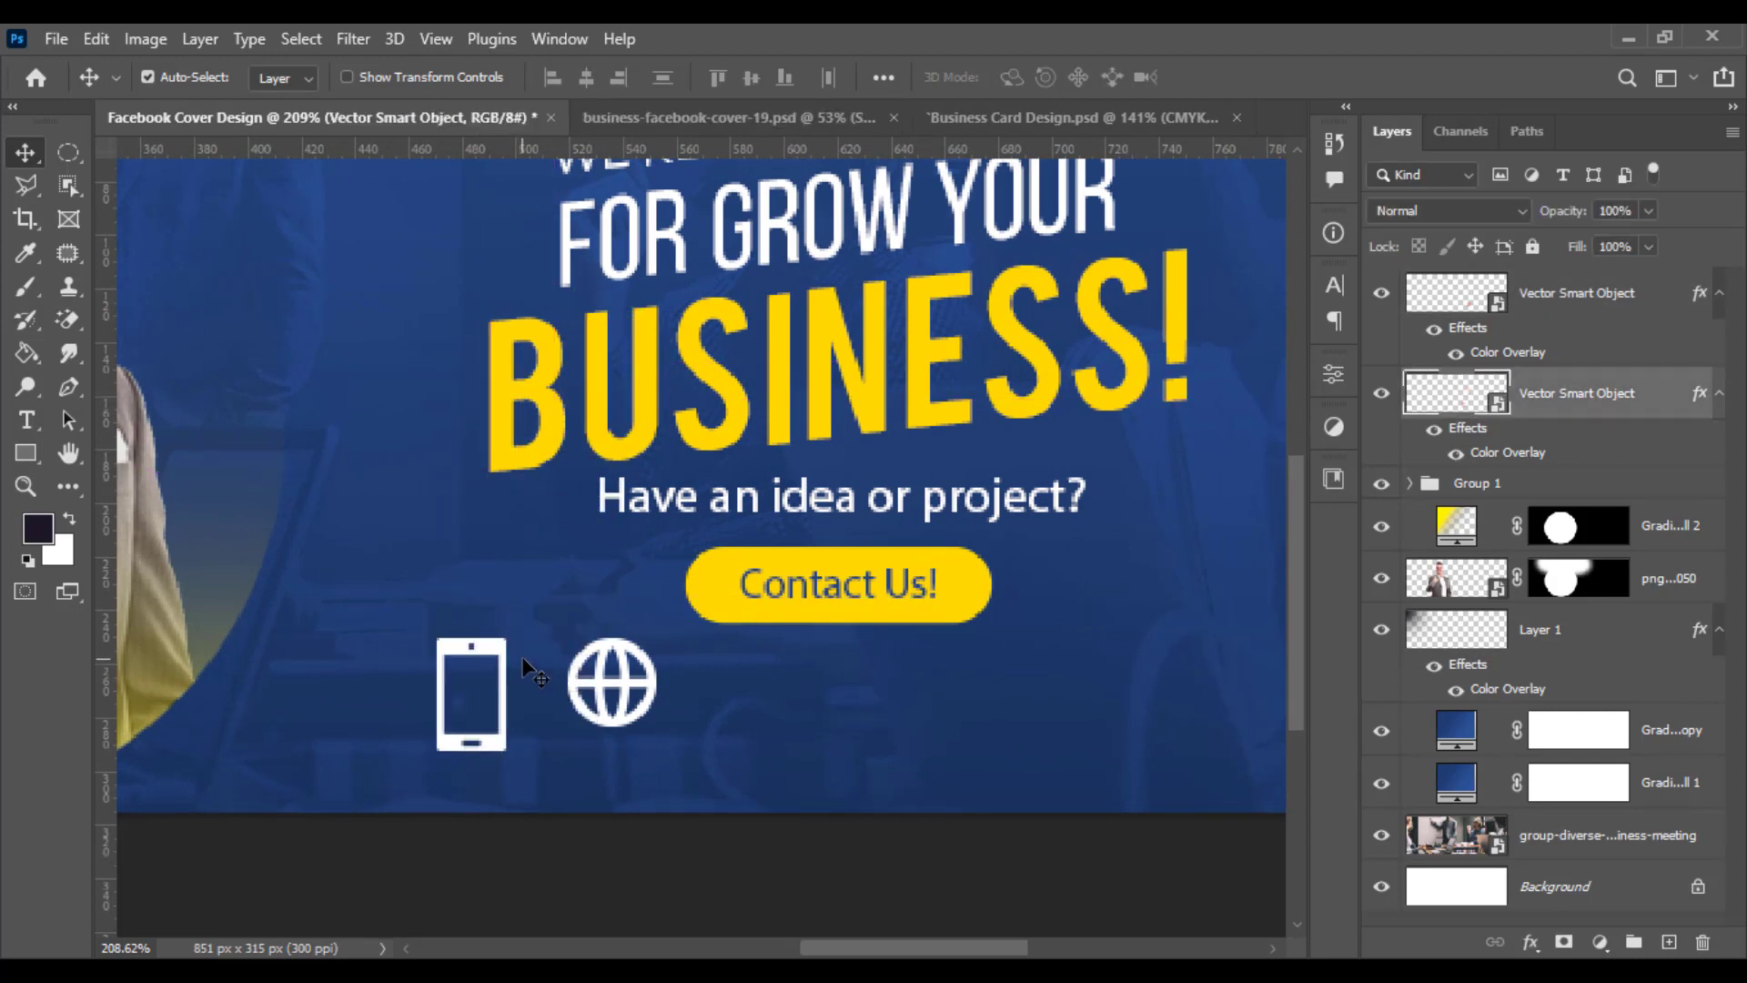
{"action": "key", "text": "ctrl+t"}
{"action": "left_click_drag", "start_coordinate": [508, 640], "coordinate": [485, 675]}
{"action": "key", "text": "Return"}
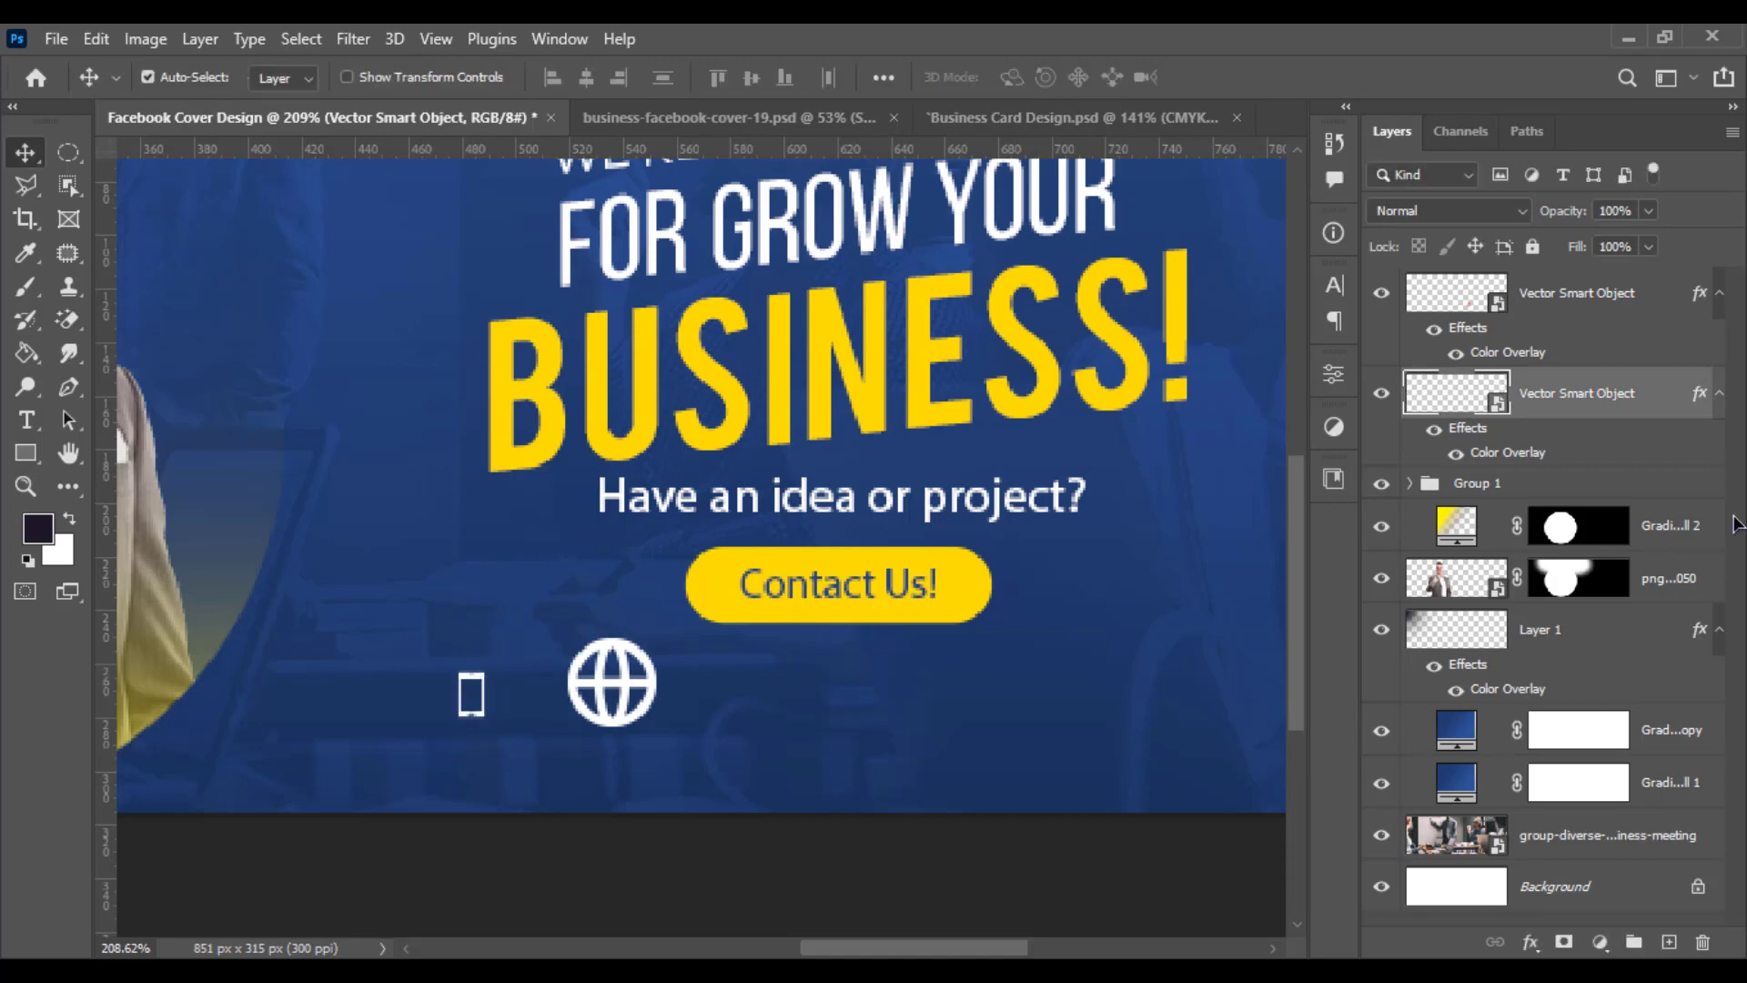
- Change the phone icon's colour overlay to the yellow #ffd800 sampled from the headline
{"action": "double_click", "coordinate": [1508, 453]}
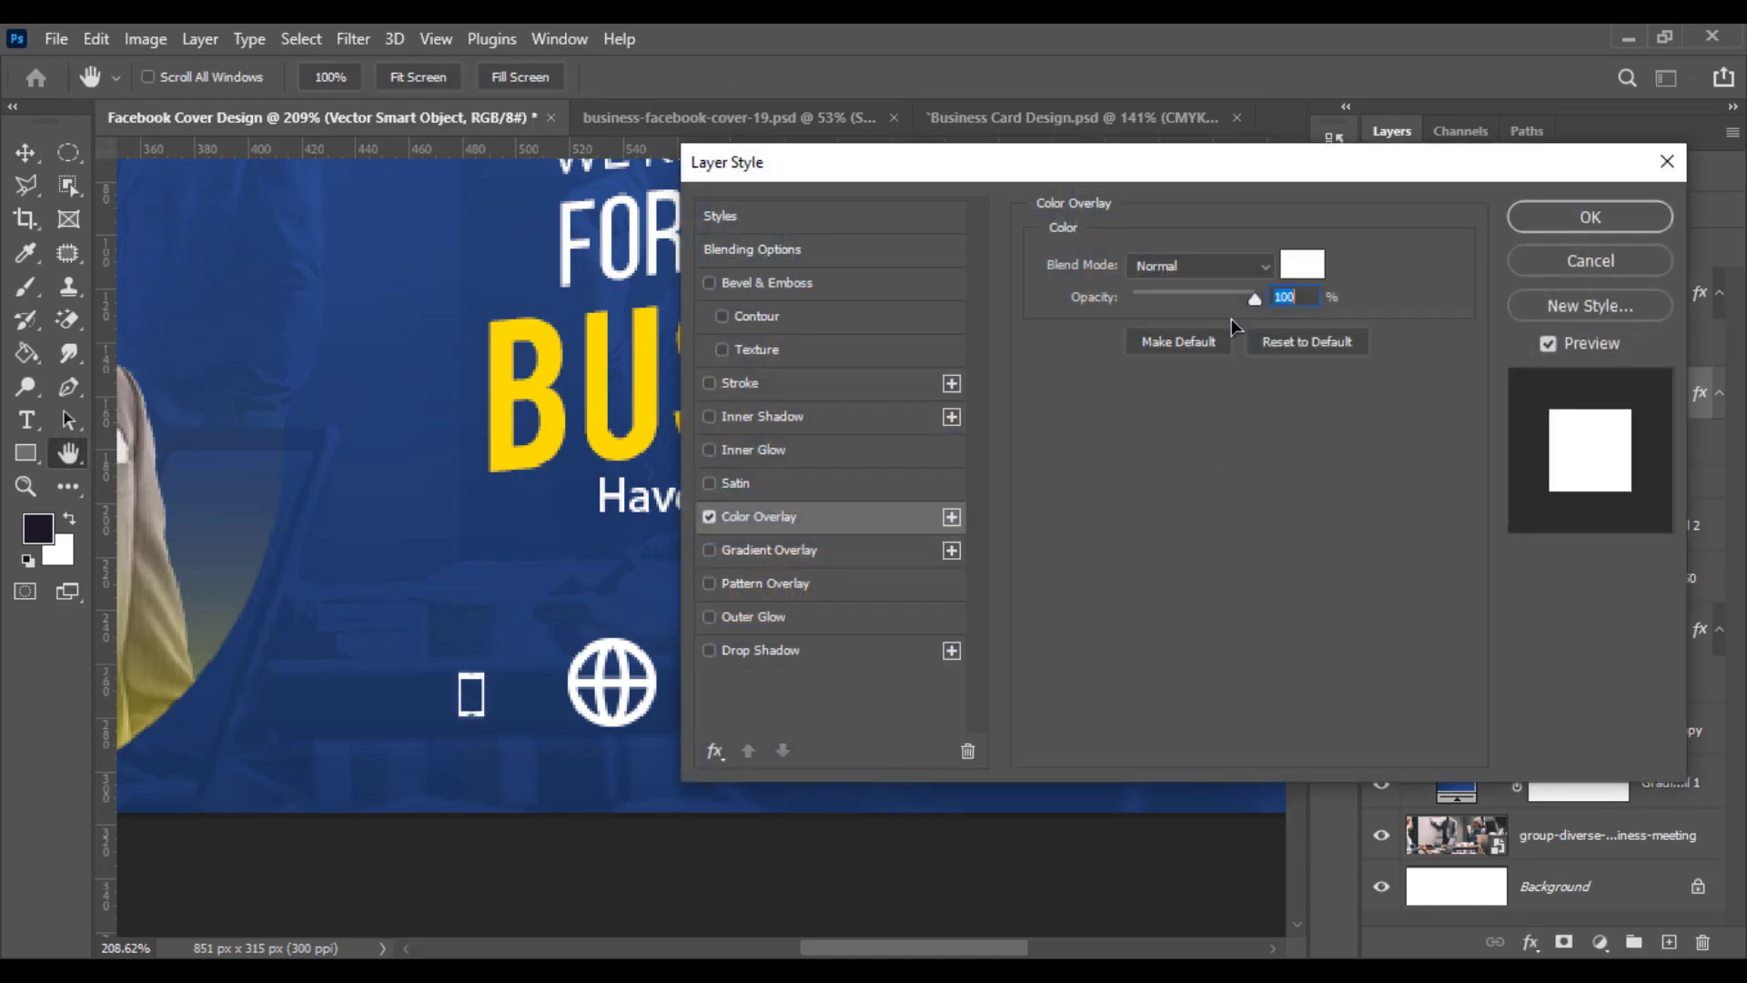
{"action": "left_click", "coordinate": [1309, 268]}
{"action": "left_click", "coordinate": [653, 365]}
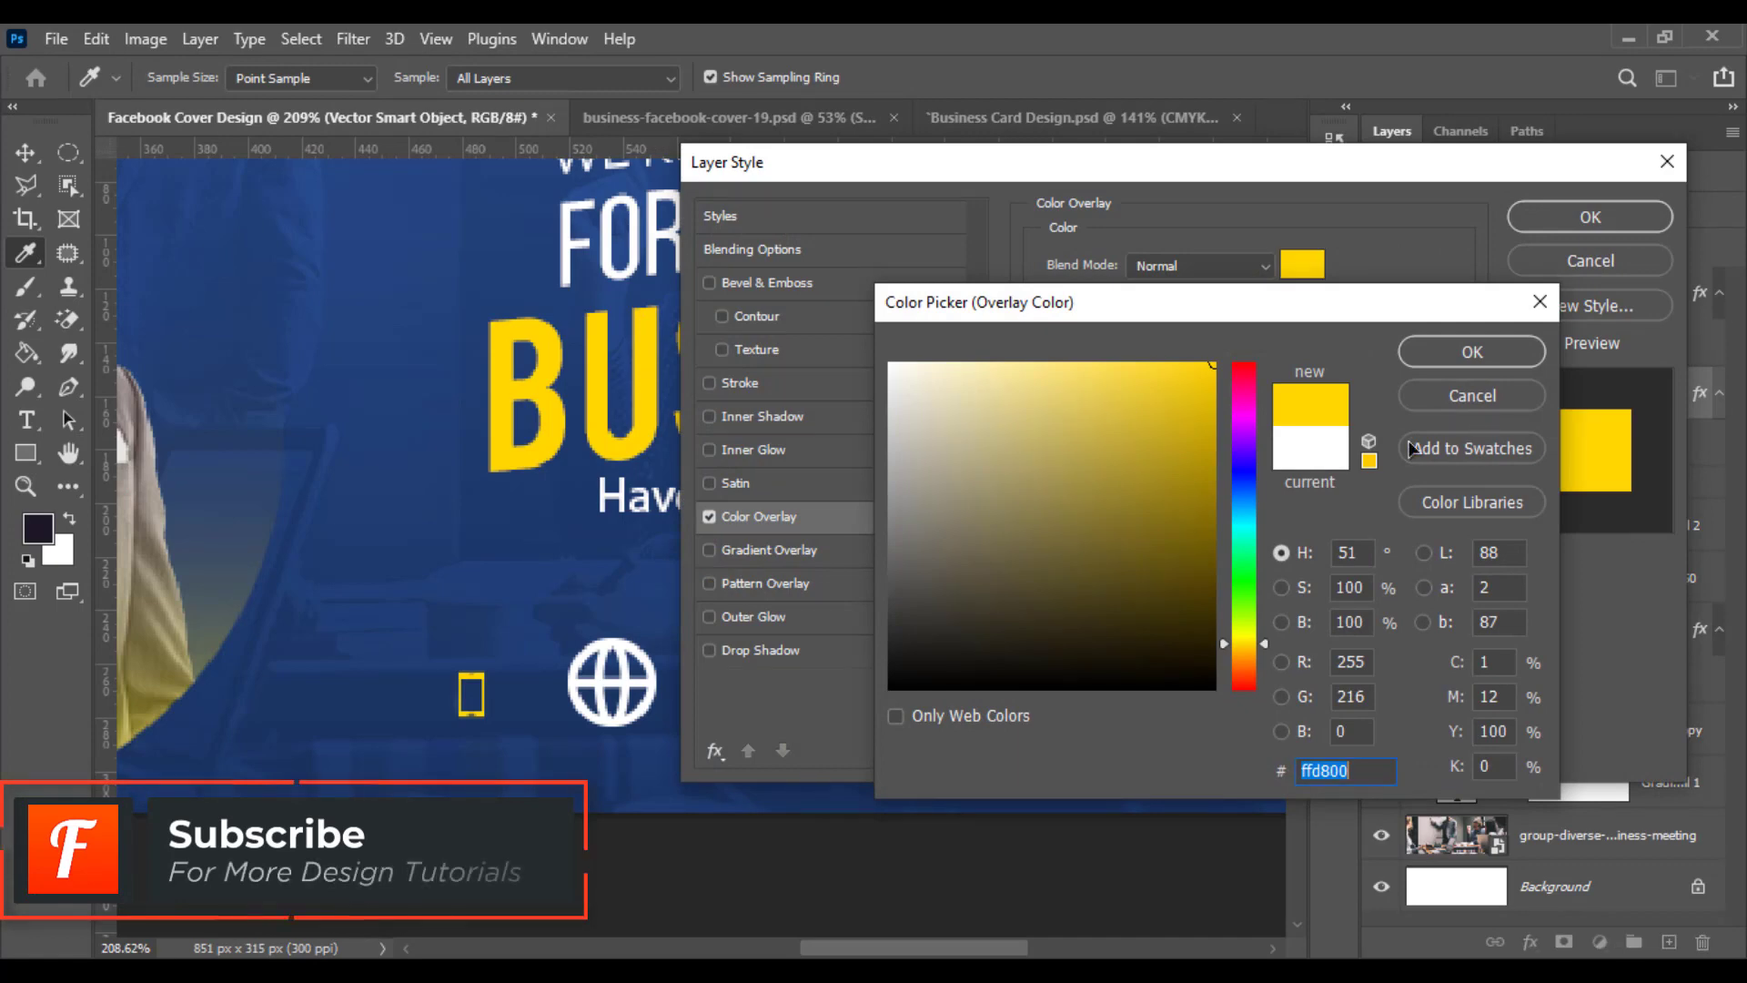
{"action": "left_click", "coordinate": [1472, 351]}
{"action": "key", "text": "Return"}
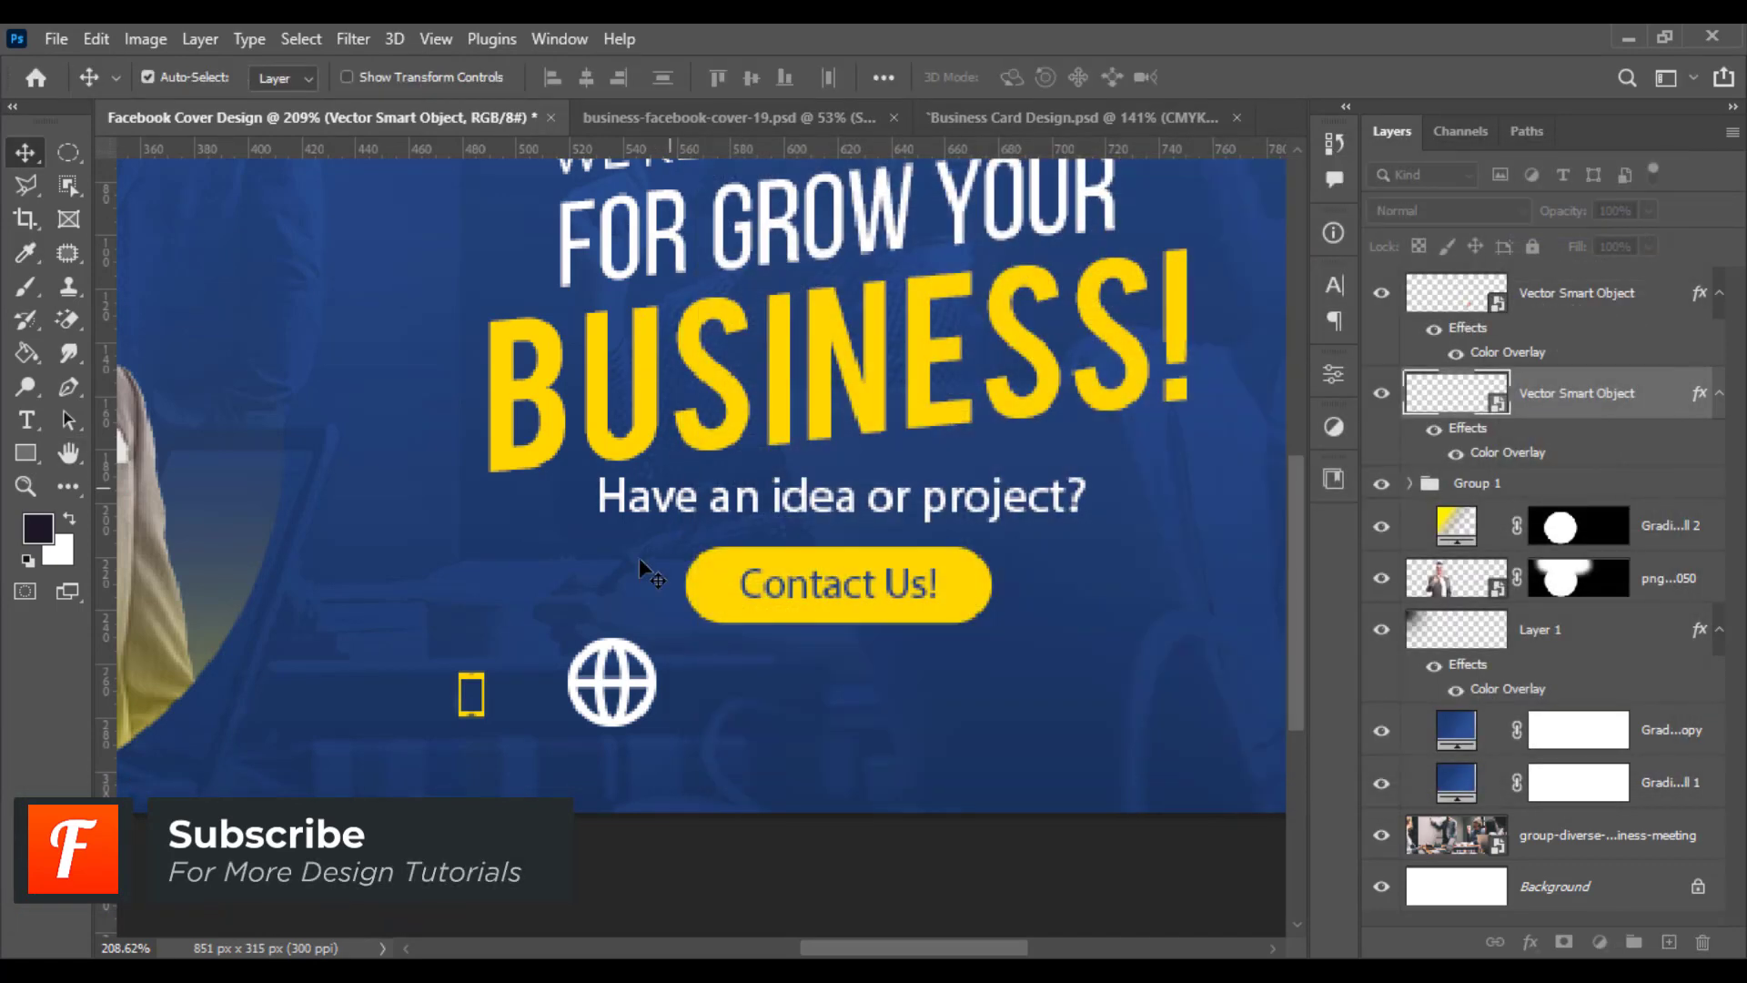
- Enlarge the phone icon slightly and move the globe icon further right
{"action": "key", "text": "ctrl+t"}
{"action": "left_click_drag", "start_coordinate": [501, 649], "coordinate": [497, 657]}
{"action": "key", "text": "Return"}
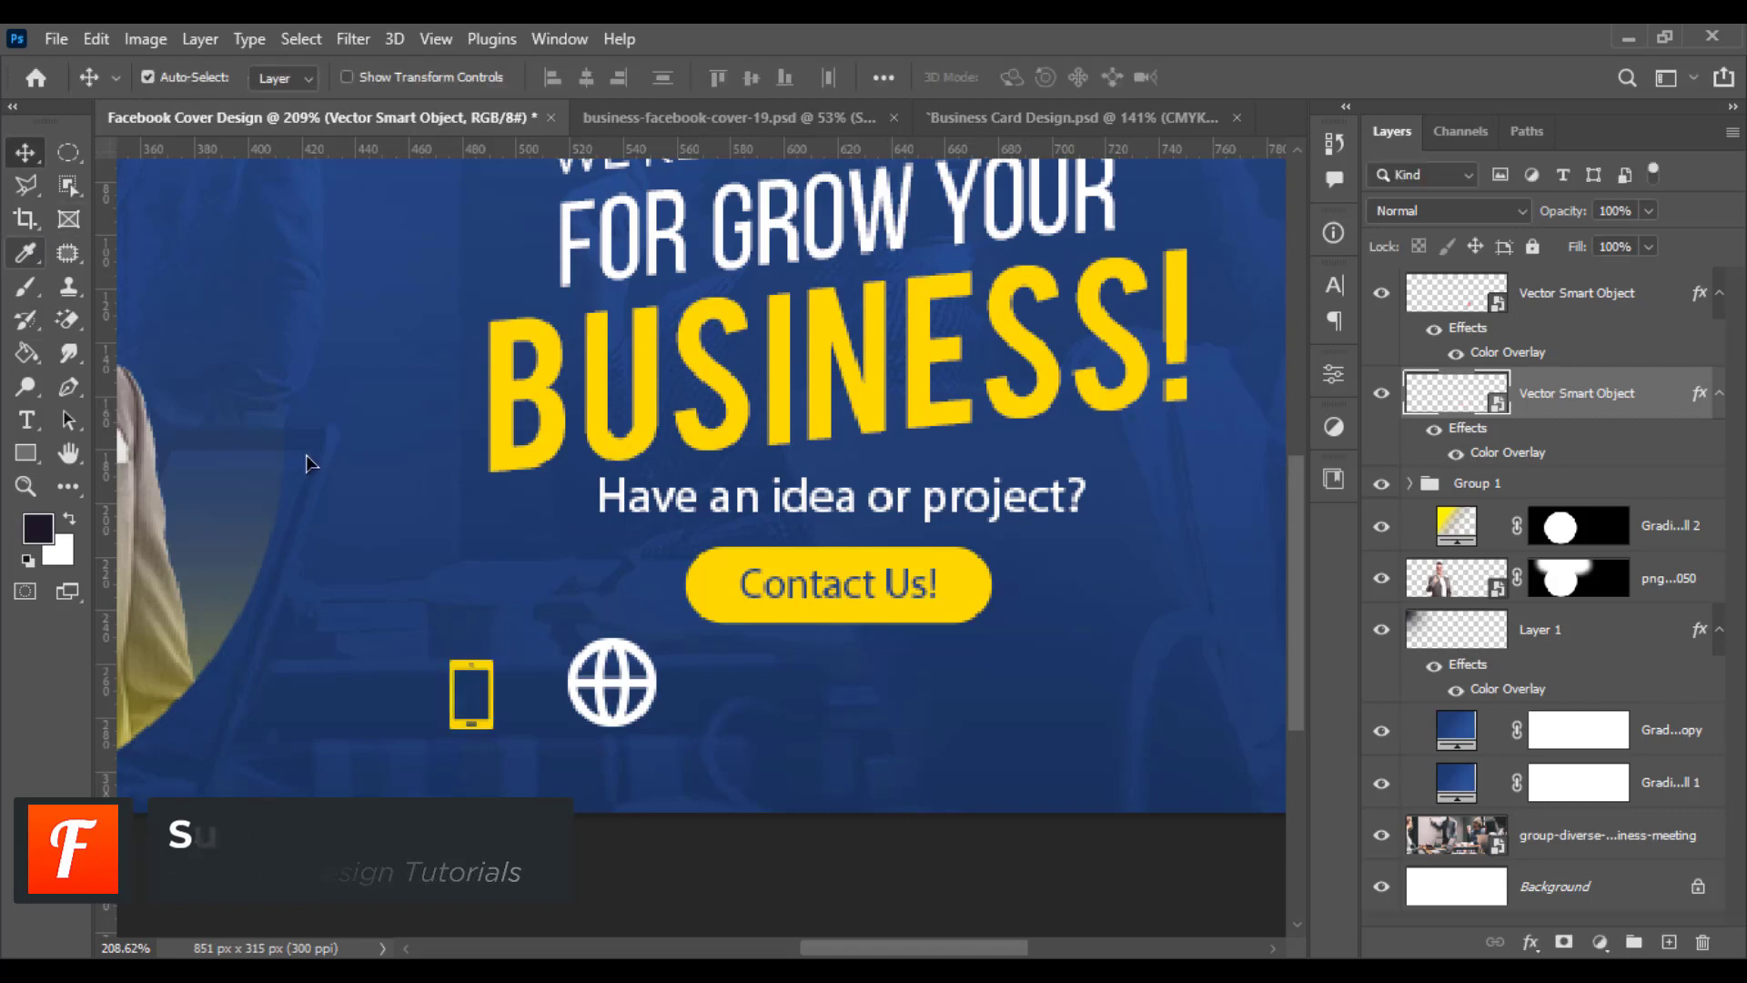
{"action": "left_click", "coordinate": [641, 684]}
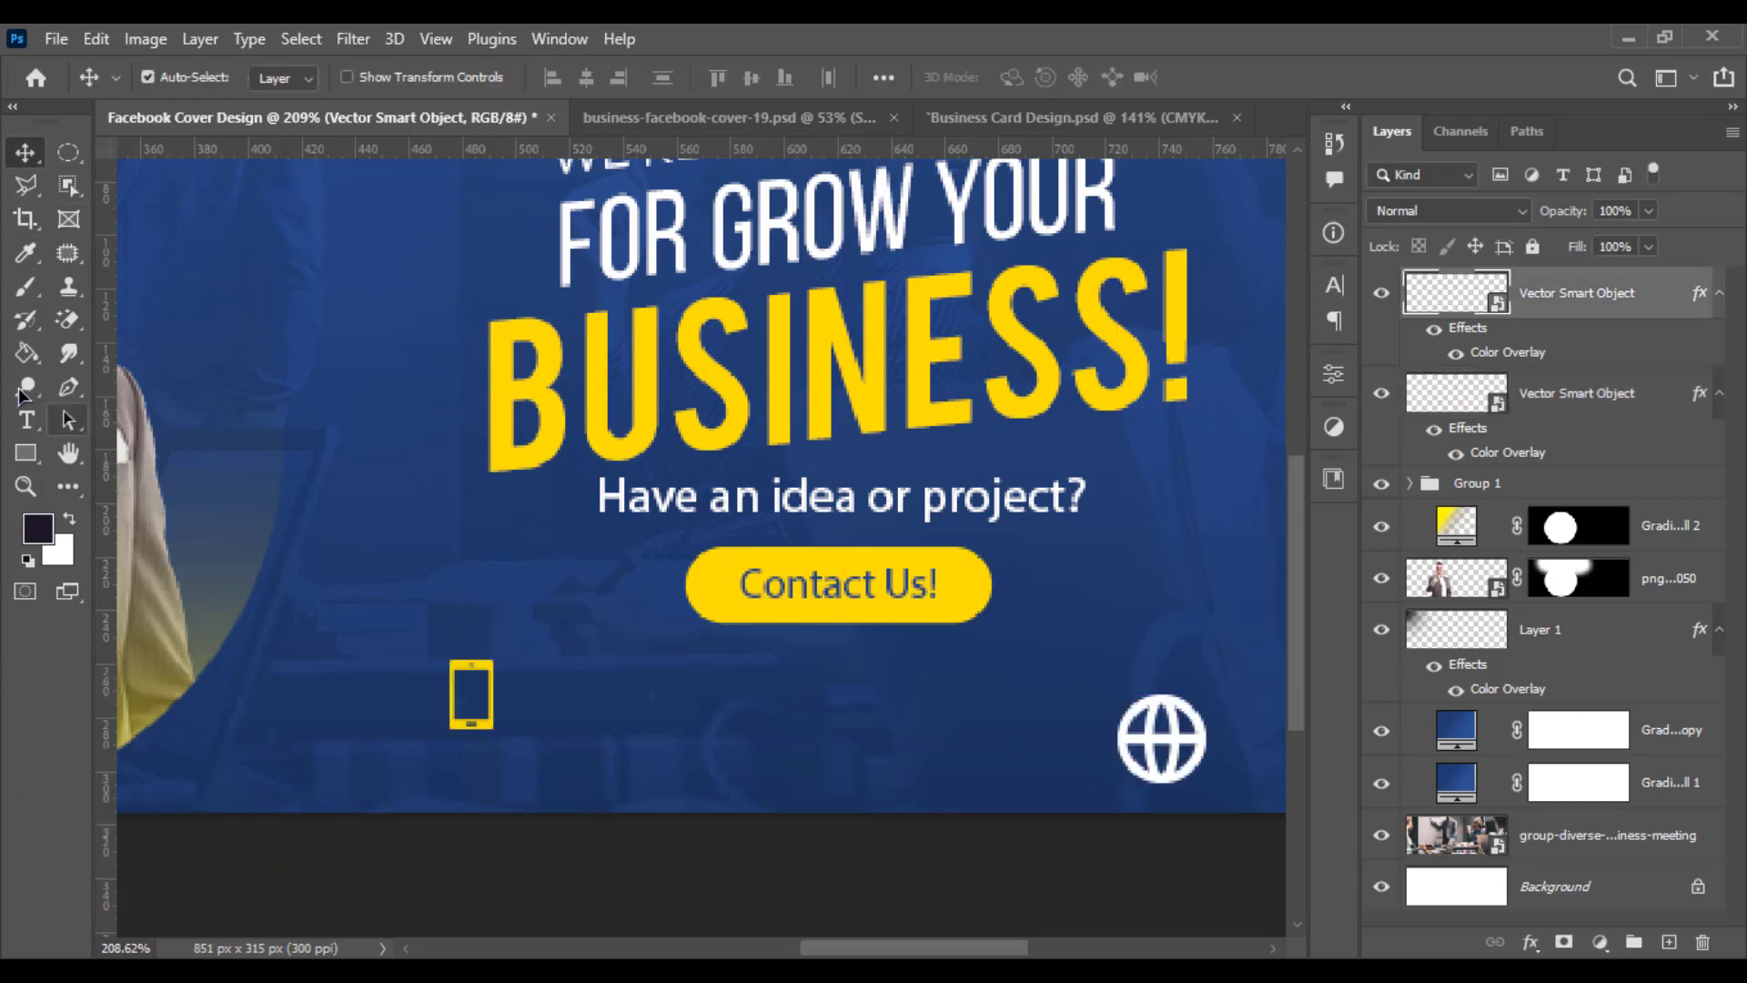
- Add a 5 pt text line with a placeholder phone number between the phone and globe icons
{"action": "left_click", "coordinate": [25, 419]}
{"action": "left_click", "coordinate": [633, 735]}
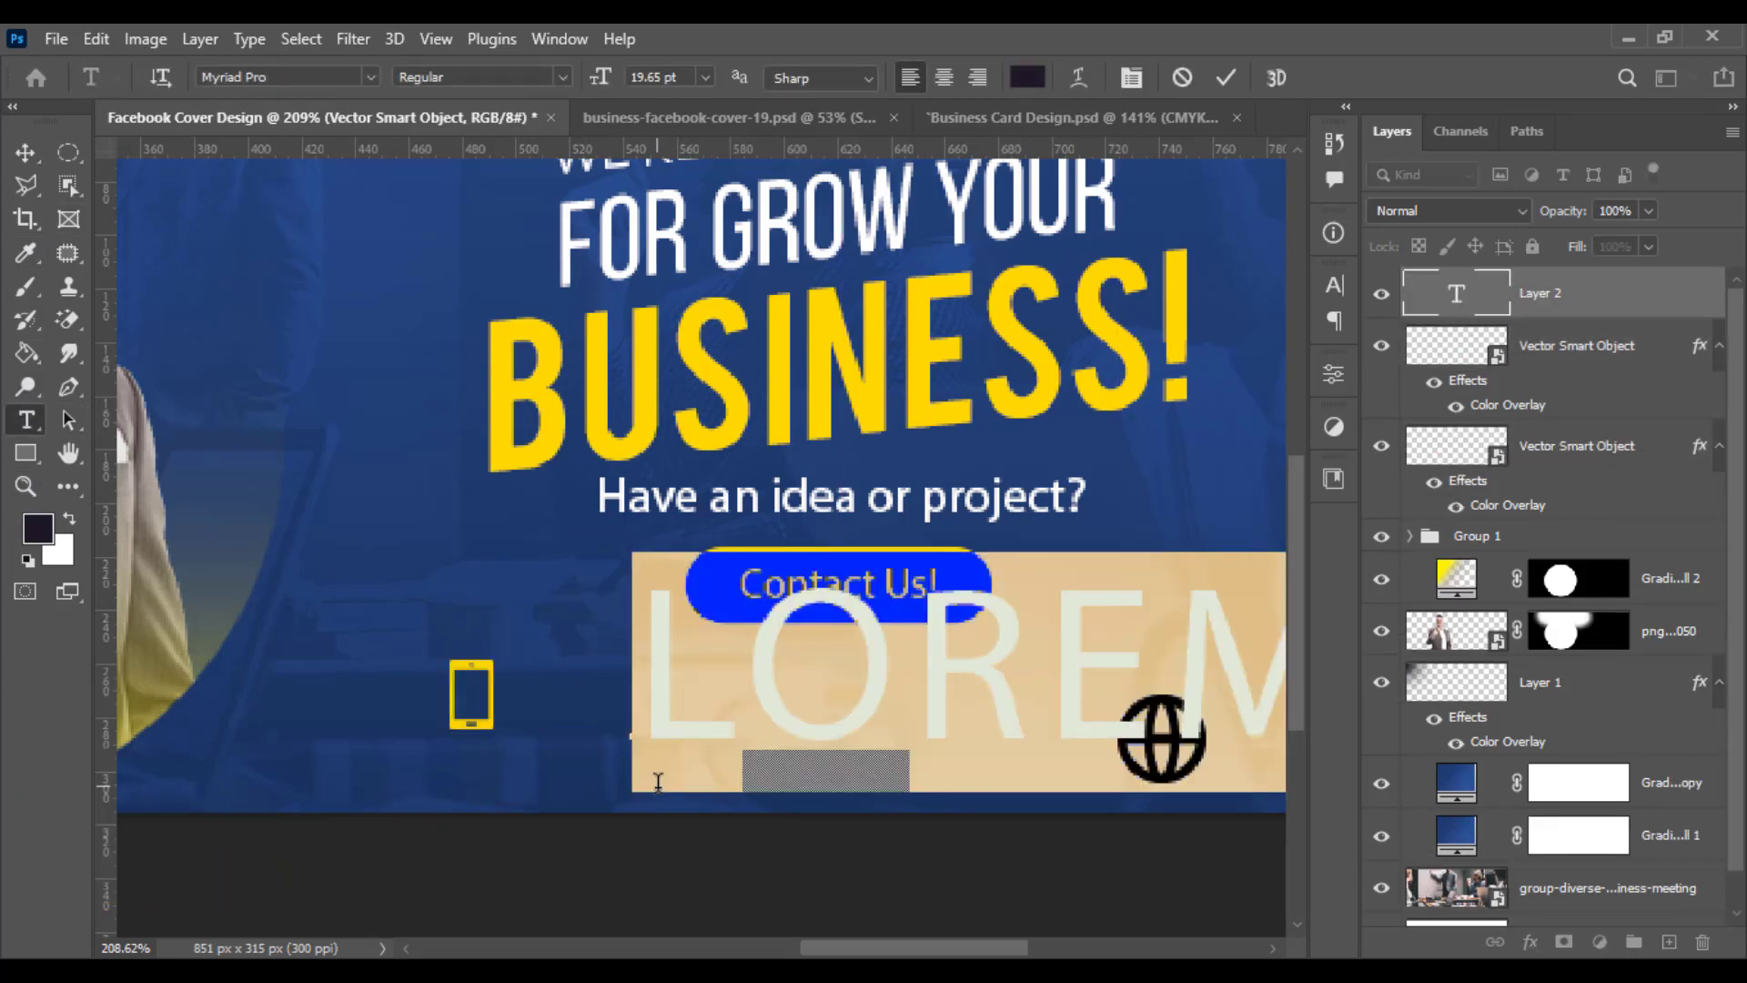
{"action": "left_click_drag", "start_coordinate": [610, 78], "coordinate": [567, 80]}
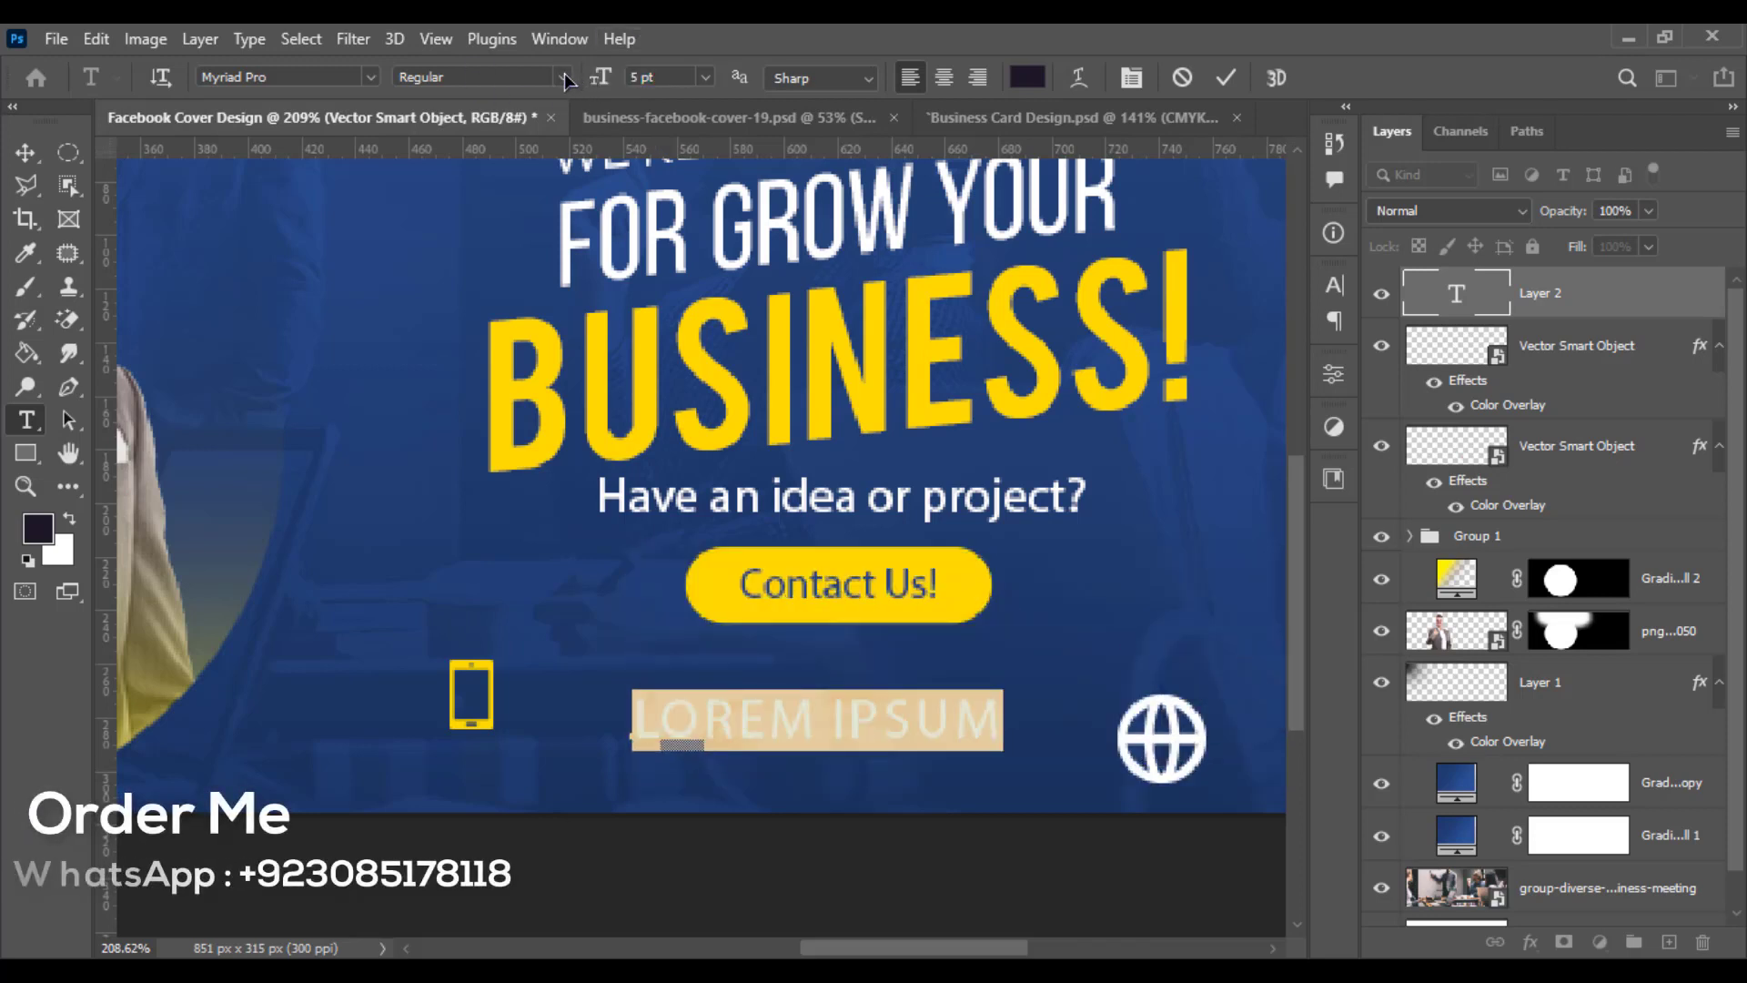
{"action": "key", "text": "BackSpace"}
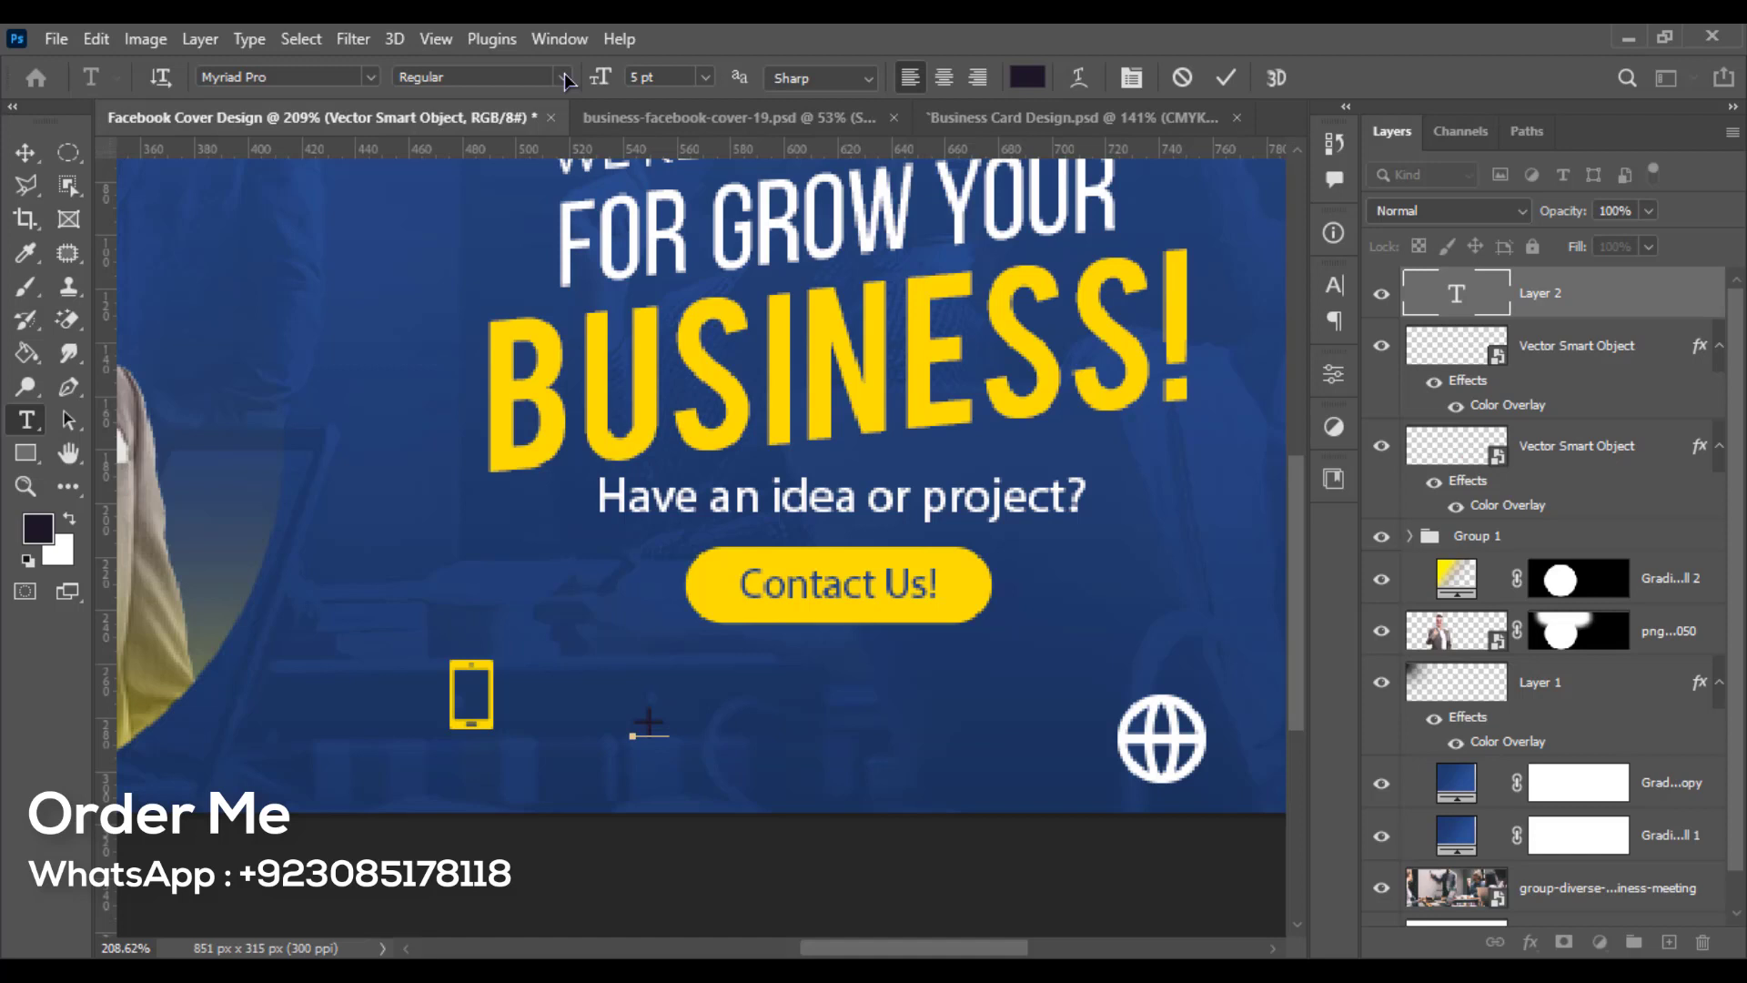
{"action": "type", "text": "+123 454"}
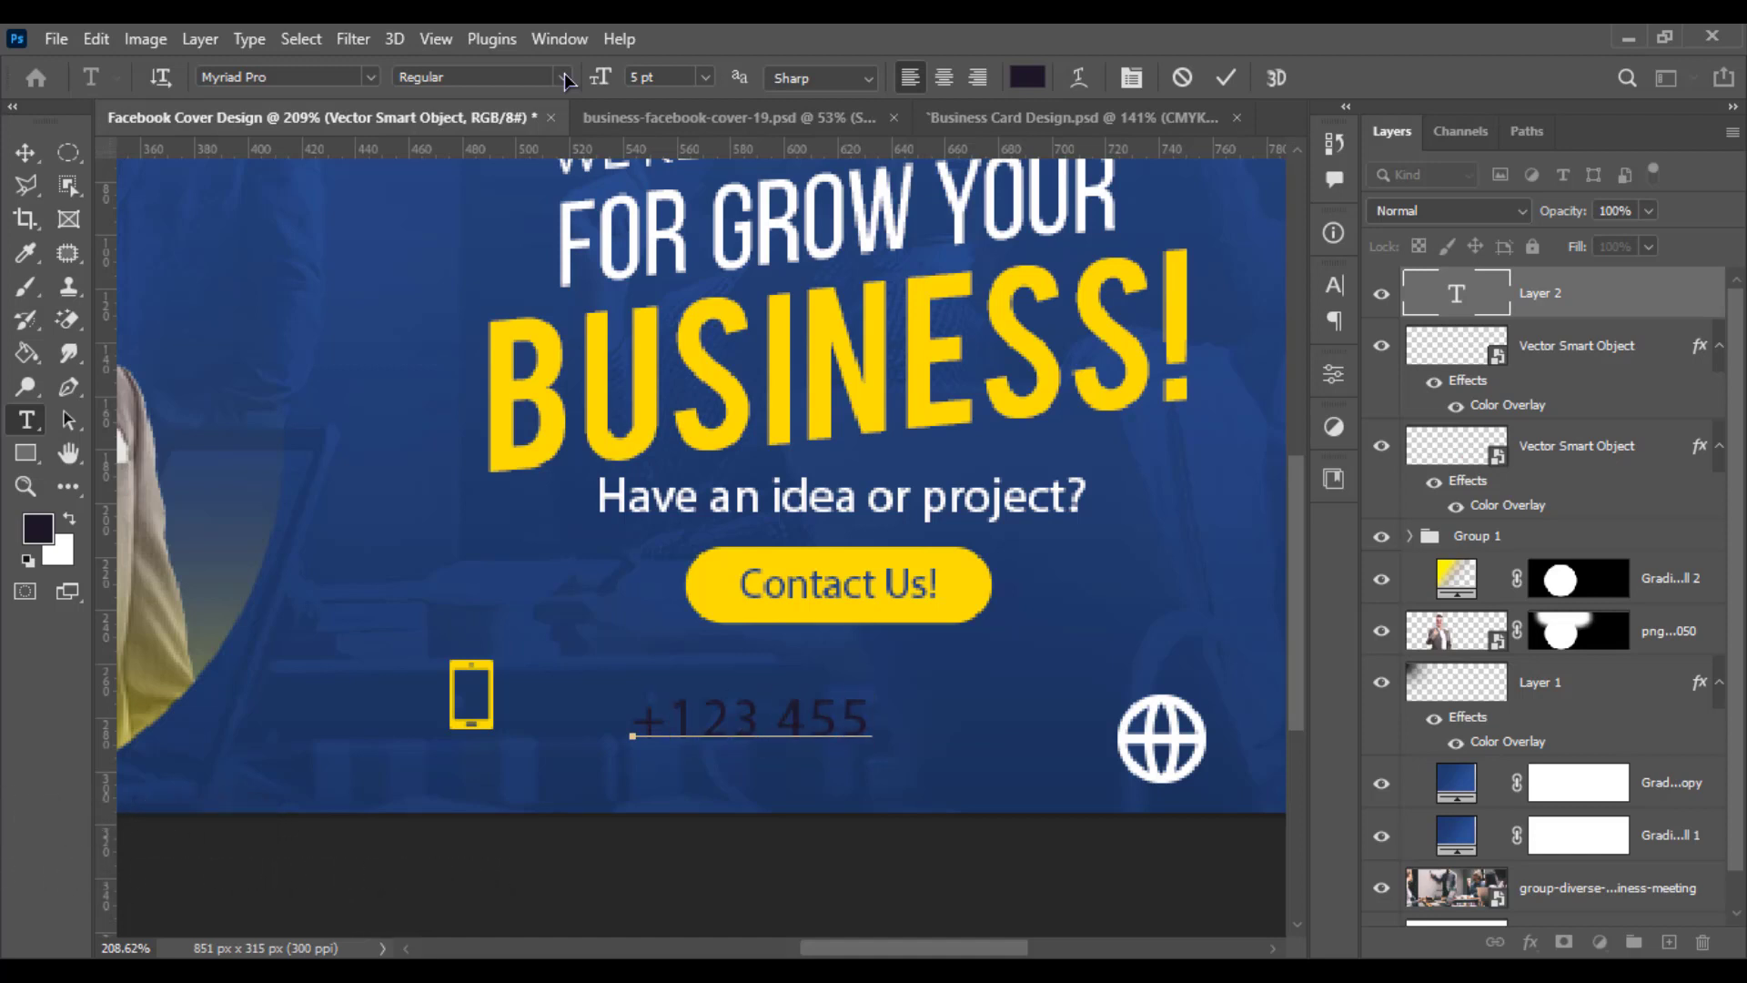
{"action": "type", "text": " 7890"}
{"action": "key", "text": "ctrl+Return"}
- Set the phone number text's font to Nexa XBold
{"action": "key", "text": "ctrl+a"}
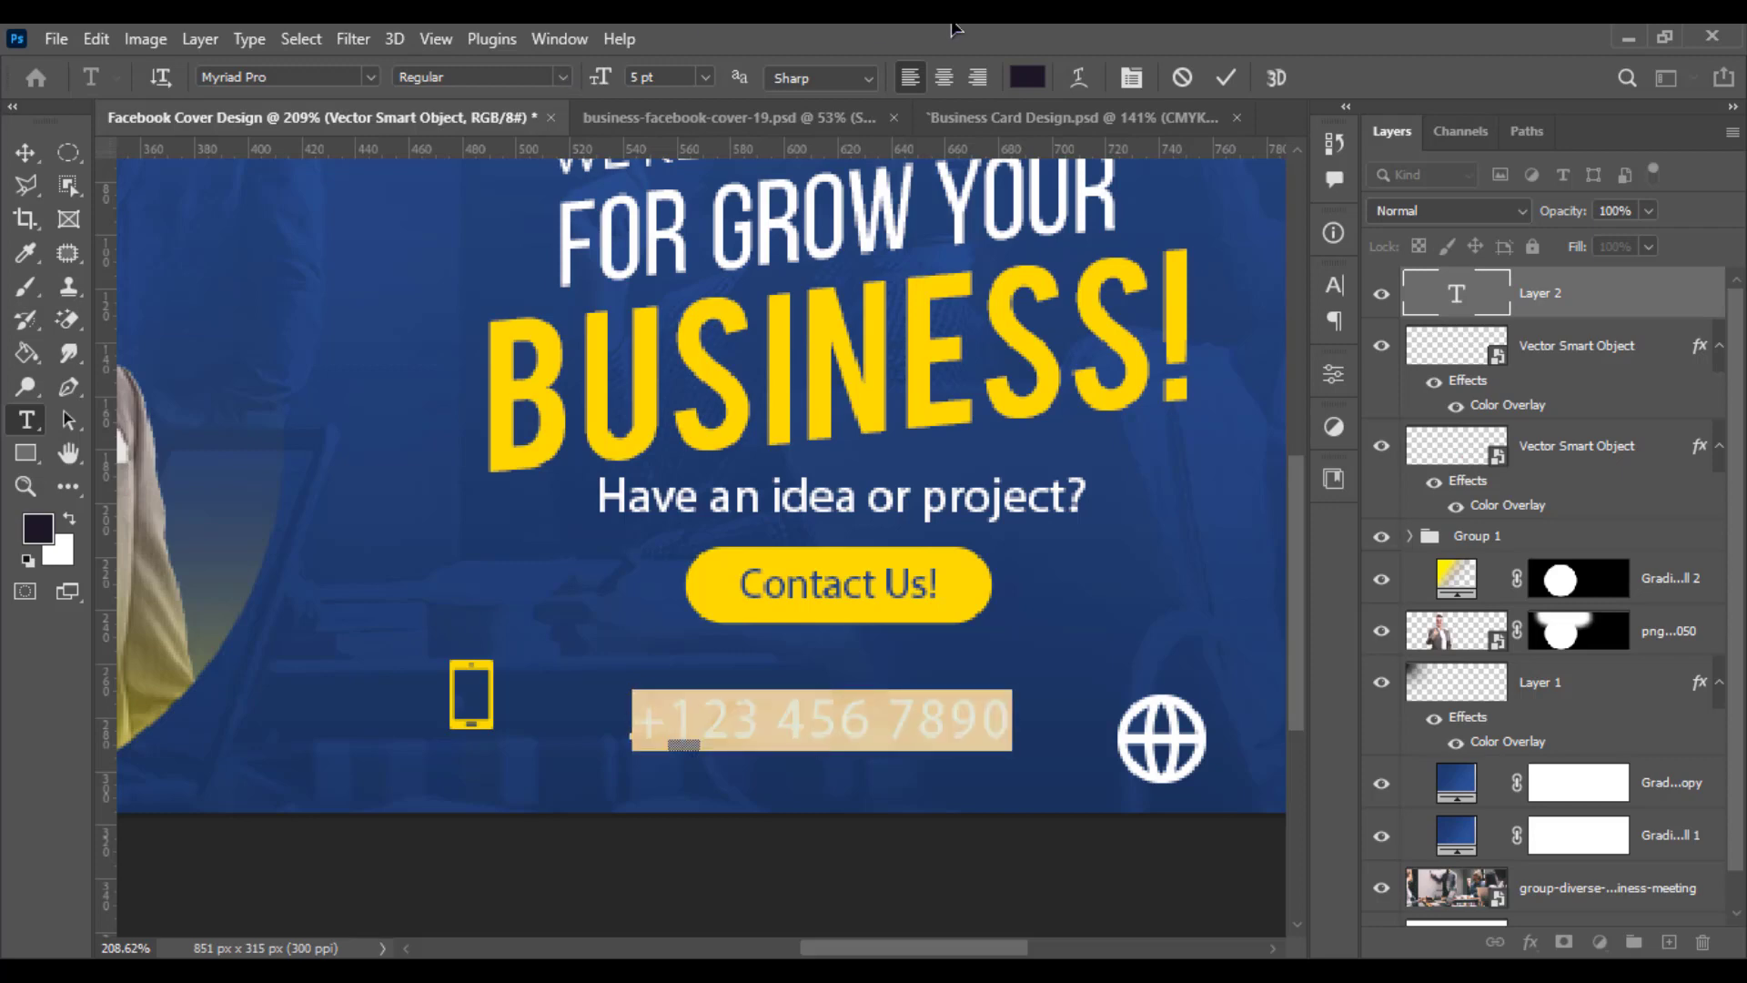
{"action": "left_click", "coordinate": [305, 77]}
{"action": "left_click", "coordinate": [322, 76]}
{"action": "type", "text": "nexa"}
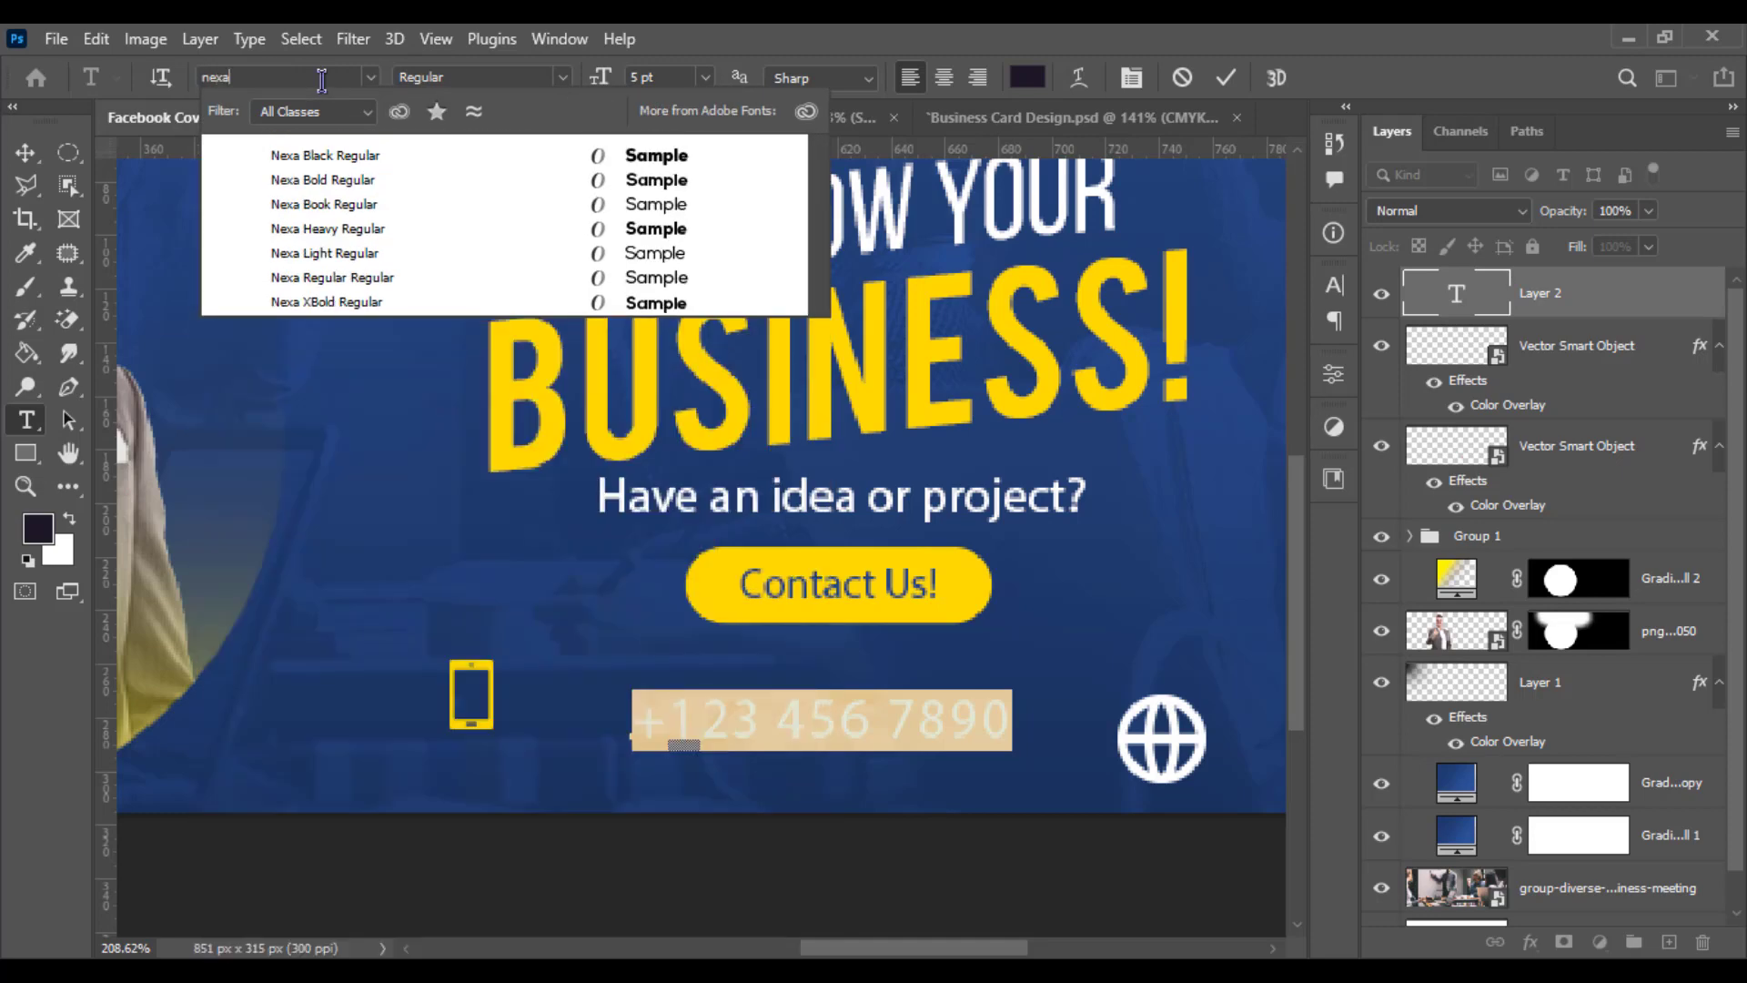
{"action": "left_click", "coordinate": [532, 302]}
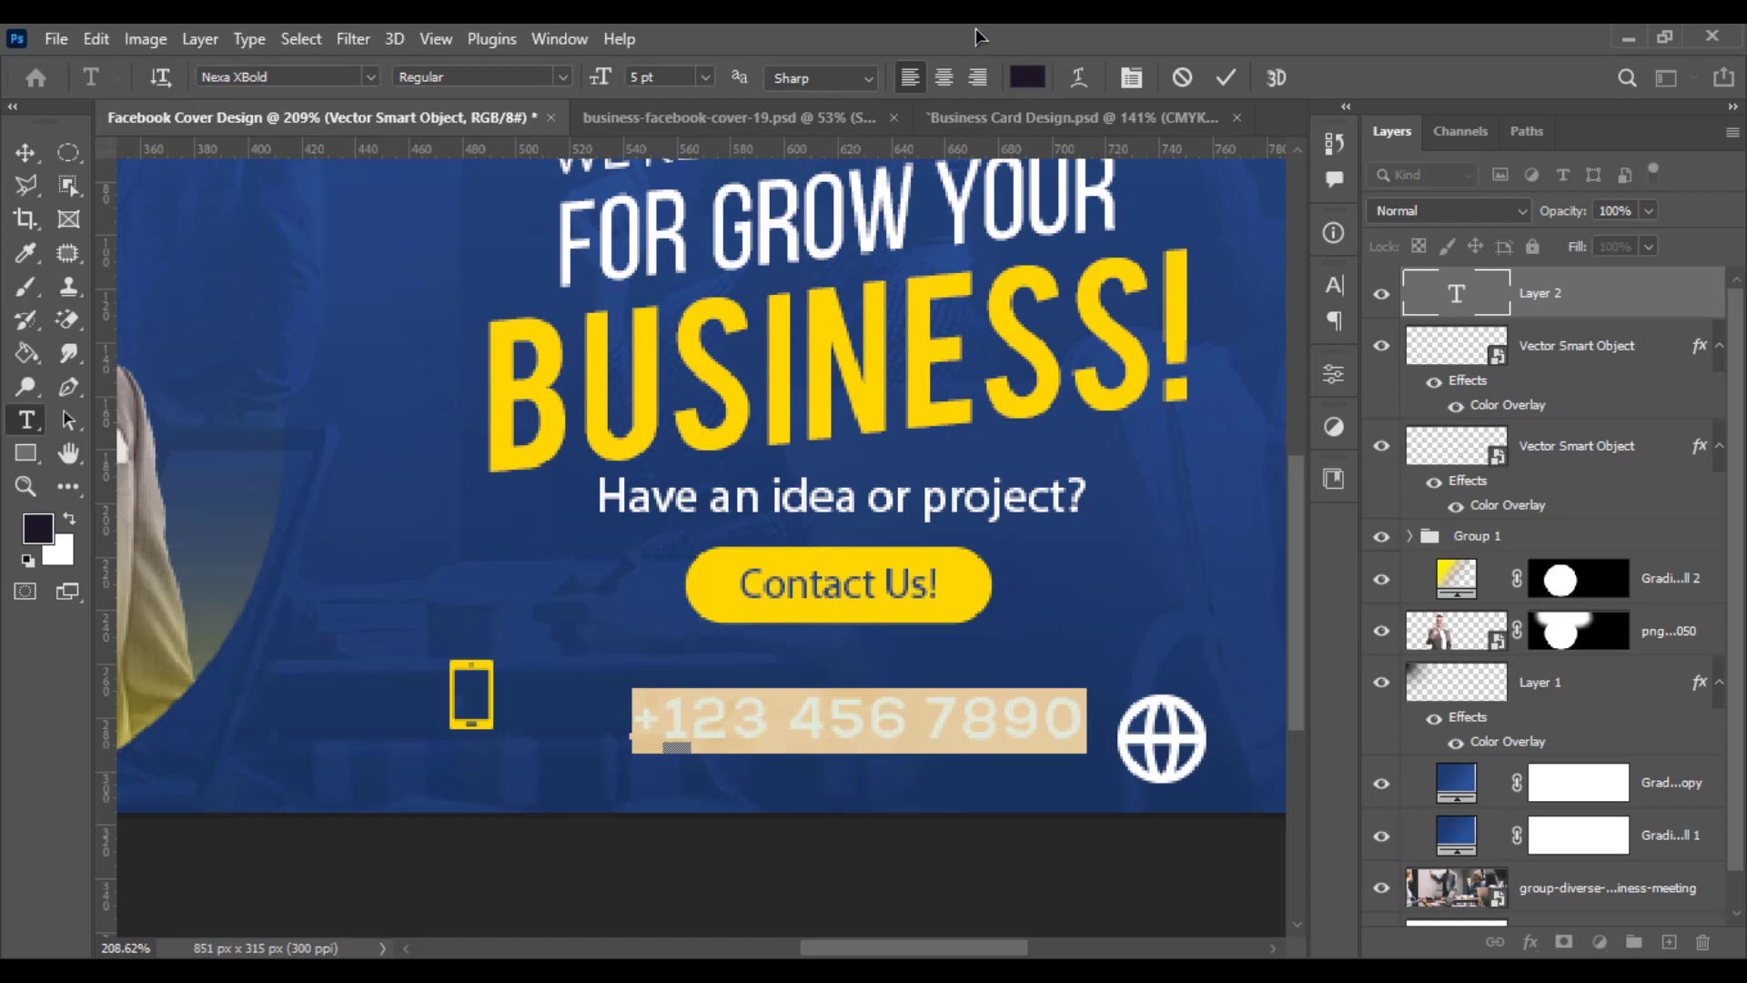
- Set the phone number text colour to white
{"action": "left_click", "coordinate": [1026, 77]}
{"action": "left_click", "coordinate": [892, 365]}
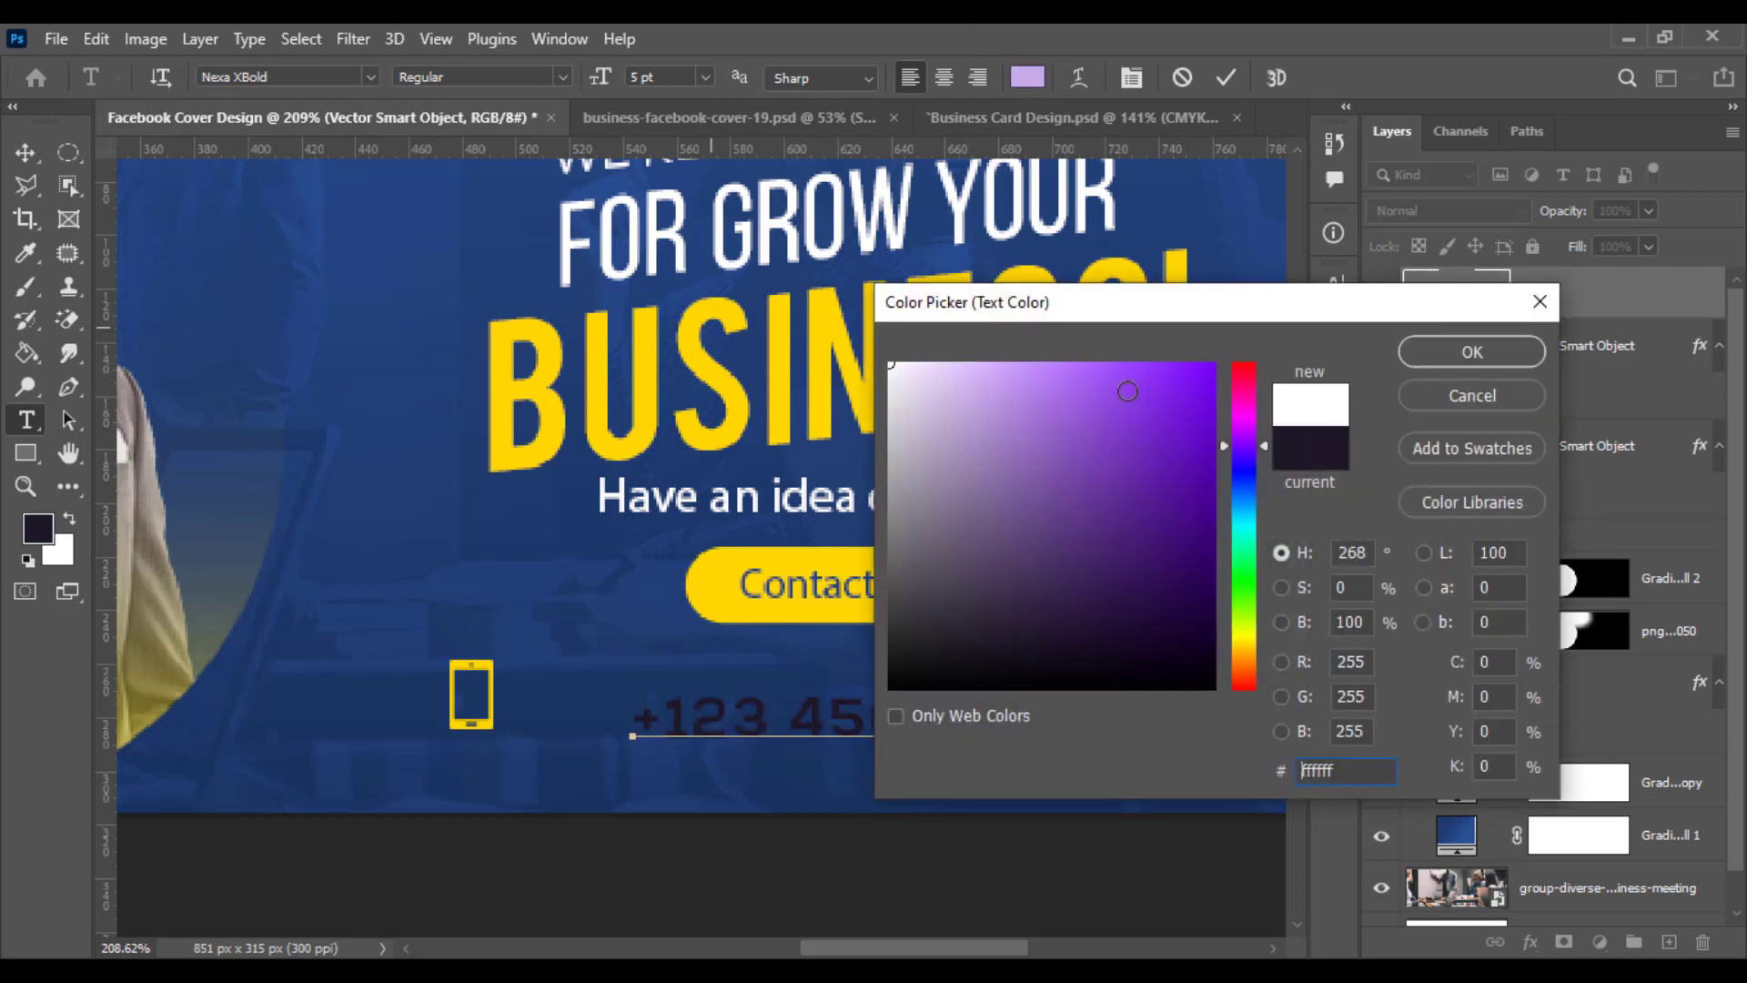
{"action": "left_click", "coordinate": [1472, 352]}
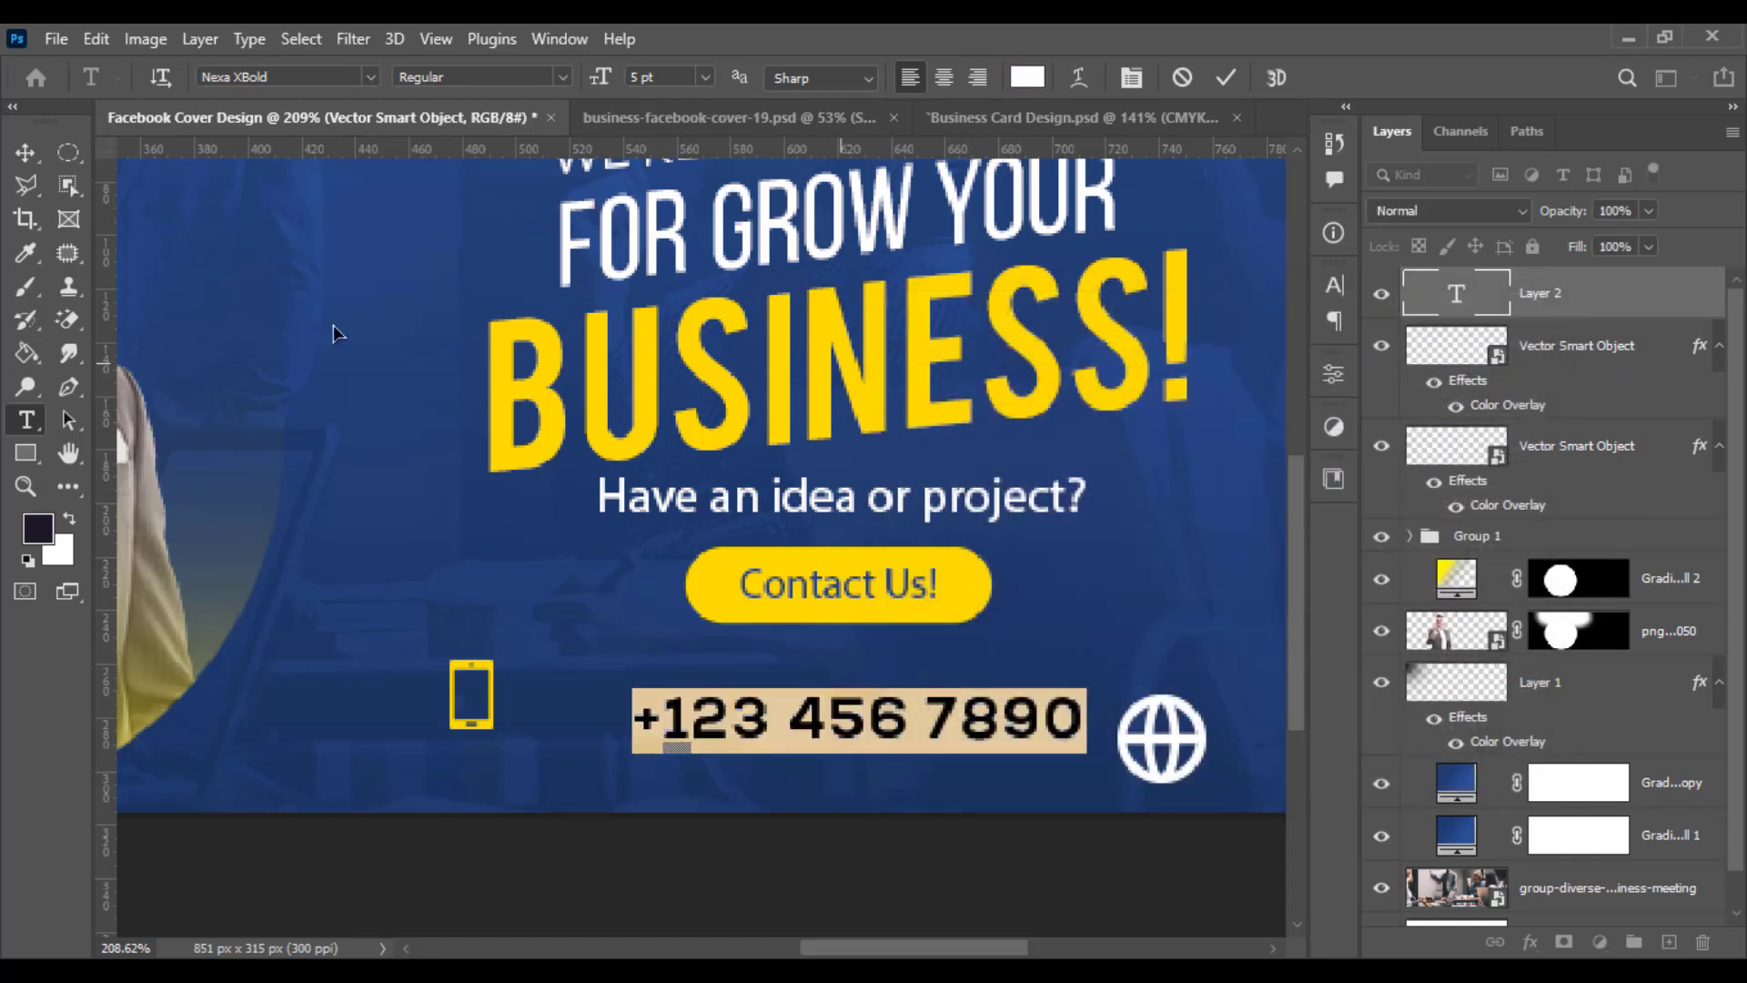
- Scale down the phone number text and move it next to the phone icon
{"action": "left_click", "coordinate": [25, 152]}
{"action": "key", "text": "ctrl+t"}
{"action": "left_click_drag", "start_coordinate": [1095, 726], "coordinate": [1001, 724]}
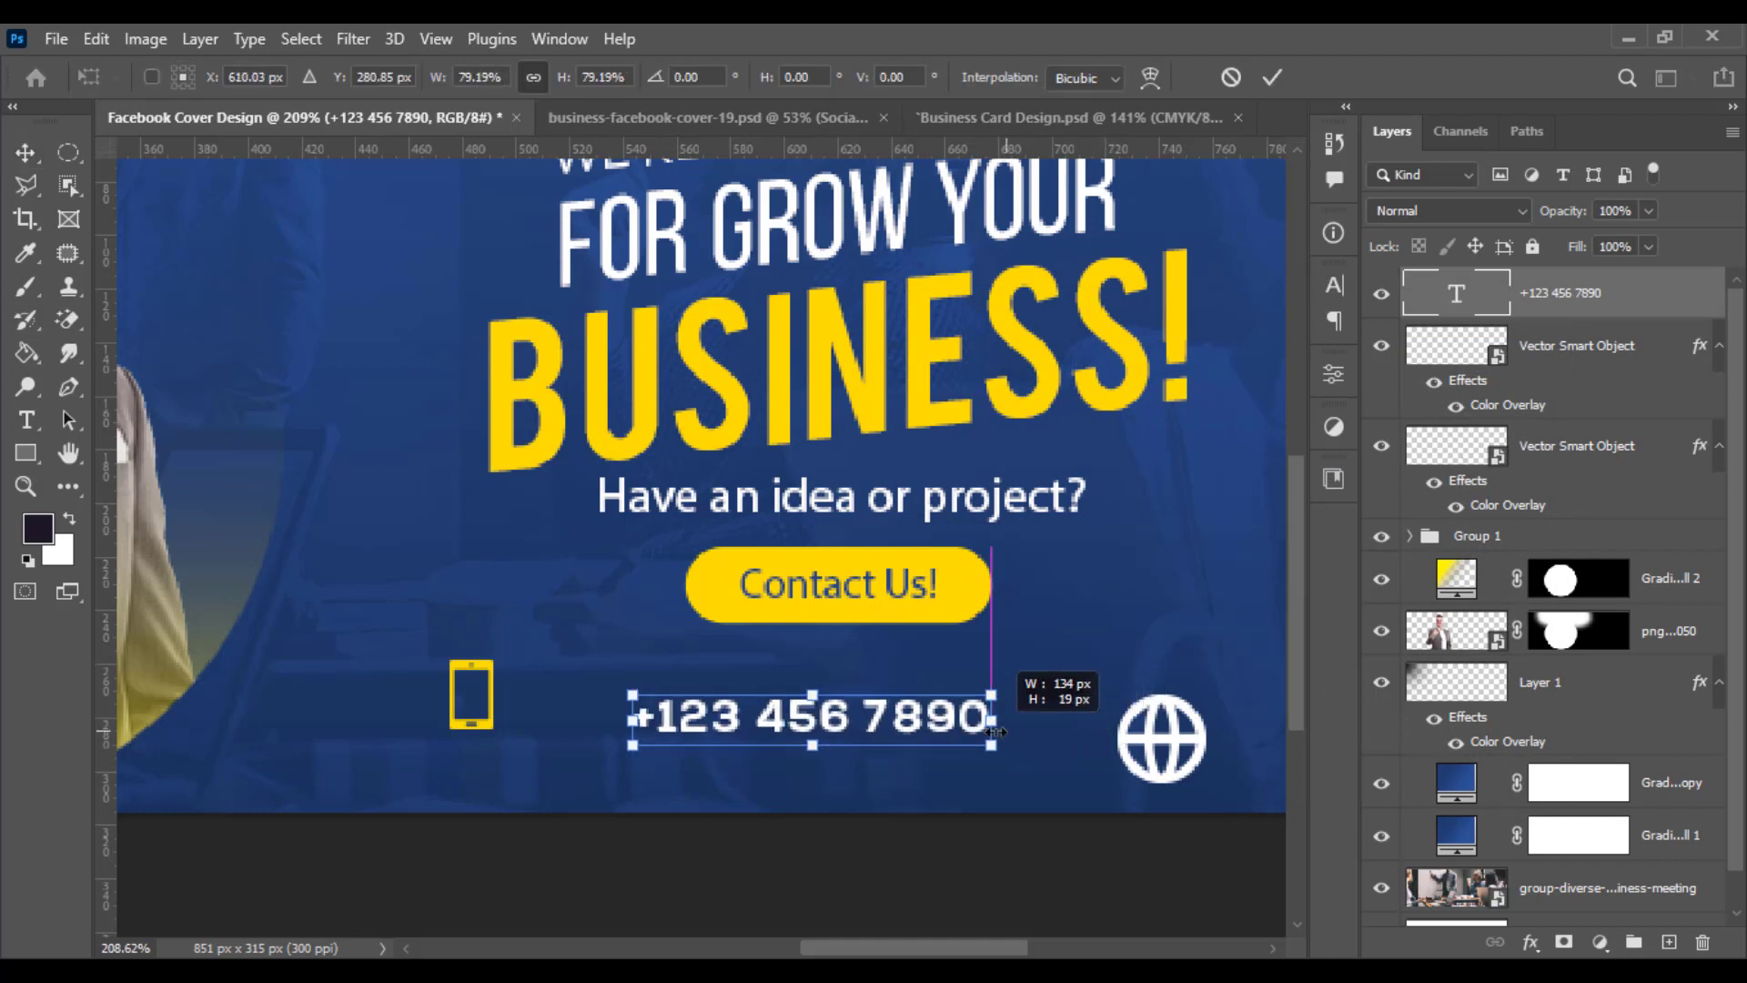
{"action": "left_click_drag", "start_coordinate": [857, 732], "coordinate": [757, 716]}
{"action": "key", "text": "Return"}
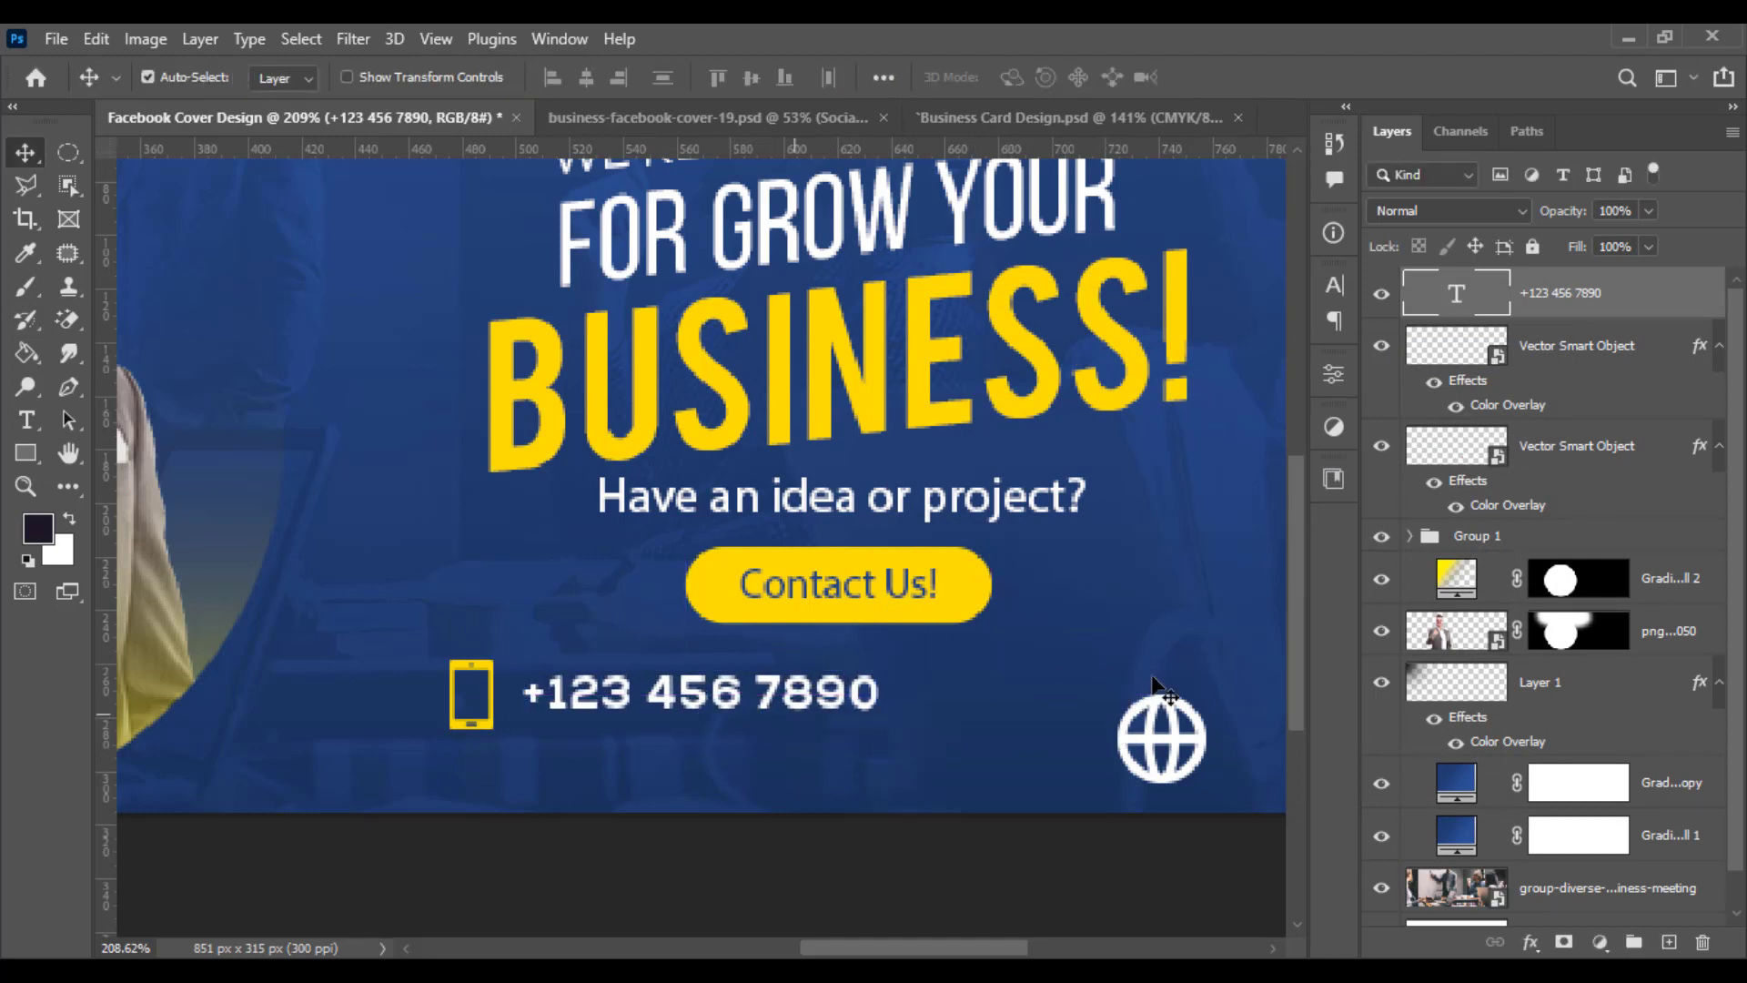
- Move the globe icon left, closer to the phone number
{"action": "left_click_drag", "start_coordinate": [1170, 742], "coordinate": [1023, 739]}
{"action": "key", "text": "ctrl+t"}
{"action": "key", "text": "Return"}
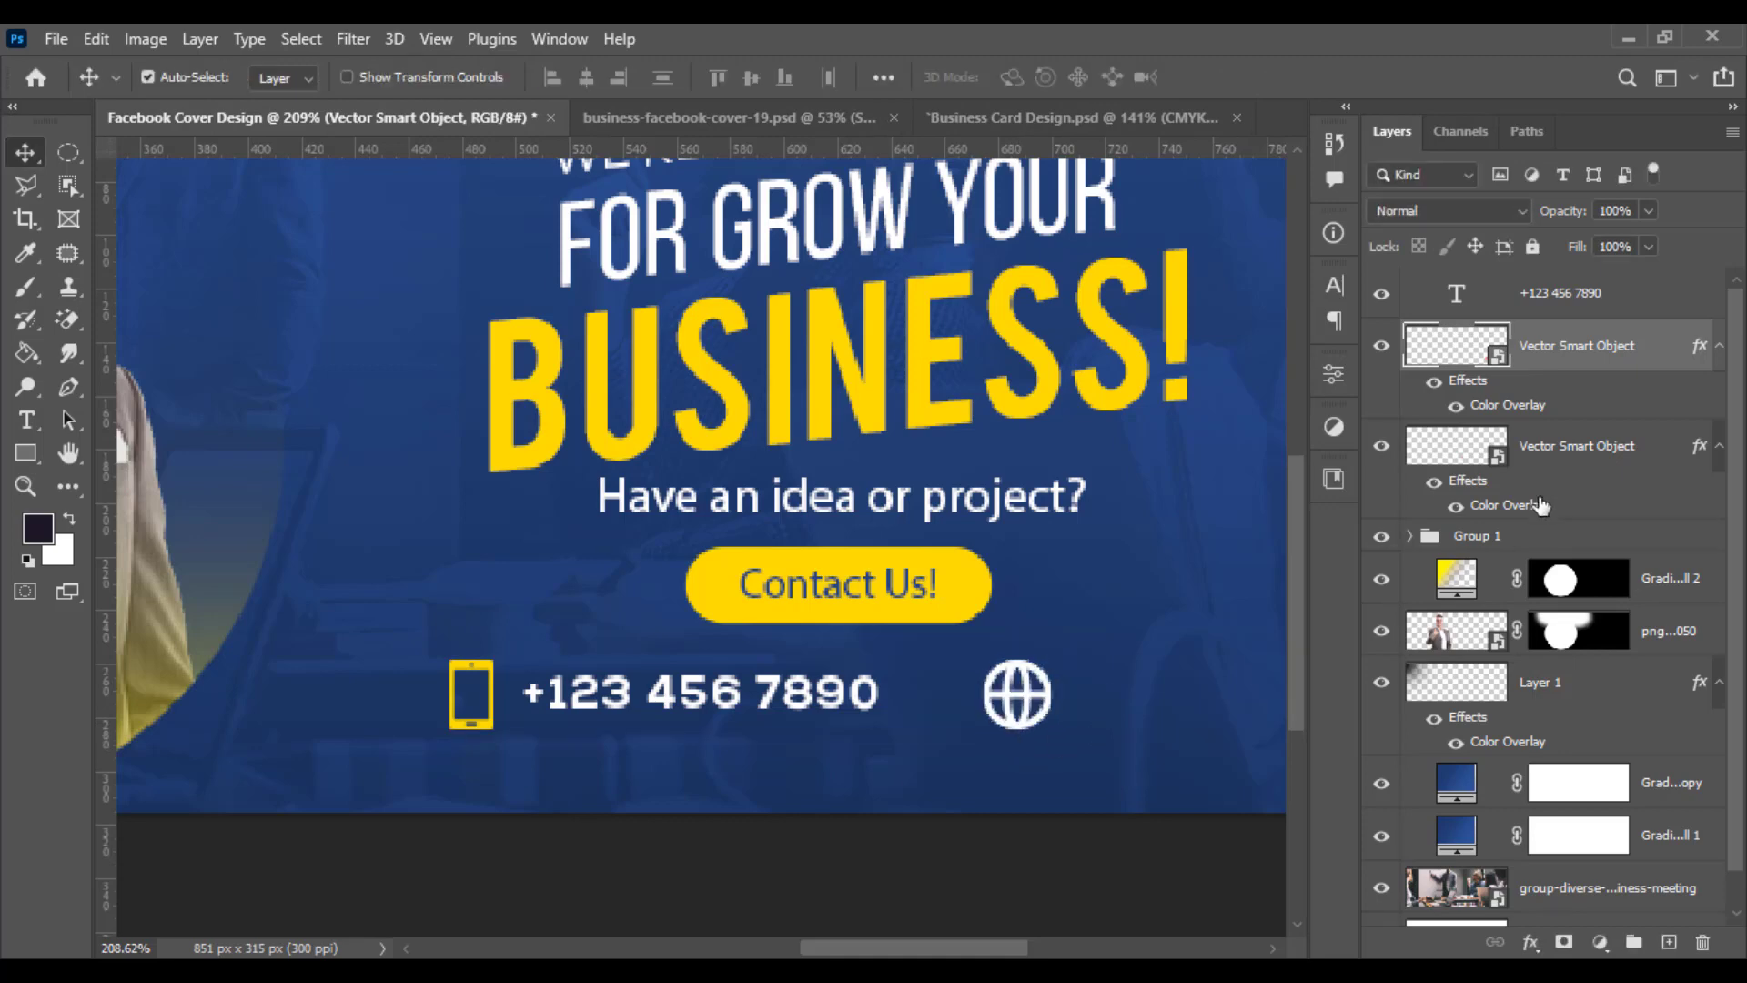
- Copy the phone icon's layer style and paste it onto the globe icon to make it yellow
{"action": "right_click", "coordinate": [1532, 443]}
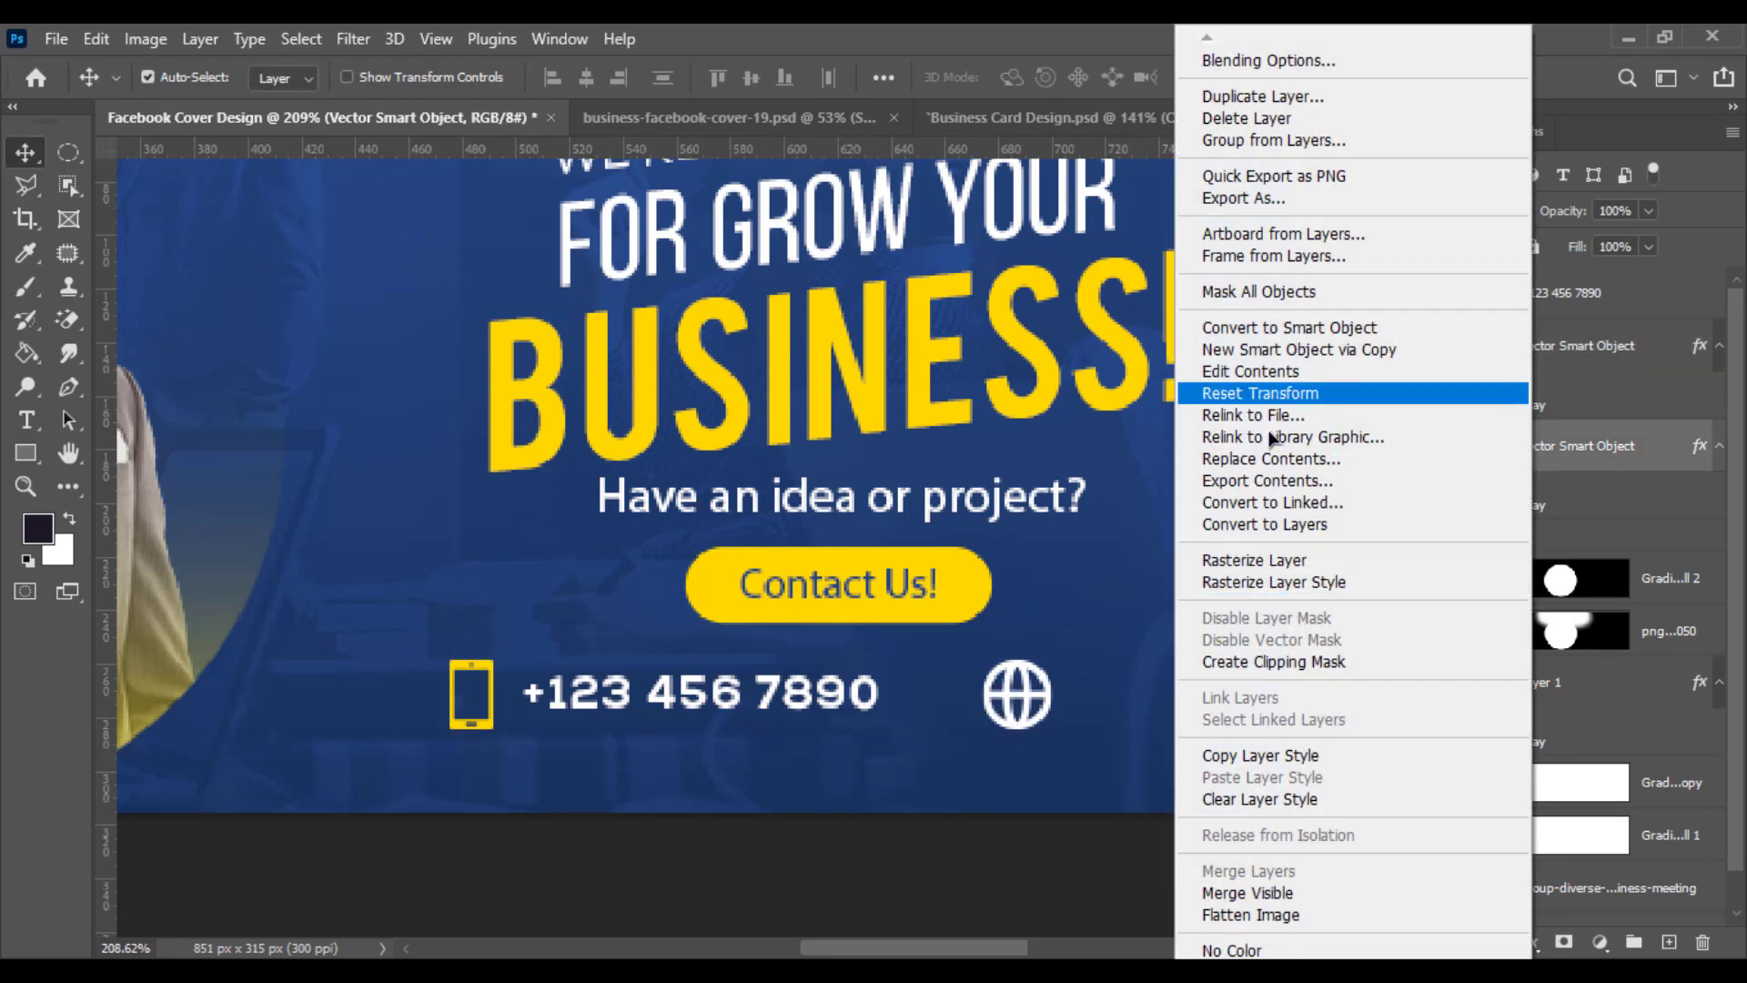
{"action": "left_click", "coordinate": [1287, 754]}
{"action": "left_click", "coordinate": [1588, 346]}
{"action": "right_click", "coordinate": [1588, 346]}
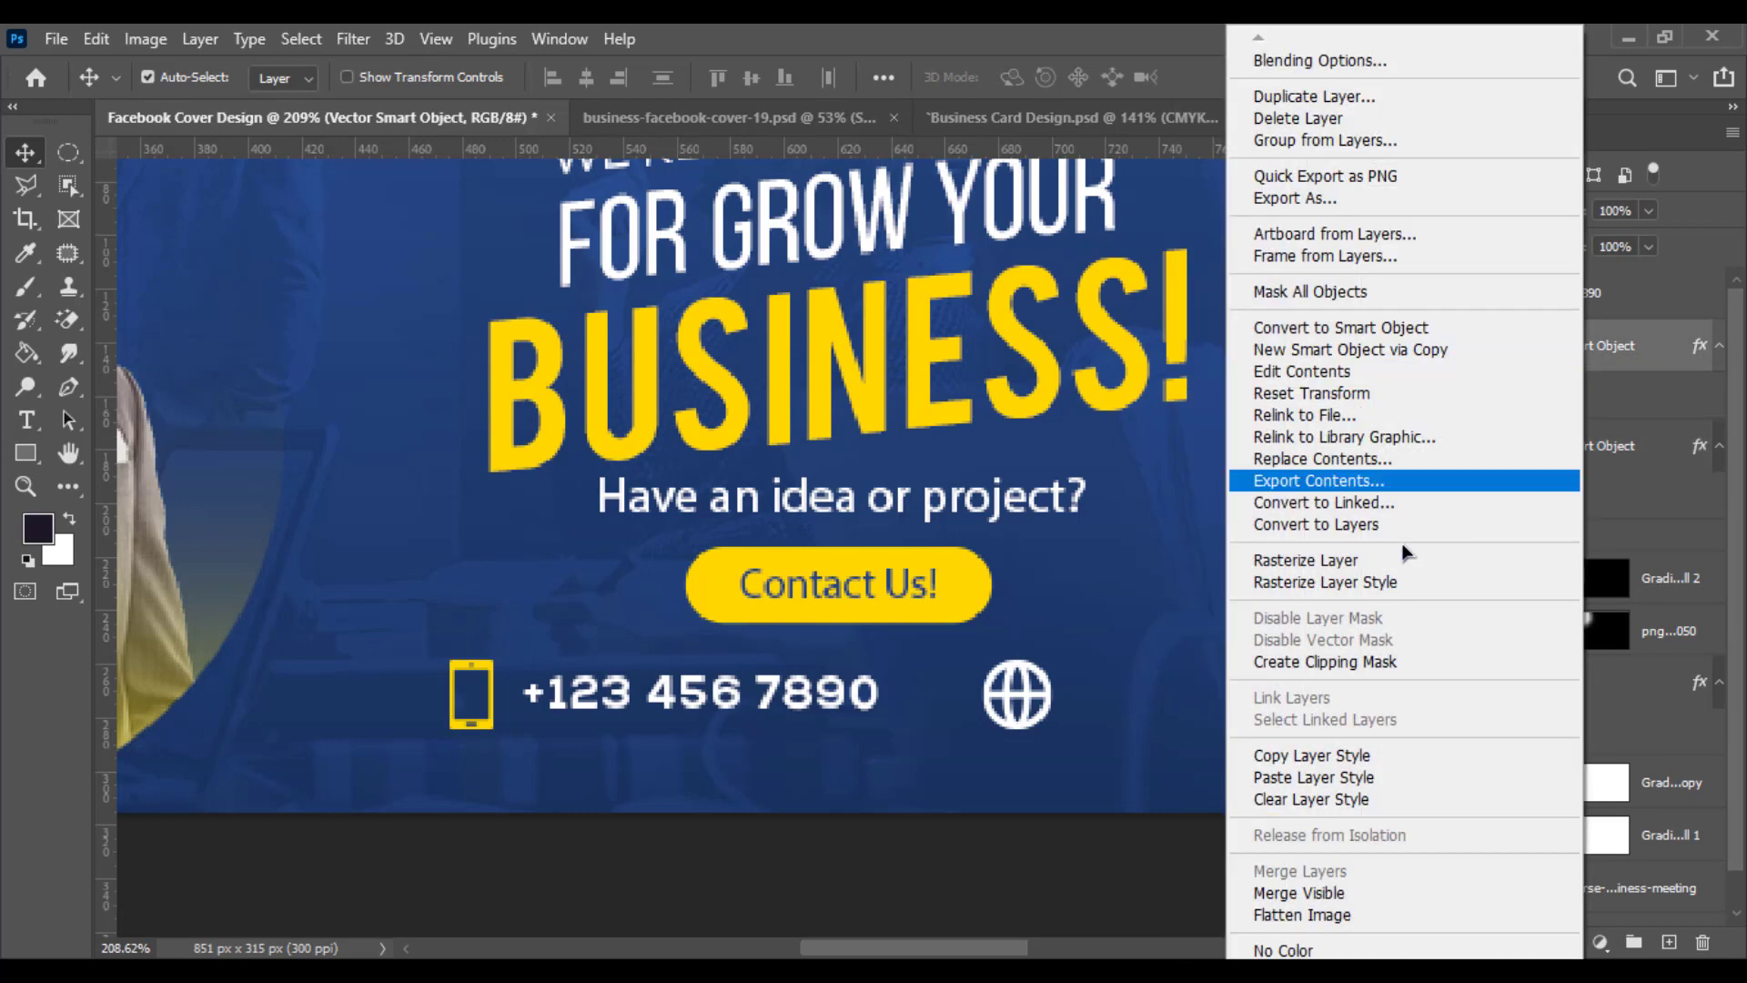
{"action": "left_click", "coordinate": [1302, 777]}
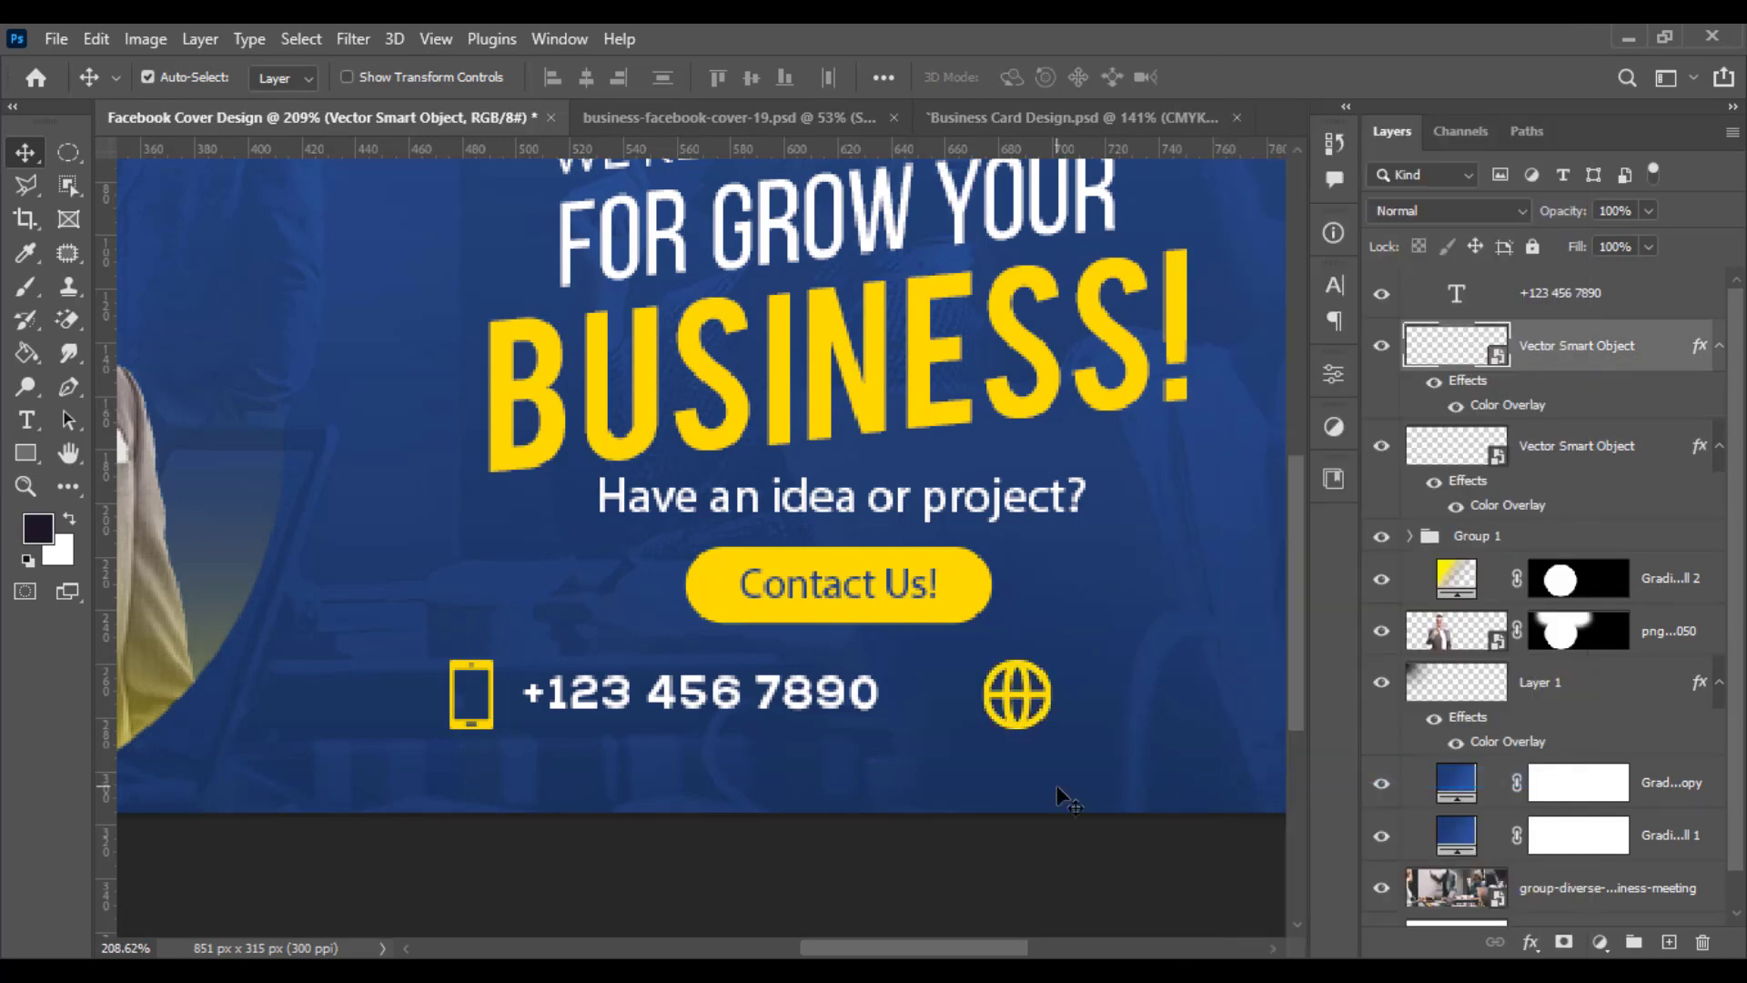
- Nudge the globe icon and duplicate the phone number text to the right of the globe
{"action": "left_click_drag", "start_coordinate": [1014, 706], "coordinate": [968, 699]}
{"action": "left_click_drag", "start_coordinate": [897, 747], "coordinate": [679, 781]}
{"action": "left_click_drag", "start_coordinate": [498, 731], "coordinate": [1040, 731]}
- Replace the duplicated text with the website address websiteurl.com
{"action": "double_click", "coordinate": [958, 728]}
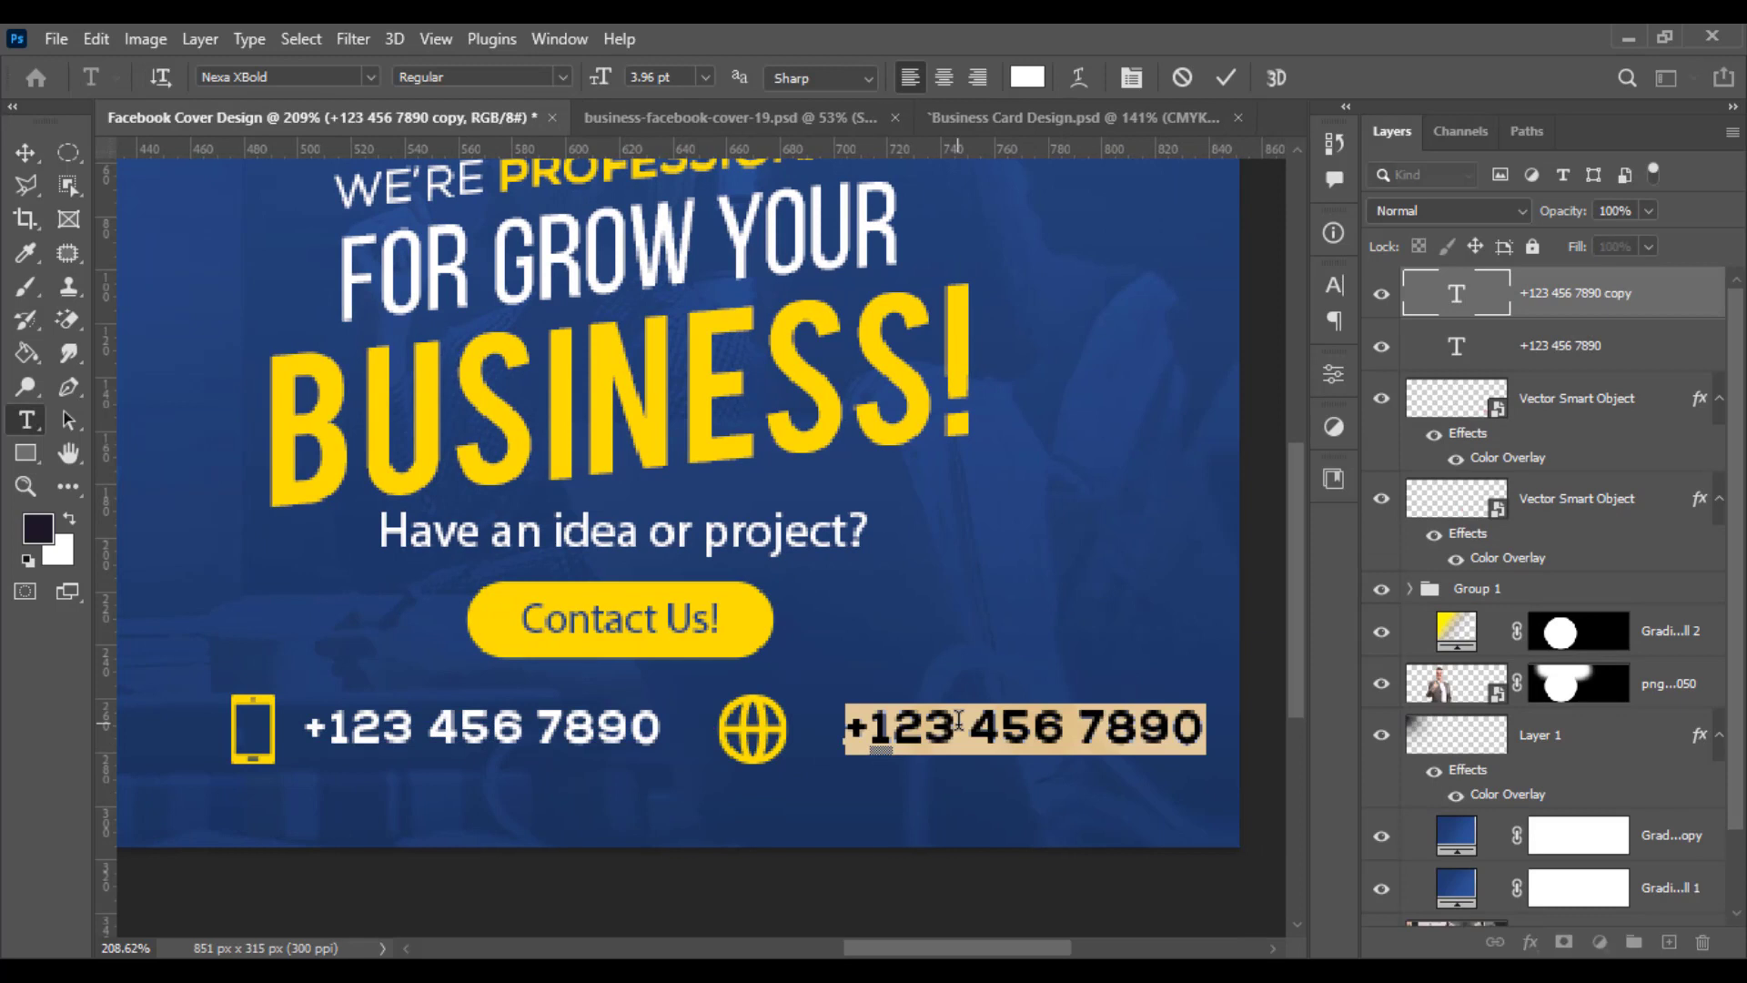
{"action": "type", "text": "WE"}
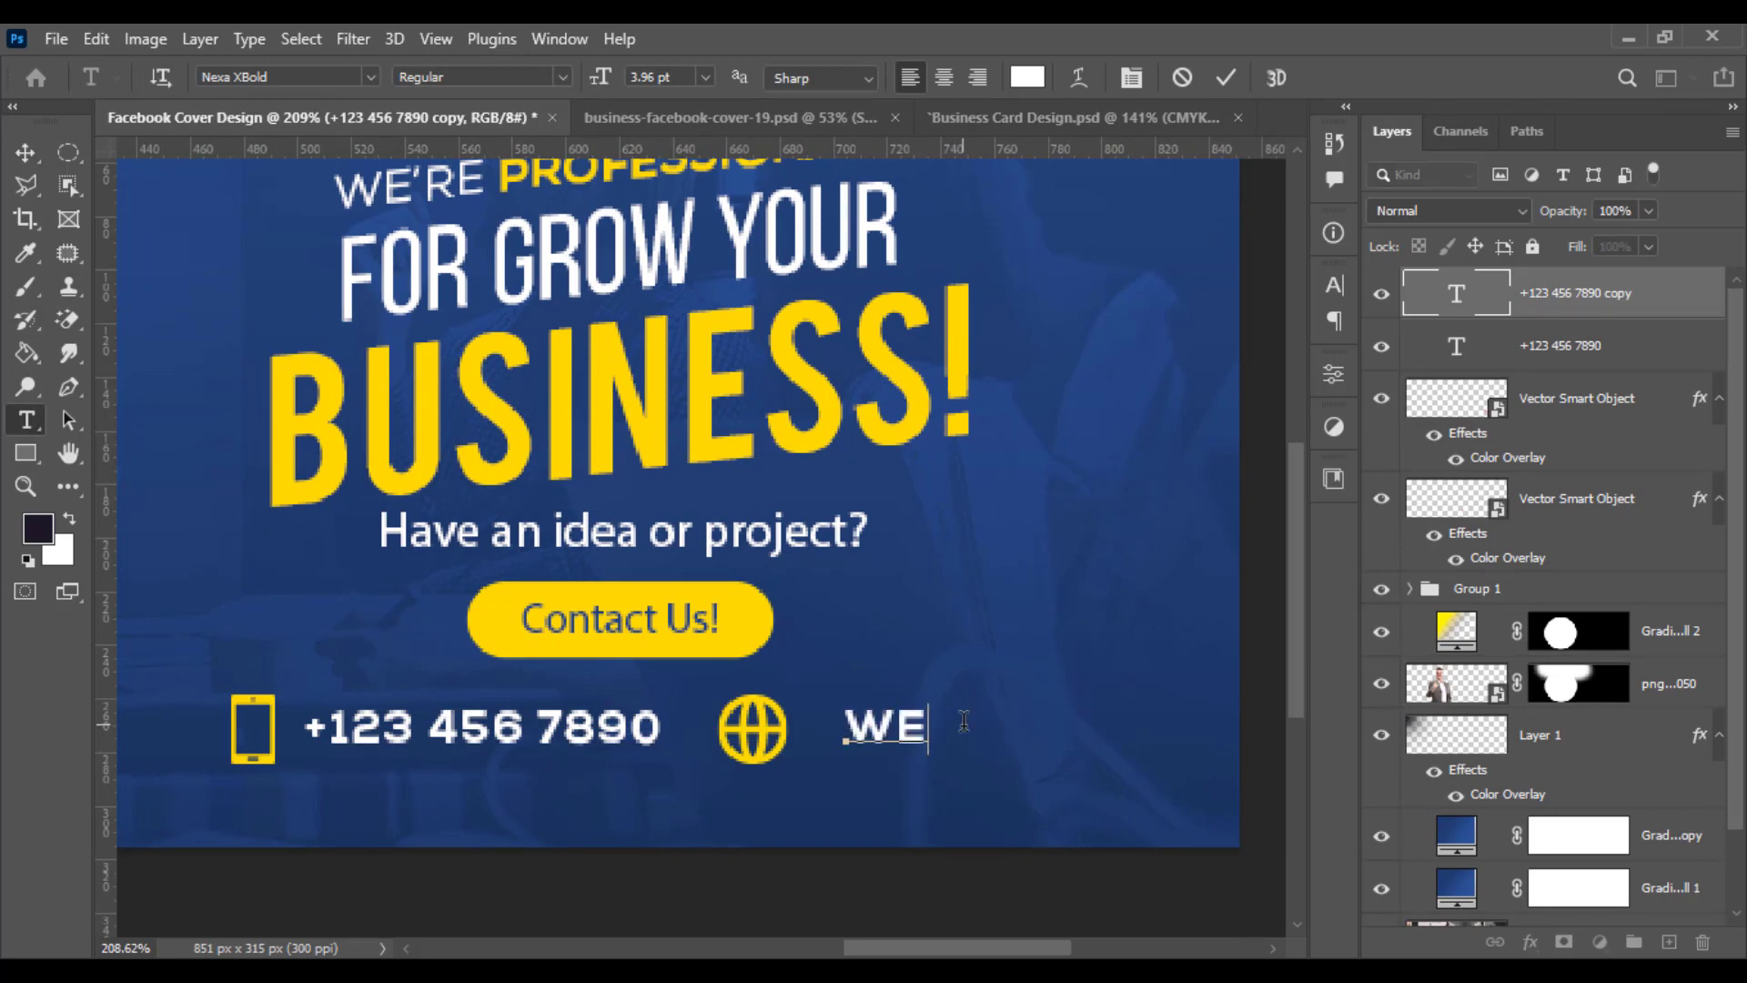
{"action": "key", "text": "BackSpace"}
{"action": "key", "text": "BackSpace"}
{"action": "type", "text": "WE"}
{"action": "key", "text": "BackSpace"}
{"action": "key", "text": "BackSpace"}
{"action": "type", "text": "WEBSIT"}
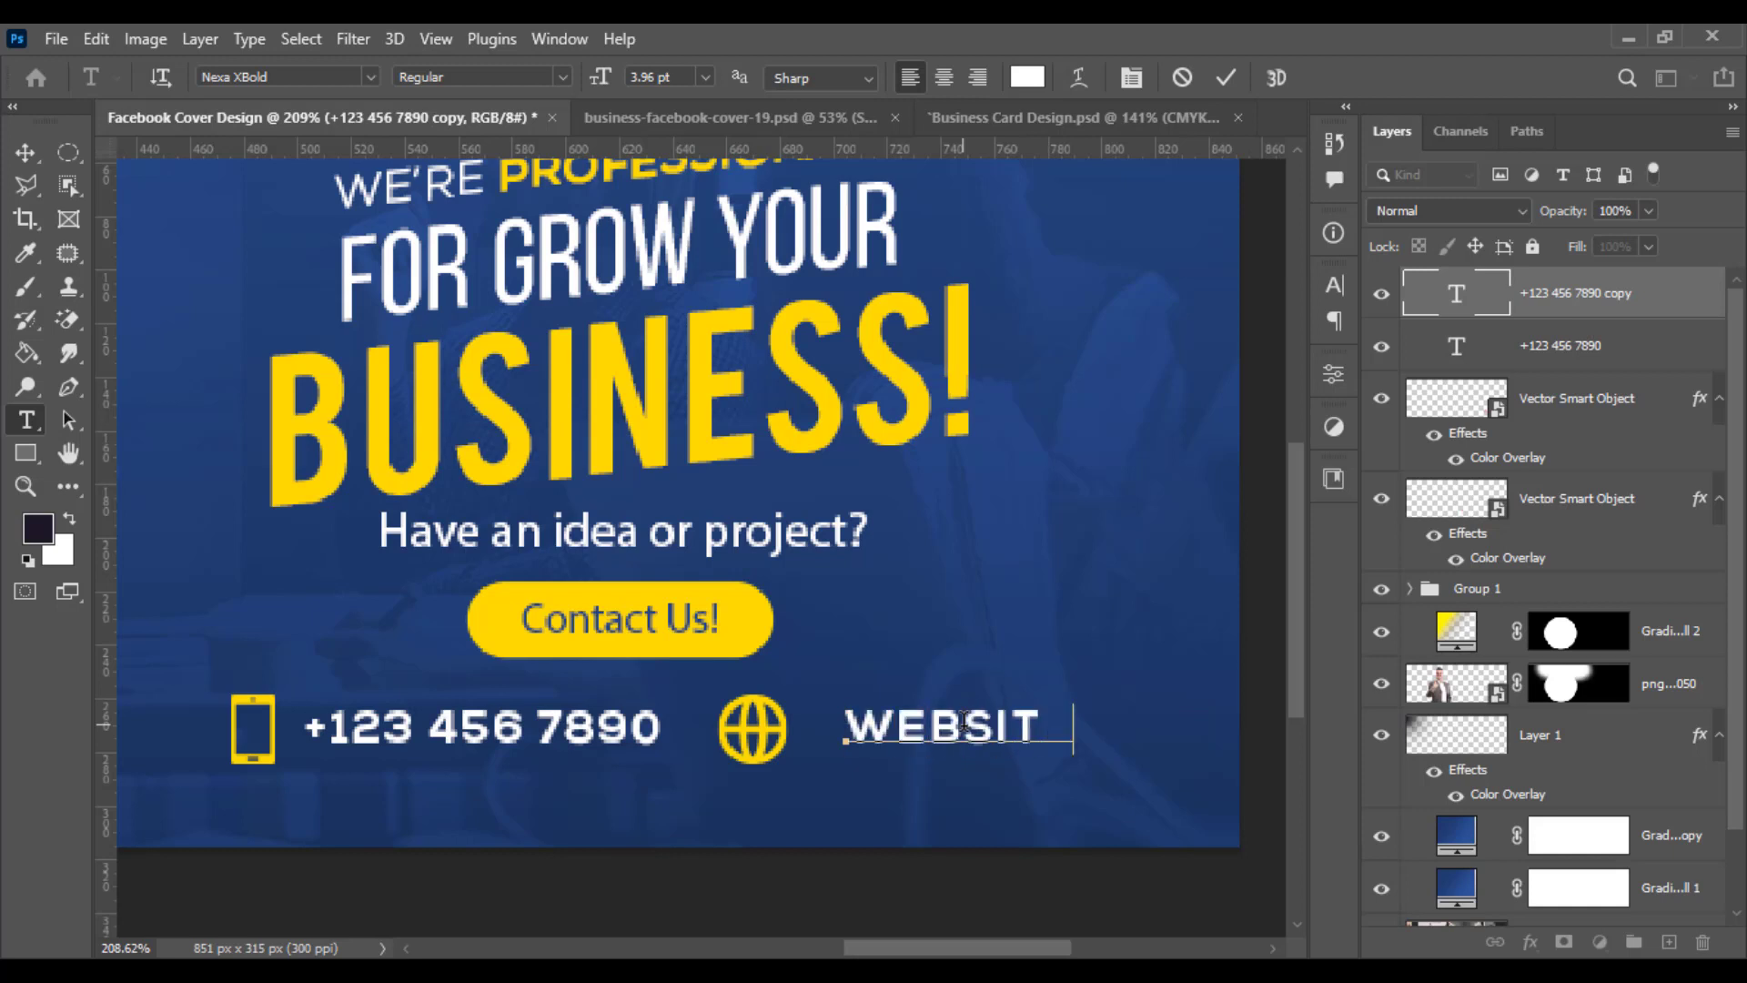
{"action": "type", "text": "EURL."}
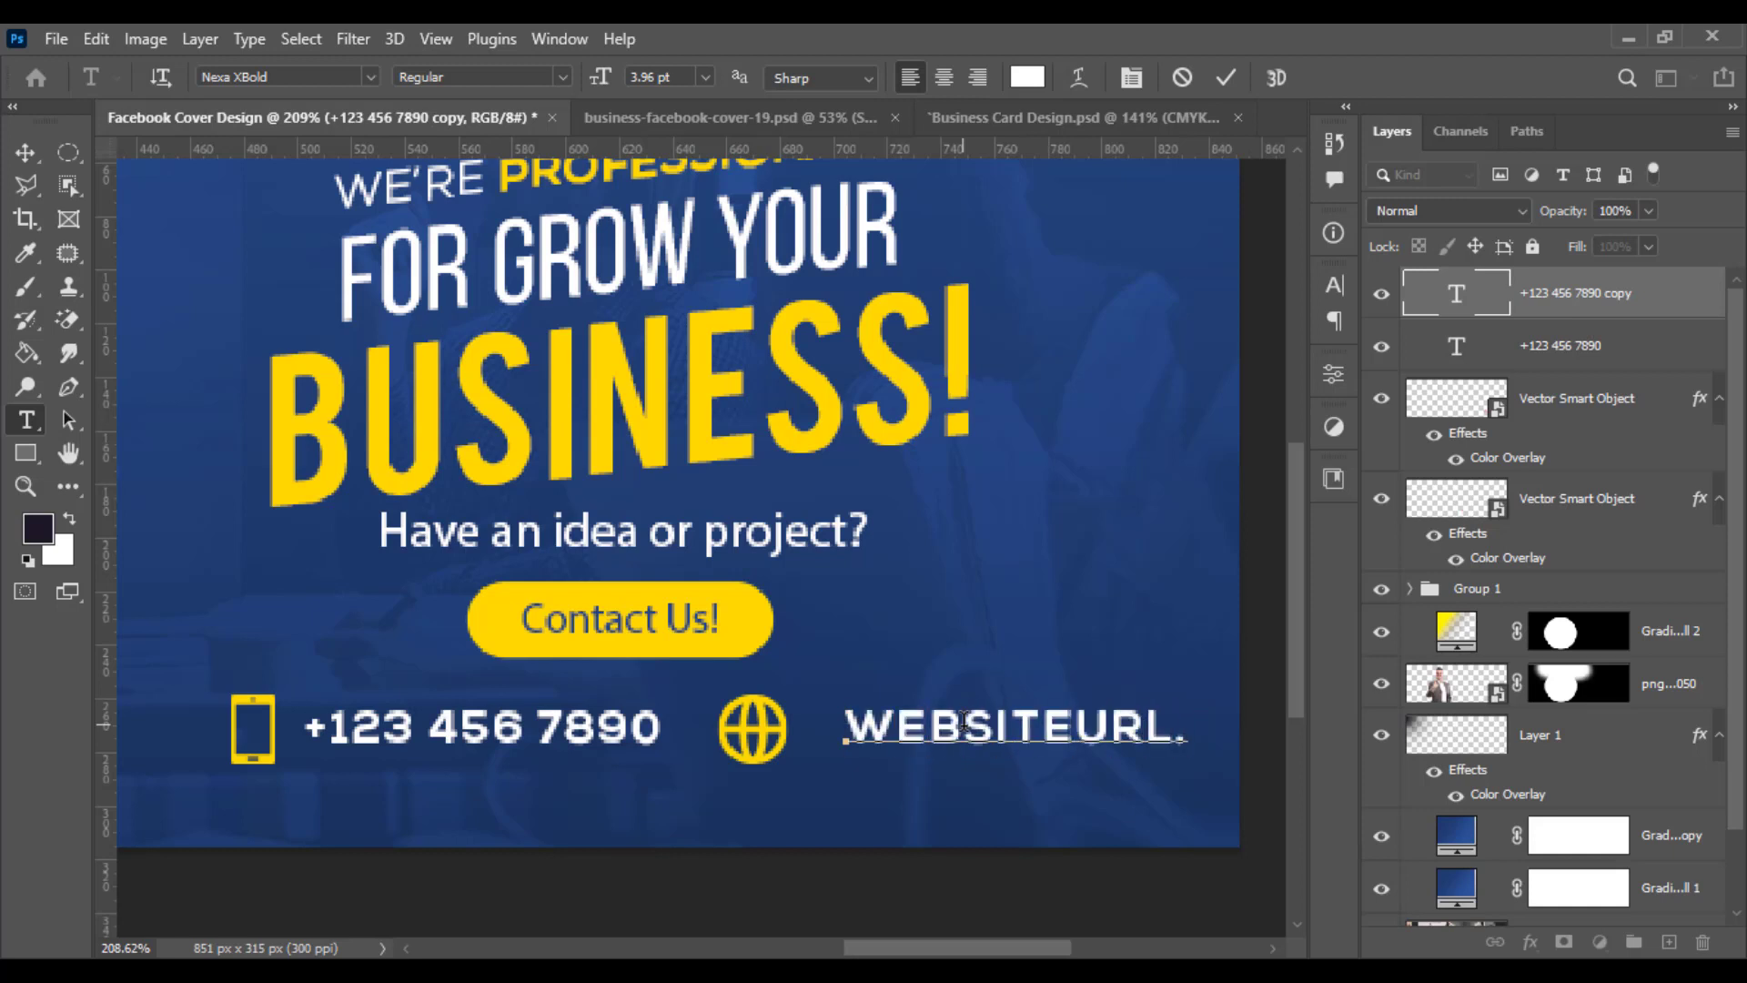
{"action": "type", "text": "CO"}
- Select all the website address text and turn off All Caps
{"action": "key", "text": "ctrl+a"}
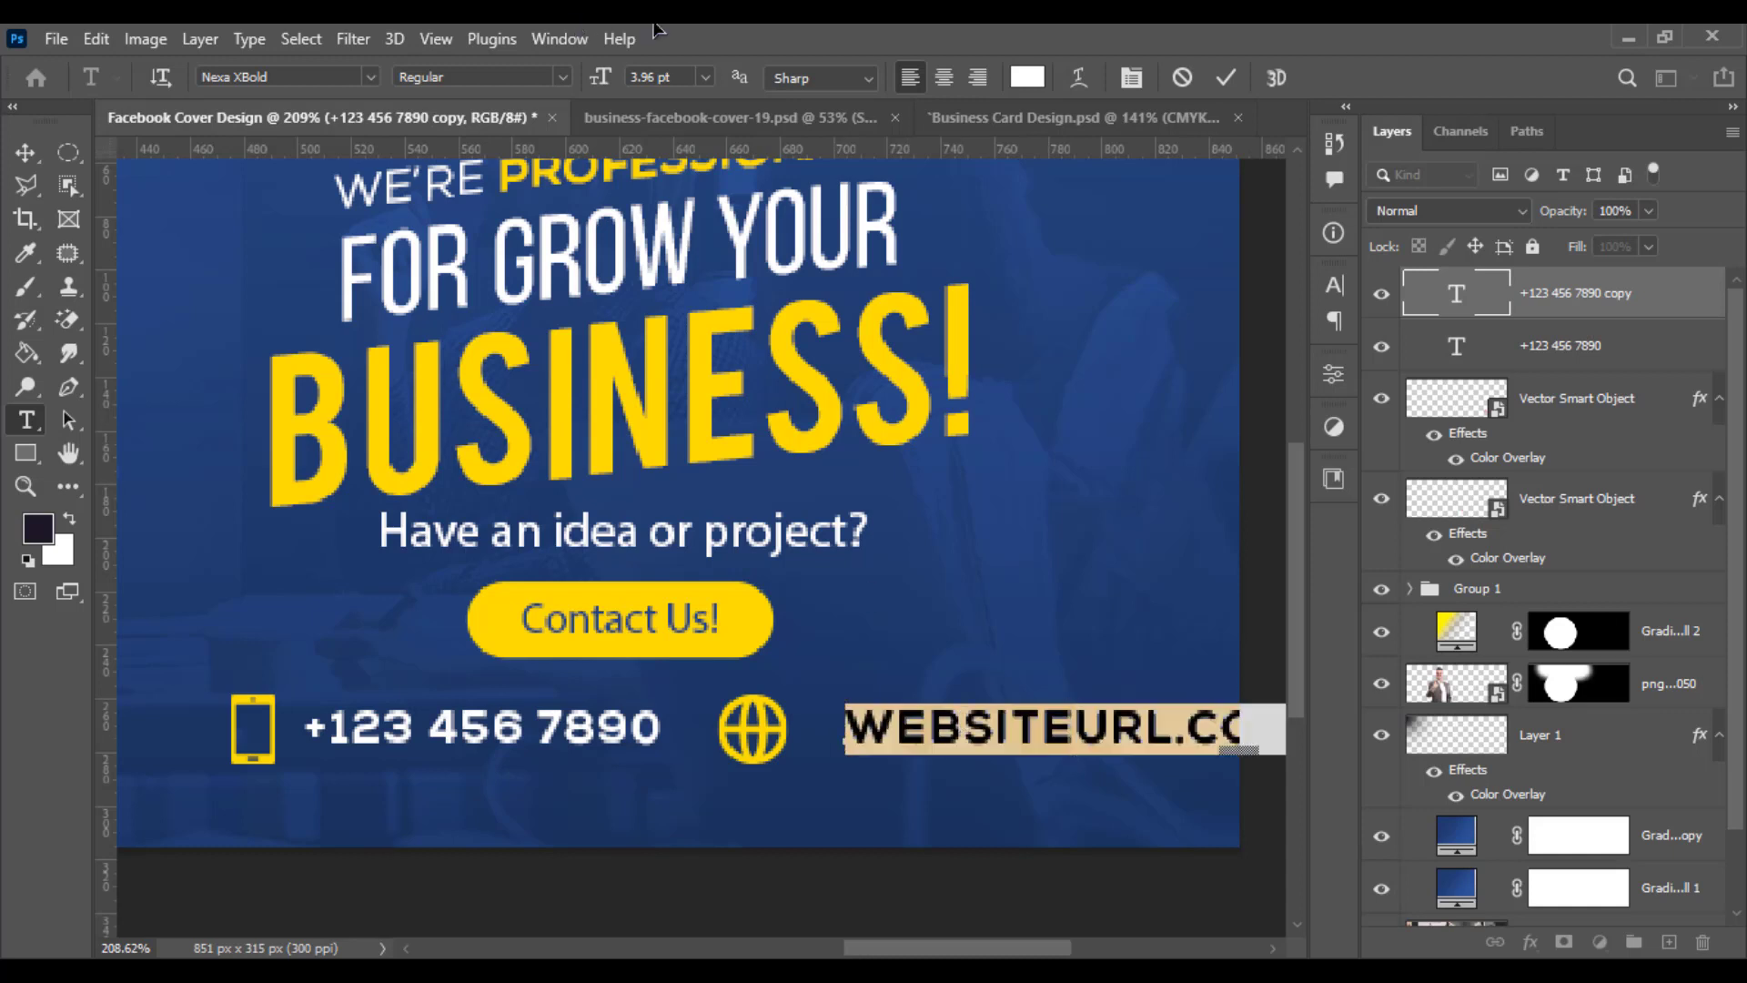
{"action": "left_click", "coordinate": [1079, 76]}
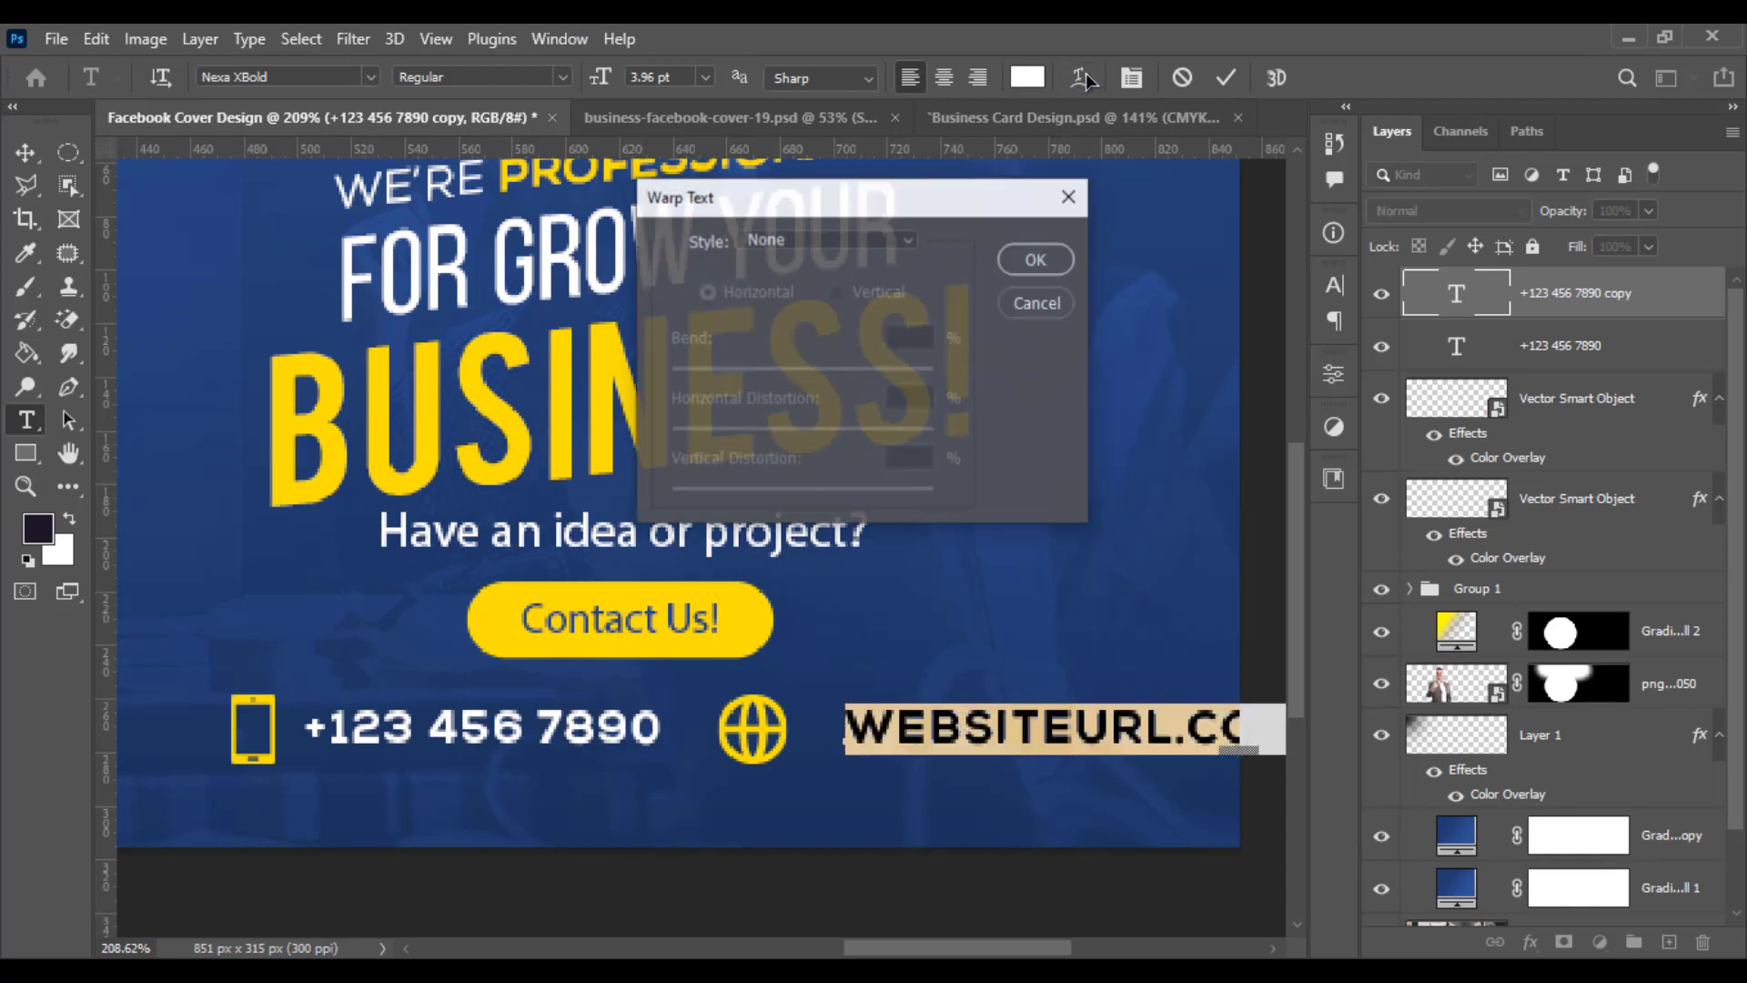
{"action": "left_click", "coordinate": [1025, 304]}
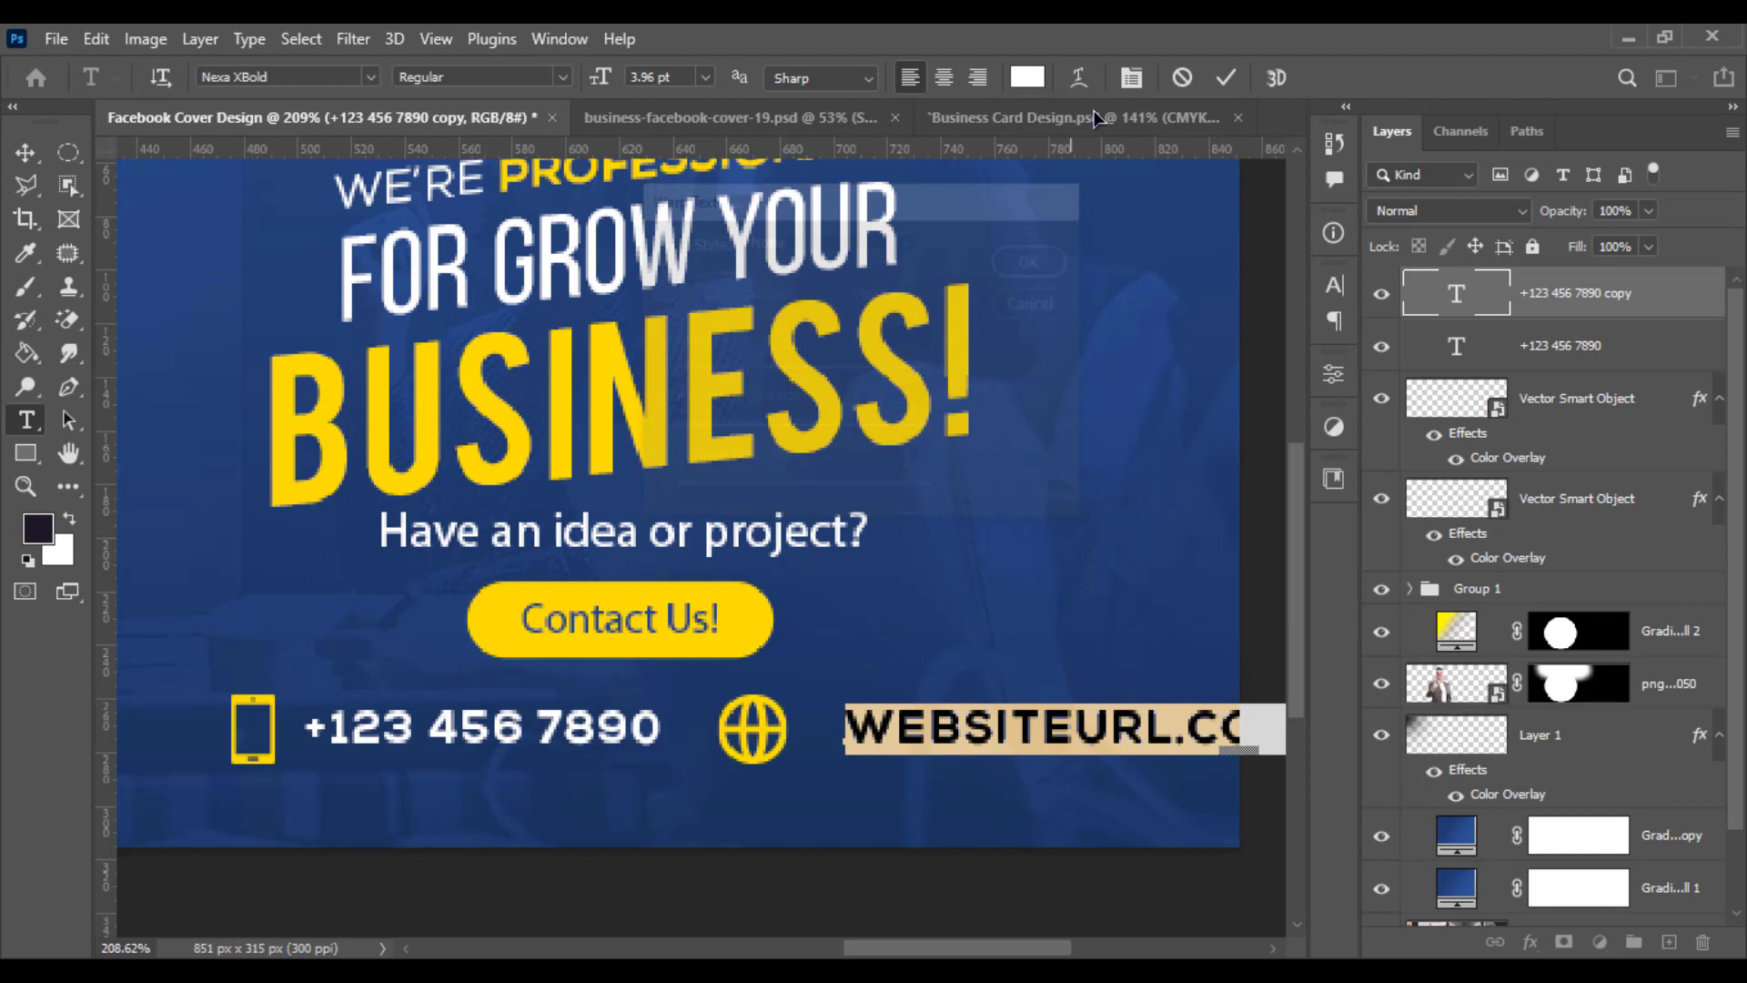
{"action": "left_click", "coordinate": [1131, 78]}
{"action": "left_click", "coordinate": [1119, 462]}
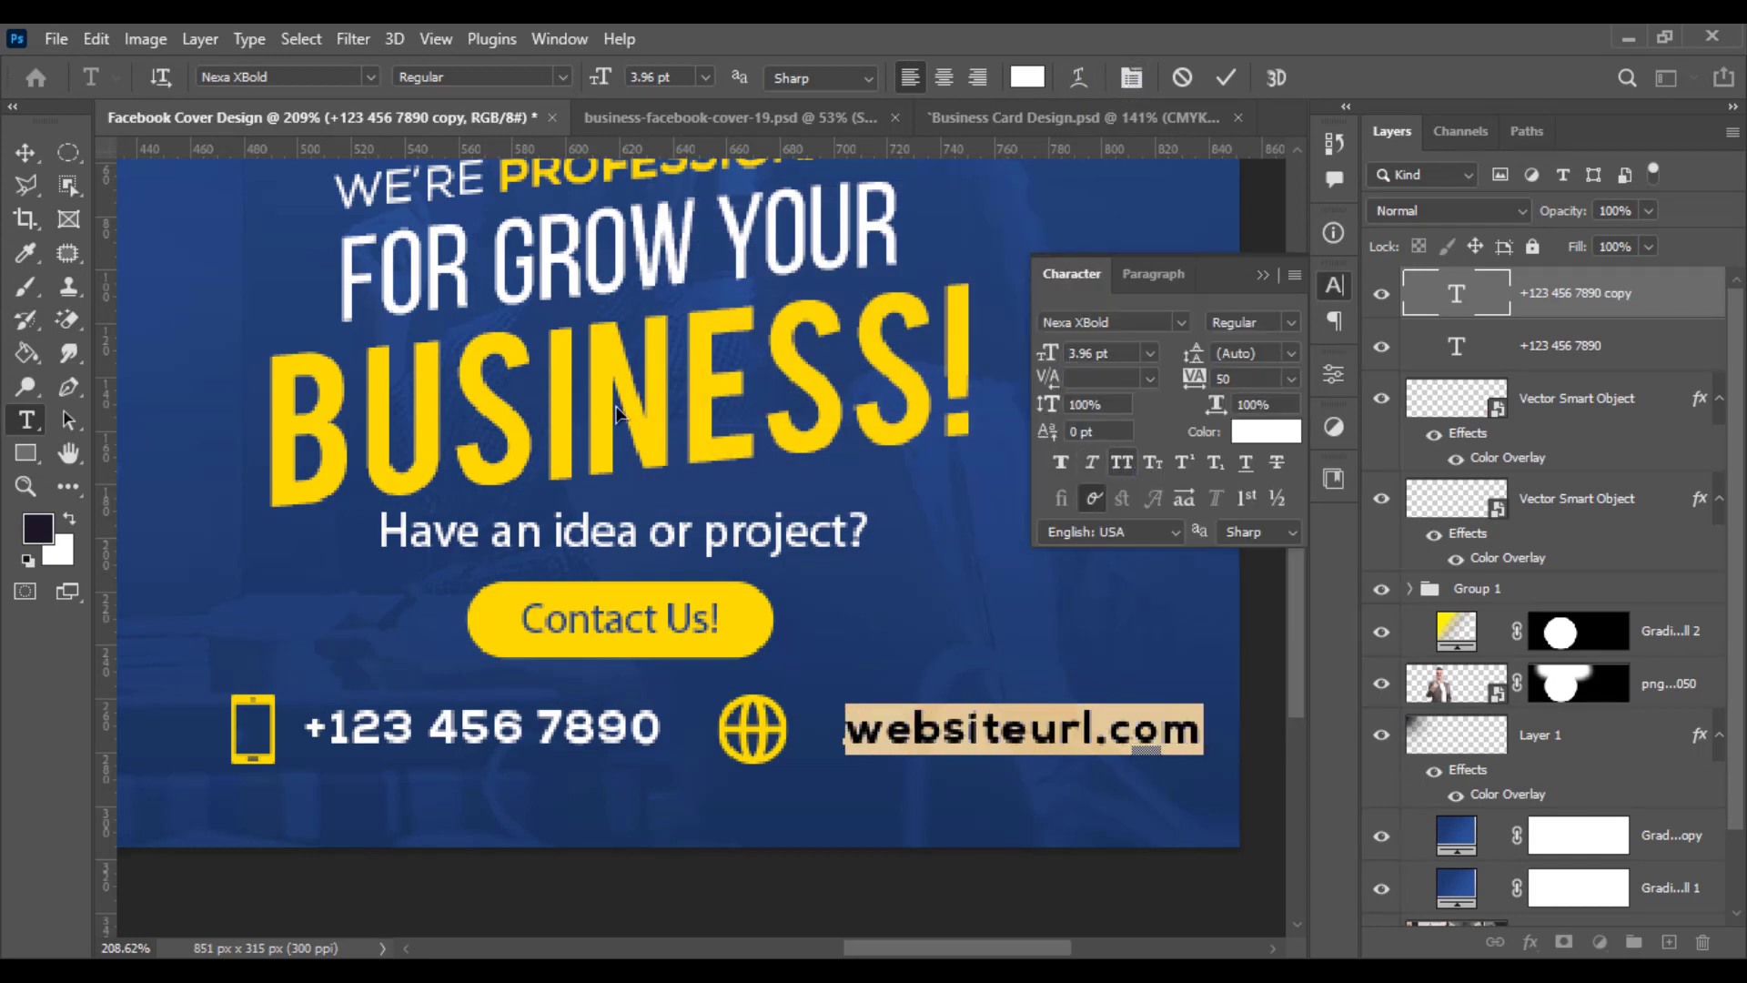
- Set the website address font to Nexa Regular
{"action": "left_click", "coordinate": [1135, 324]}
{"action": "type", "text": "nexa"}
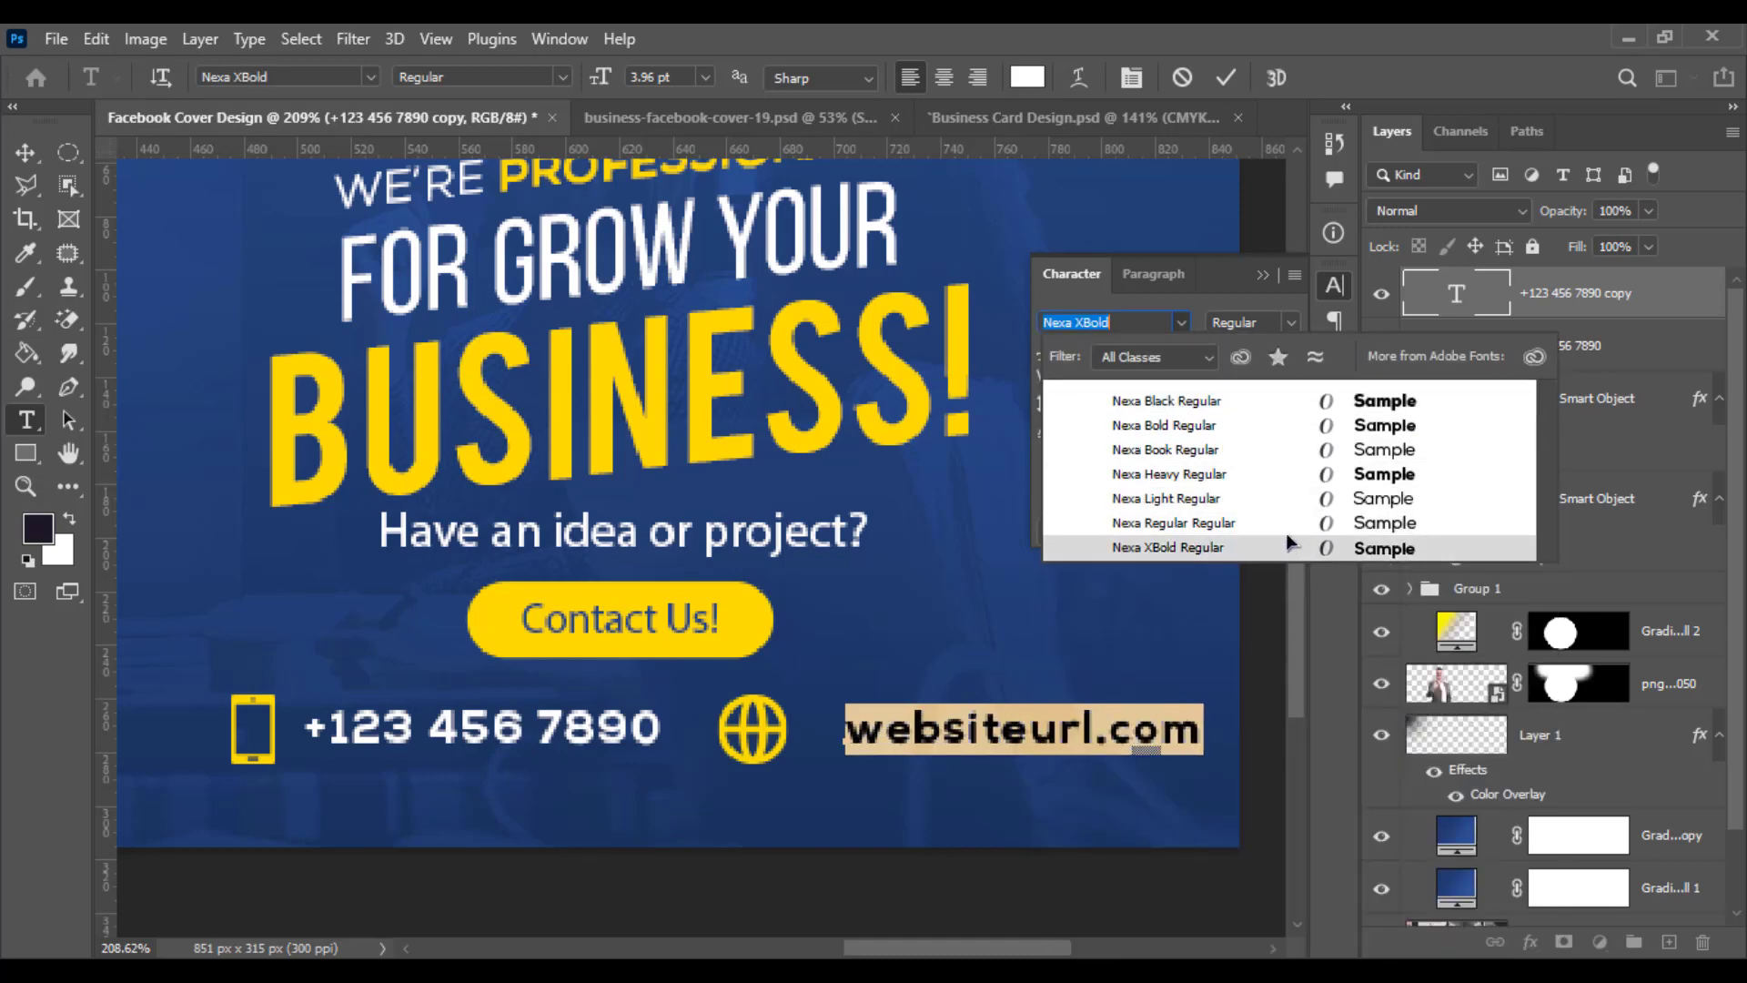
{"action": "left_click", "coordinate": [1293, 525]}
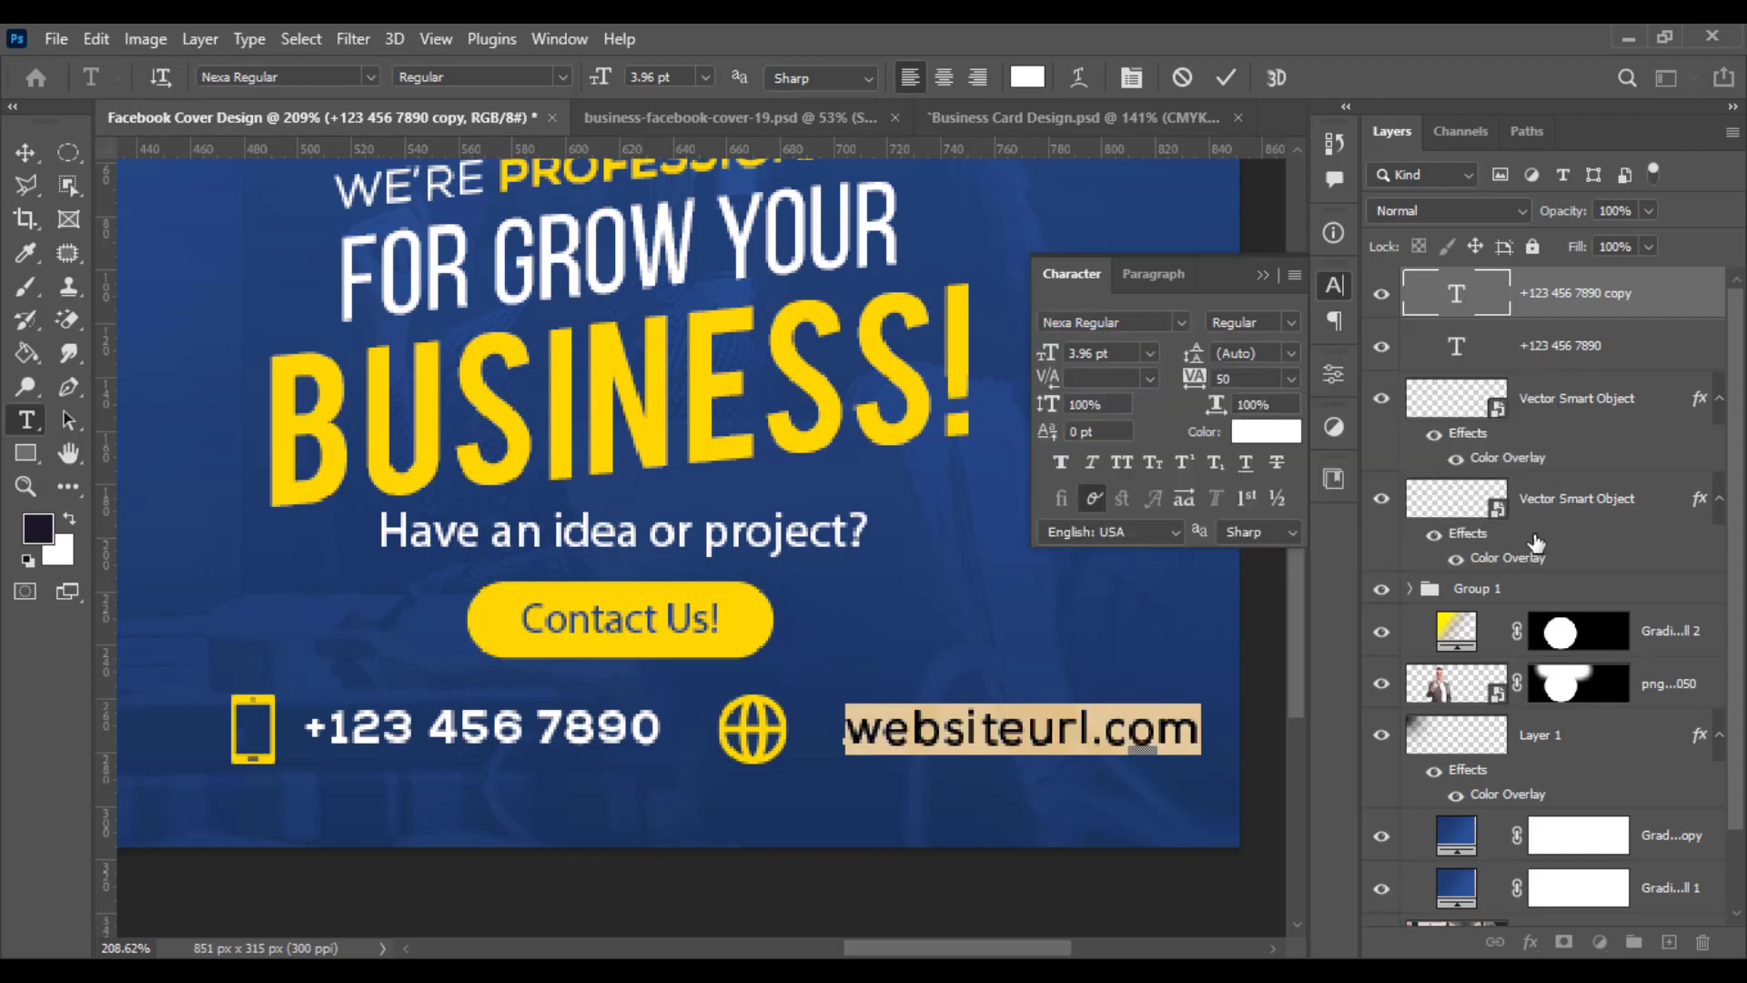
- Select the phone number text layer and set its font to Nexa Regular
{"action": "left_click", "coordinate": [1561, 353]}
{"action": "key", "text": "v"}
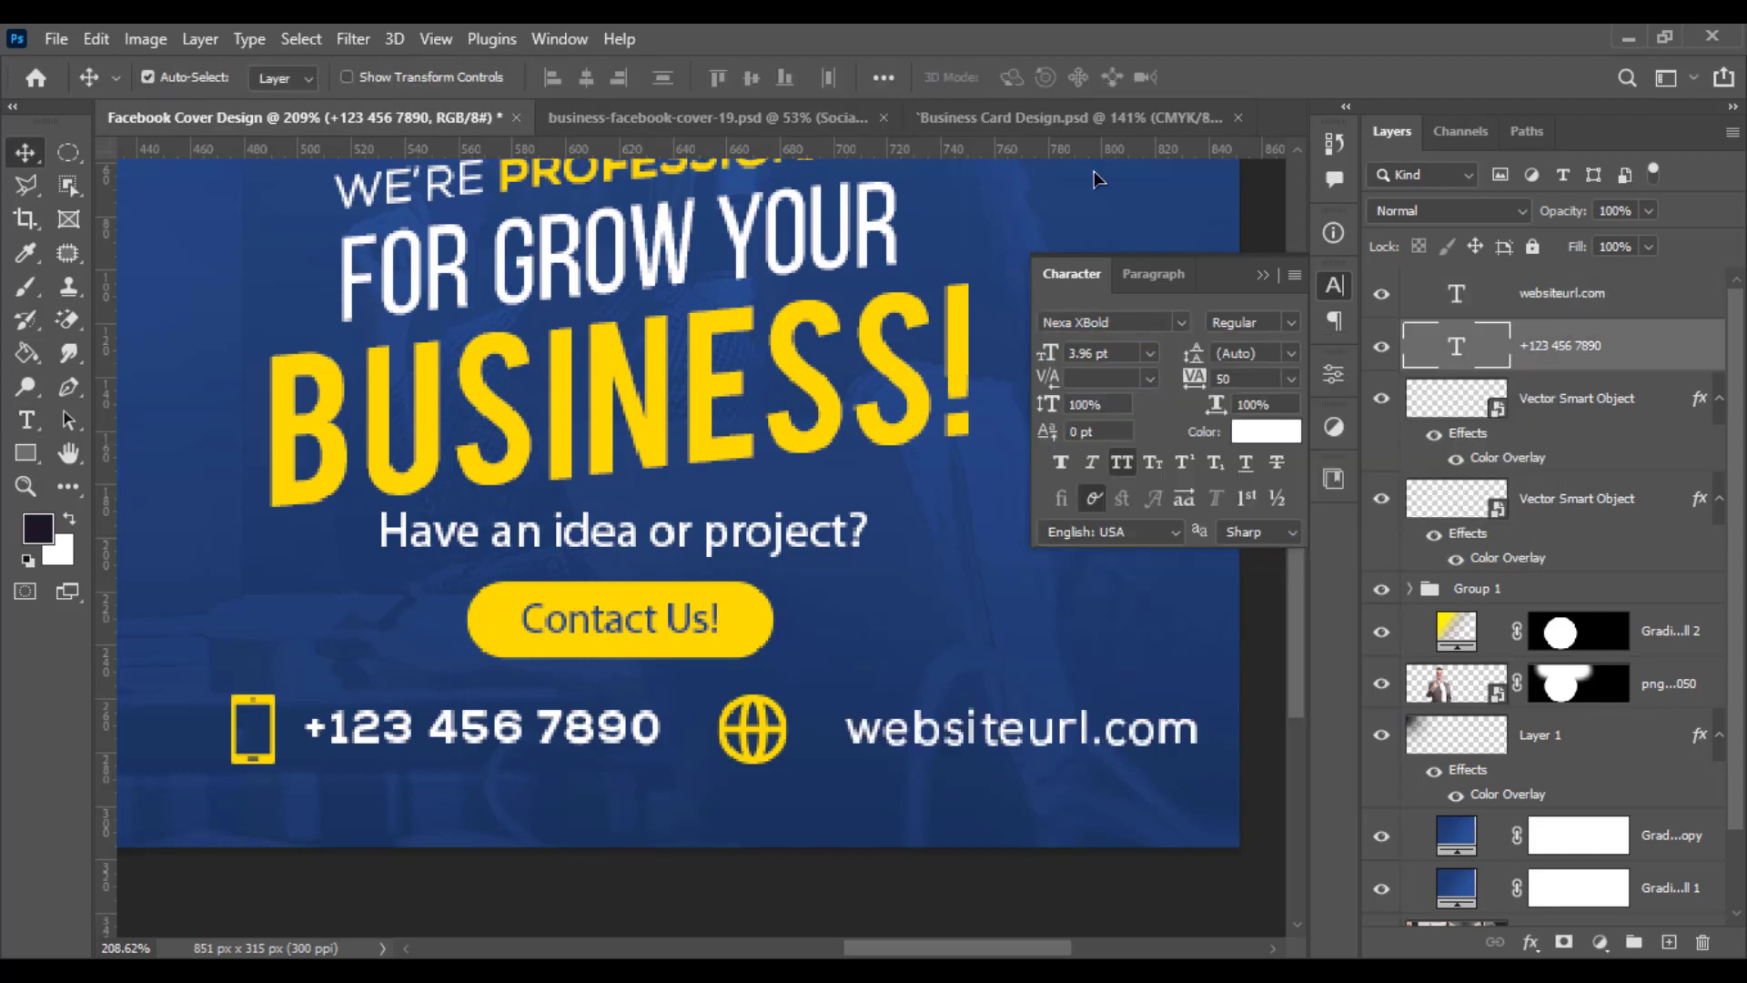
{"action": "left_click", "coordinate": [1183, 321]}
{"action": "left_click", "coordinate": [1112, 322]}
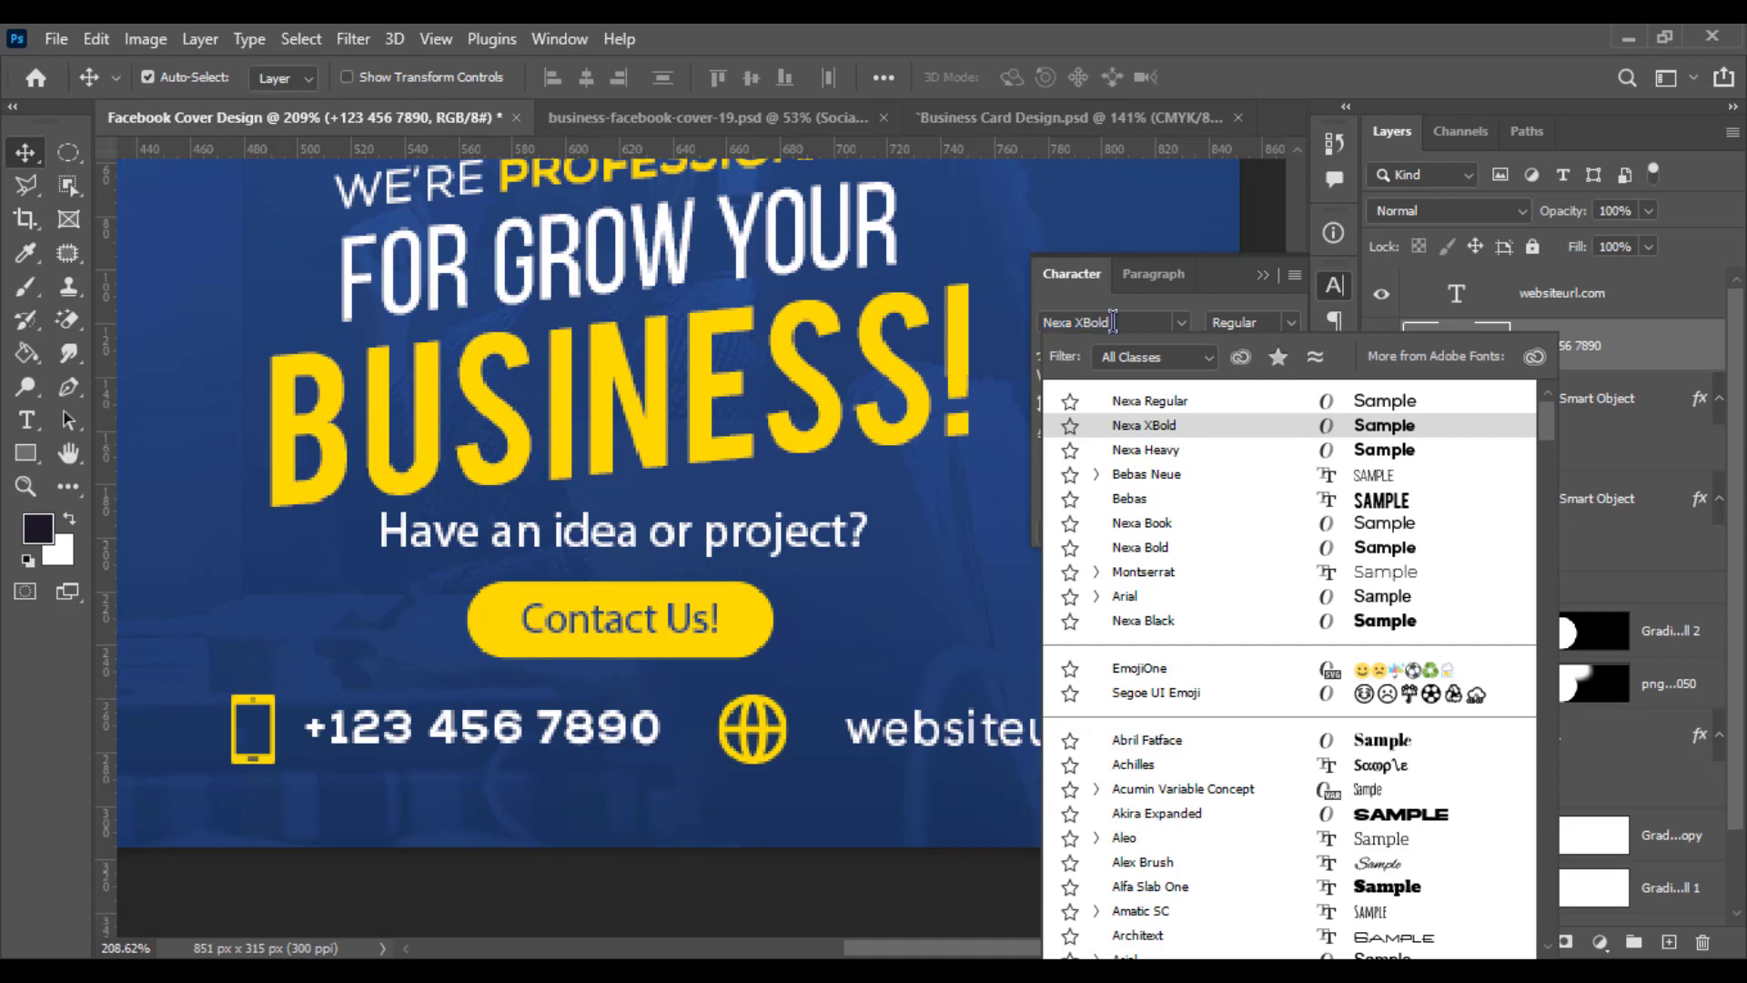
{"action": "left_click", "coordinate": [1138, 316]}
{"action": "type", "text": "nexa"}
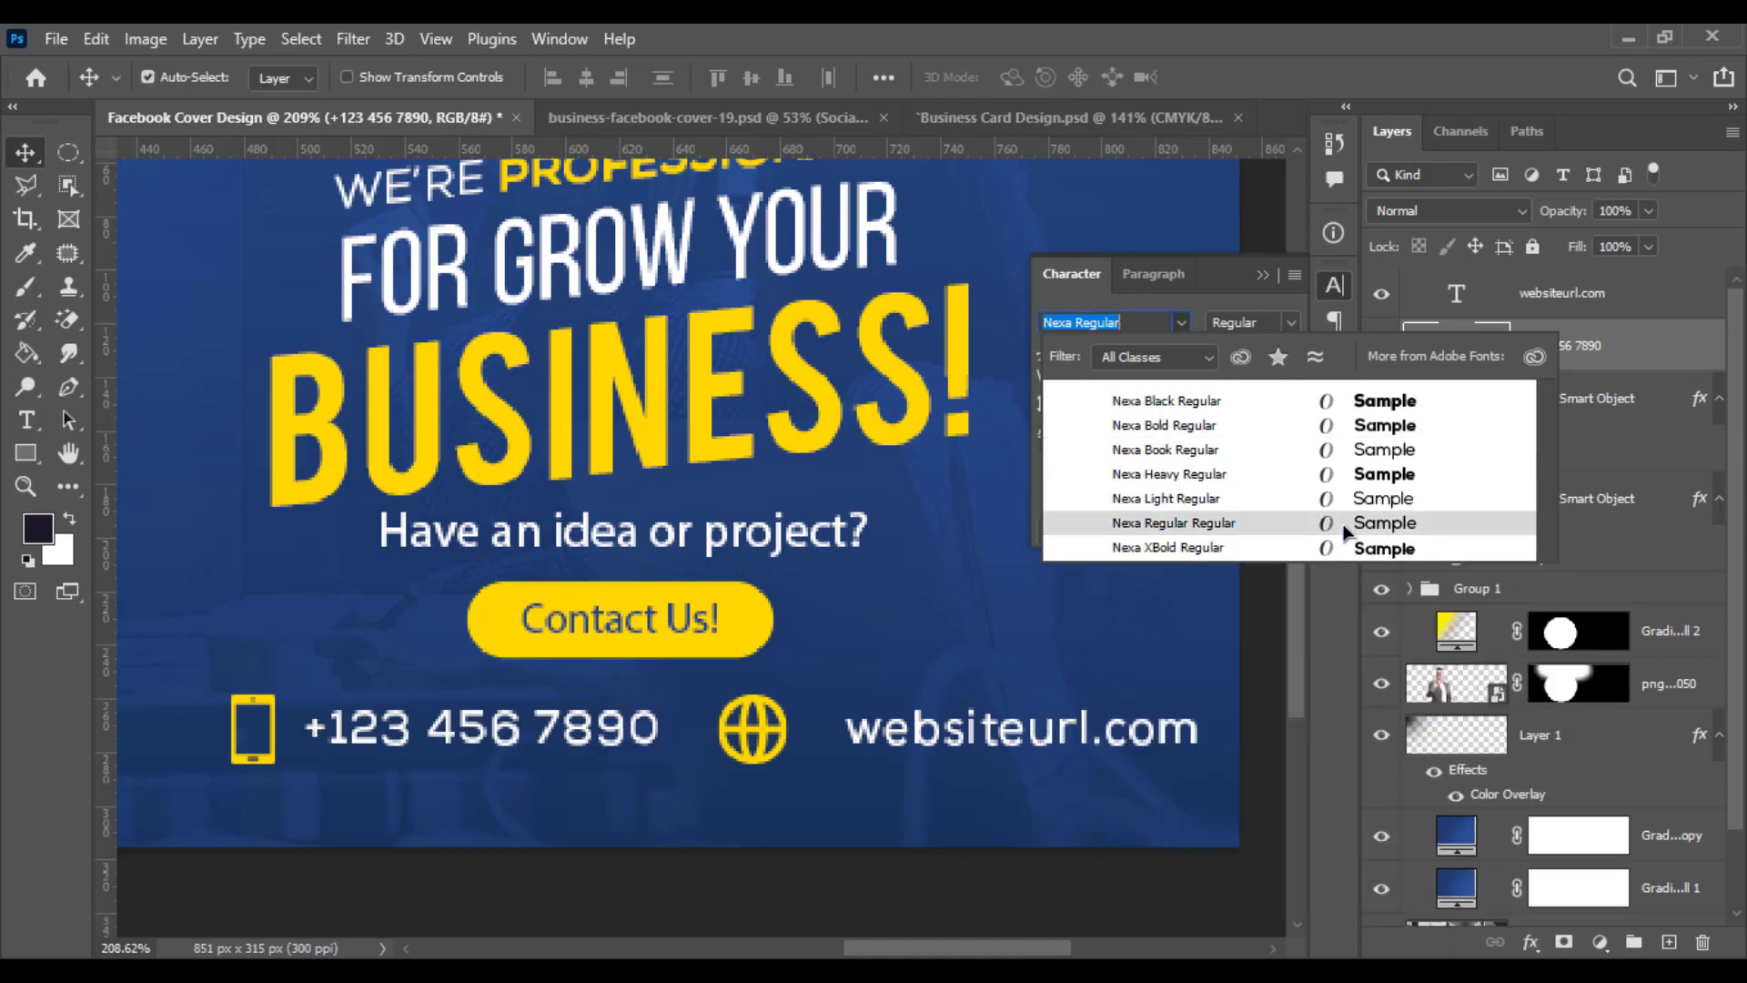
{"action": "left_click", "coordinate": [1346, 531]}
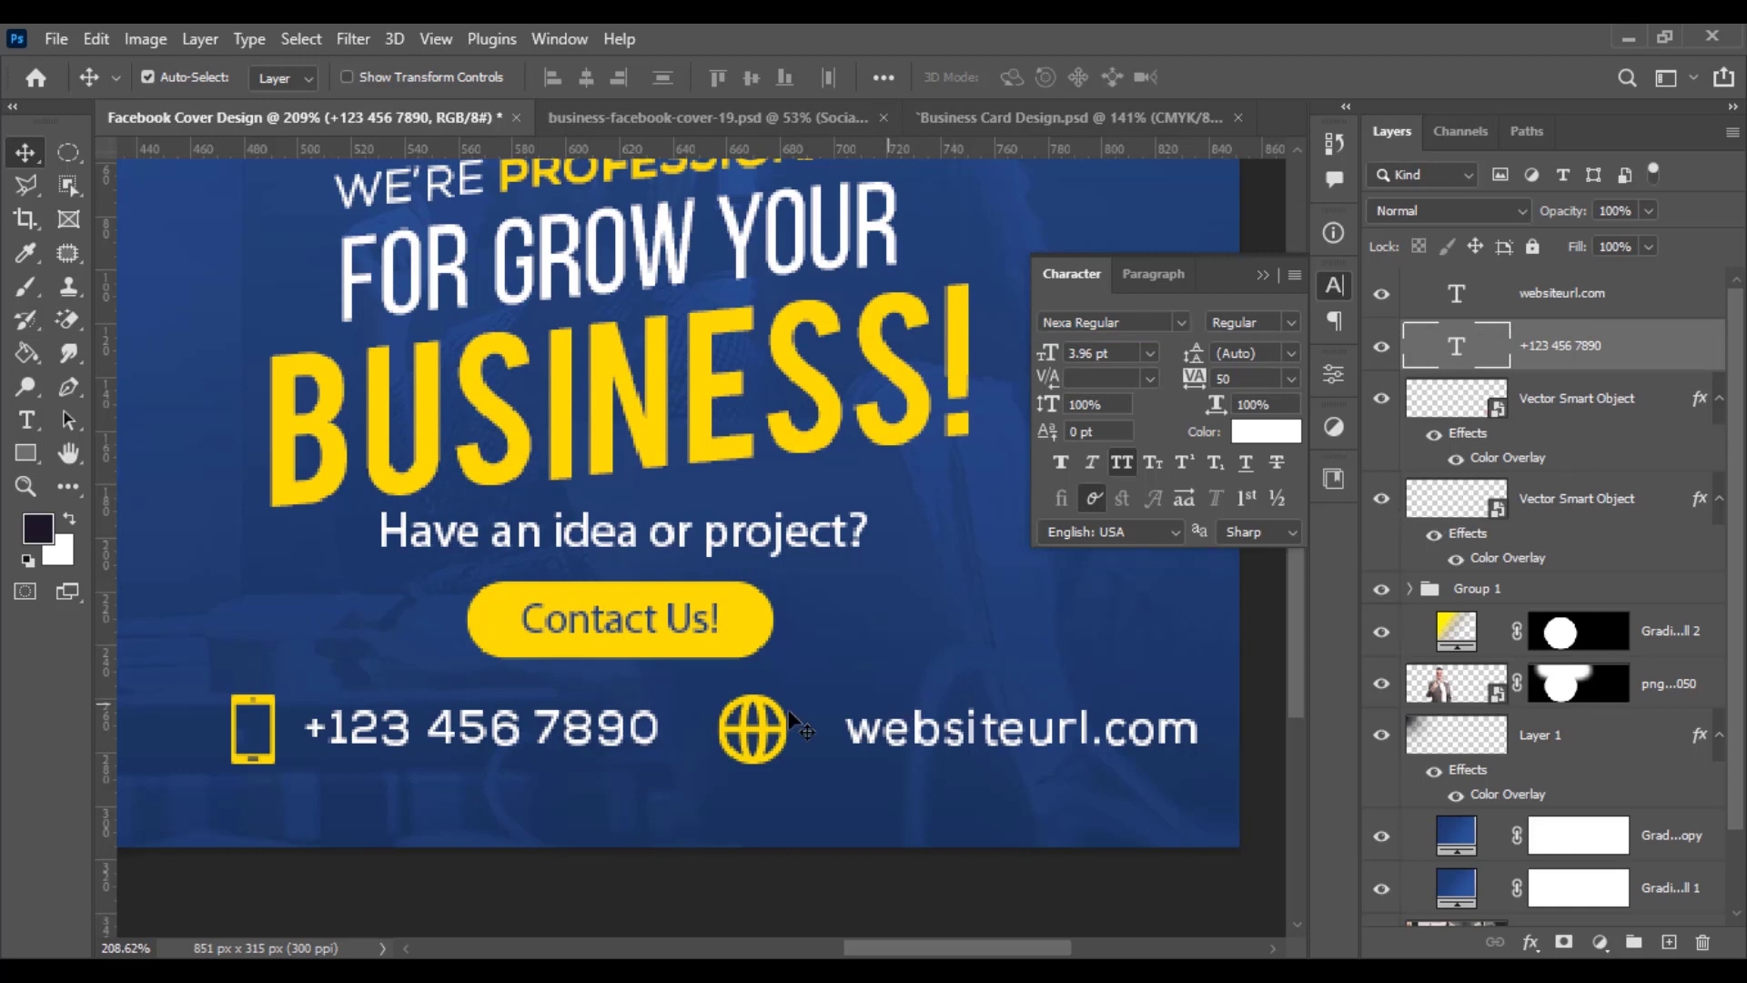
- Reposition the website address text and group the contact icons and text layers together
{"action": "mouse_move", "coordinate": [901, 735]}
{"action": "left_mouse_down"}
{"action": "mouse_move", "coordinate": [851, 737]}
{"action": "mouse_move", "coordinate": [920, 724]}
{"action": "left_mouse_up"}
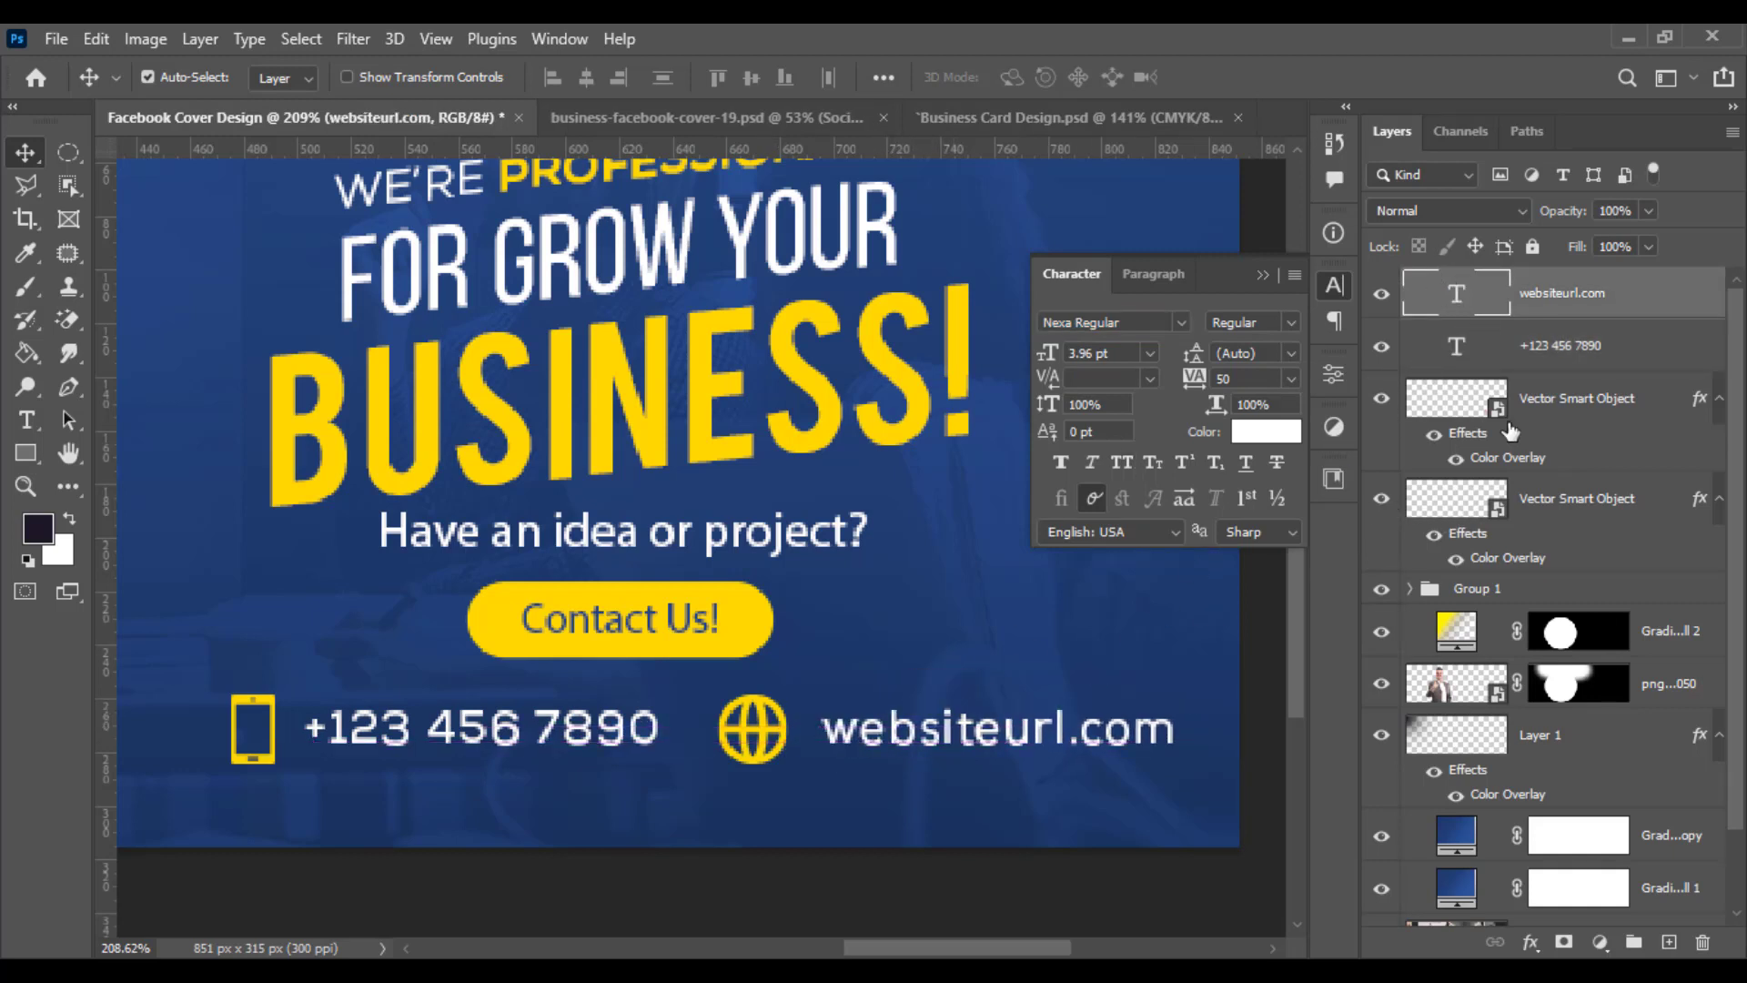
{"action": "left_click", "coordinate": [1541, 526], "text": "shift"}
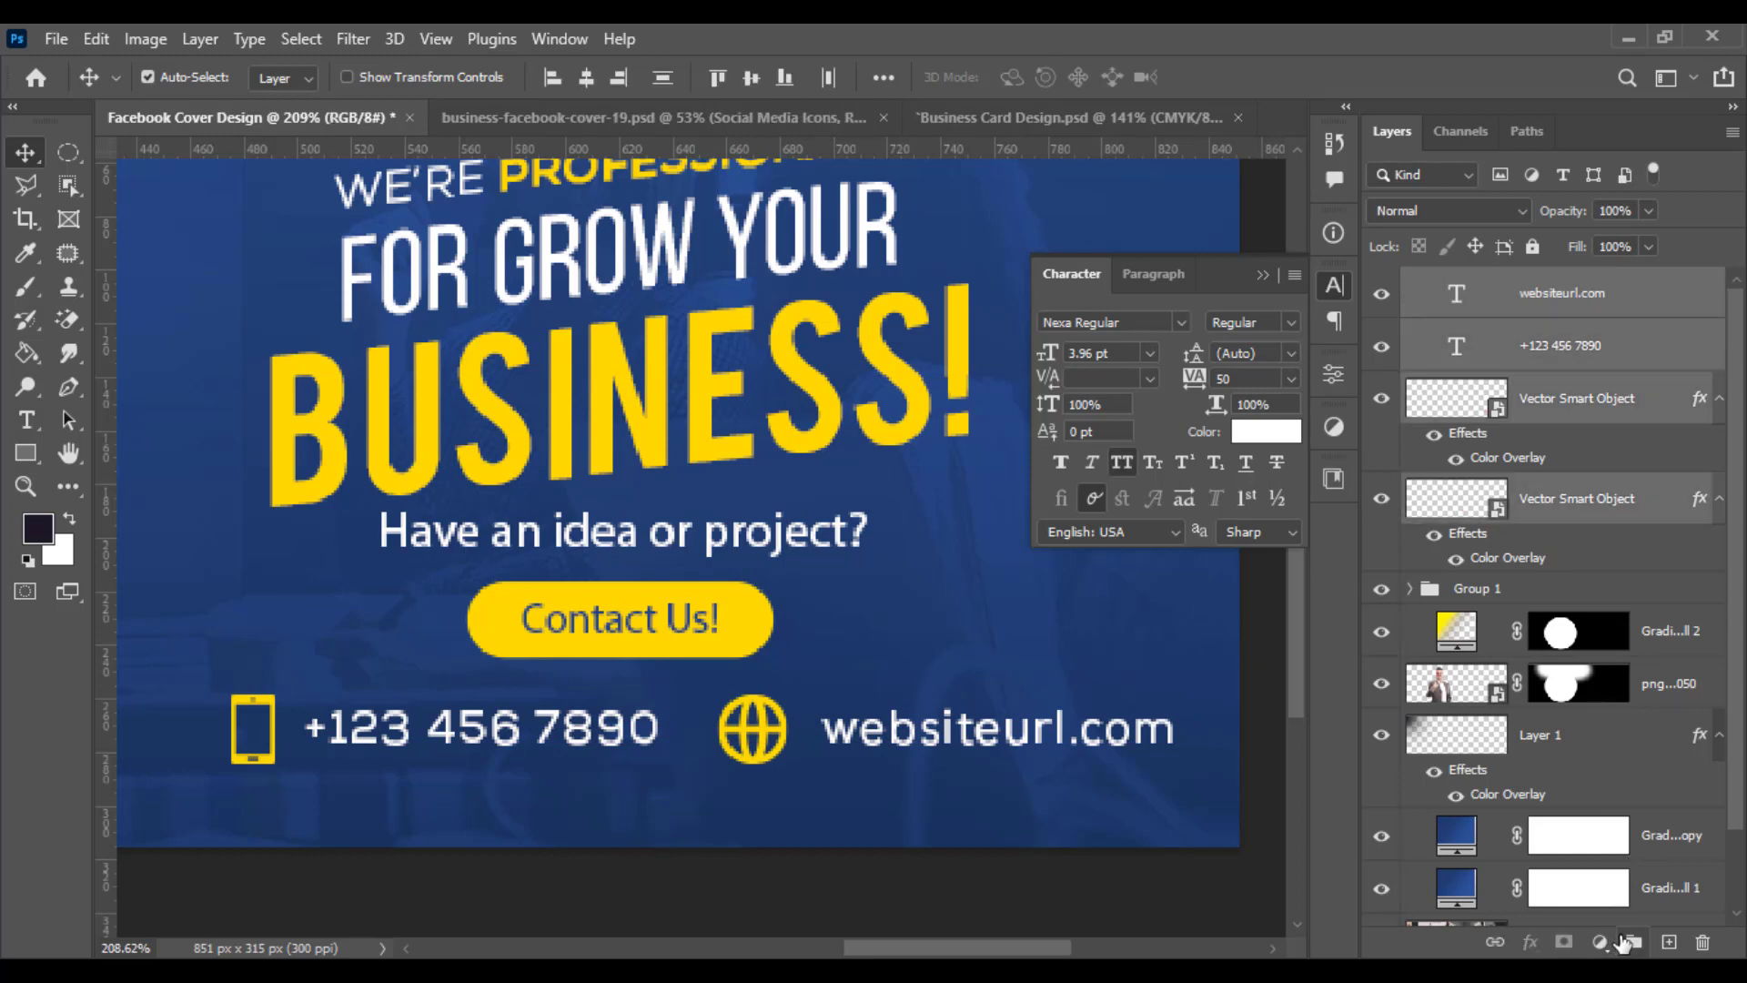
{"action": "left_click", "coordinate": [1629, 943]}
- Rename the new group Contact
{"action": "double_click", "coordinate": [1479, 283]}
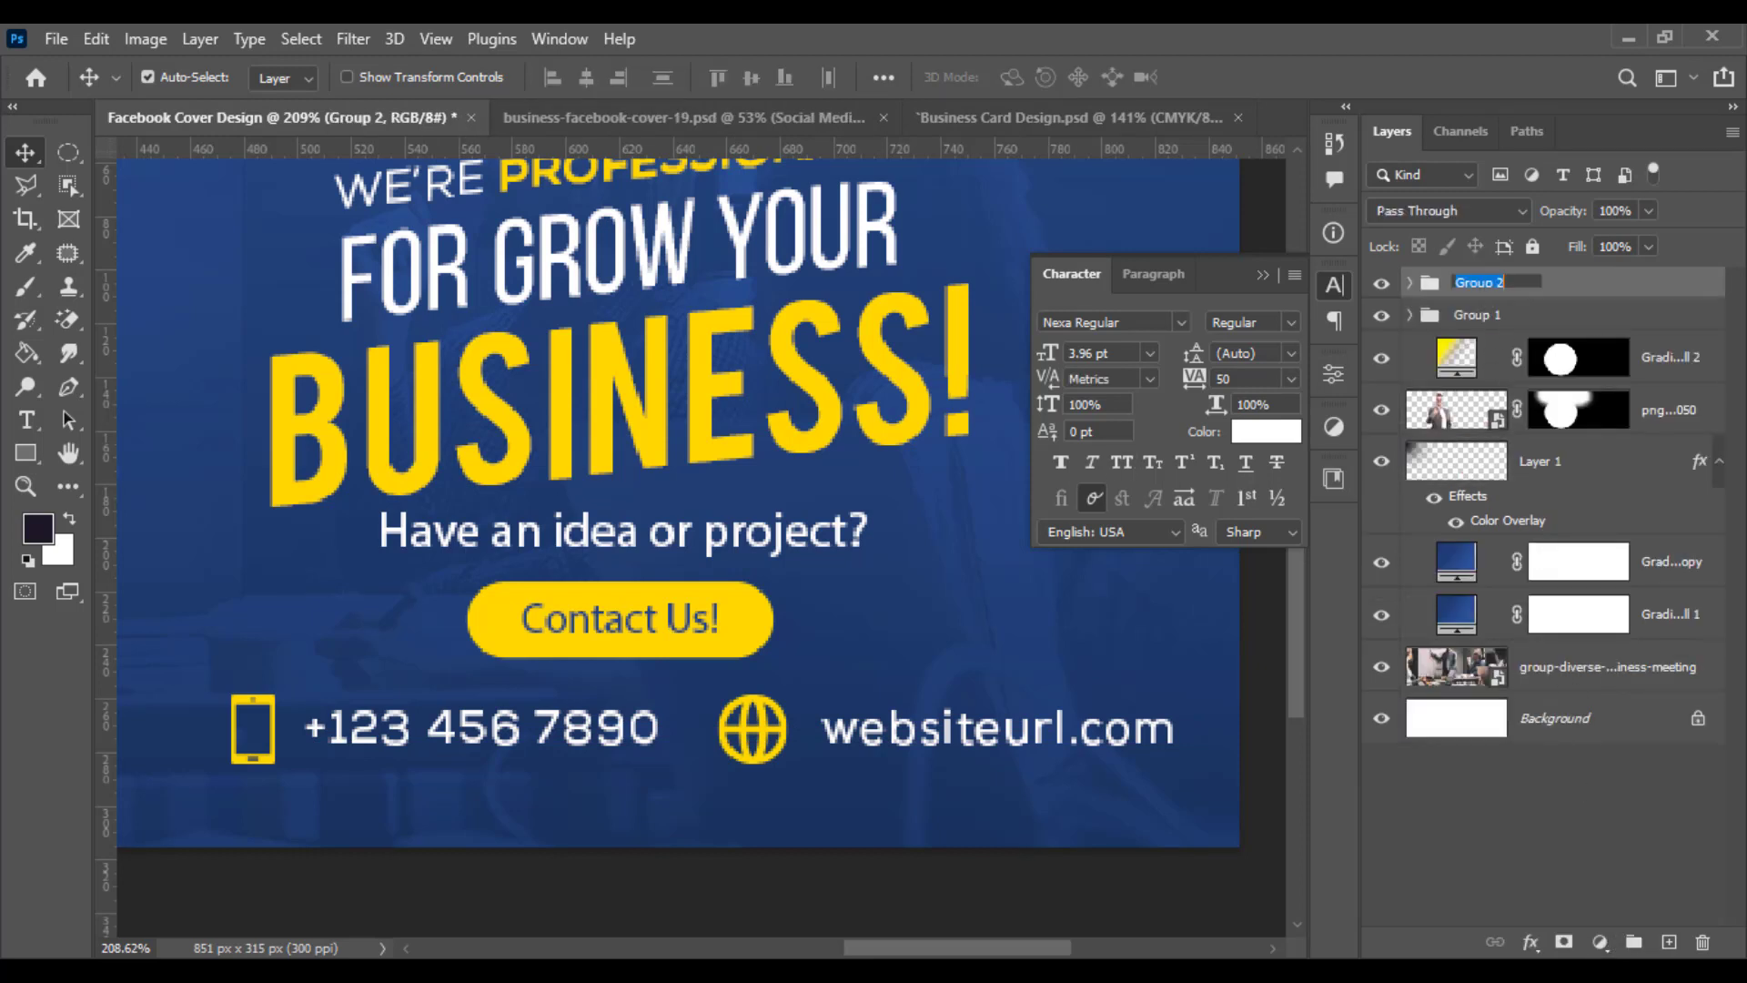
{"action": "type", "text": "Contact"}
{"action": "key", "text": "Return"}
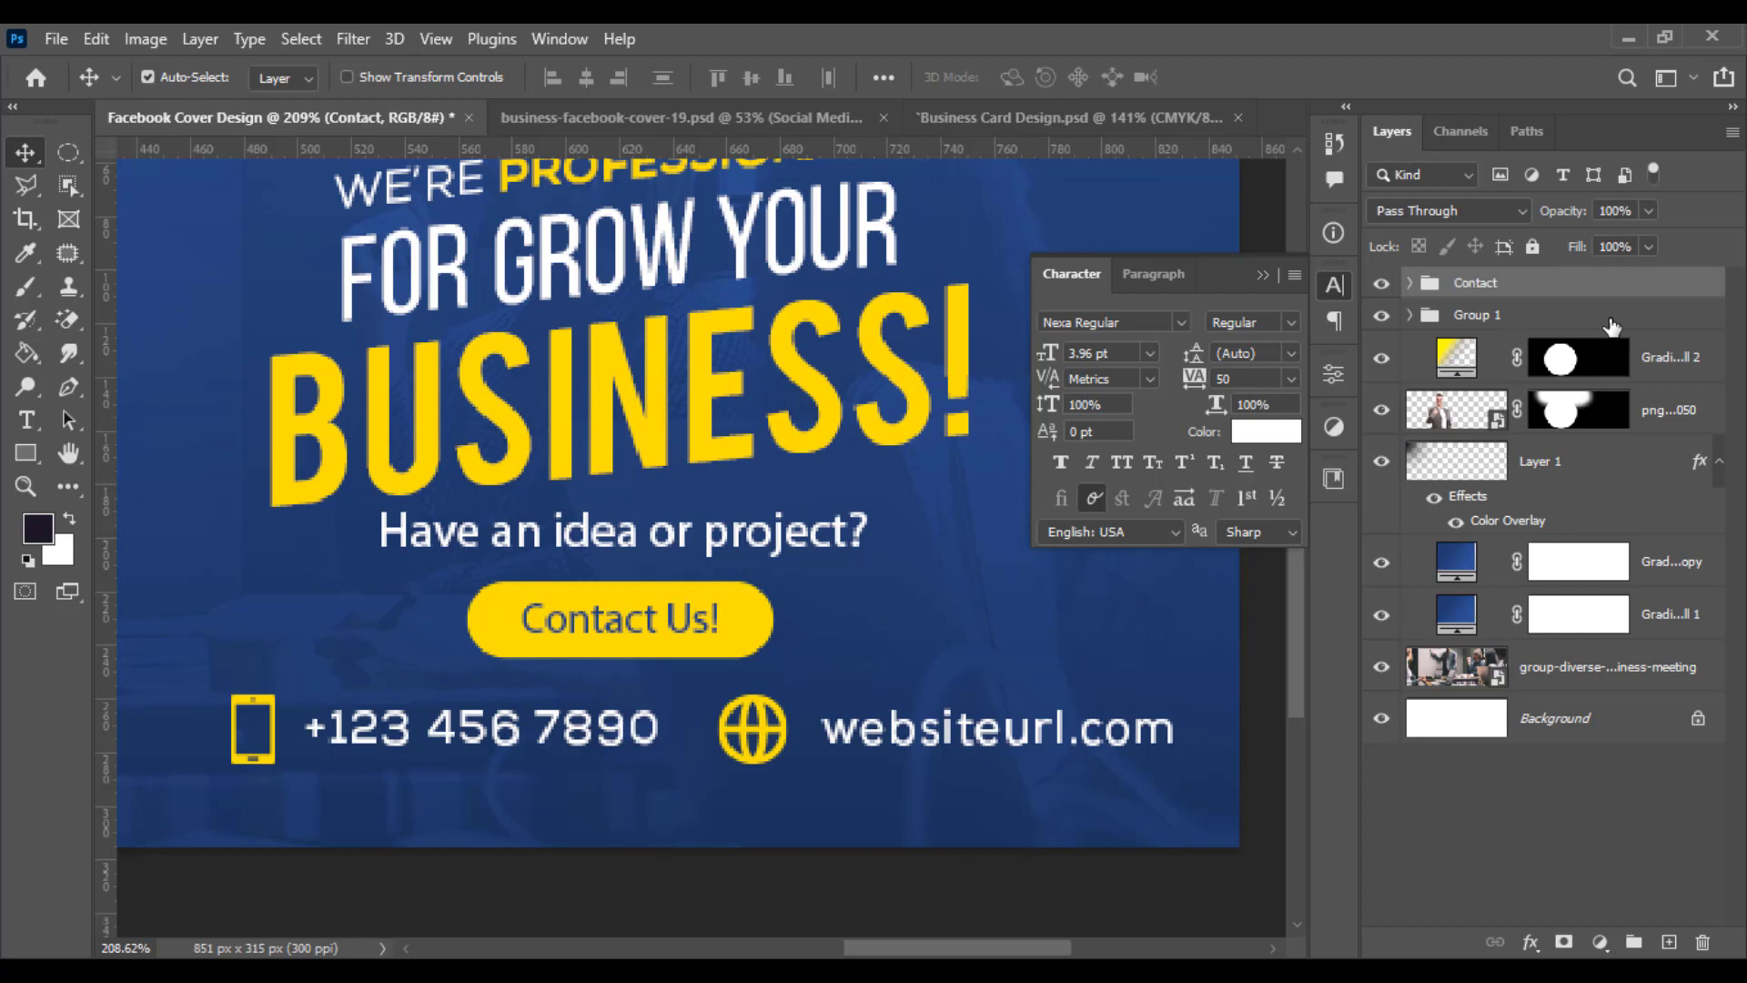
- Rename Group 1 as Main Text
{"action": "double_click", "coordinate": [1500, 317]}
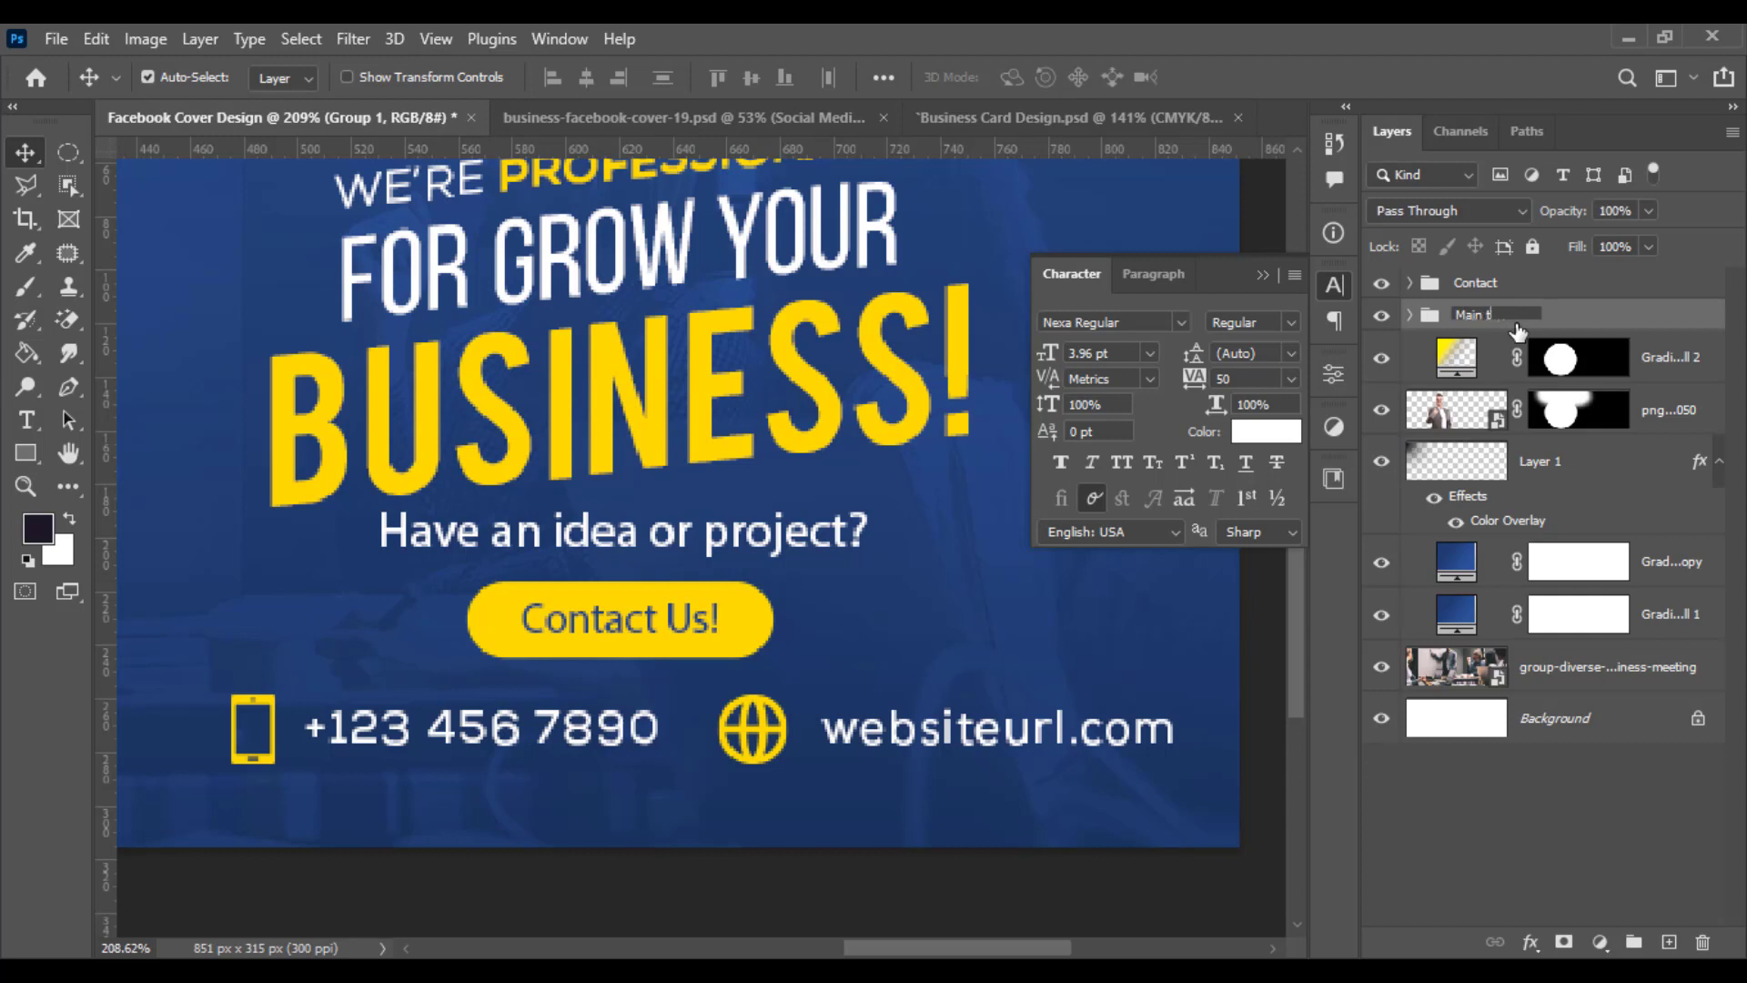
{"action": "type", "text": "Main Text"}
{"action": "key", "text": "Return"}
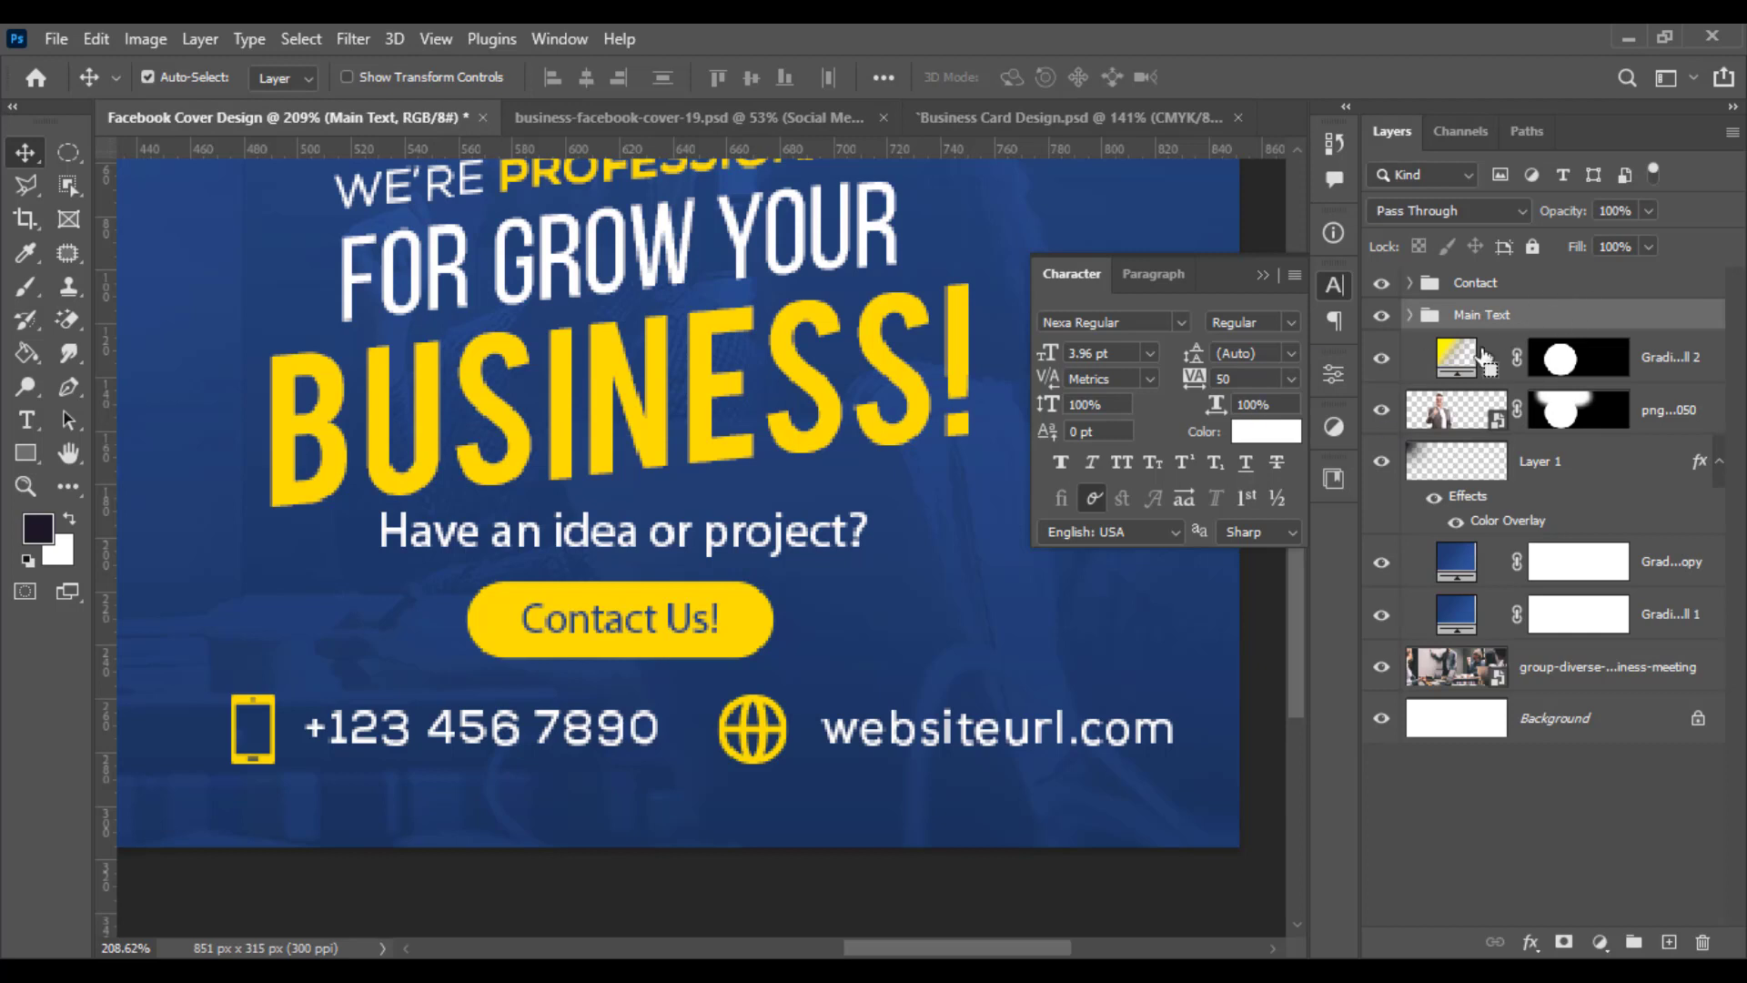
- Move the Contact group left so it sits beneath the Contact Us button
{"action": "left_click", "coordinate": [1566, 284]}
{"action": "key", "text": "ctrl+t"}
{"action": "left_click_drag", "start_coordinate": [1170, 733], "coordinate": [887, 744]}
{"action": "key", "text": "Return"}
{"action": "scroll", "coordinate": [901, 745], "scroll_direction": "down", "scroll_amount": 3}
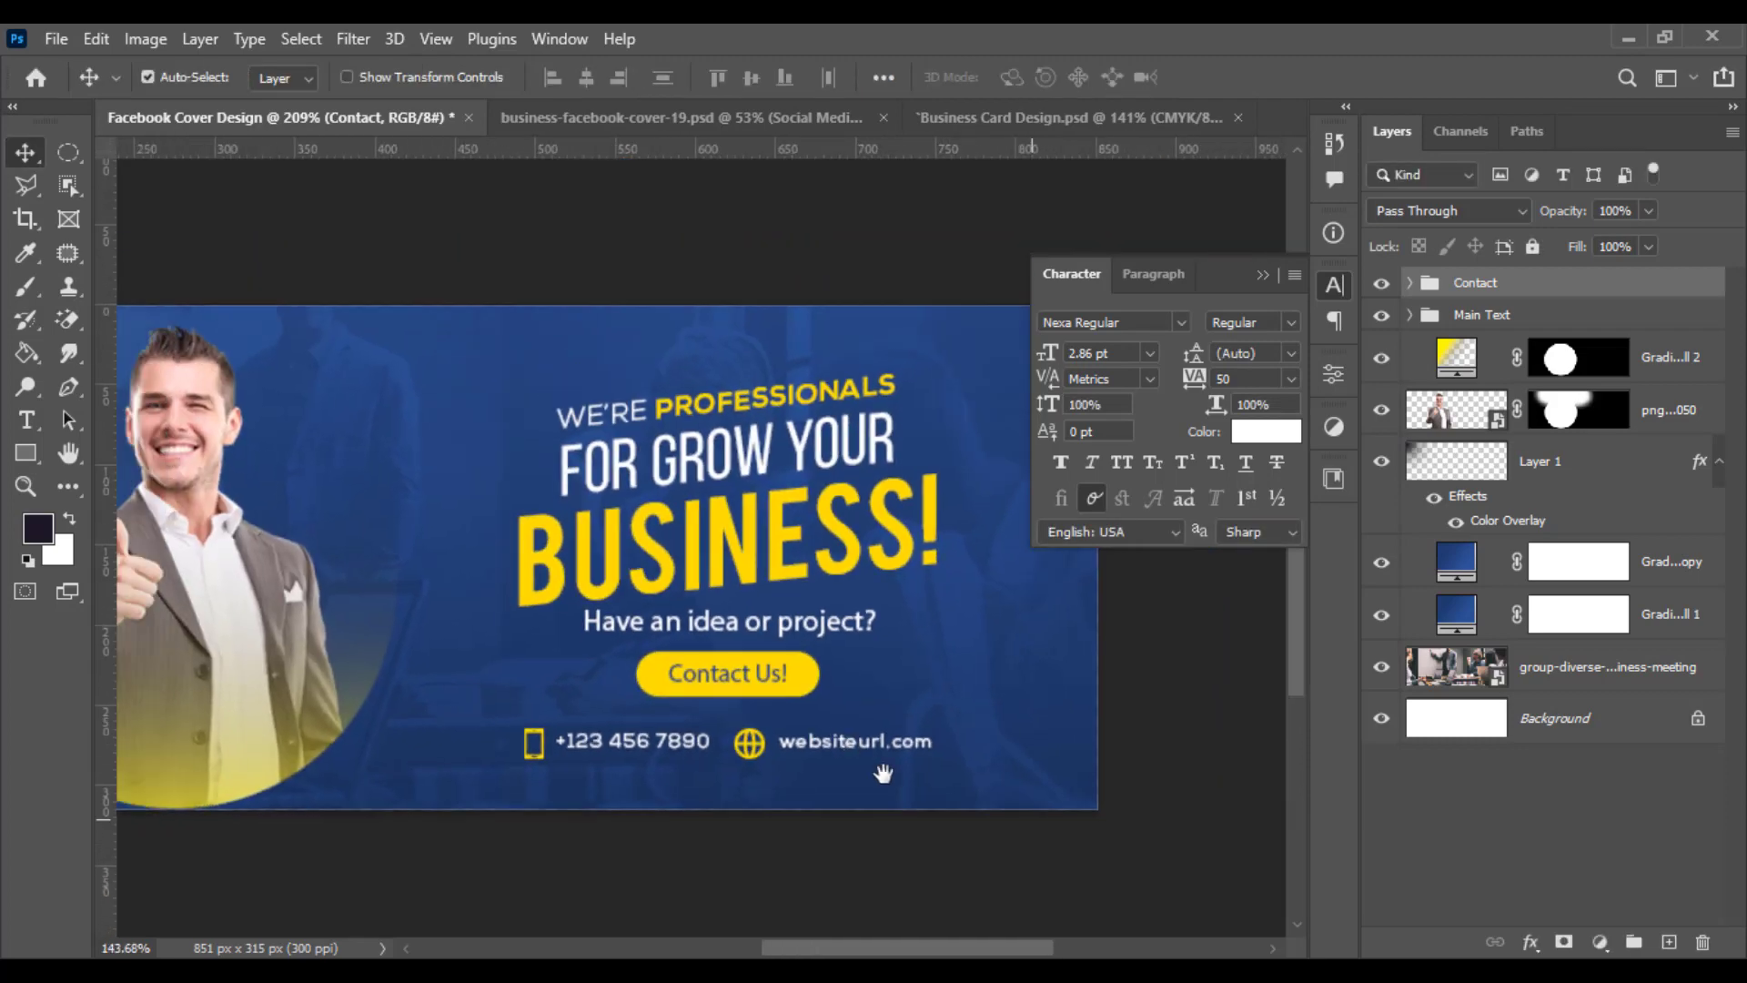
{"action": "scroll", "coordinate": [882, 774], "scroll_direction": "down", "scroll_amount": 3}
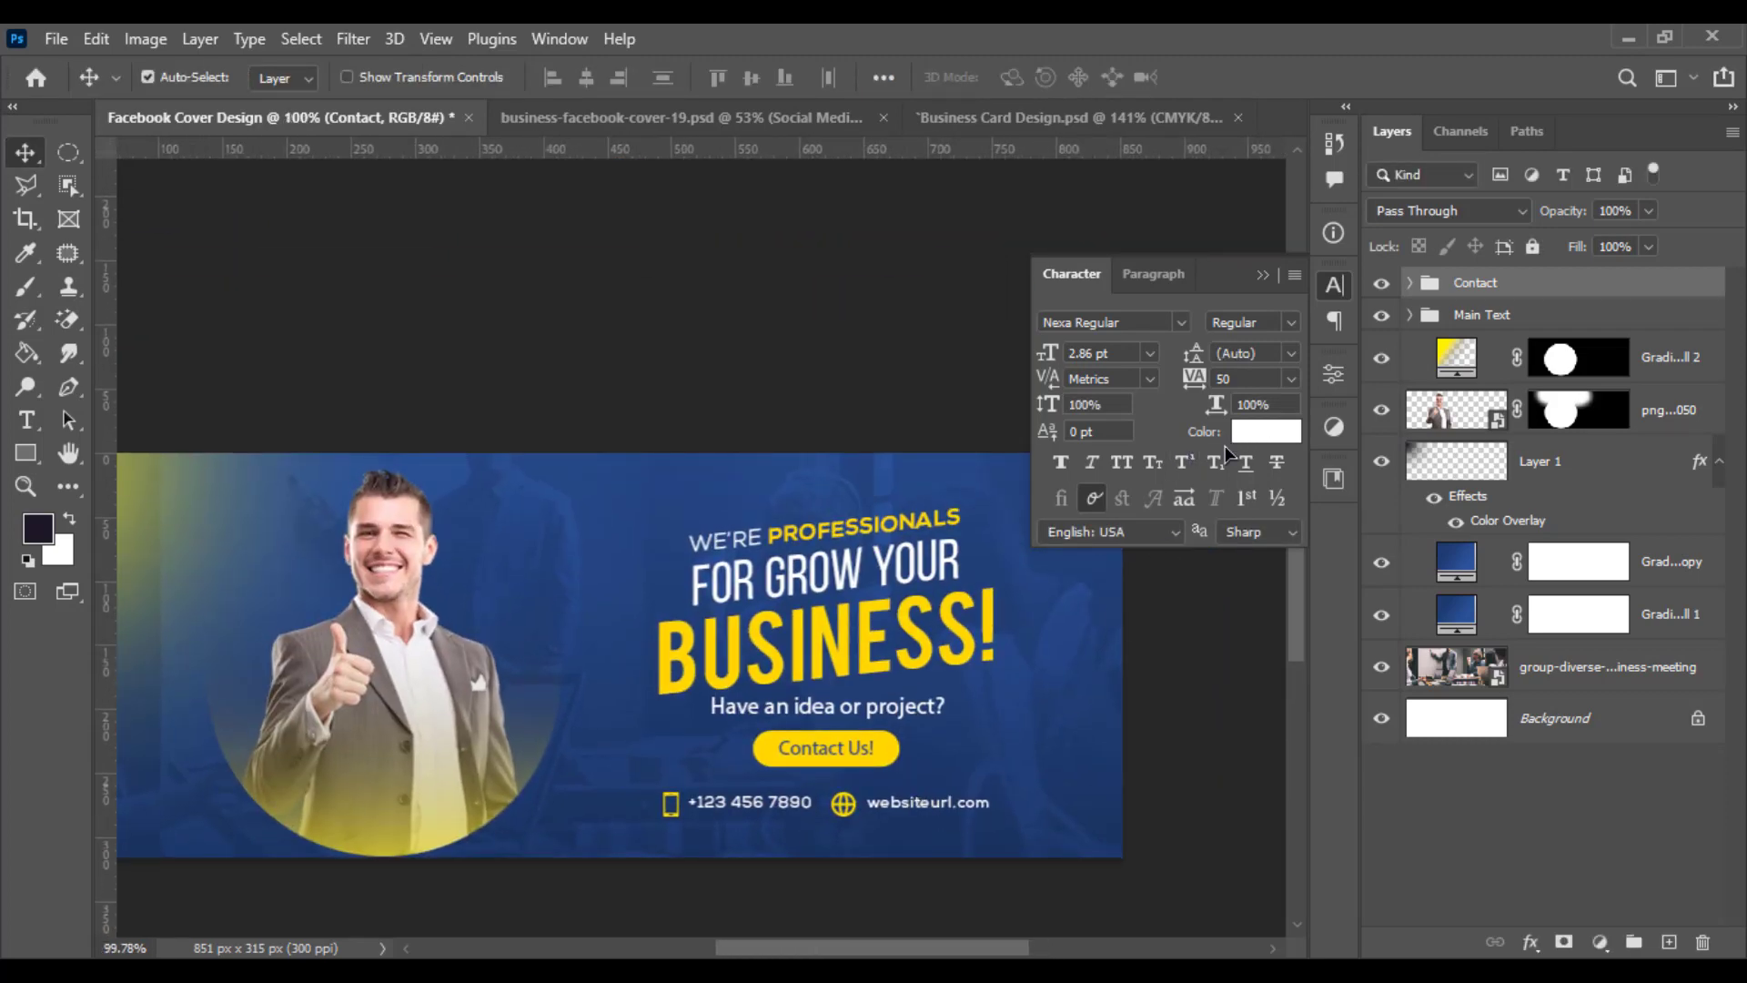
{"action": "key", "text": "ctrl+t"}
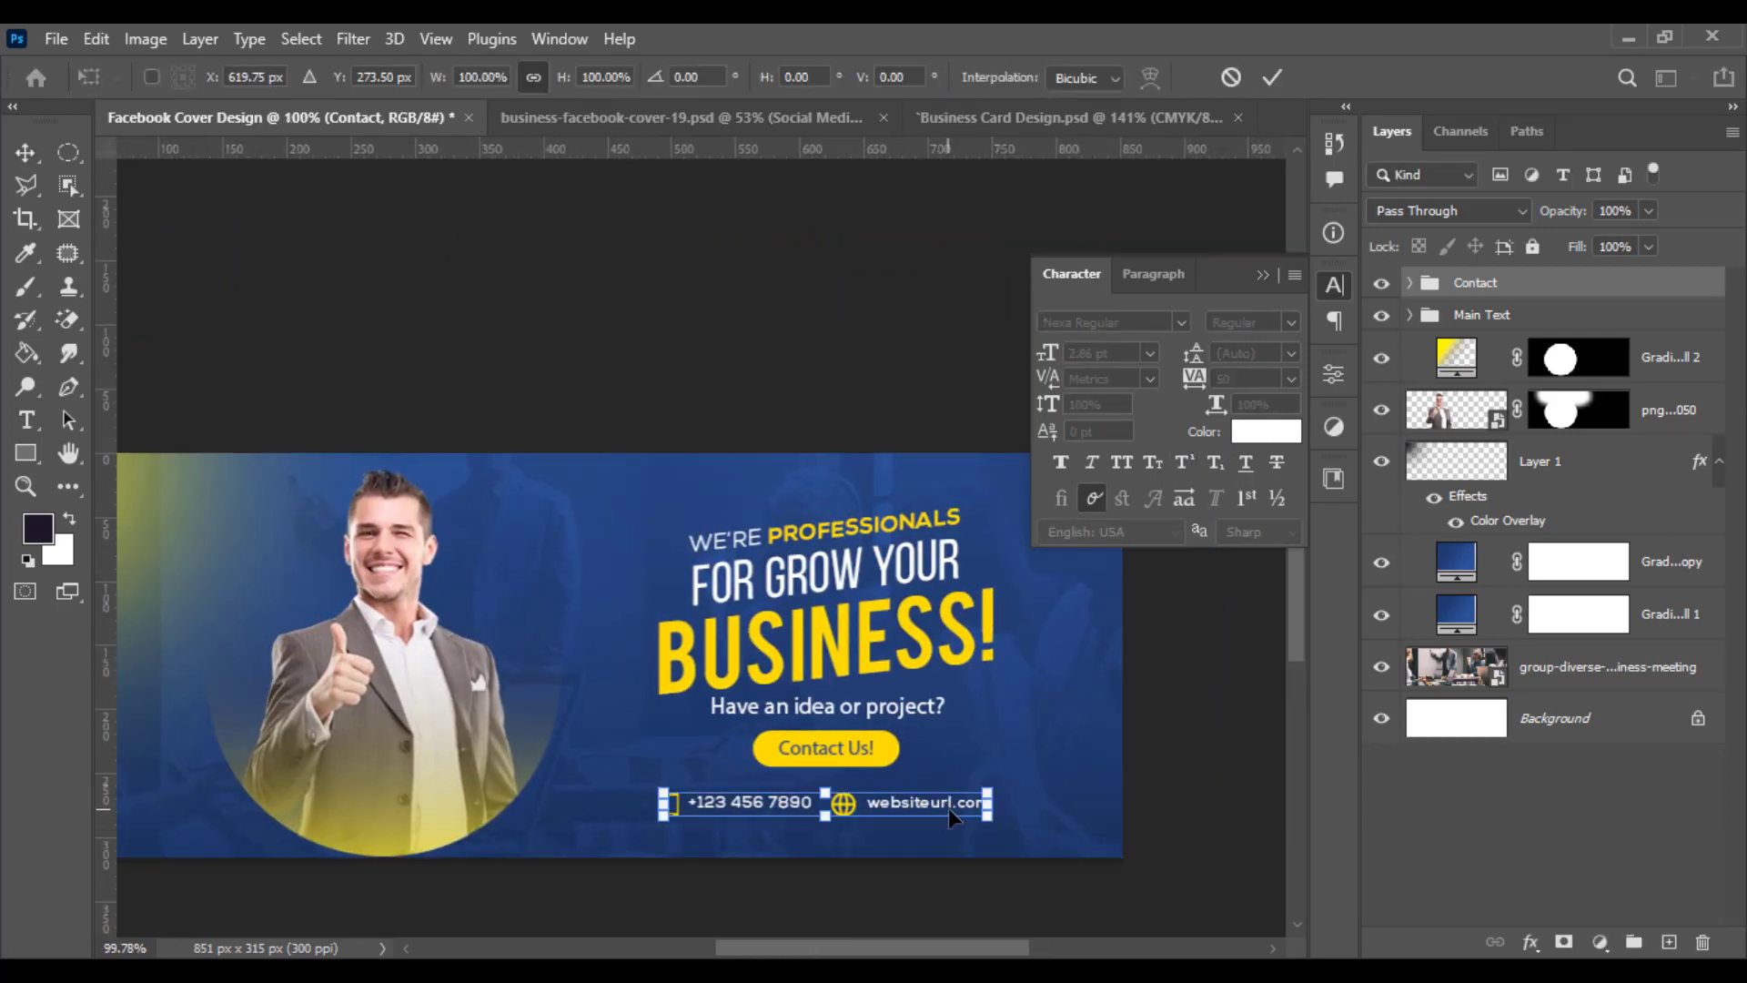
{"action": "left_click_drag", "start_coordinate": [948, 808], "coordinate": [879, 817]}
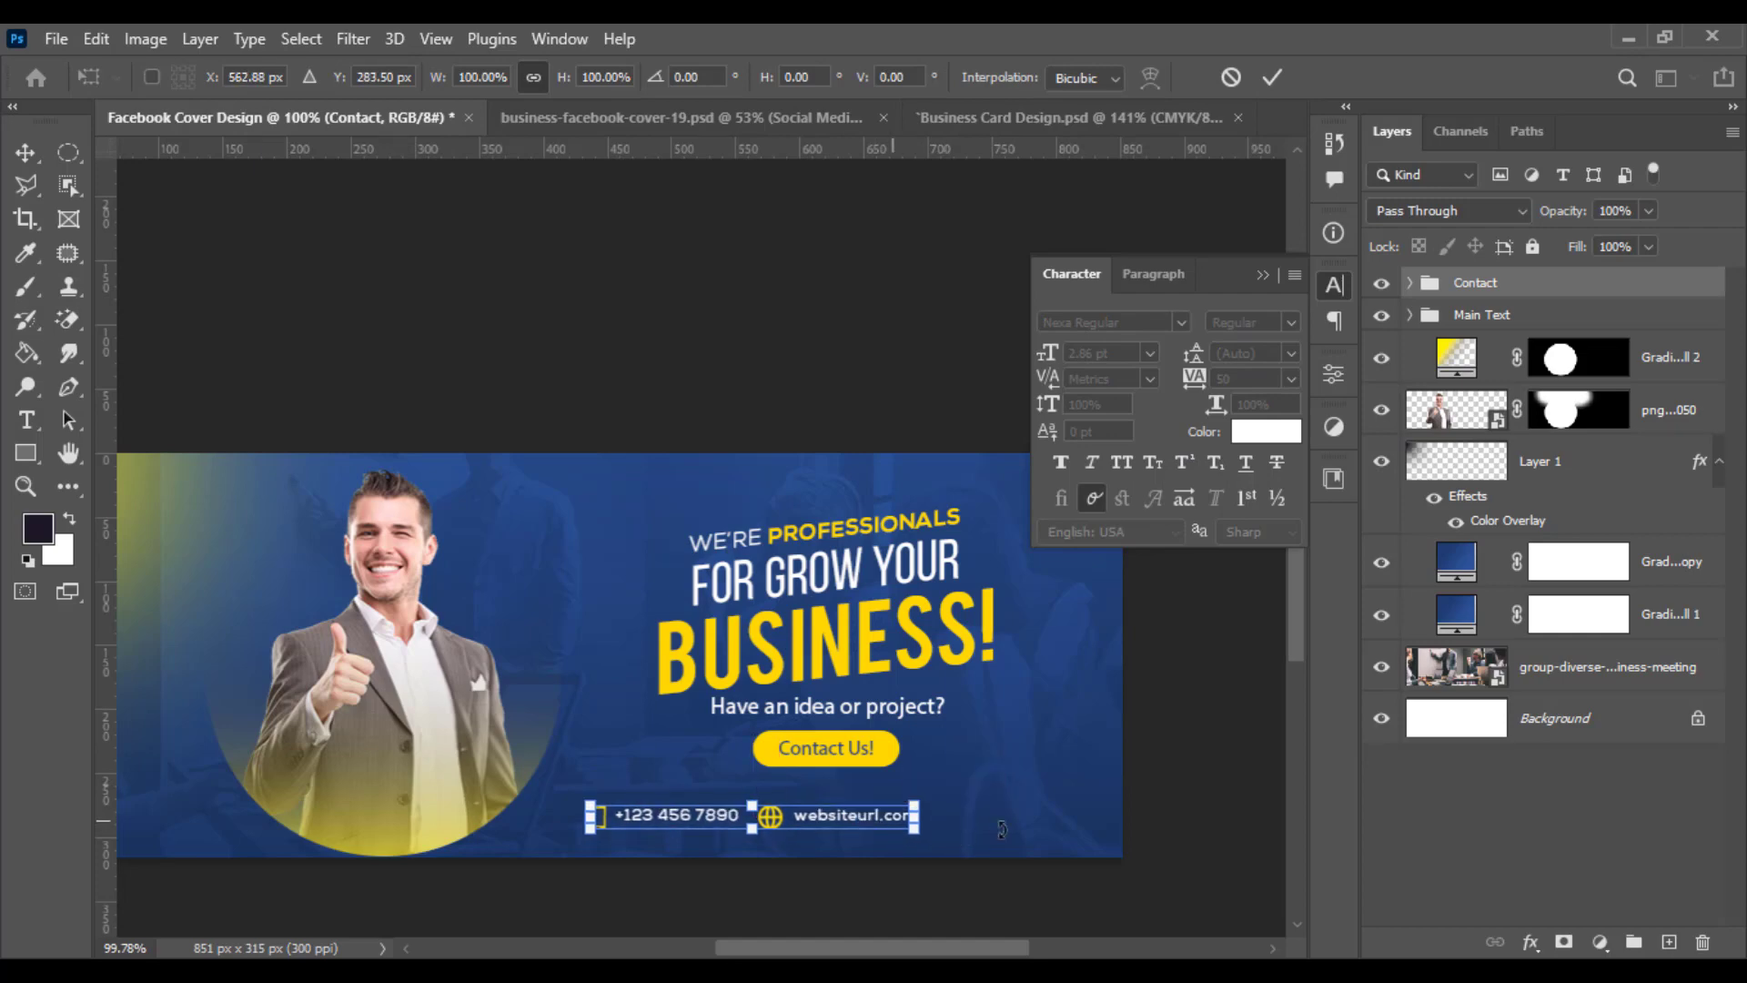
{"action": "key", "text": "Return"}
- Scale down the social media icons and place them at the right end of the contact line
{"action": "scroll", "coordinate": [1012, 826], "scroll_direction": "up", "scroll_amount": 3}
{"action": "left_click_drag", "start_coordinate": [1012, 810], "coordinate": [1062, 811]}
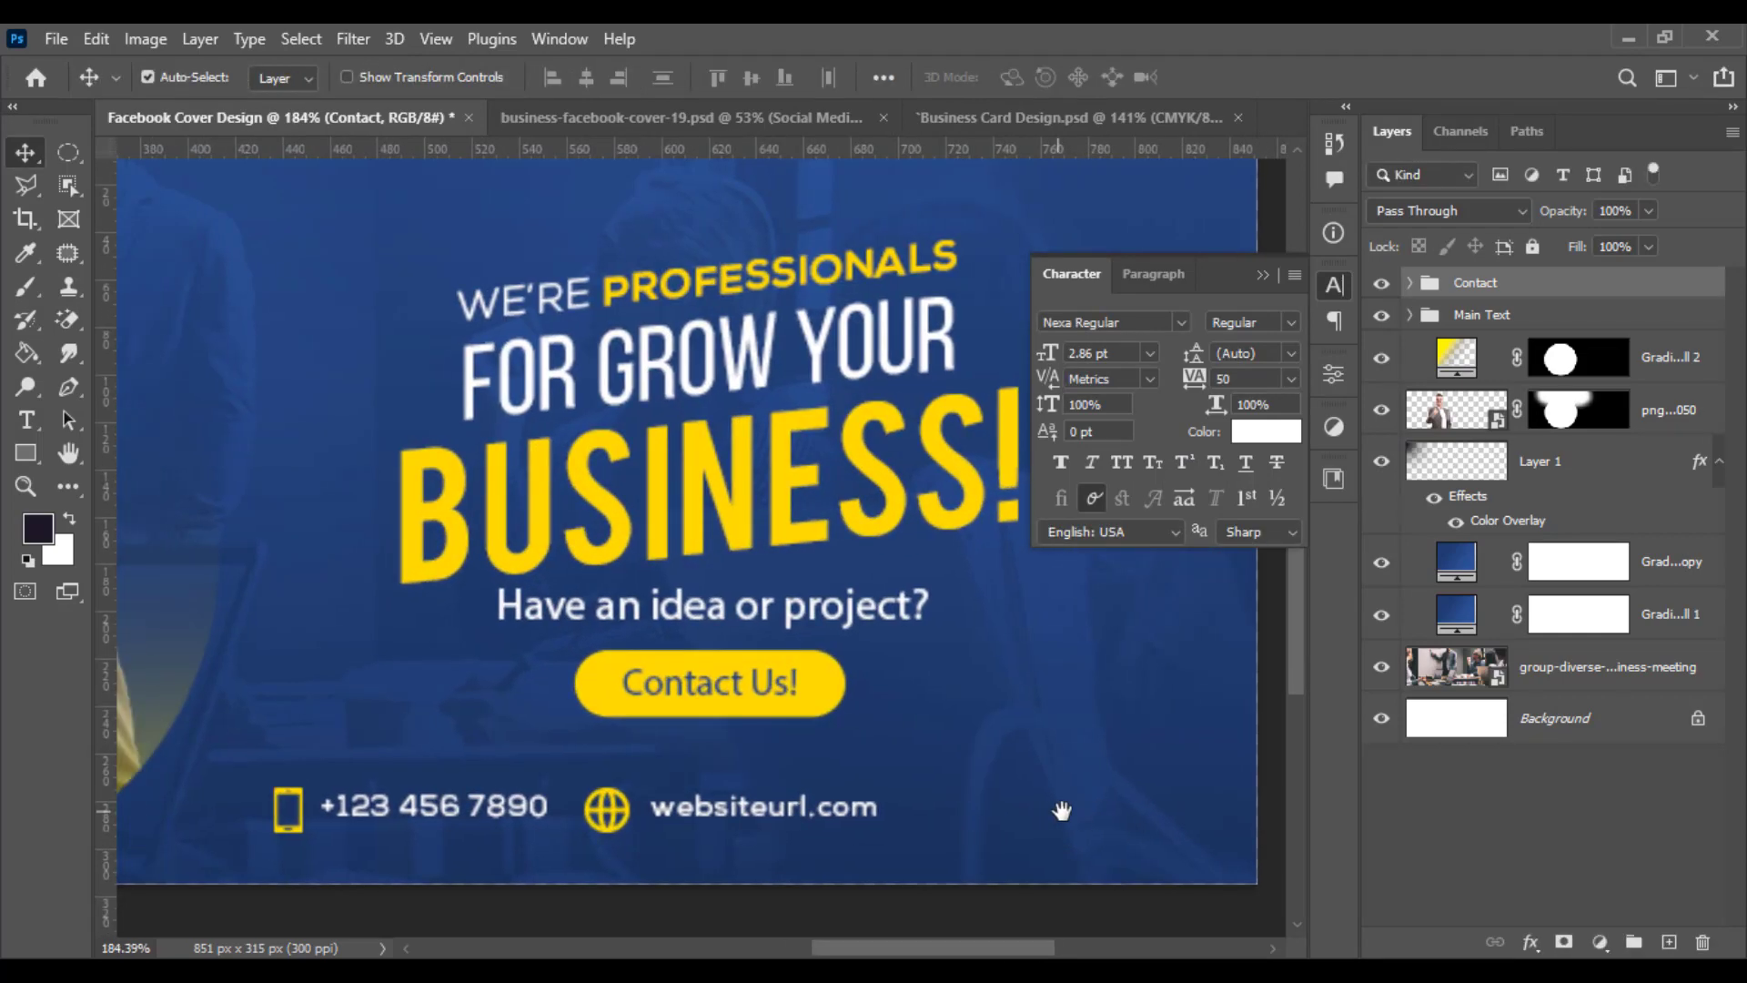
{"action": "left_click", "coordinate": [1265, 274]}
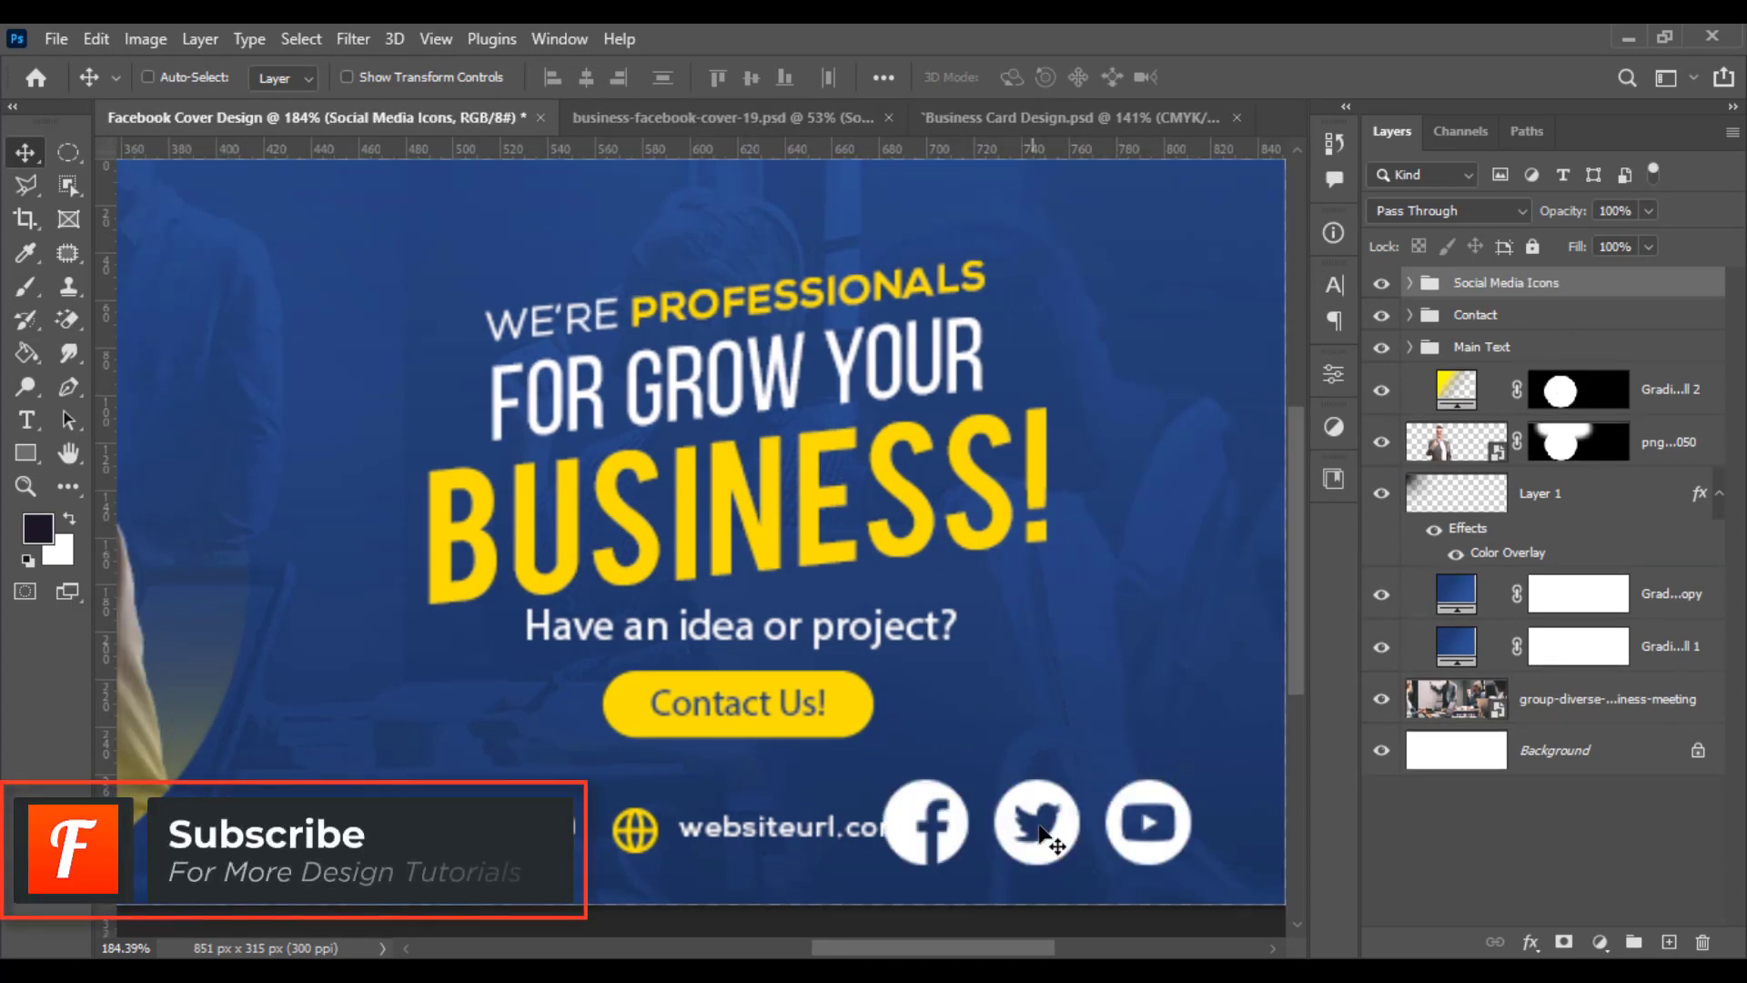
{"action": "key", "text": "ctrl+t"}
{"action": "left_click_drag", "start_coordinate": [1194, 822], "coordinate": [1123, 847]}
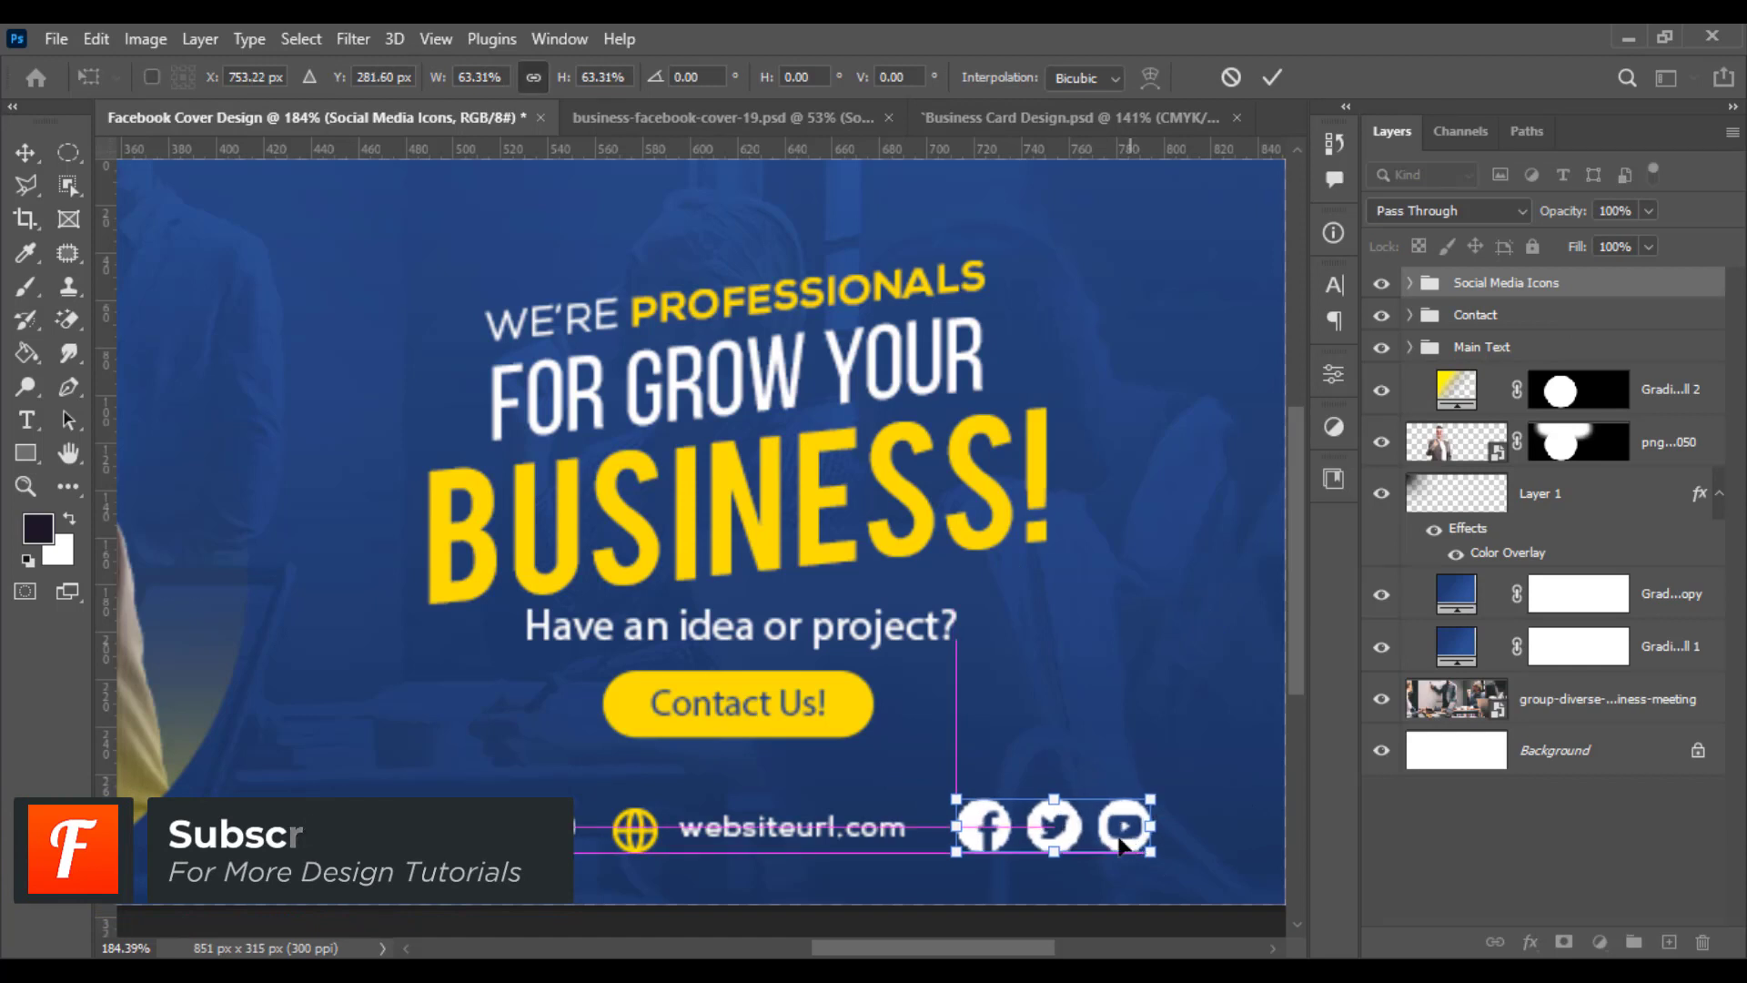
{"action": "left_click_drag", "start_coordinate": [1054, 799], "coordinate": [1189, 851]}
{"action": "scroll", "coordinate": [1137, 817], "scroll_direction": "right", "scroll_amount": 3}
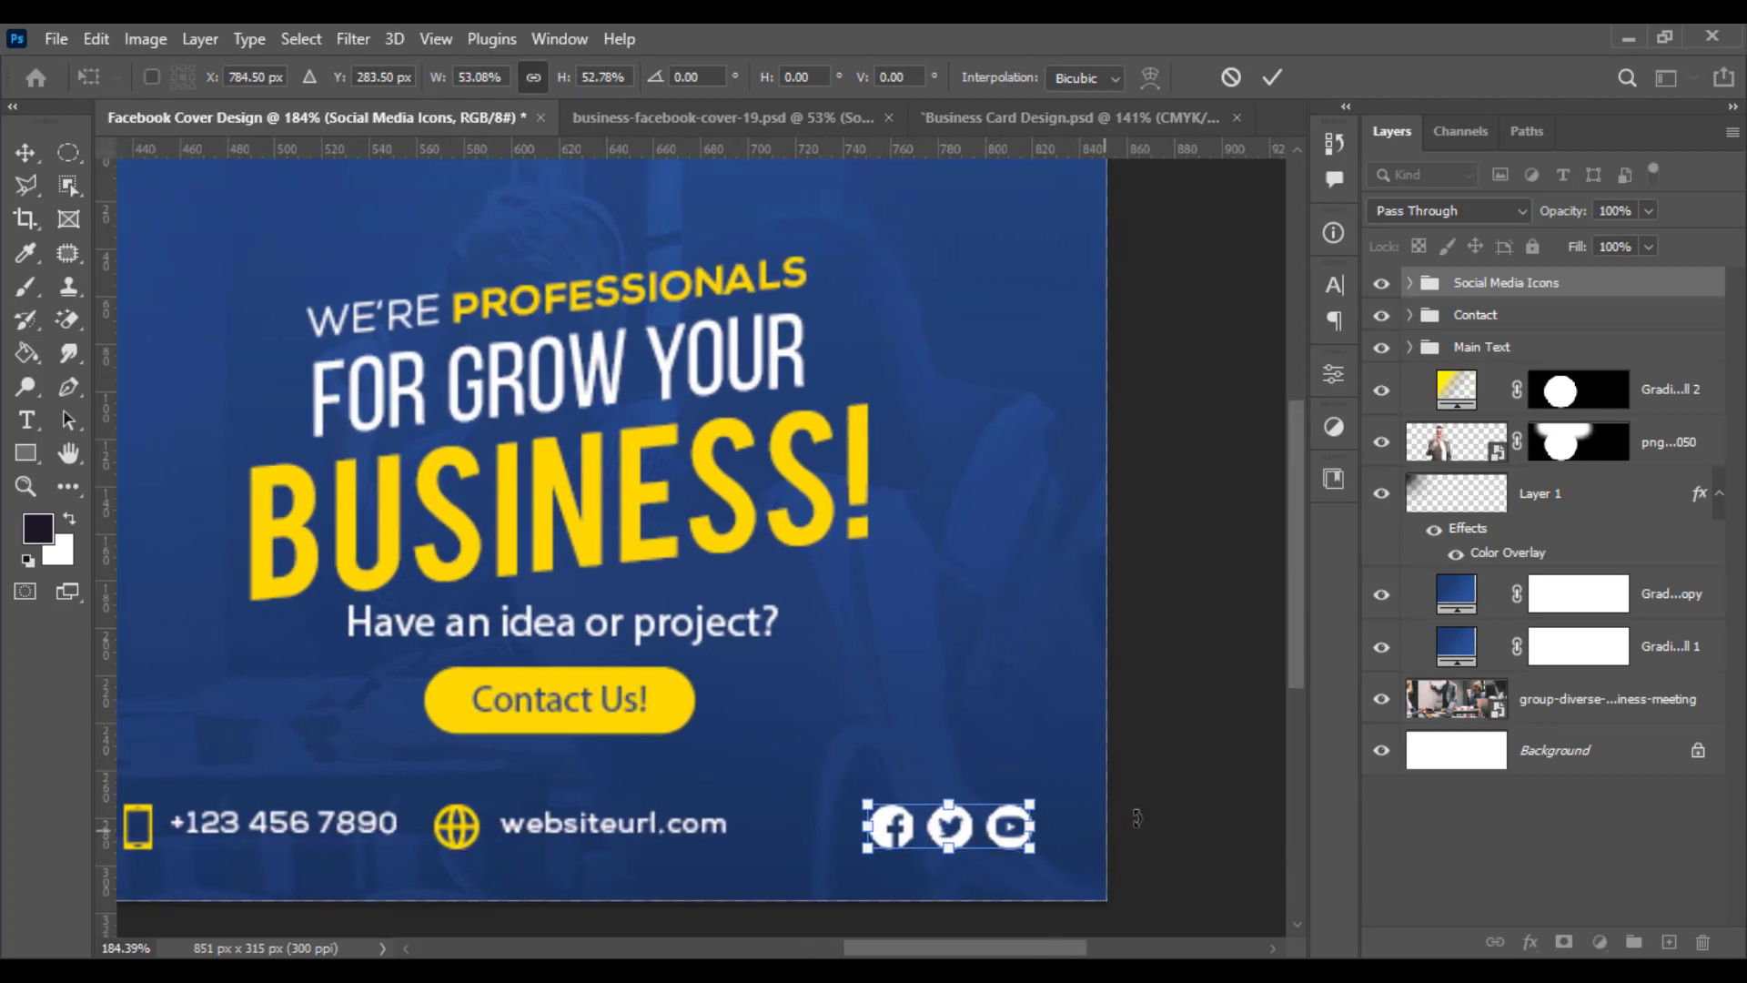
{"action": "key", "text": "Return"}
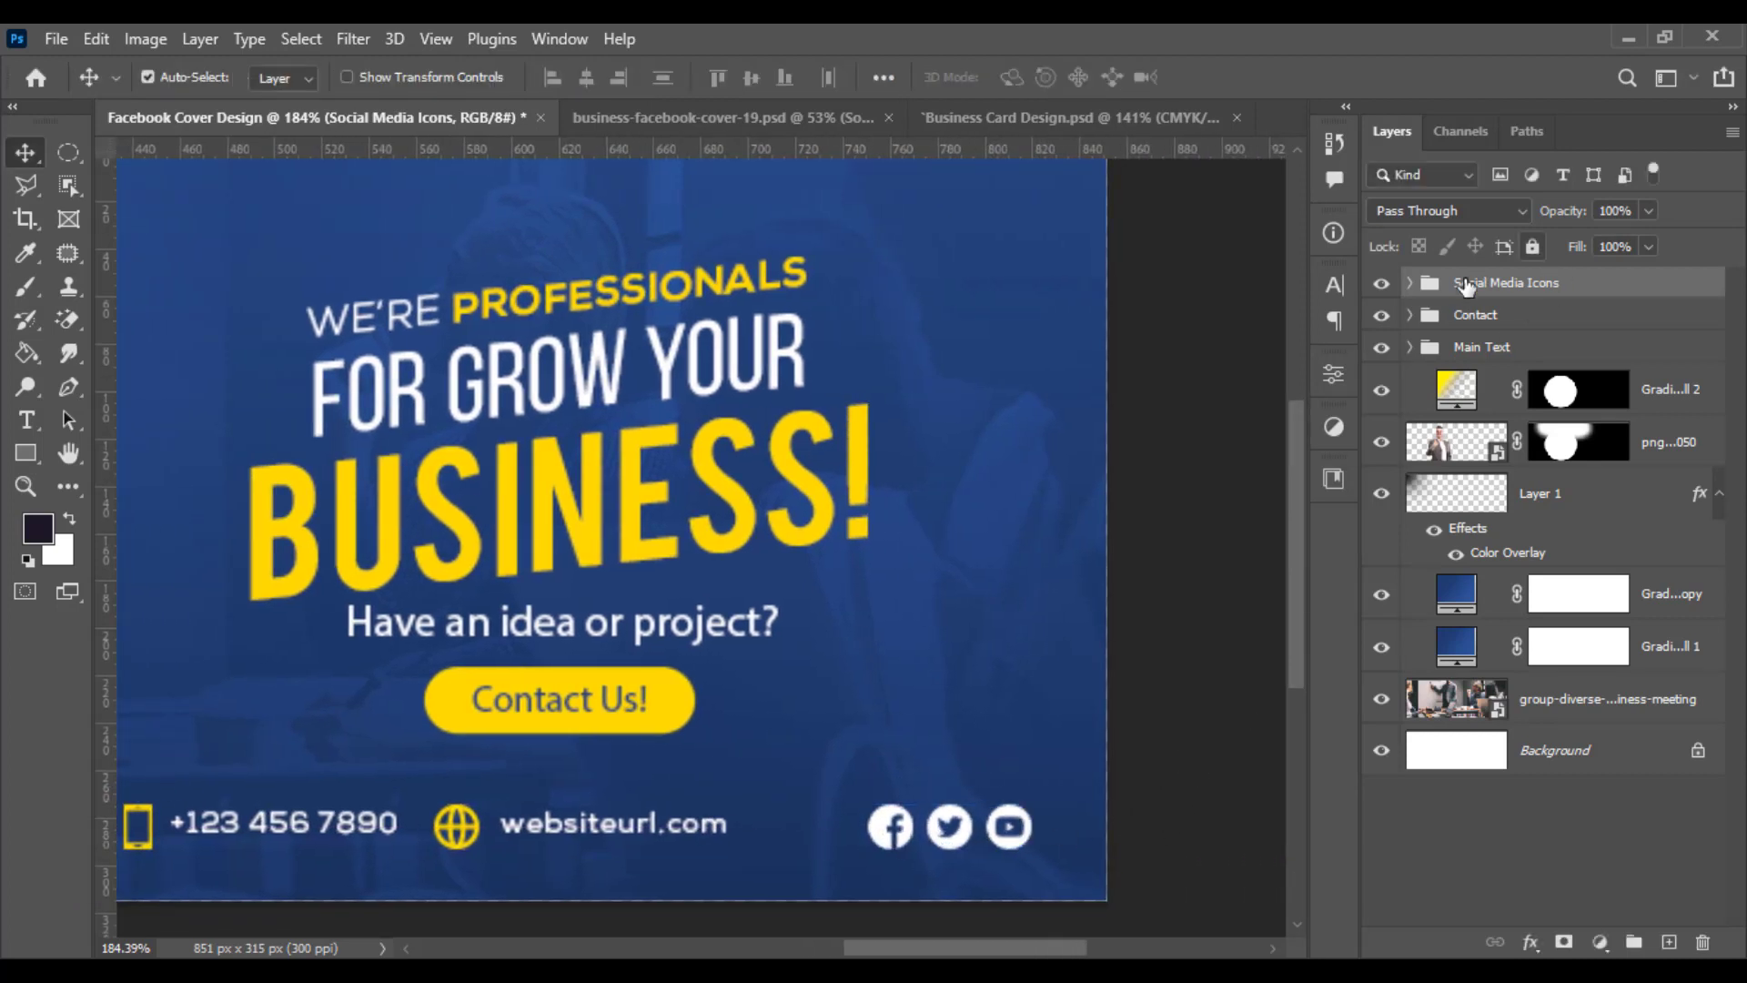
- Add a text layer reading FOLLOW US NOW! inside the Social Media Icons group
{"action": "left_click", "coordinate": [1410, 282]}
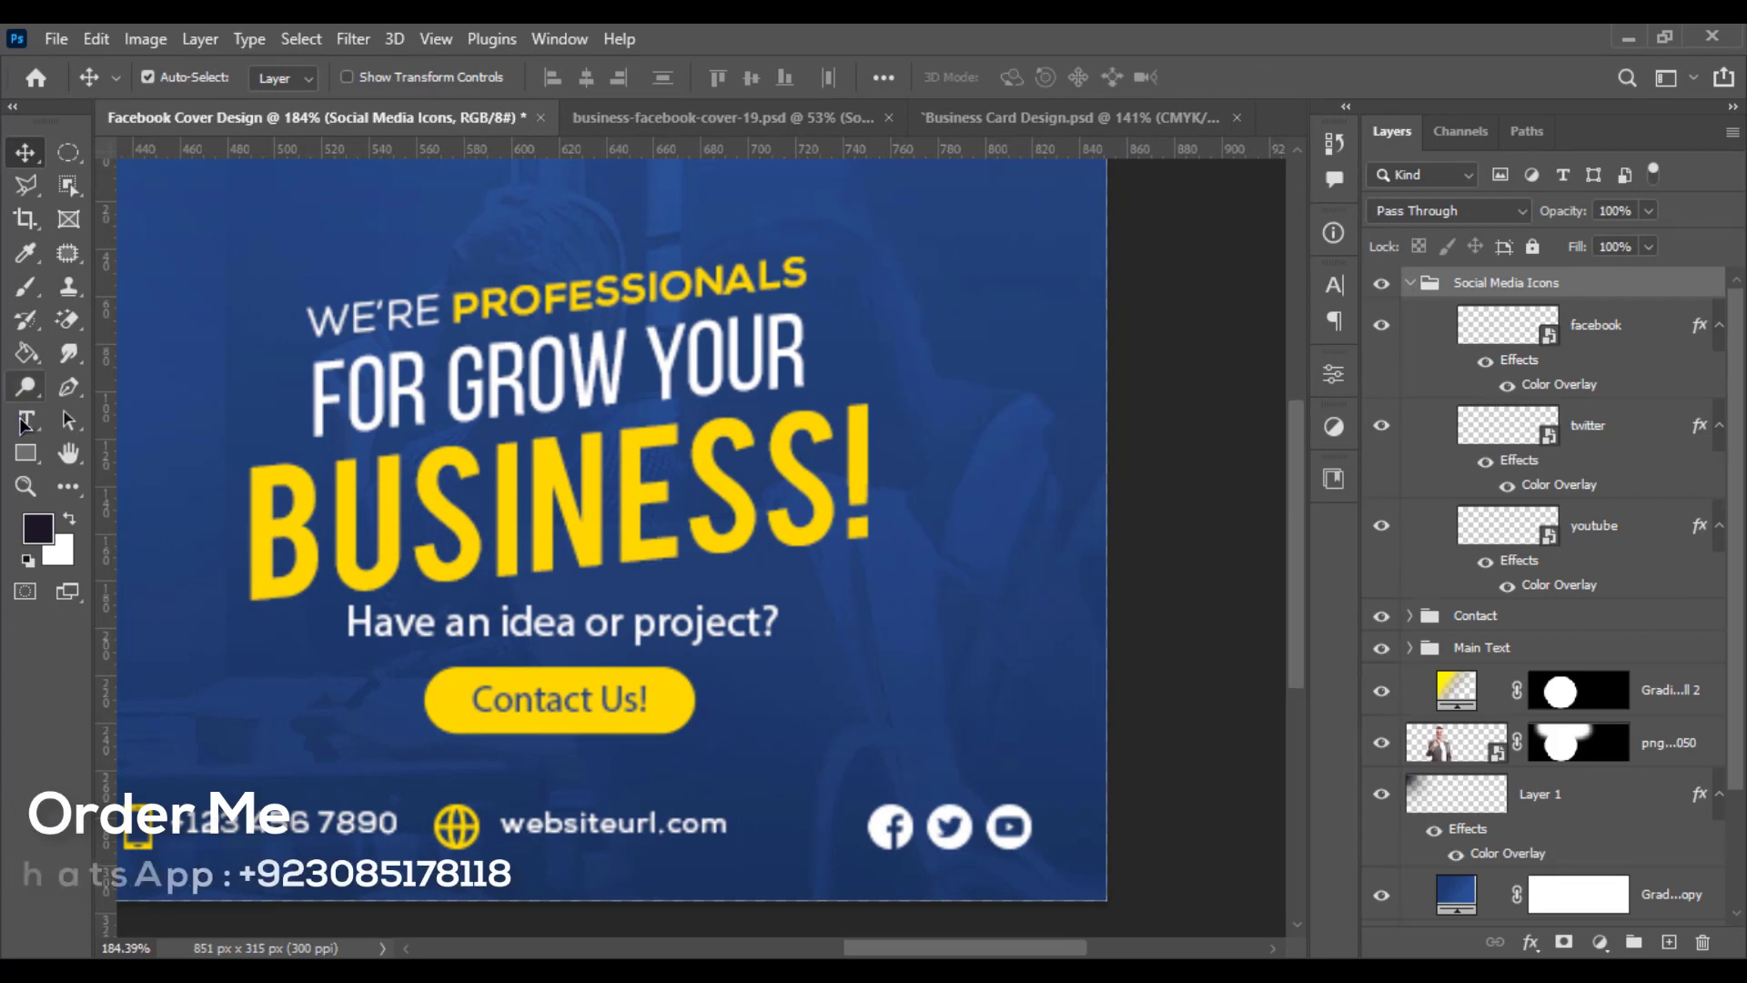
{"action": "key", "text": "t"}
{"action": "left_click", "coordinate": [853, 737]}
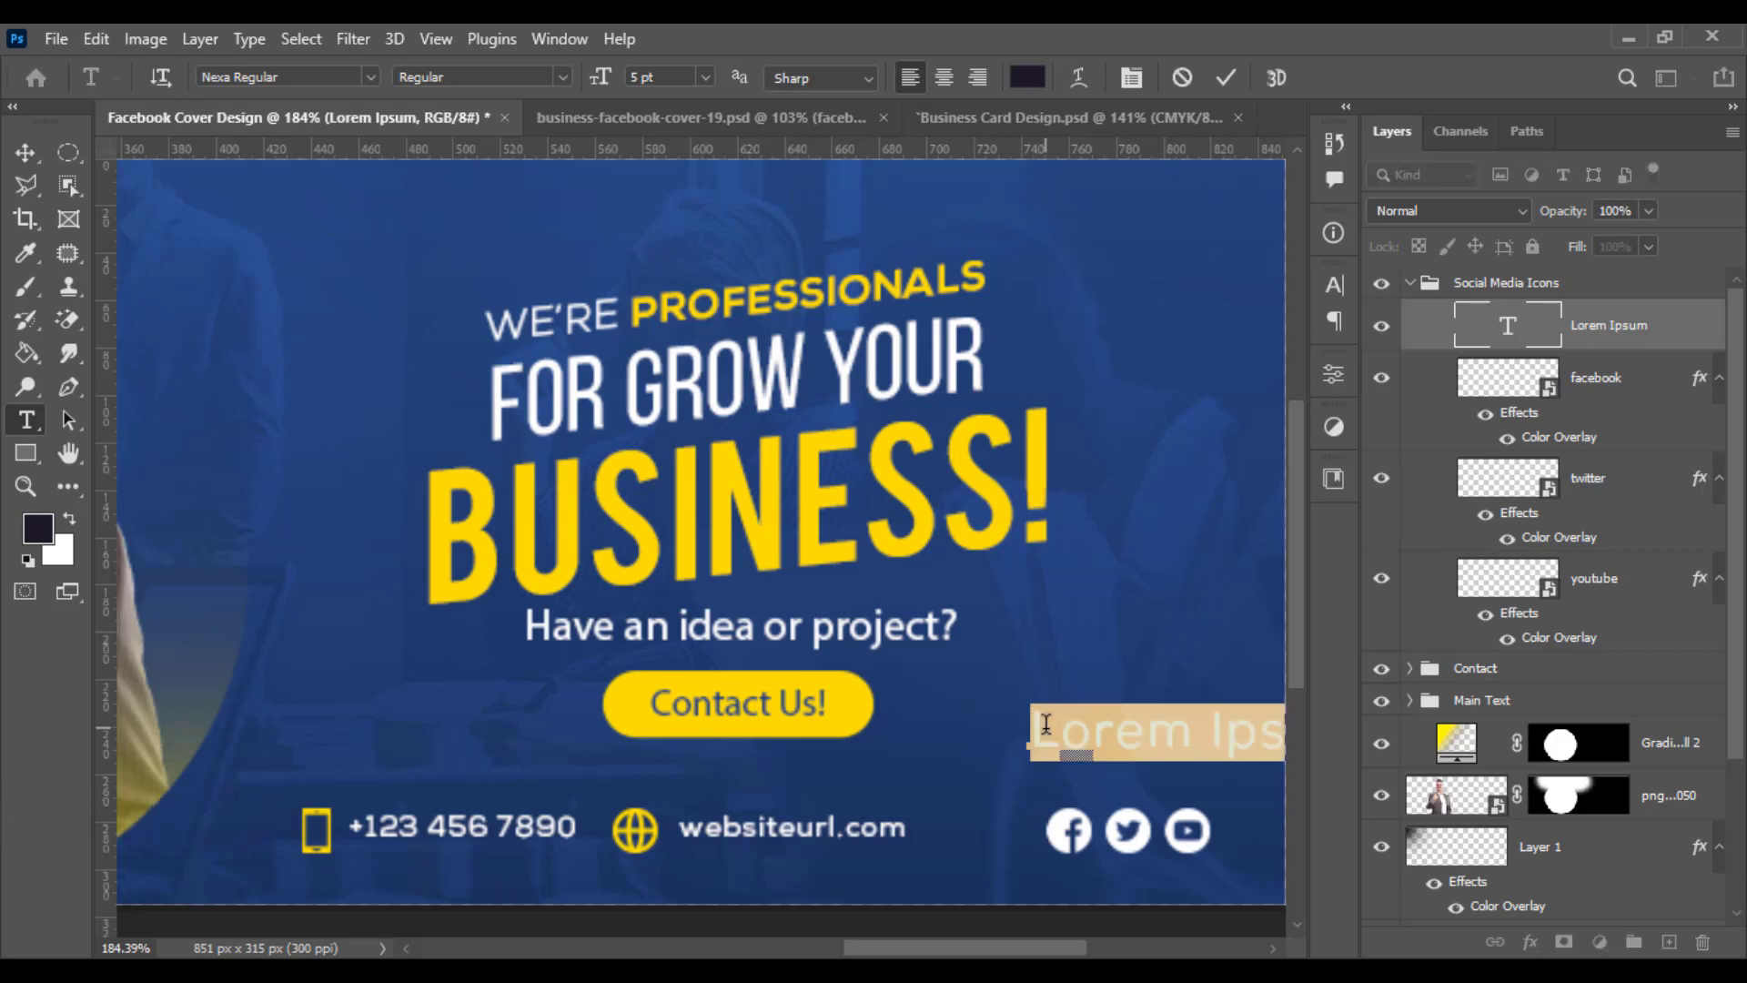
{"action": "key", "text": "BackSpace"}
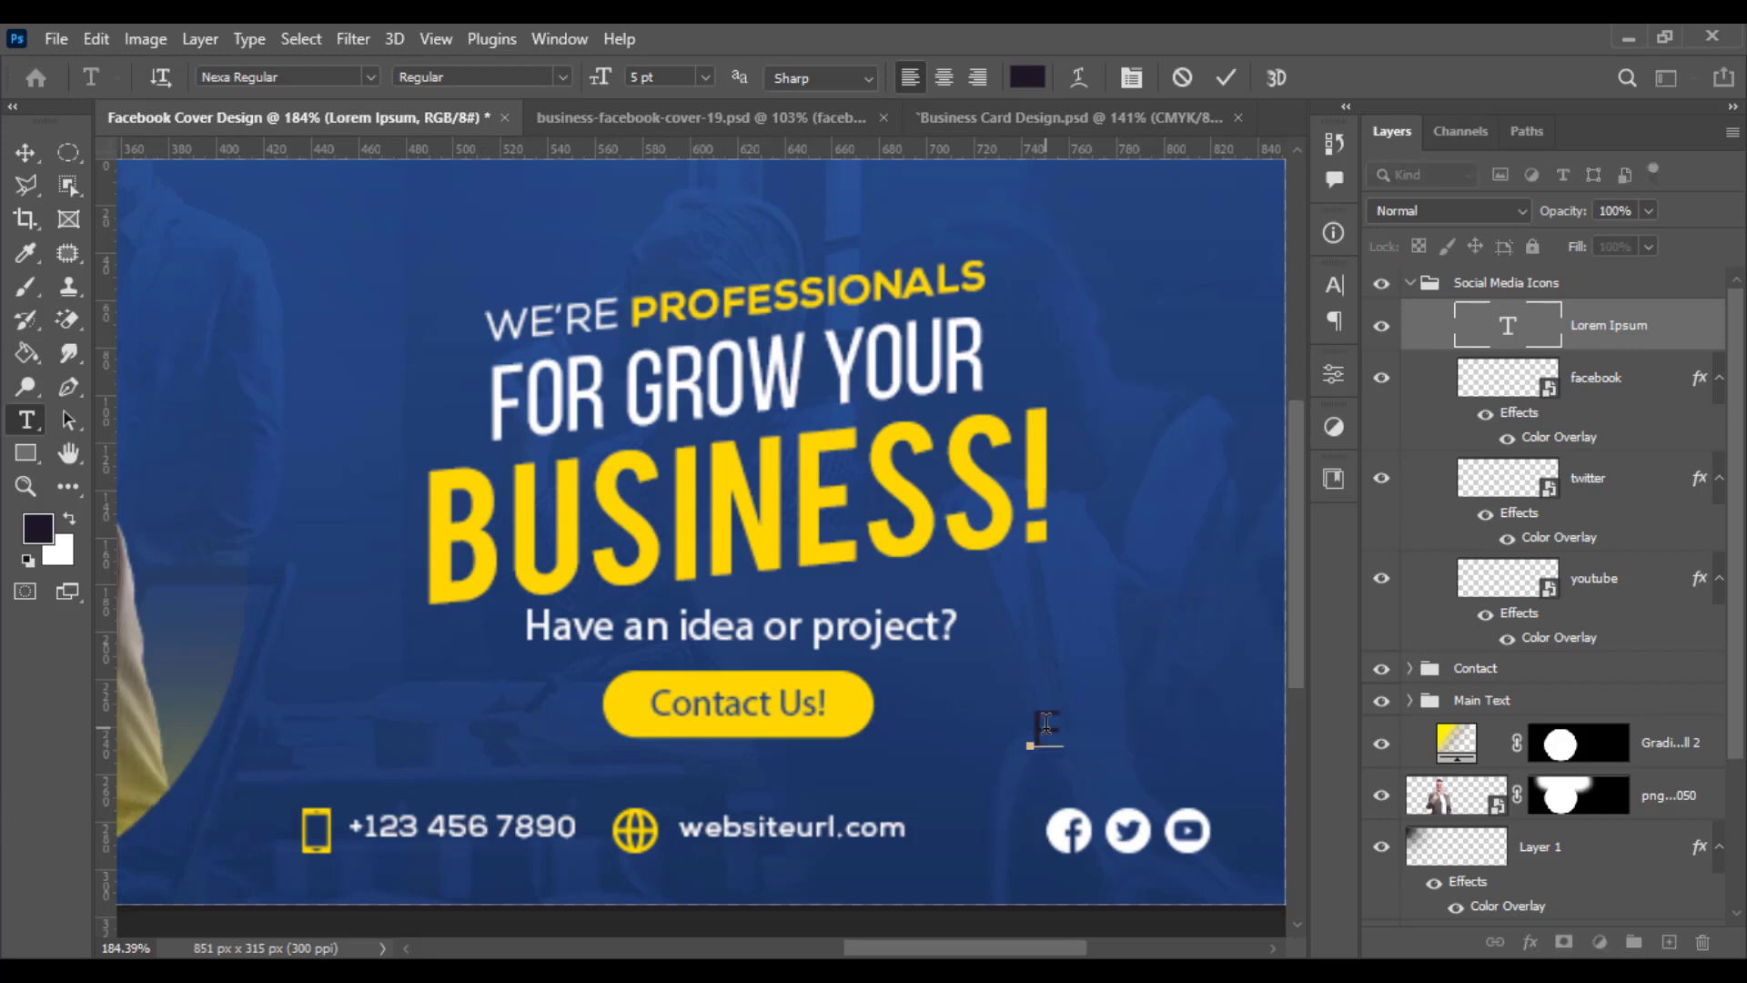
{"action": "type", "text": "FOLLOW"}
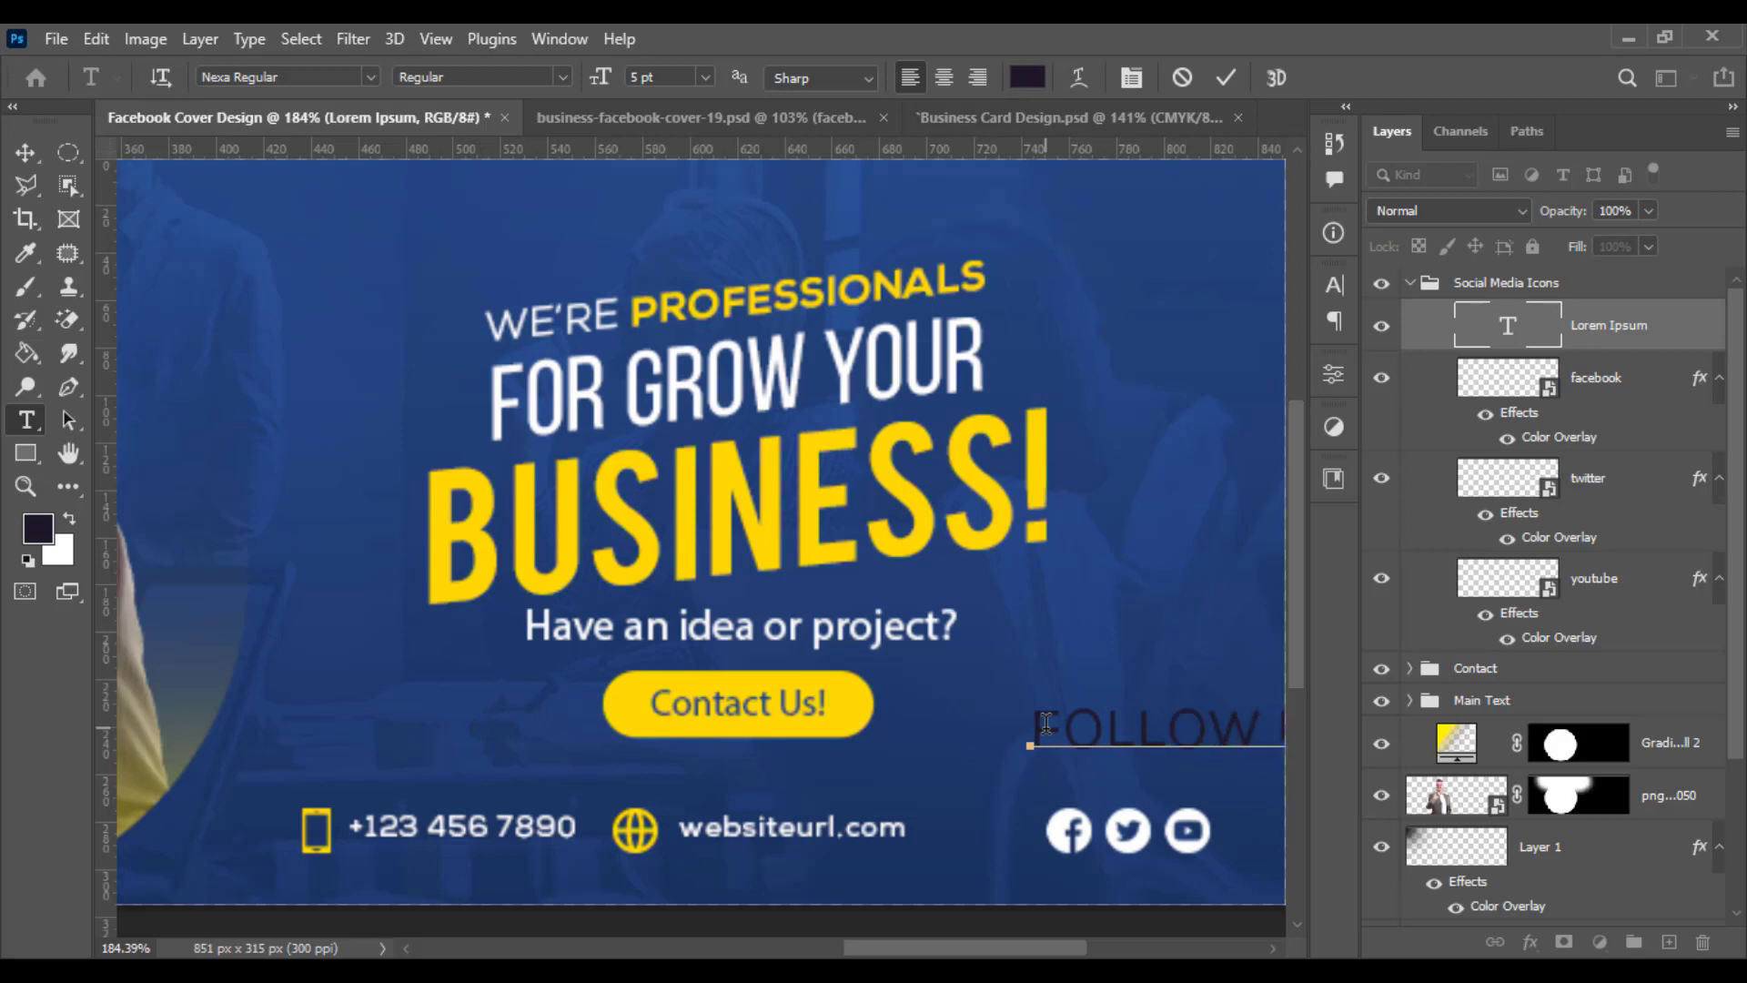
- Colour the FOLLOW US NOW! text yellow ffd800 by sampling the headline colour
{"action": "key", "text": "ctrl+a"}
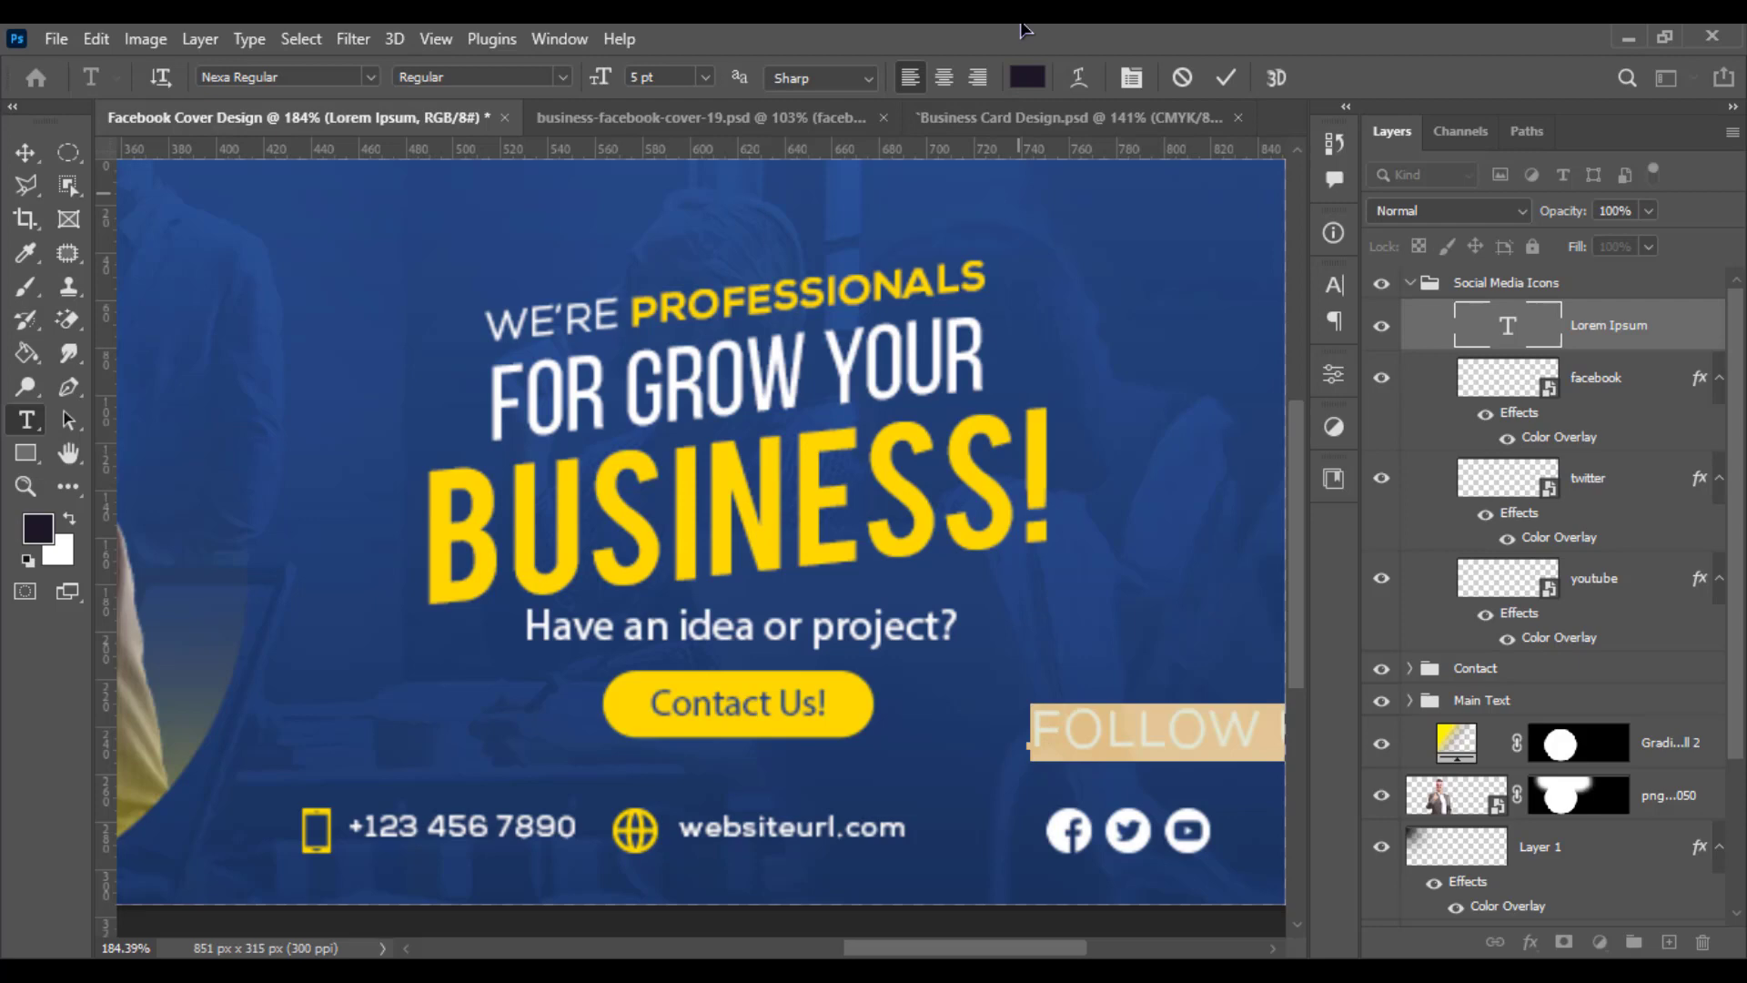
{"action": "left_click", "coordinate": [1018, 80]}
{"action": "left_click", "coordinate": [626, 704]}
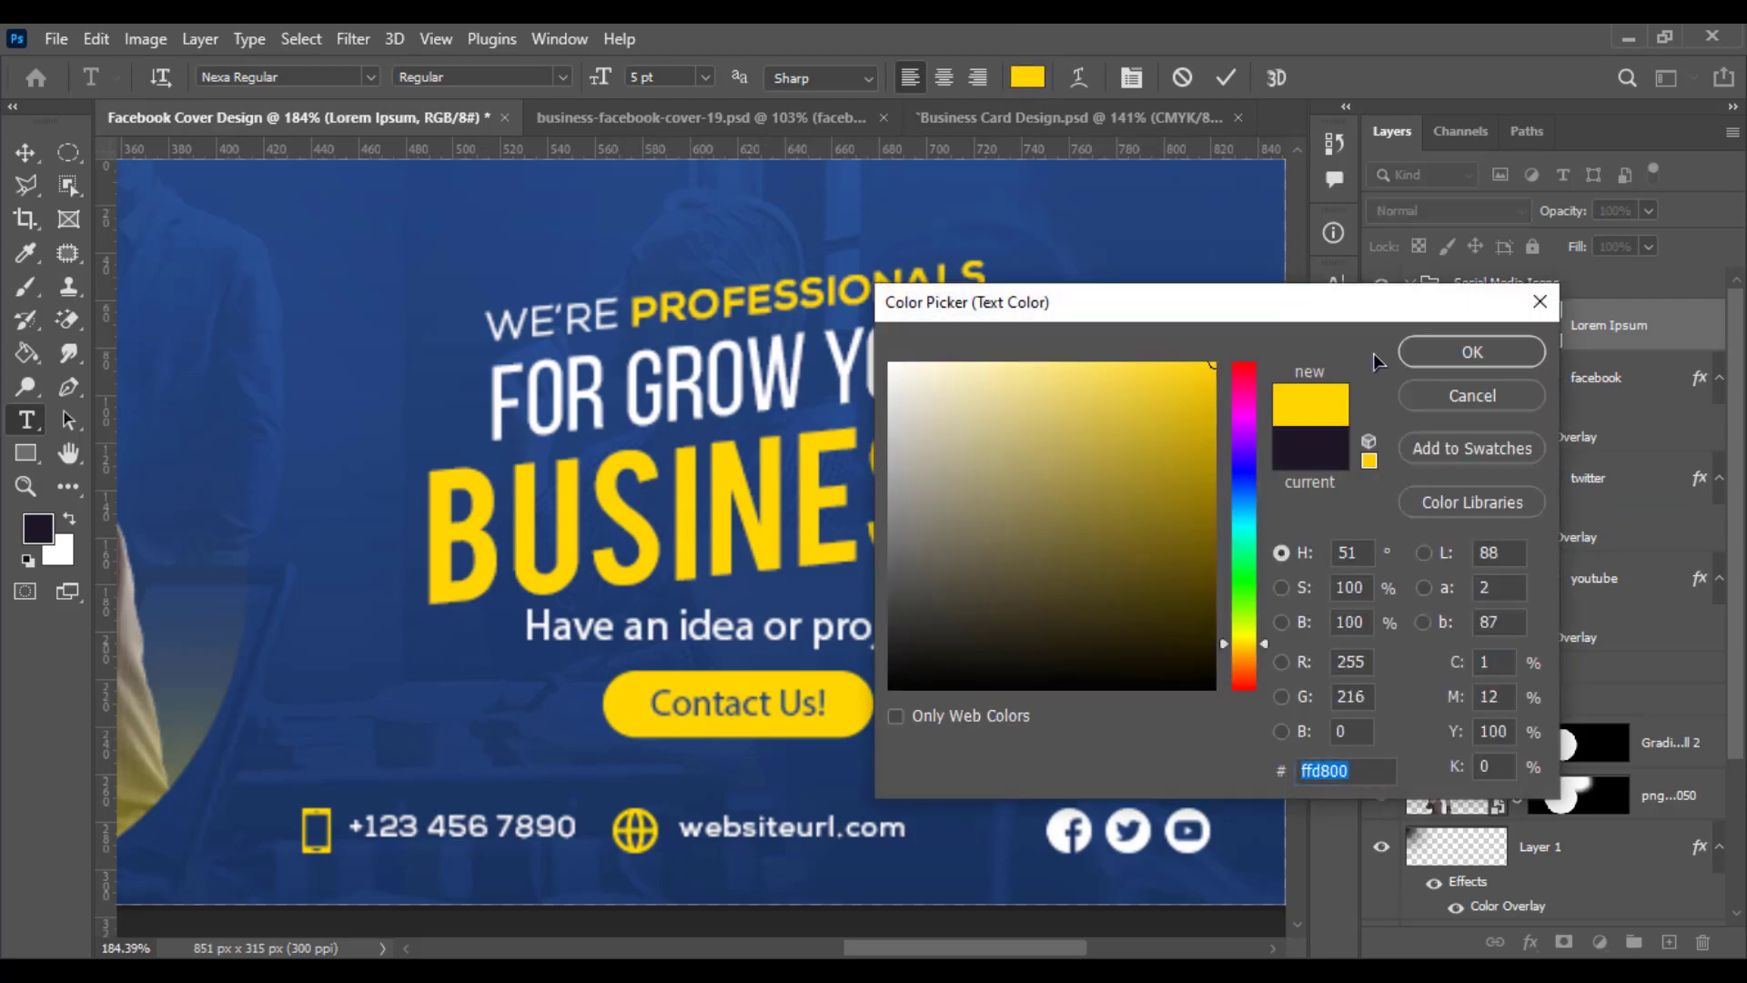
{"action": "left_click", "coordinate": [1424, 354]}
{"action": "left_click", "coordinate": [36, 155]}
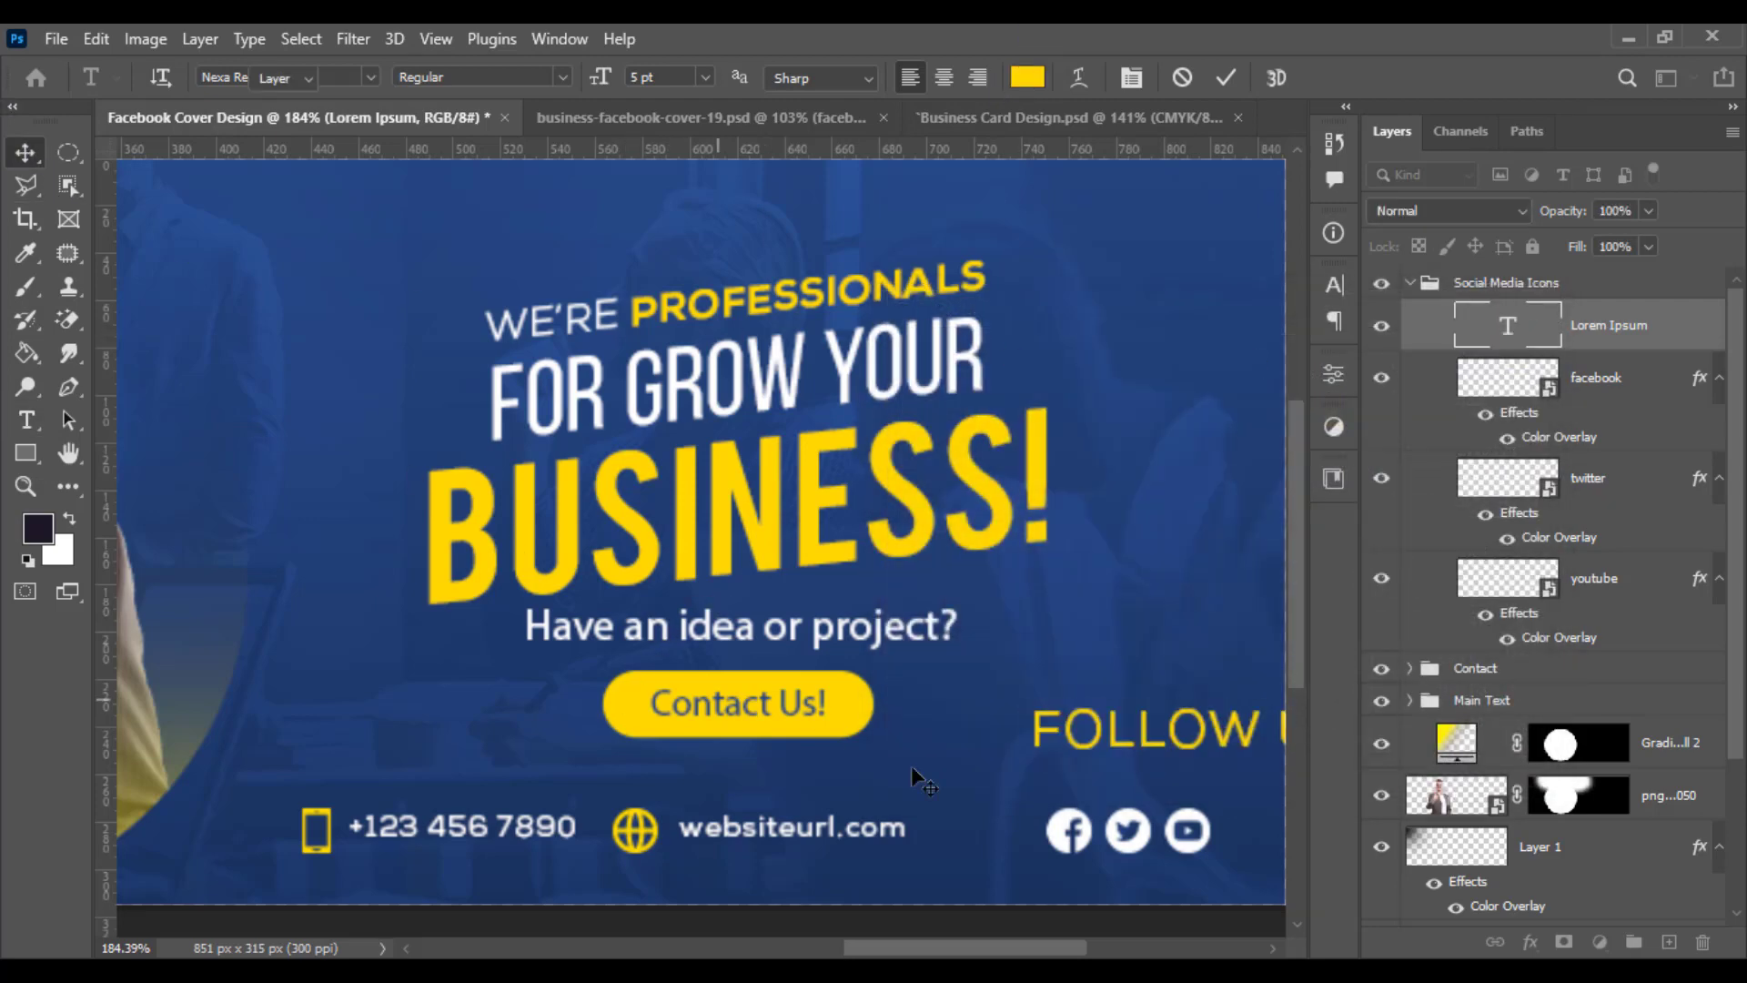
- Scale down the FOLLOW US NOW! text and place it just above the social media icons
{"action": "key", "text": "ctrl+t"}
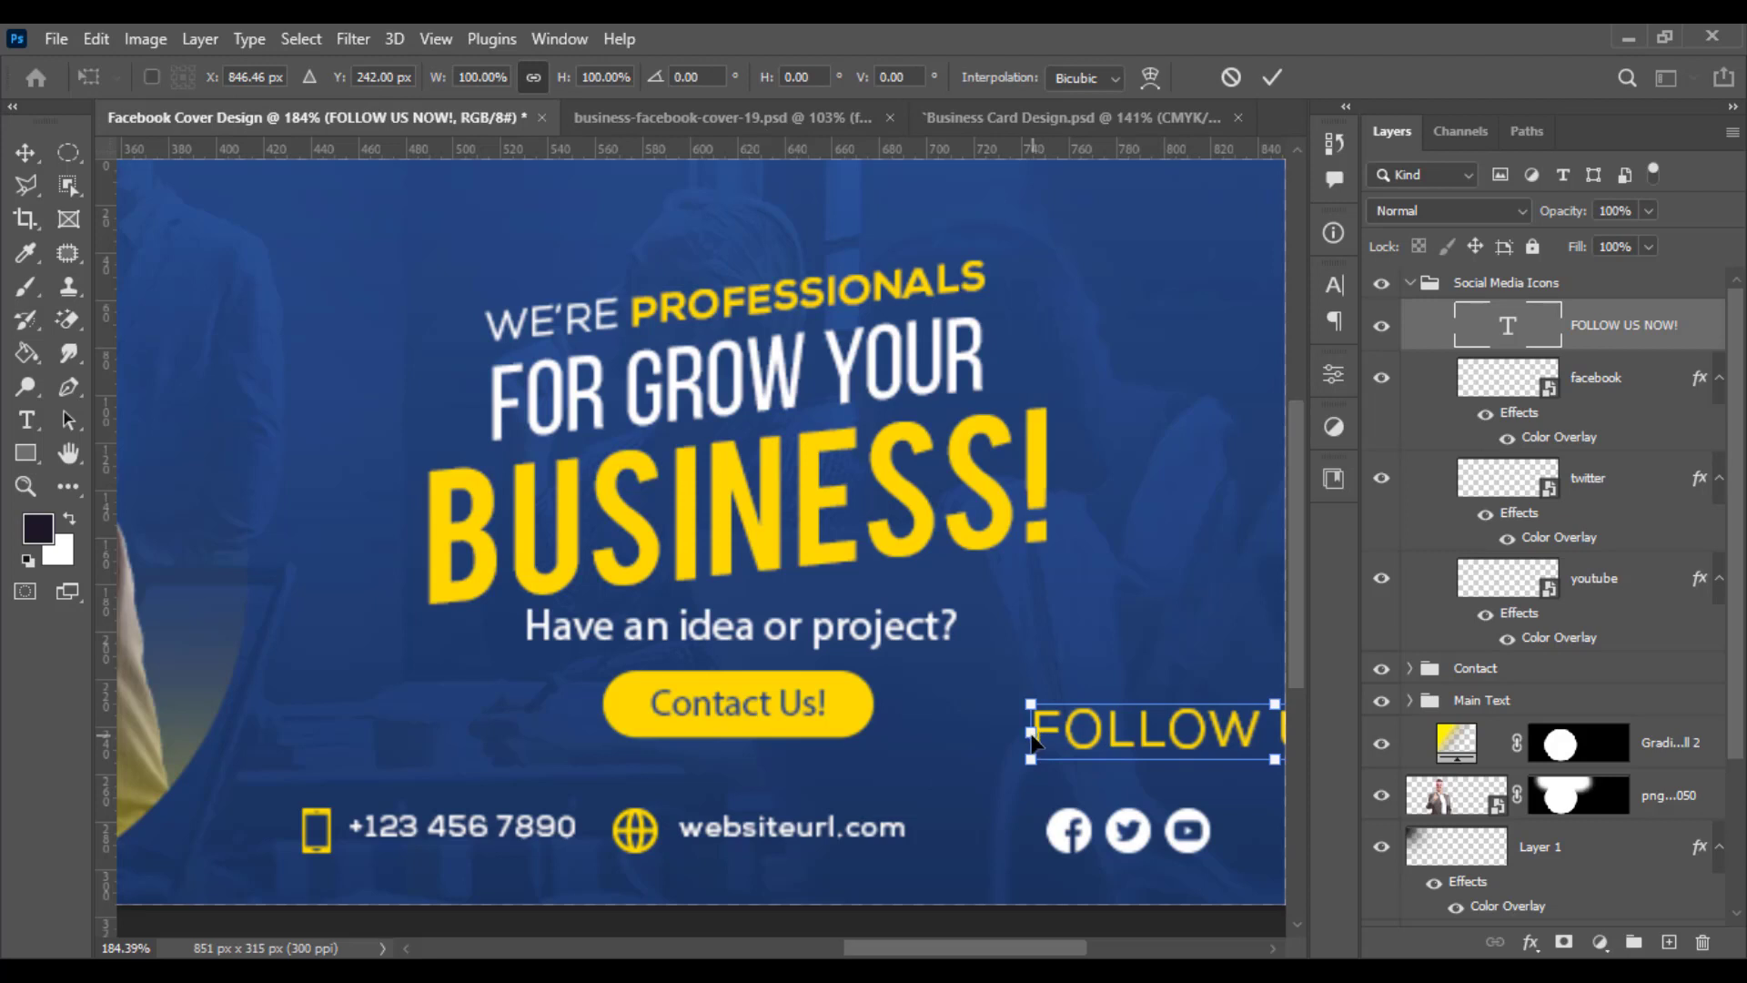
{"action": "left_click_drag", "start_coordinate": [1024, 735], "coordinate": [1052, 763]}
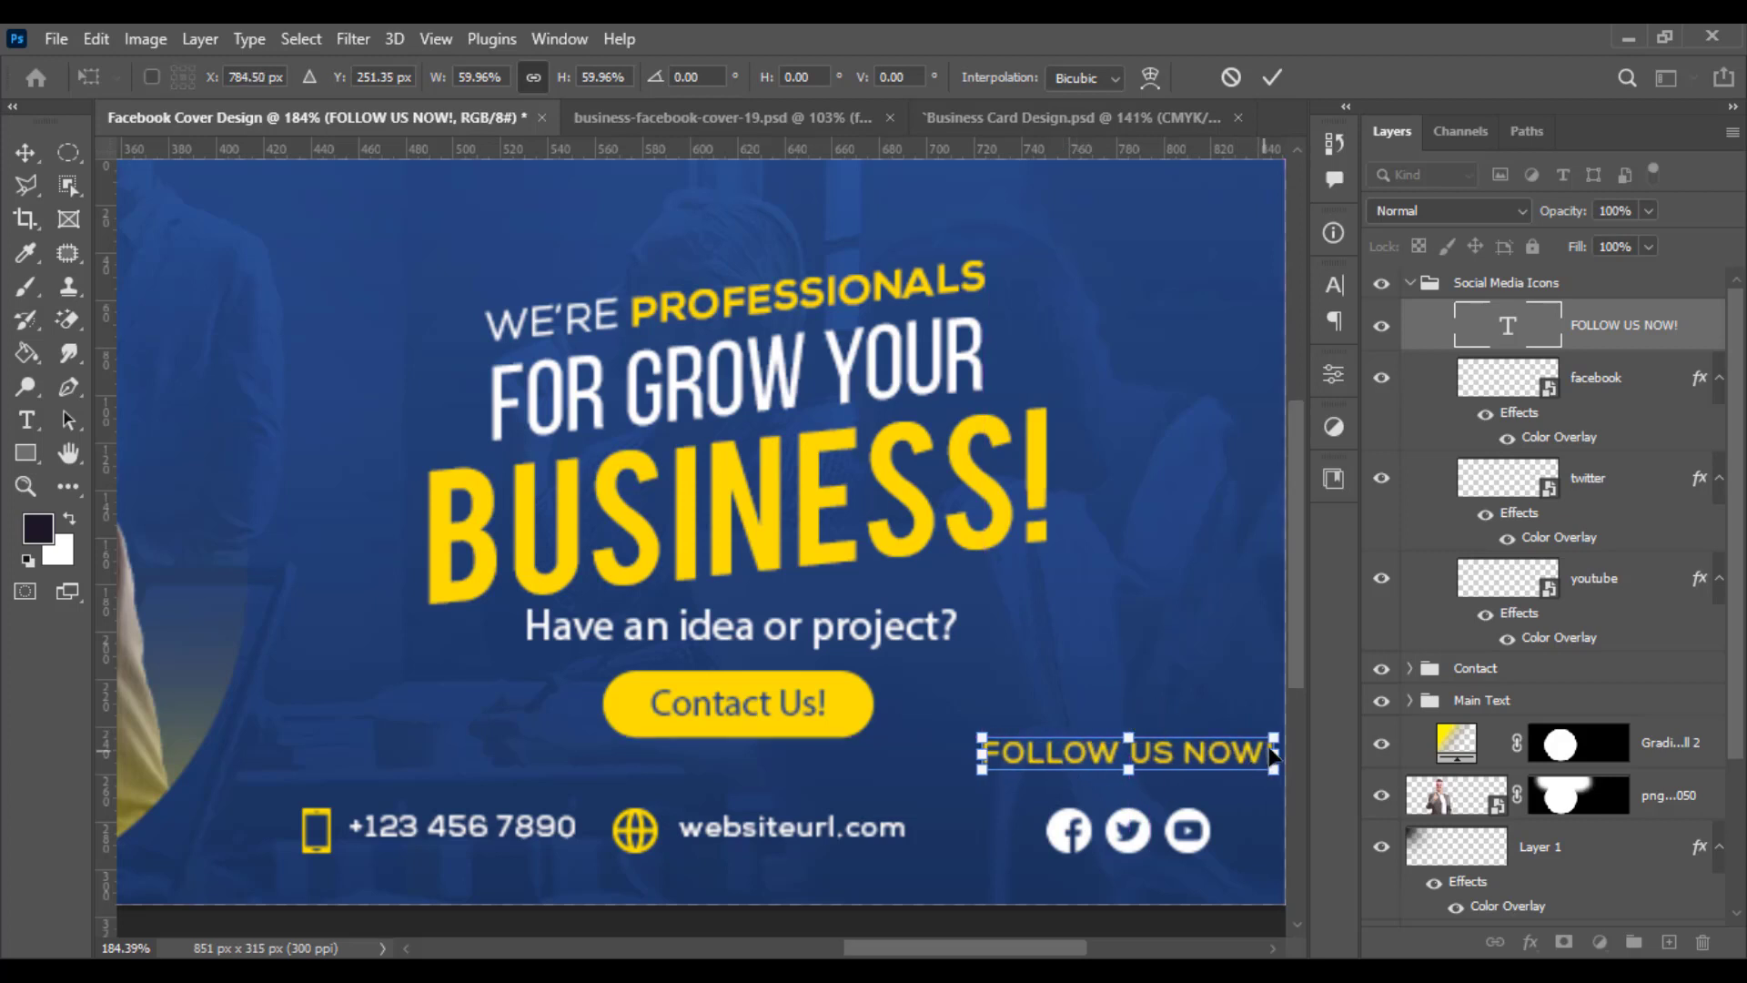
{"action": "left_click_drag", "start_coordinate": [1276, 753], "coordinate": [1194, 778]}
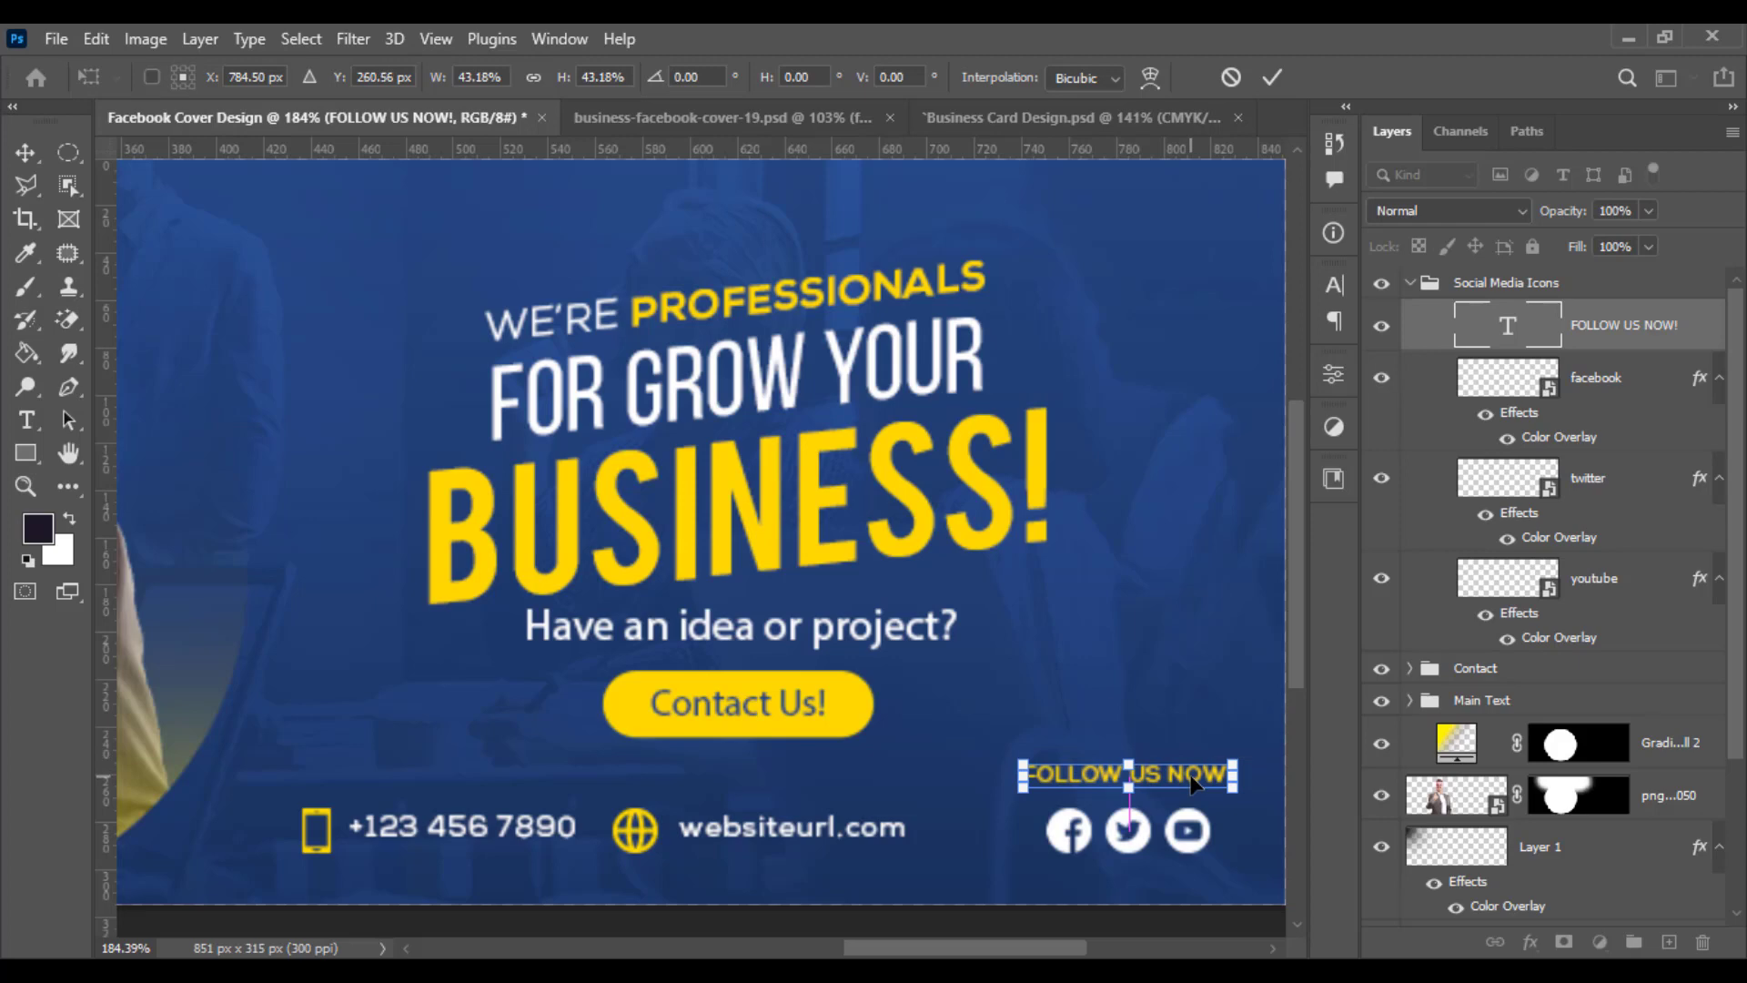
{"action": "key", "text": "Return"}
- Select the Social Media Icons, Contact and Main Text groups, move them up slightly and enlarge them a little
{"action": "scroll", "coordinate": [605, 734], "scroll_direction": "down", "scroll_amount": 5}
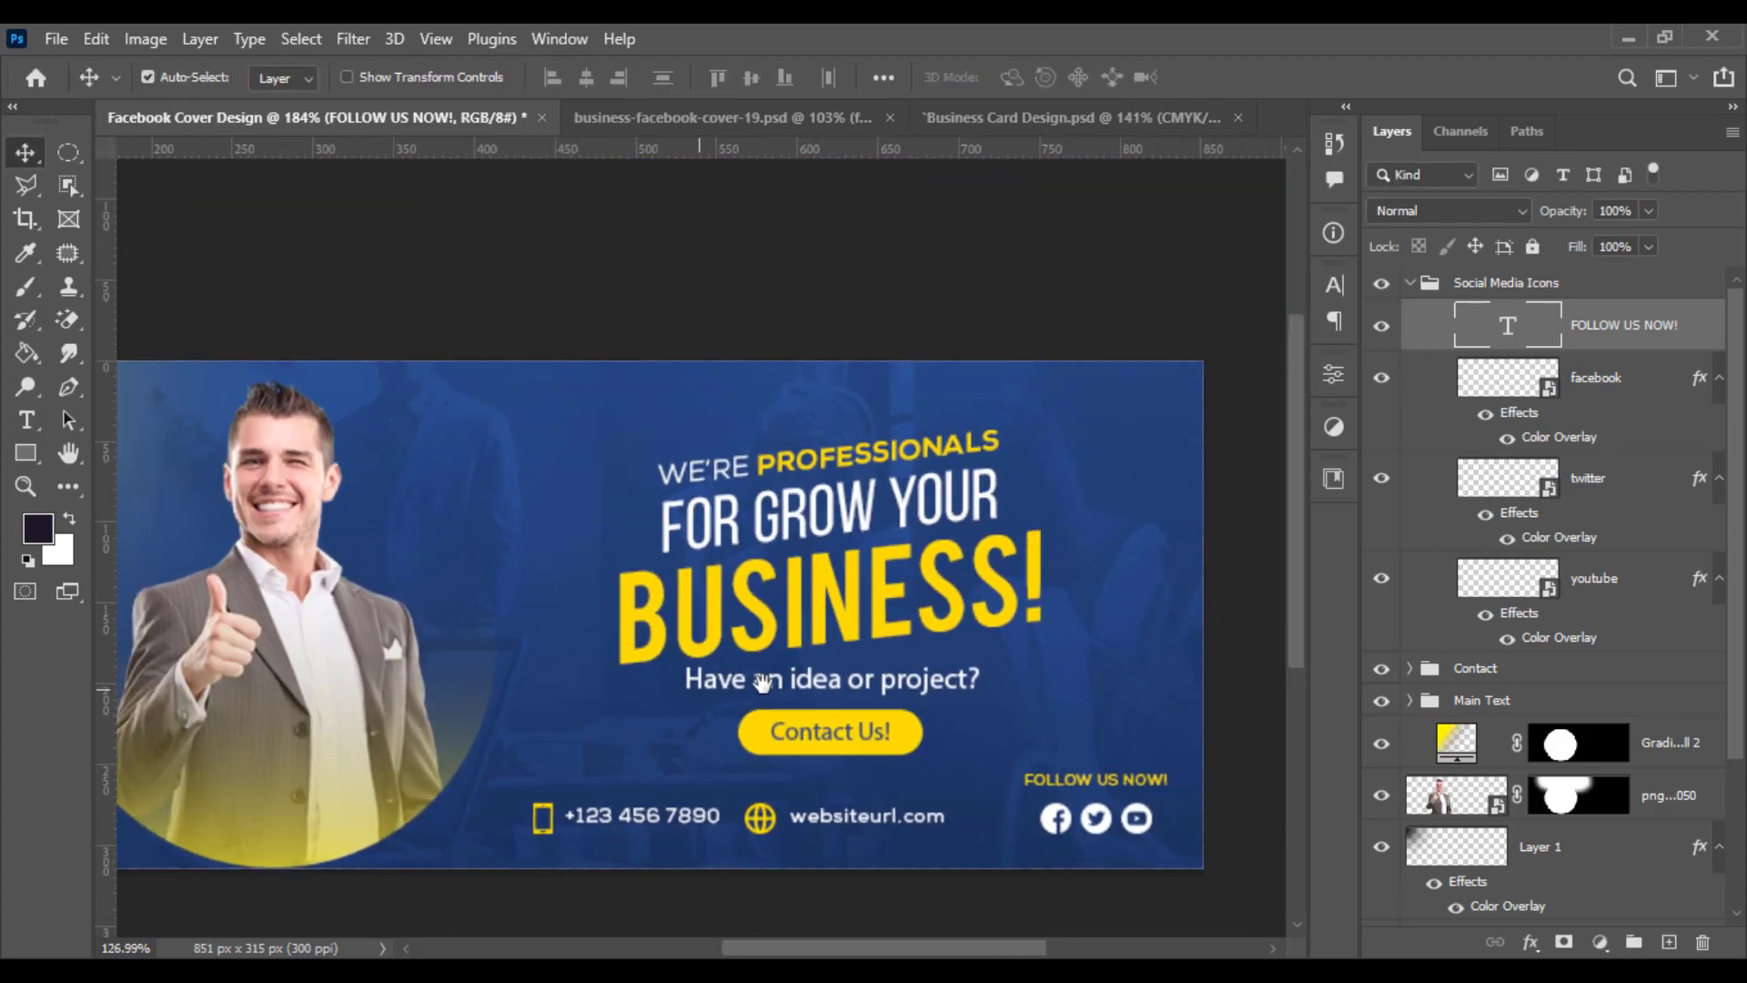
{"action": "scroll", "coordinate": [899, 703], "scroll_direction": "up", "scroll_amount": 2}
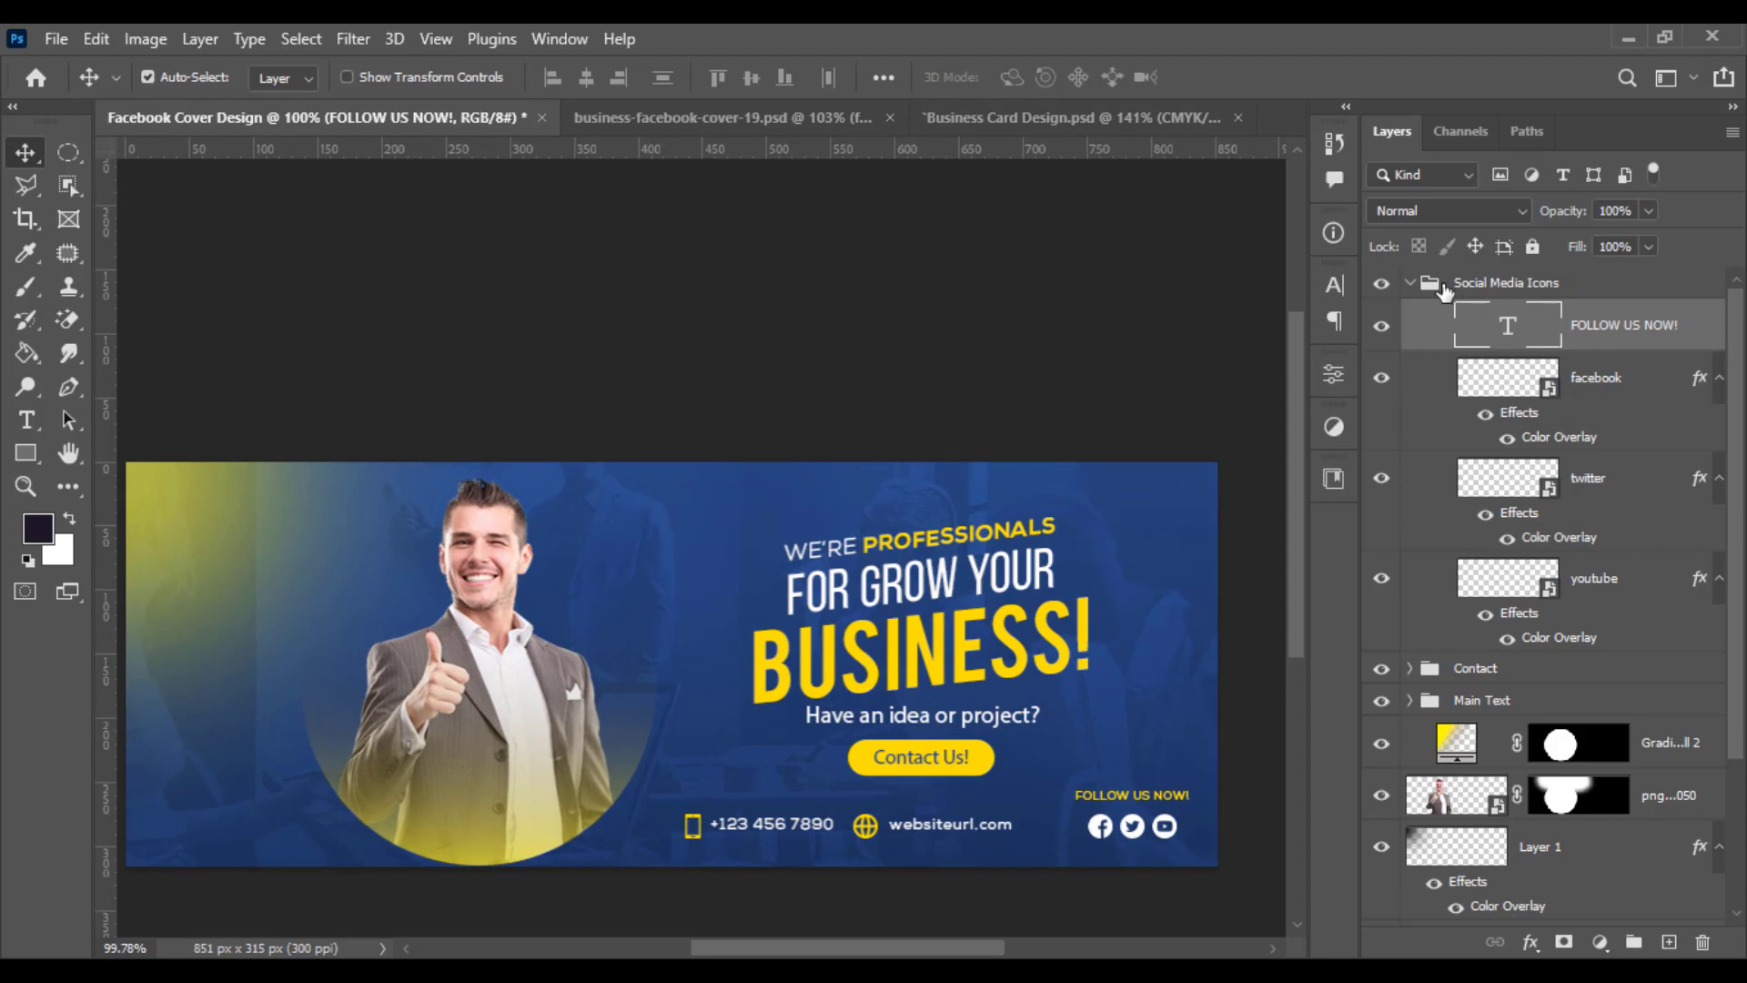
{"action": "left_click", "coordinate": [1408, 286]}
{"action": "left_click", "coordinate": [1485, 351], "text": "shift"}
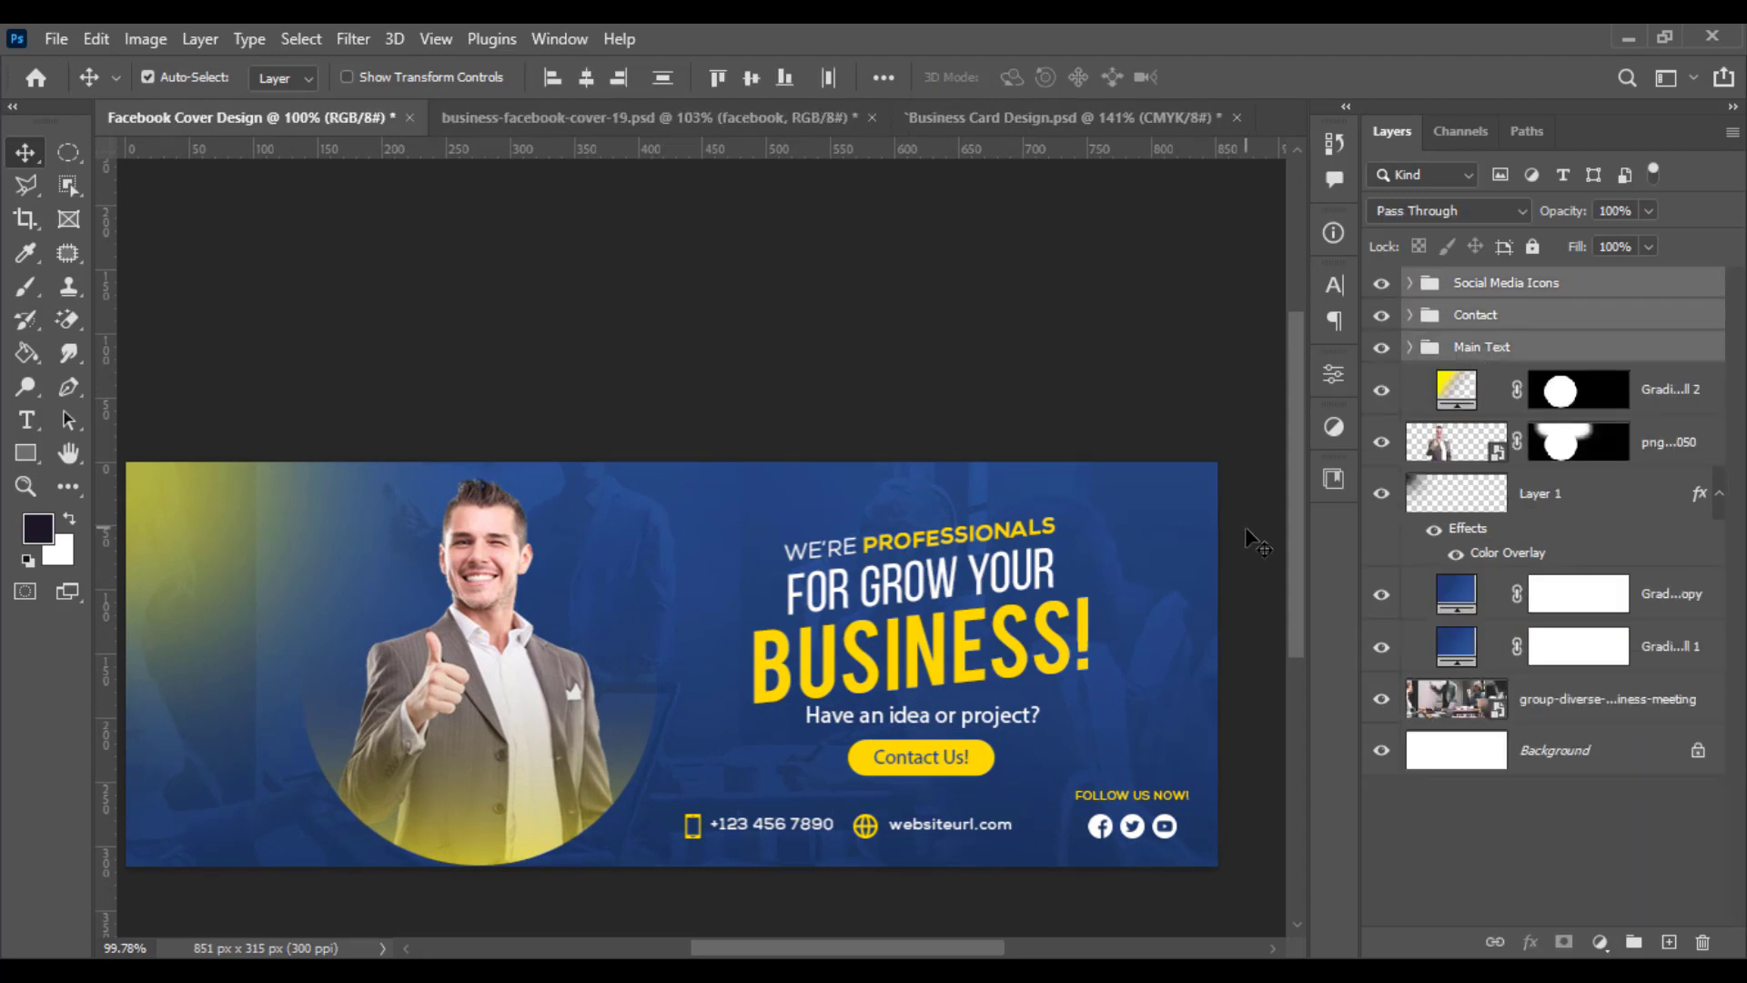
{"action": "key", "text": "ctrl+t"}
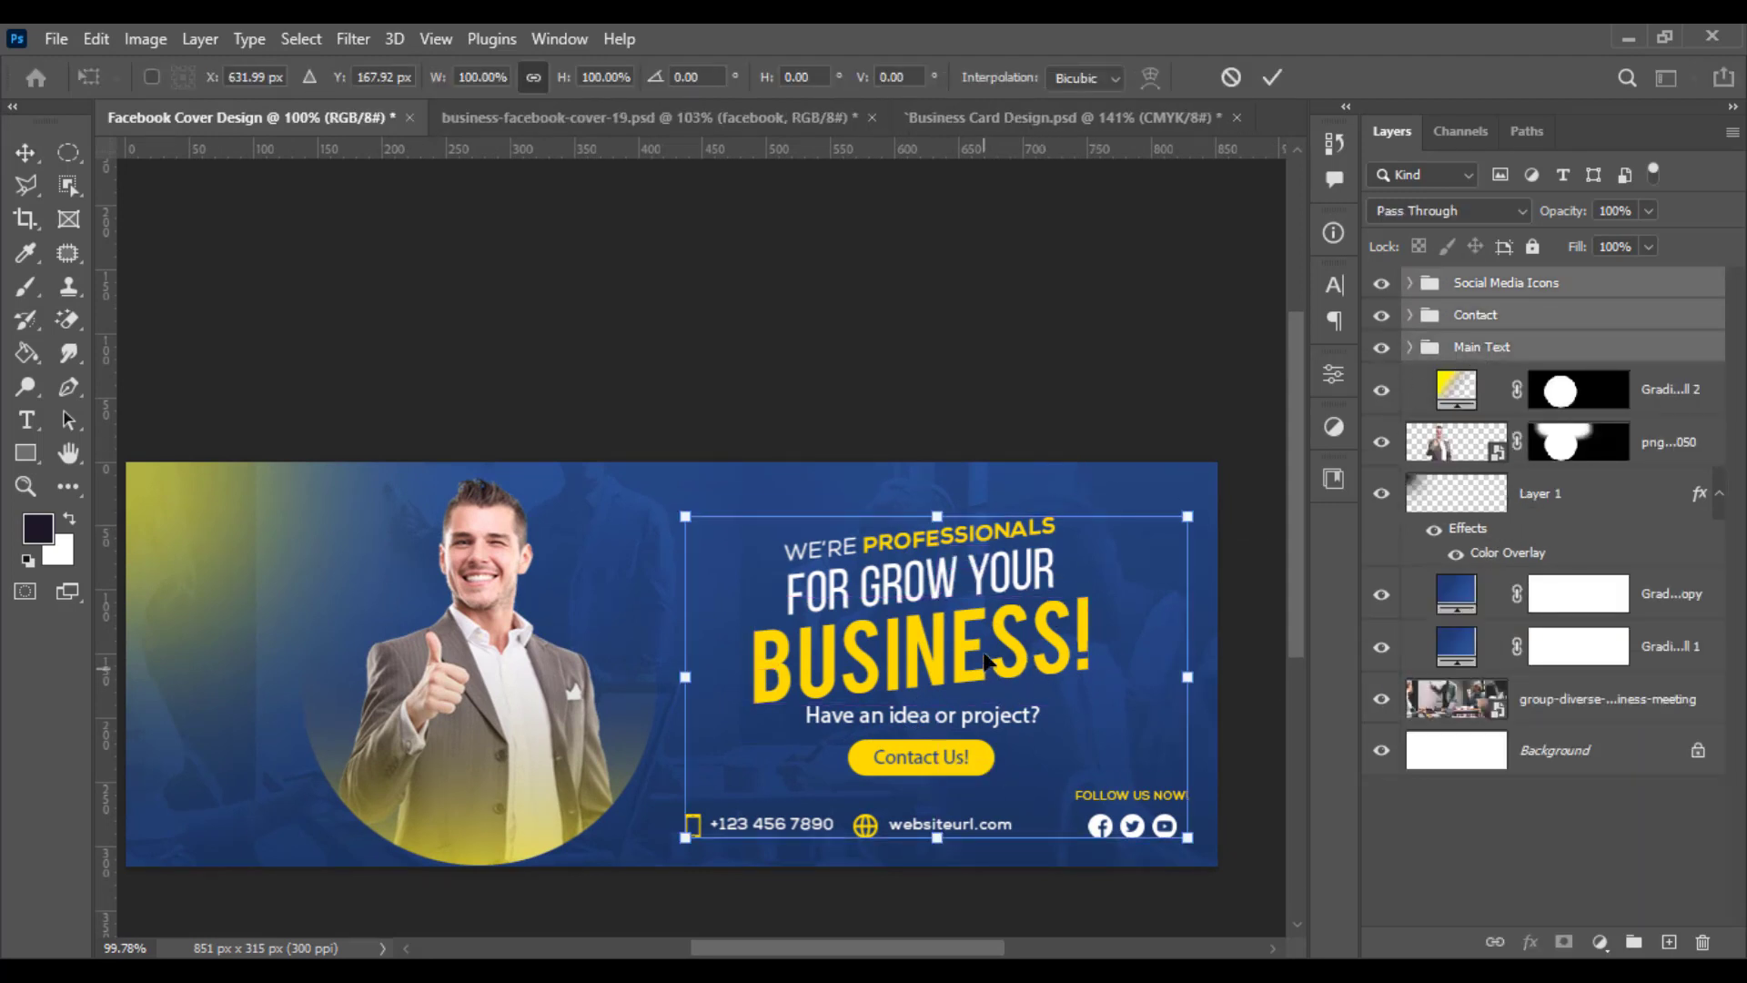
{"action": "left_click_drag", "start_coordinate": [984, 666], "coordinate": [984, 652]}
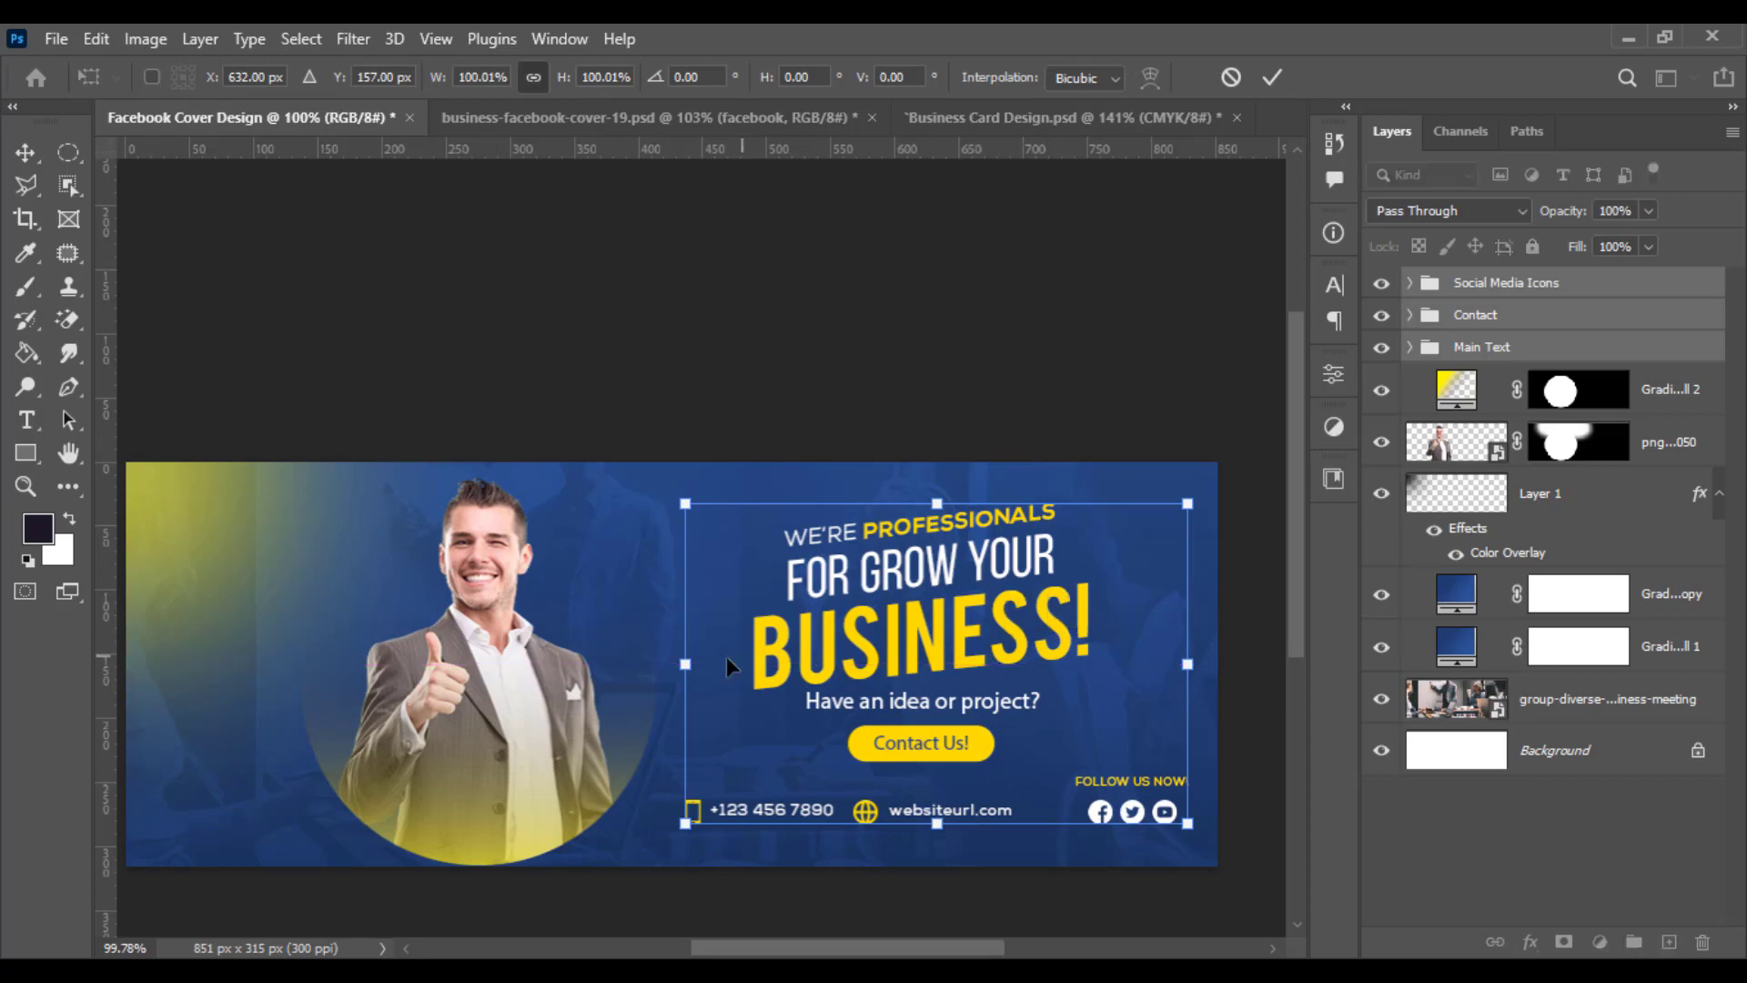
{"action": "left_click_drag", "start_coordinate": [695, 666], "coordinate": [680, 674]}
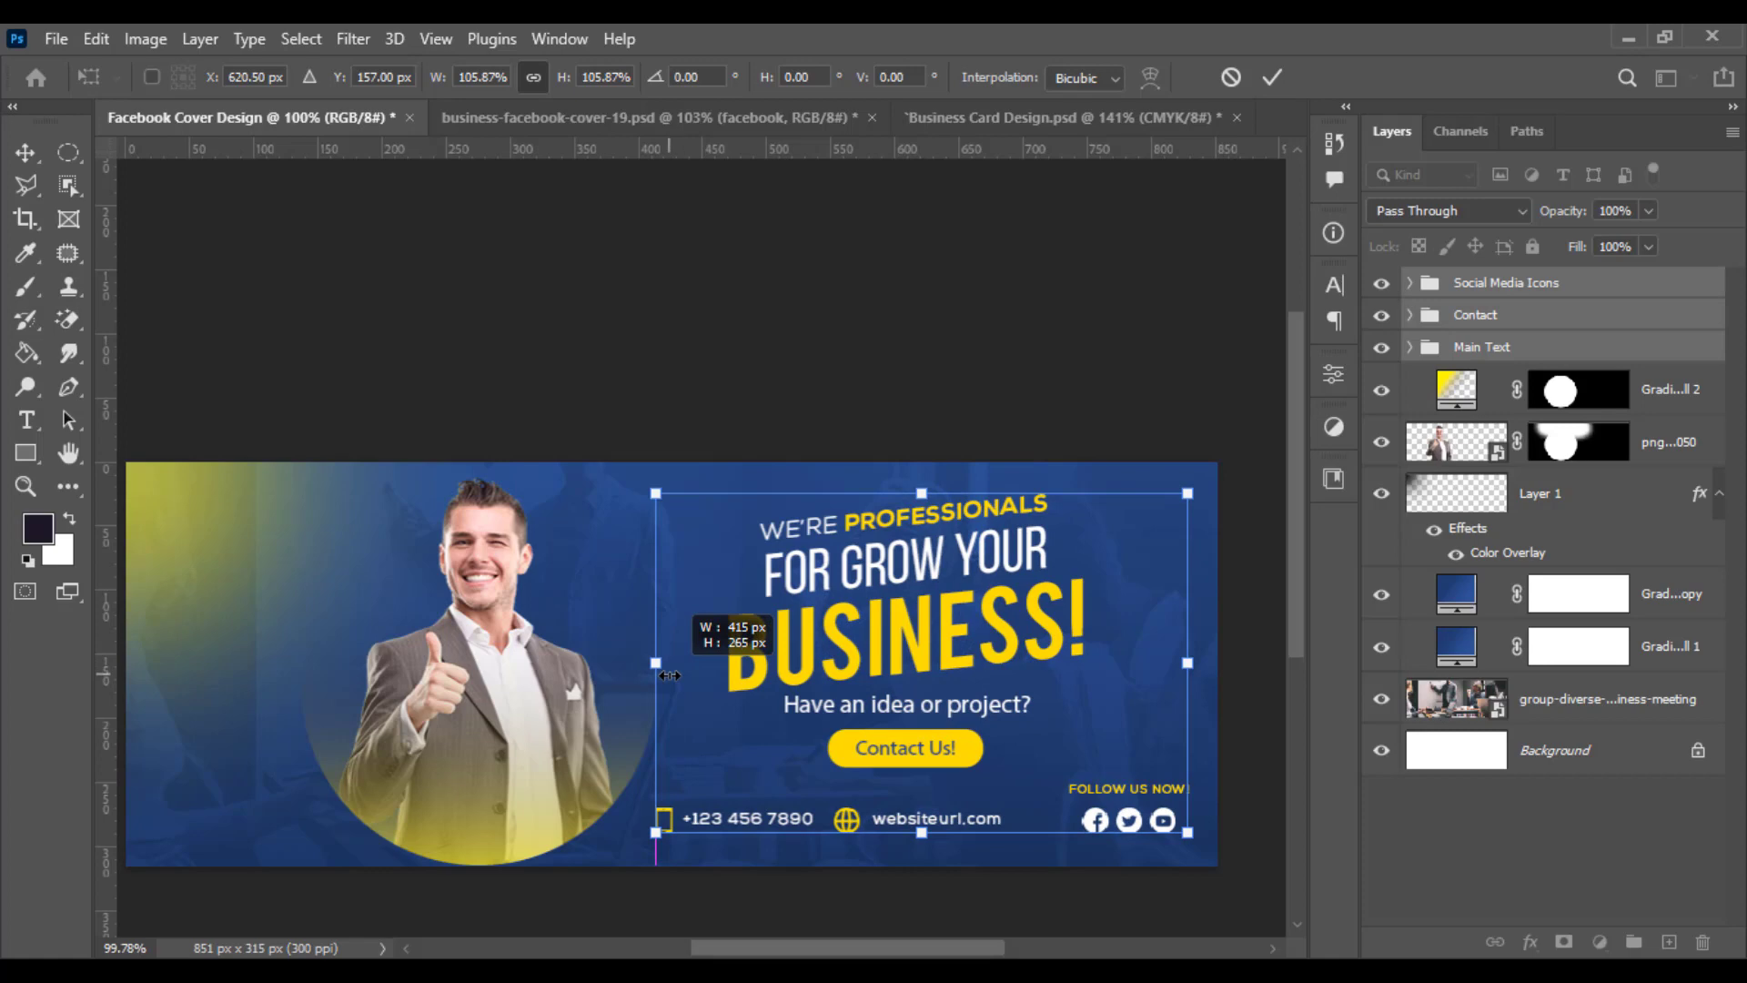
{"action": "key", "text": "Return"}
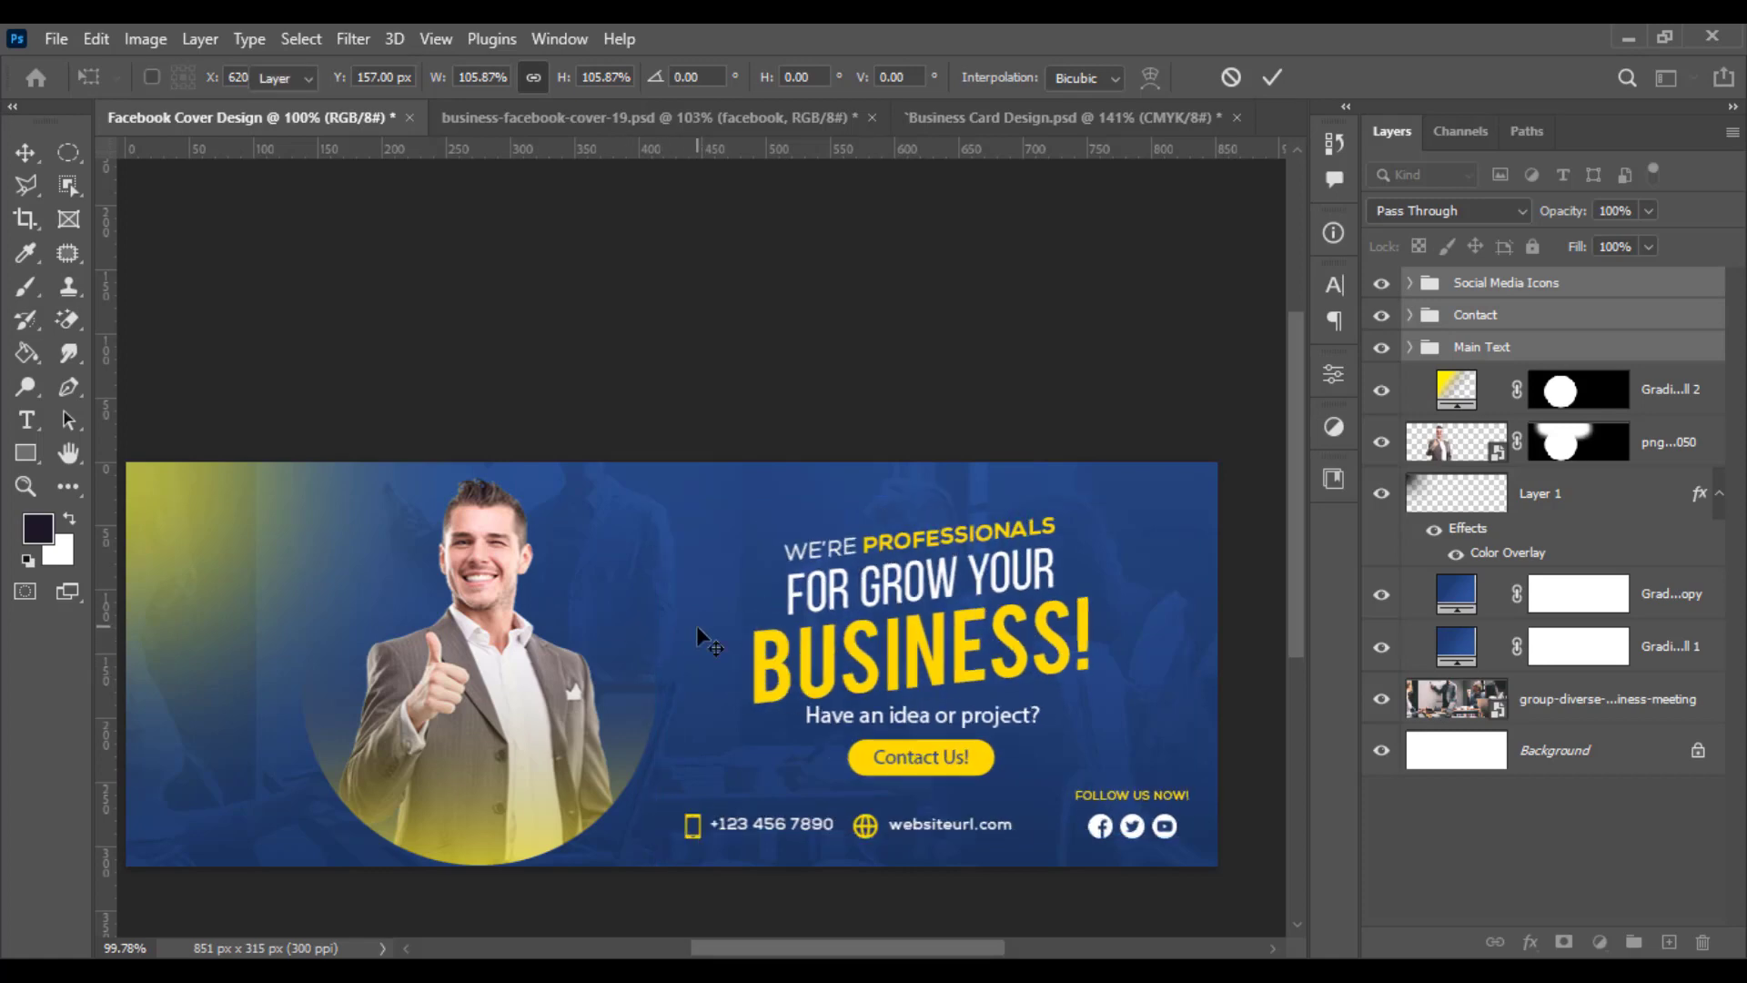
- Draw a large circular selection around the headline and button on the right side of the cover
{"action": "scroll", "coordinate": [772, 635], "scroll_direction": "down", "scroll_amount": 1}
{"action": "scroll", "coordinate": [793, 646], "scroll_direction": "up", "scroll_amount": 2}
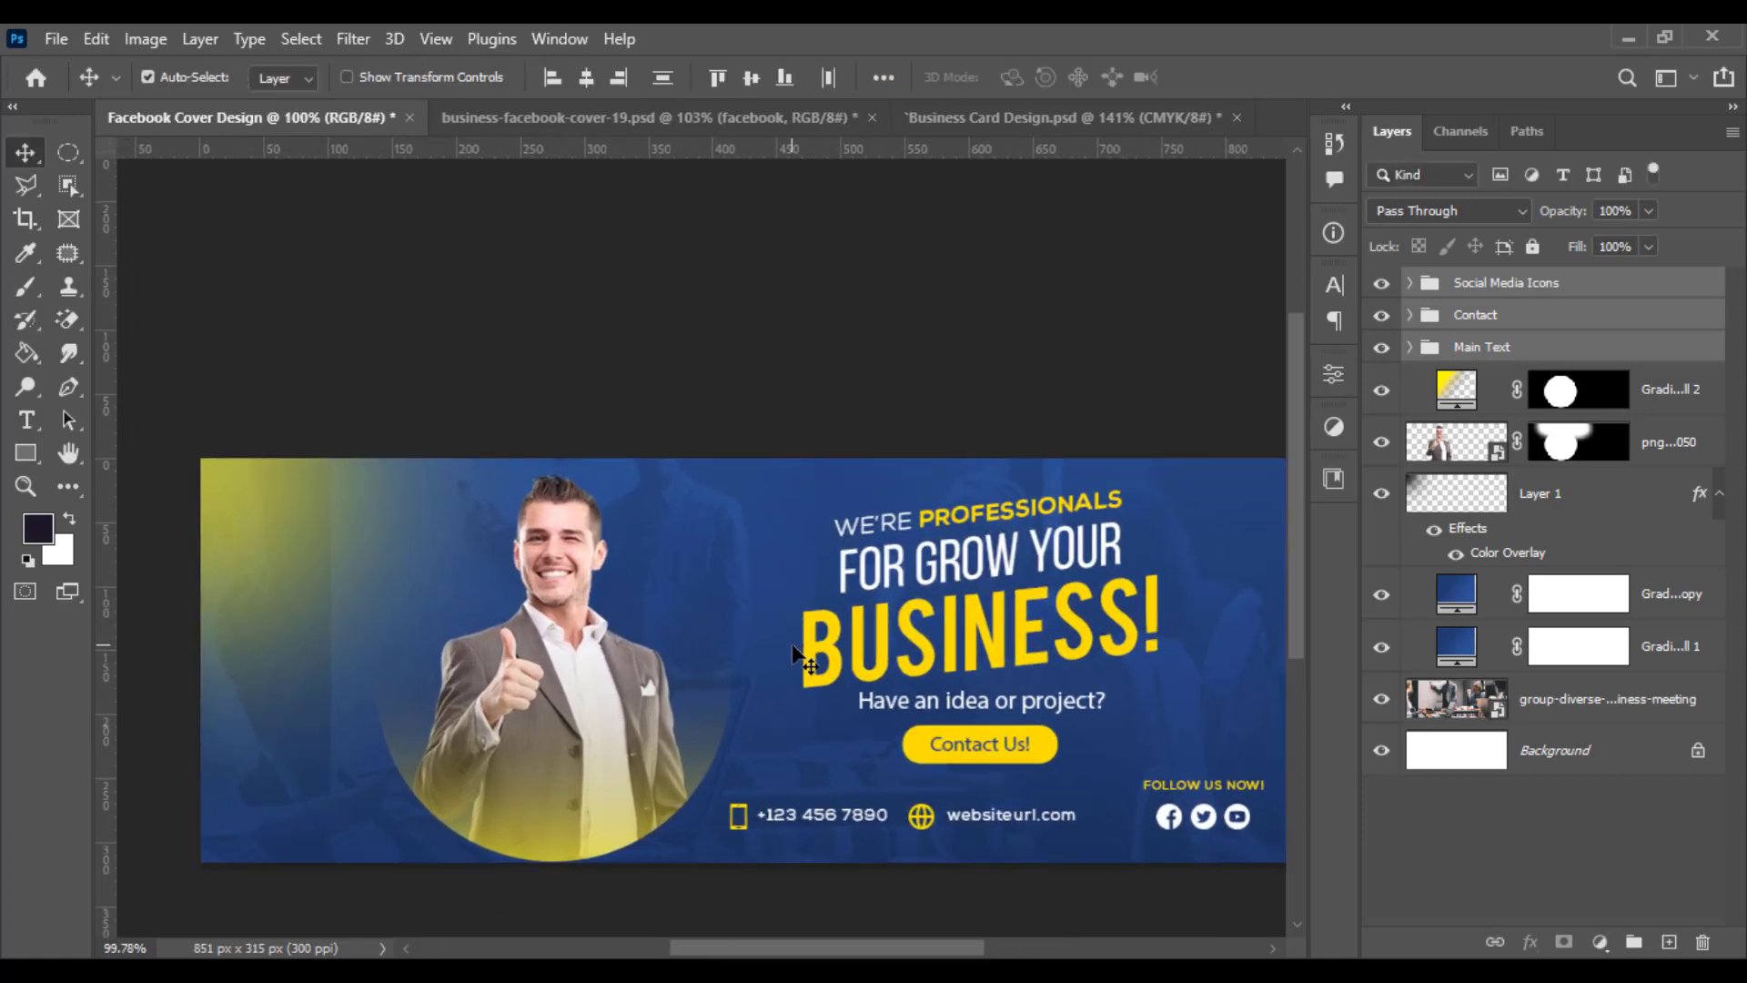
{"action": "mouse_move", "coordinate": [694, 630]}
{"action": "left_mouse_down"}
{"action": "mouse_move", "coordinate": [652, 613]}
{"action": "mouse_move", "coordinate": [686, 623]}
{"action": "left_mouse_up"}
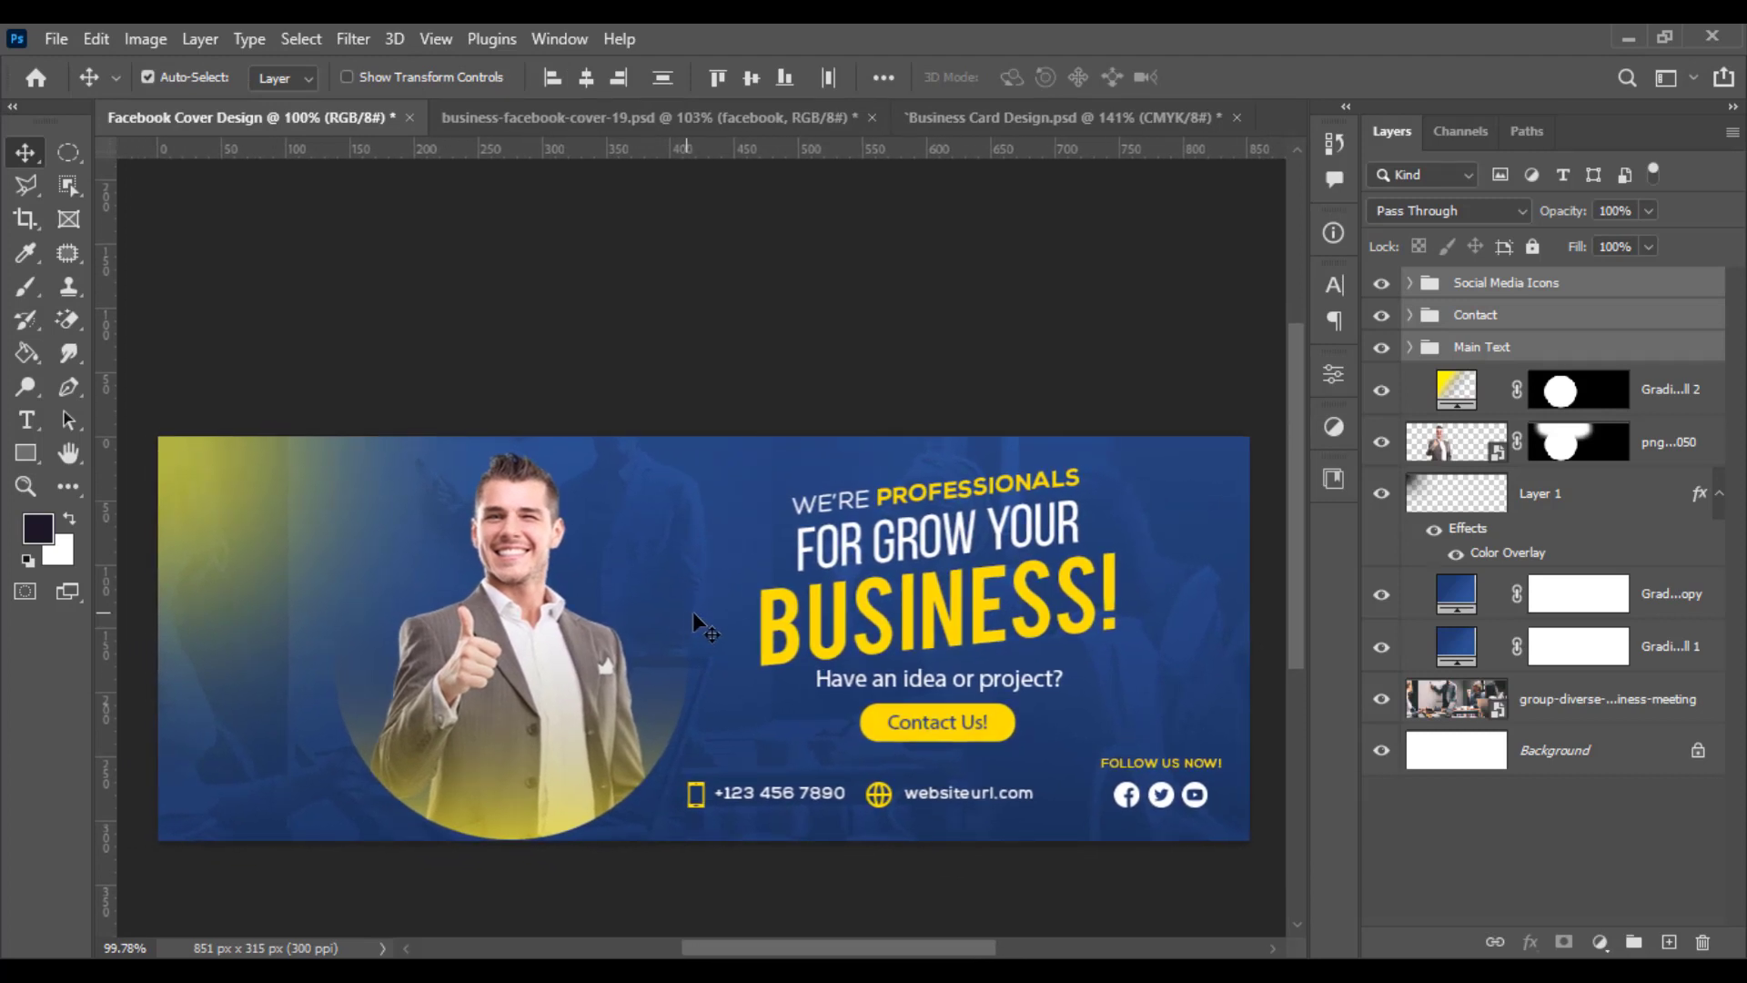
{"action": "left_click", "coordinate": [1691, 412]}
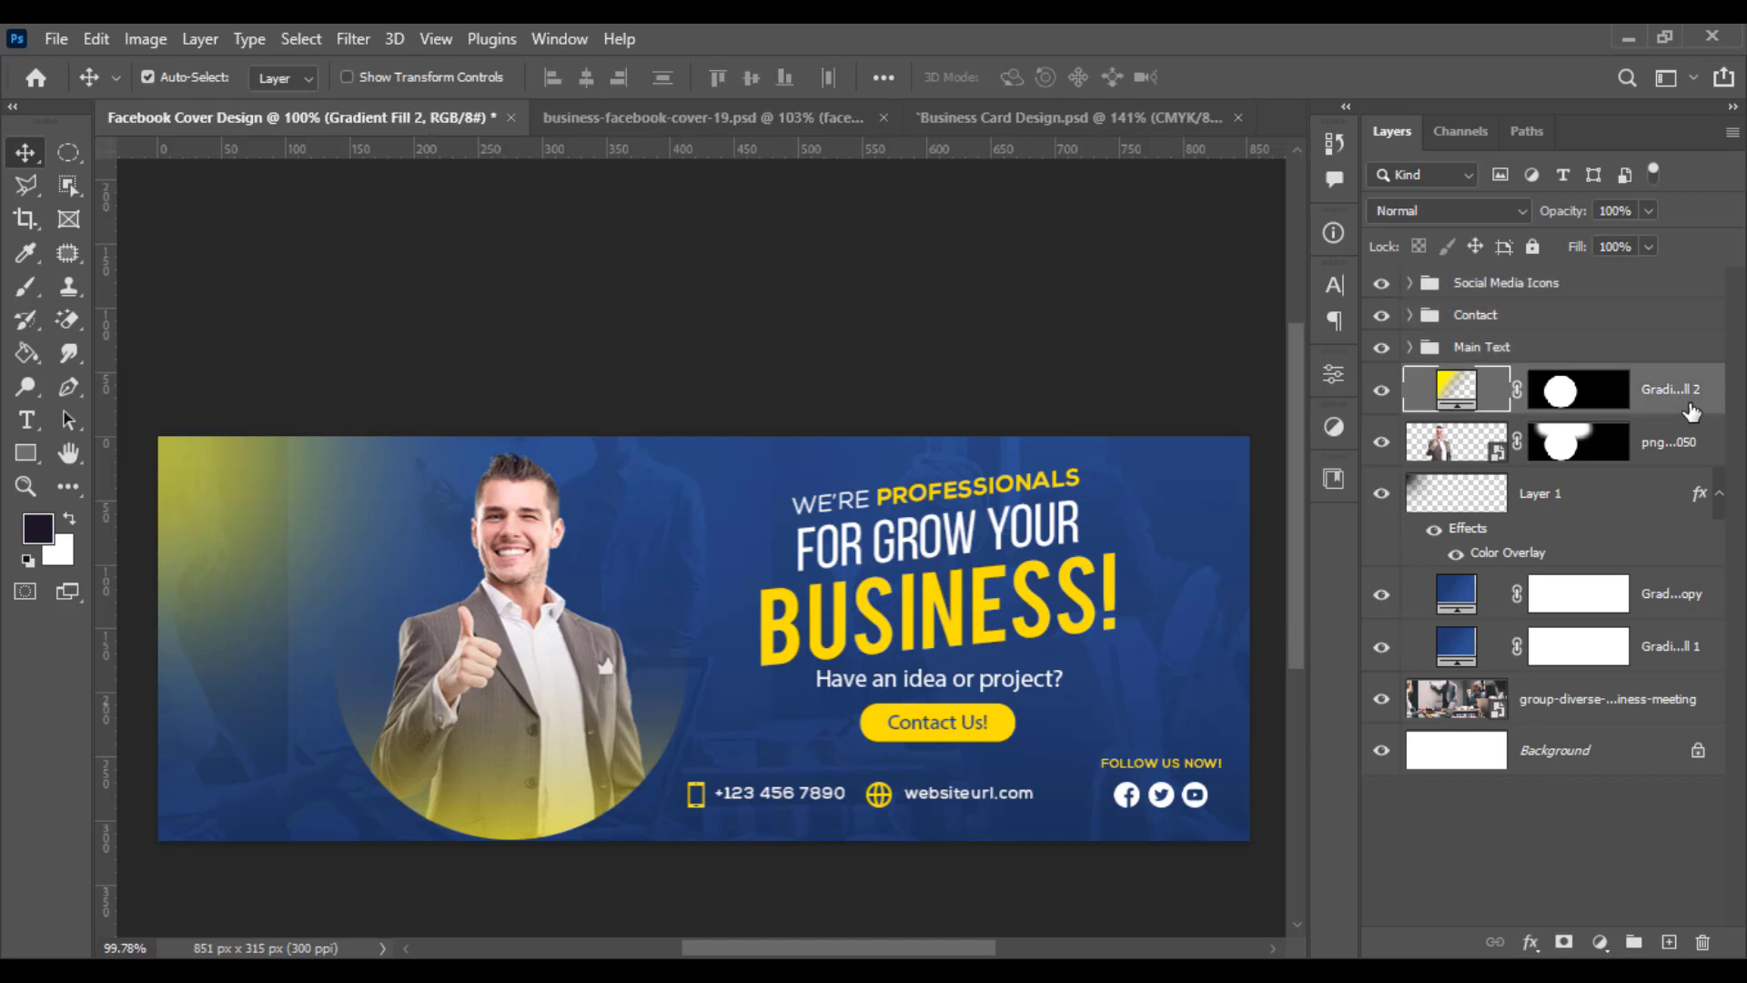
{"action": "left_click", "coordinate": [1476, 854]}
{"action": "scroll", "coordinate": [973, 774], "scroll_direction": "down", "scroll_amount": 2}
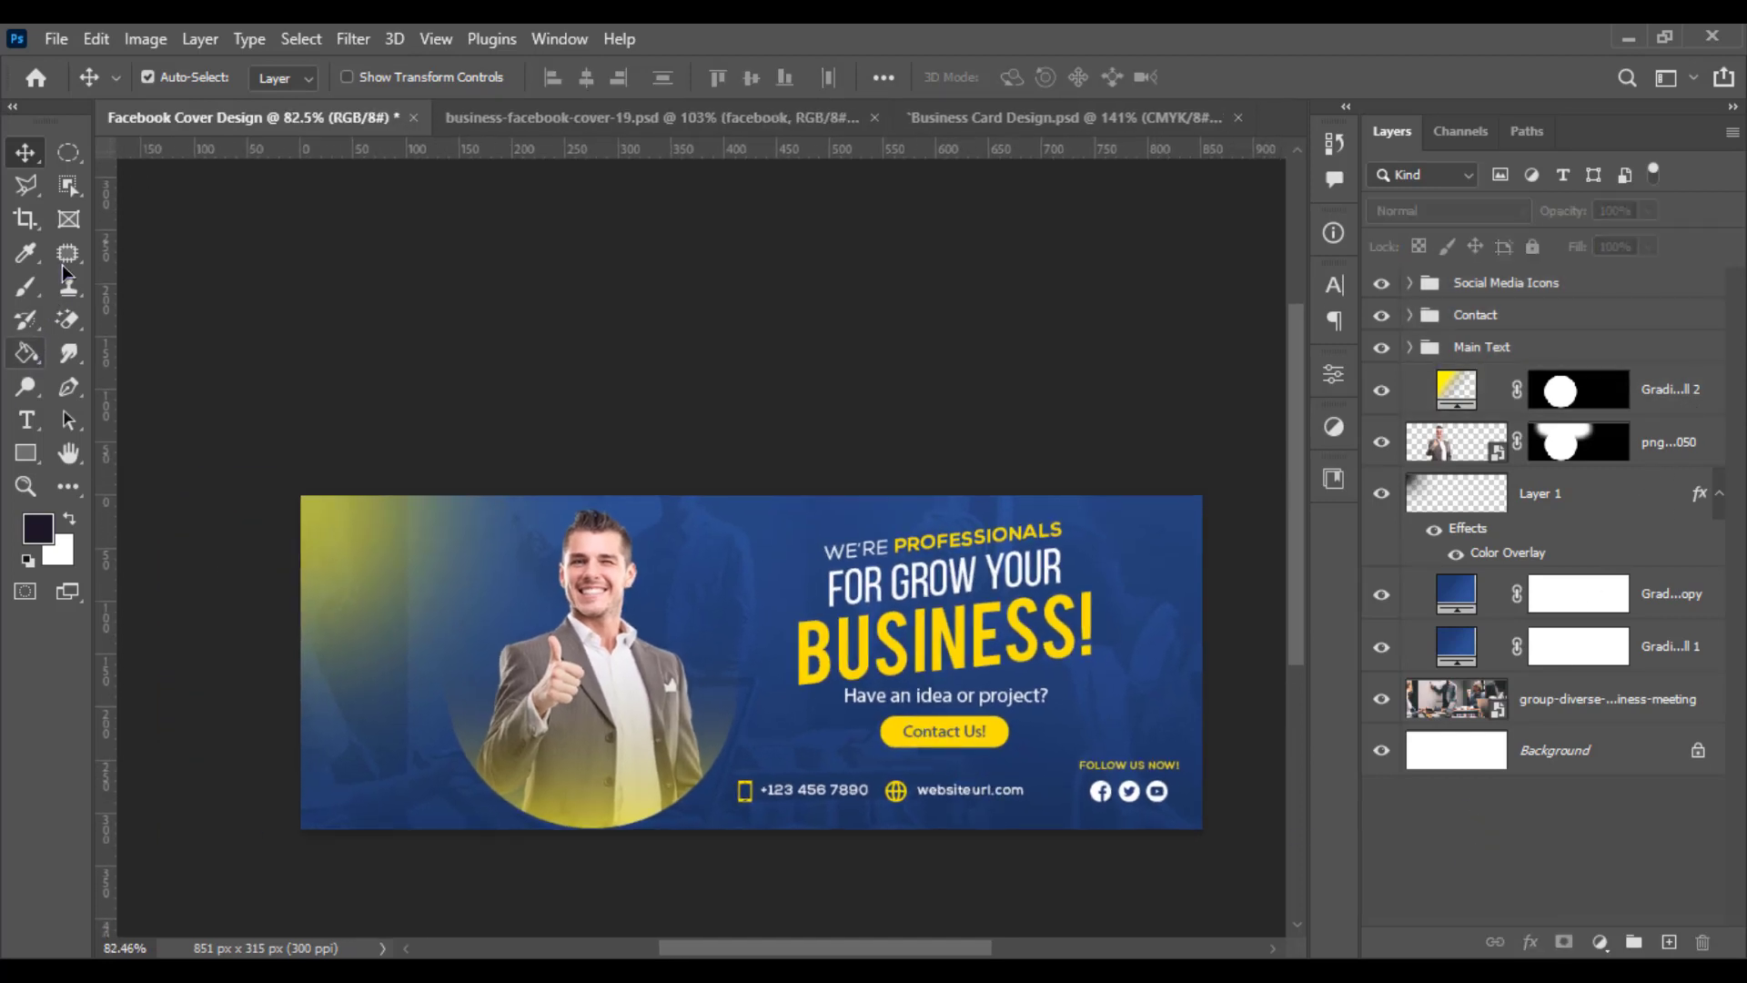
{"action": "left_click", "coordinate": [68, 152]}
{"action": "left_click_drag", "start_coordinate": [741, 493], "coordinate": [1081, 863]}
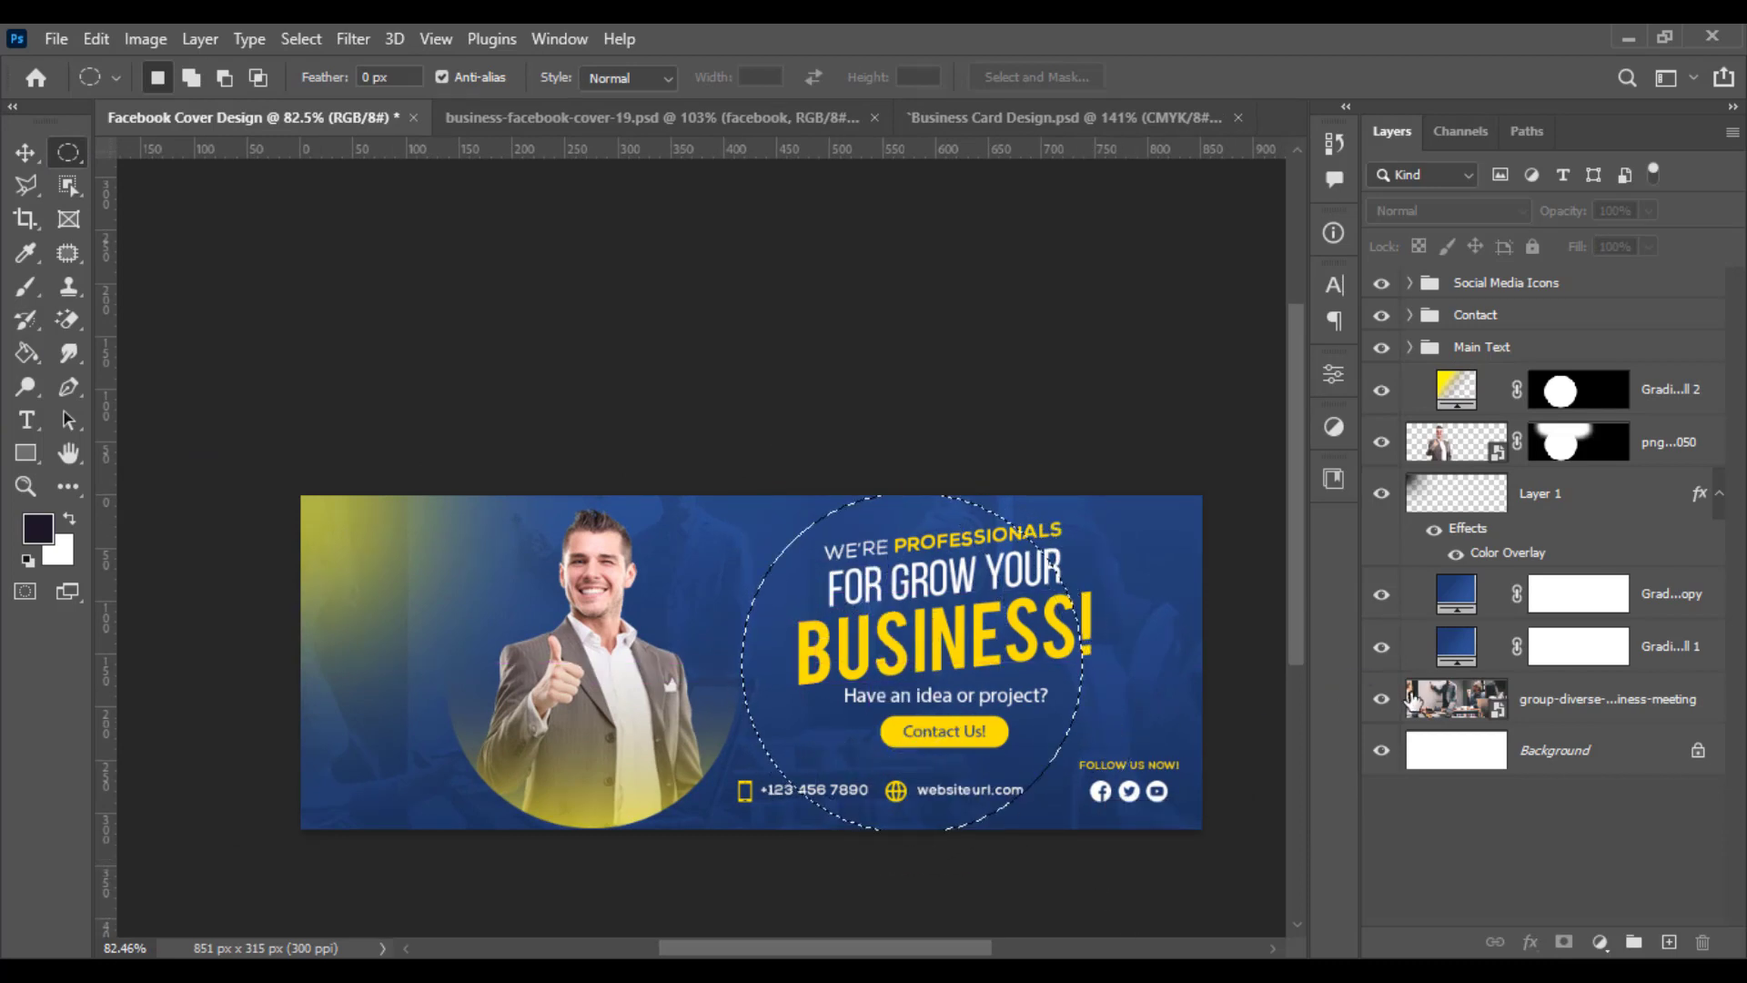
- Add a Gradient Fill layer in the circle, setting its colour stop to the headline yellow ffd600
{"action": "left_click", "coordinate": [1599, 941]}
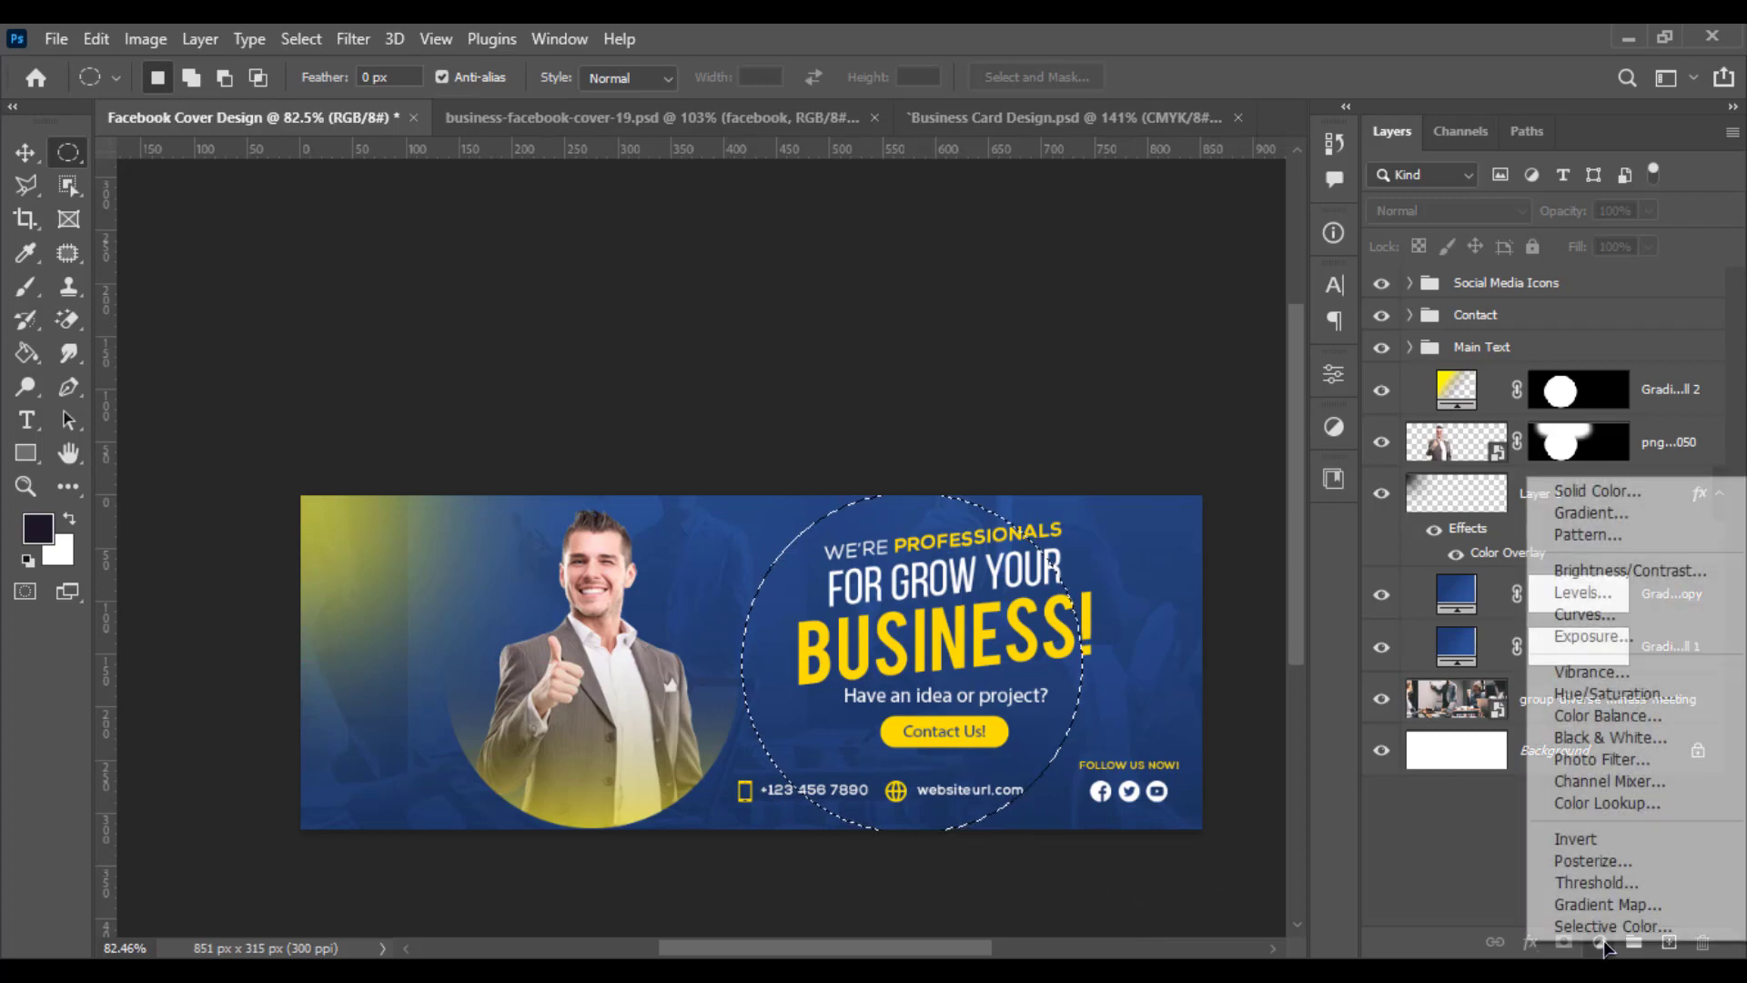
{"action": "left_click", "coordinate": [1572, 514]}
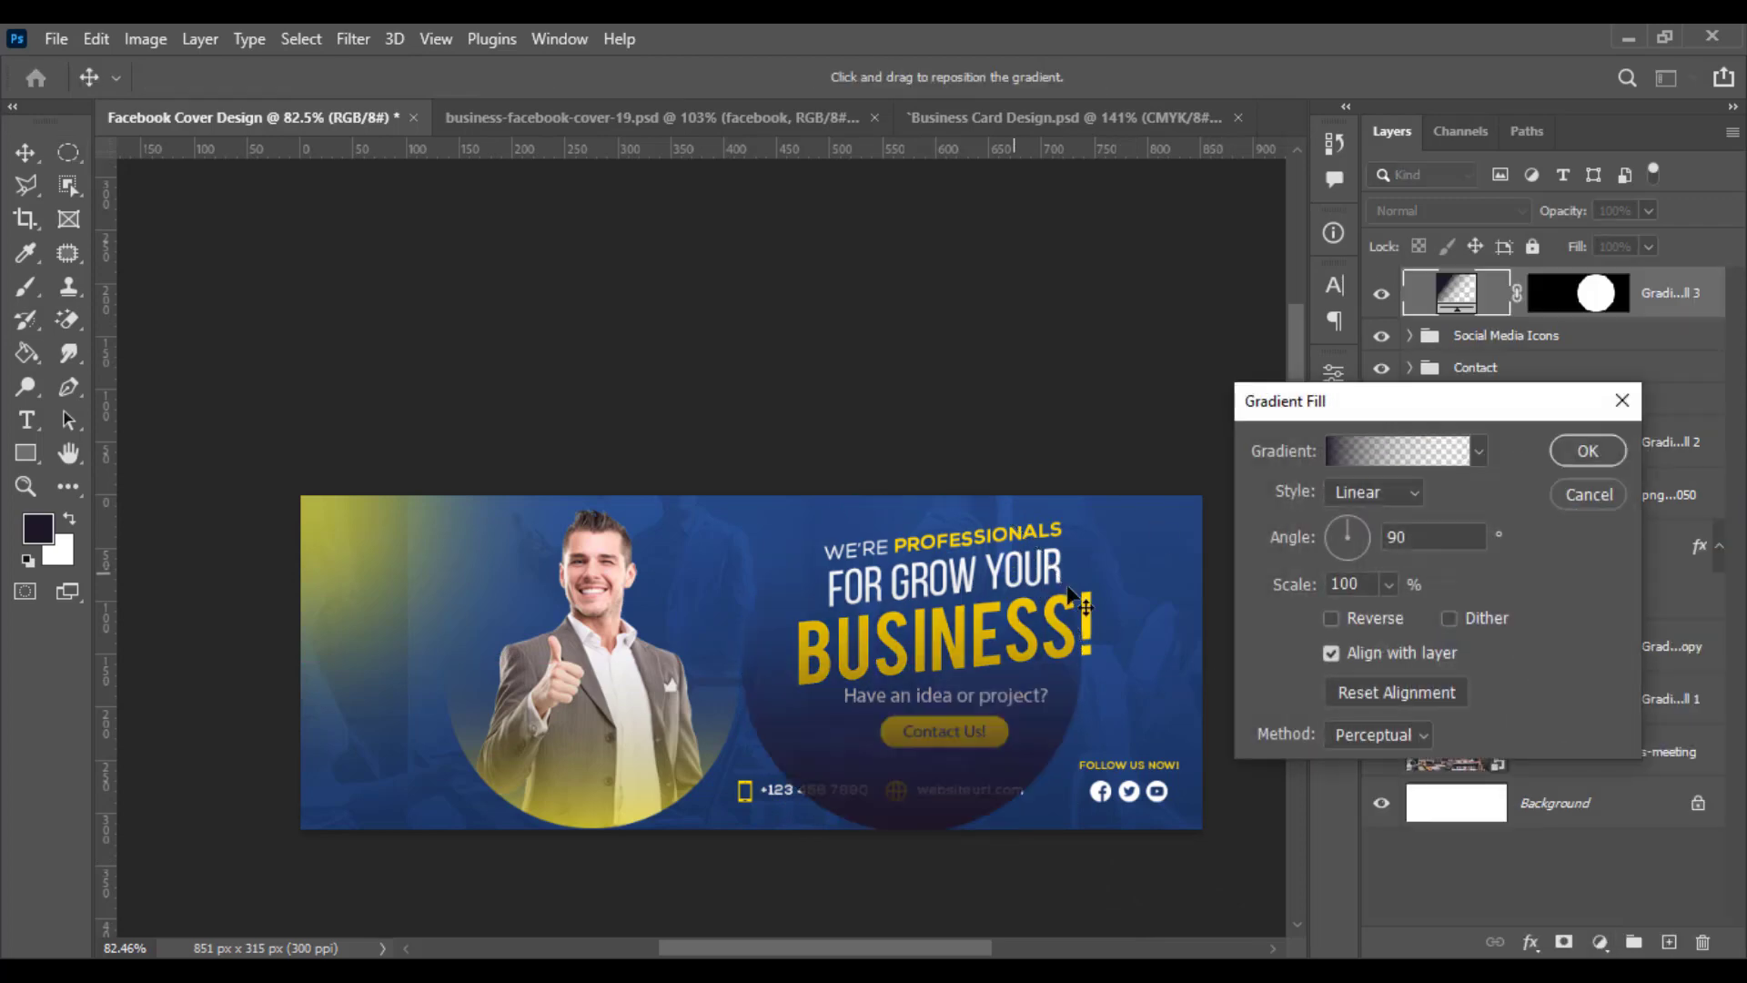
{"action": "left_click", "coordinate": [1374, 466]}
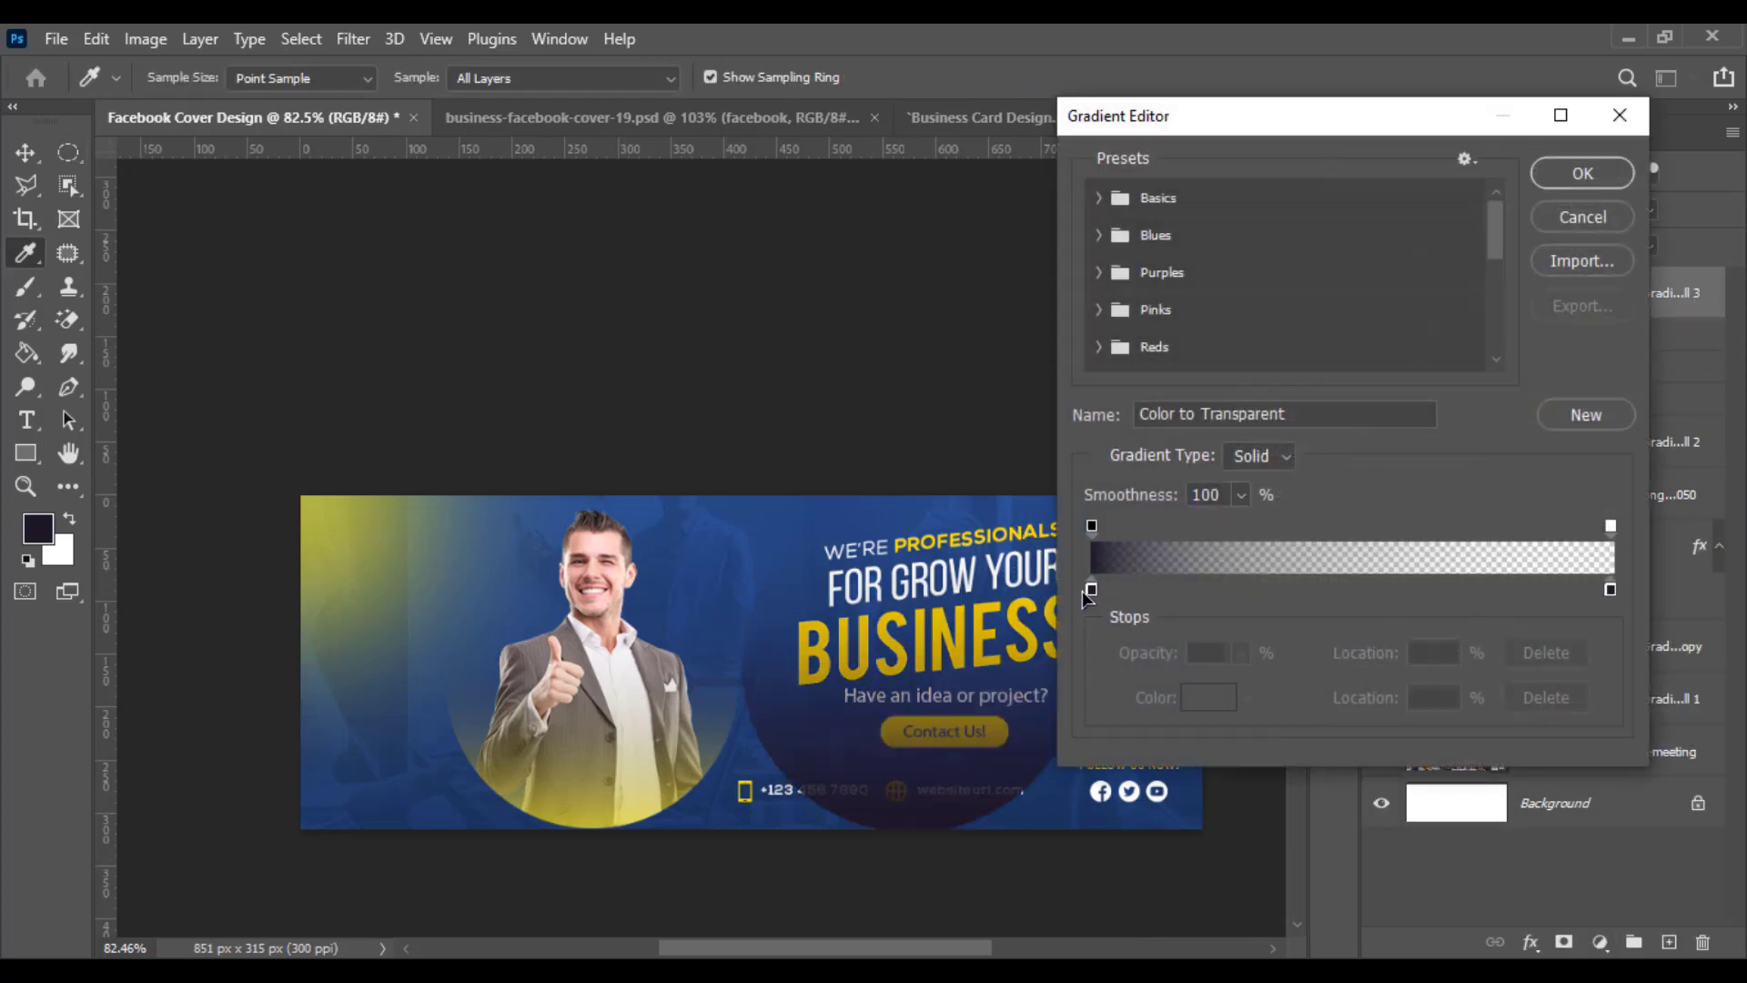
{"action": "double_click", "coordinate": [1091, 590]}
{"action": "left_click_drag", "start_coordinate": [1126, 309], "coordinate": [1583, 343]}
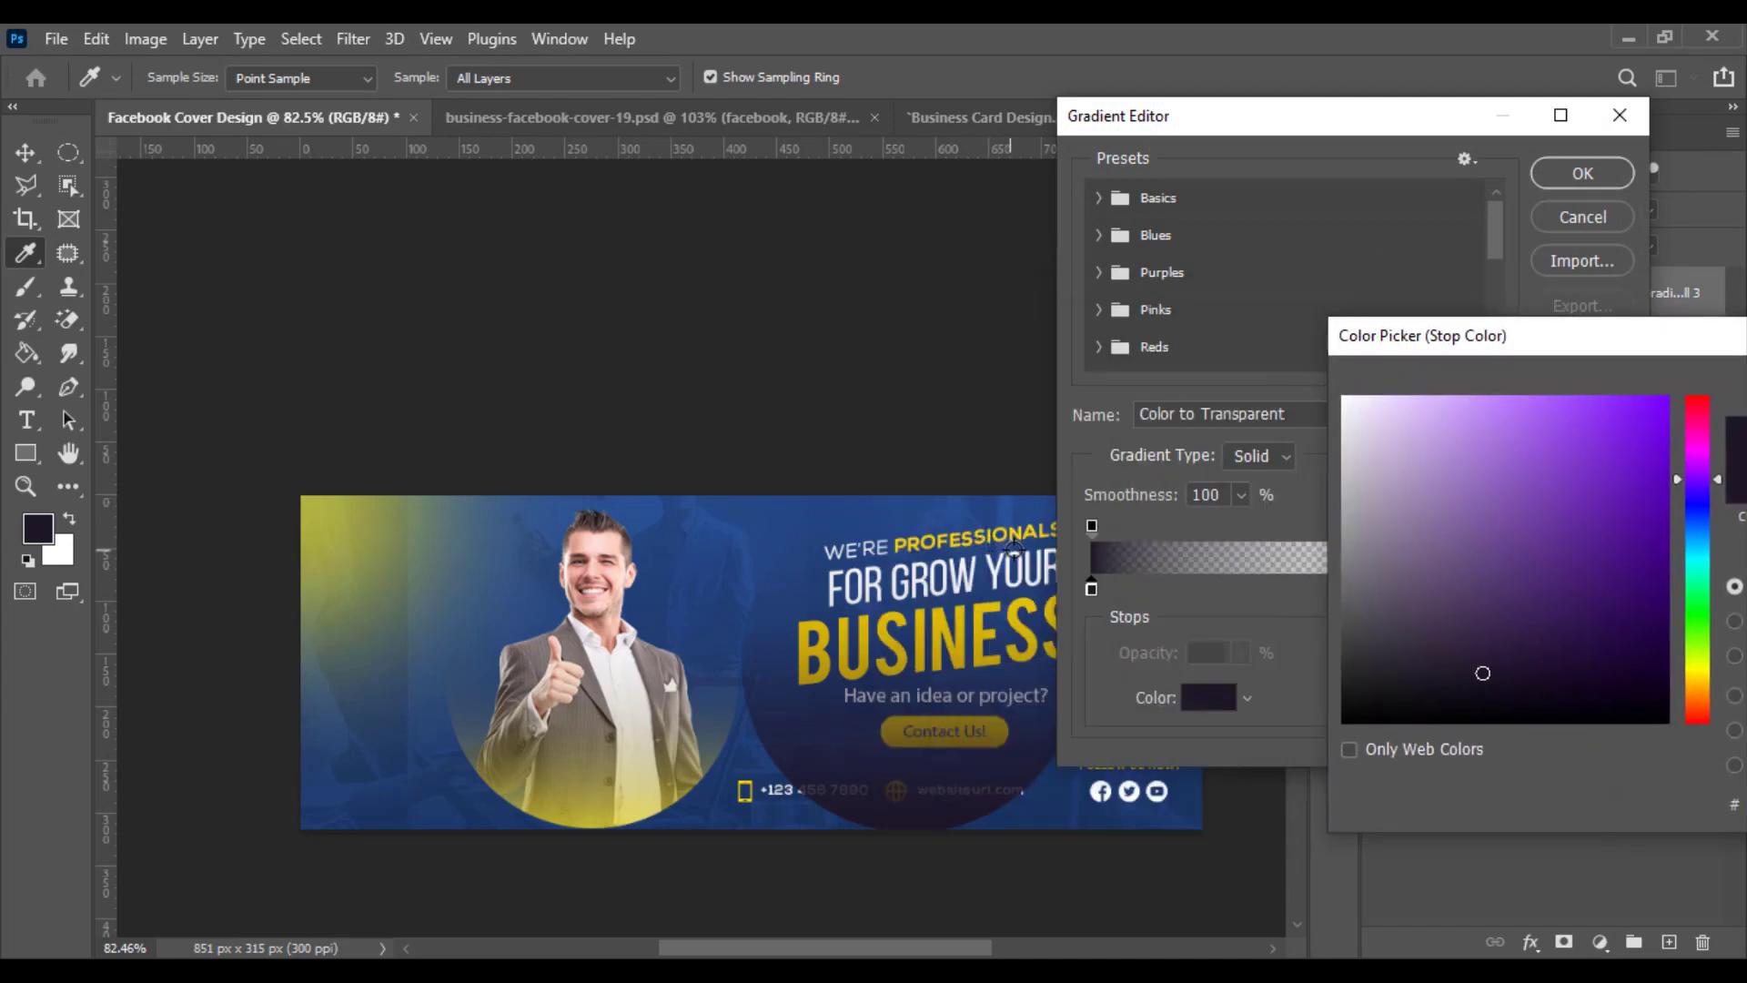
{"action": "scroll", "coordinate": [1013, 549], "scroll_direction": "up", "scroll_amount": 4}
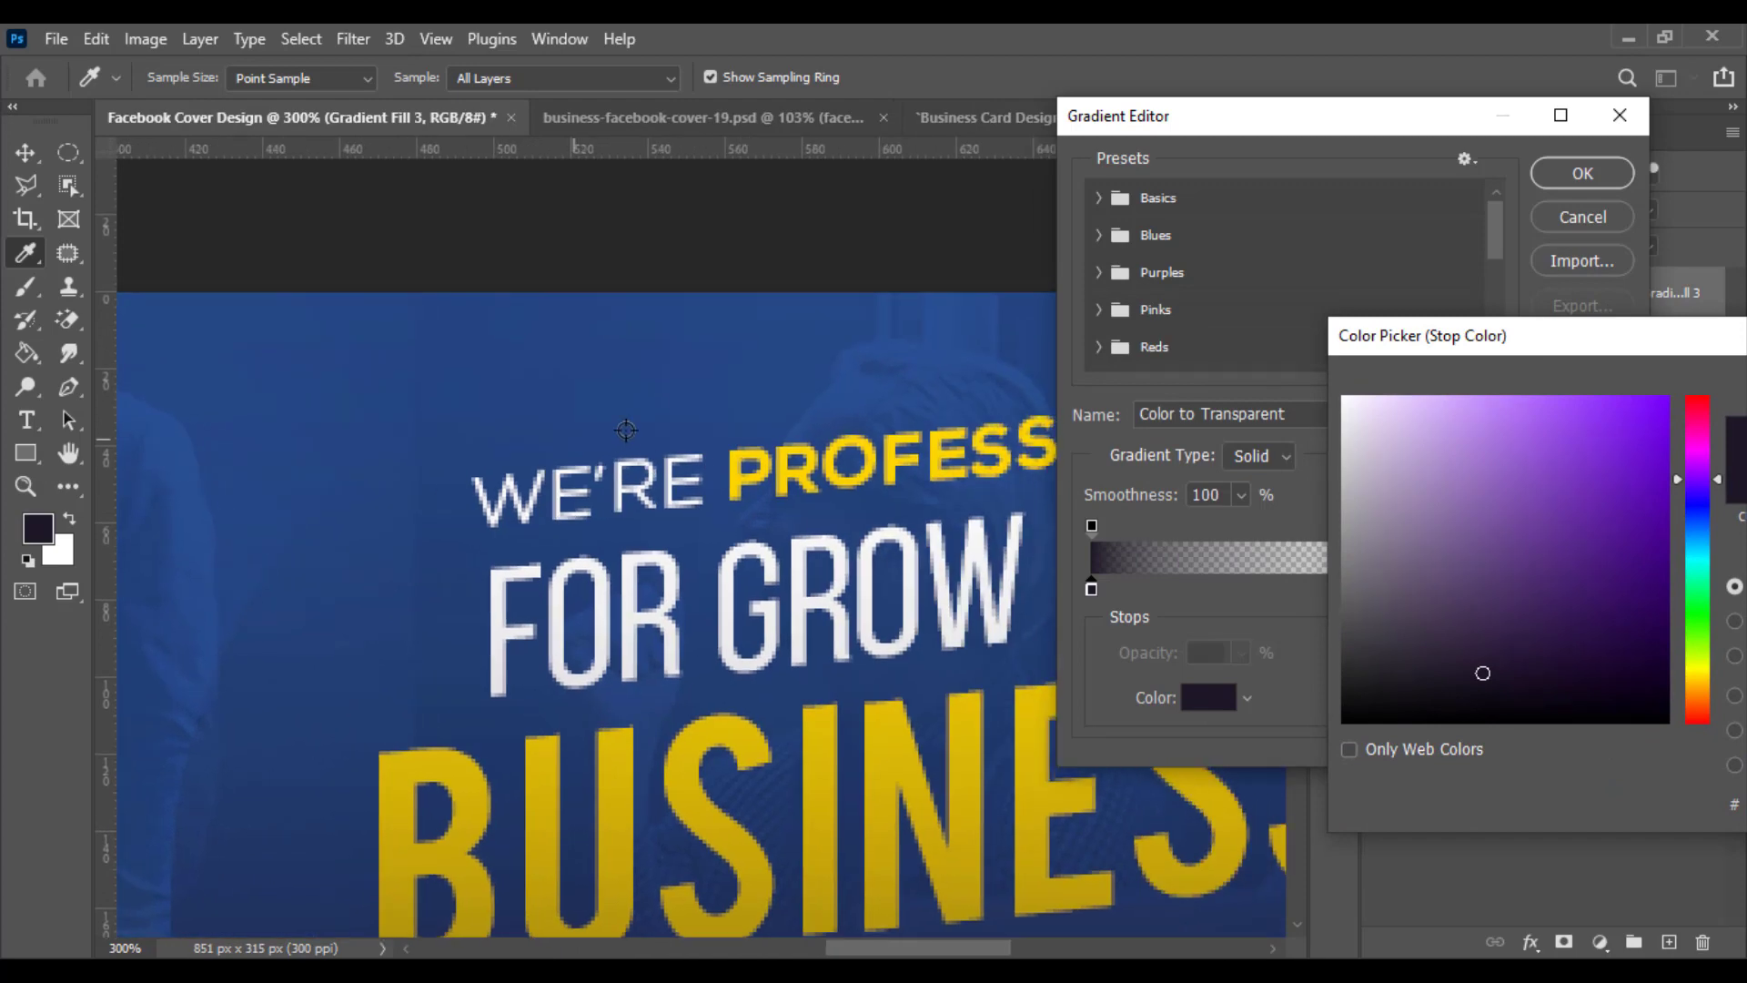
{"action": "left_click", "coordinate": [799, 453]}
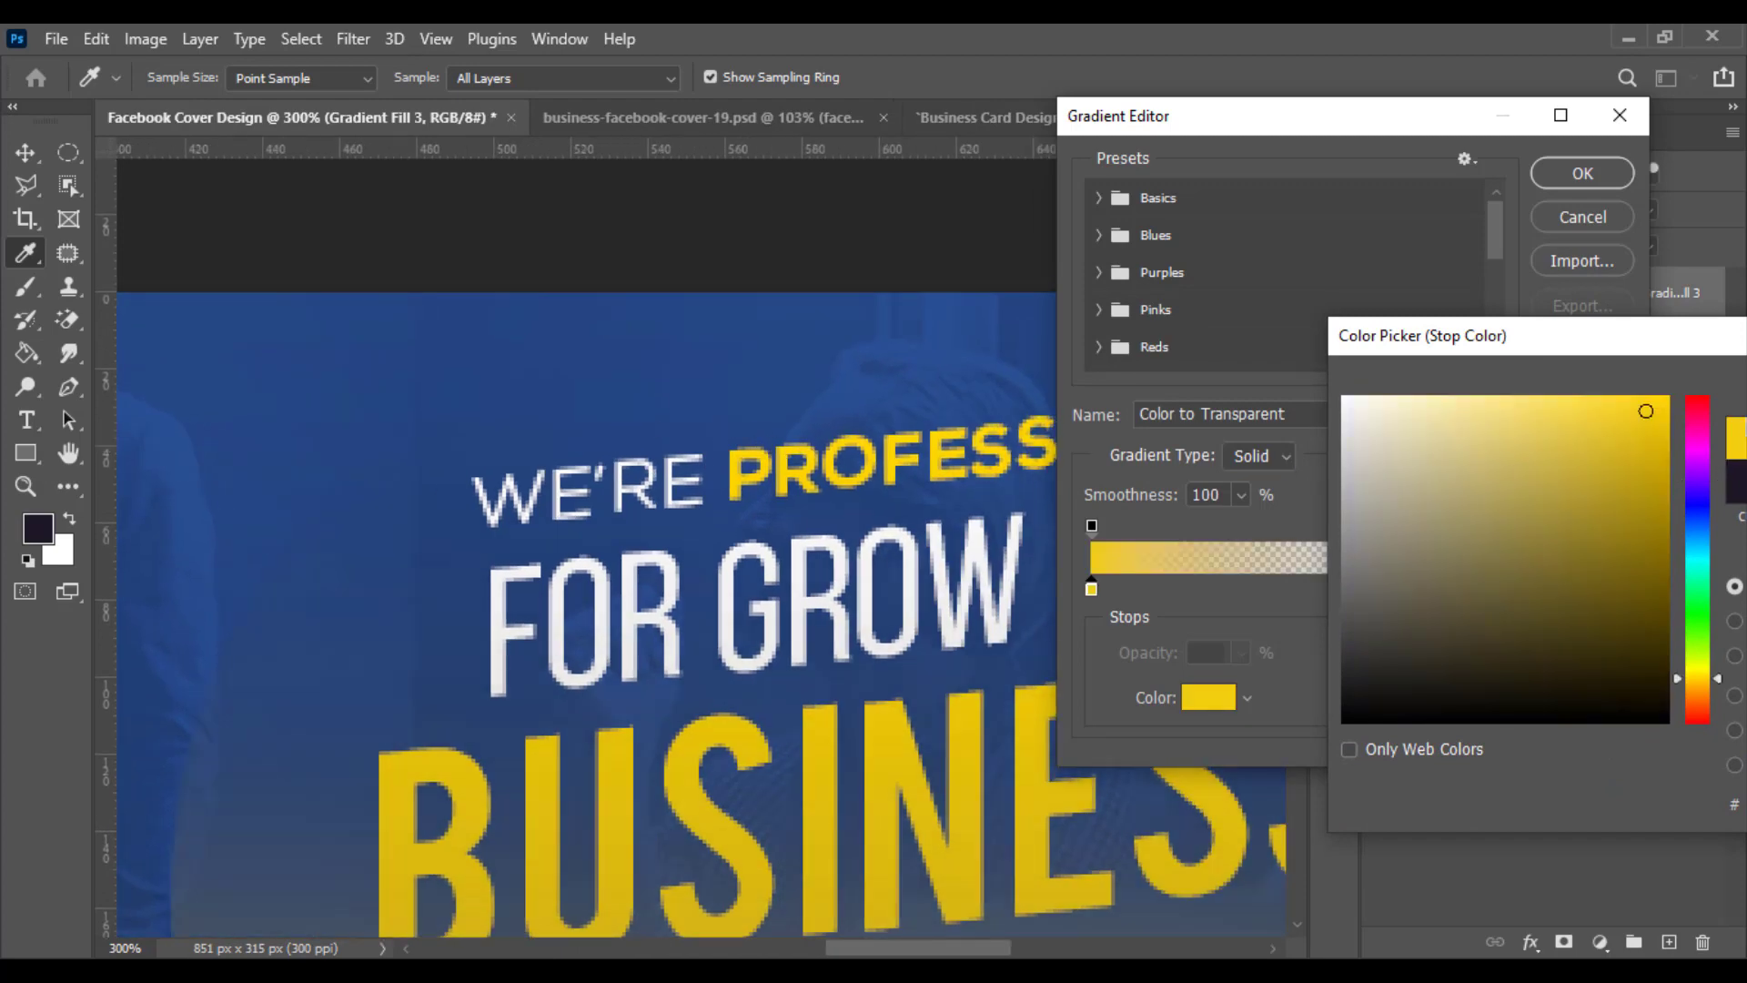
{"action": "left_click_drag", "start_coordinate": [1661, 355], "coordinate": [1278, 371]}
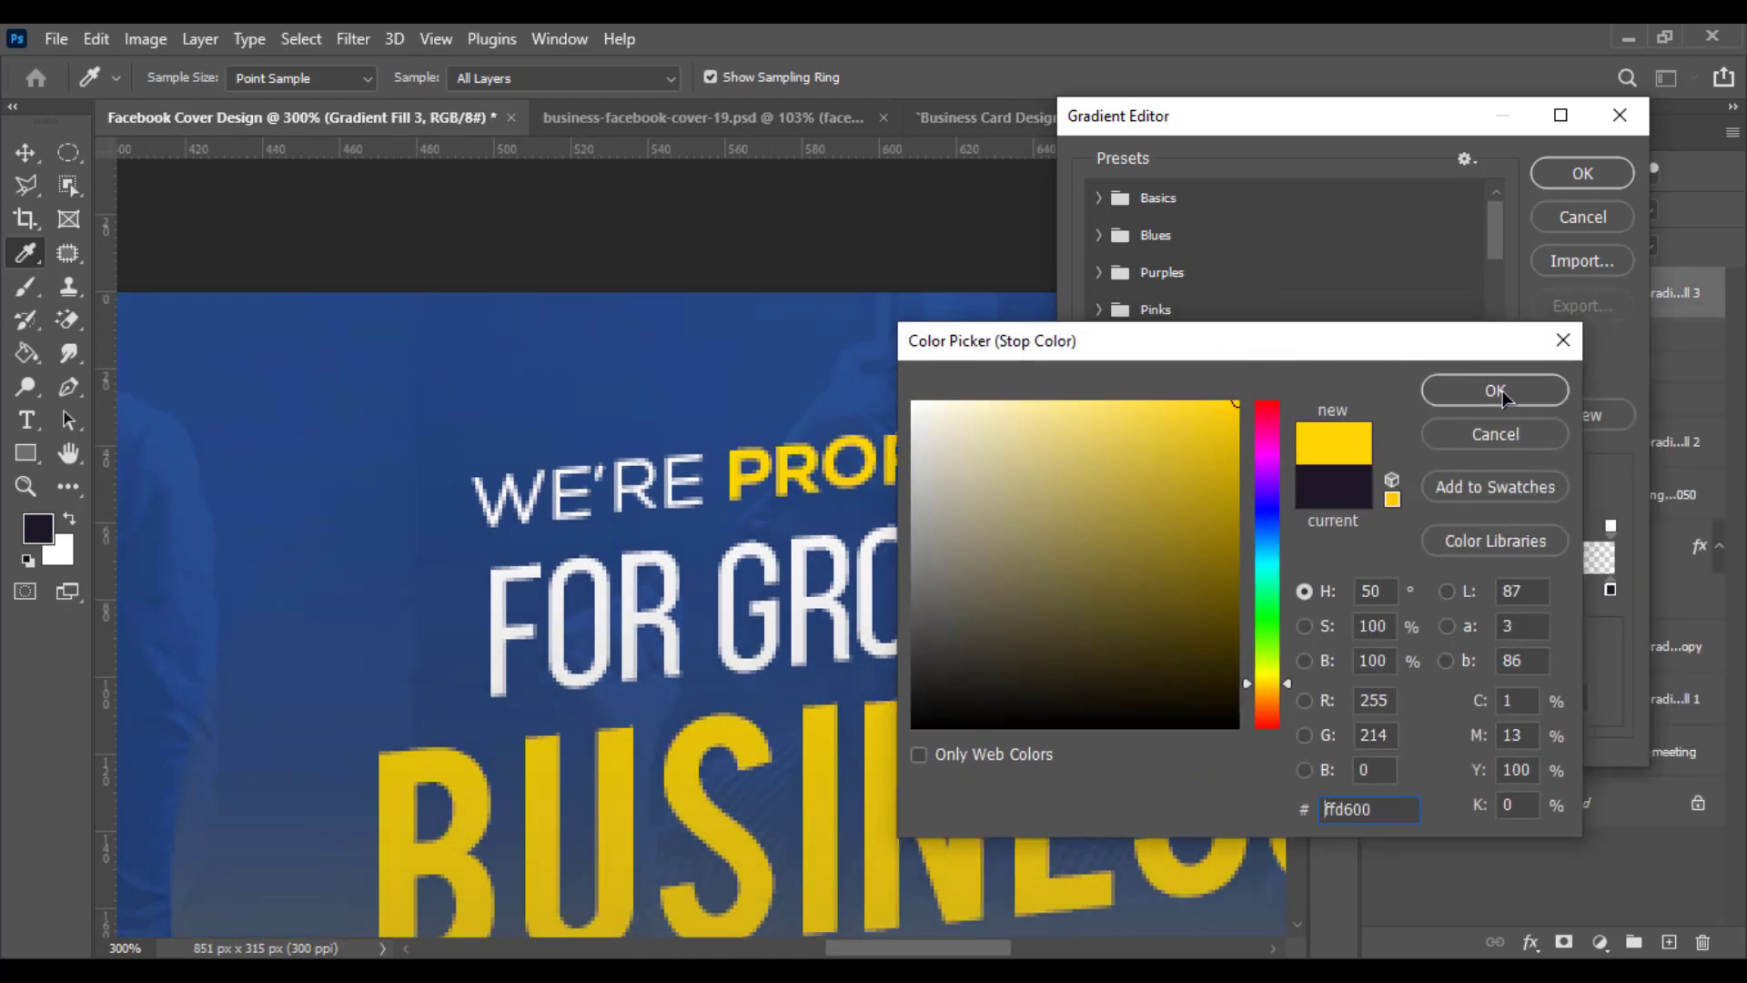
{"action": "left_click", "coordinate": [1495, 390]}
{"action": "left_click", "coordinate": [1615, 179]}
{"action": "key", "text": "ctrl+minus"}
{"action": "key", "text": "ctrl+minus"}
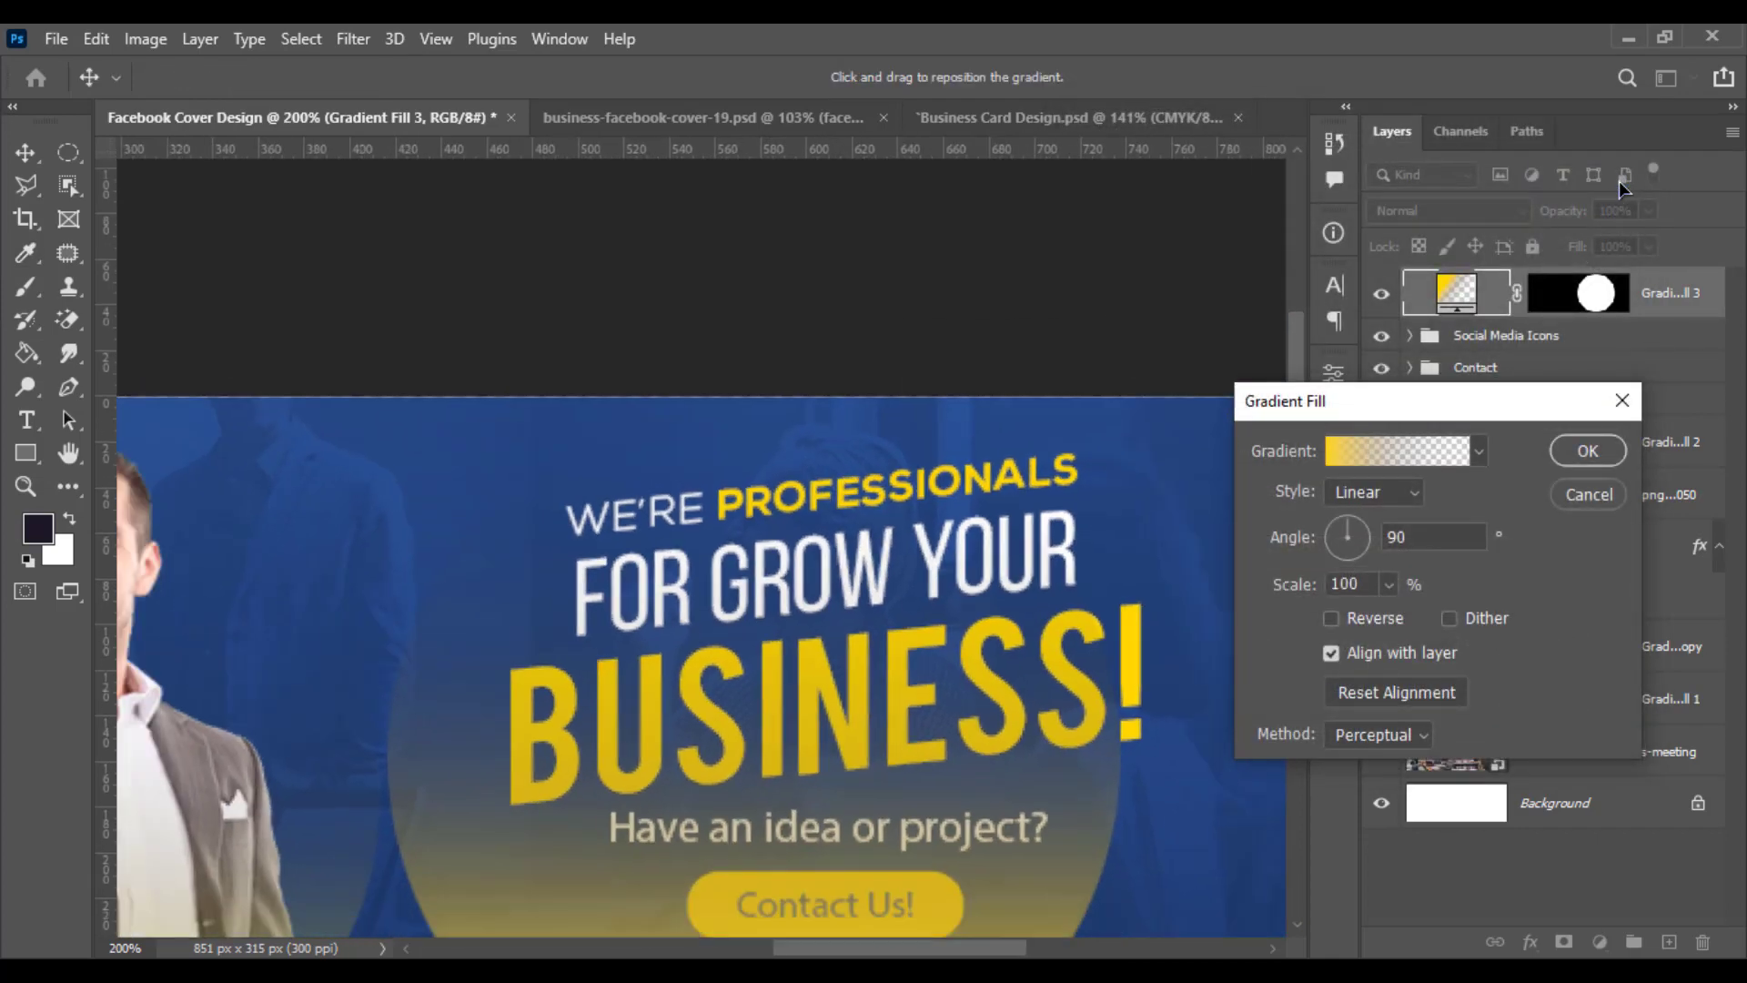
{"action": "left_click", "coordinate": [1584, 448]}
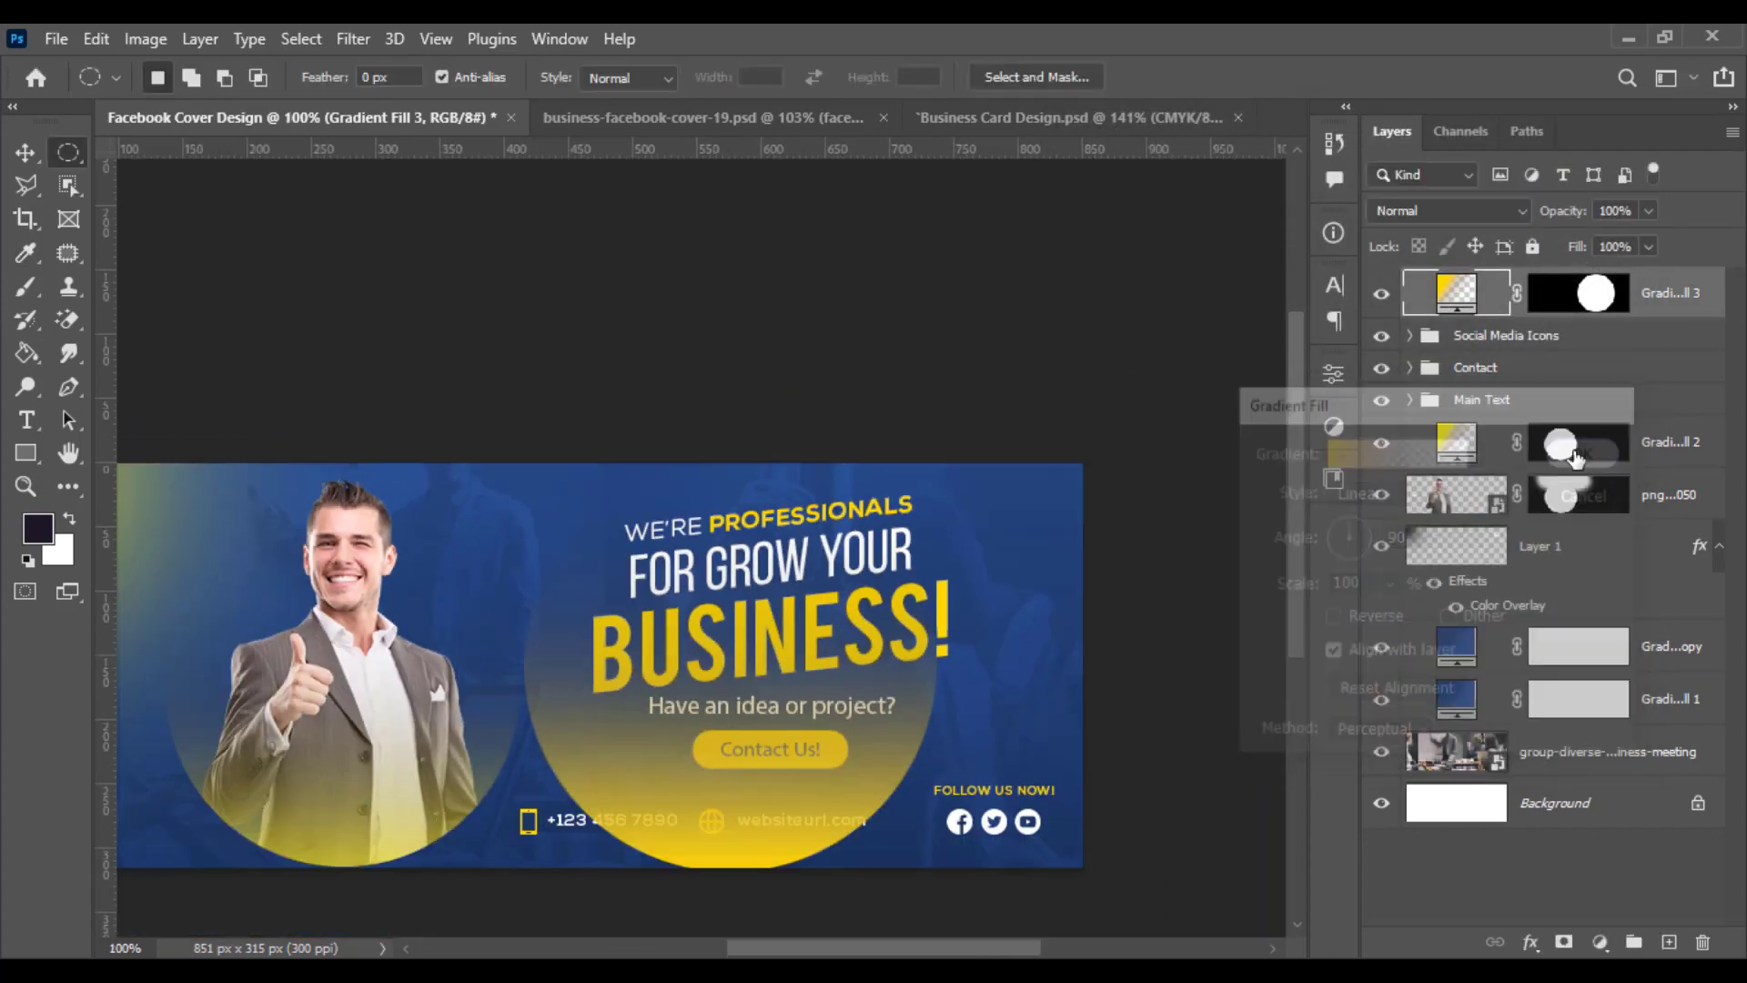
- Rotate the yellow gradient circle by -120° and move it right so it sits behind the headline
{"action": "key", "text": "ctrl+t"}
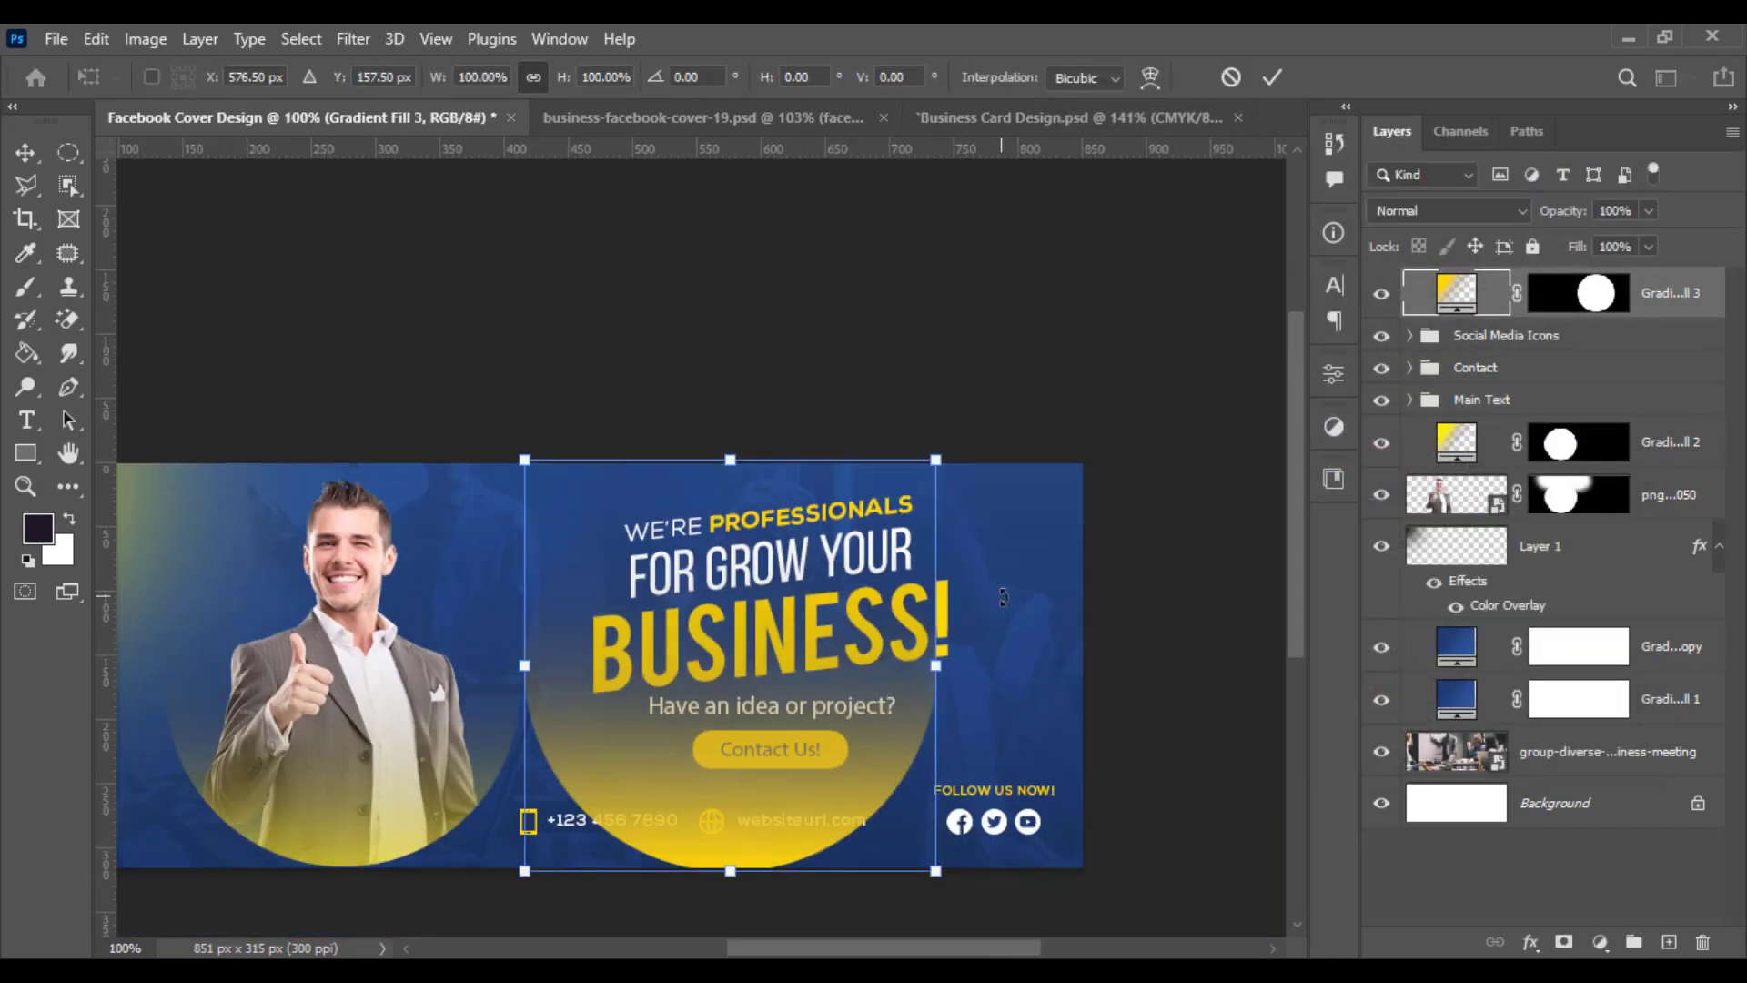
{"action": "left_click_drag", "start_coordinate": [951, 573], "coordinate": [642, 530]}
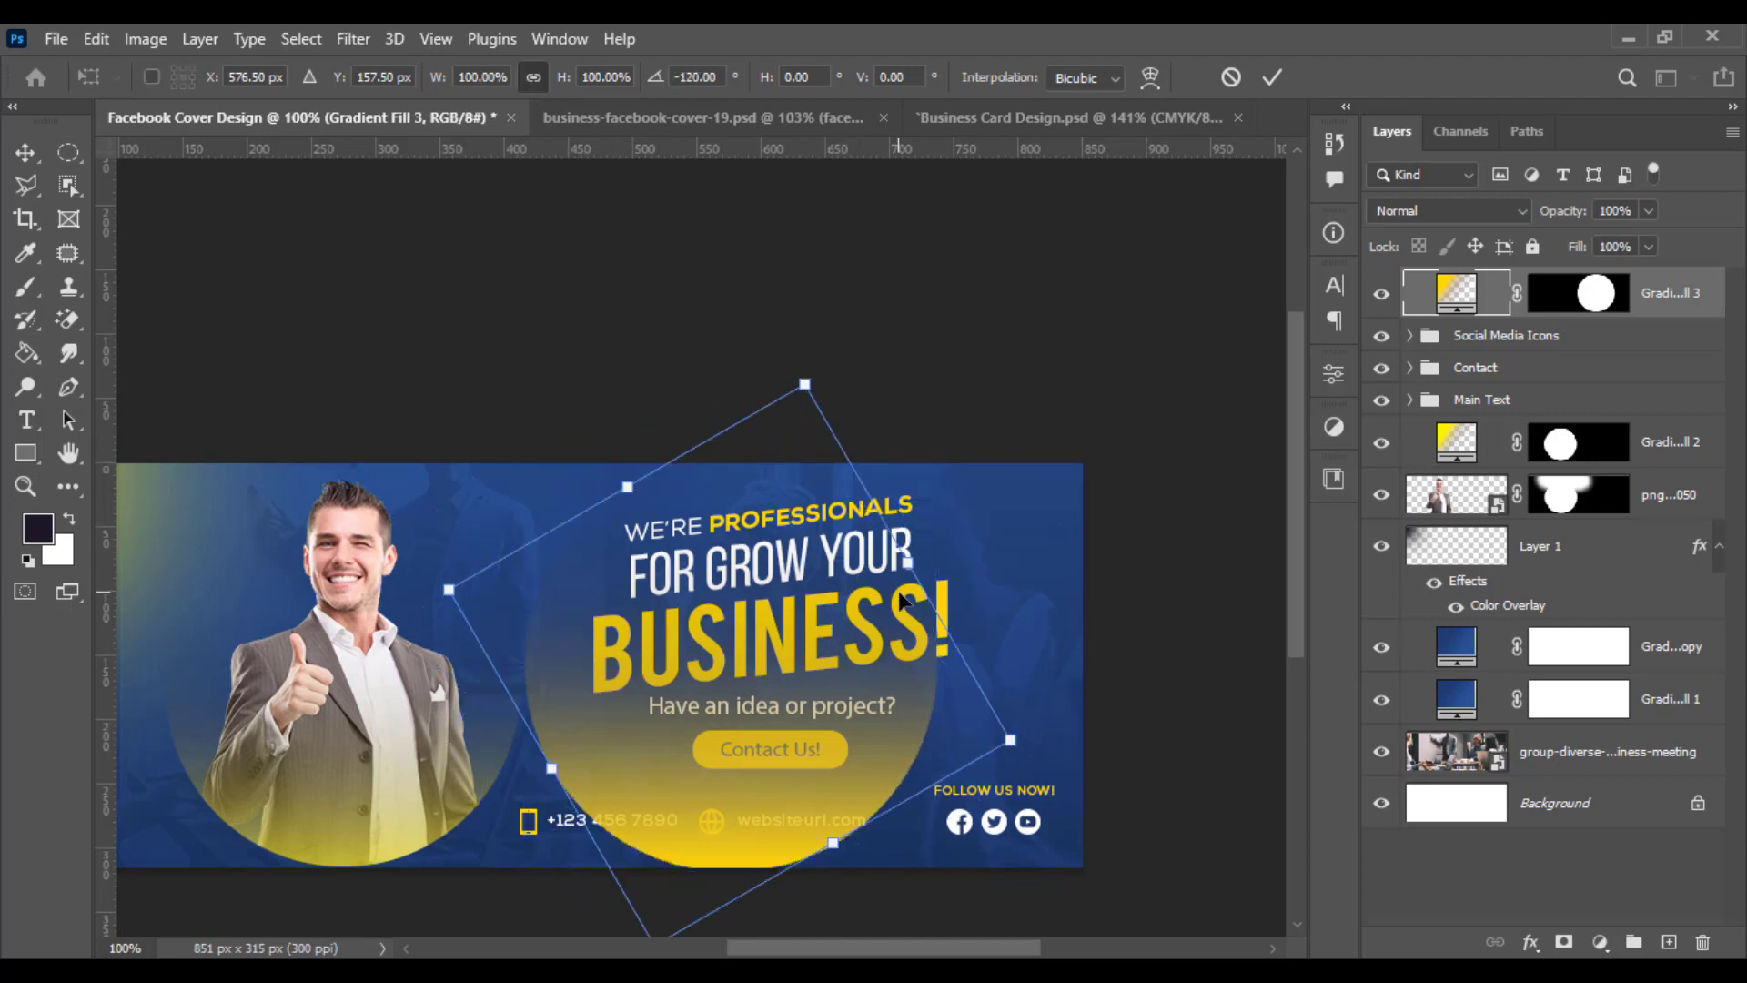
{"action": "left_click_drag", "start_coordinate": [901, 601], "coordinate": [1052, 527]}
{"action": "key", "text": "Return"}
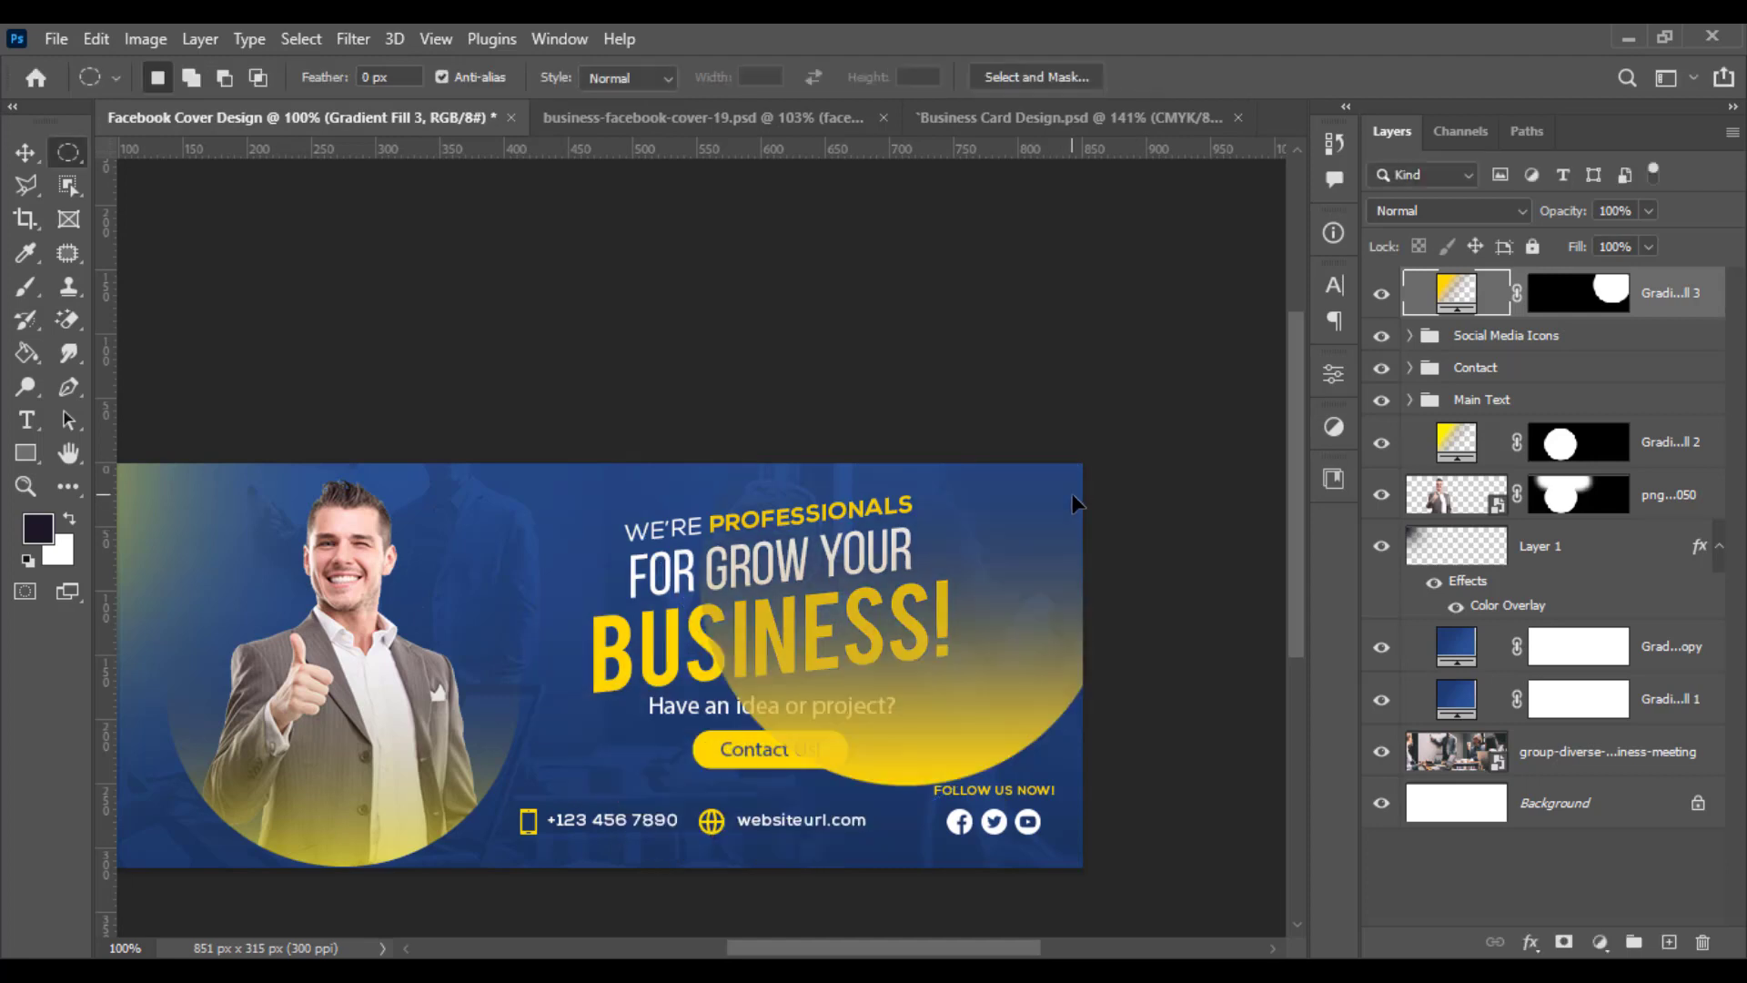
- Open the yellow gradient fill layer's settings
{"action": "double_click", "coordinate": [1431, 303]}
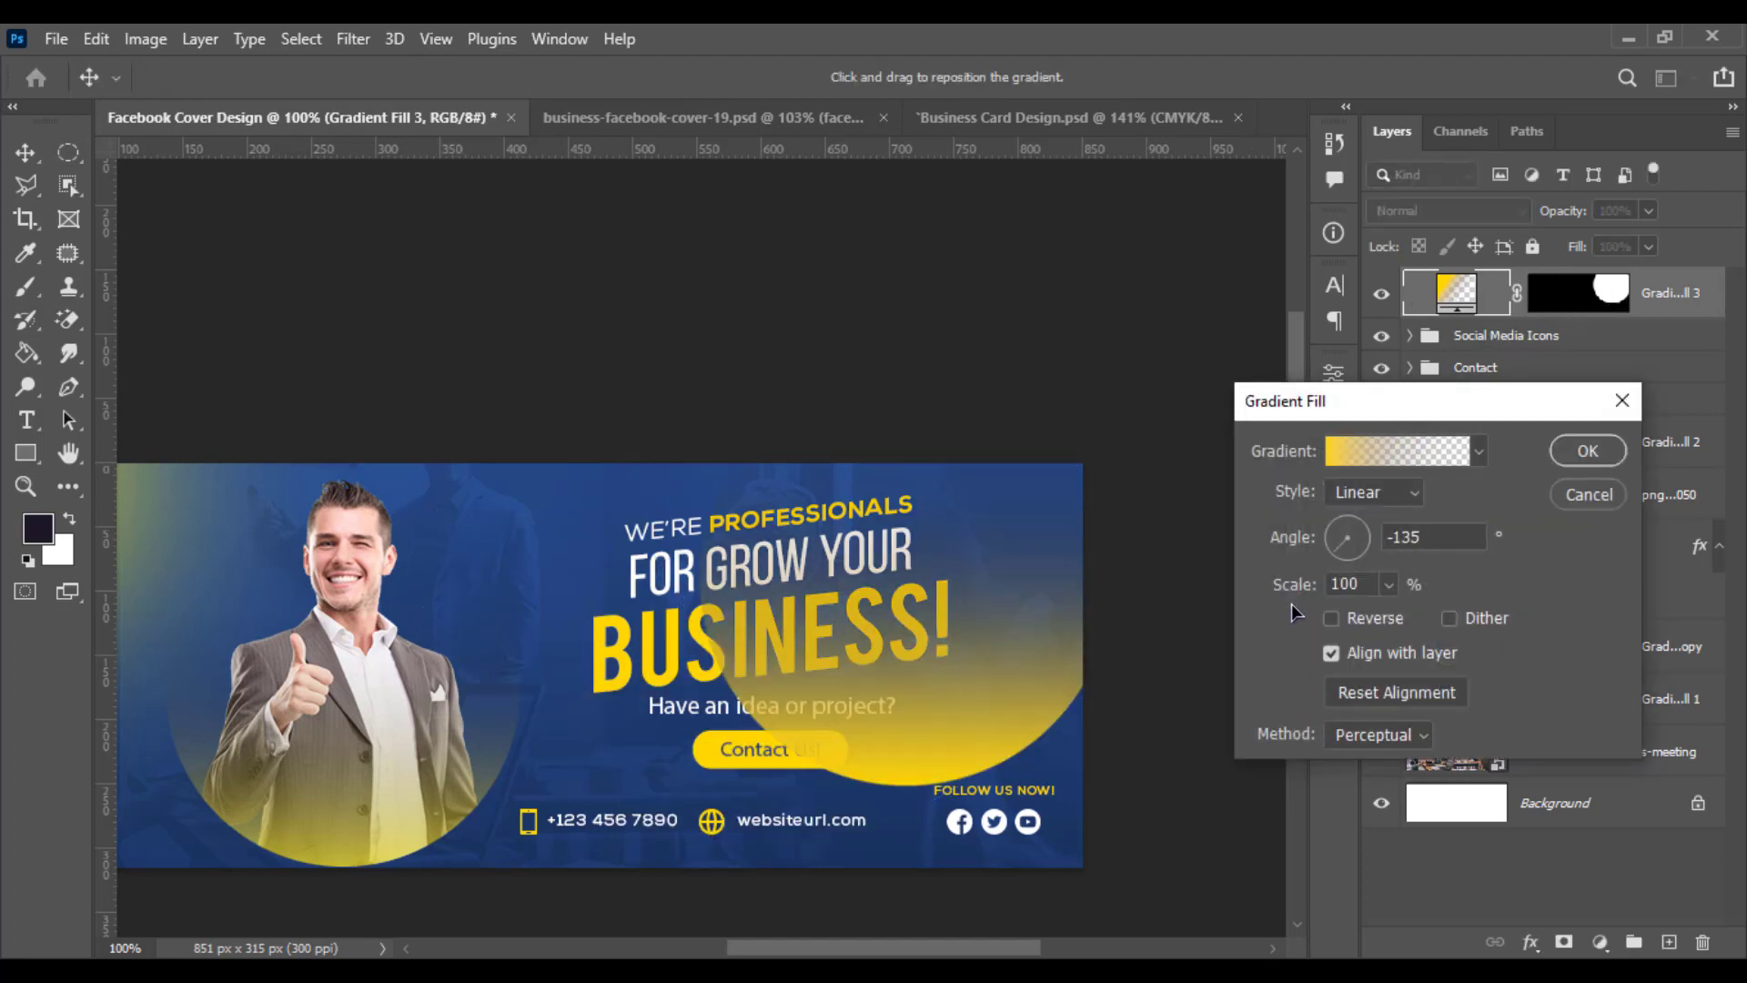
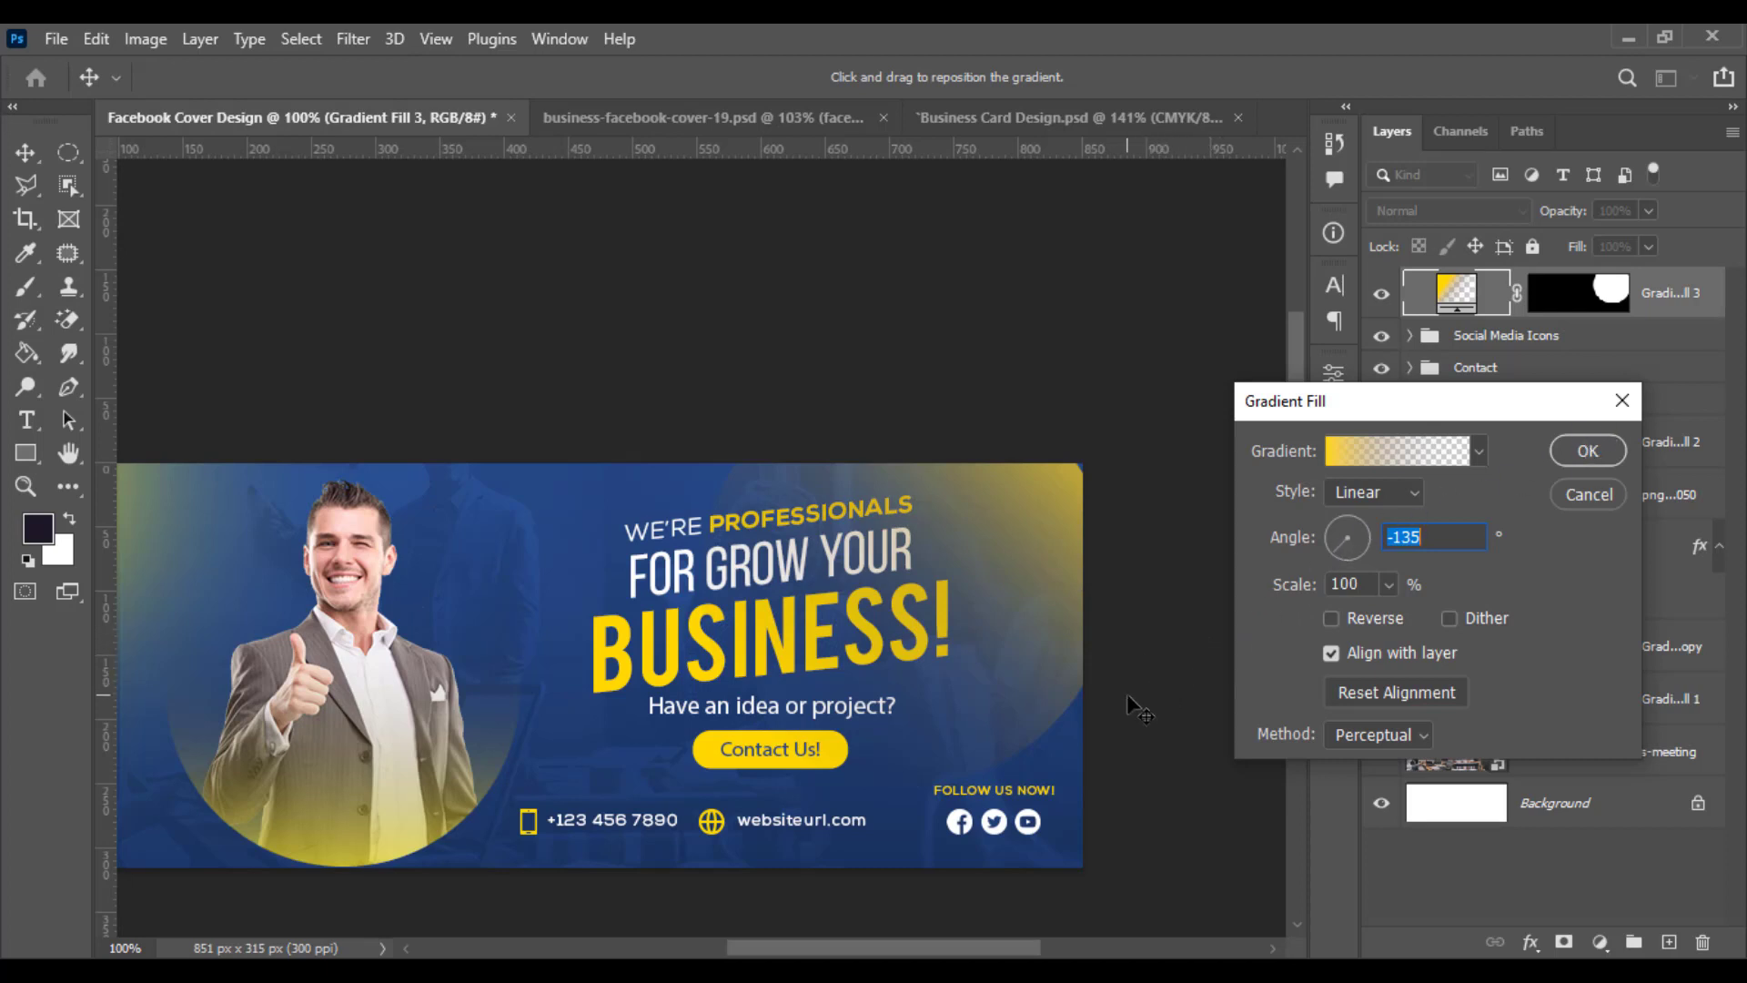
- Set the yellow gradient angle to -135°, then enlarge the circle to about 111% and shift it up and right
{"action": "left_click", "coordinate": [1588, 452]}
{"action": "key", "text": "ctrl+t"}
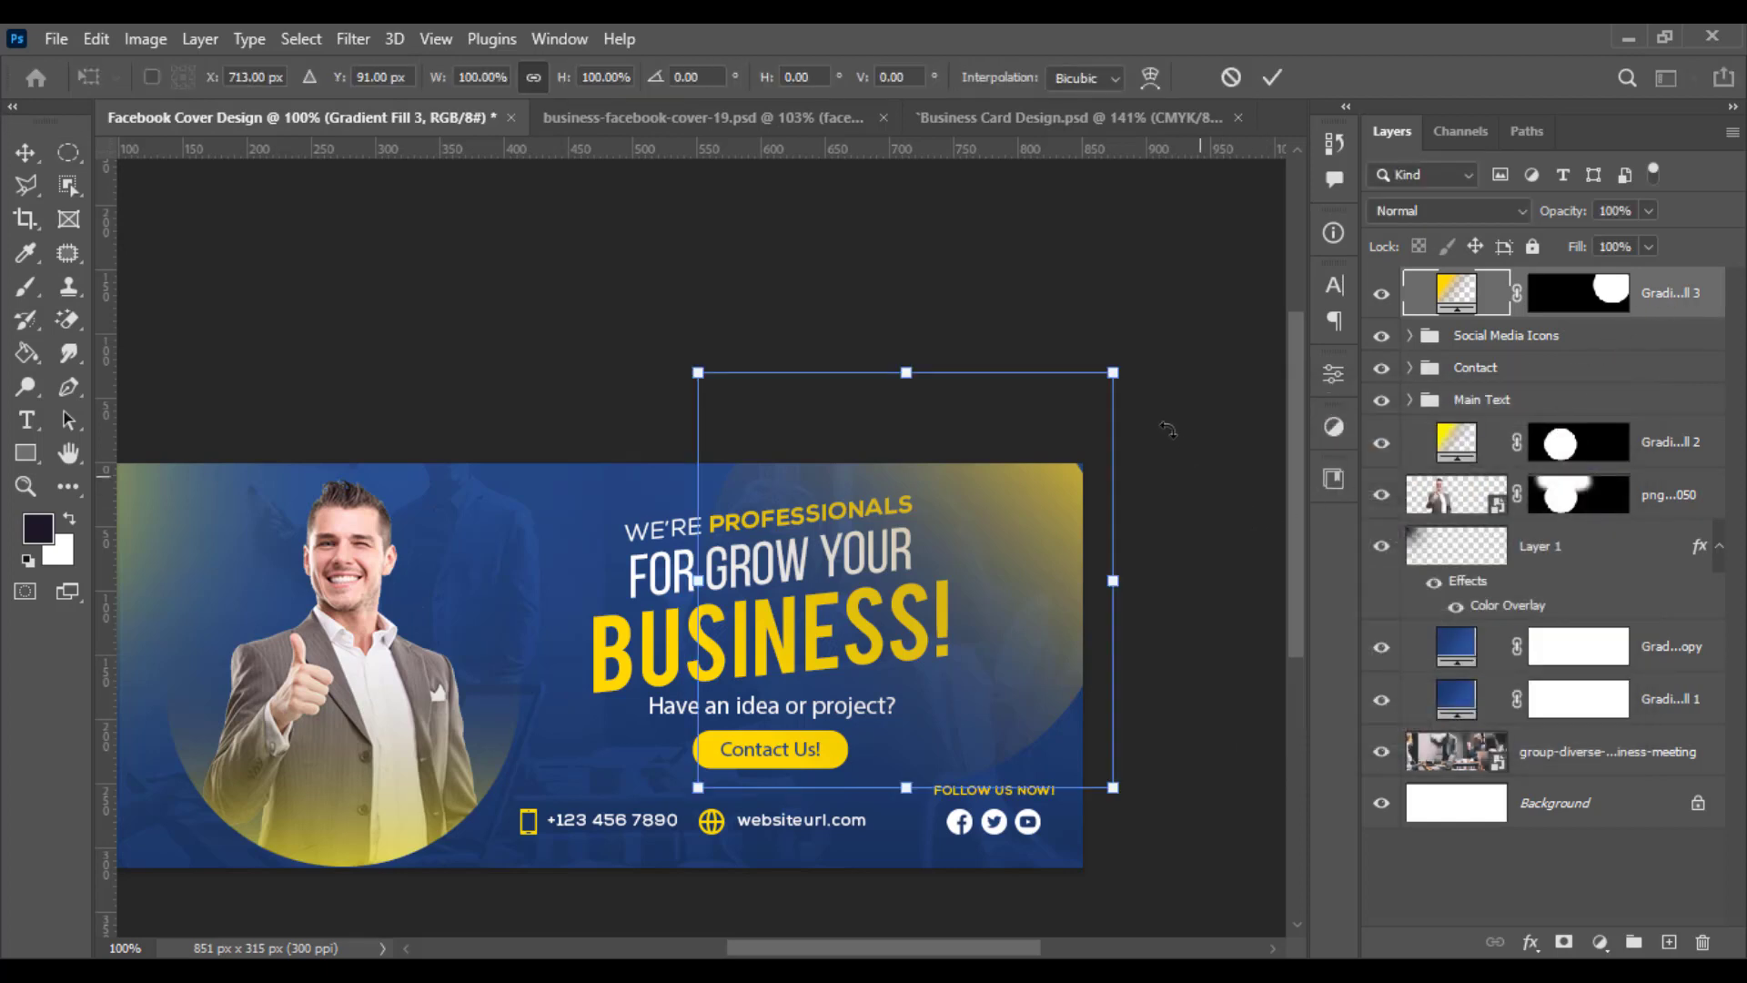
{"action": "left_click_drag", "start_coordinate": [1114, 373], "coordinate": [1140, 351]}
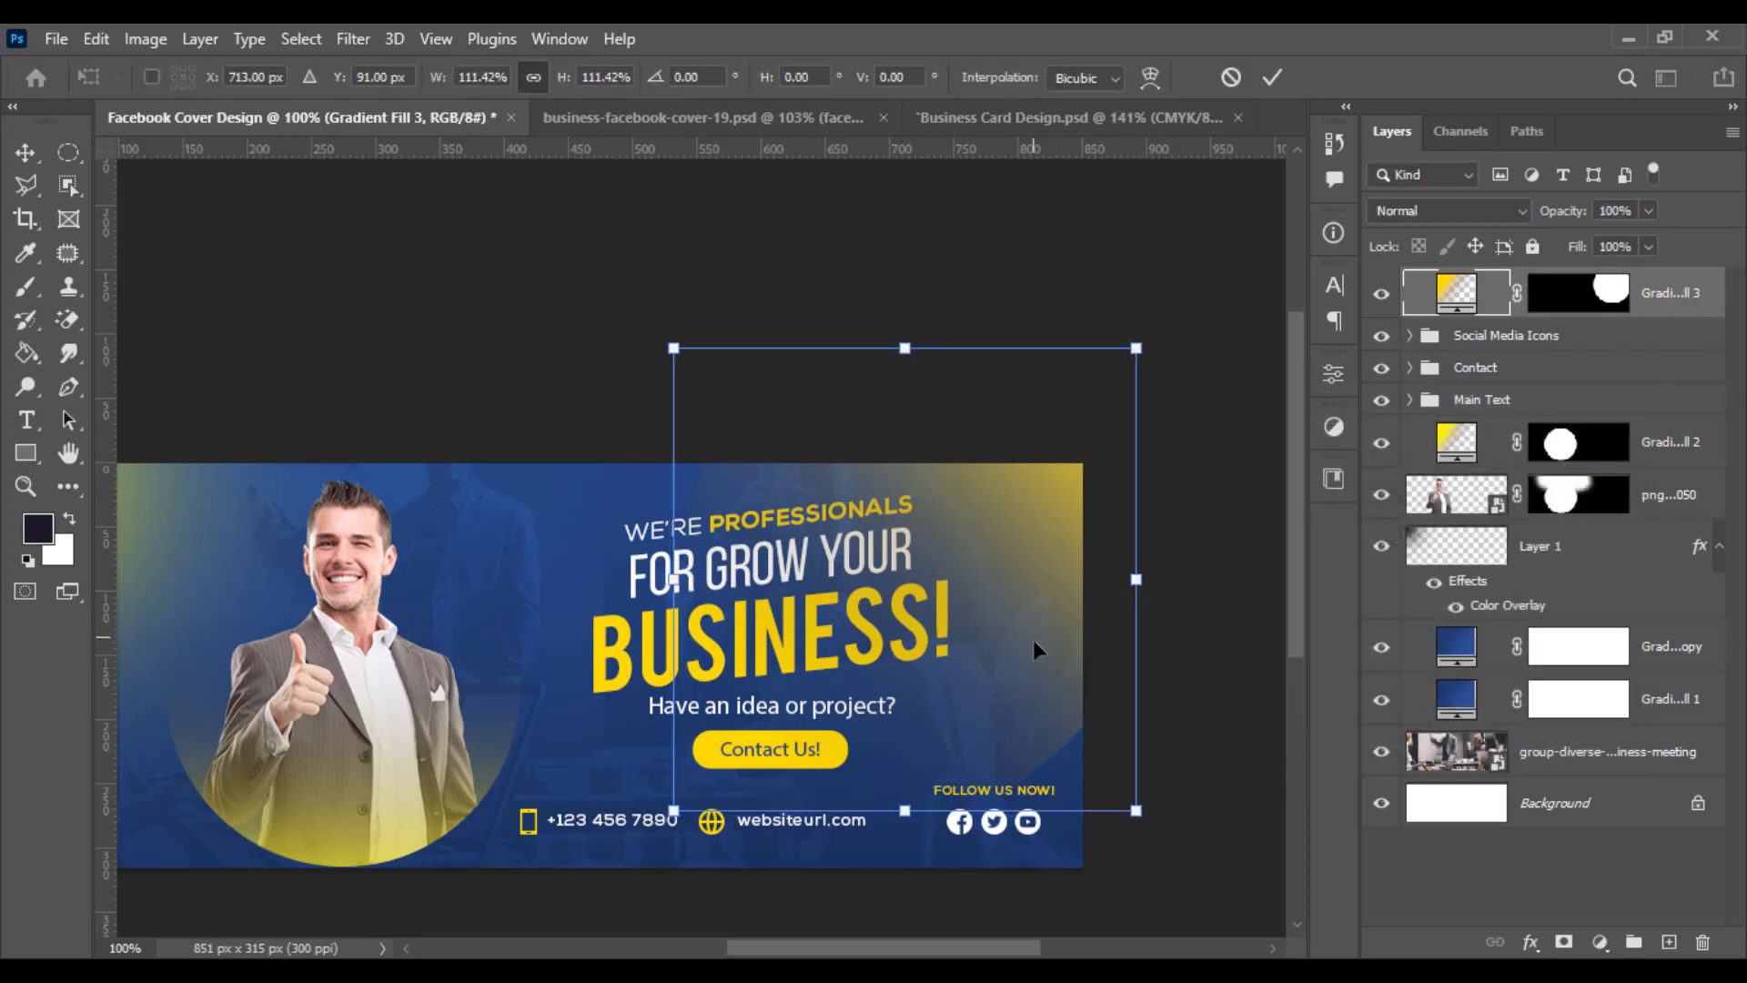
{"action": "left_click_drag", "start_coordinate": [1034, 641], "coordinate": [1107, 602]}
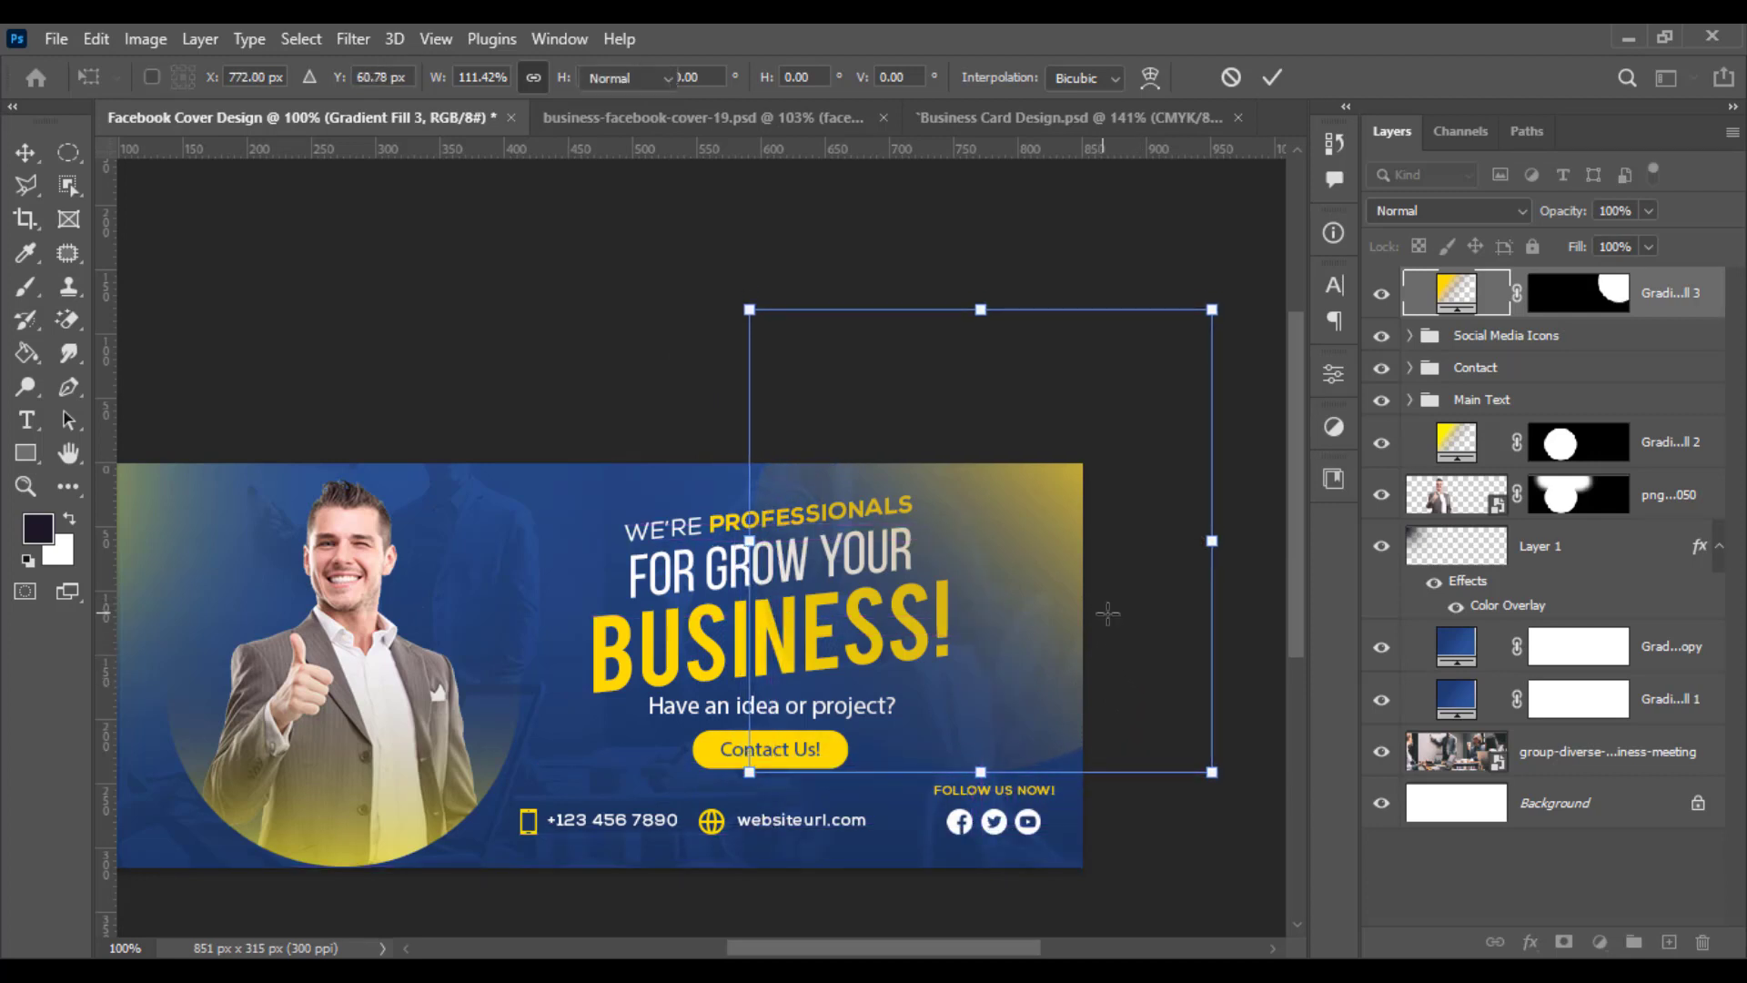
{"action": "key", "text": "Return"}
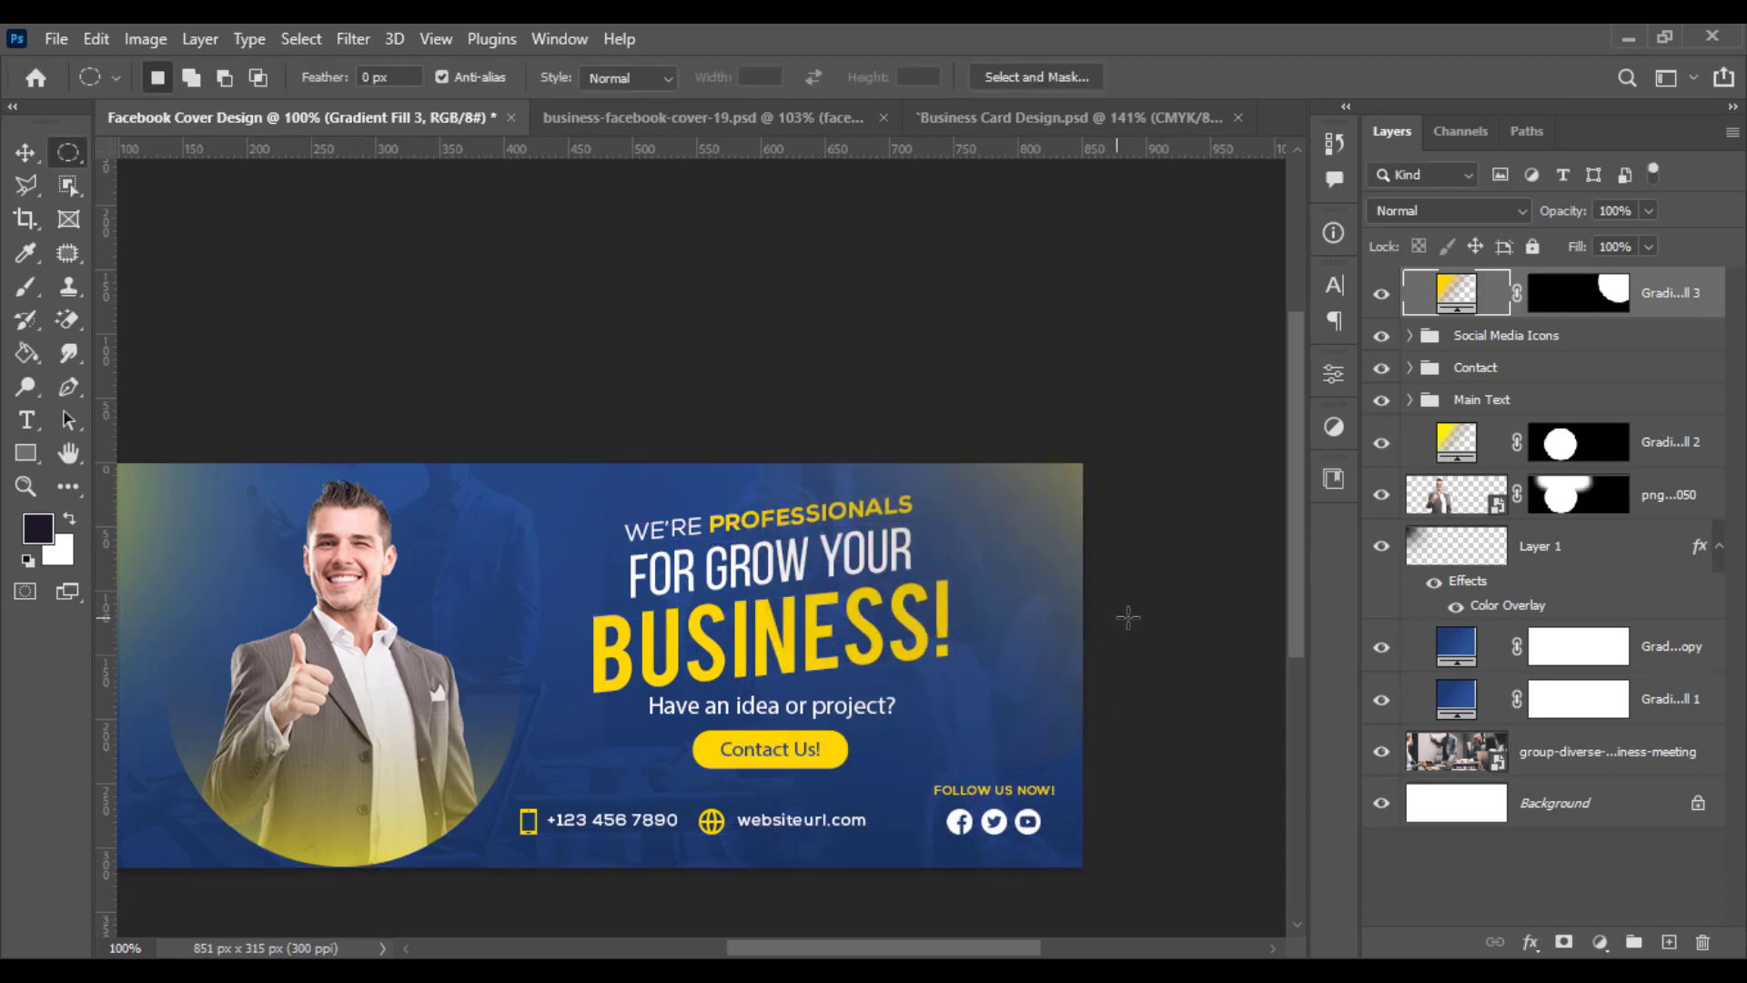
- Reposition the yellow gradient inside its circular fill layer
{"action": "double_click", "coordinate": [1467, 303]}
{"action": "left_click_drag", "start_coordinate": [1091, 518], "coordinate": [1062, 546]}
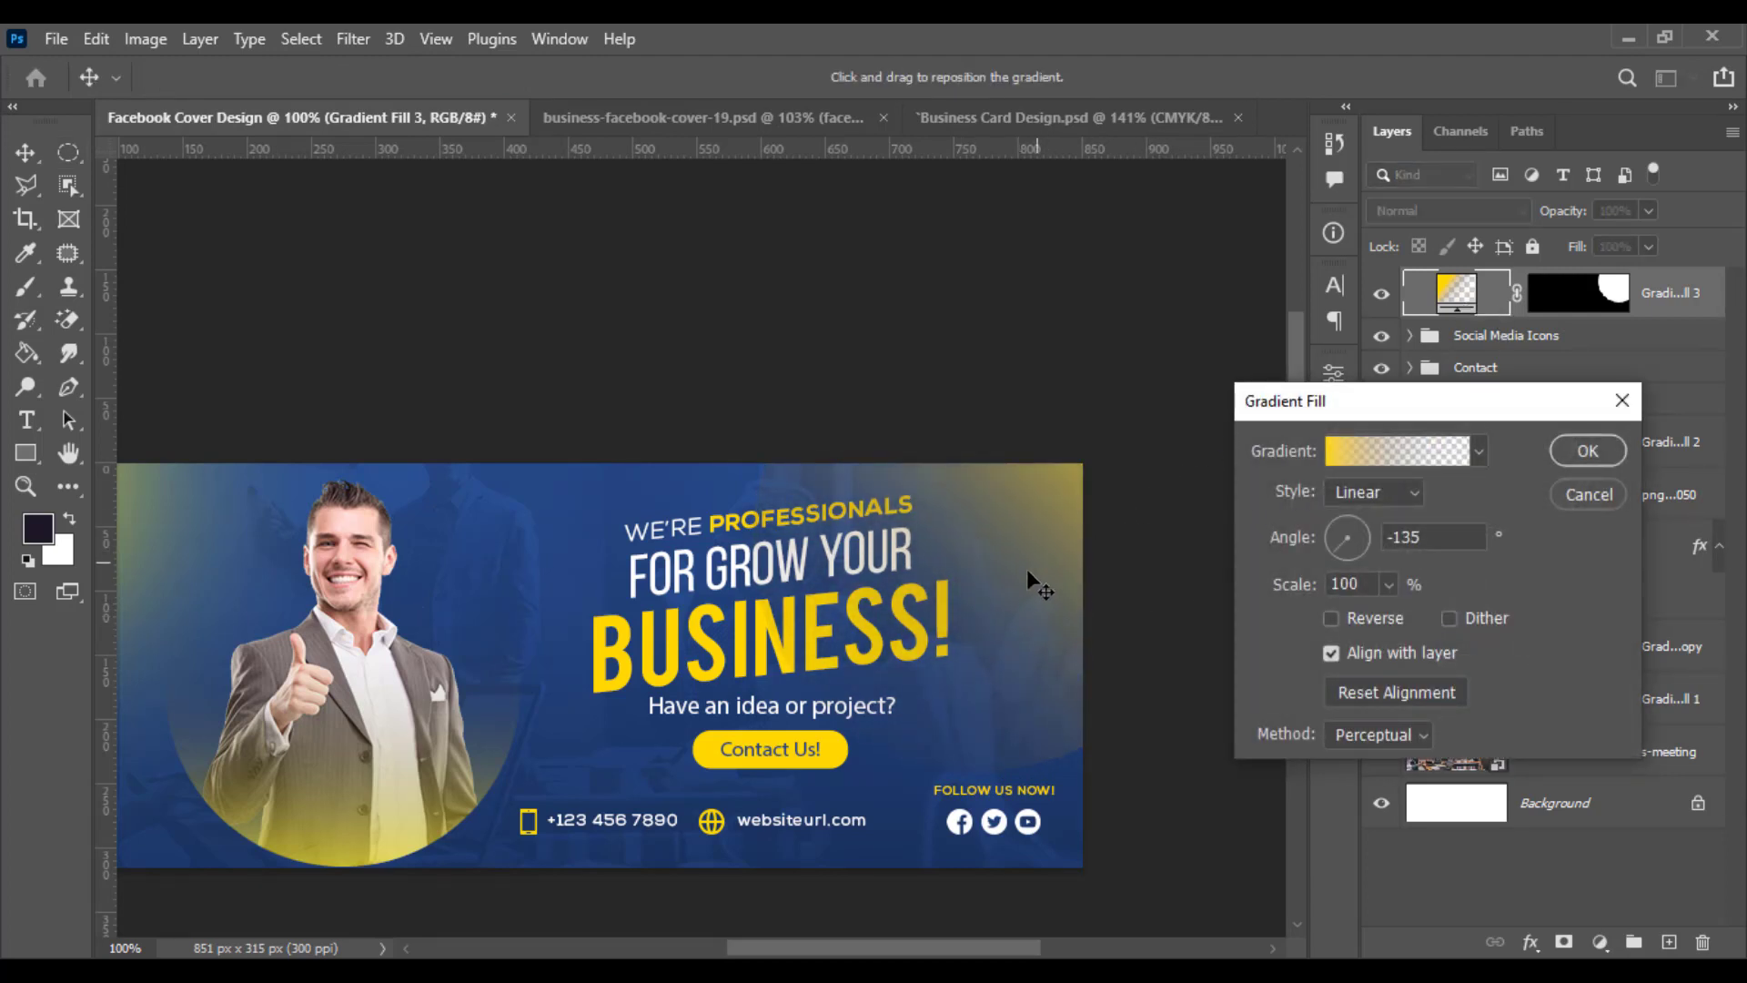
{"action": "left_click", "coordinate": [1588, 451]}
- Lower the yellow gradient circle layer's opacity to about 72%
{"action": "left_click", "coordinate": [1649, 210]}
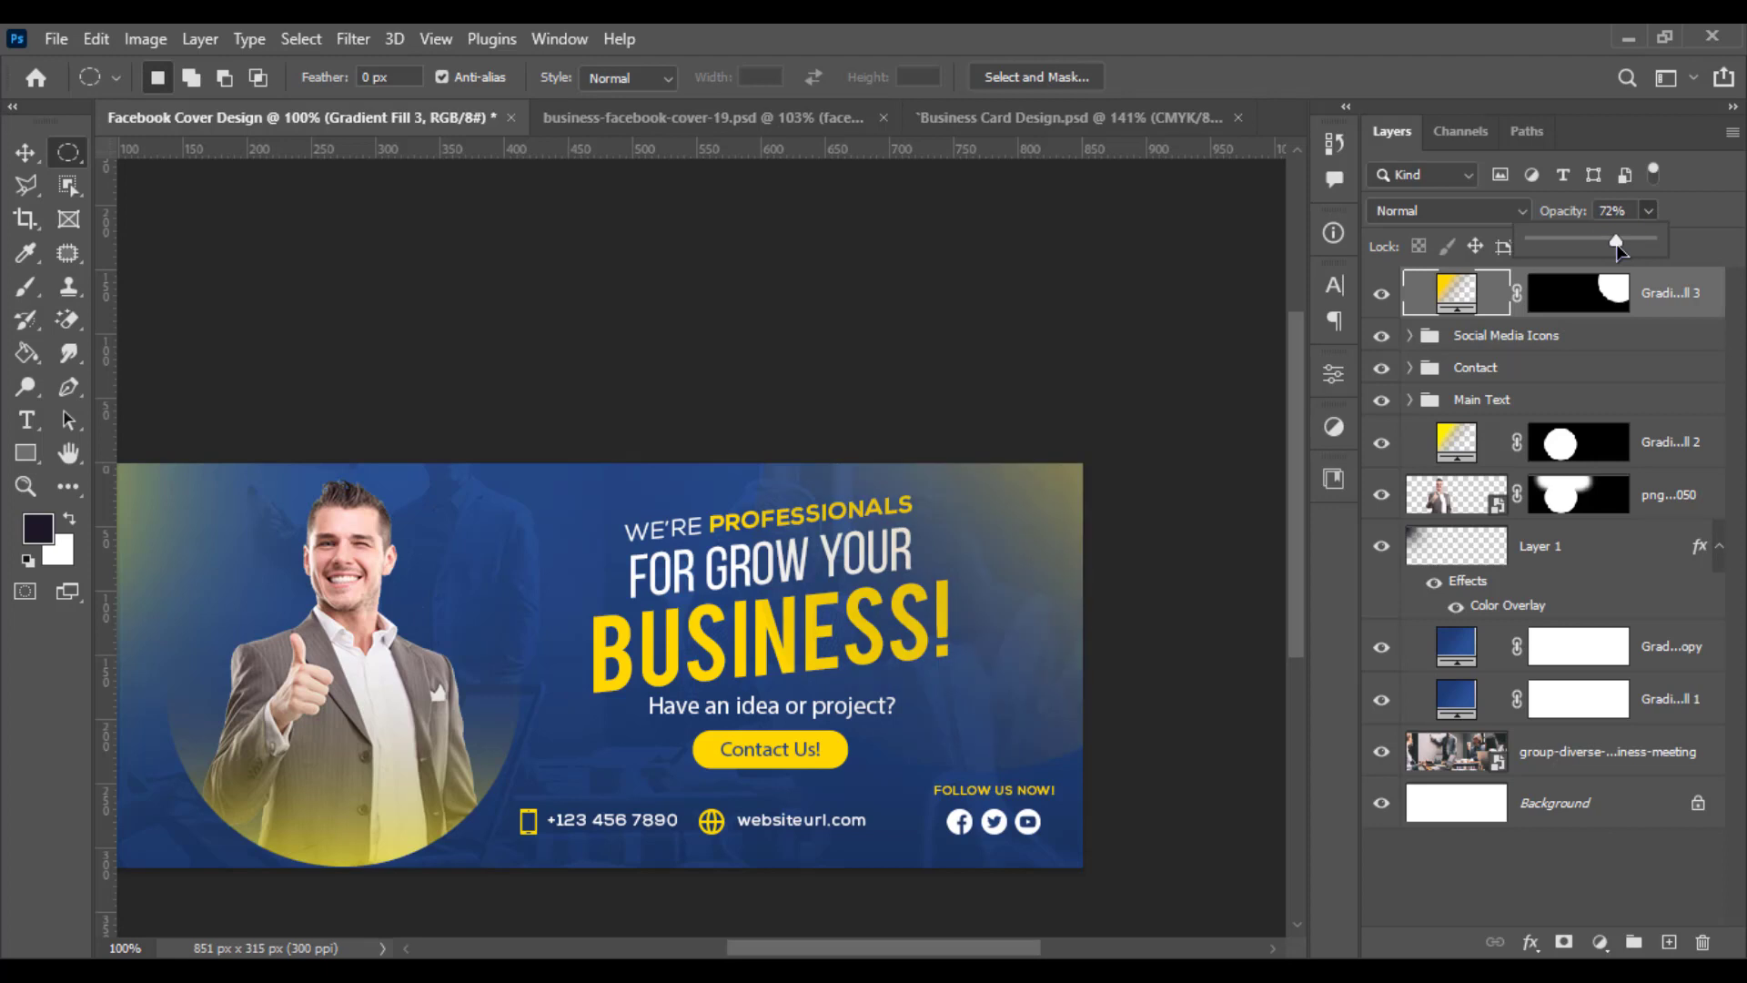
{"action": "scroll", "coordinate": [865, 564], "scroll_direction": "down", "scroll_amount": 2}
{"action": "left_click_drag", "start_coordinate": [826, 661], "coordinate": [923, 662]}
{"action": "scroll", "coordinate": [898, 679], "scroll_direction": "up", "scroll_amount": 2}
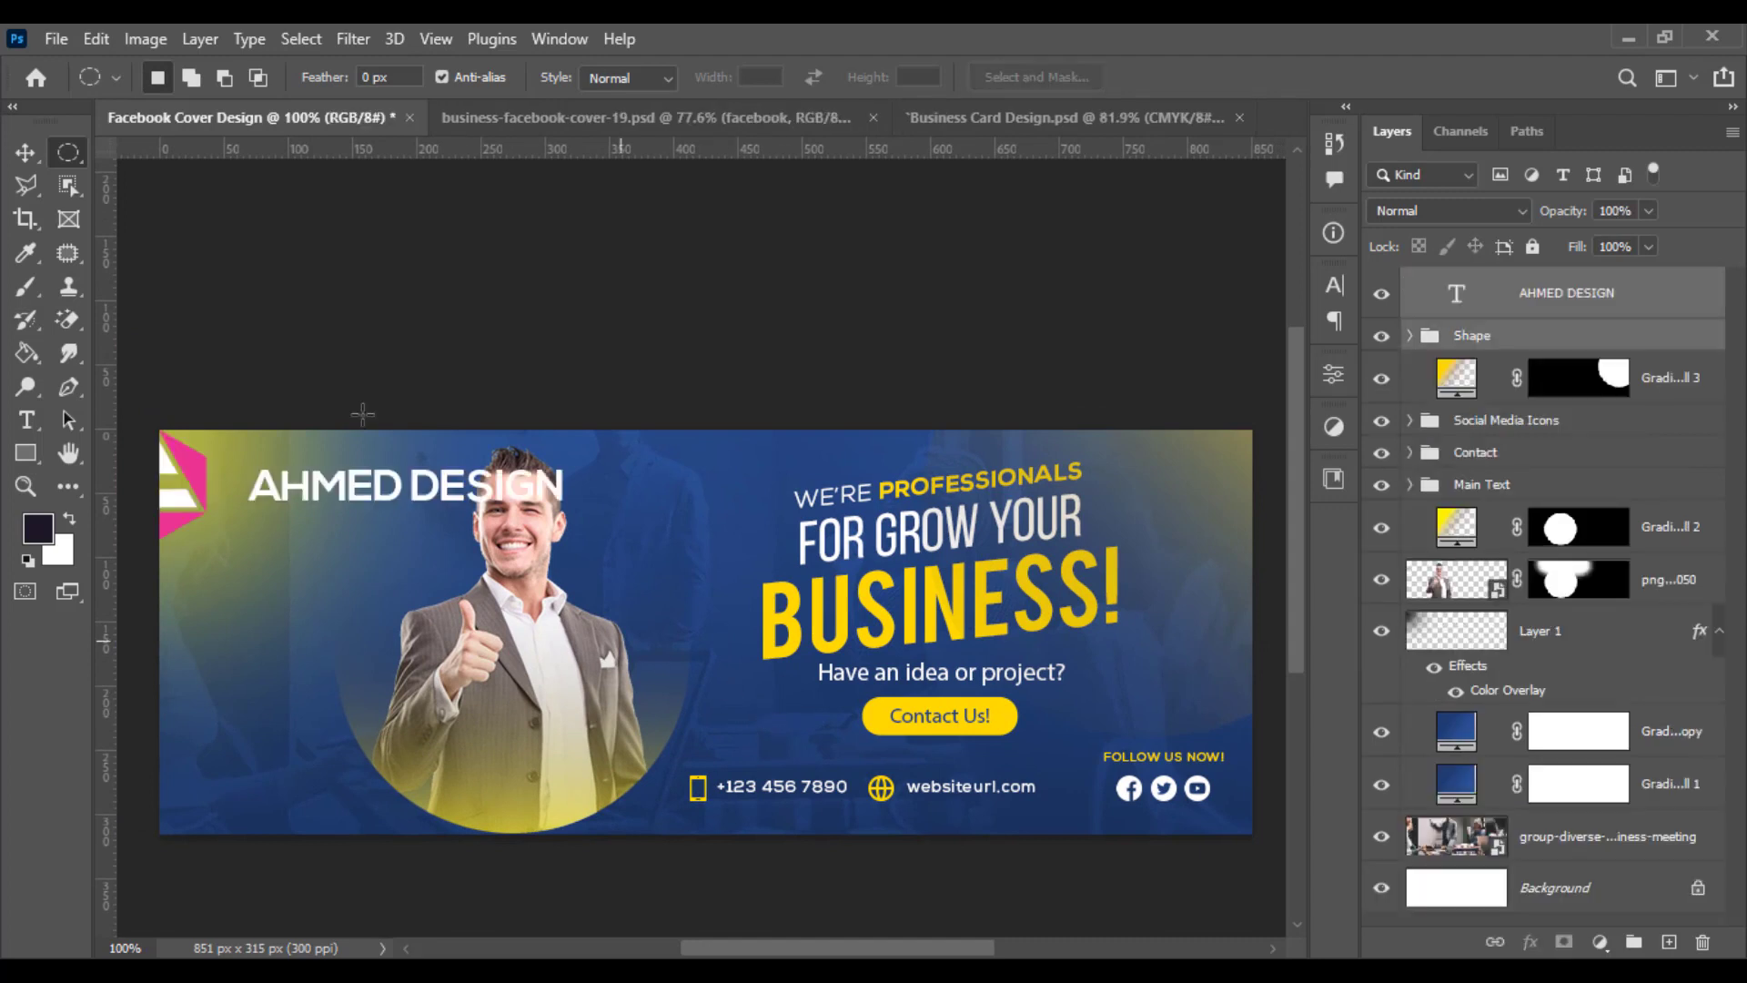
- Scale down the pasted AHMED DESIGN logo and fit it into the cover's top-left corner
{"action": "key", "text": "v"}
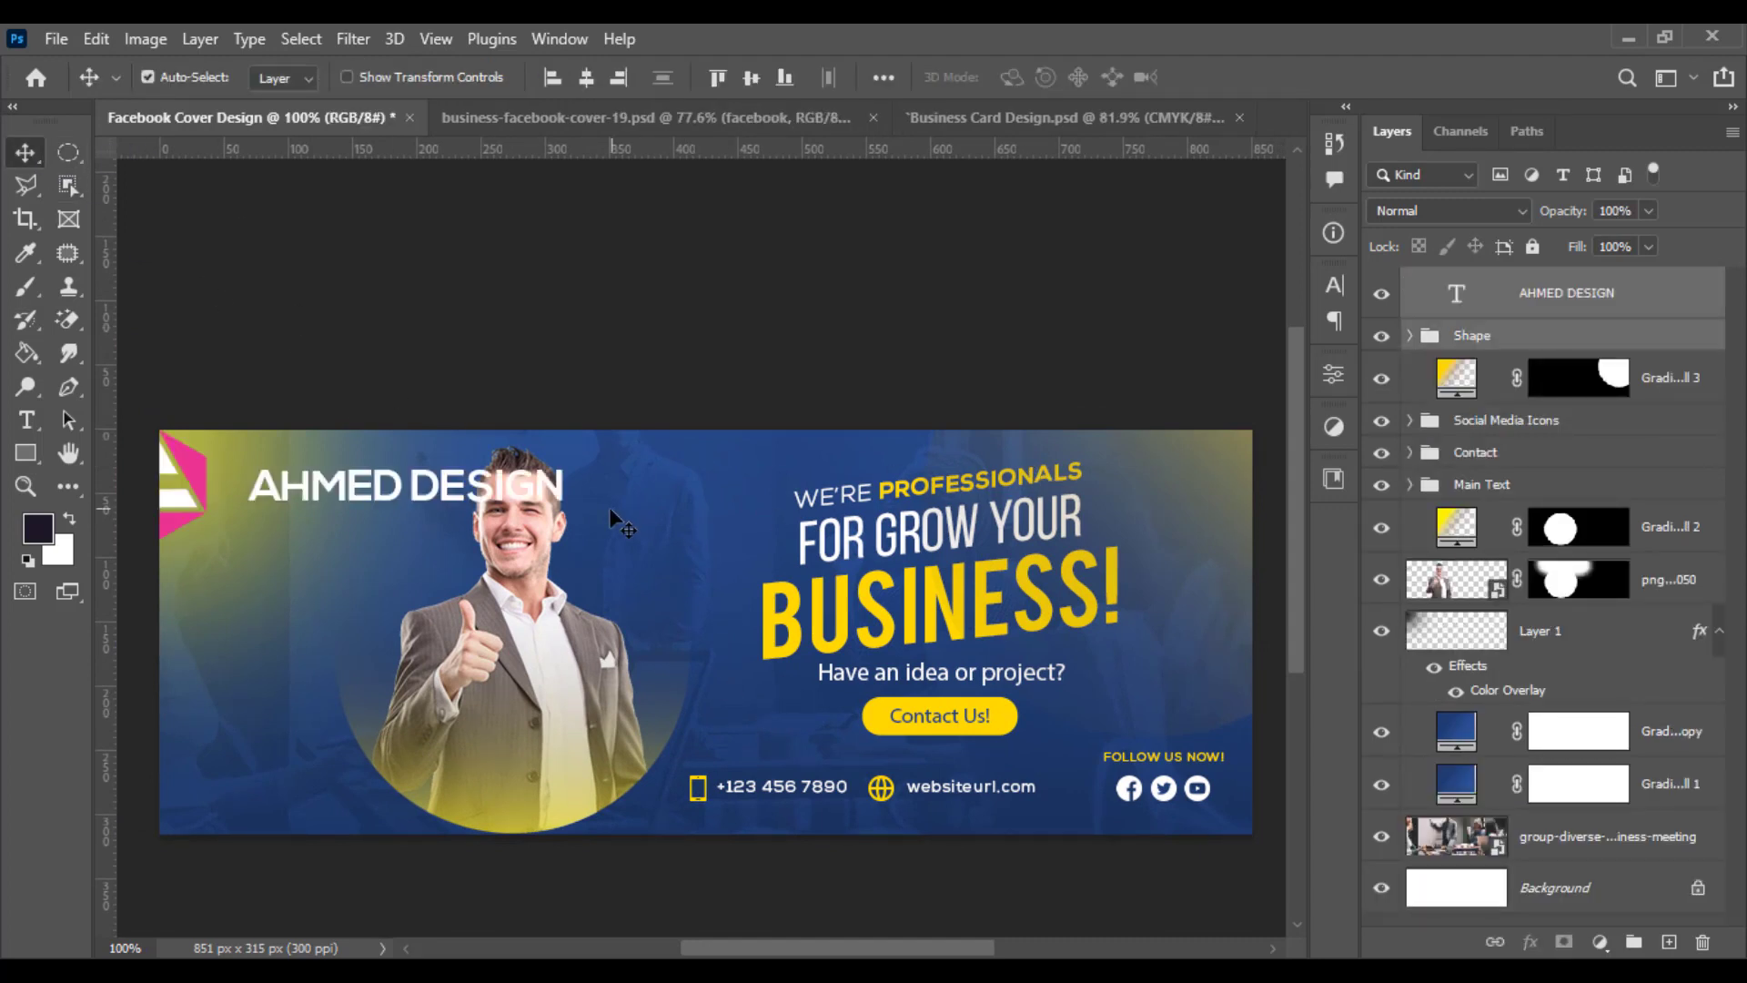
{"action": "key", "text": "ctrl+t"}
{"action": "left_click_drag", "start_coordinate": [570, 479], "coordinate": [453, 482]}
{"action": "key", "text": "Return"}
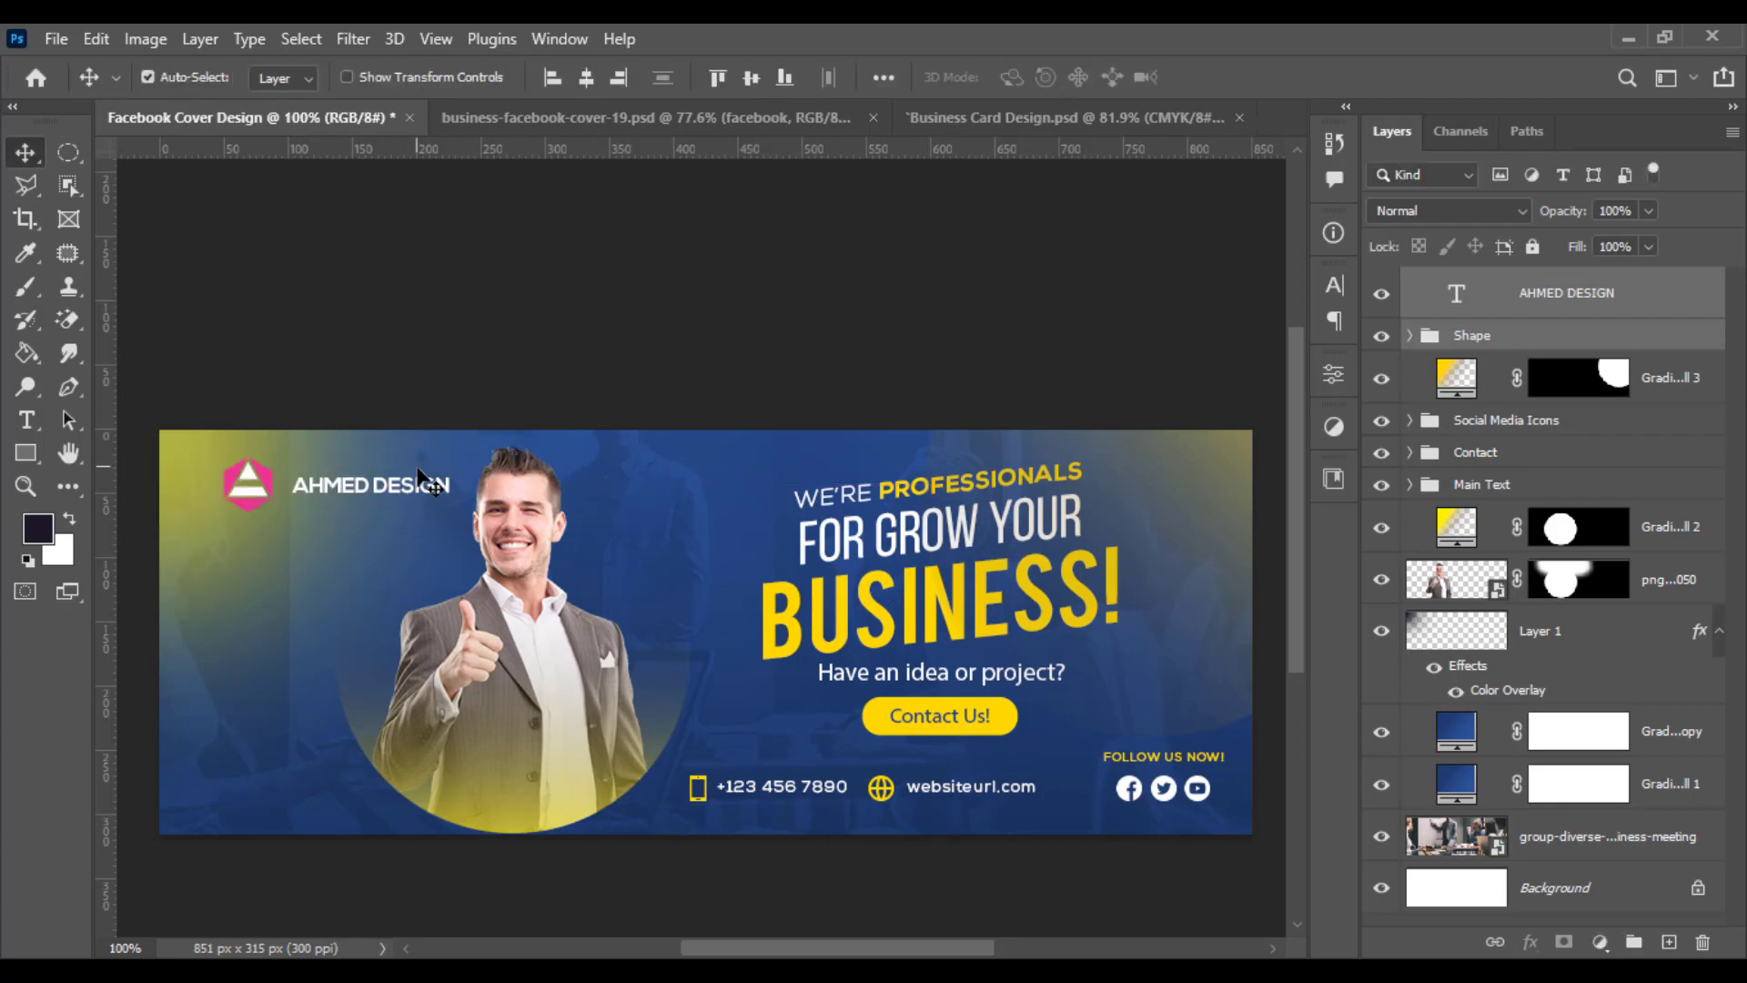
- Group the logo text and shape layers and name the group Logo
{"action": "scroll", "coordinate": [351, 480], "scroll_direction": "up", "scroll_amount": 5}
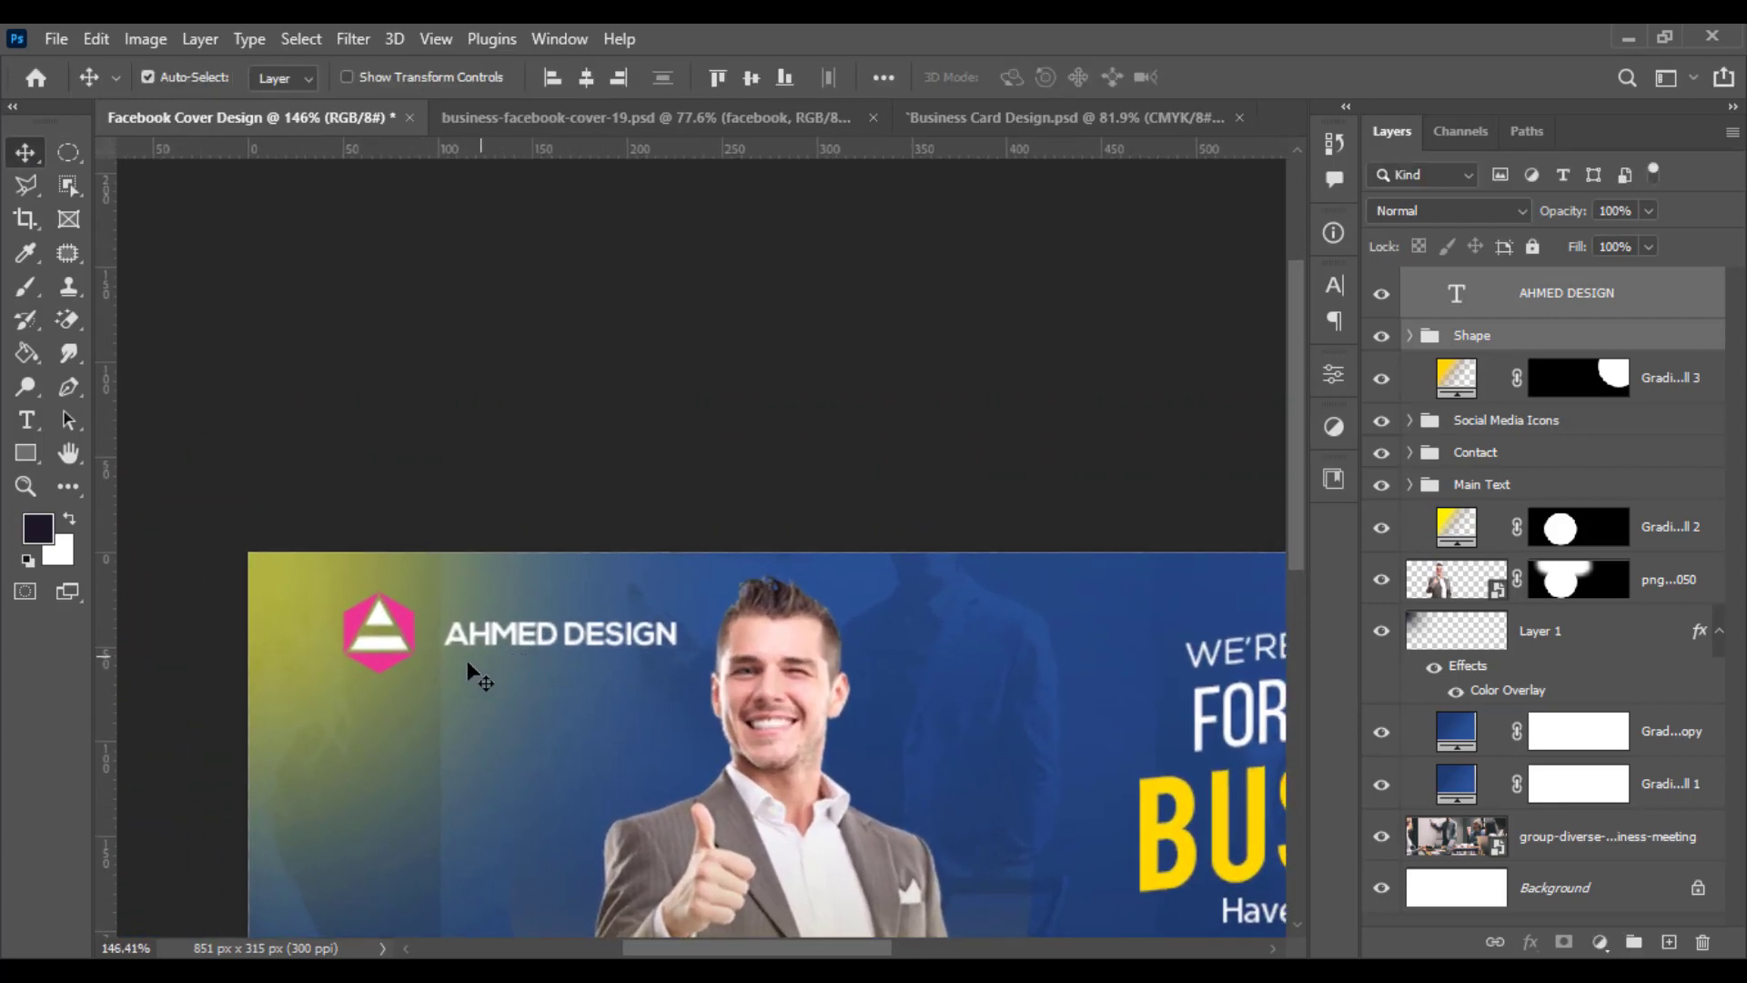
{"action": "scroll", "coordinate": [628, 671], "scroll_direction": "up", "scroll_amount": 1}
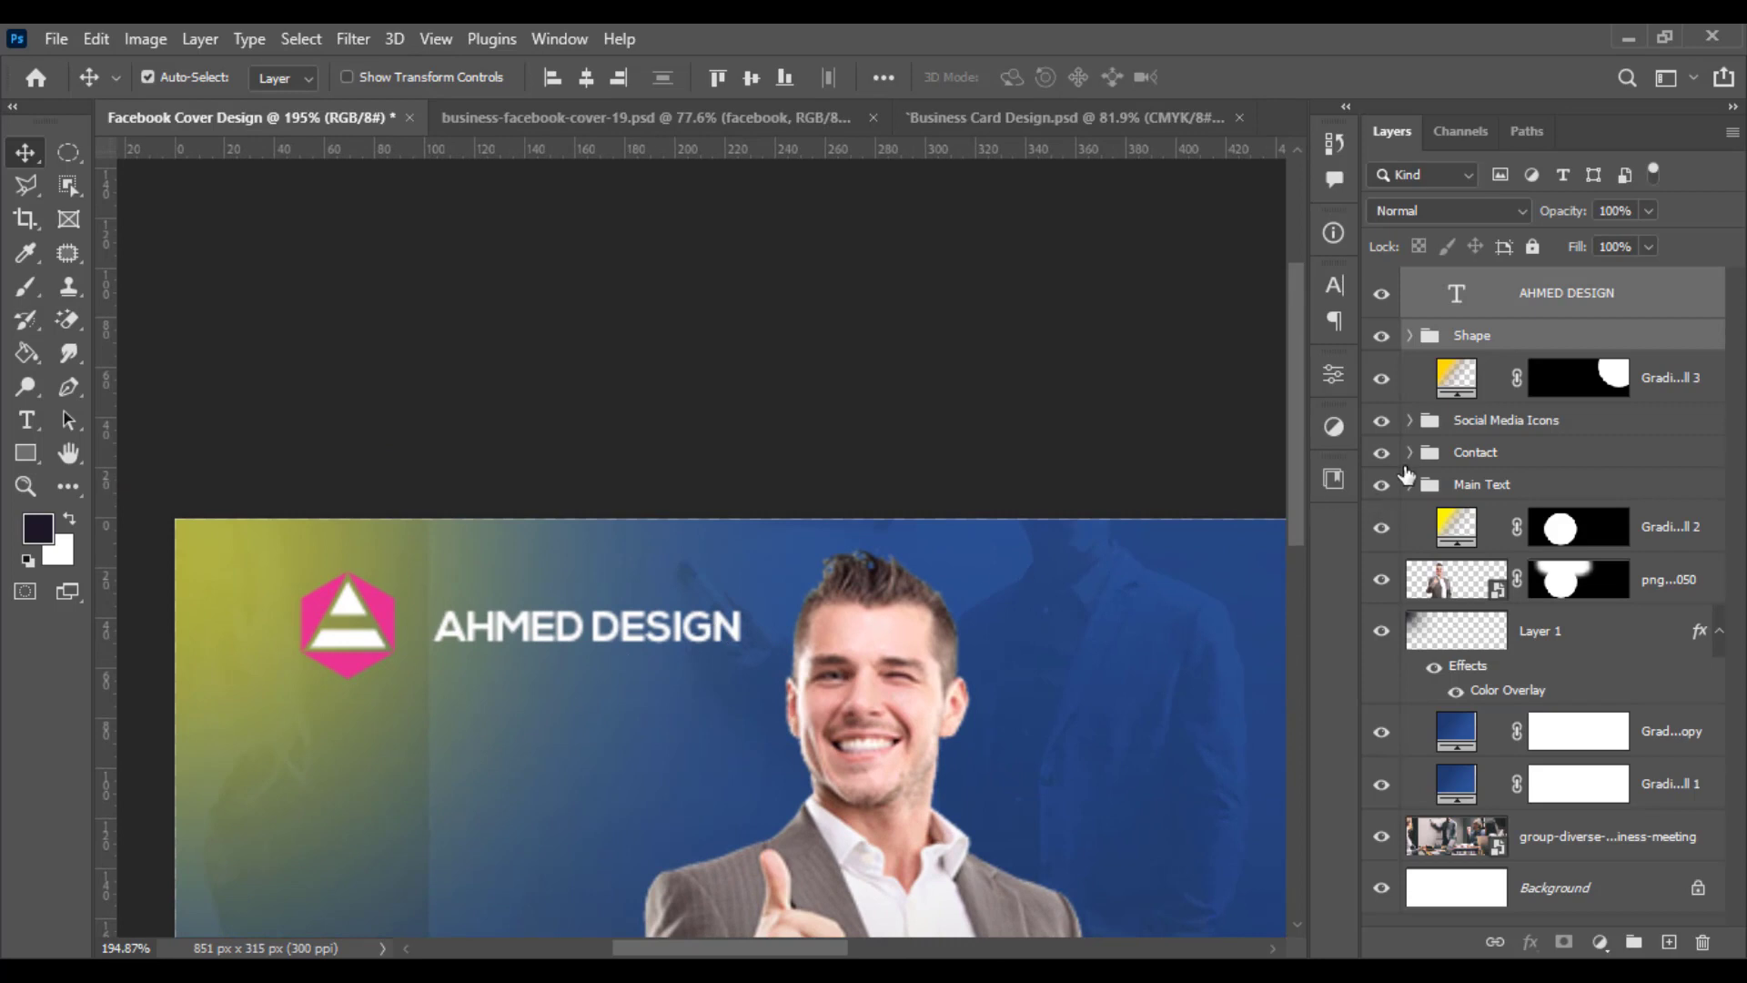
{"action": "left_click", "coordinate": [1632, 942]}
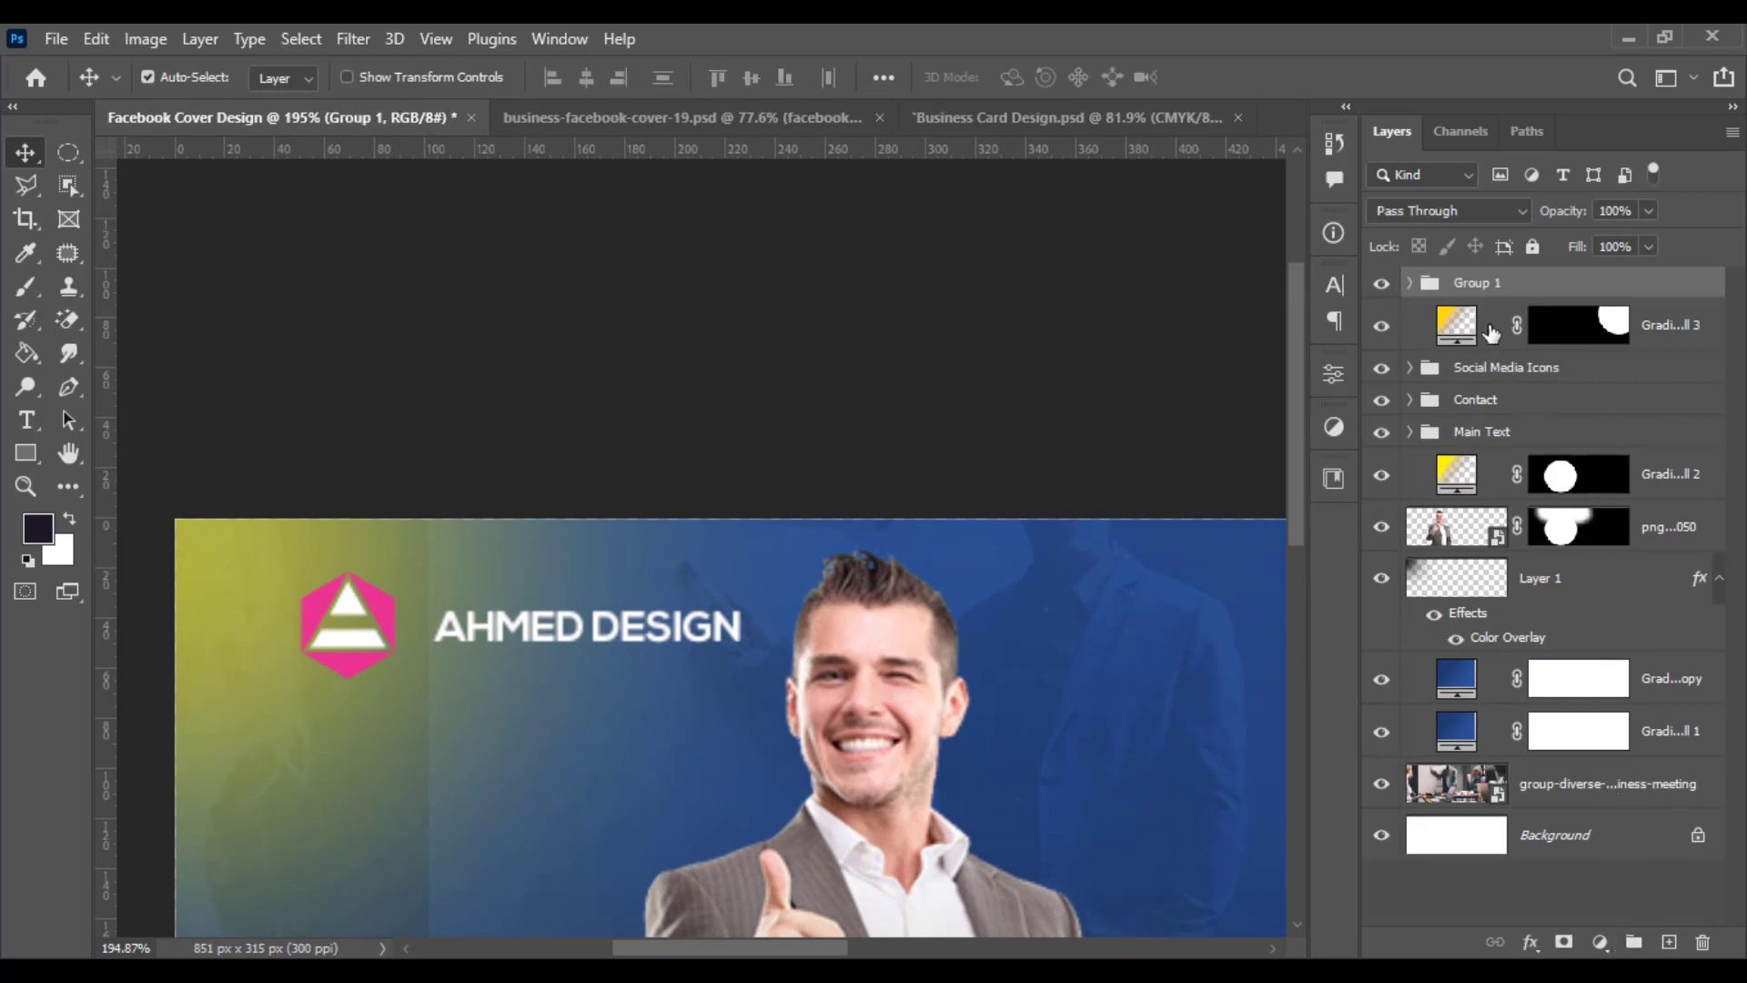
{"action": "double_click", "coordinate": [1476, 284]}
{"action": "type", "text": "logo"}
{"action": "key", "text": "Return"}
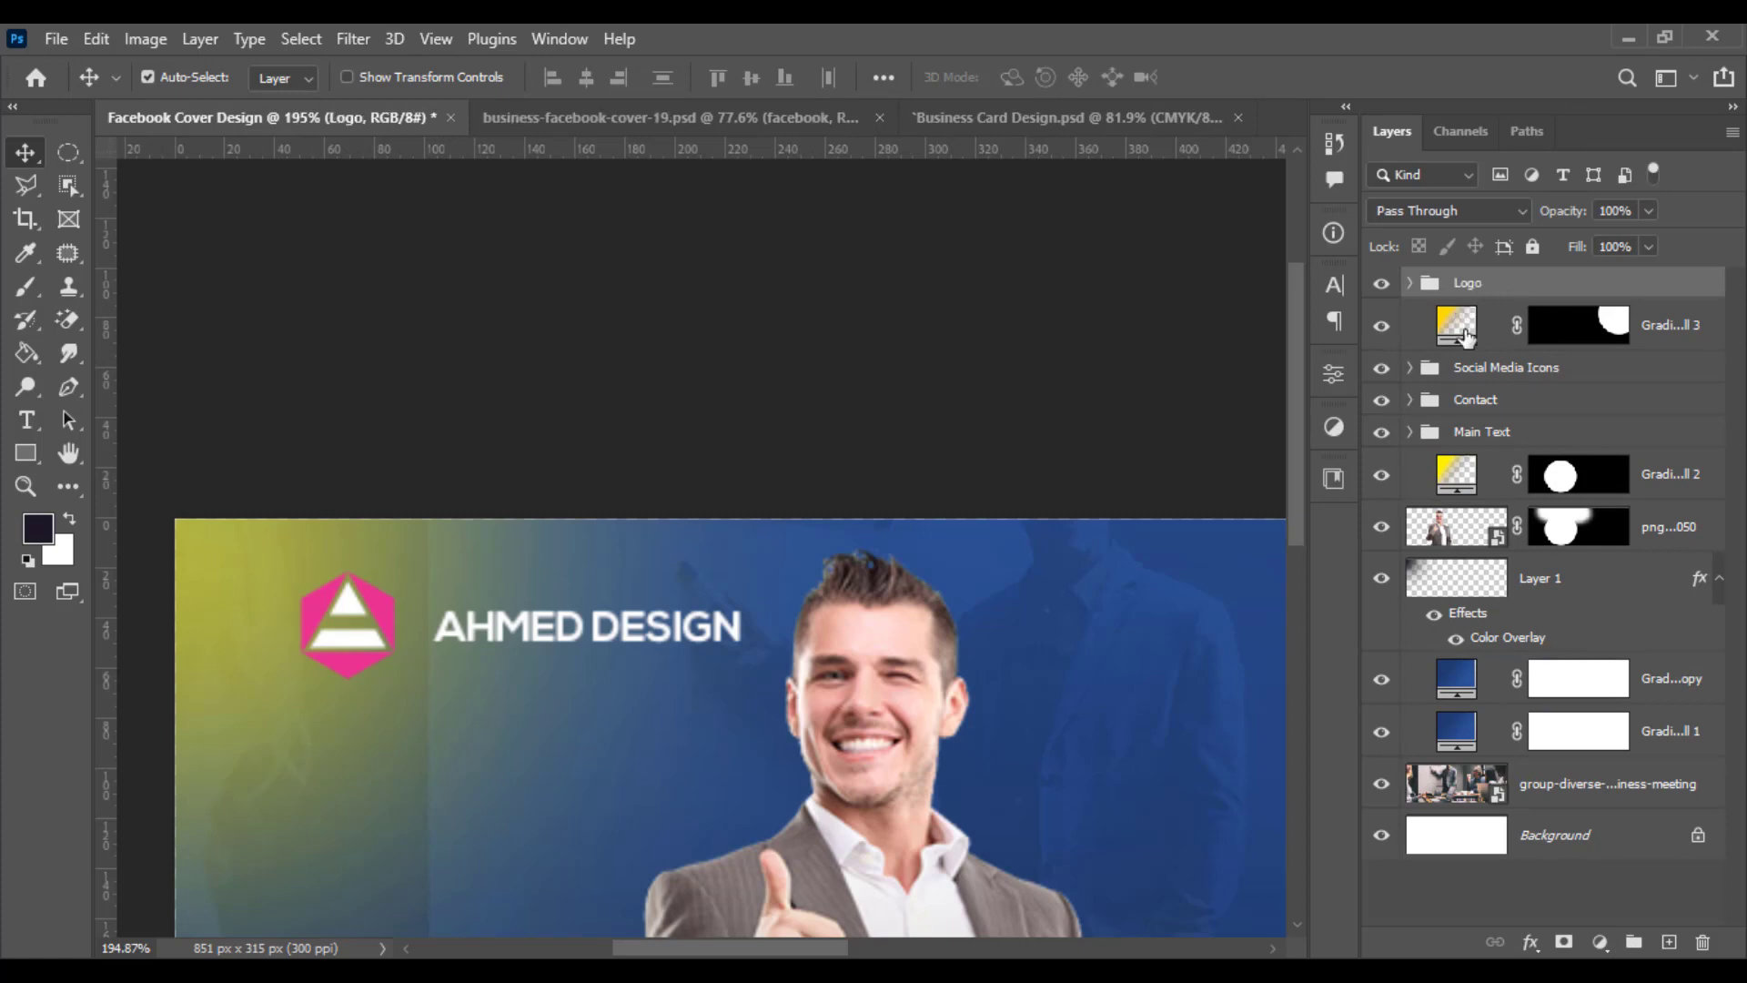
- Recolour one pink logo path to the background blue 204077 sampled from the cover
{"action": "left_click", "coordinate": [1409, 284]}
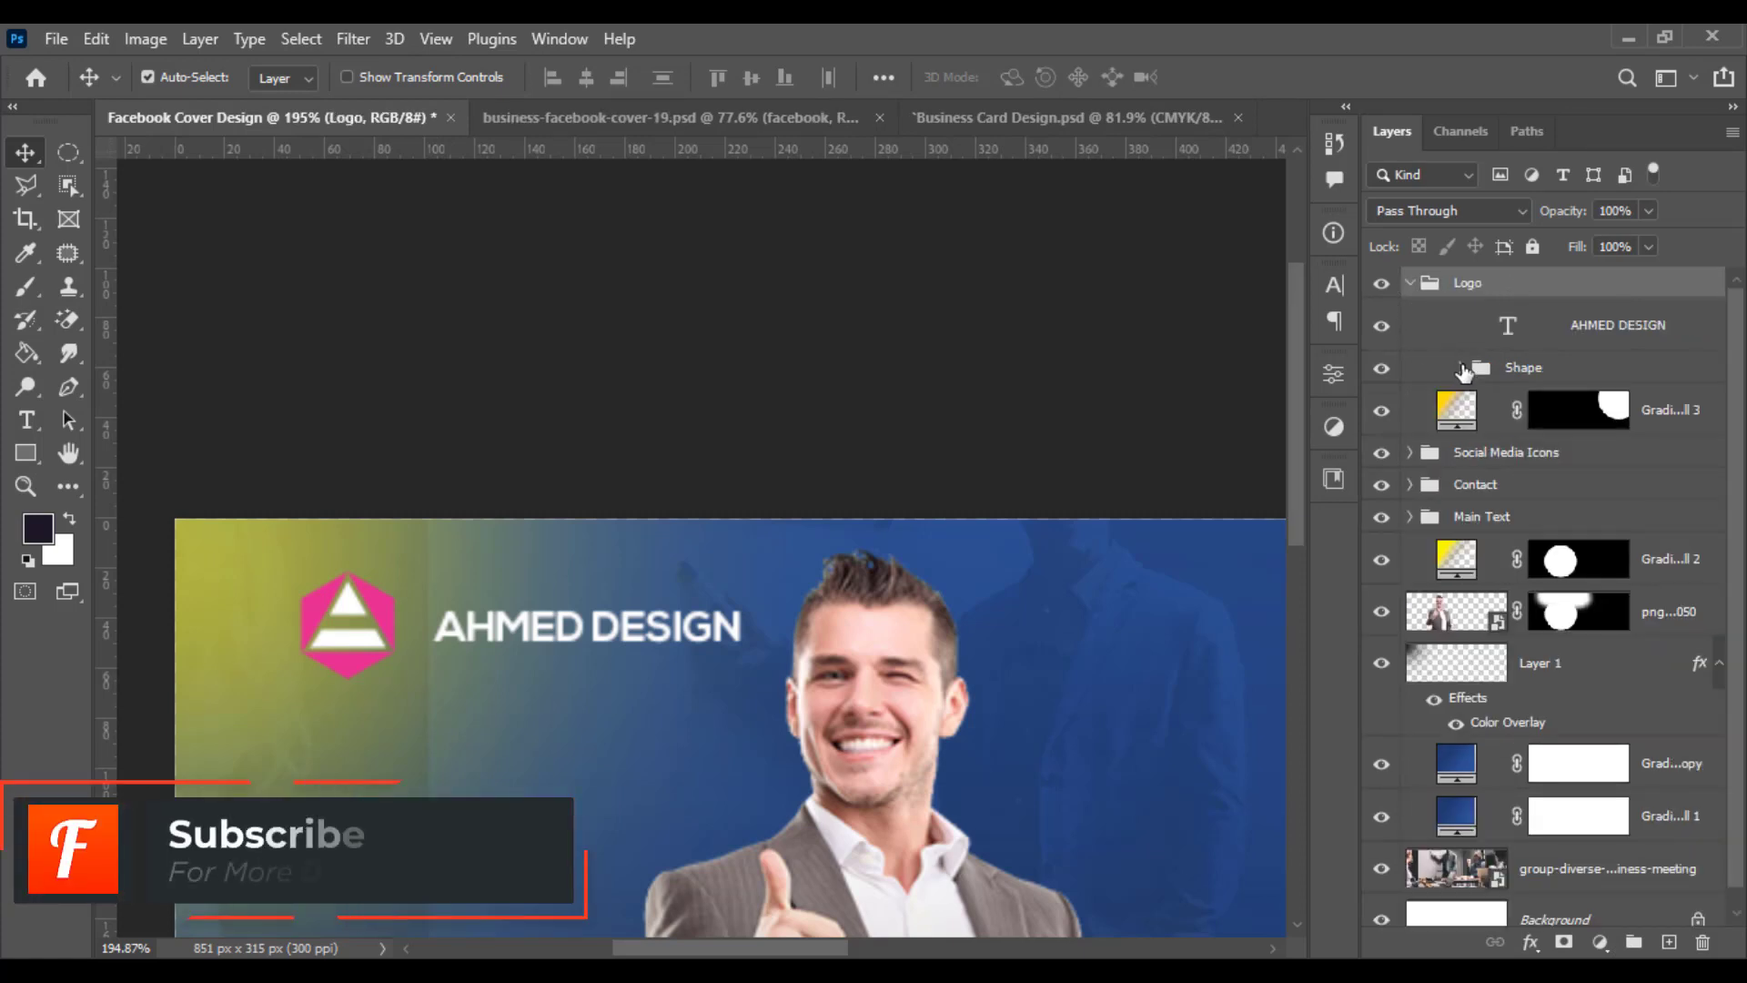
{"action": "left_click", "coordinate": [1461, 367]}
{"action": "double_click", "coordinate": [1569, 624]}
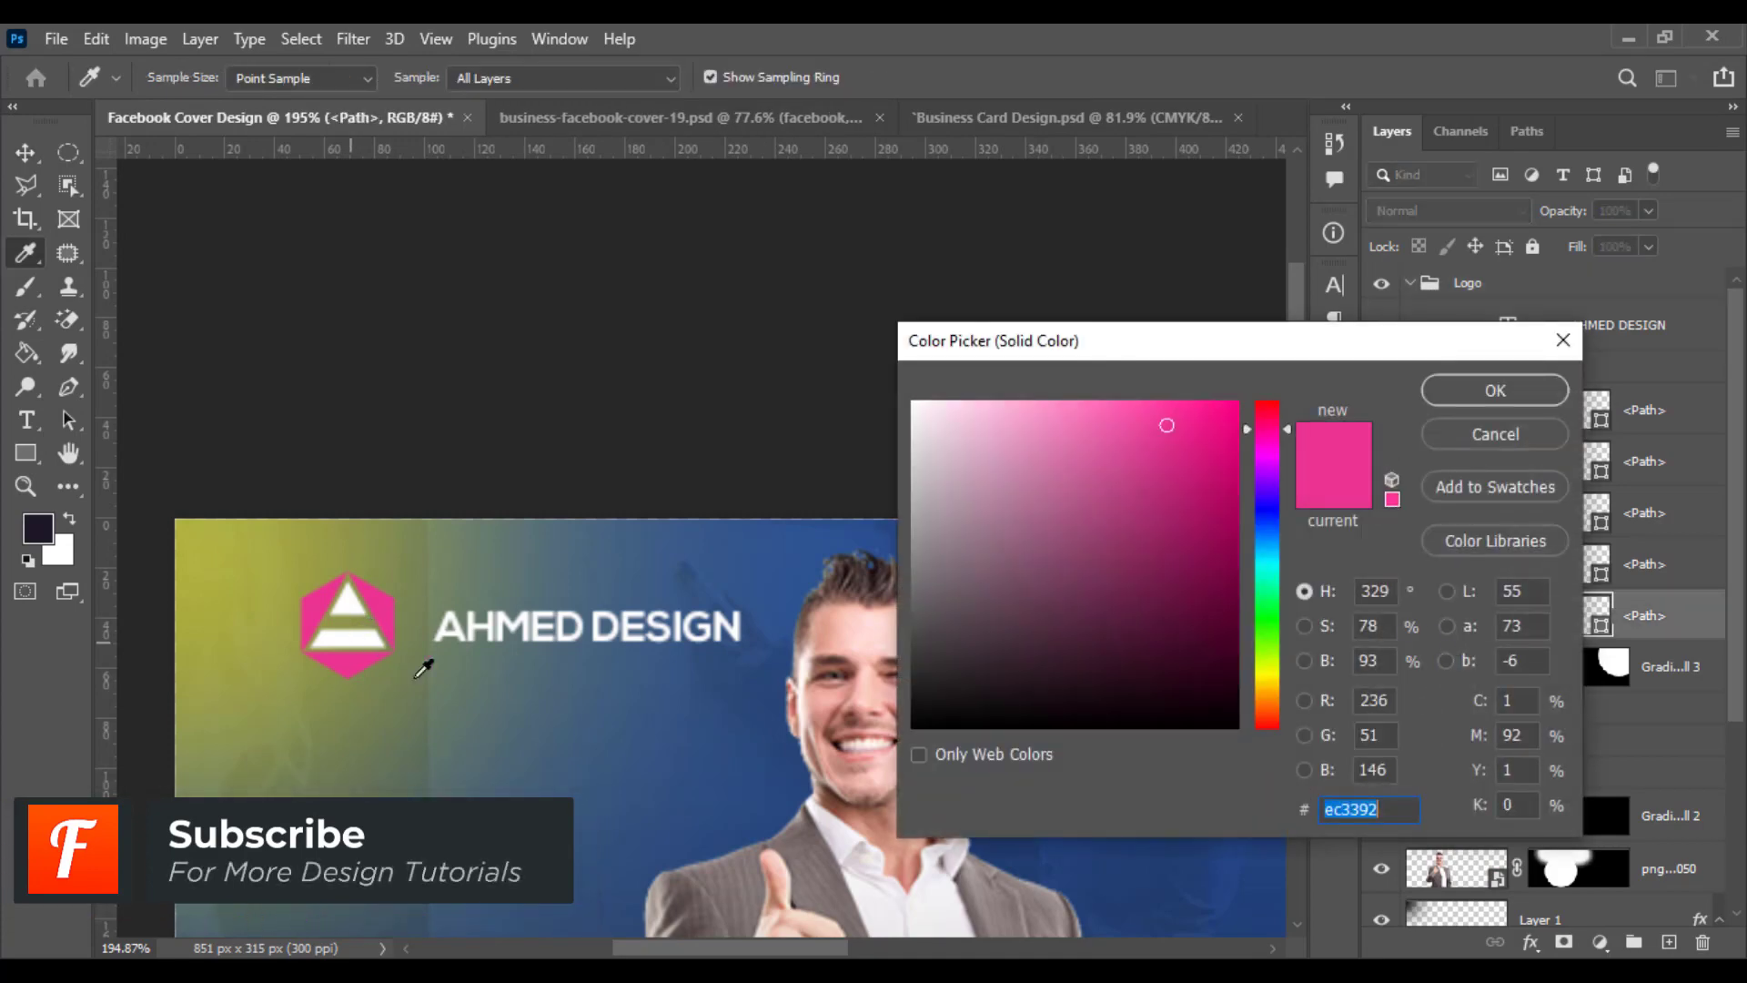
{"action": "scroll", "coordinate": [423, 669], "scroll_direction": "down", "scroll_amount": 3}
{"action": "scroll", "coordinate": [534, 667], "scroll_direction": "right", "scroll_amount": 10}
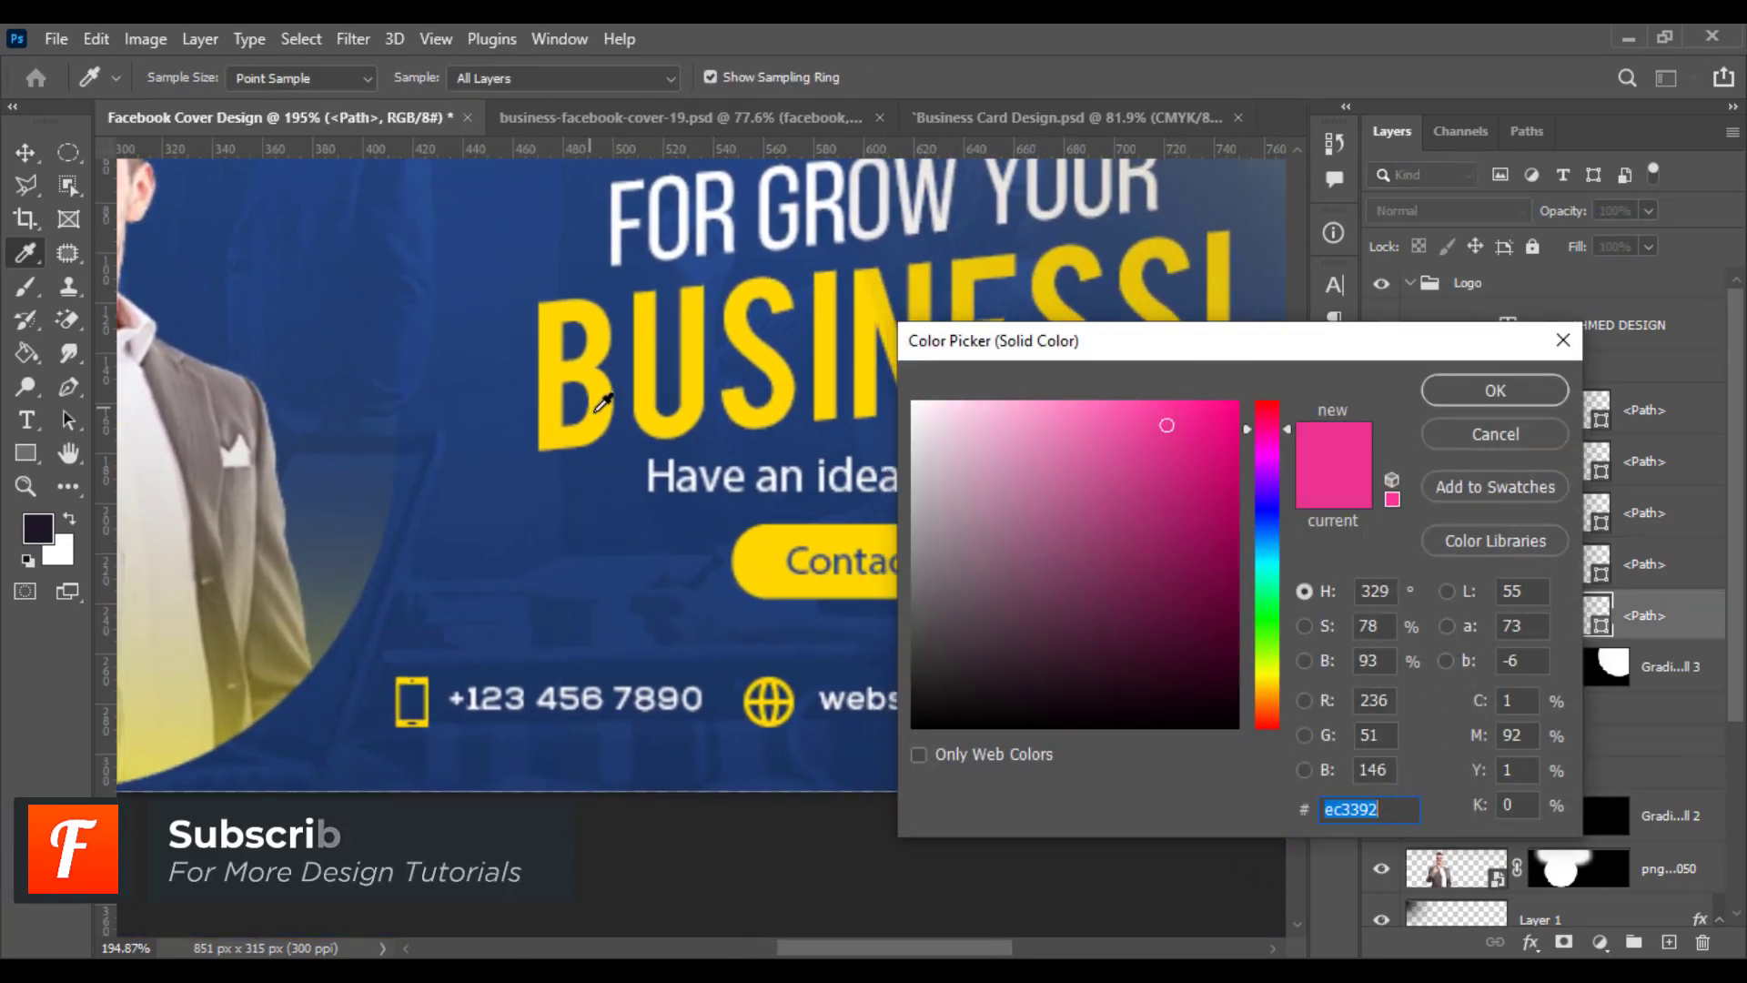
{"action": "left_click", "coordinate": [637, 604]}
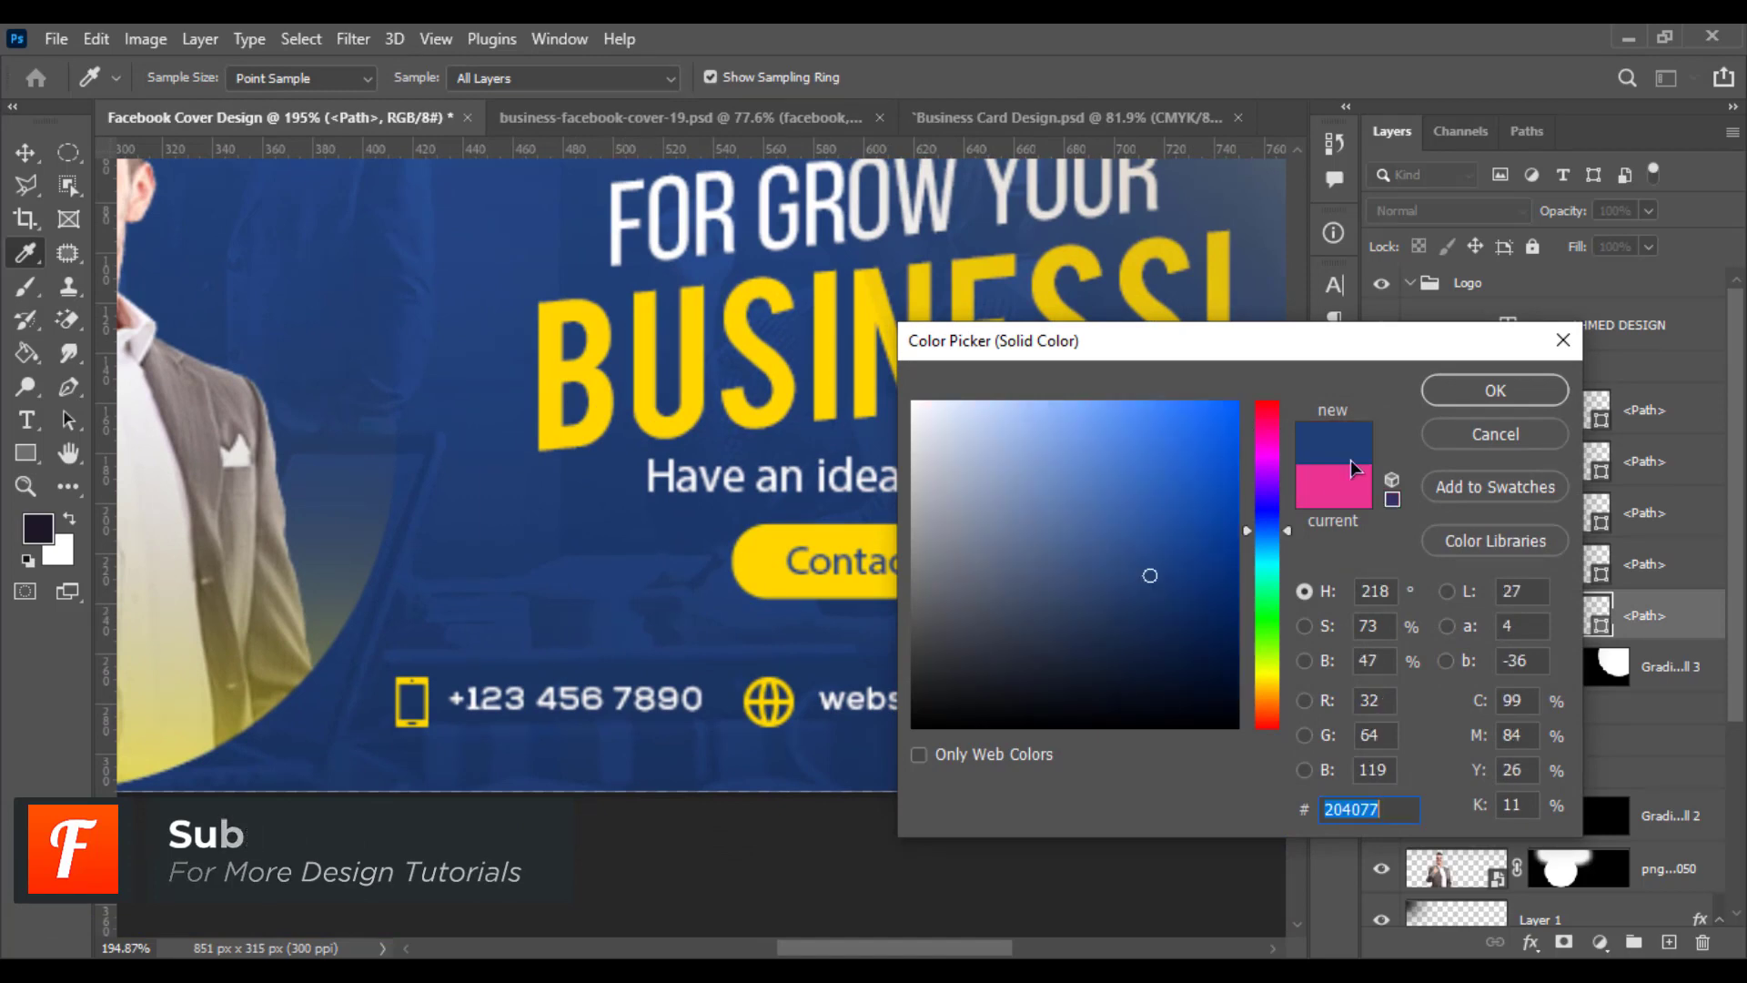
{"action": "left_click", "coordinate": [1474, 390]}
- Recolour the remaining pink logo paths to the same blue 204077
{"action": "left_click", "coordinate": [1544, 569]}
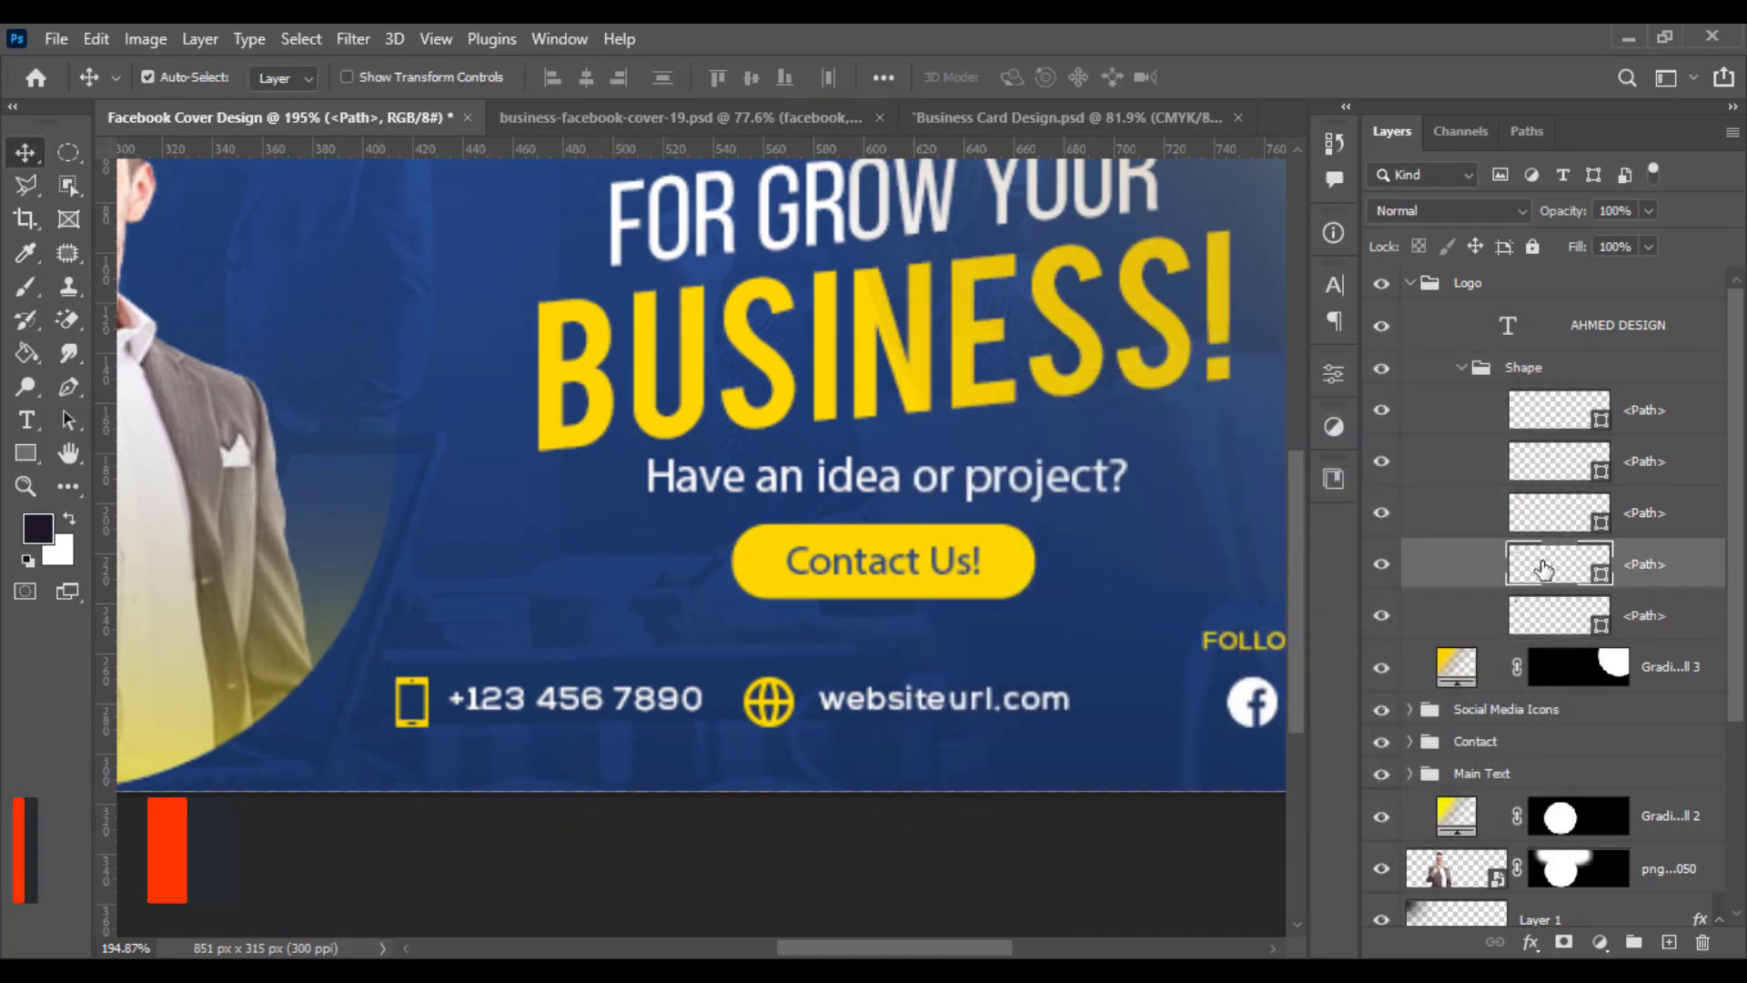
{"action": "double_click", "coordinate": [1545, 570]}
{"action": "left_click_drag", "start_coordinate": [189, 436], "coordinate": [961, 629]}
{"action": "left_click_drag", "start_coordinate": [288, 554], "coordinate": [2, 519]}
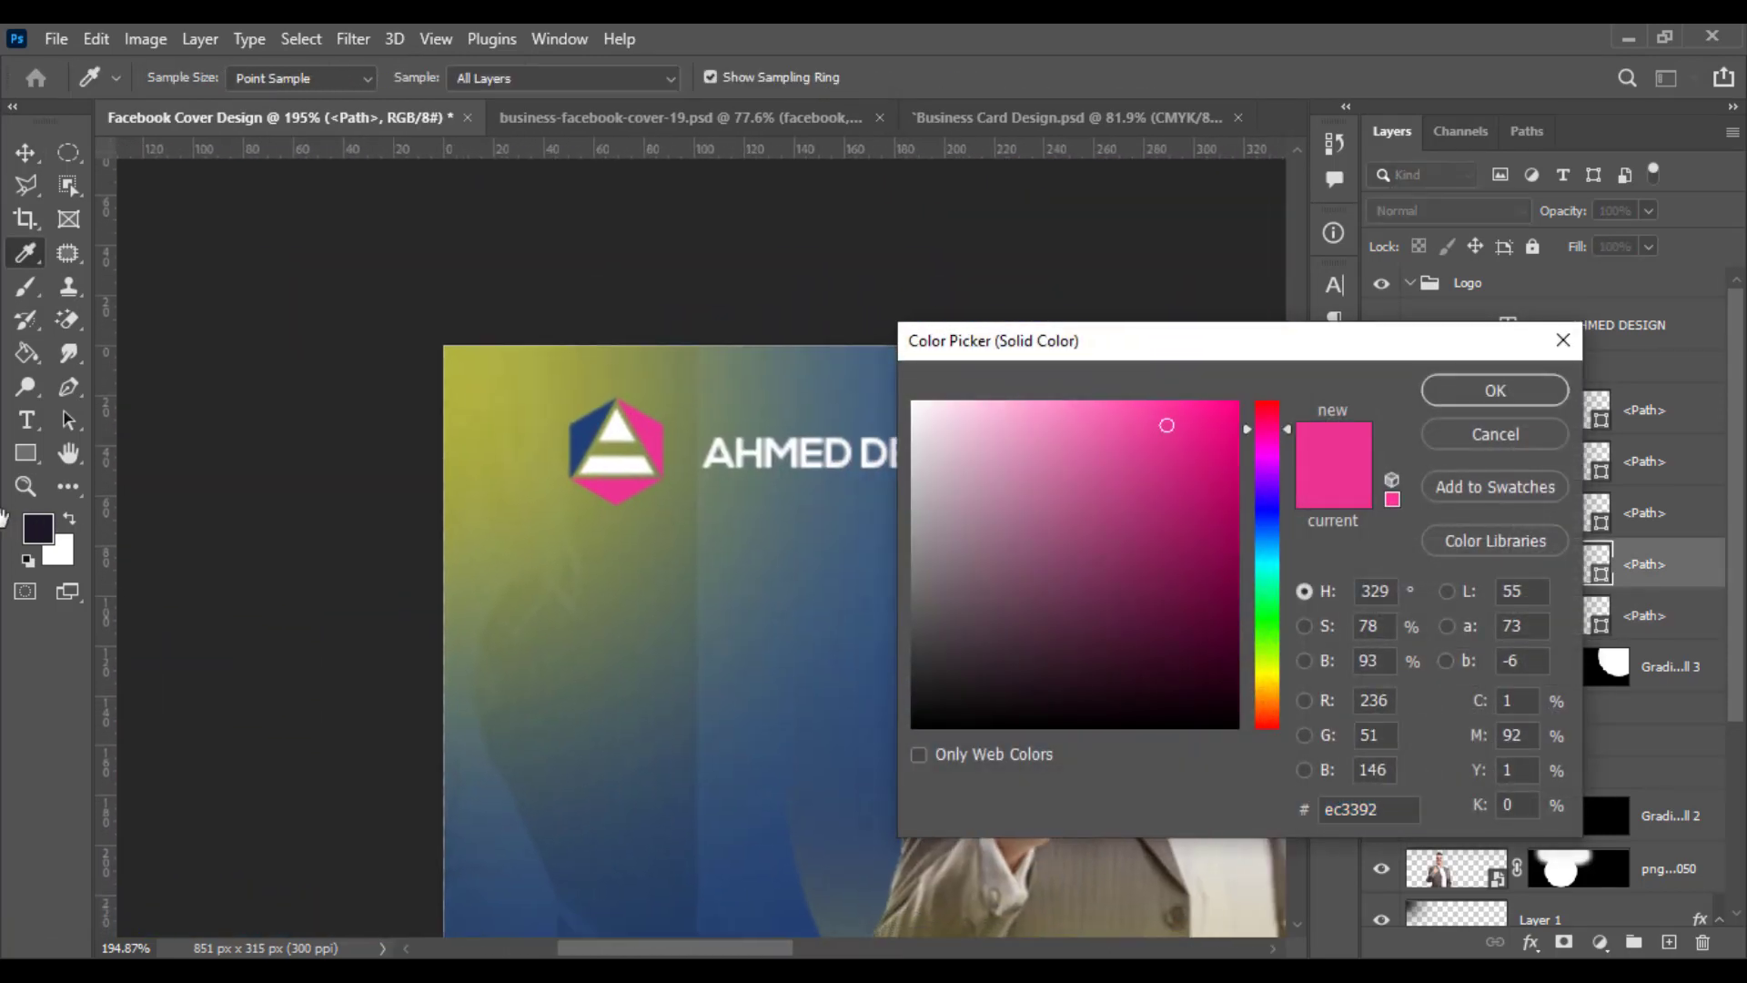
{"action": "left_click", "coordinate": [602, 425]}
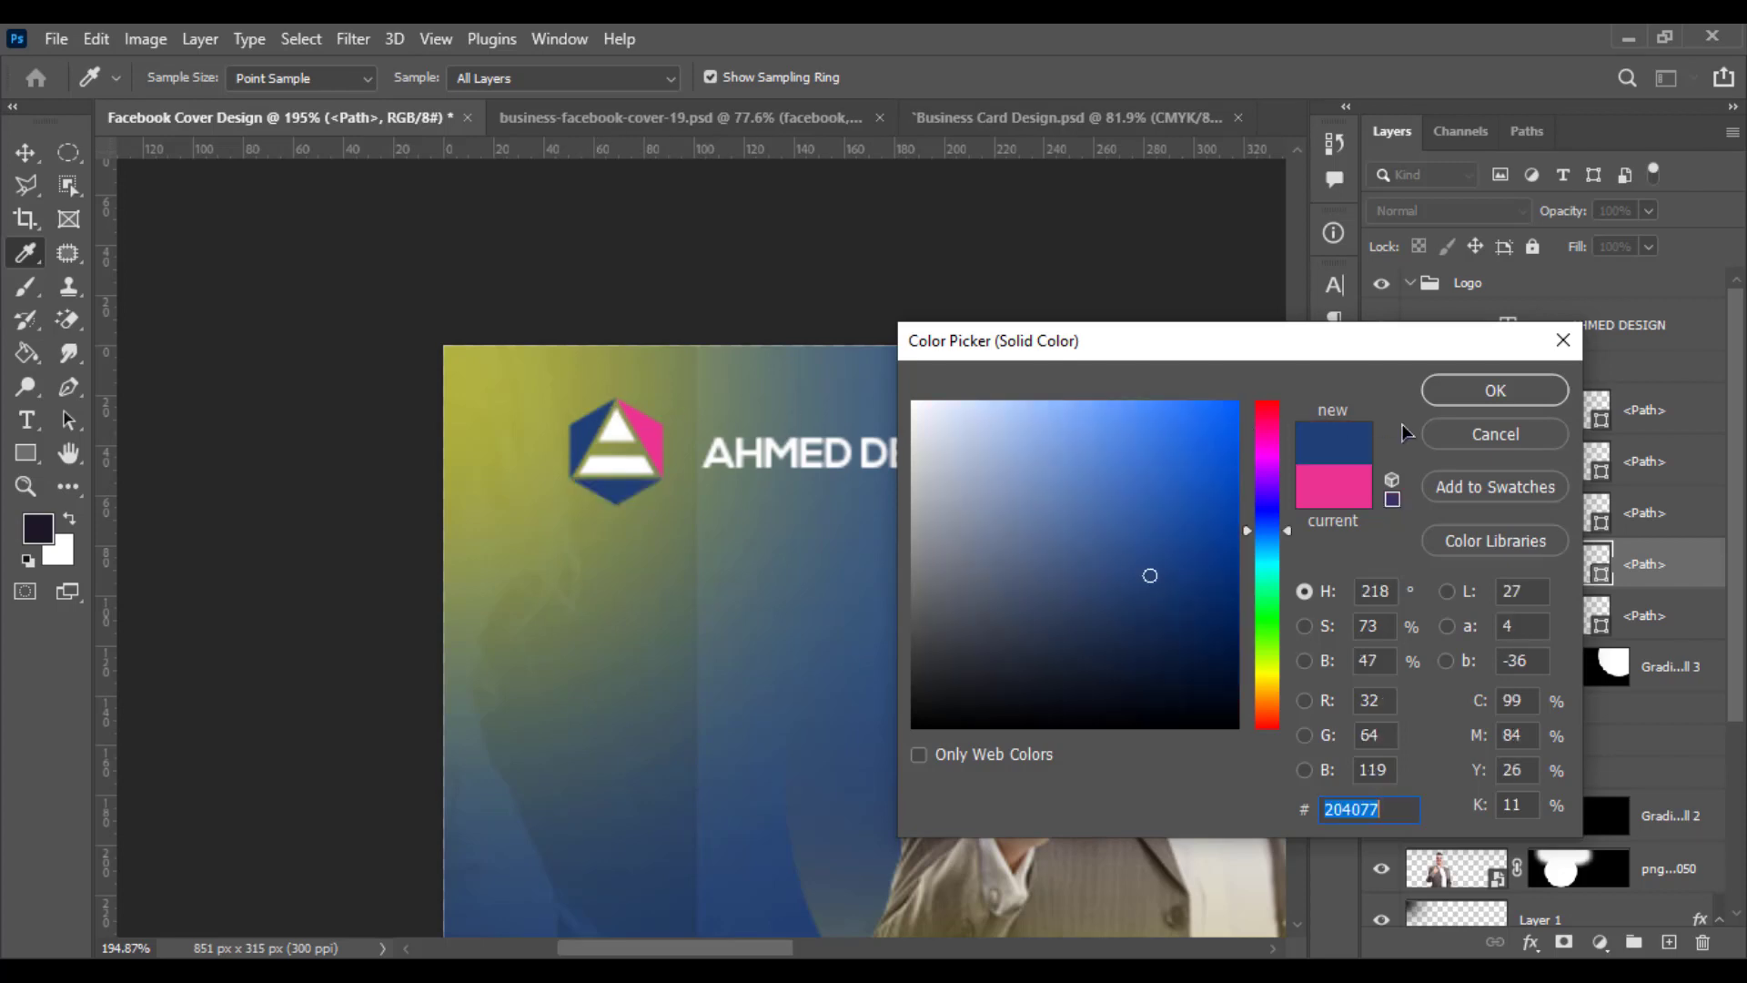
{"action": "left_click", "coordinate": [1460, 401]}
{"action": "double_click", "coordinate": [1553, 612]}
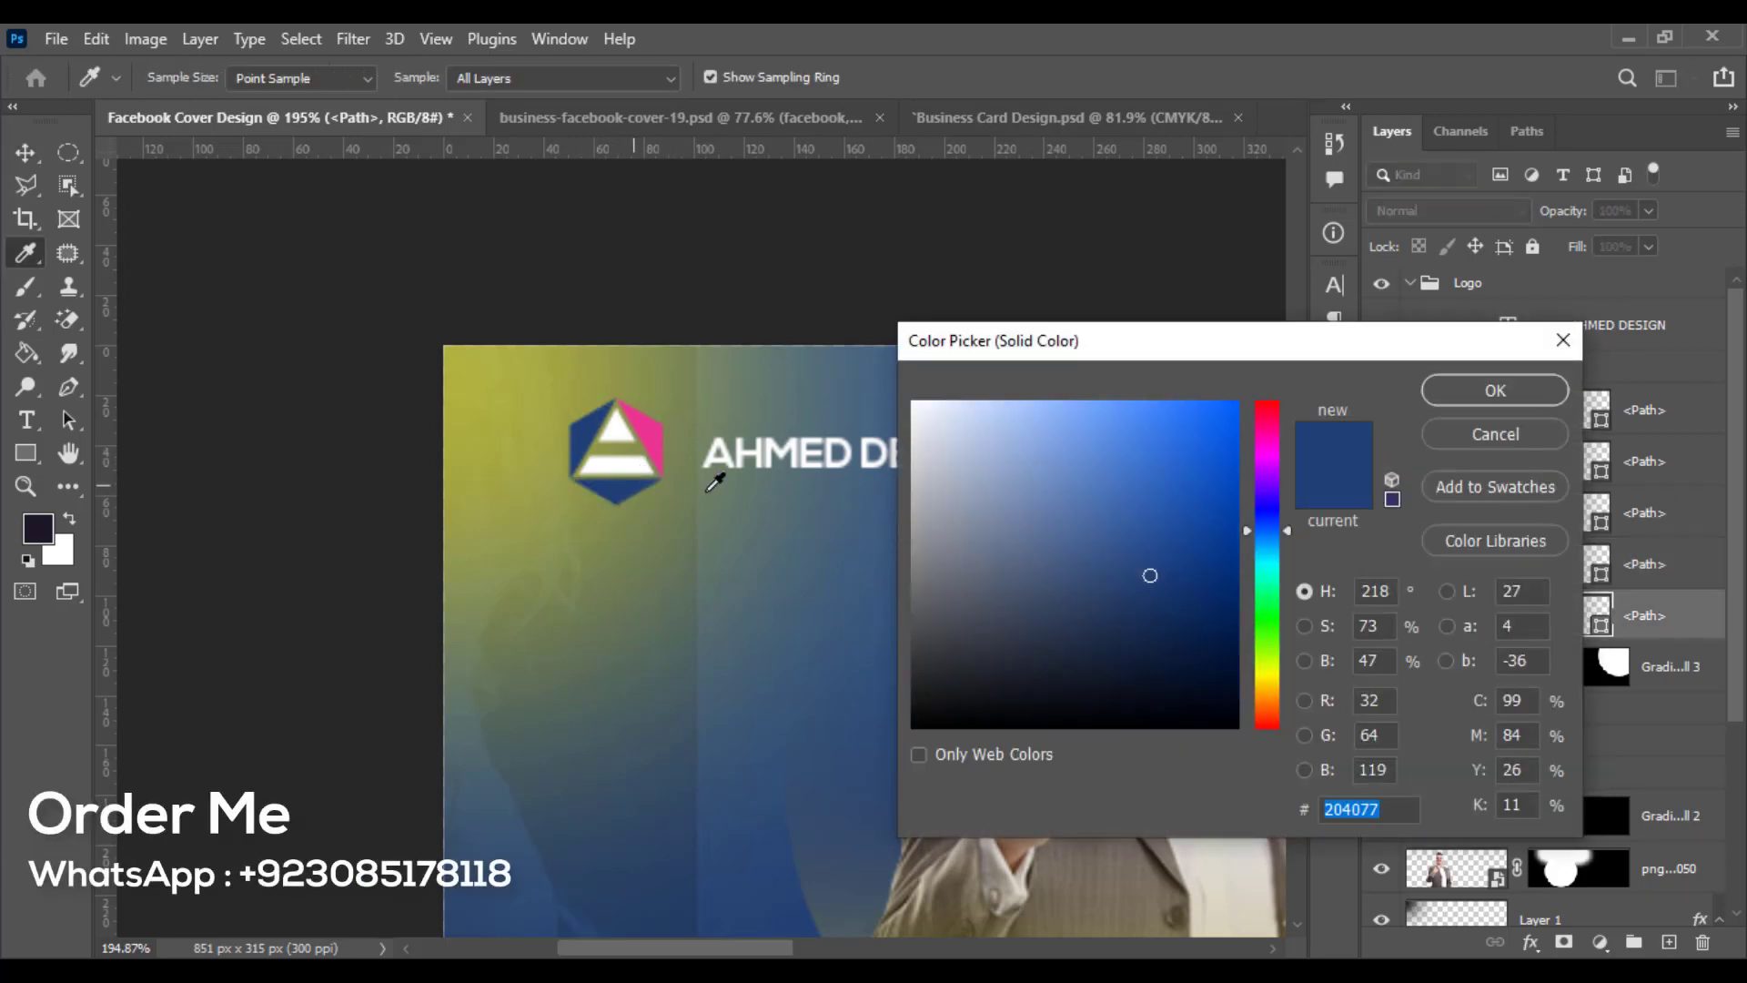
{"action": "left_click", "coordinate": [1496, 433]}
{"action": "double_click", "coordinate": [1599, 515]}
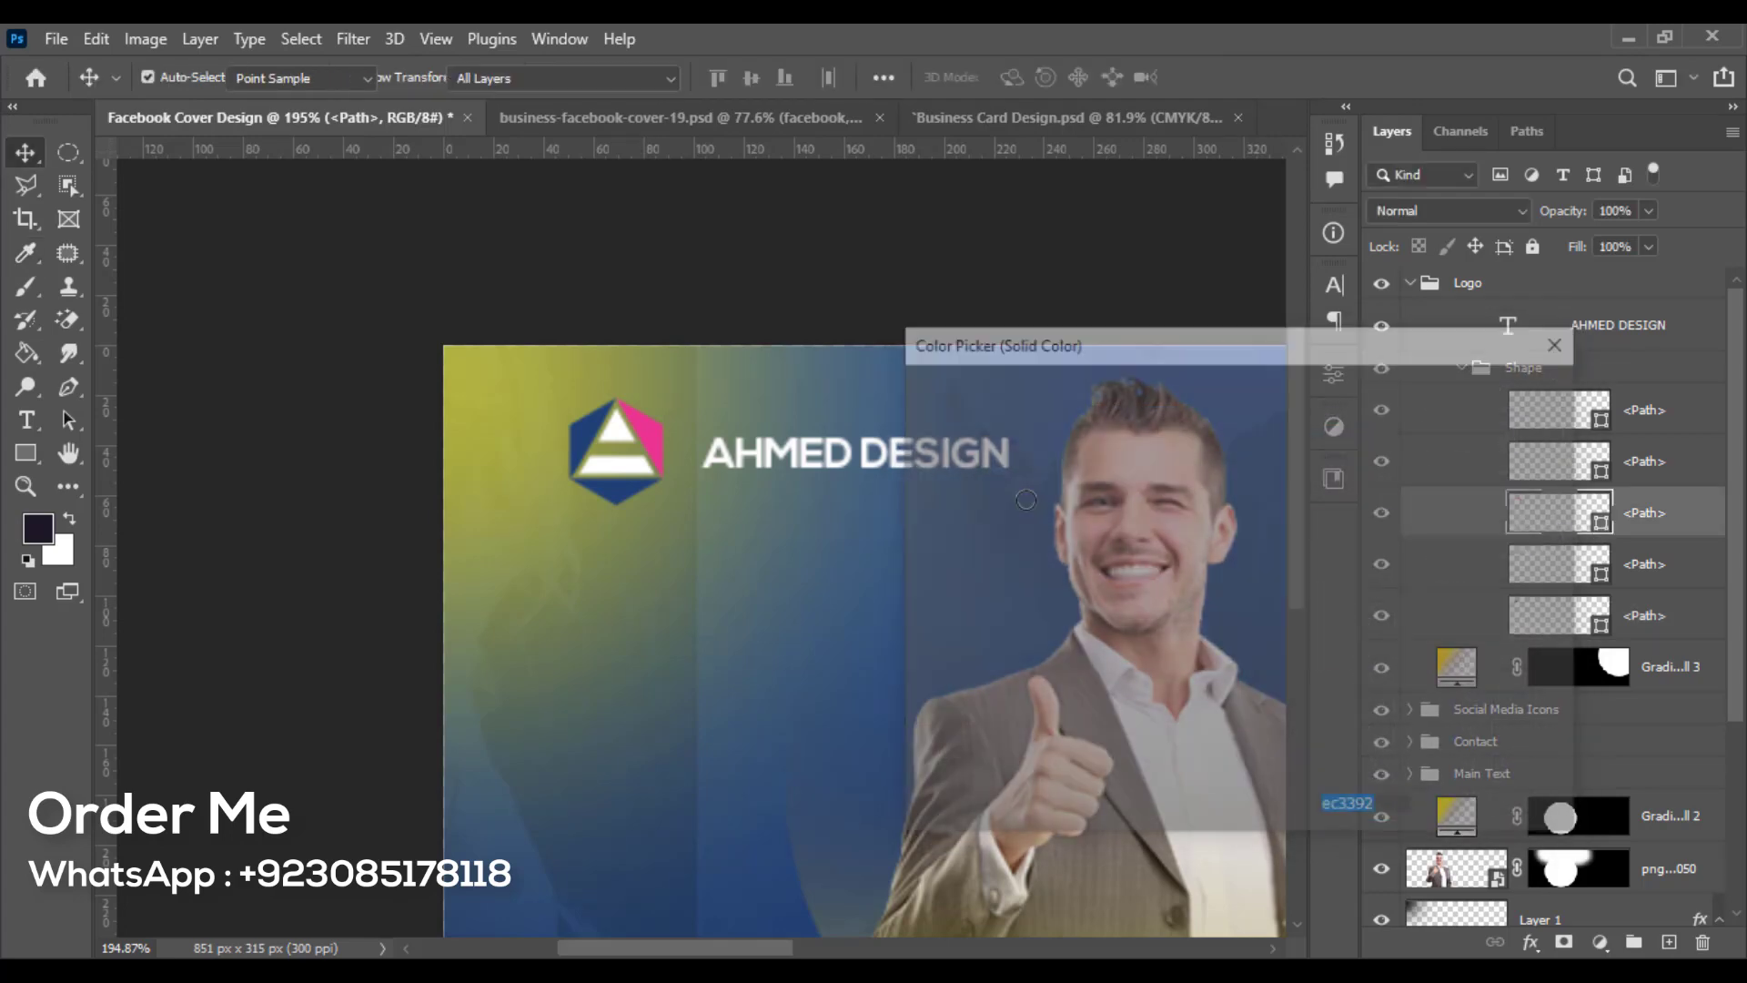
{"action": "left_click", "coordinate": [600, 420]}
{"action": "left_click", "coordinate": [1495, 390]}
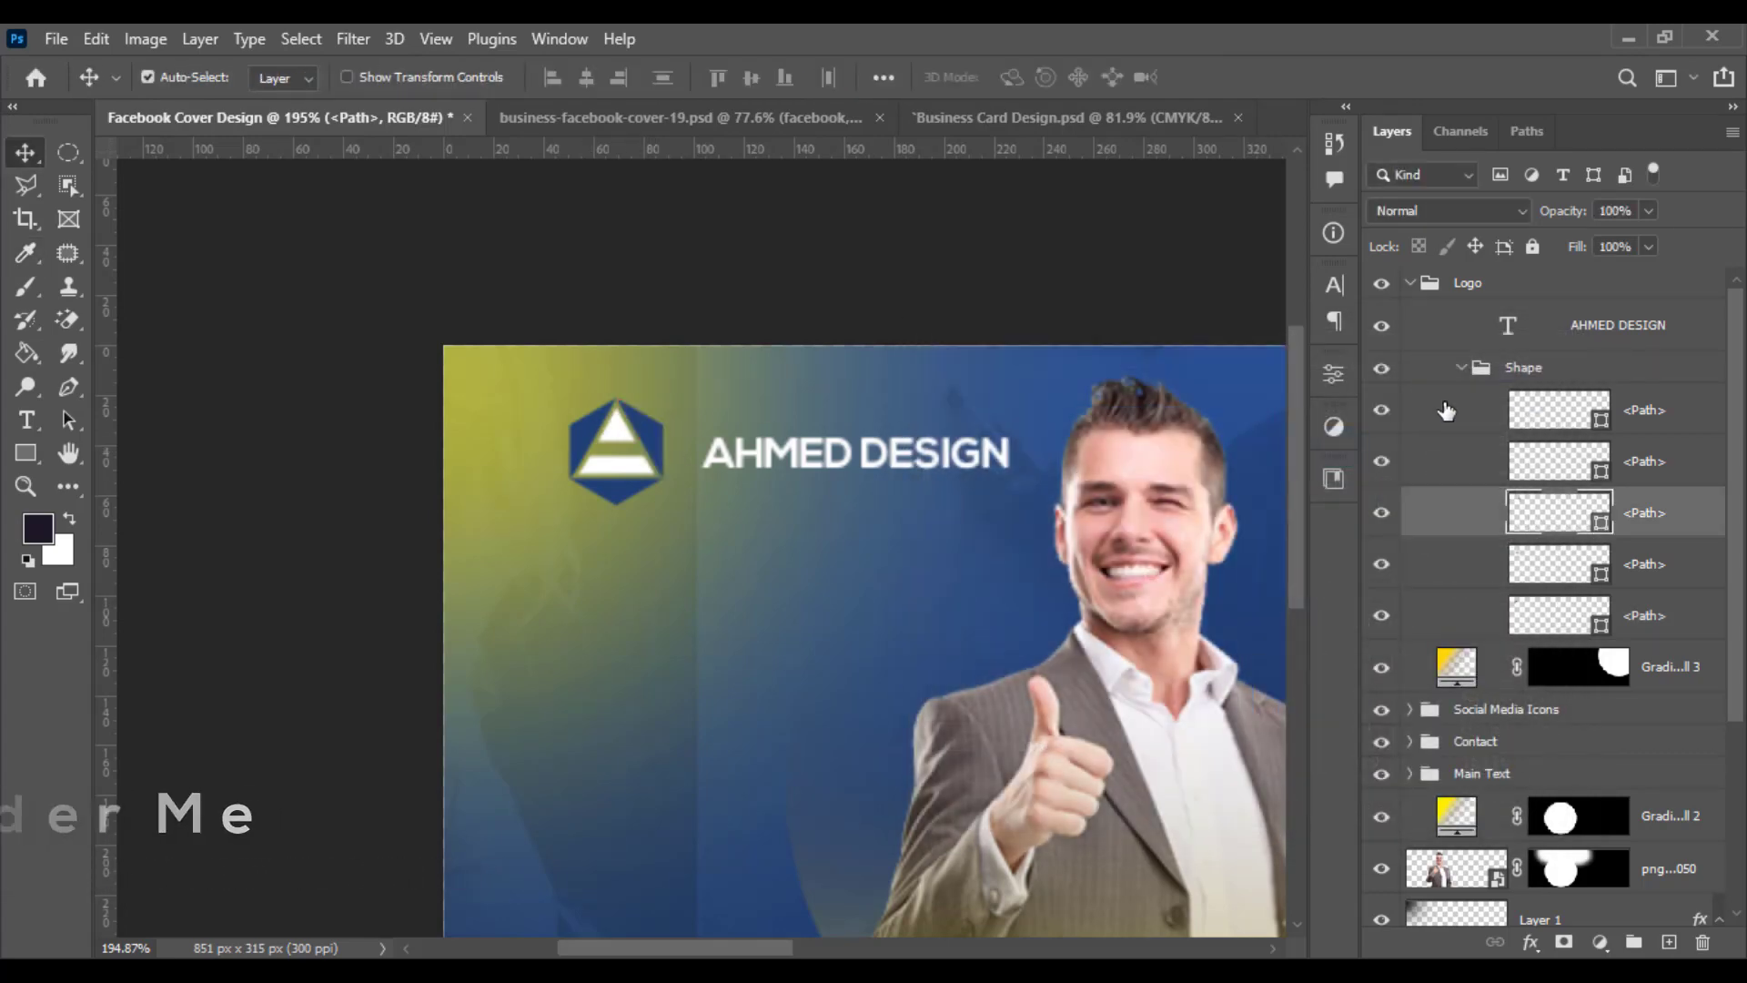
- Recolour the lower logo path to the headline yellow ffd800 sampled from the cover
{"action": "left_click", "coordinate": [636, 466]}
{"action": "left_click_drag", "start_coordinate": [953, 517], "coordinate": [423, 490]}
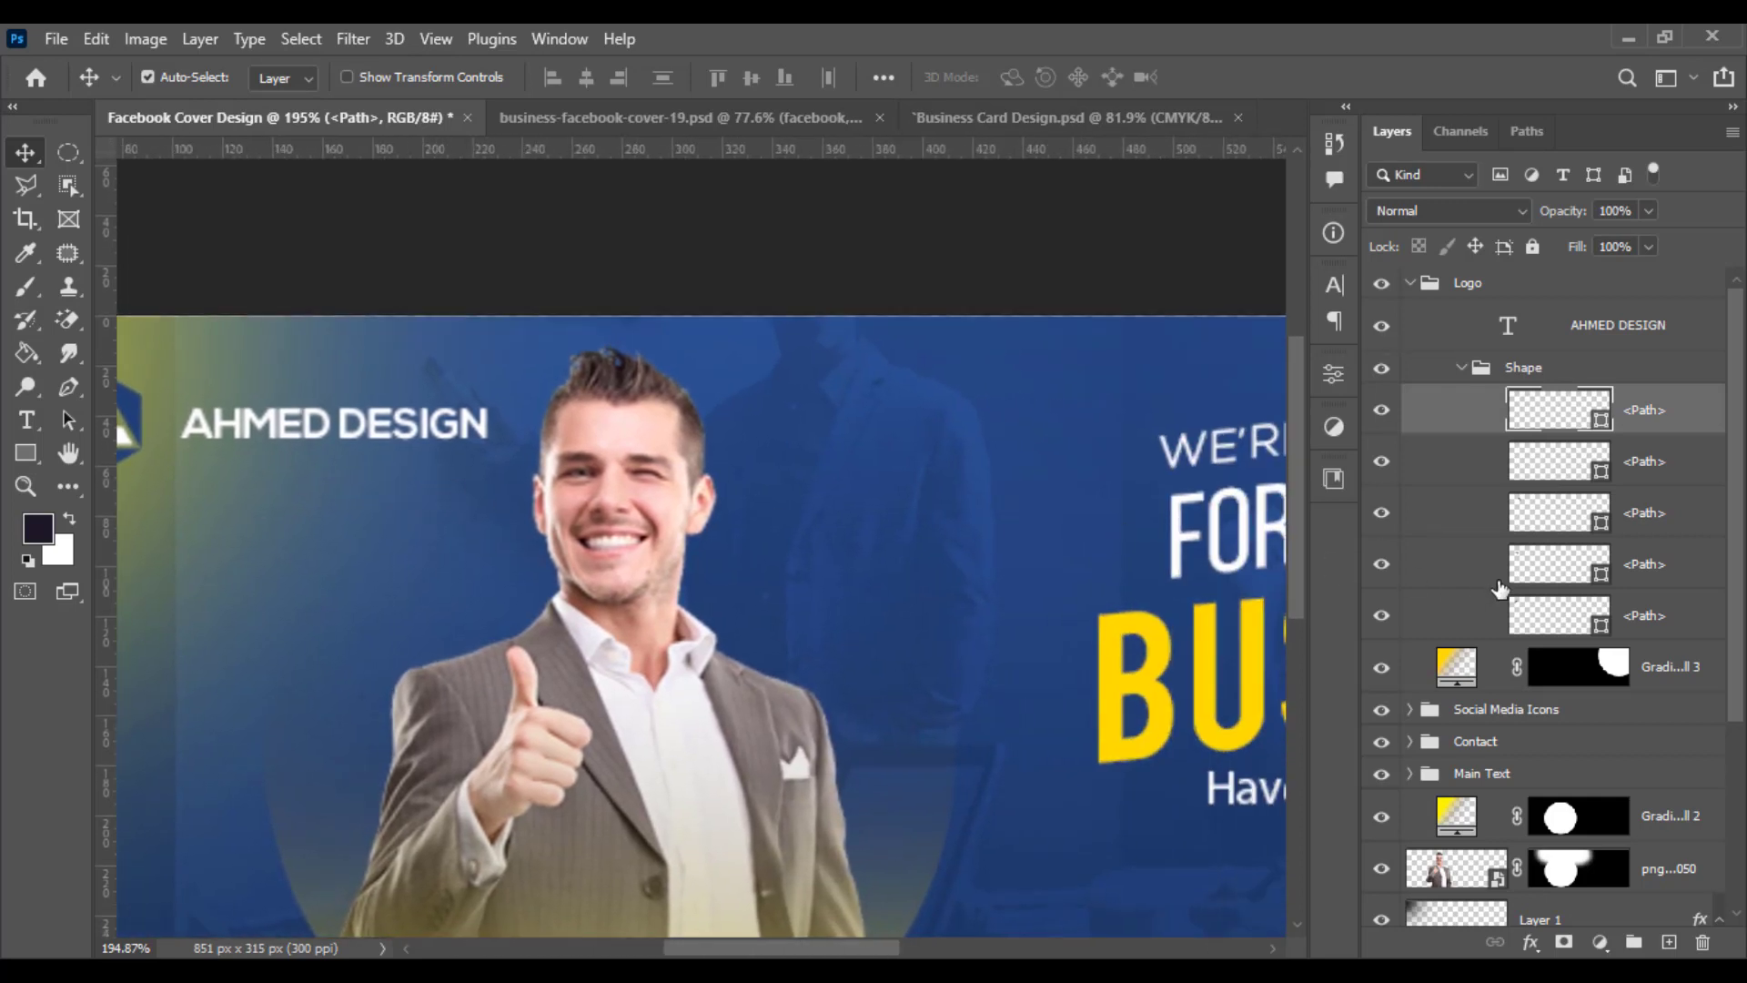
{"action": "double_click", "coordinate": [1565, 425]}
{"action": "left_click_drag", "start_coordinate": [1229, 340], "coordinate": [1570, 440]}
{"action": "left_click", "coordinate": [1139, 622]}
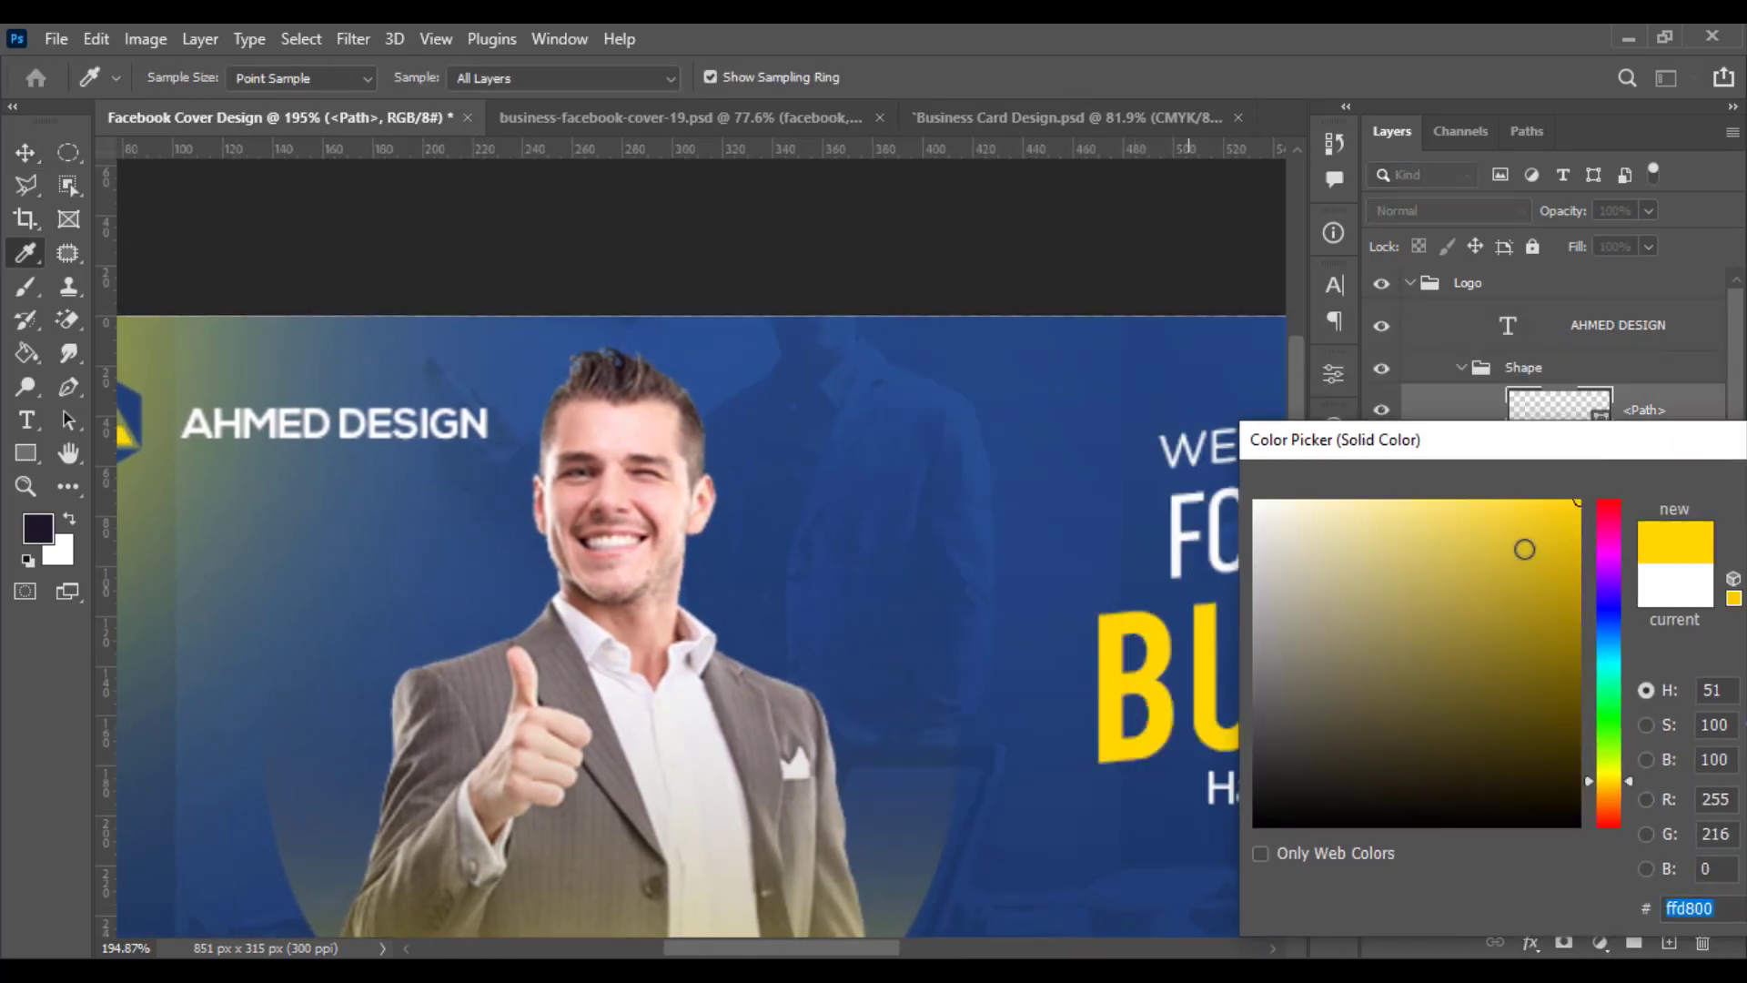
{"action": "left_click_drag", "start_coordinate": [1683, 446], "coordinate": [1385, 446]}
{"action": "left_click", "coordinate": [1541, 495]}
{"action": "scroll", "coordinate": [1233, 537], "scroll_direction": "left", "scroll_amount": 5}
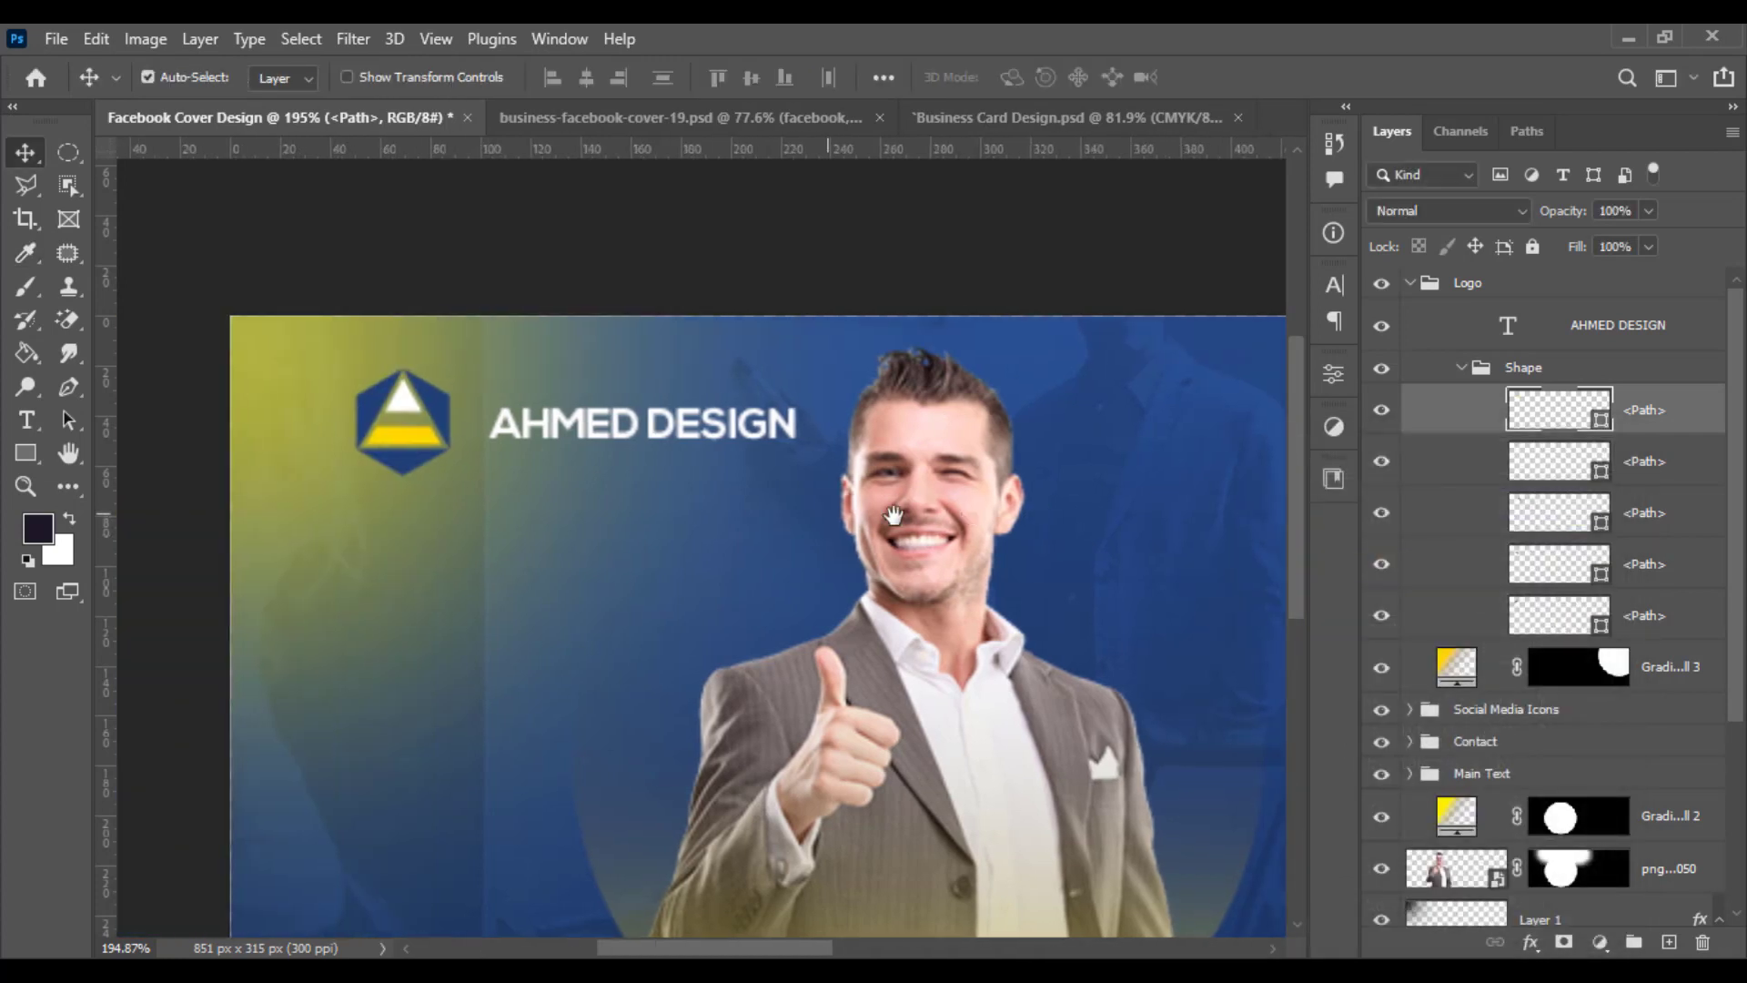
- Recolour the white triangle path of the logo to the yellow ffd800
{"action": "double_click", "coordinate": [1575, 472]}
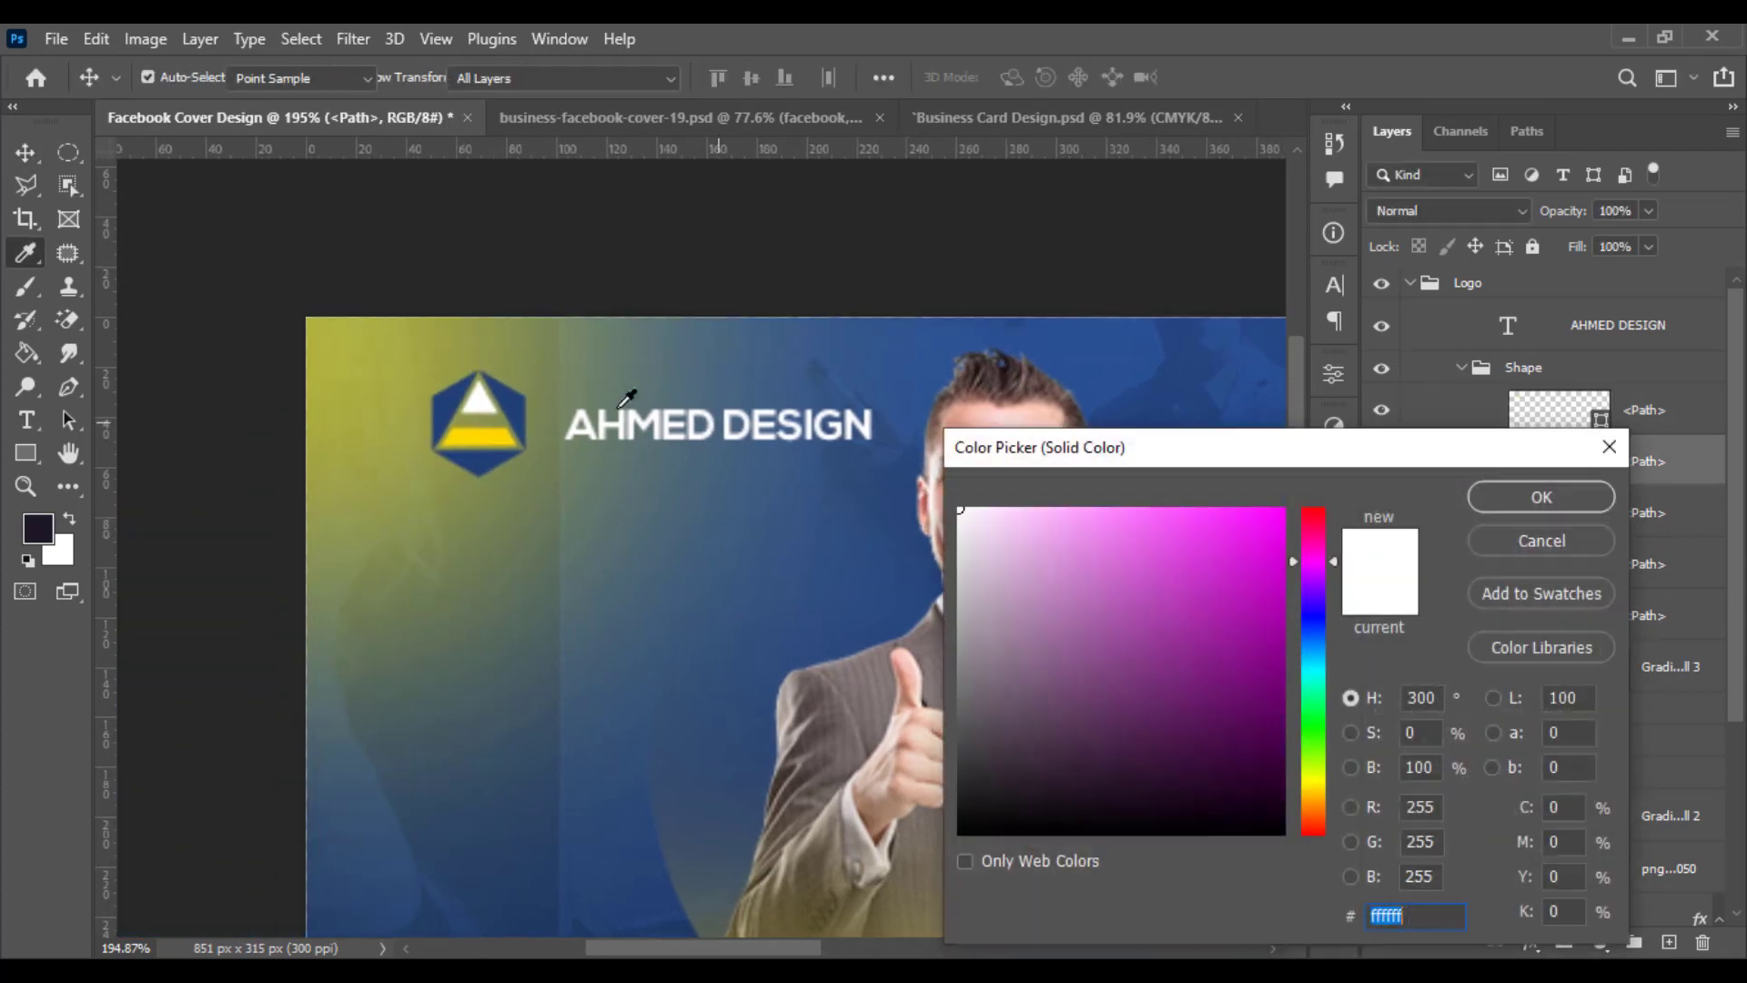
{"action": "left_click", "coordinate": [480, 435]}
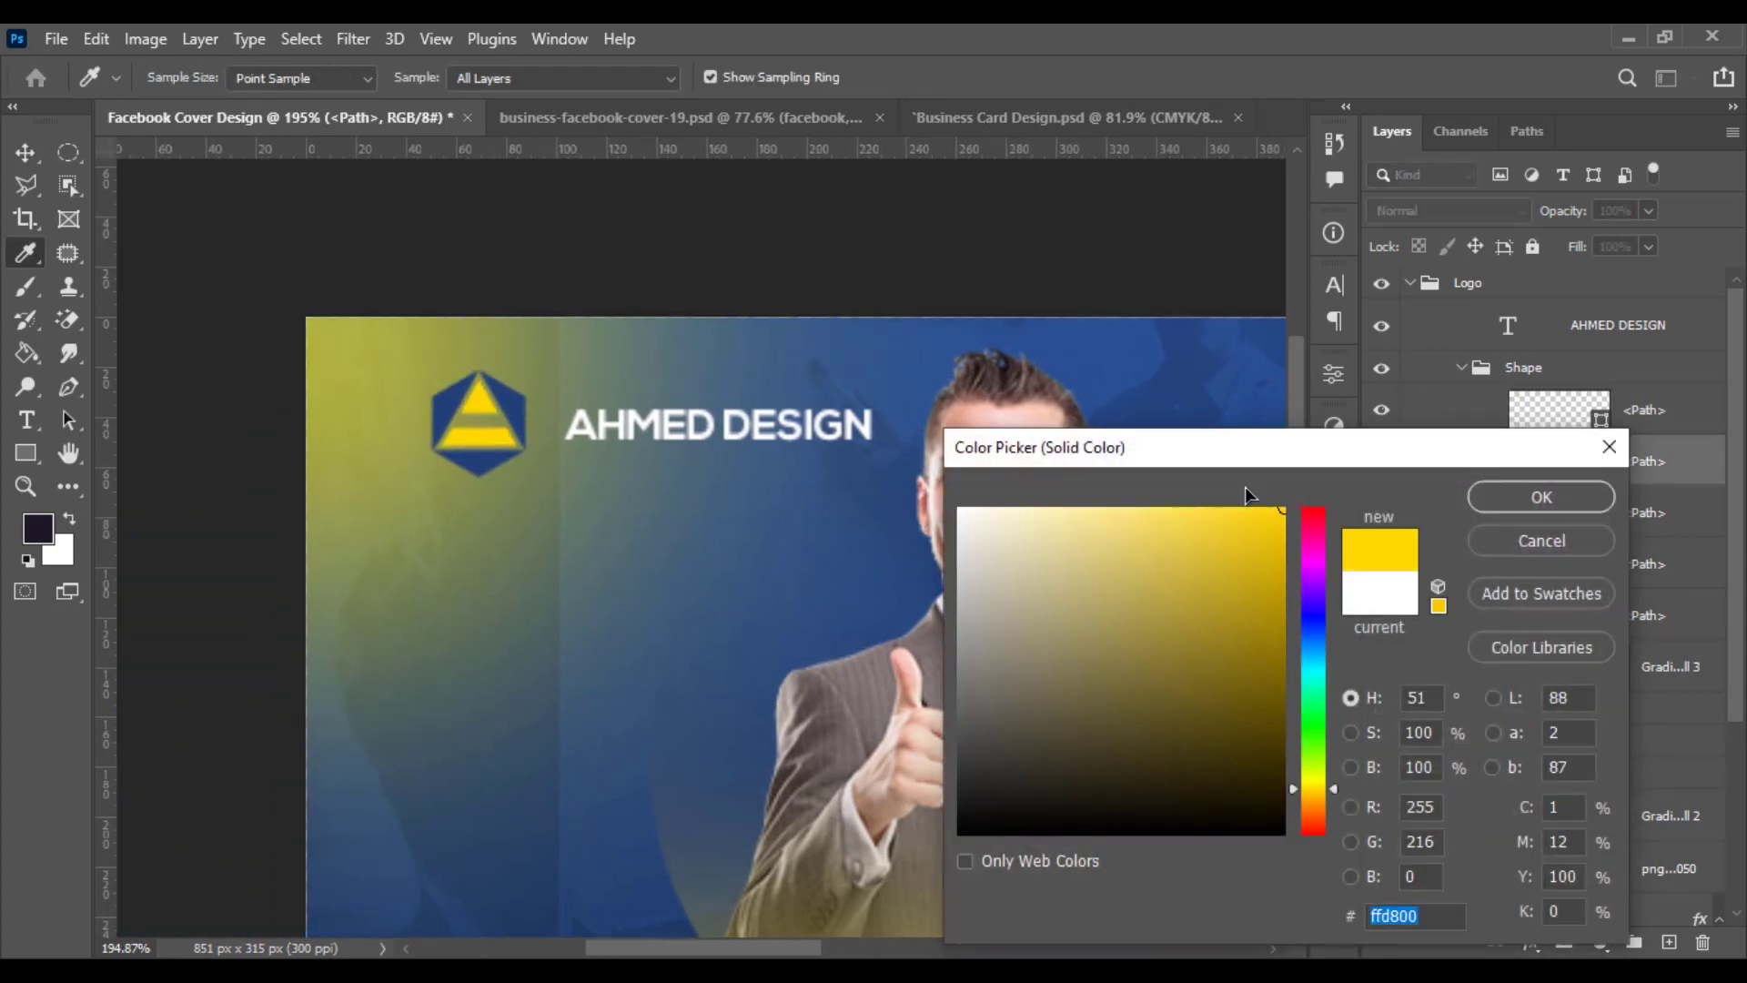
{"action": "left_click", "coordinate": [1541, 498]}
- Move the AHMED DESIGN text slightly left, closer to the logo shape
{"action": "left_click", "coordinate": [1462, 369]}
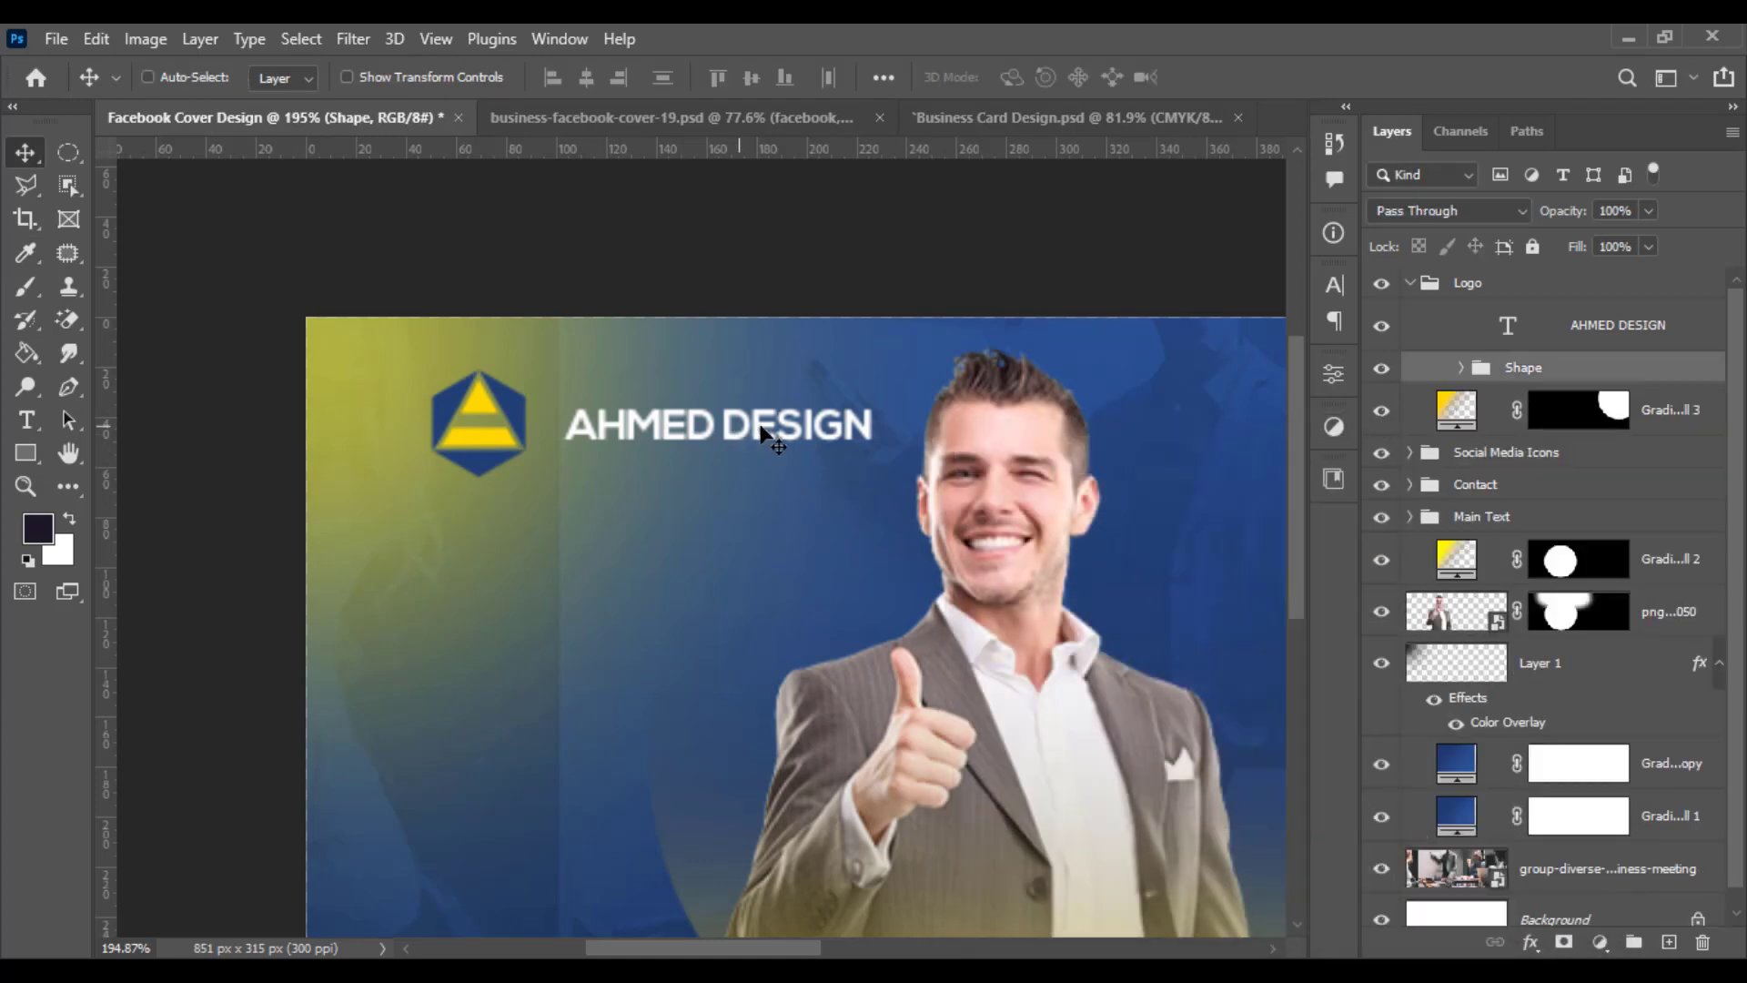
{"action": "key", "text": "ctrl+t"}
{"action": "key", "text": "Return"}
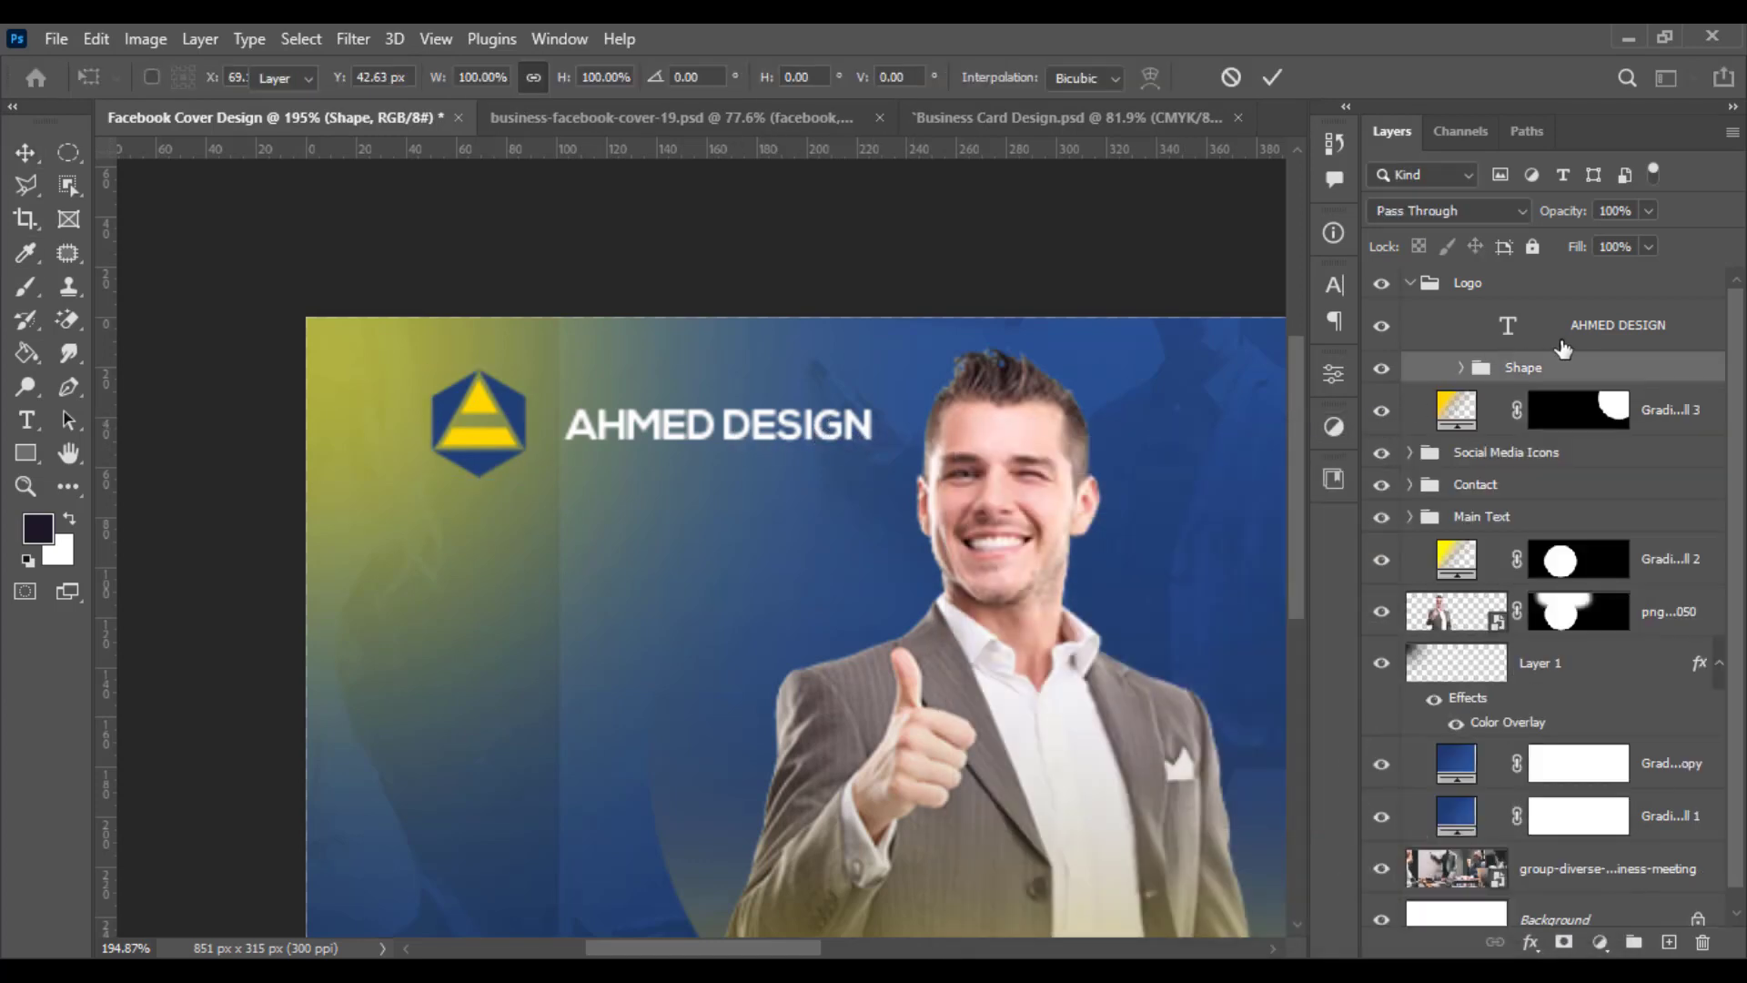
{"action": "left_click", "coordinate": [826, 415], "text": "ctrl"}
{"action": "key", "text": "ctrl+t"}
{"action": "left_click_drag", "start_coordinate": [852, 425], "coordinate": [834, 426]}
{"action": "key", "text": "Return"}
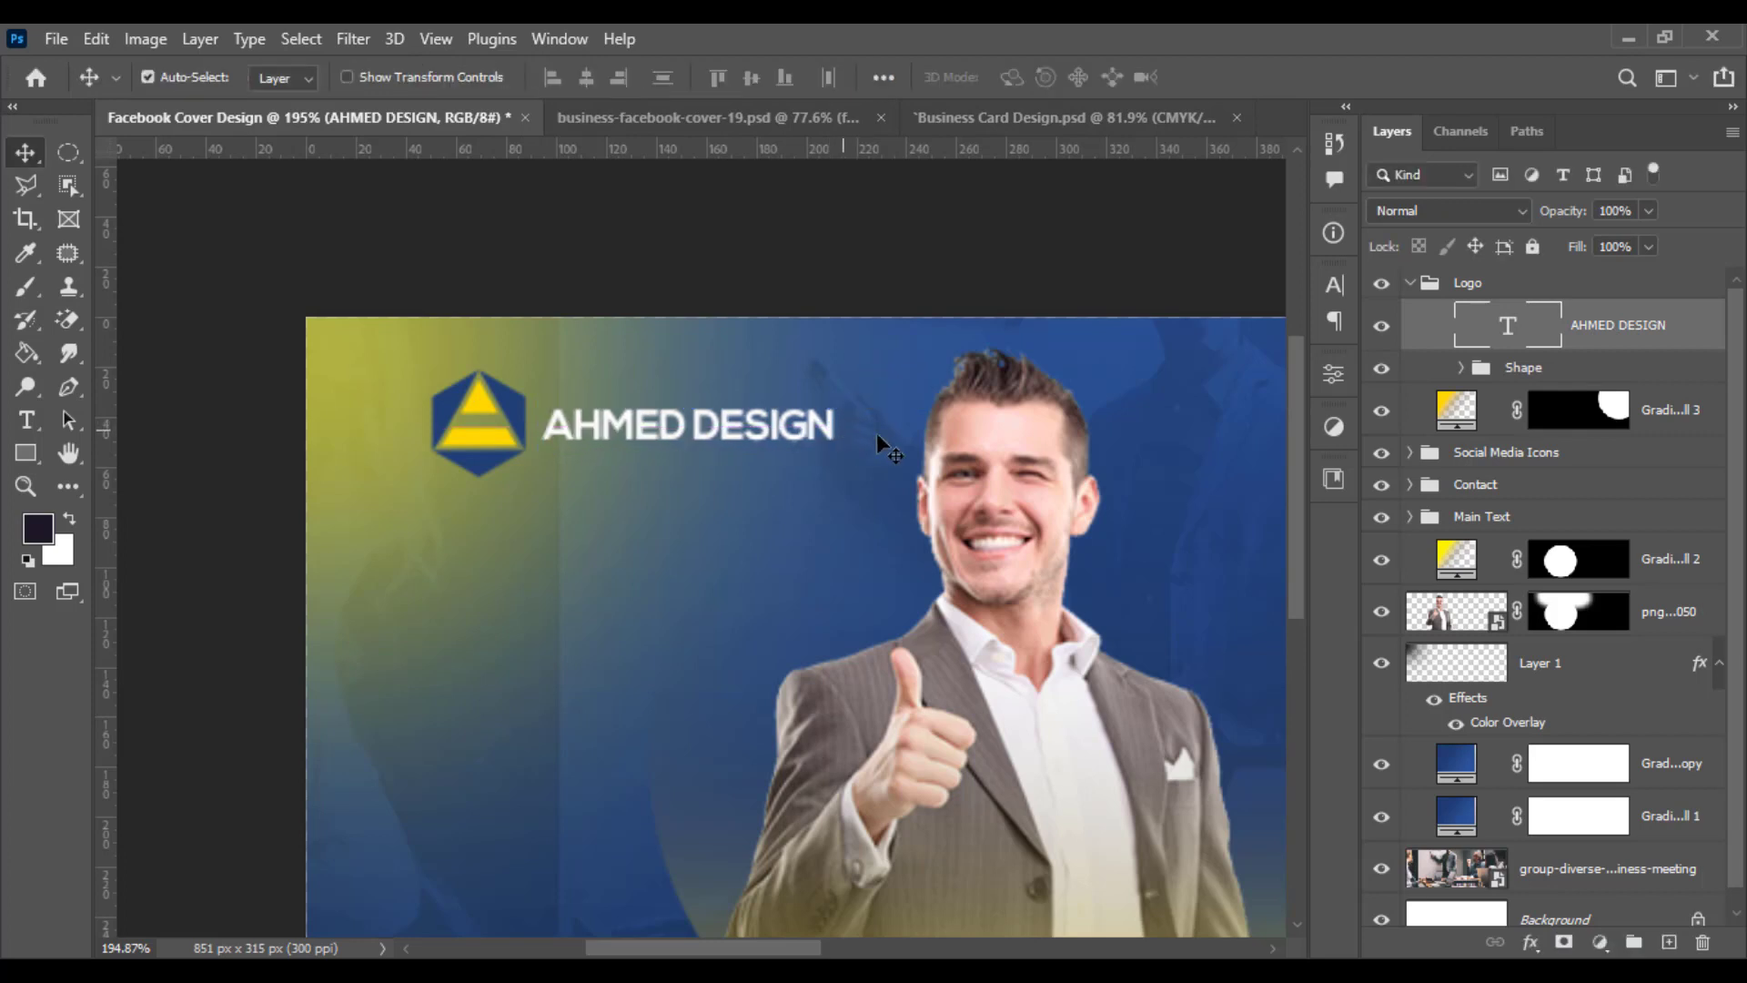
- Scale the Logo group to about 82% and place it near the cover's top-left corner
{"action": "left_click", "coordinate": [1411, 283]}
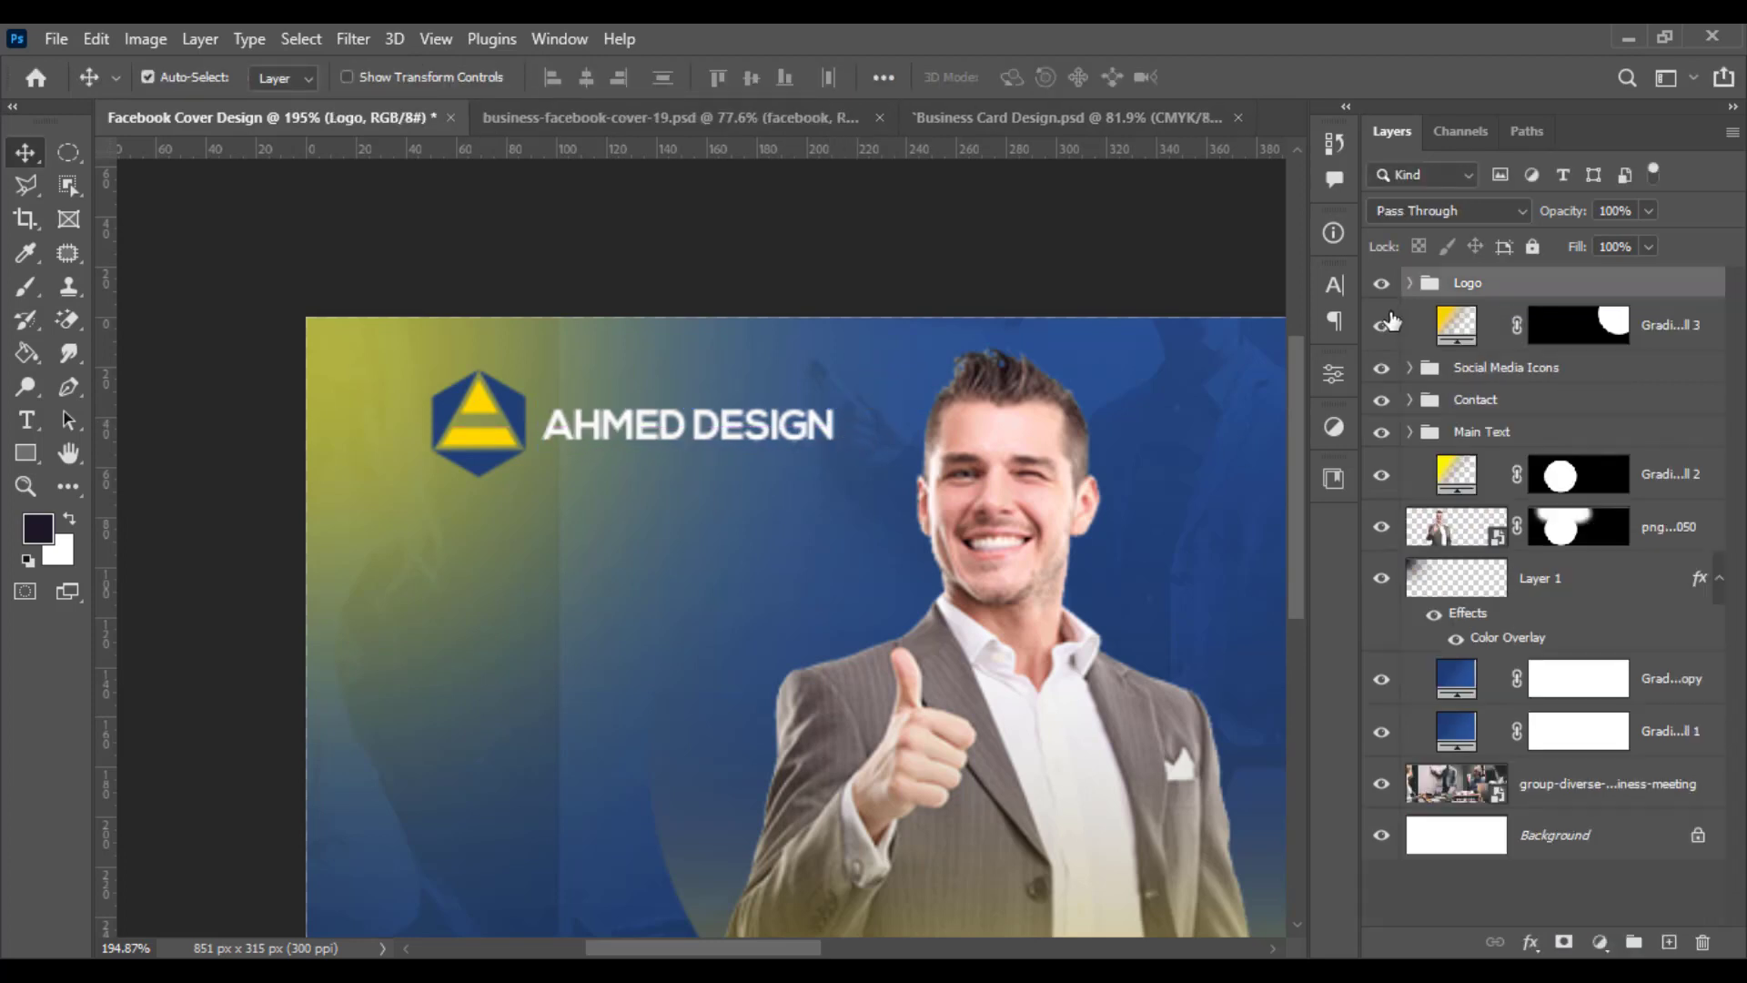
{"action": "key", "text": "ctrl+t"}
{"action": "left_click_drag", "start_coordinate": [833, 475], "coordinate": [643, 444]}
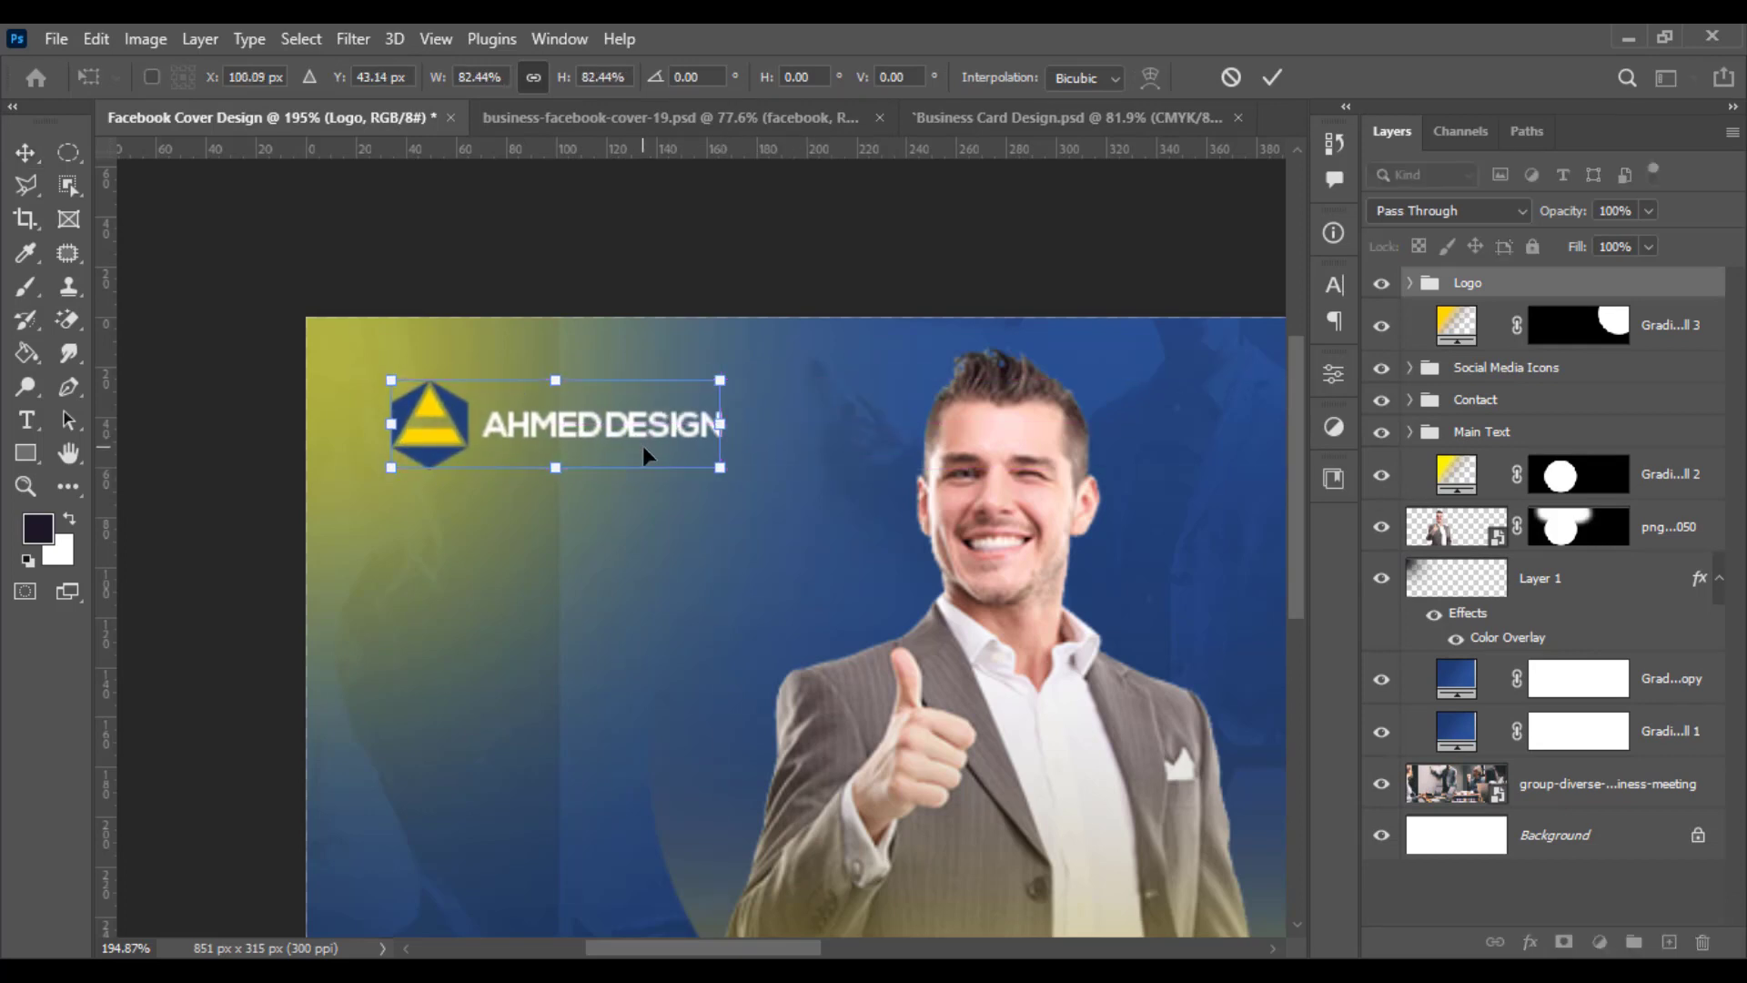
{"action": "key", "text": "Return"}
{"action": "scroll", "coordinate": [675, 447], "scroll_direction": "down", "scroll_amount": 6}
{"action": "left_click_drag", "start_coordinate": [899, 502], "coordinate": [510, 466]}
{"action": "scroll", "coordinate": [539, 472], "scroll_direction": "down", "scroll_amount": 1}
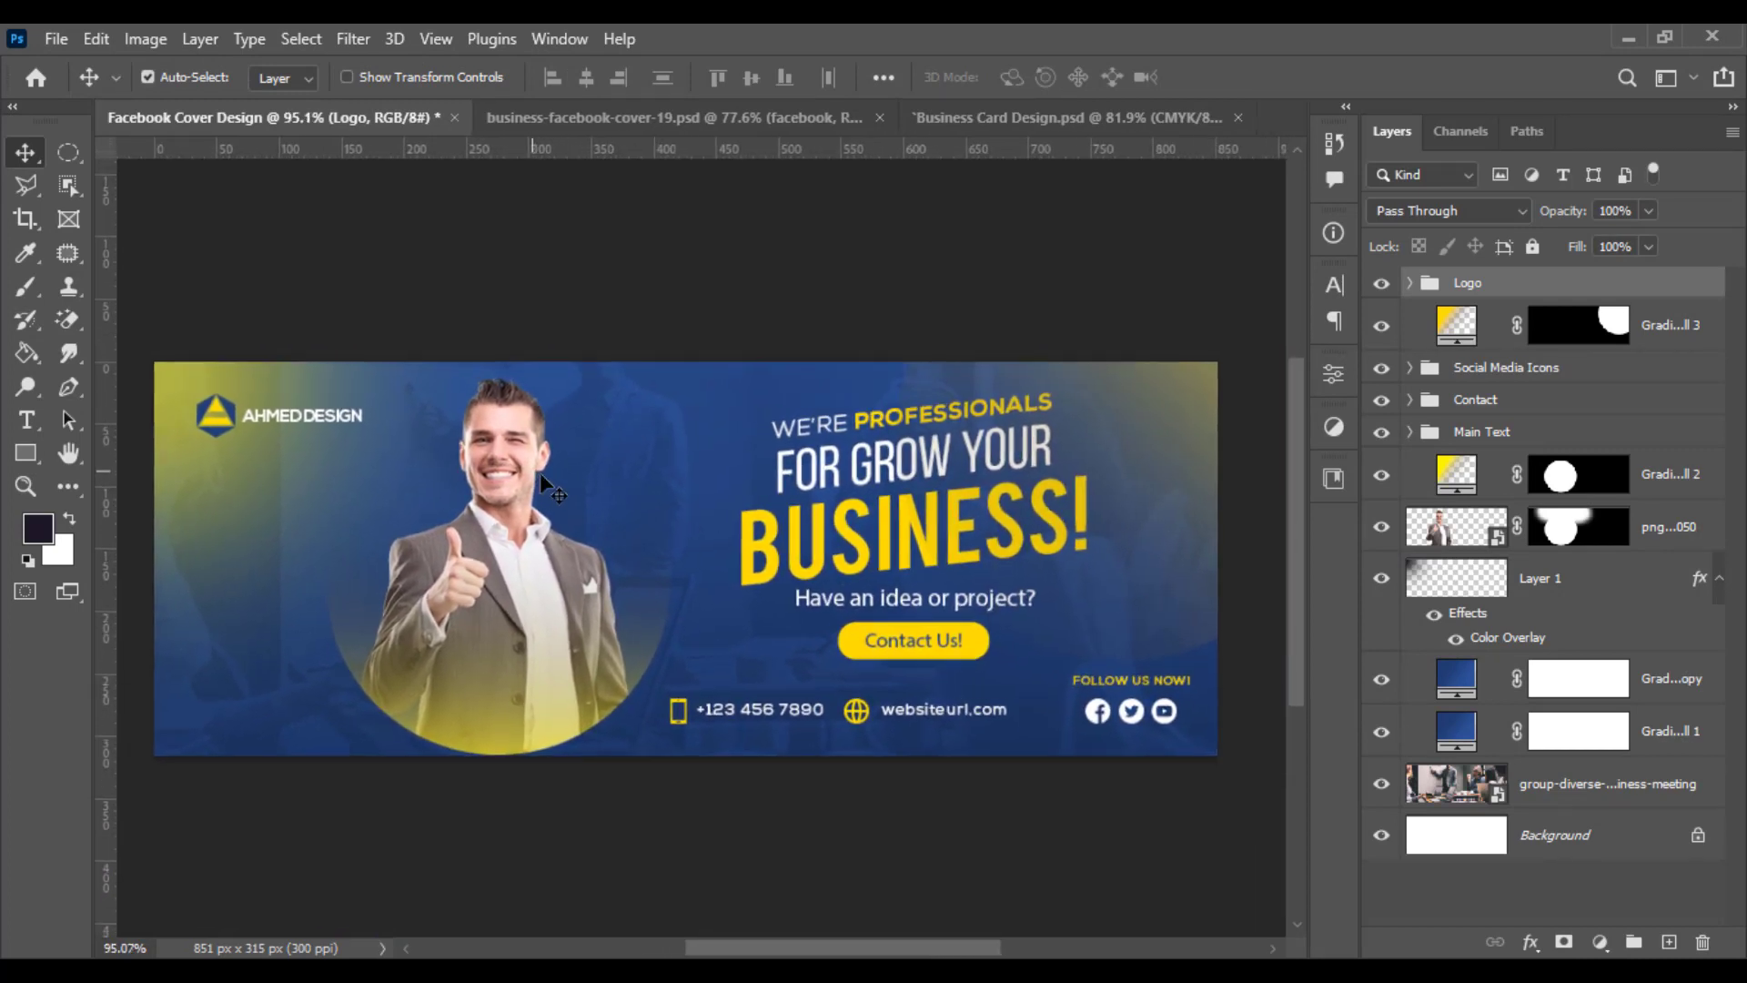
{"action": "scroll", "coordinate": [539, 472], "scroll_direction": "up", "scroll_amount": 1}
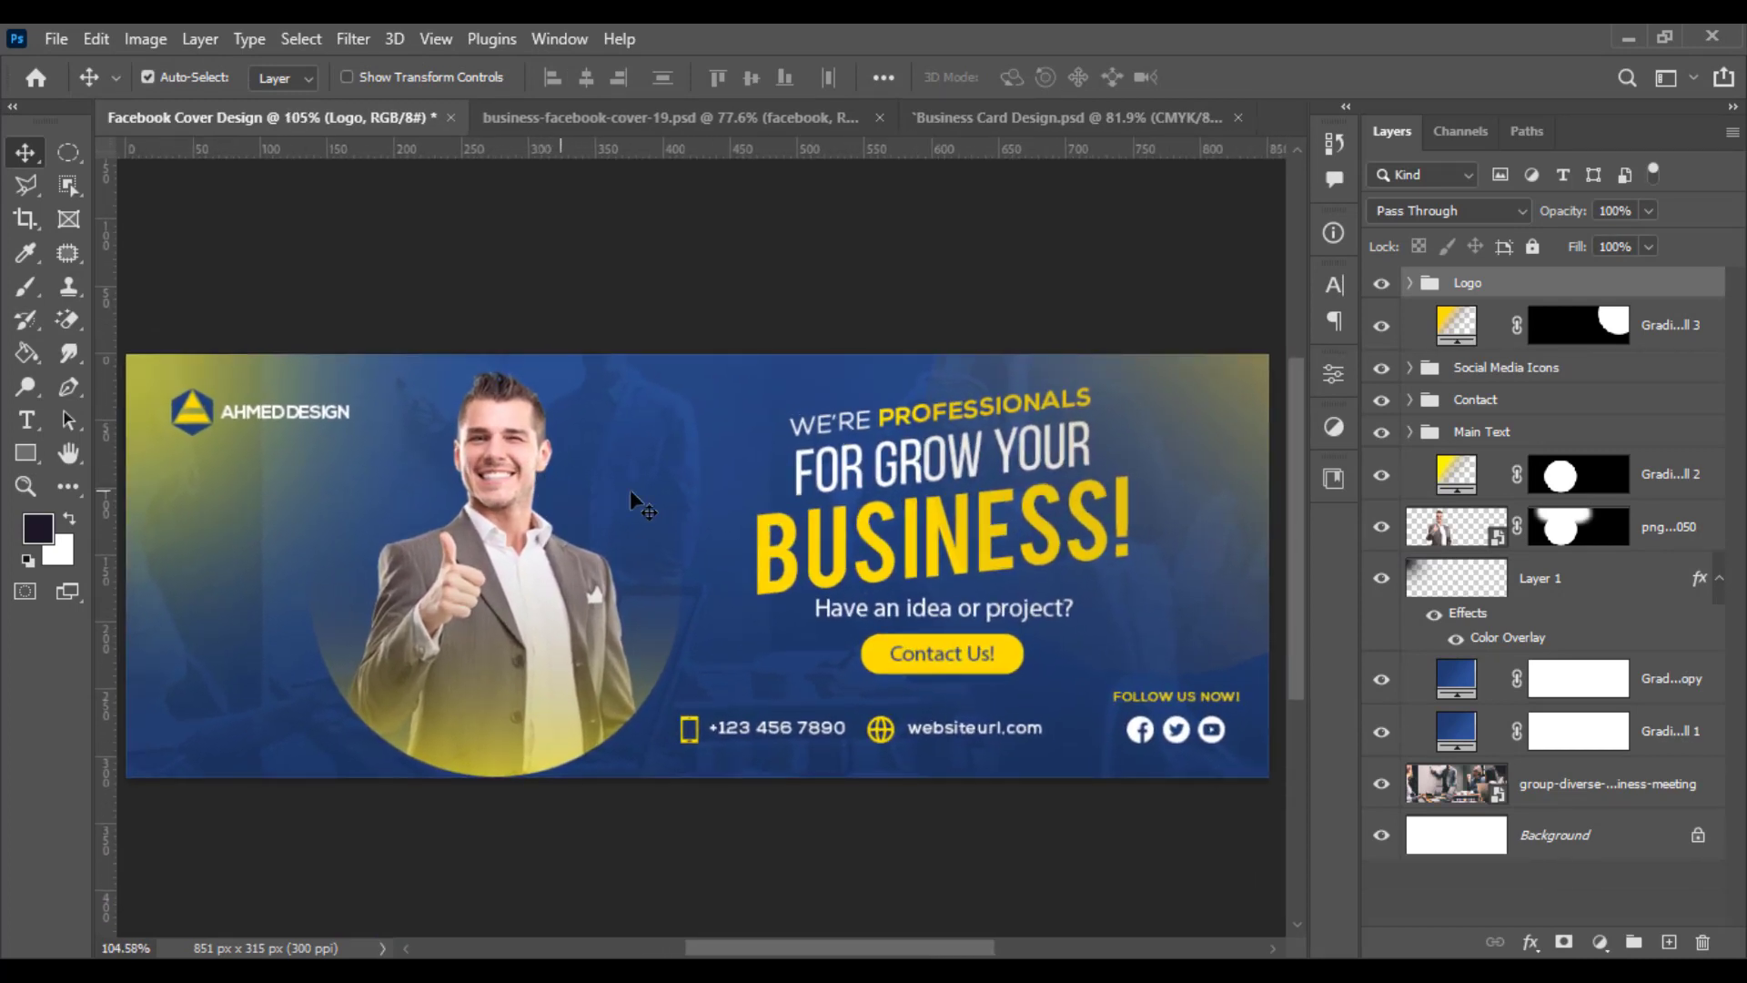
- Open the Logo group's Shape folder and merge all its logo paths into a single path layer
{"action": "left_click", "coordinate": [1410, 283]}
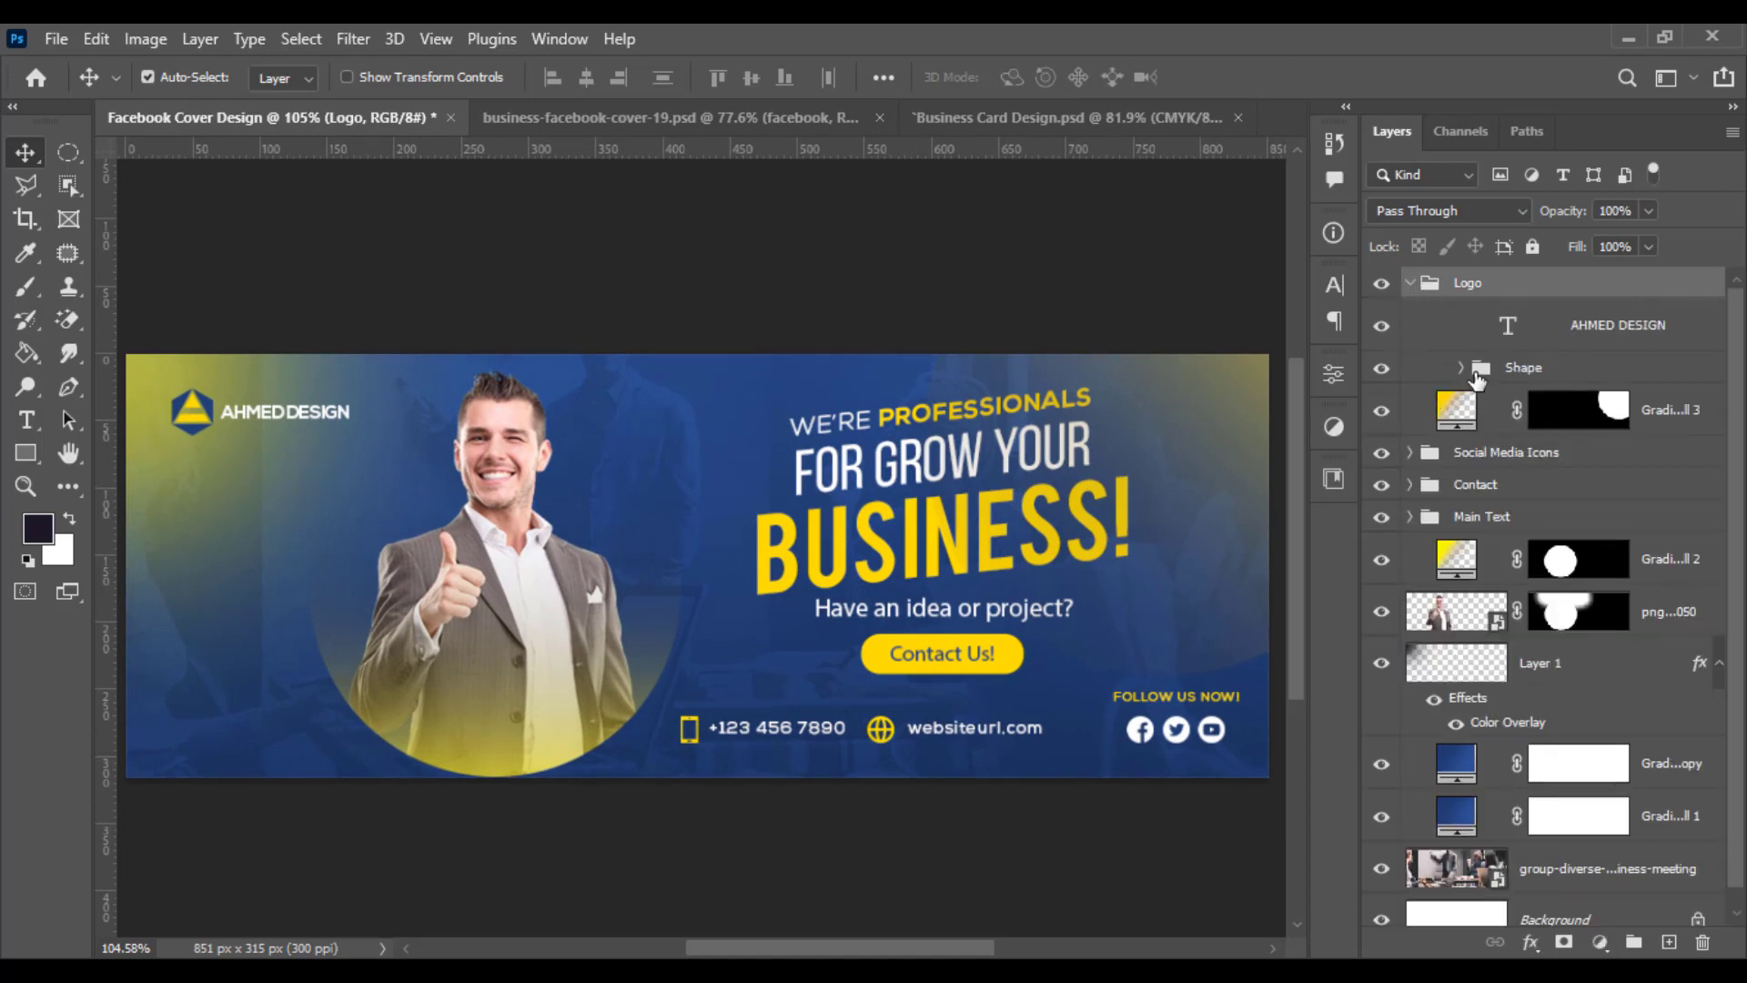
{"action": "left_click", "coordinate": [1462, 367]}
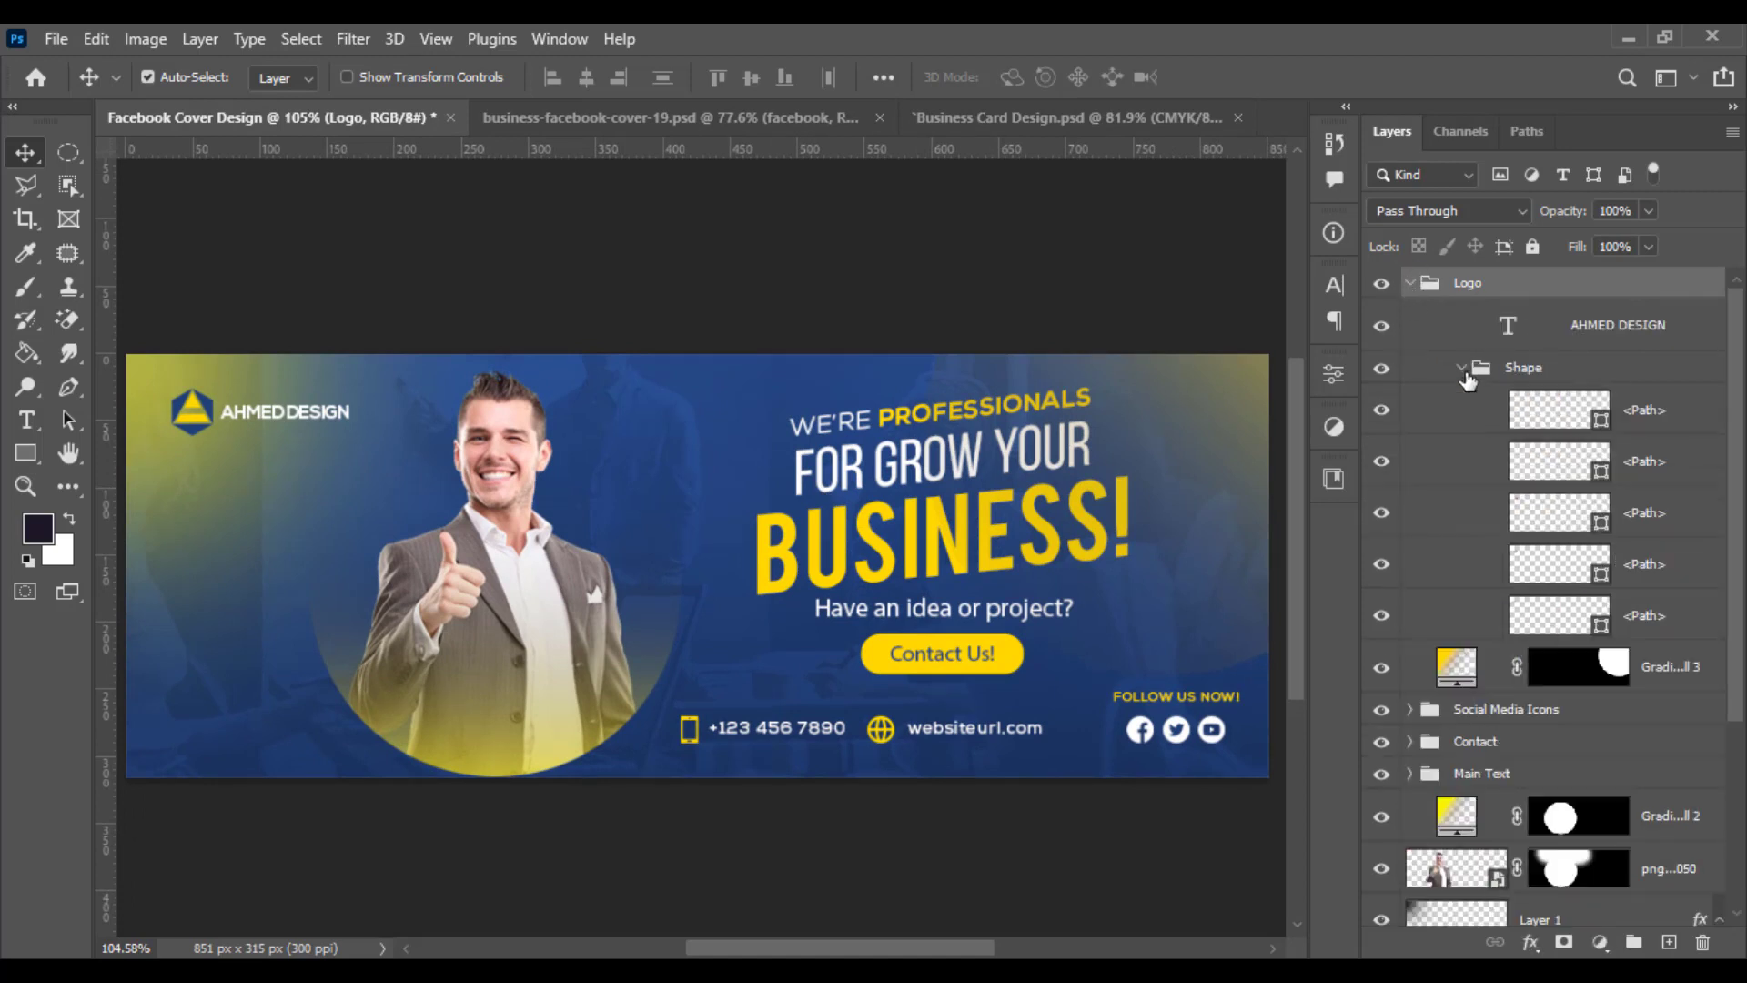
{"action": "left_click", "coordinate": [1564, 621]}
{"action": "left_click", "coordinate": [1652, 423], "text": "shift"}
{"action": "key", "text": "ctrl+e"}
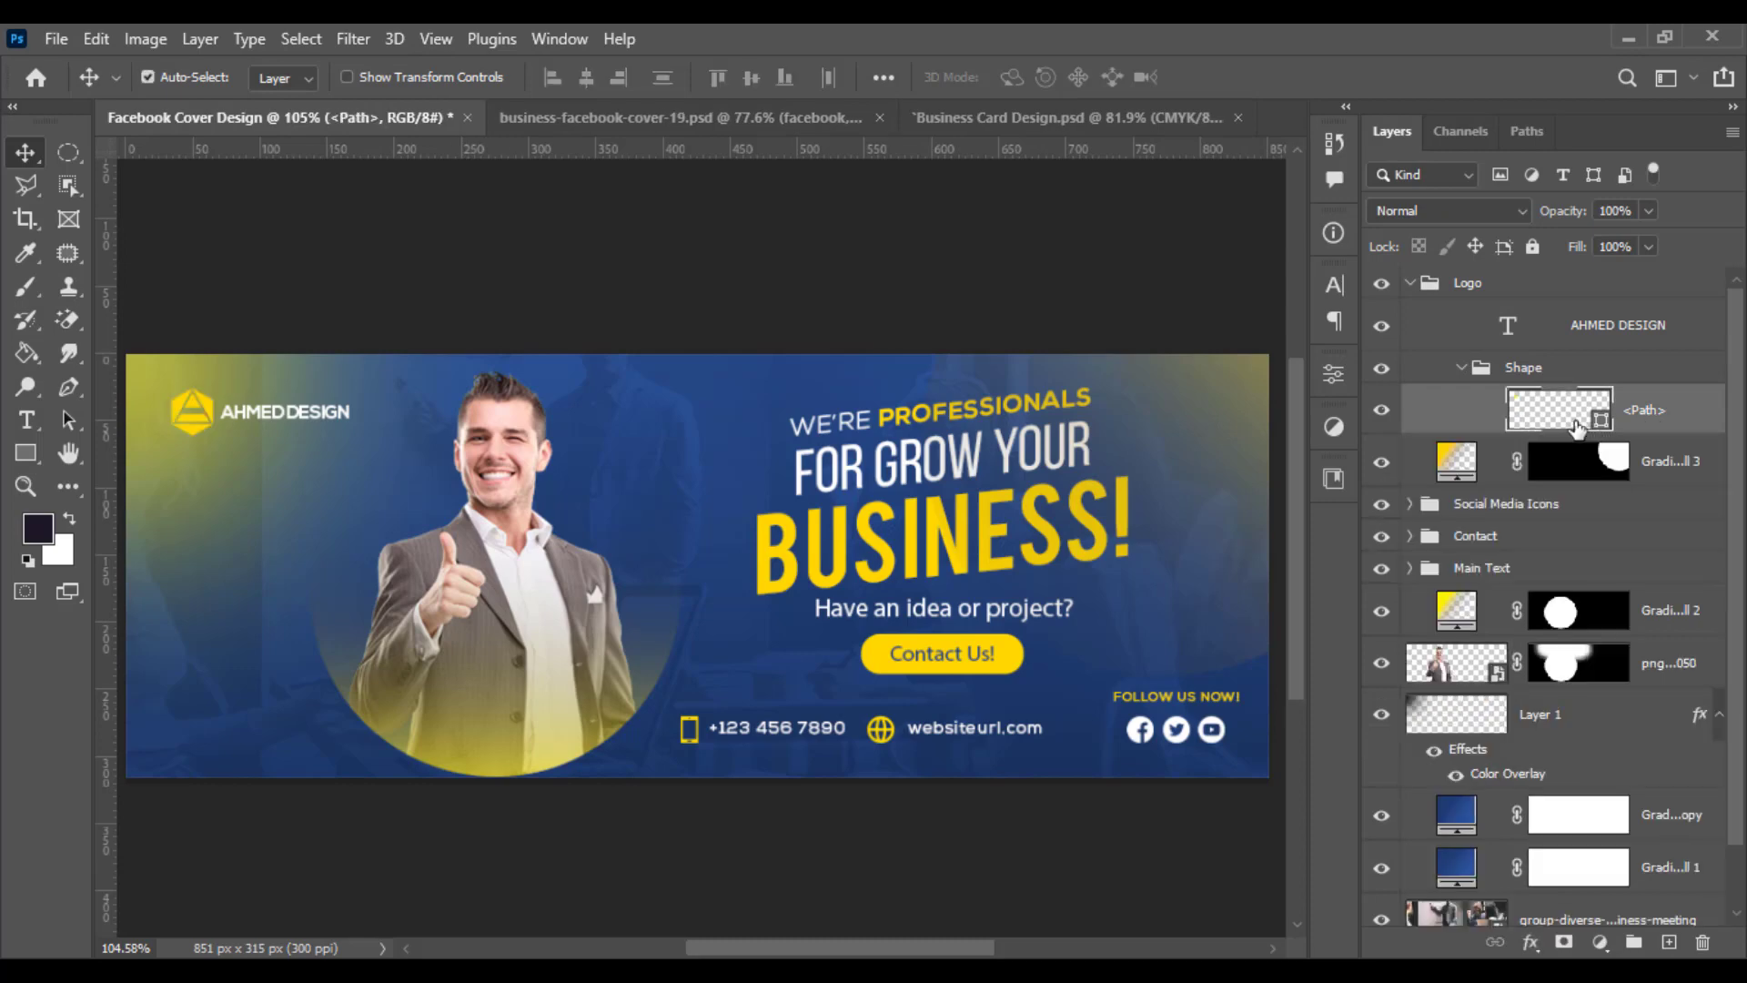
- Recolour the merged logo shape to white ffffff
{"action": "double_click", "coordinate": [1577, 428]}
{"action": "left_click_drag", "start_coordinate": [987, 532], "coordinate": [888, 482]}
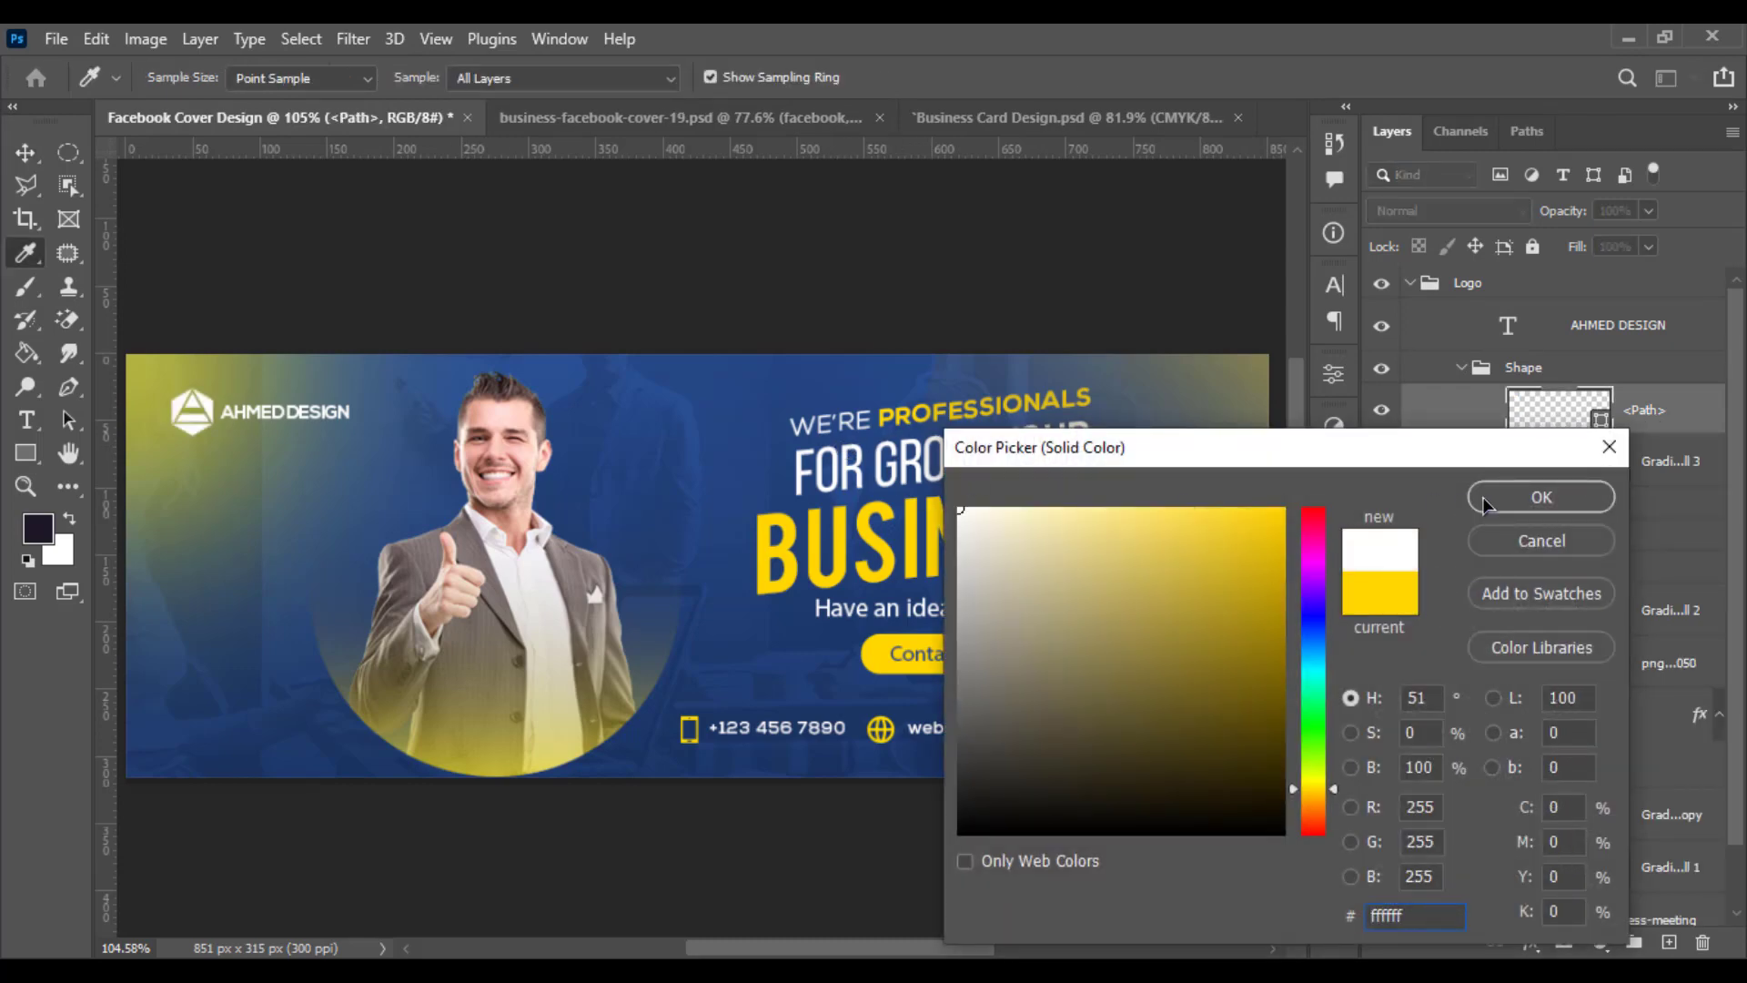
{"action": "left_click", "coordinate": [720, 471]}
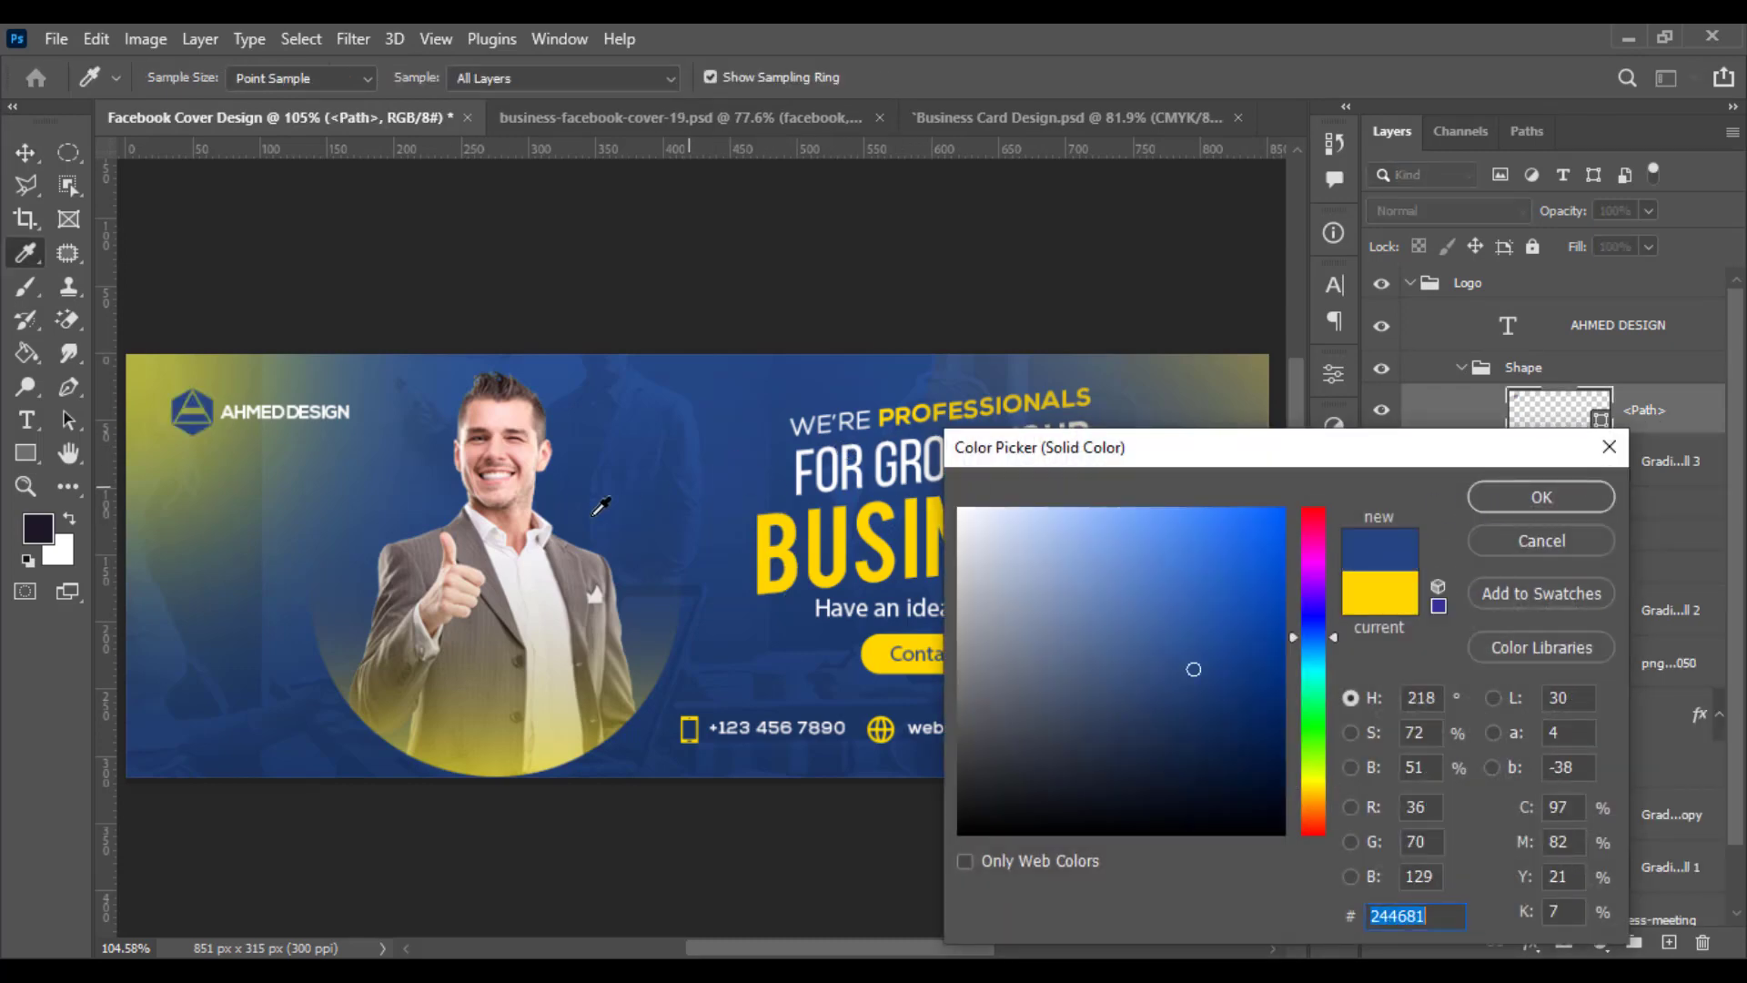
{"action": "left_click", "coordinate": [919, 484]}
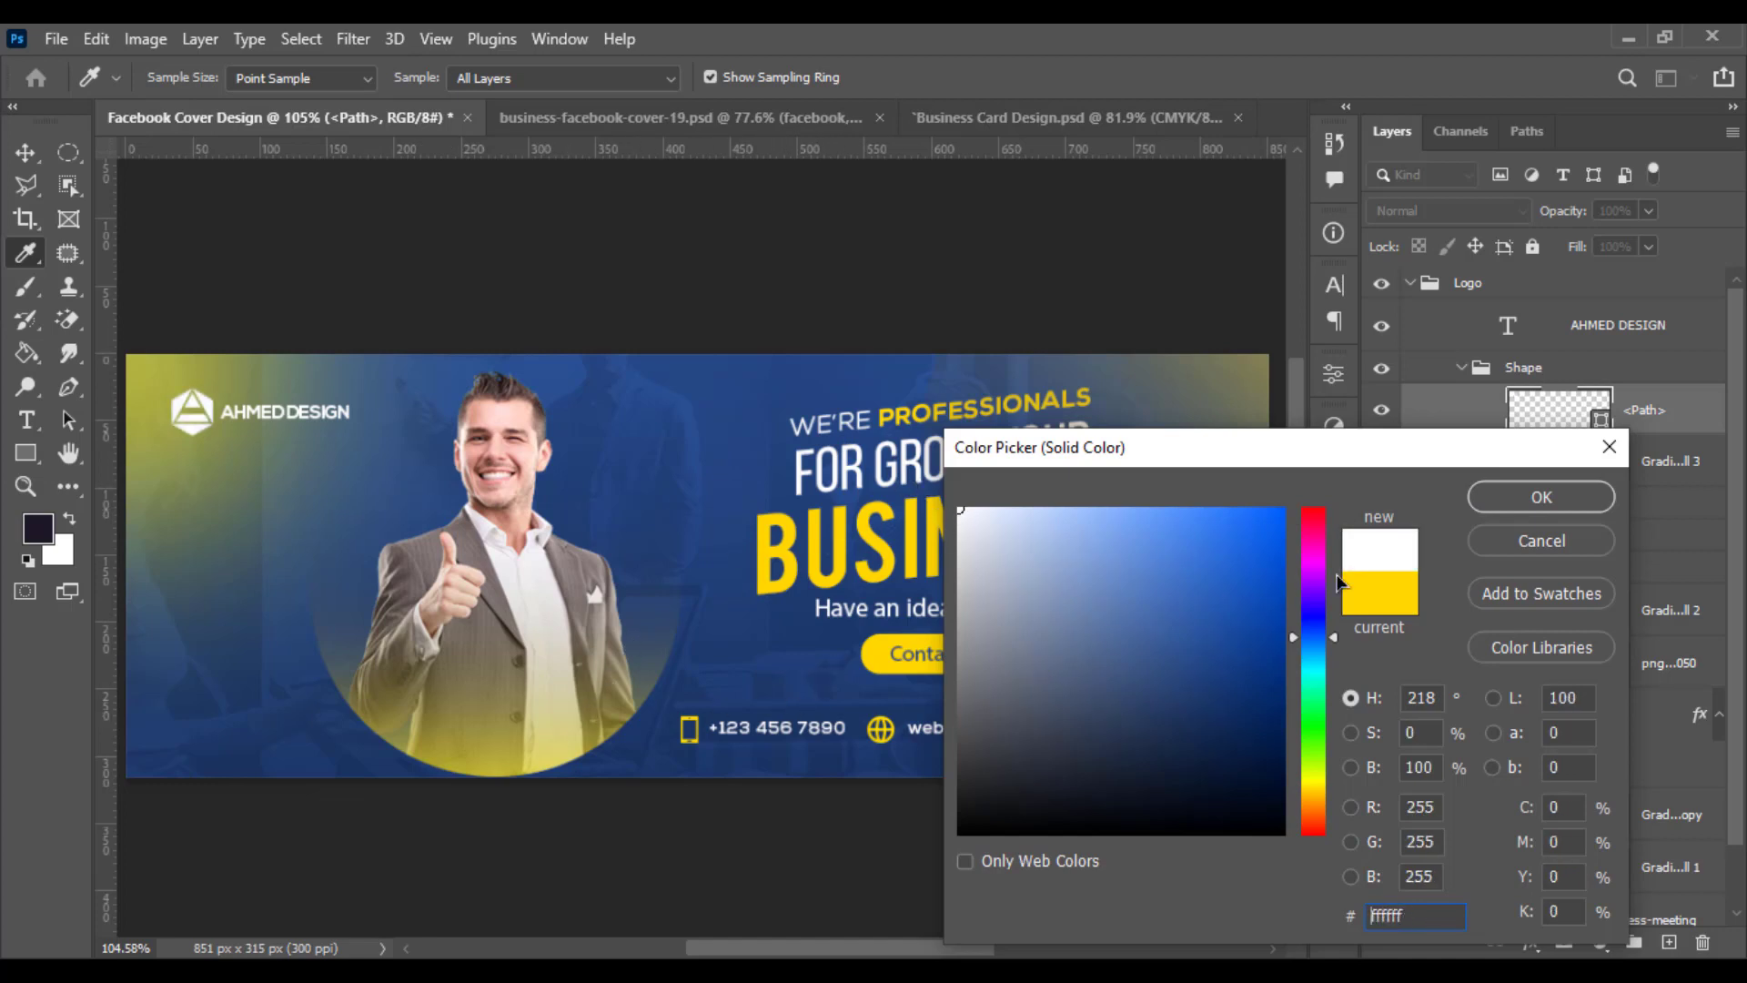
{"action": "mouse_move", "coordinate": [1015, 719]}
{"action": "left_mouse_down"}
{"action": "mouse_move", "coordinate": [889, 819]}
{"action": "mouse_move", "coordinate": [866, 754]}
{"action": "mouse_move", "coordinate": [788, 695]}
{"action": "mouse_move", "coordinate": [745, 699]}
{"action": "mouse_move", "coordinate": [647, 804]}
{"action": "left_mouse_up"}
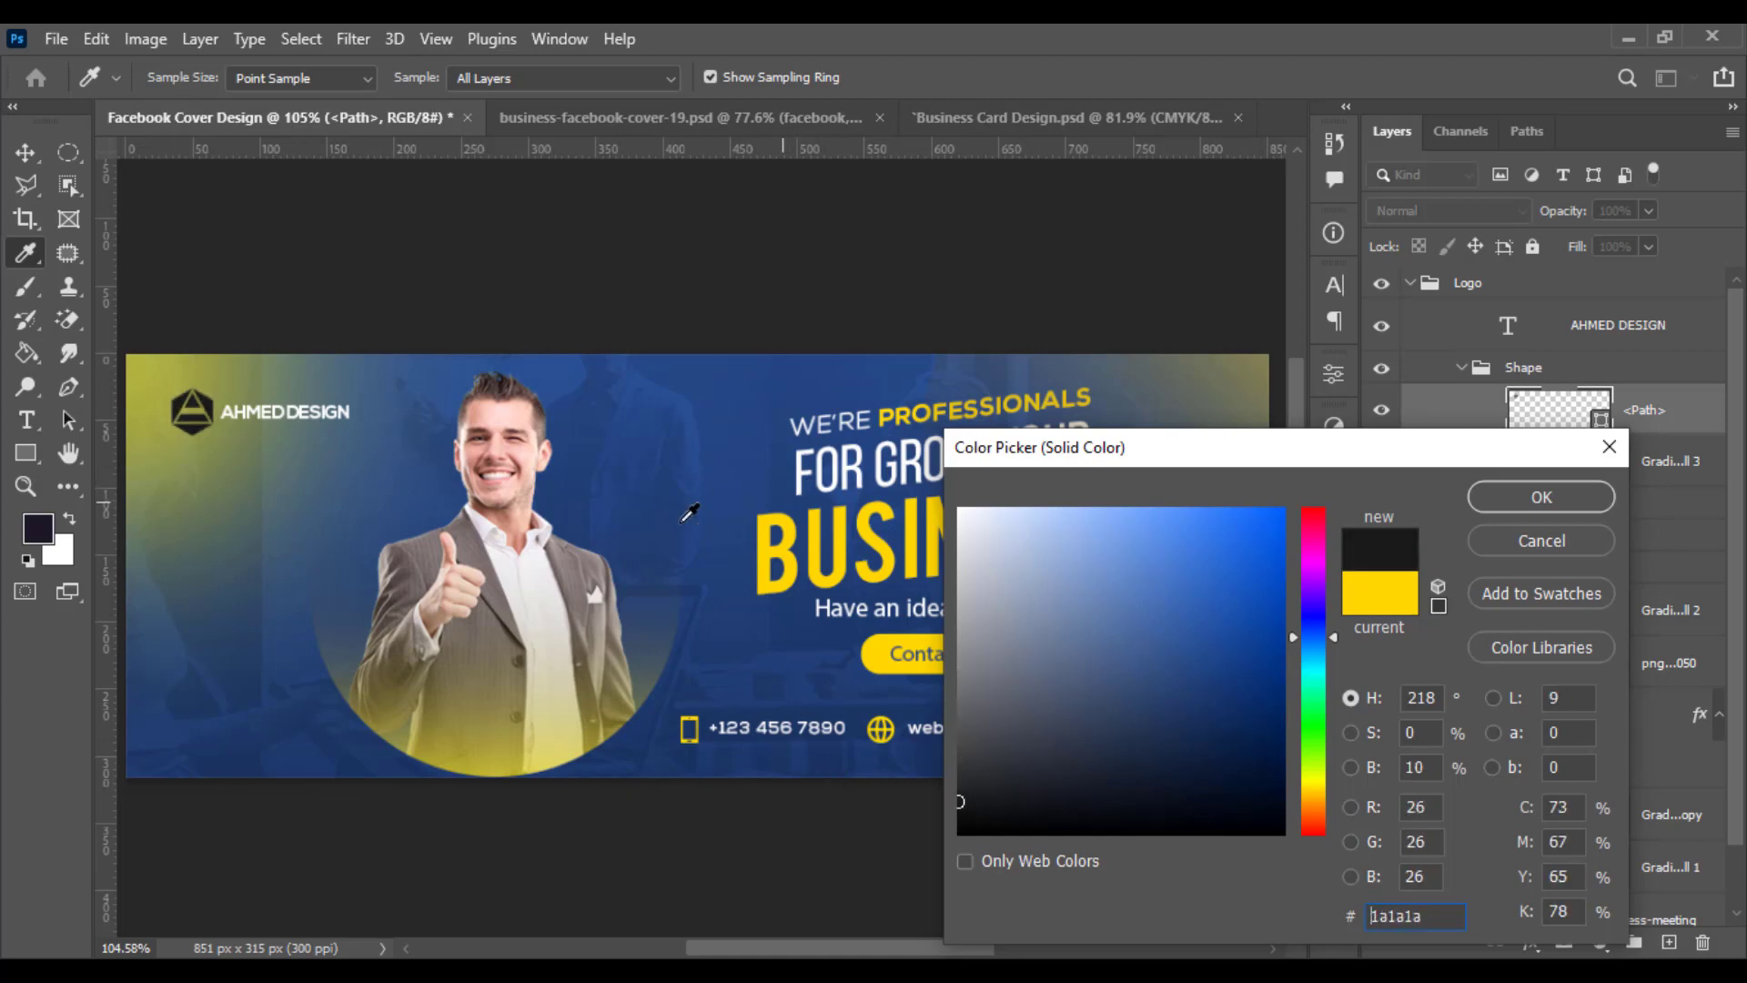
{"action": "mouse_move", "coordinate": [1193, 686]}
{"action": "left_mouse_down"}
{"action": "mouse_move", "coordinate": [1189, 780]}
{"action": "mouse_move", "coordinate": [1198, 710]}
{"action": "mouse_move", "coordinate": [829, 455]}
{"action": "left_mouse_up"}
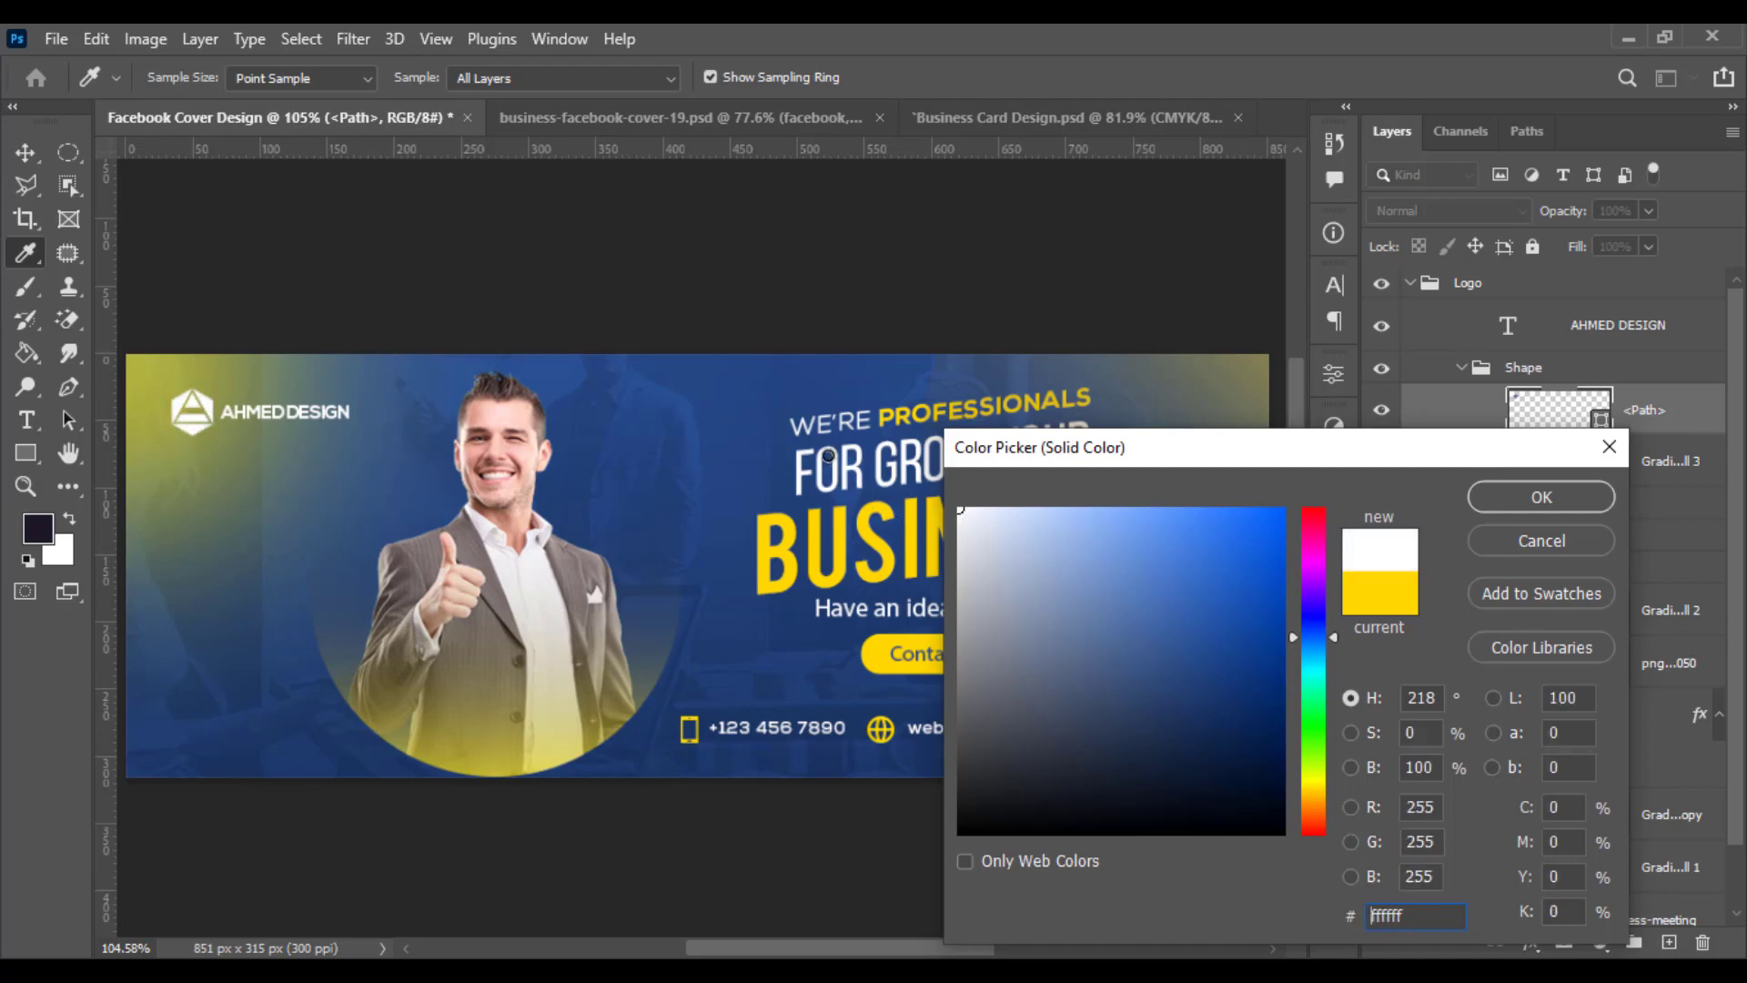
{"action": "left_click", "coordinate": [1549, 501]}
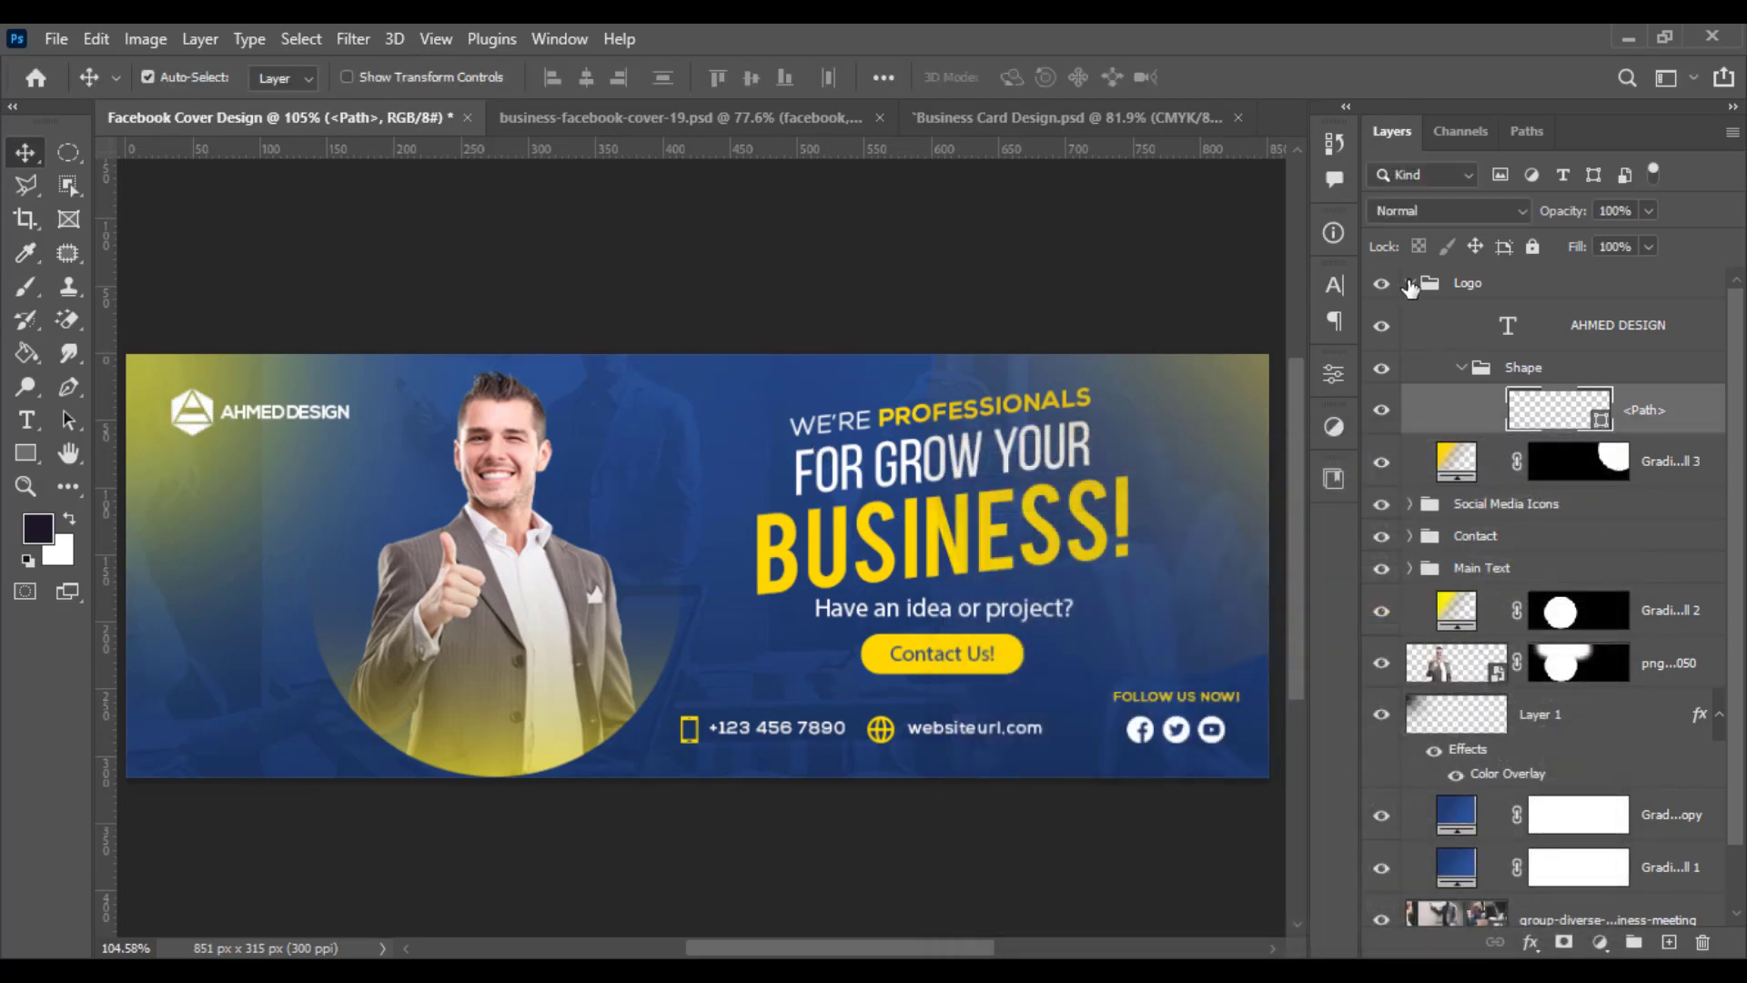
{"action": "left_click", "coordinate": [1410, 284]}
{"action": "scroll", "coordinate": [415, 631], "scroll_direction": "down", "scroll_amount": 3}
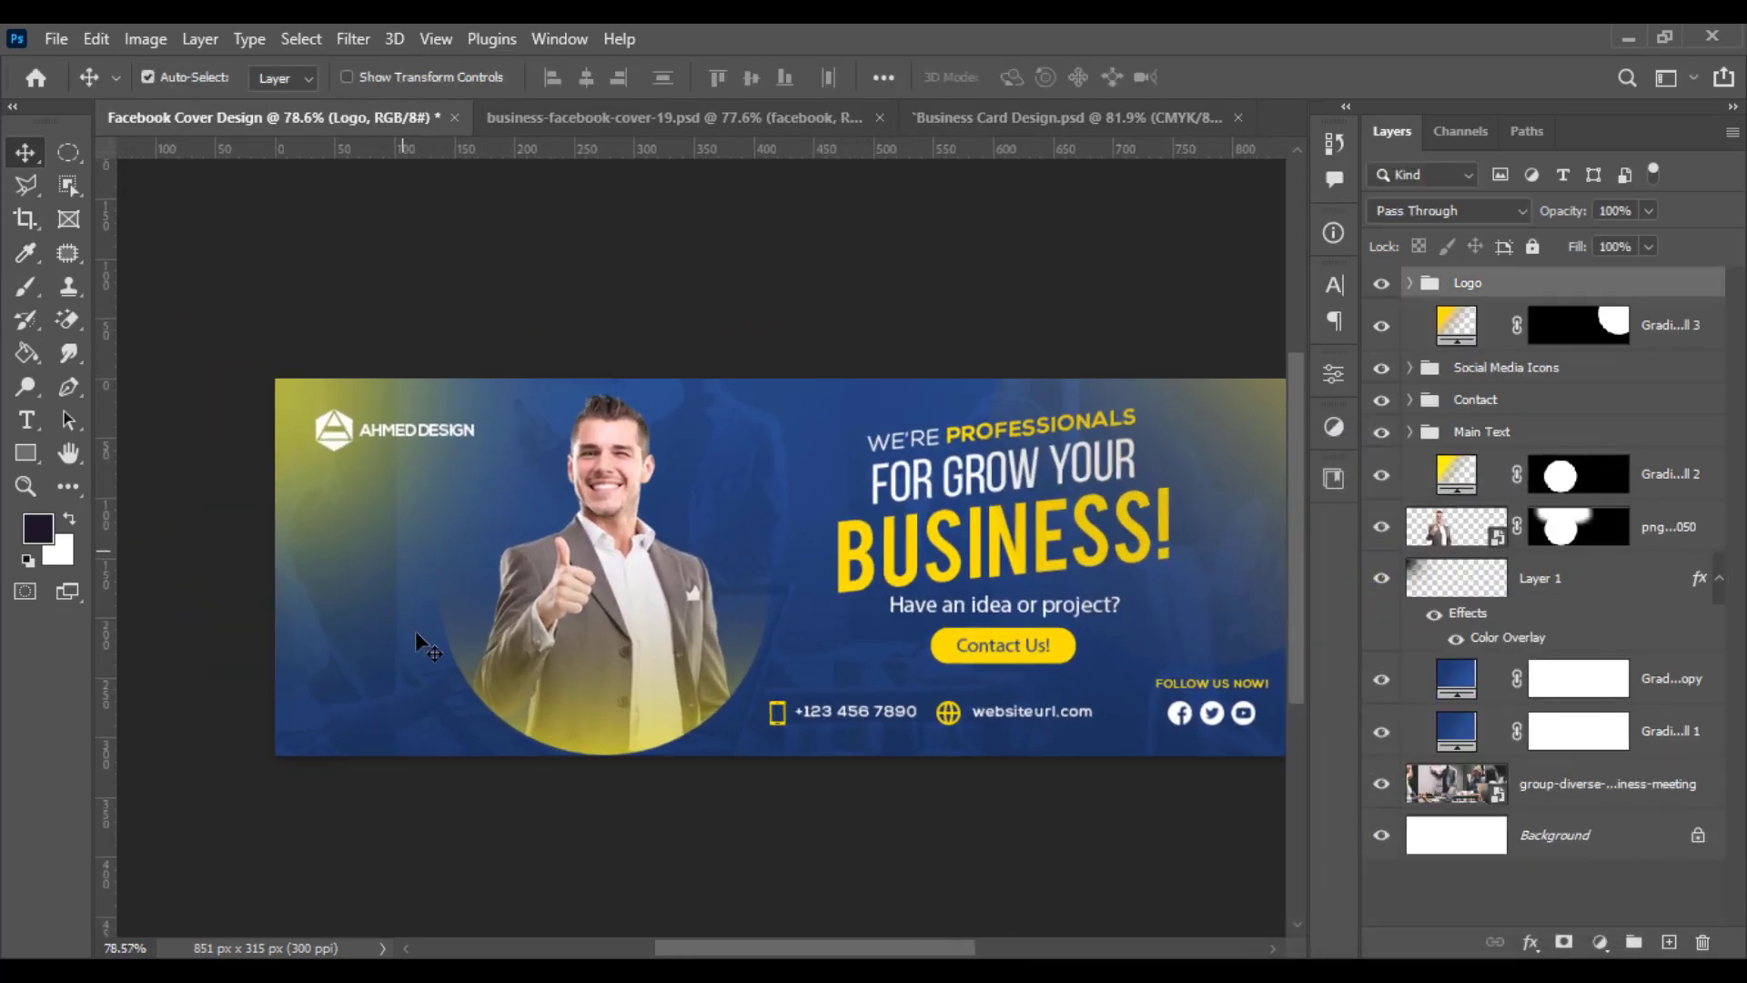
{"action": "scroll", "coordinate": [418, 639], "scroll_direction": "up", "scroll_amount": 4}
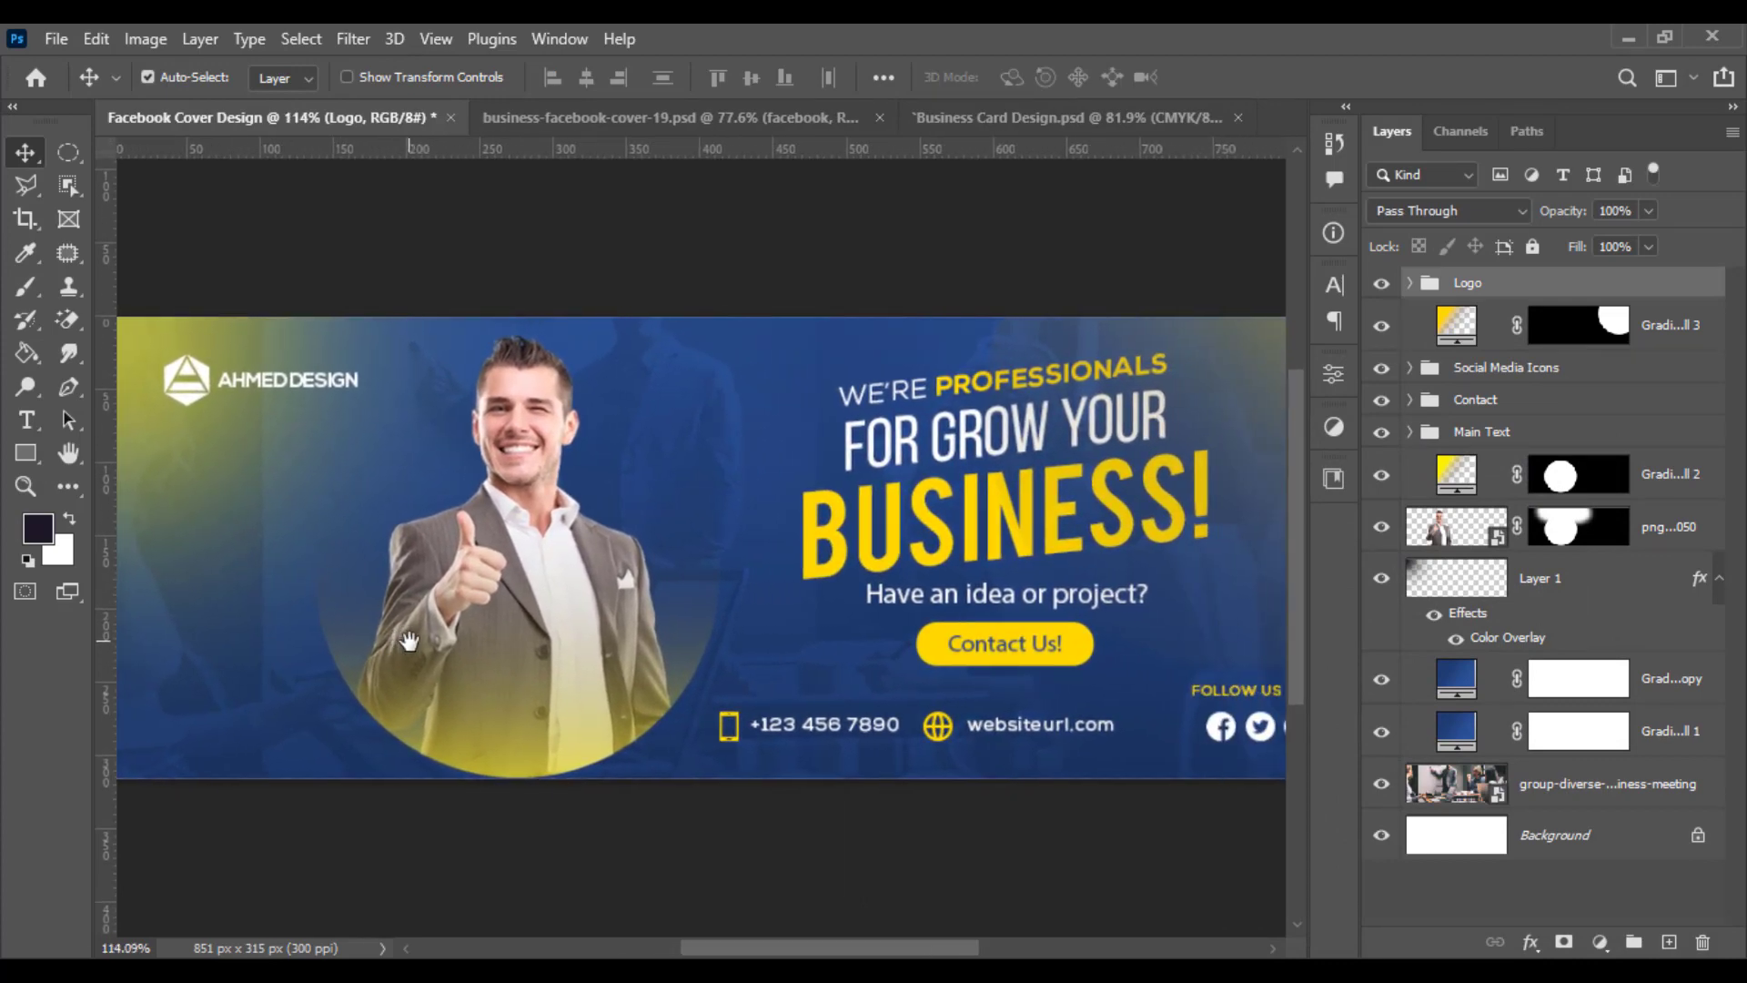
{"action": "scroll", "coordinate": [409, 641], "scroll_direction": "down", "scroll_amount": 2}
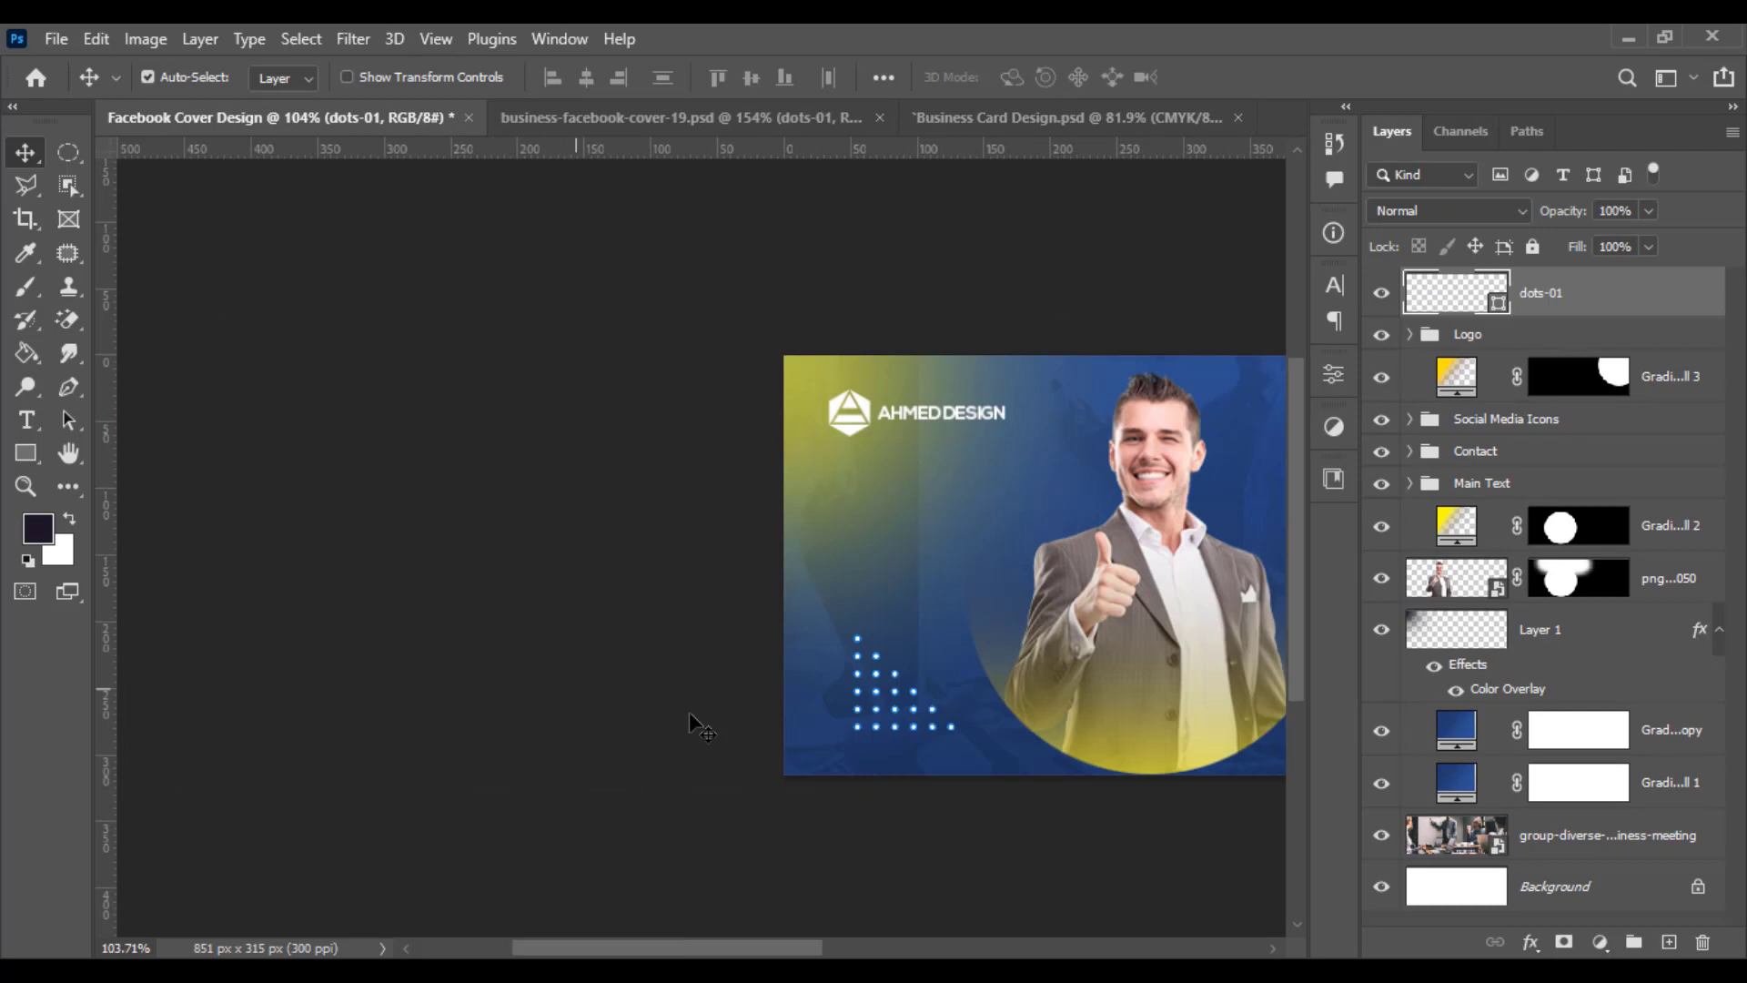
{"action": "scroll", "coordinate": [702, 741], "scroll_direction": "up", "scroll_amount": 2}
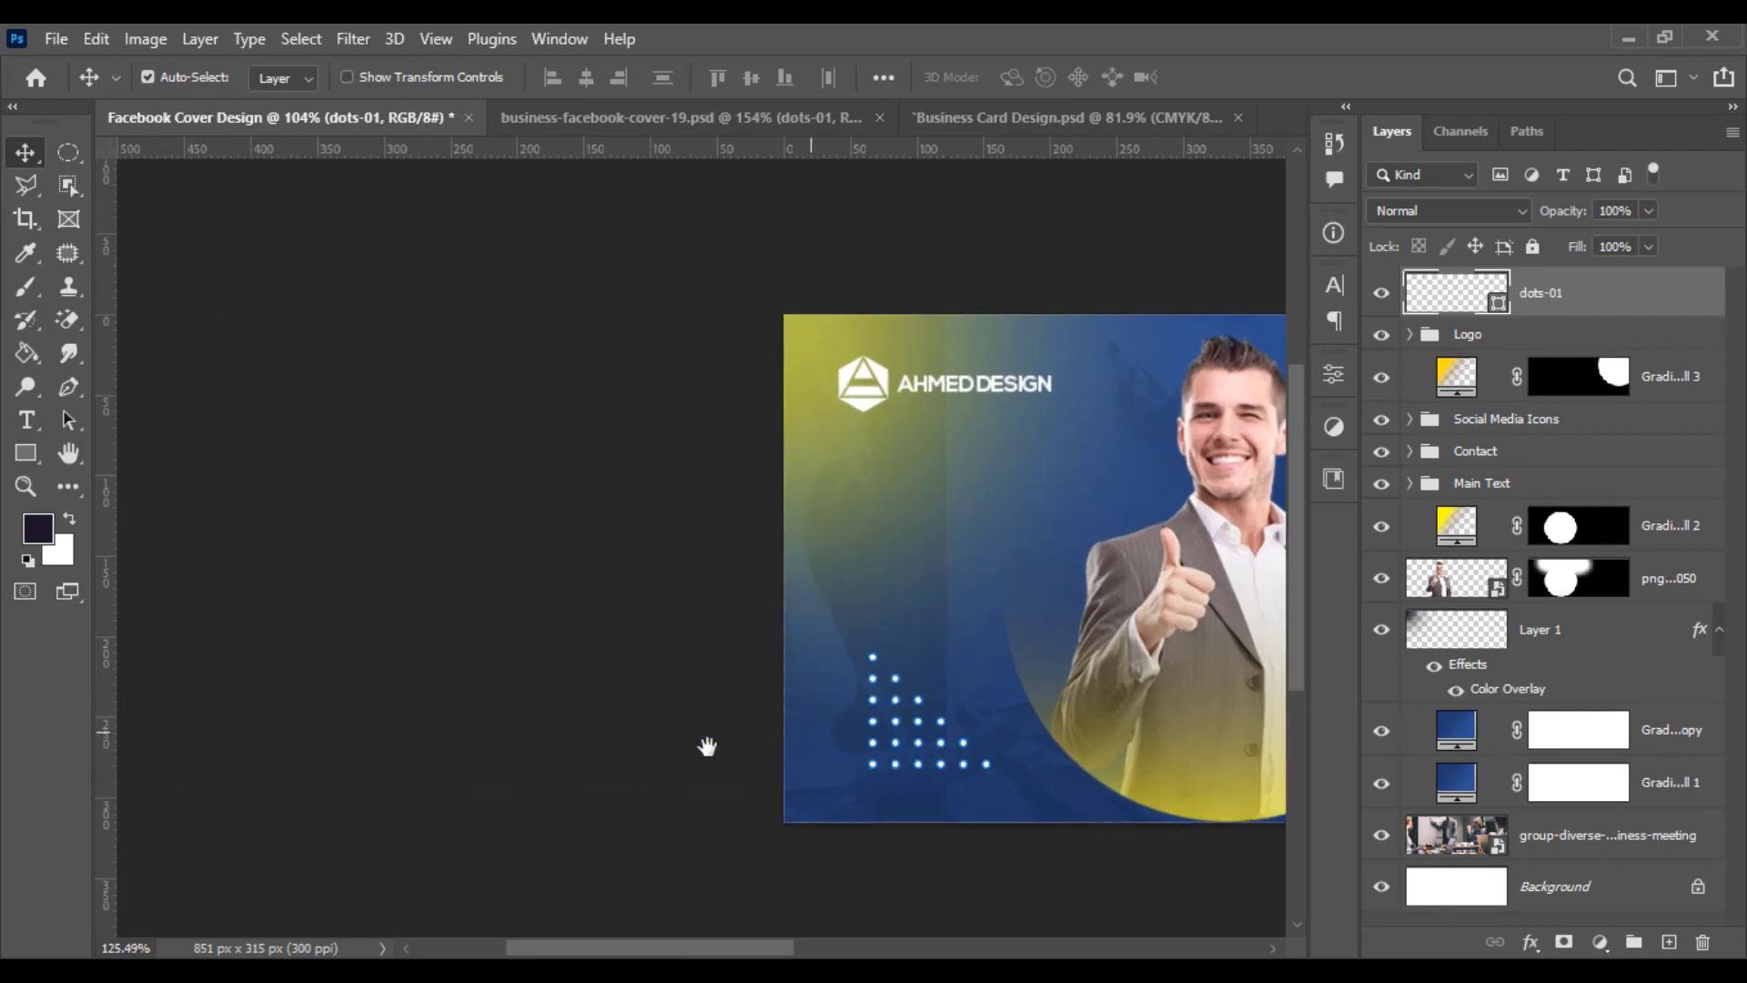
{"action": "scroll", "coordinate": [694, 721], "scroll_direction": "right", "scroll_amount": 3}
{"action": "key", "text": "ctrl+t"}
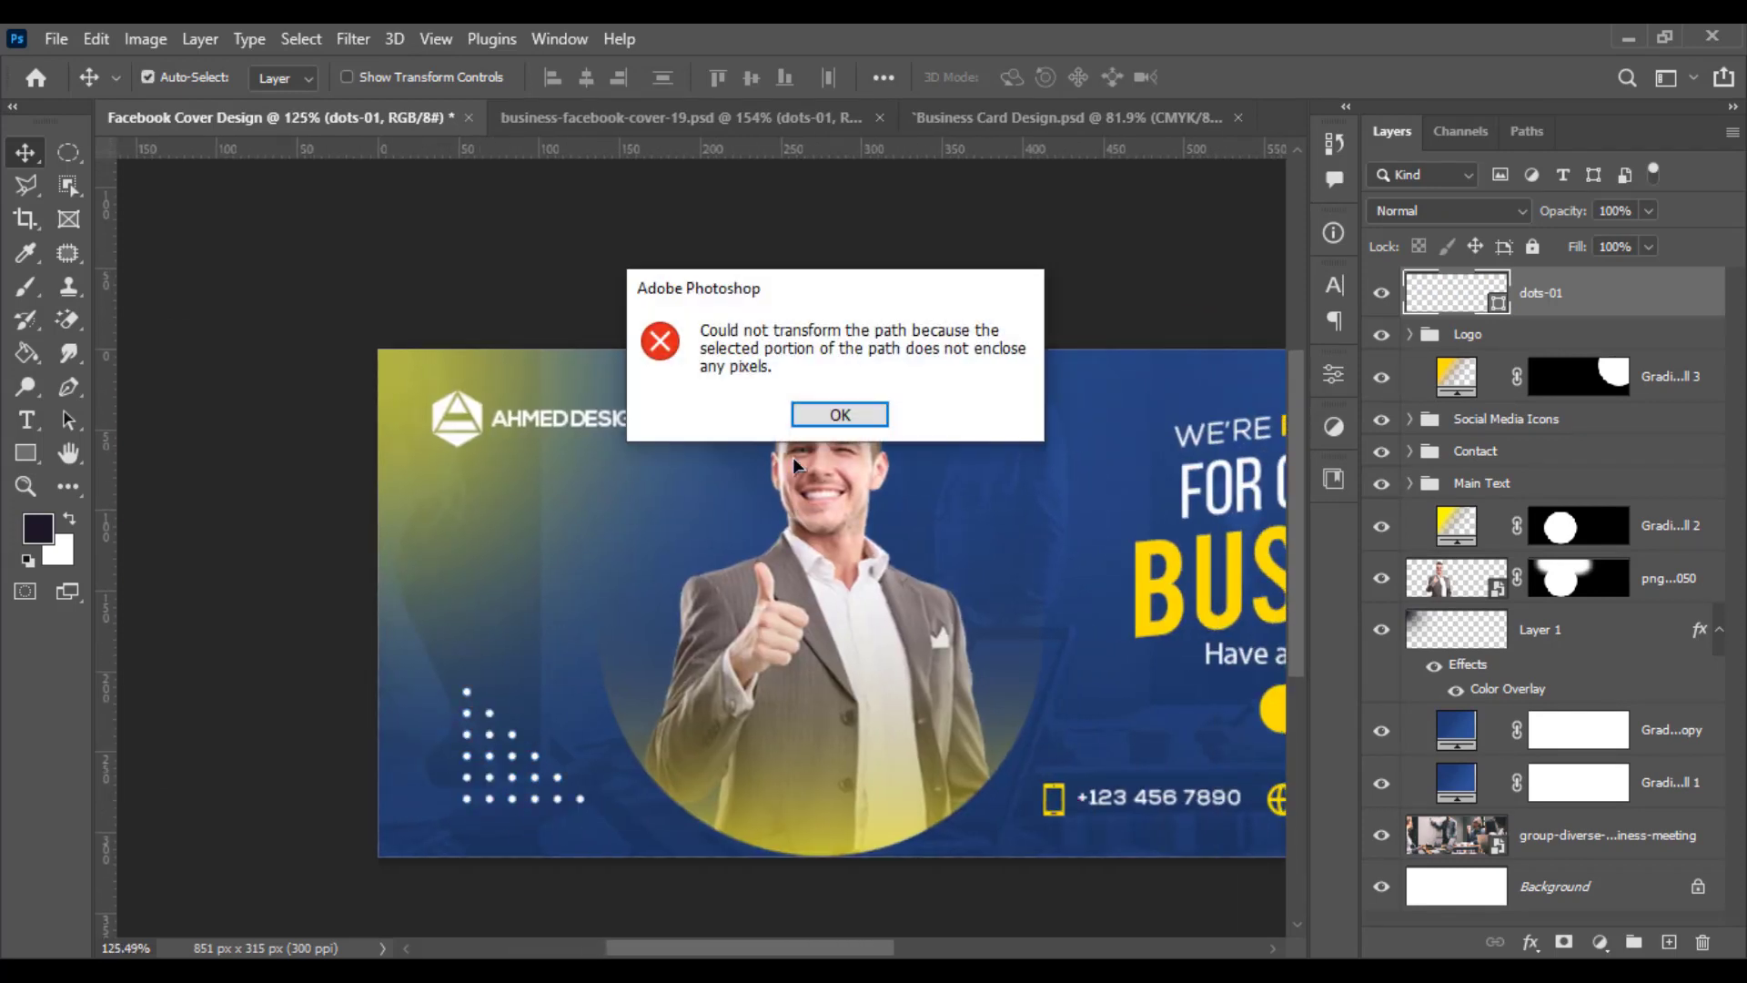
{"action": "left_click", "coordinate": [860, 418]}
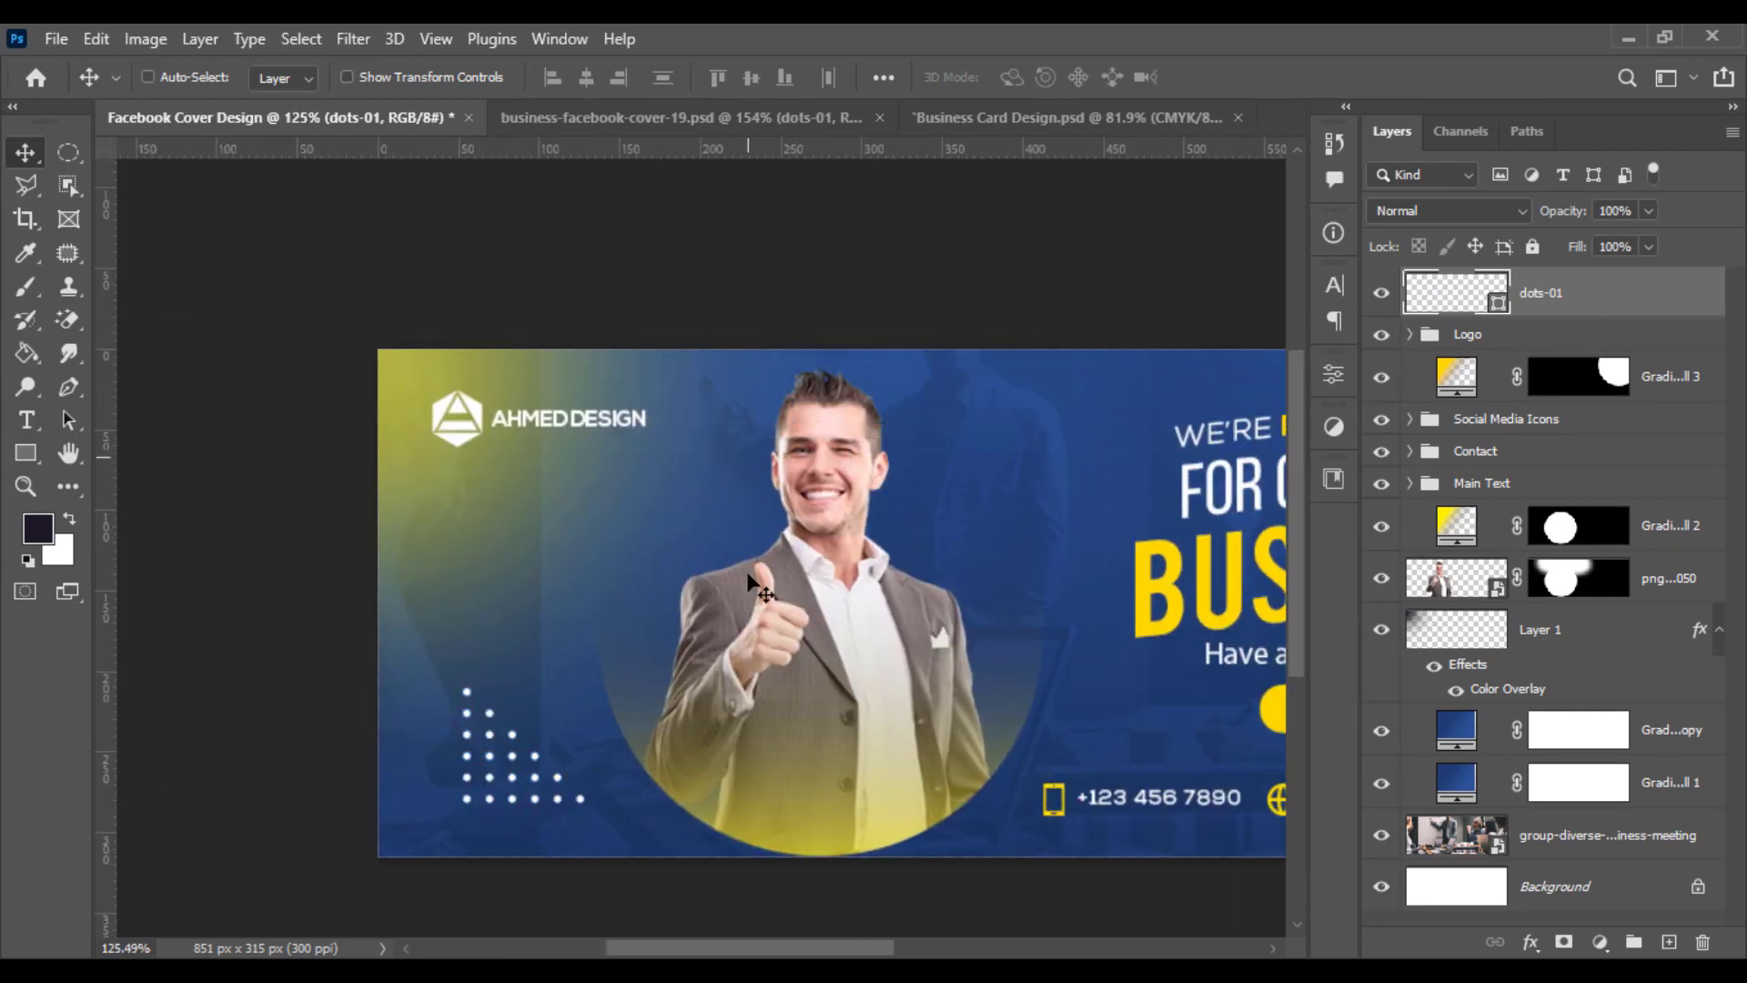
- Scale down the dots-01 pattern and move it into the cover's bottom-left corner
{"action": "key", "text": "ctrl+t"}
{"action": "left_click_drag", "start_coordinate": [588, 805], "coordinate": [548, 720]}
{"action": "left_click_drag", "start_coordinate": [491, 789], "coordinate": [350, 757]}
{"action": "key", "text": "Return"}
- Nudge the dots pattern slightly further left in the bottom-left corner
{"action": "scroll", "coordinate": [395, 742], "scroll_direction": "down", "scroll_amount": 3}
{"action": "scroll", "coordinate": [378, 788], "scroll_direction": "up", "scroll_amount": 2}
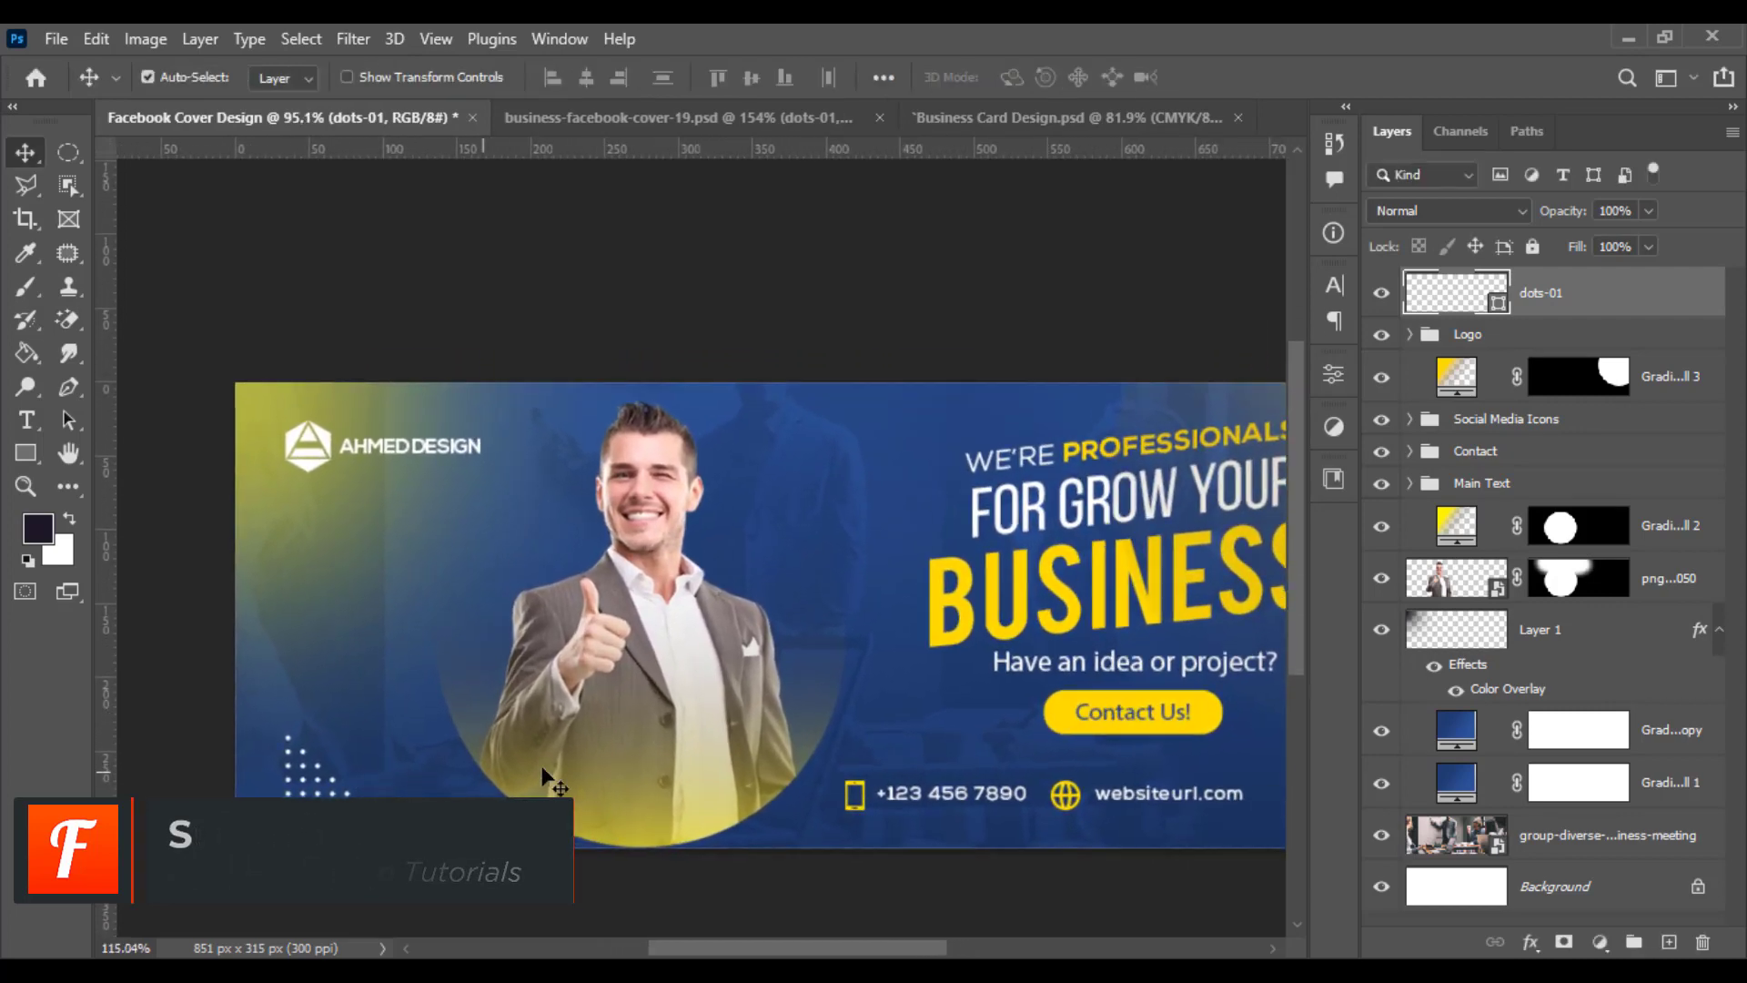
{"action": "scroll", "coordinate": [569, 765], "scroll_direction": "down", "scroll_amount": 2}
{"action": "left_click_drag", "start_coordinate": [582, 755], "coordinate": [535, 761]}
{"action": "scroll", "coordinate": [500, 775], "scroll_direction": "down", "scroll_amount": 1}
{"action": "scroll", "coordinate": [544, 769], "scroll_direction": "up", "scroll_amount": 1}
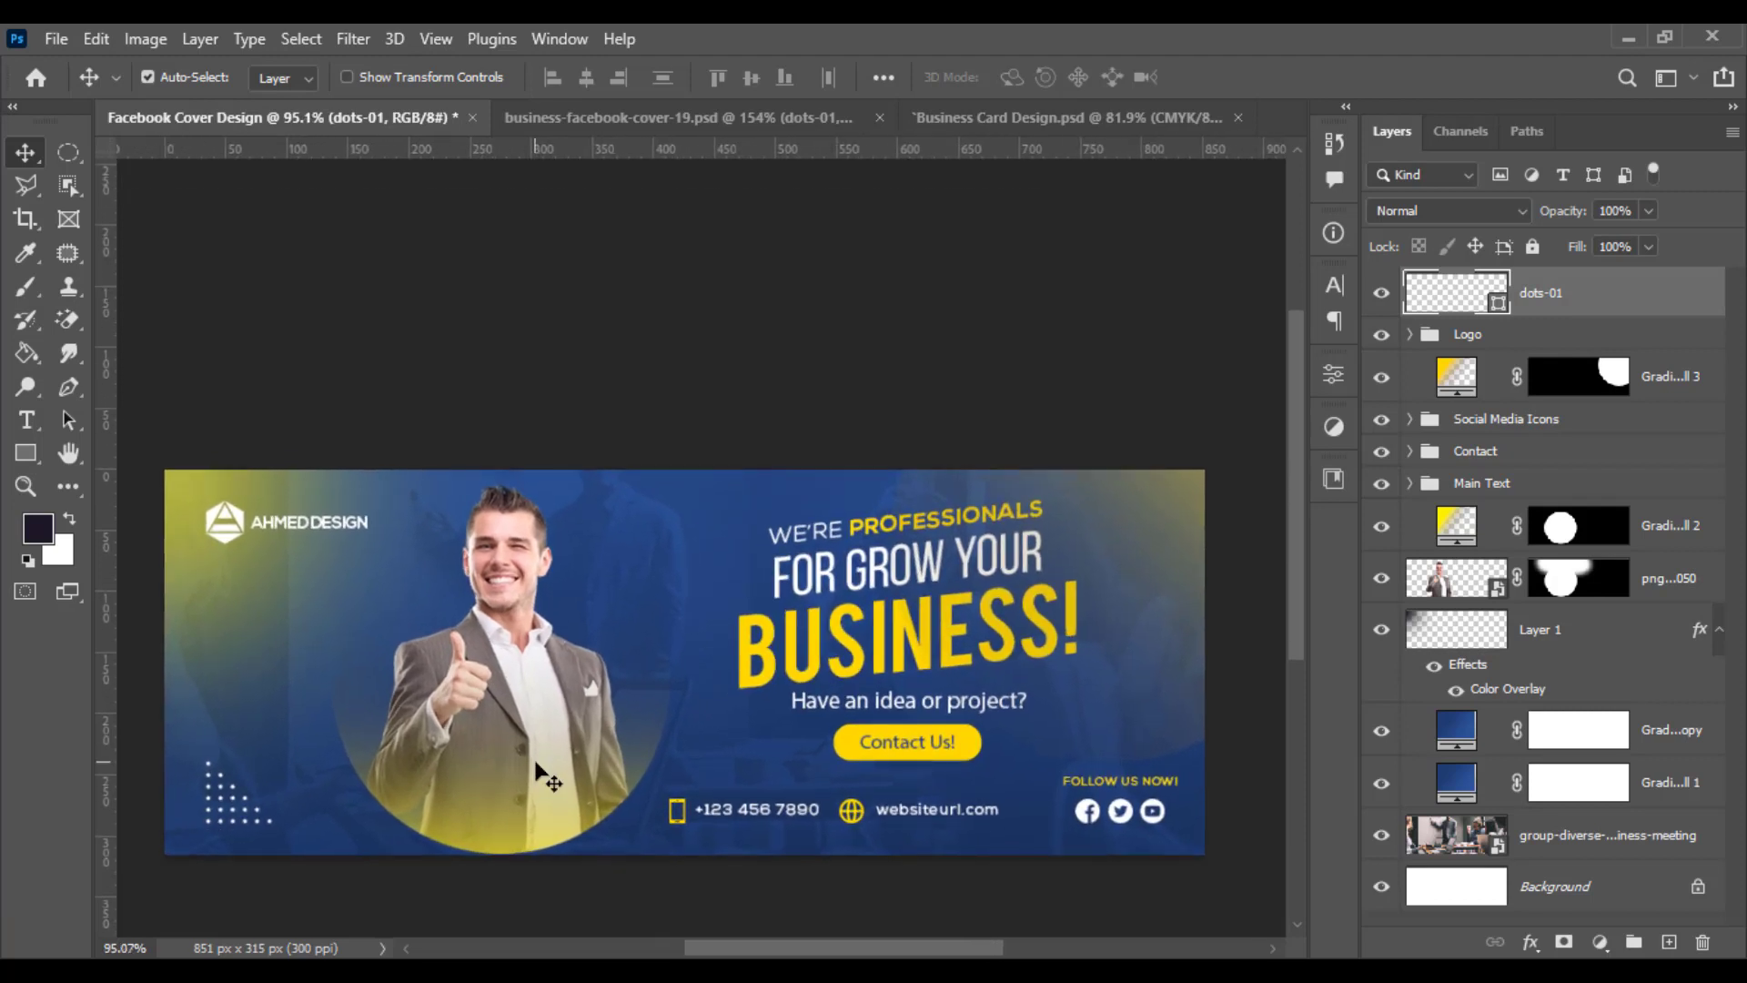